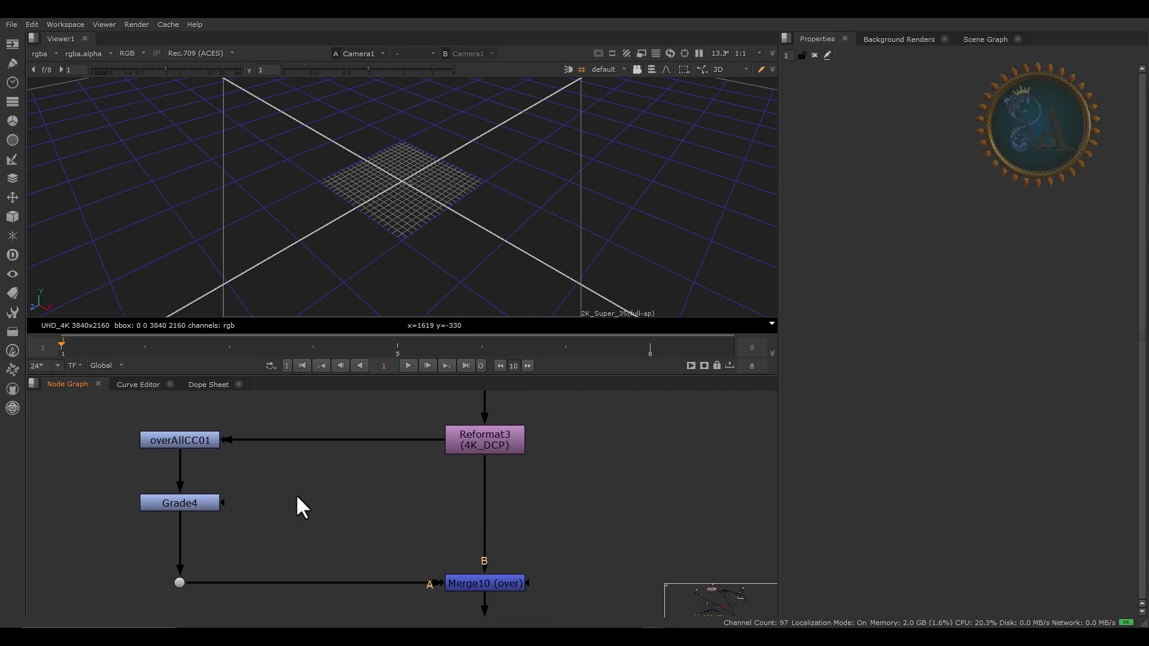
# Show the forest lat-long environment image in the viewer and examine its trees and earth mound up close
pyautogui.scroll(-5, 322, 494)
pyautogui.scroll(-3, 329, 494)
pyautogui.scroll(5, 479, 470)
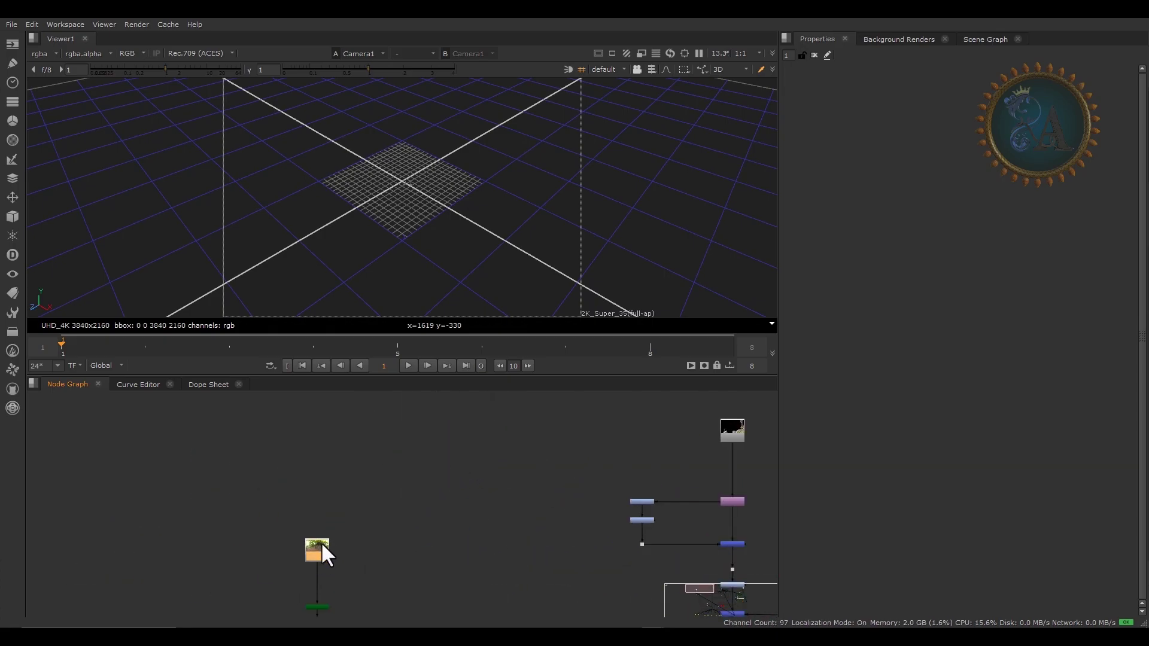
pyautogui.moveTo(326, 471); pyautogui.dragTo(319, 465)
pyautogui.press('1')
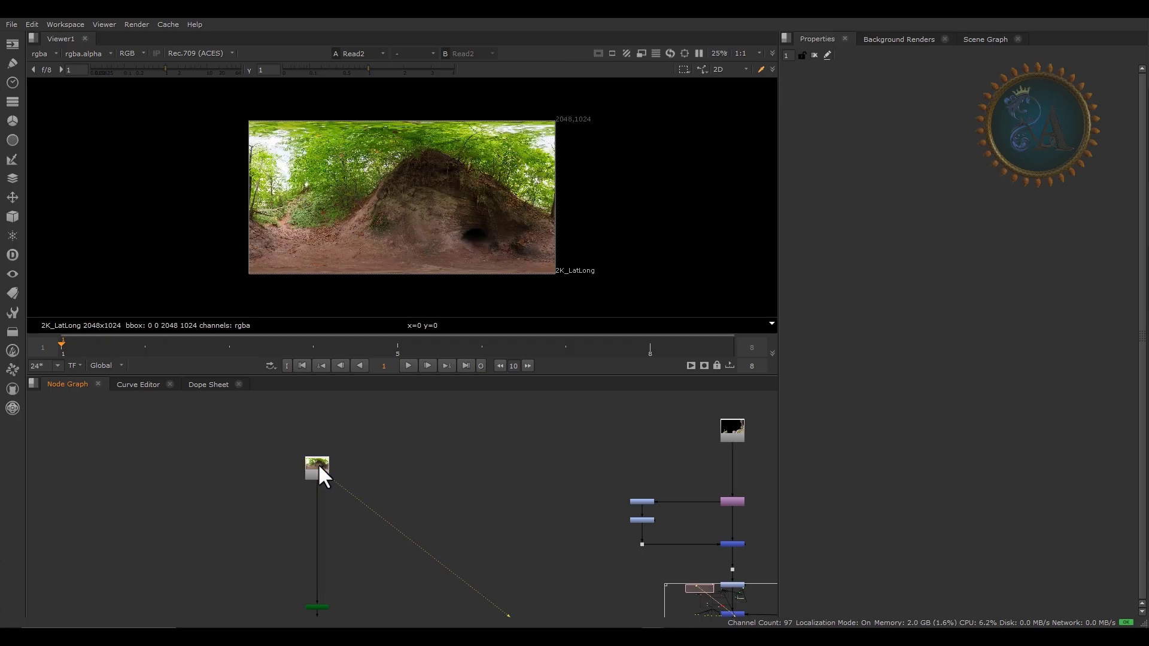
pyautogui.scroll(5, 386, 198)
pyautogui.scroll(-4, 396, 191)
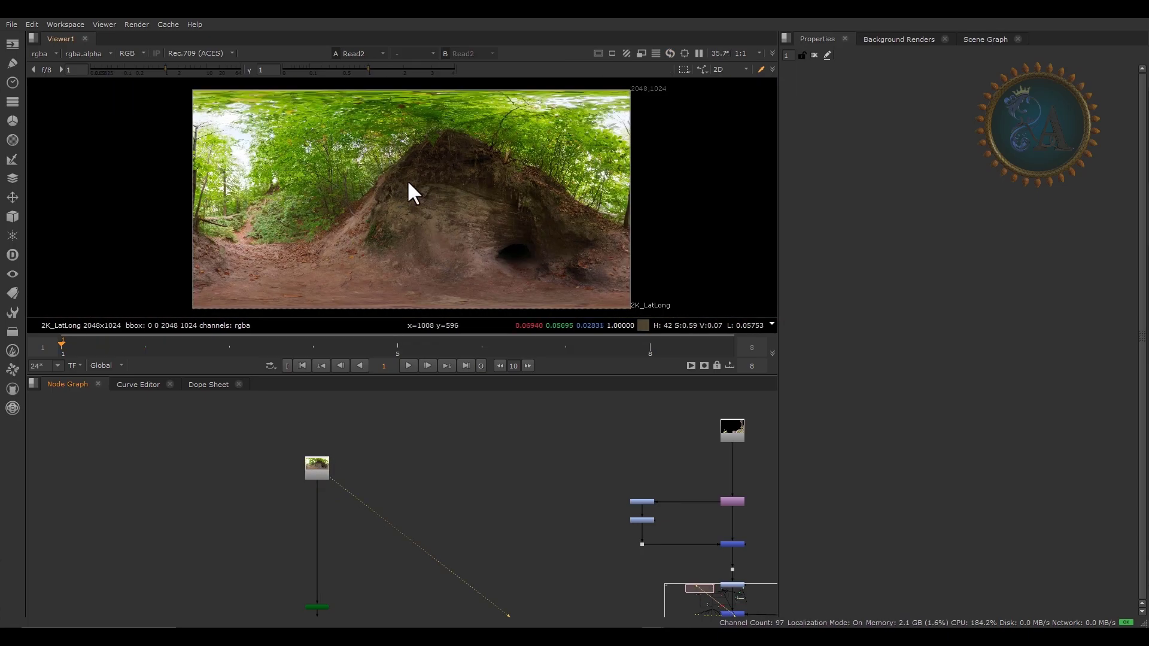
pyautogui.scroll(3, 419, 173)
pyautogui.scroll(1, 225, 179)
pyautogui.scroll(-2, 224, 180)
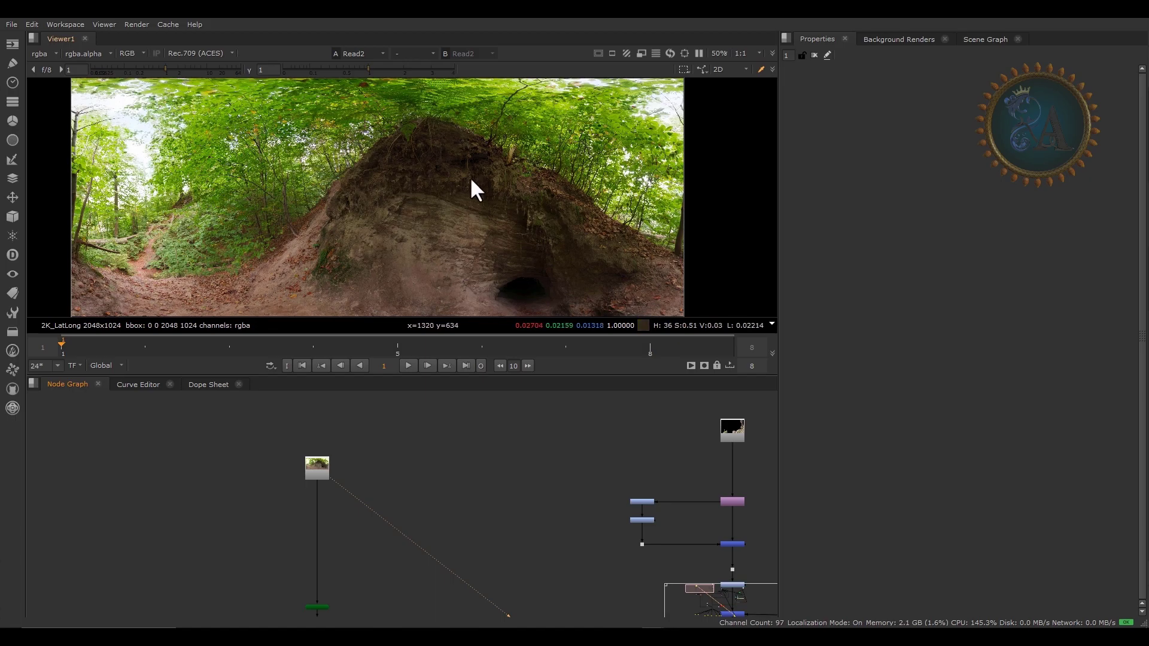
pyautogui.scroll(5, 272, 229)
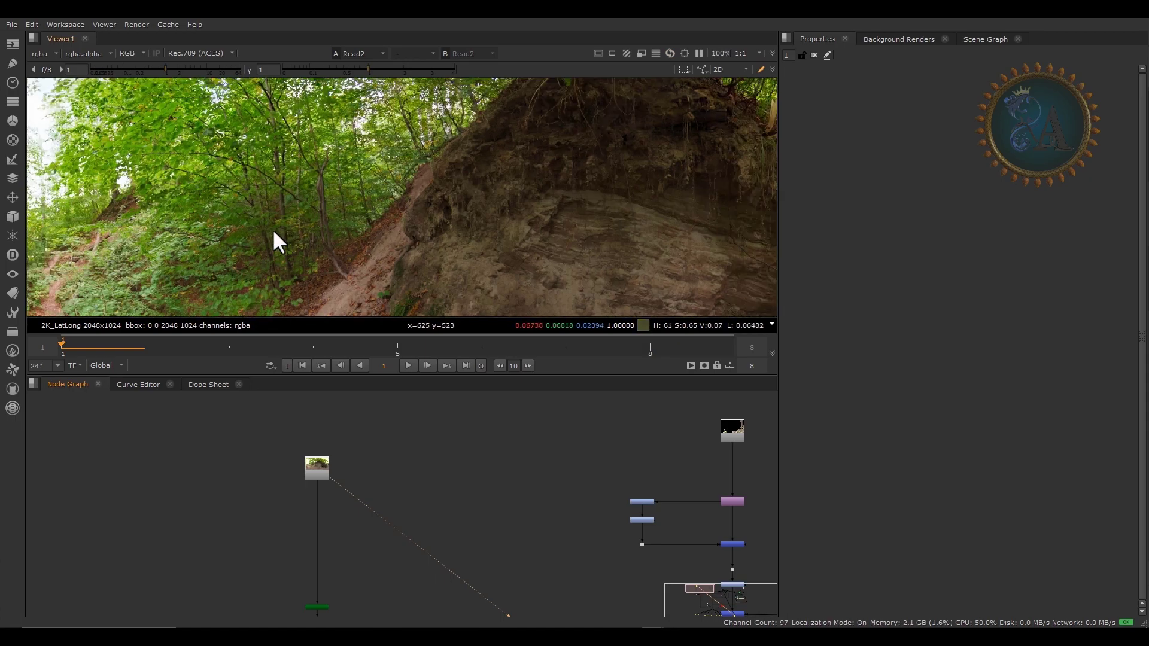
pyautogui.scroll(-3, 487, 488)
# Show the Read9 render of the foreground rocks, tree trunk and plants in the viewer and inspect it
pyautogui.moveTo(487, 488); pyautogui.dragTo(282, 493, button='middle')
pyautogui.moveTo(429, 474); pyautogui.dragTo(513, 434)
pyautogui.press('1')
pyautogui.click(513, 433)
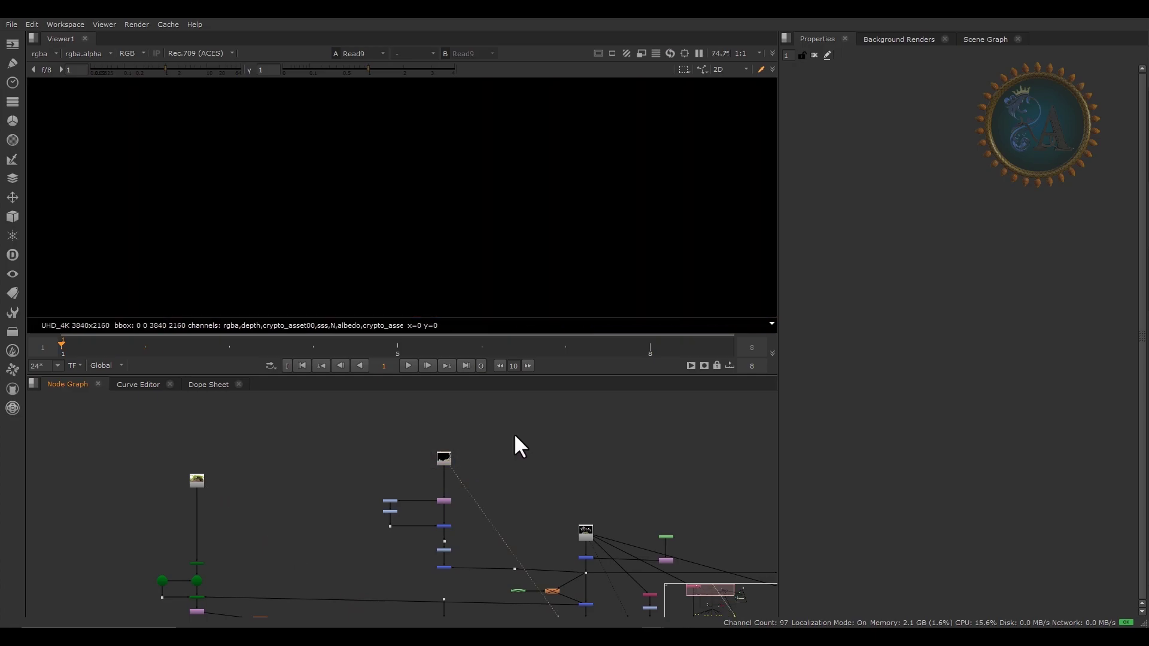
pyautogui.scroll(-6, 464, 222)
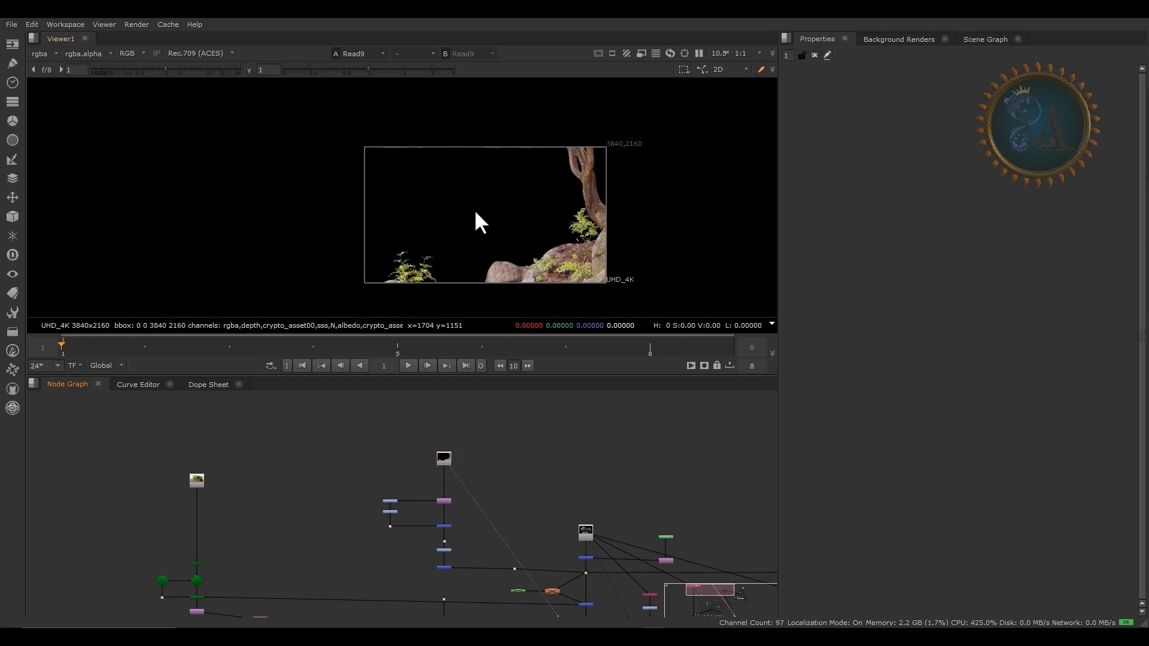
pyautogui.scroll(3, 522, 235)
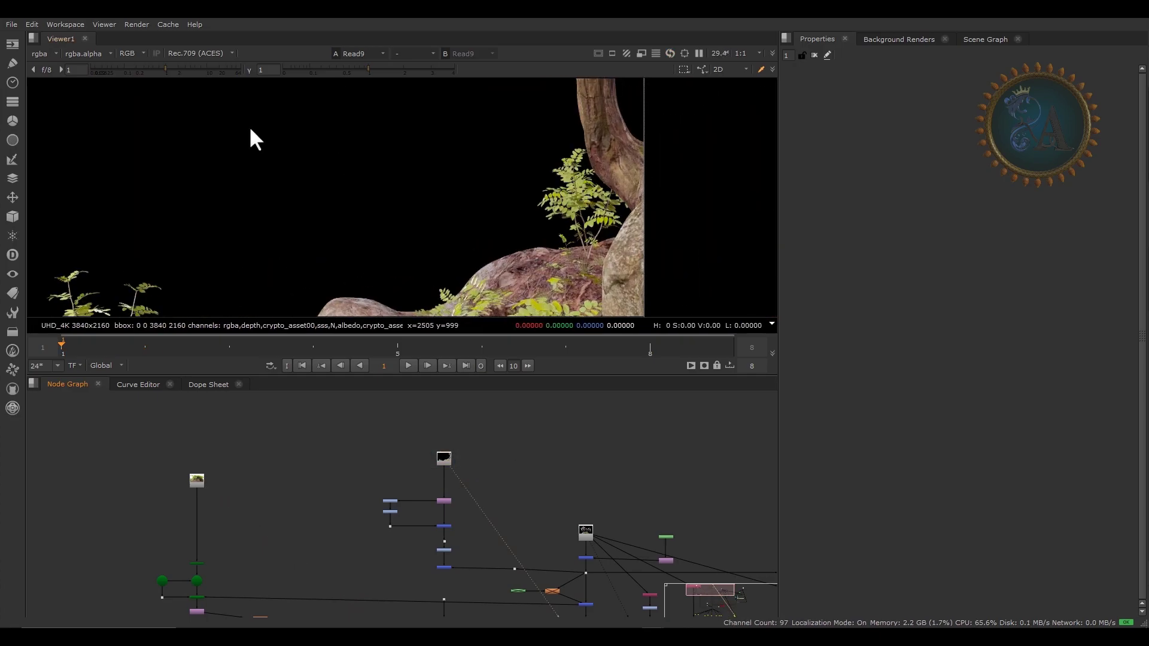
# Display the foreground render's crypto_material layer and turn on proxy mode for the viewer
pyautogui.click(40, 53)
pyautogui.click(59, 203)
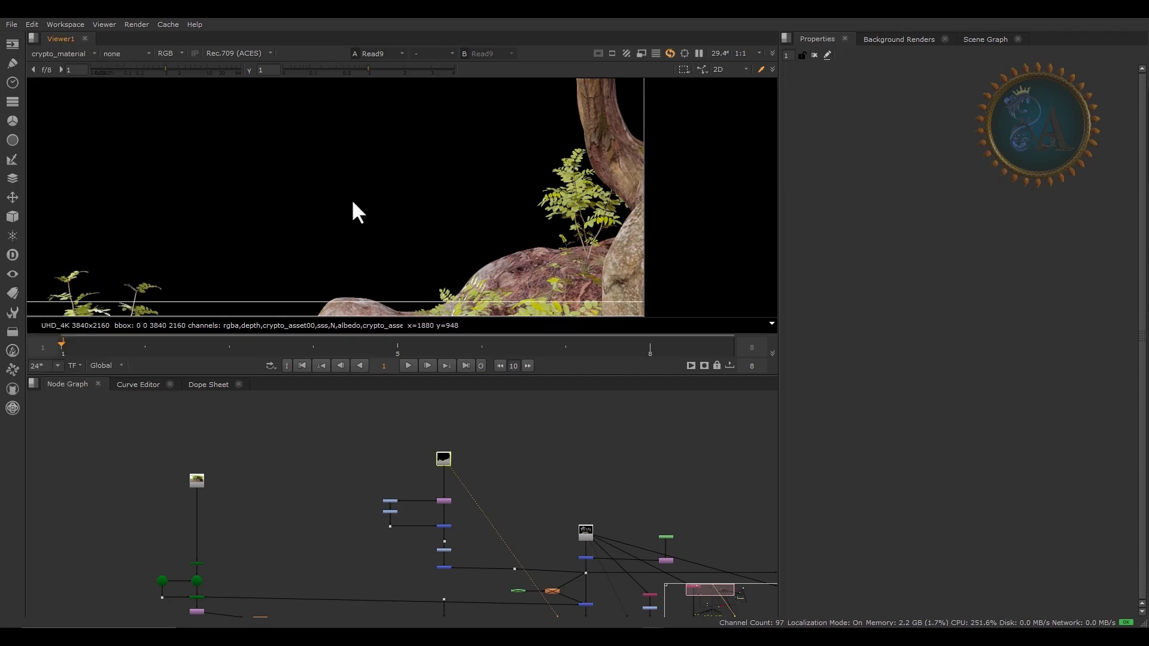
pyautogui.click(641, 54)
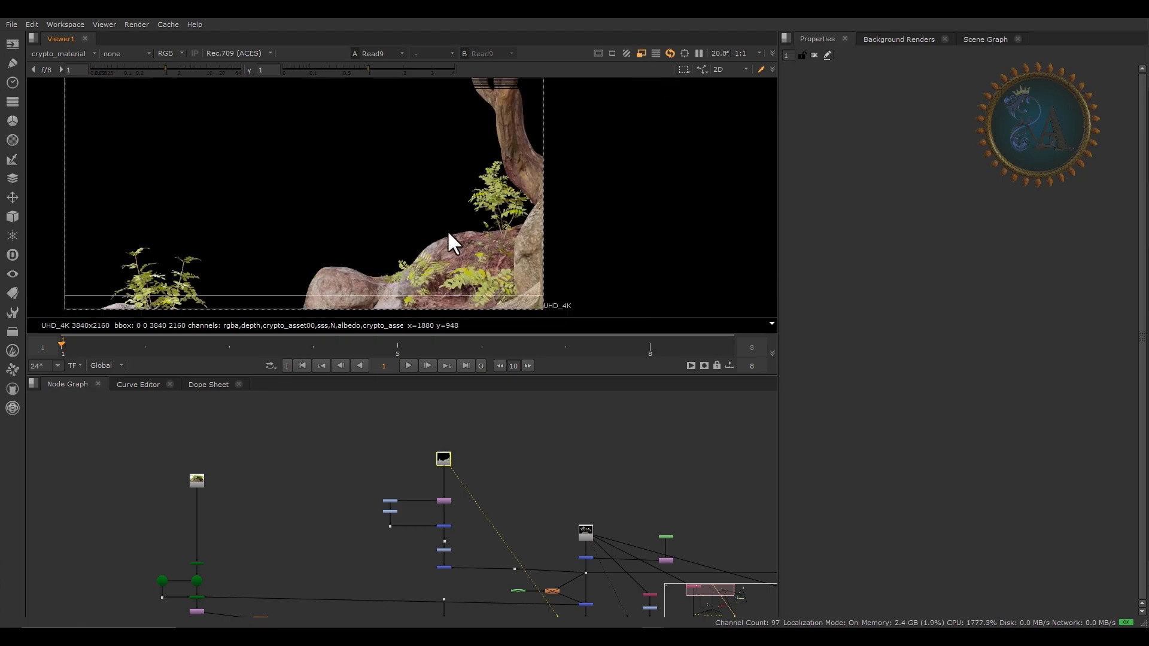
pyautogui.scroll(-5, 494, 253)
pyautogui.moveTo(488, 252); pyautogui.dragTo(504, 247, button='middle')
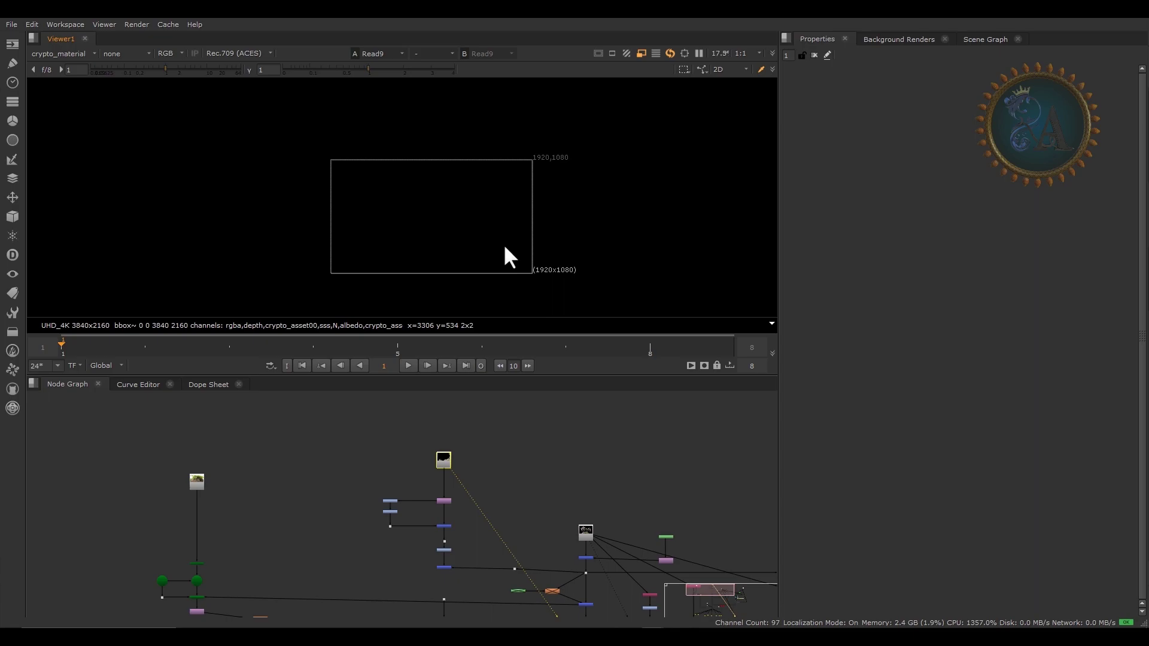
pyautogui.scroll(3, 505, 247)
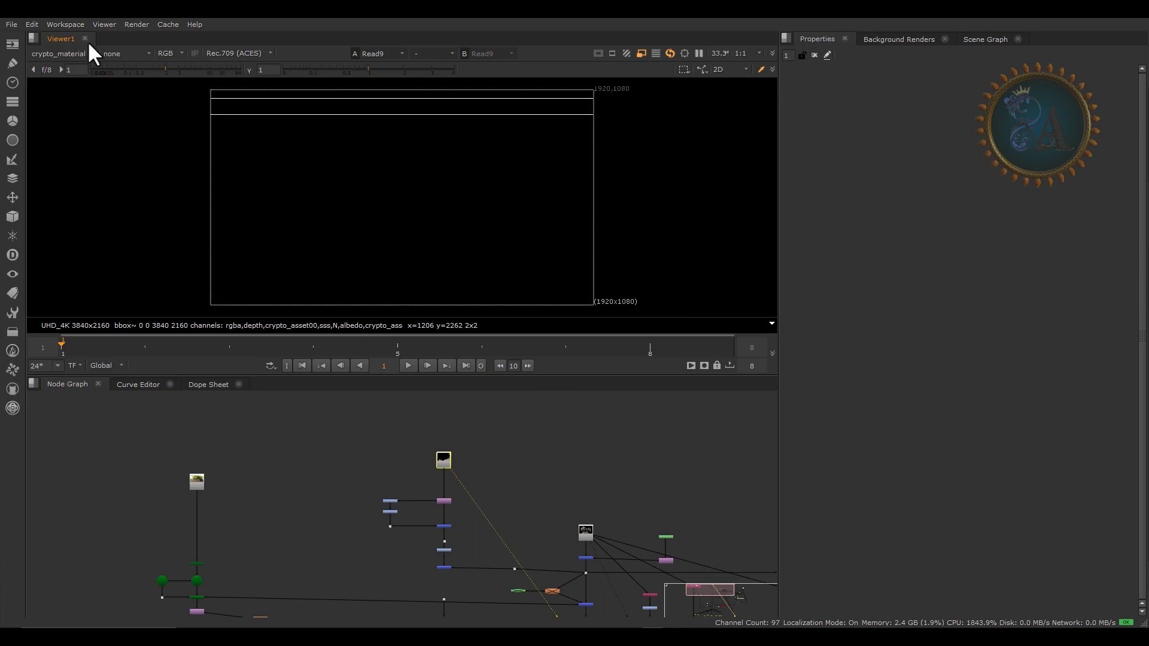
# Display the foreground render's crypto_asset02 layer, followed by its crypto_asset layer
pyautogui.click(60, 53)
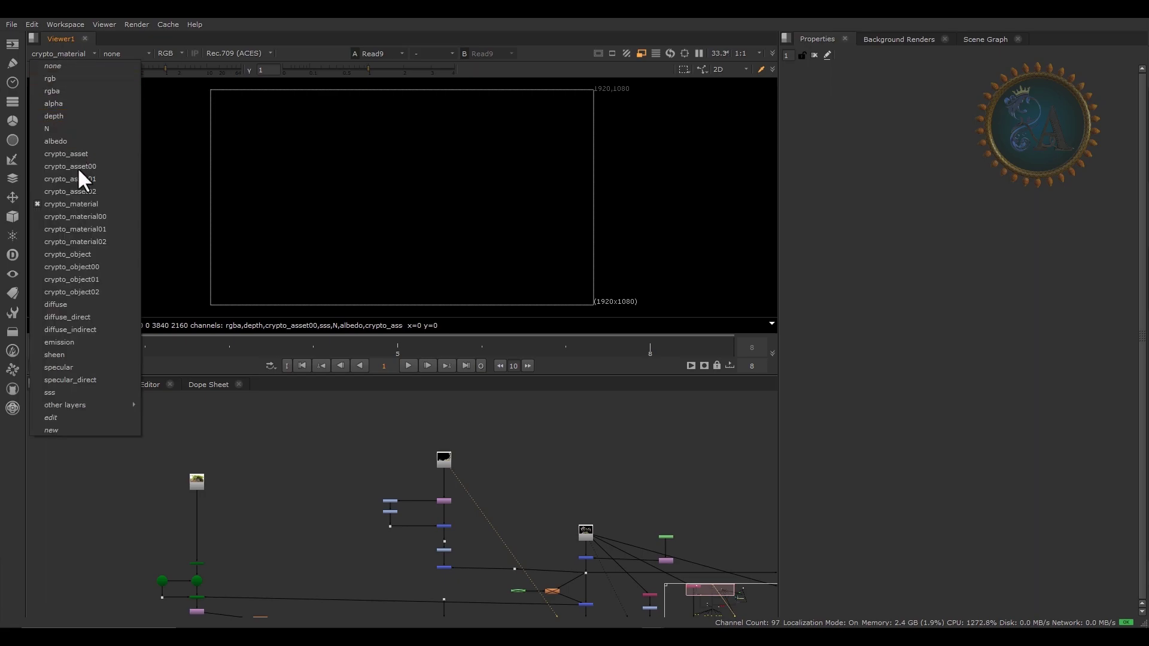
pyautogui.click(80, 189)
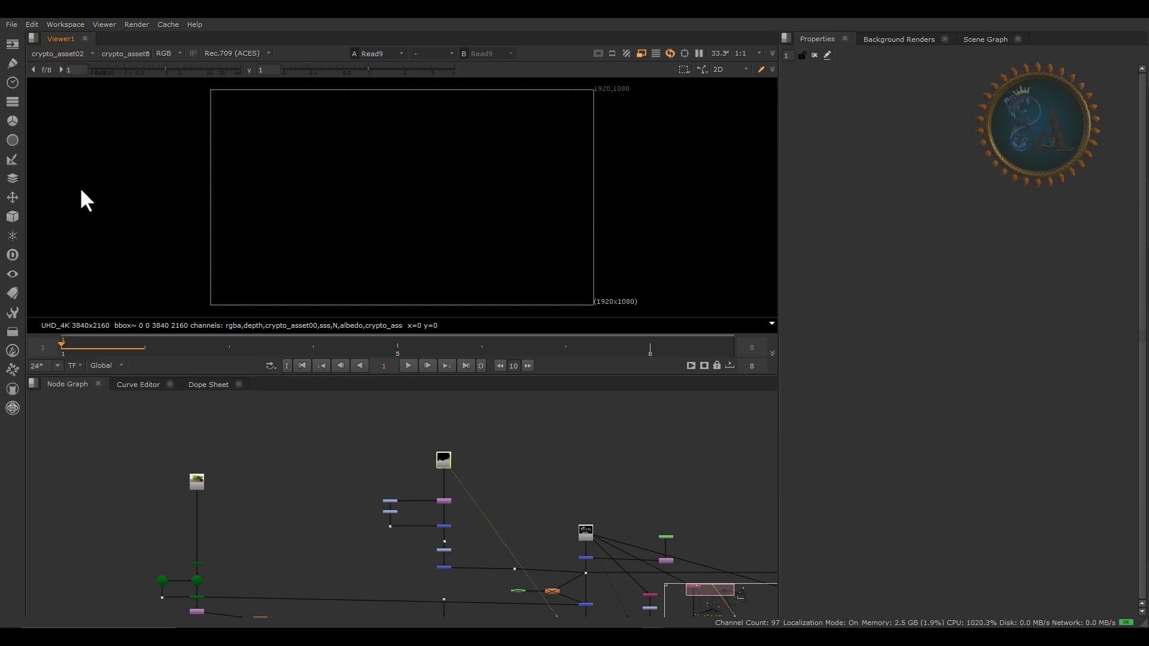
pyautogui.click(44, 55)
pyautogui.click(66, 157)
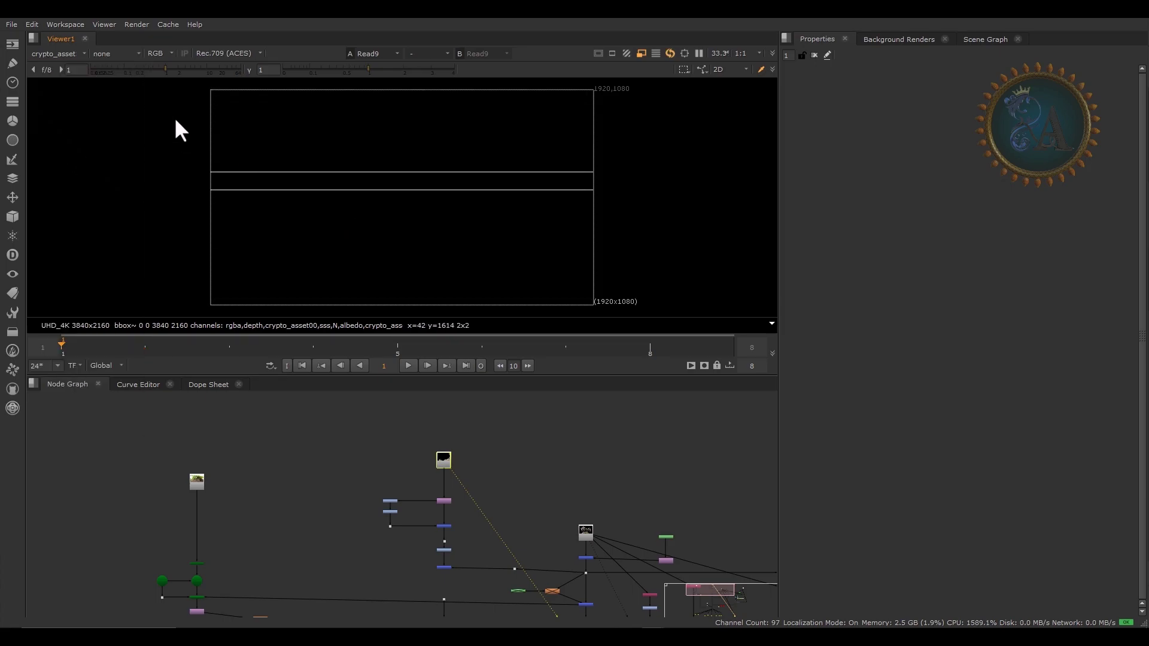
# Display the foreground render's diffuse layer, followed by its emission layer
pyautogui.click(43, 54)
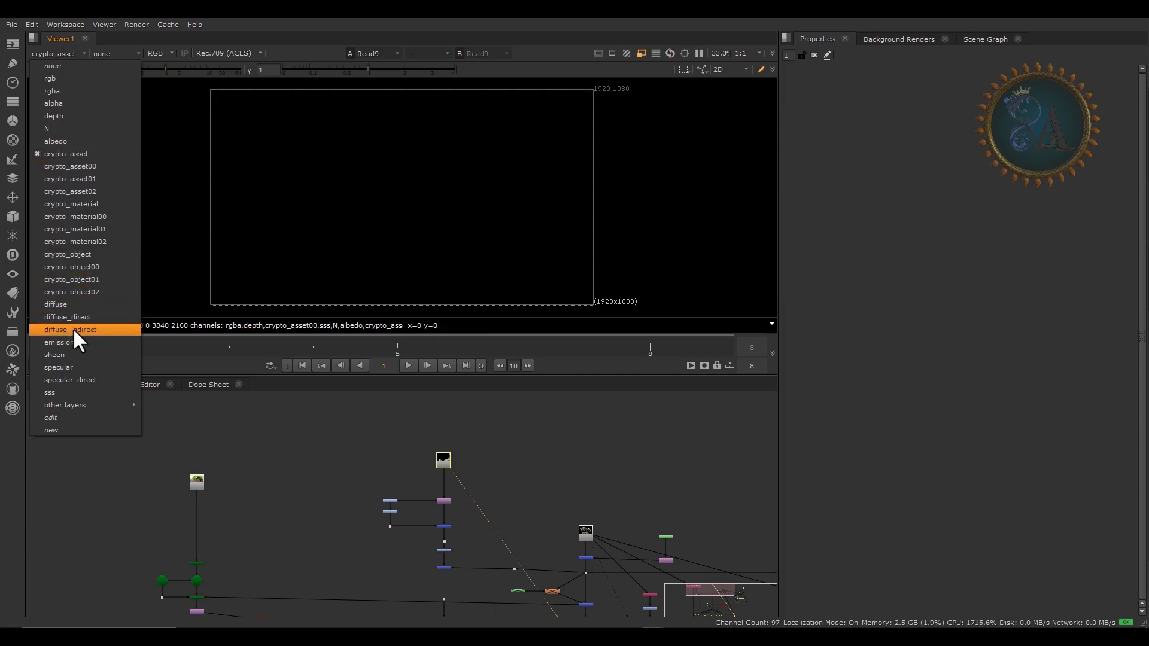
pyautogui.click(72, 305)
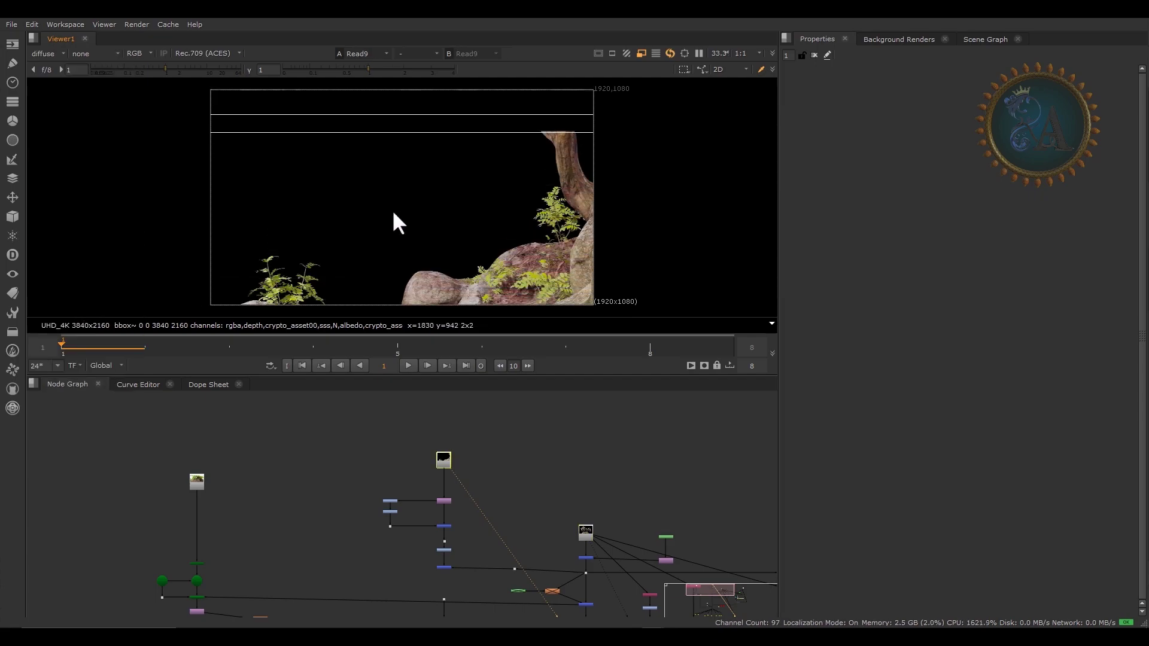
pyautogui.click(38, 55)
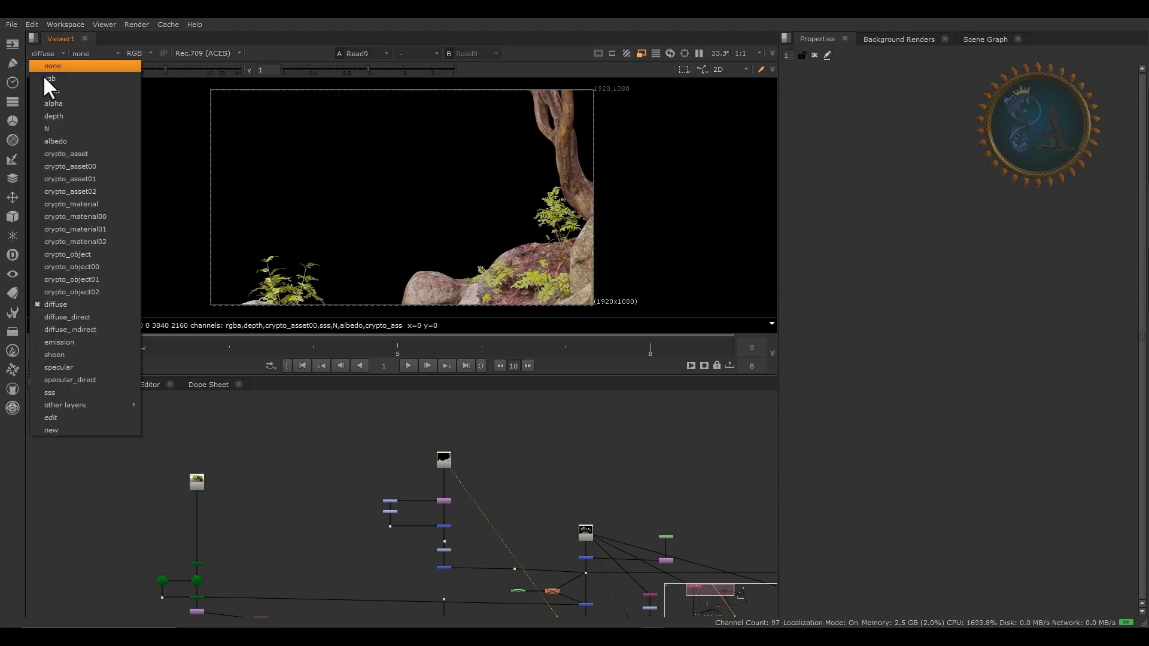
pyautogui.click(69, 343)
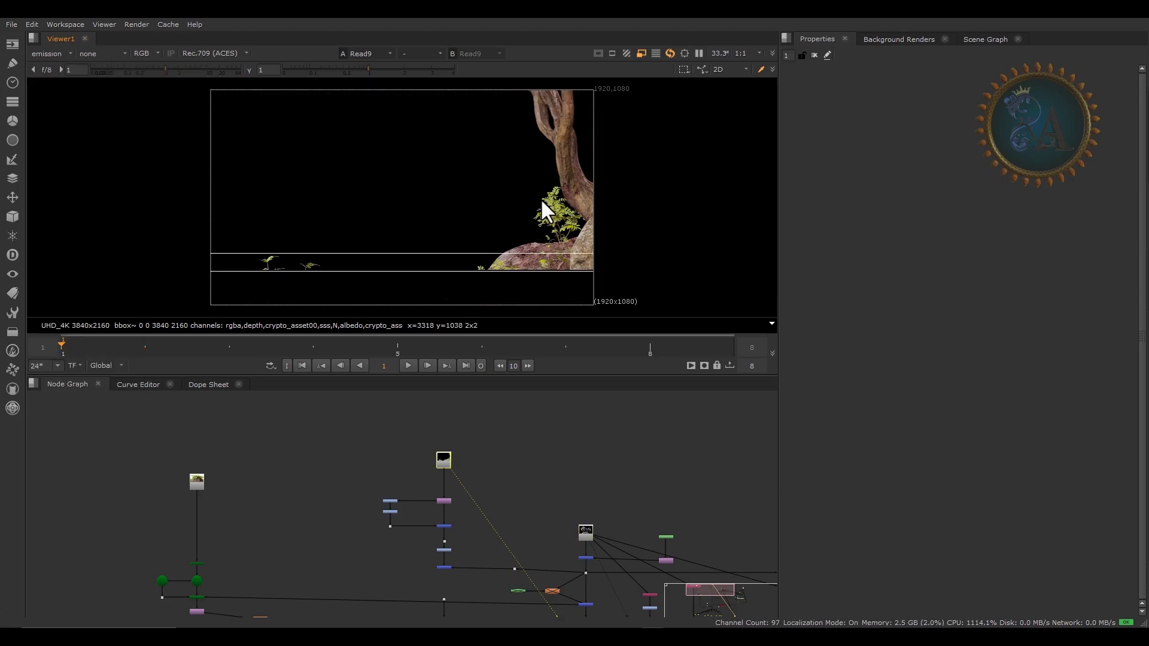
# Display the foreground render's sss layer and examine the subsurface contribution on the plants
pyautogui.click(49, 53)
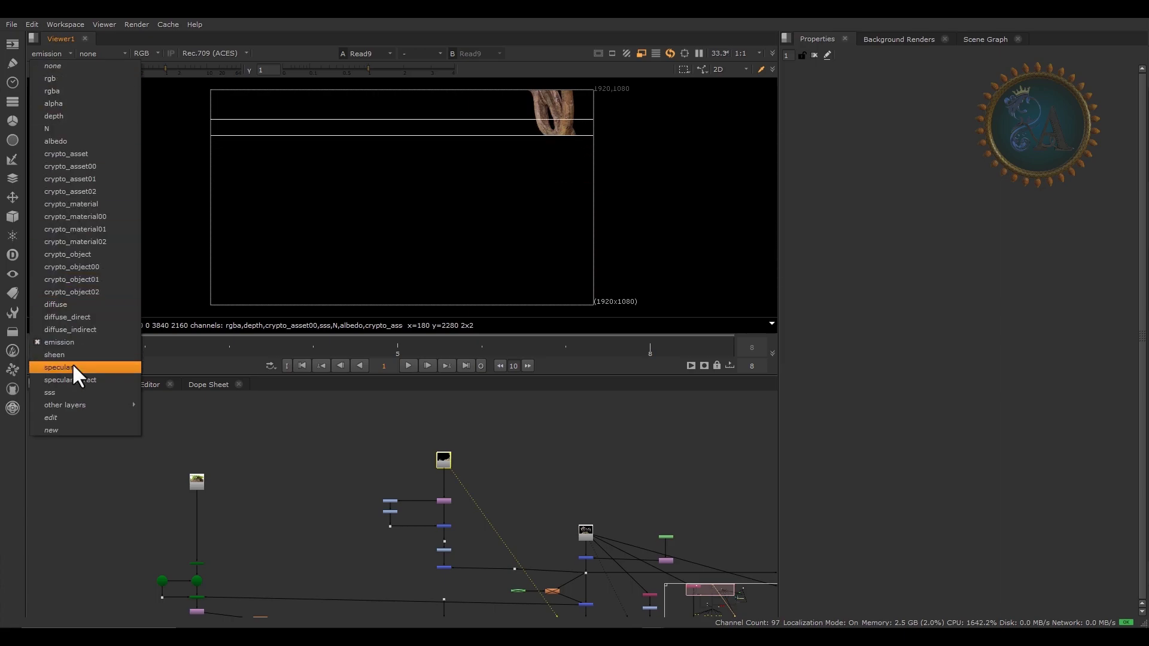
pyautogui.click(71, 390)
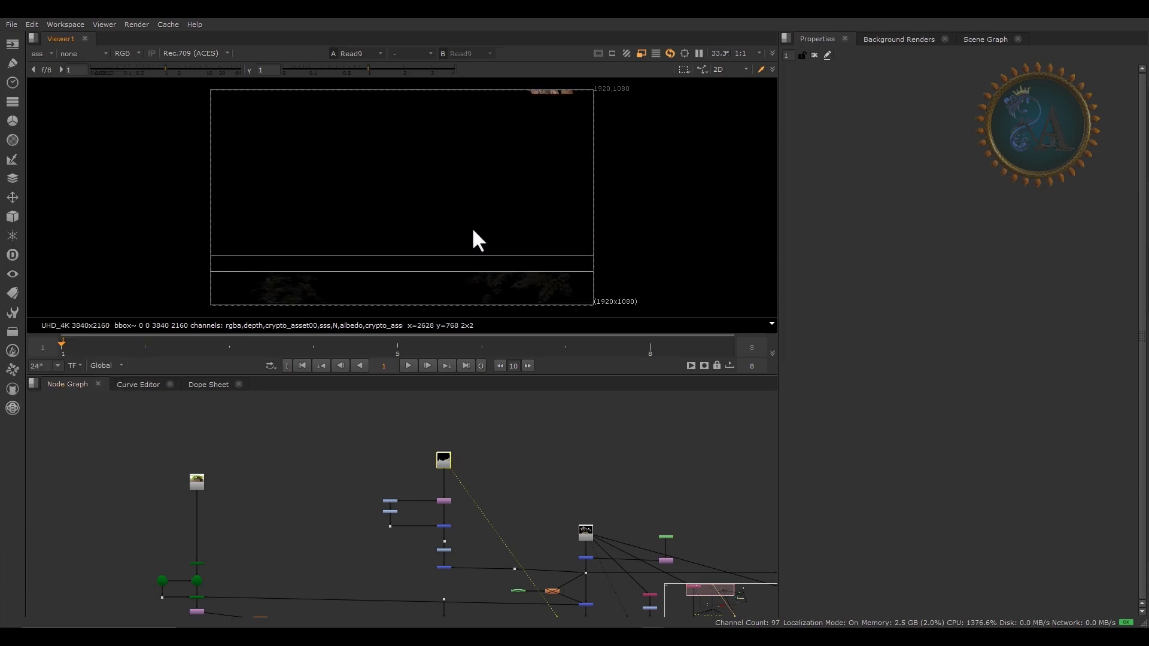
pyautogui.scroll(3, 503, 258)
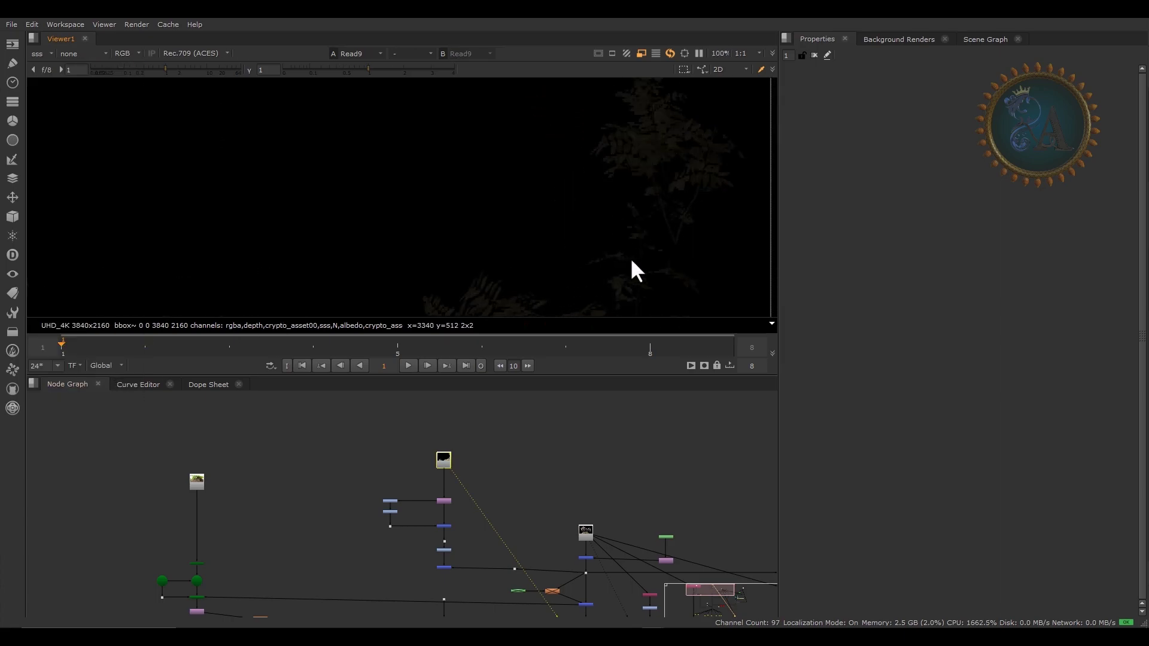
pyautogui.moveTo(630, 258); pyautogui.dragTo(555, 191, button='middle')
pyautogui.scroll(2, 467, 235)
pyautogui.scroll(-7, 458, 231)
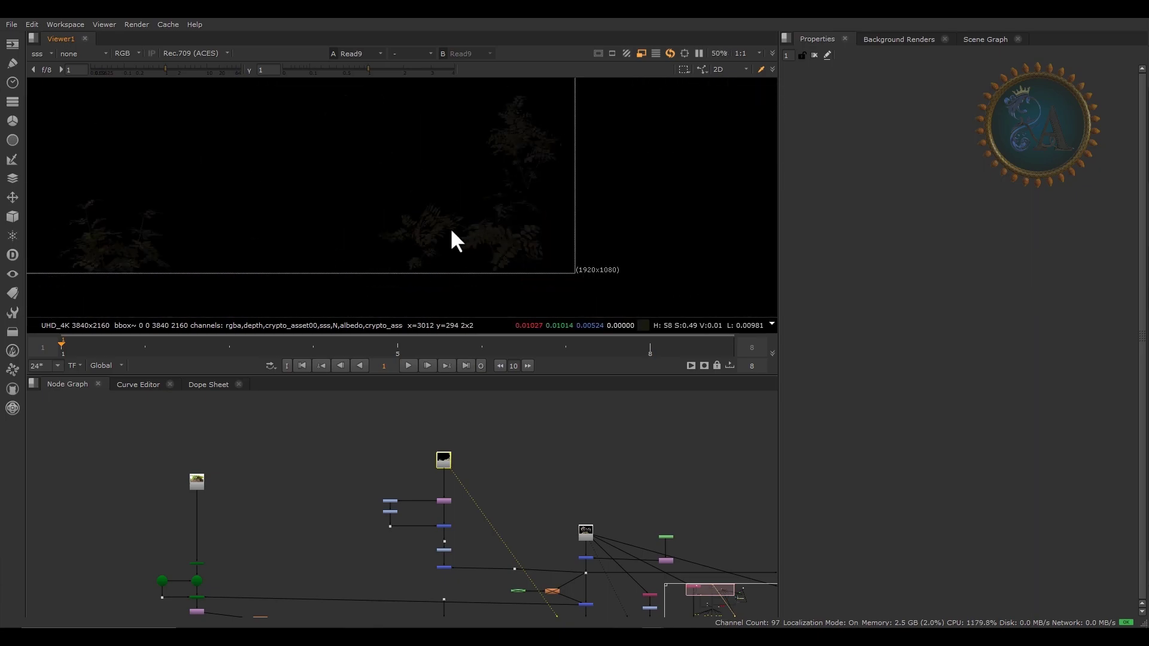
pyautogui.scroll(-3, 429, 537)
# Show the sss layer of the Read5 creature render in the viewer
pyautogui.moveTo(549, 516); pyautogui.dragTo(457, 493, button='middle')
pyautogui.scroll(7, 459, 496)
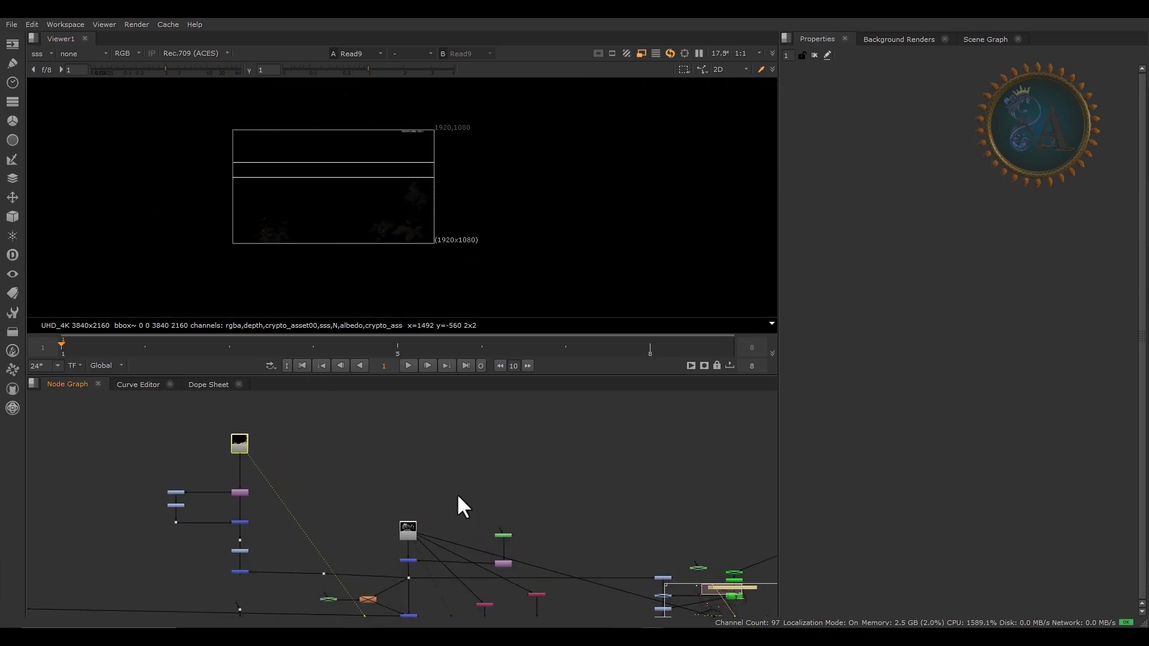
pyautogui.click(373, 554)
pyautogui.press('1')
pyautogui.scroll(5, 315, 207)
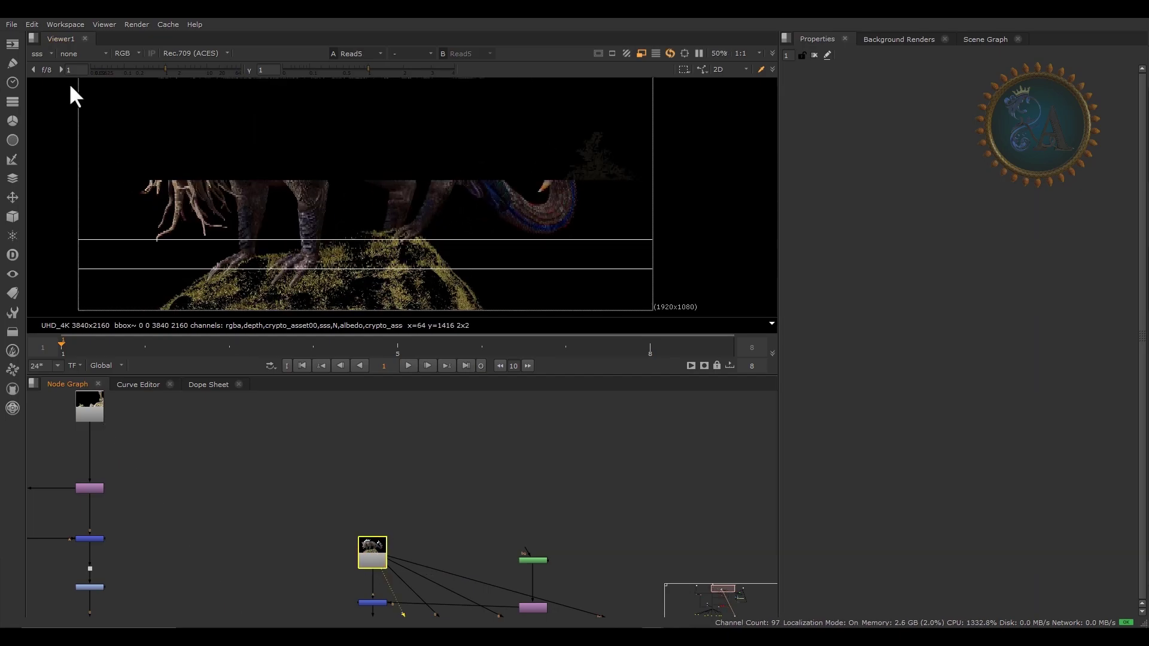
# Display the creature render's rgba layer, examine the creature on its mossy rock, and open the layer choices again
pyautogui.click(31, 52)
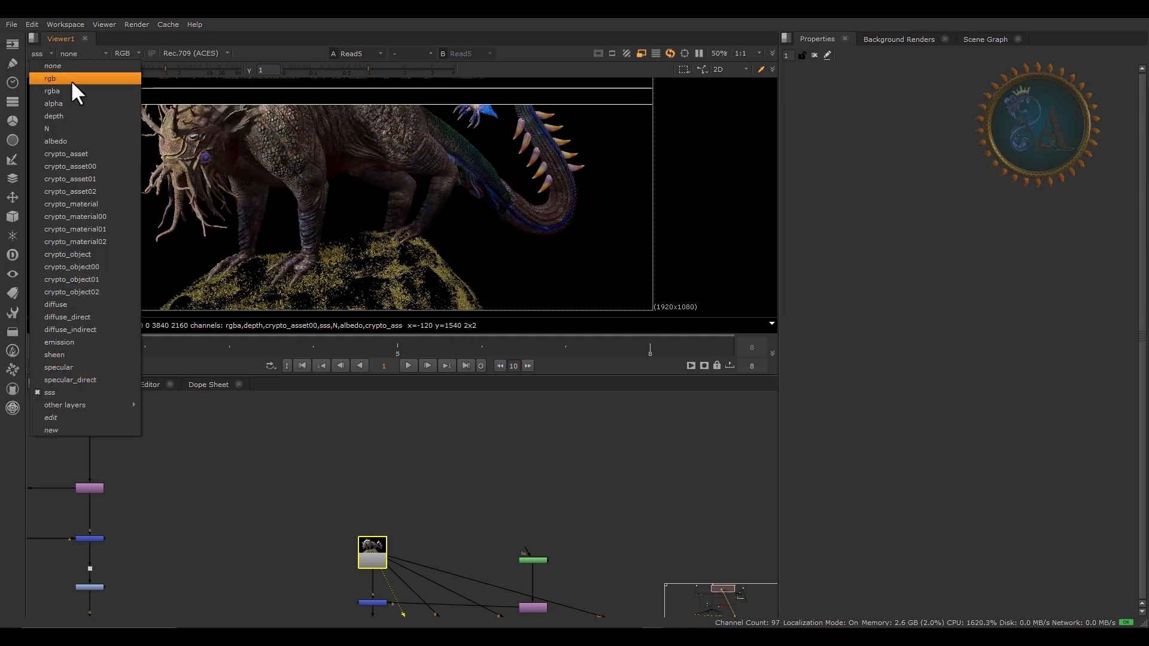
pyautogui.click(74, 89)
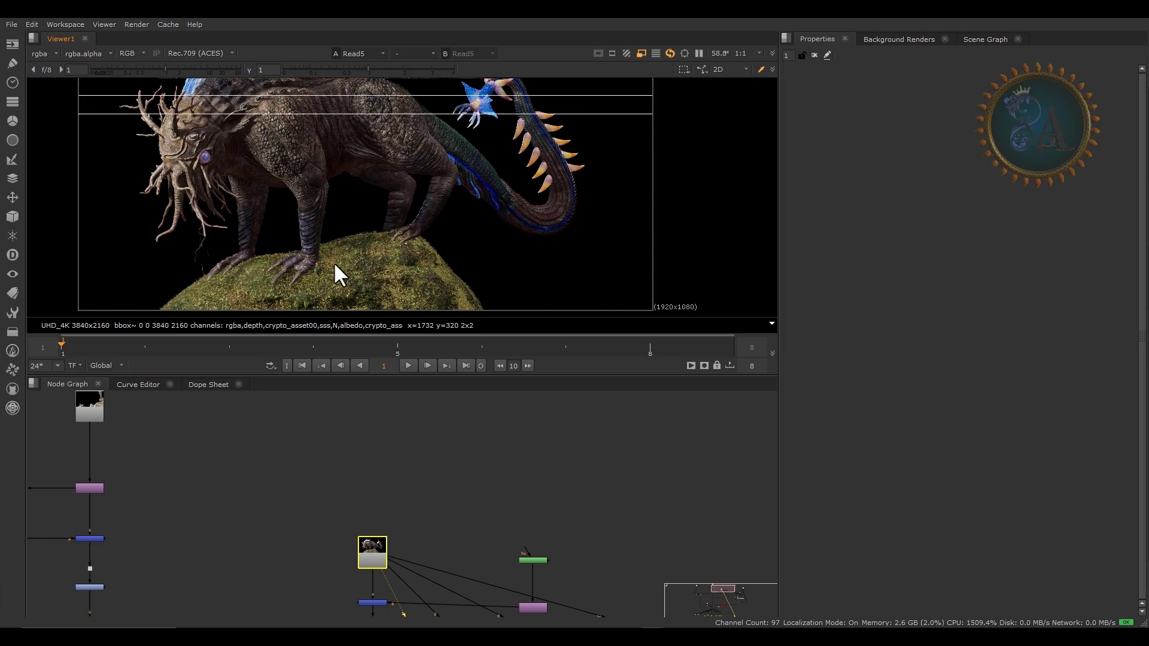
pyautogui.scroll(5, 333, 264)
pyautogui.scroll(-8, 472, 277)
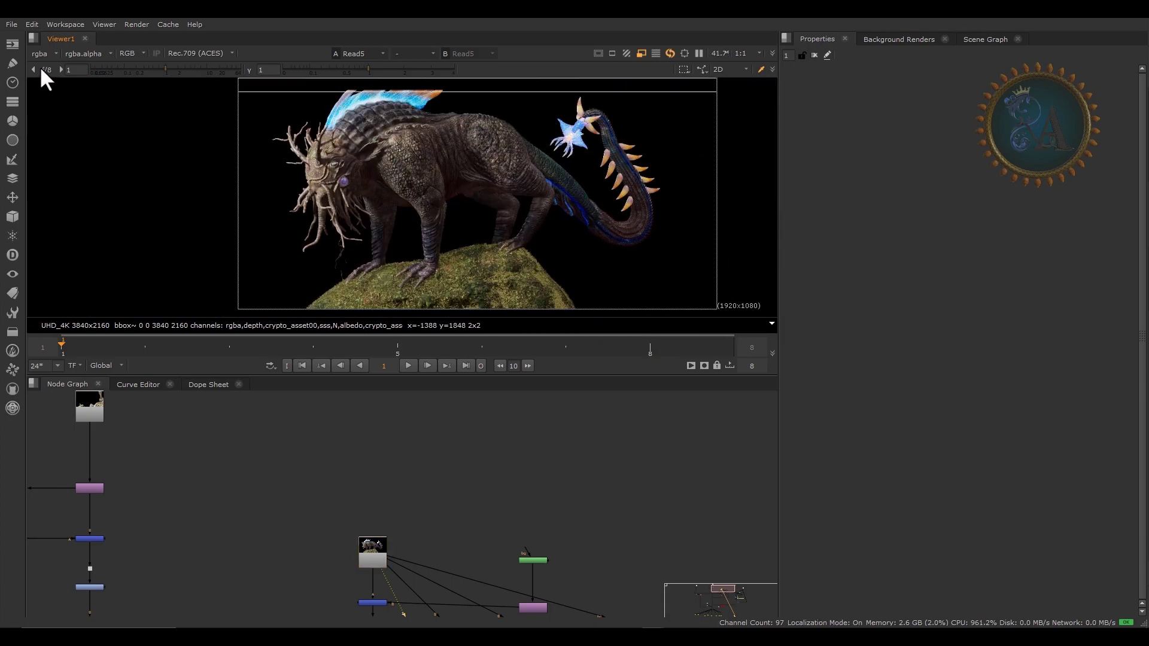
pyautogui.click(40, 54)
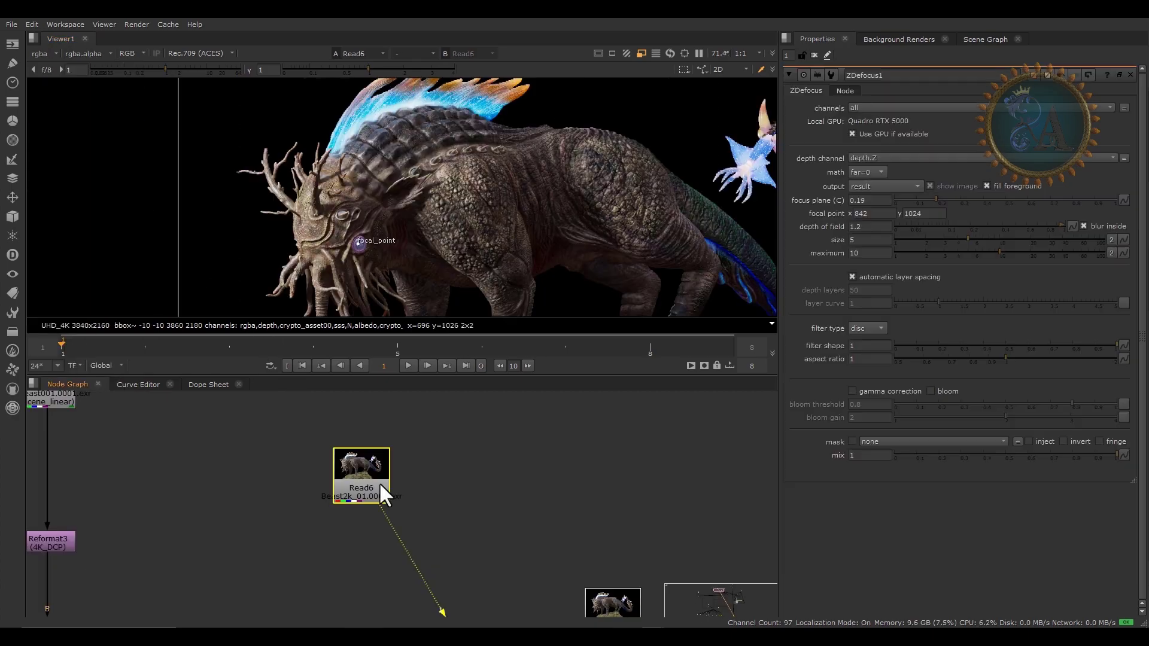
# Examine the Read6 creature render's head and body in detail and open the Read6 node's properties
pyautogui.scroll(-5, 433, 200)
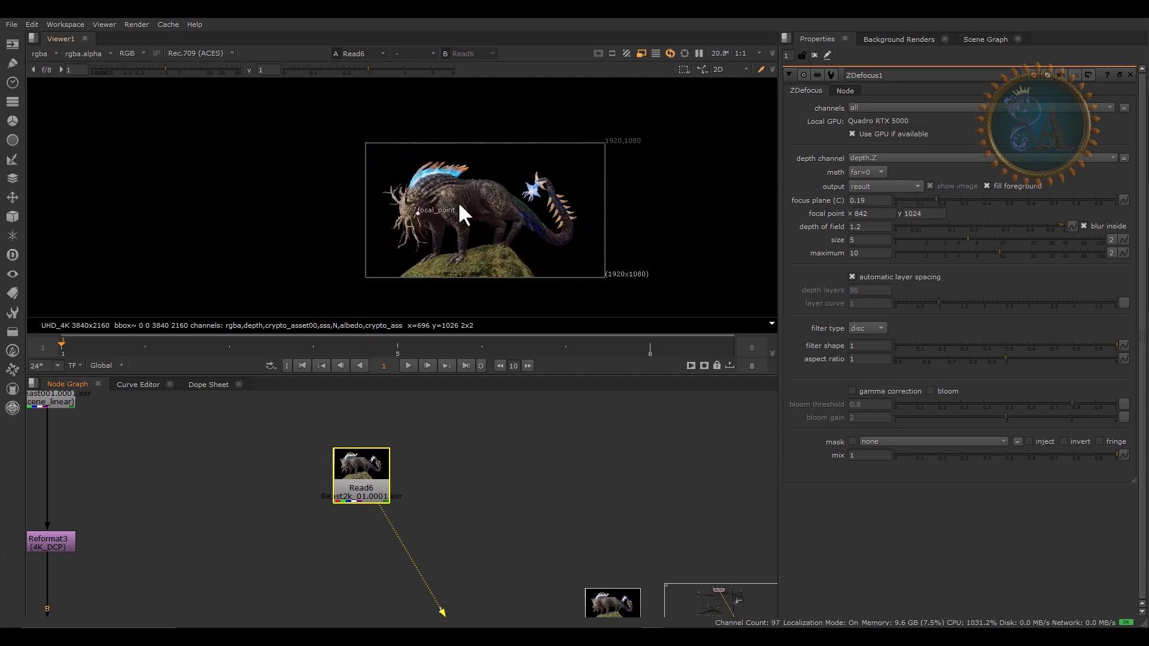
pyautogui.scroll(6, 358, 192)
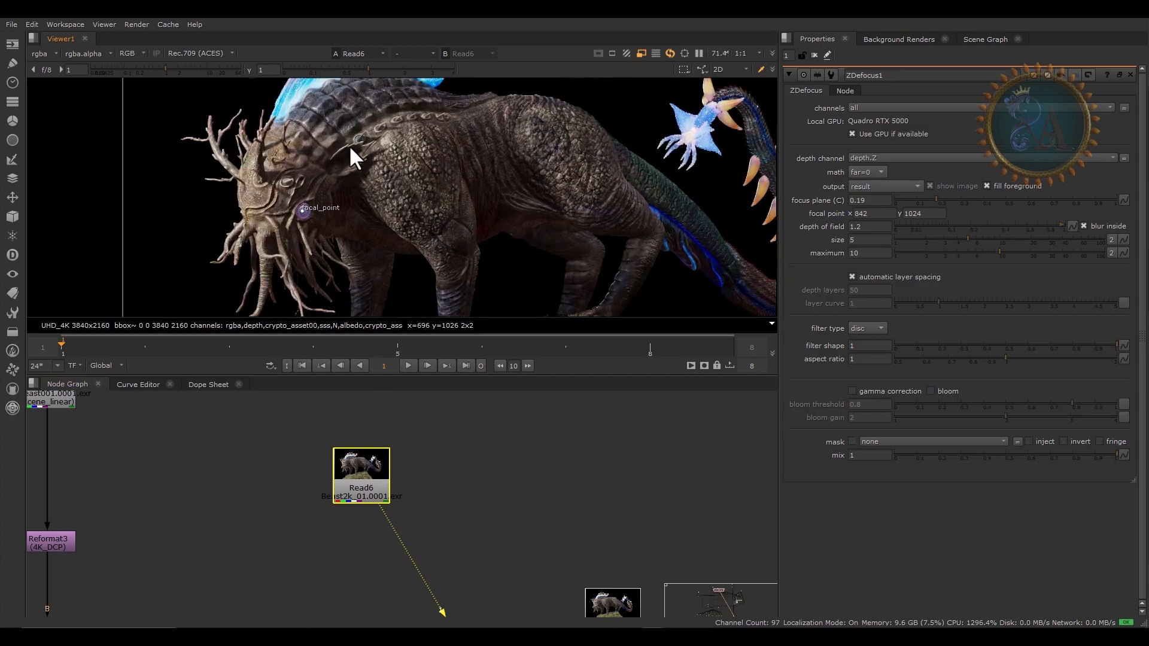
pyautogui.doubleClick(379, 478)
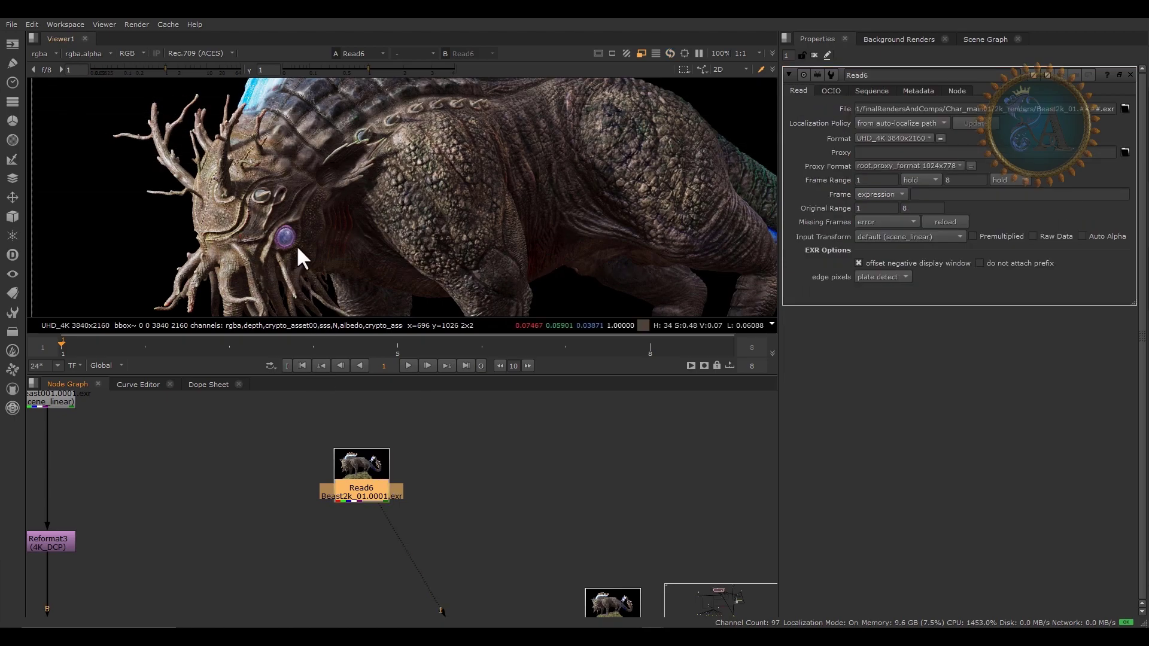
pyautogui.scroll(-3, 329, 215)
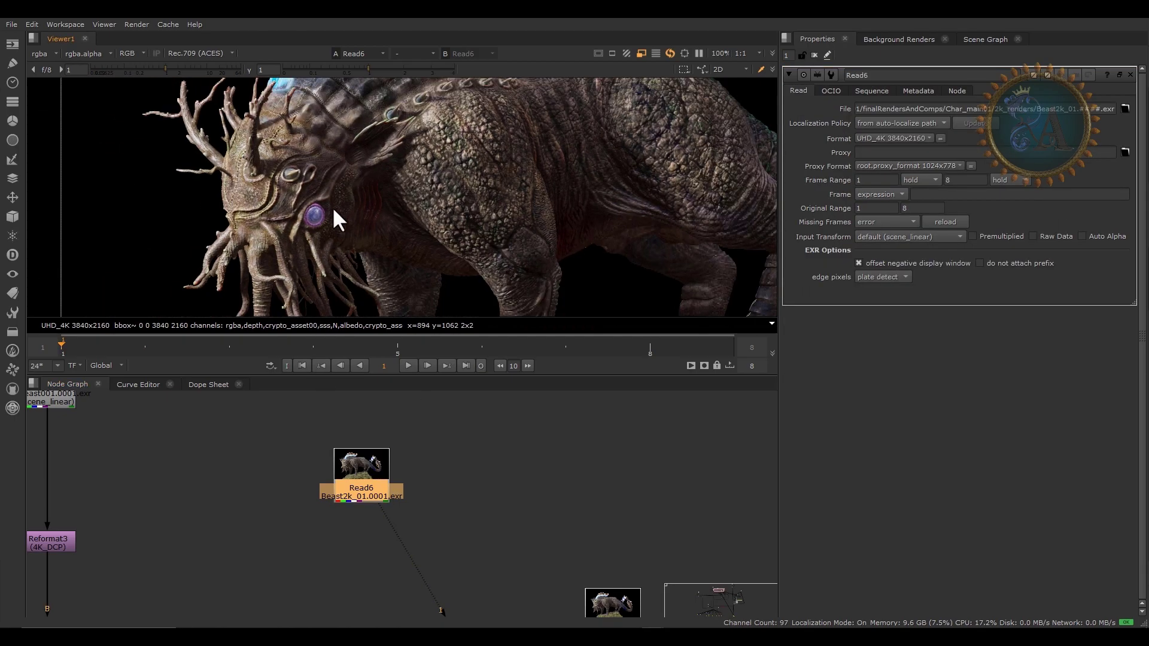
# Add a Shuffle node to the Read6 creature render and place it just below the render
pyautogui.press('Tab')
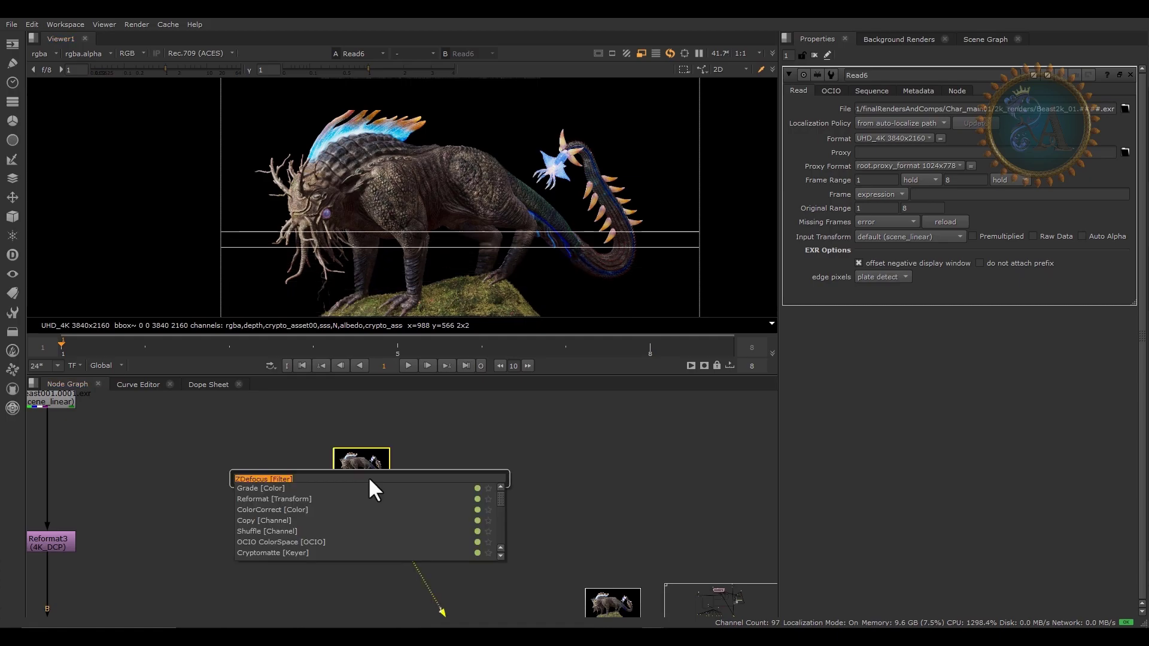
pyautogui.write('shu')
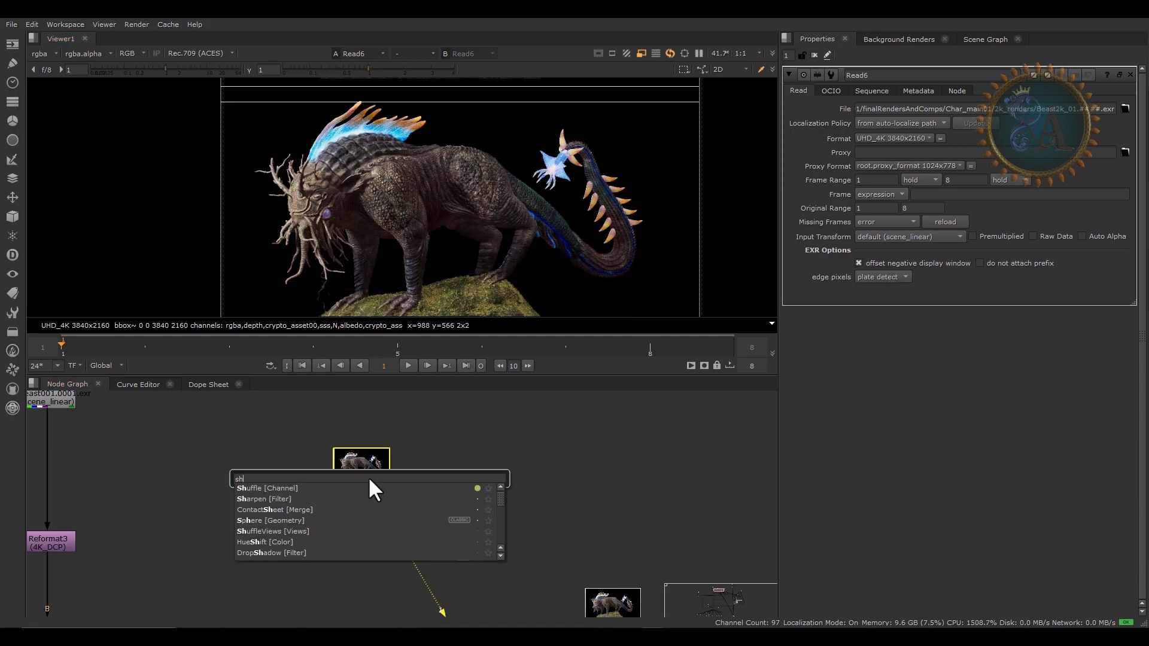
pyautogui.press('Return')
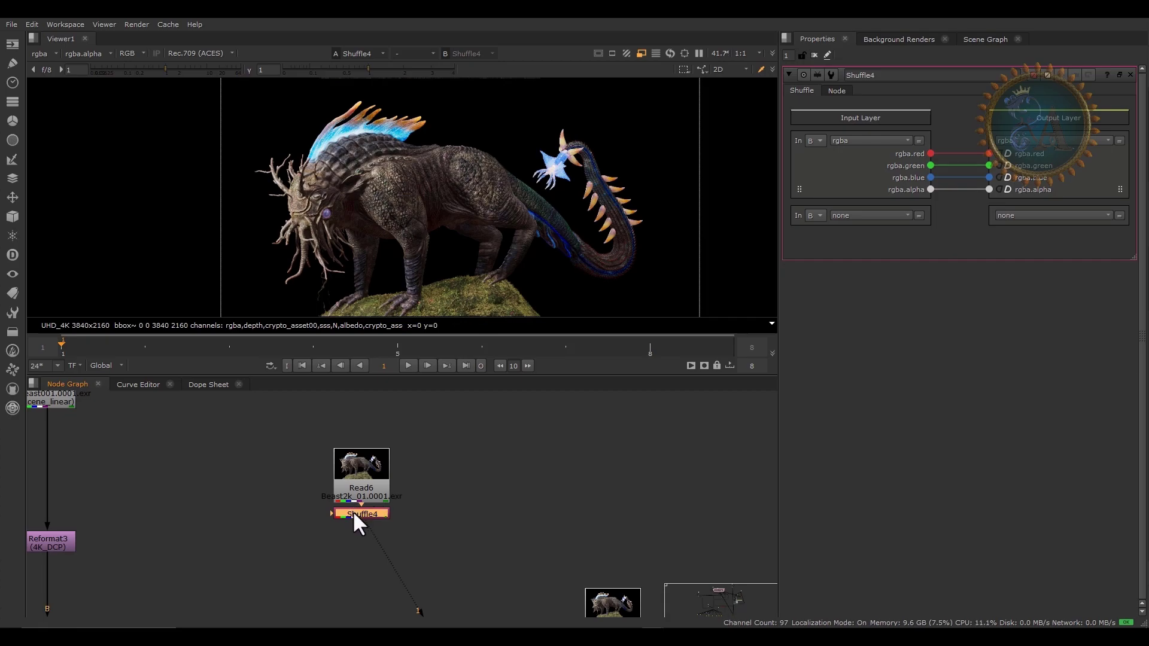
pyautogui.moveTo(355, 513); pyautogui.dragTo(356, 532)
# Set the Shuffle node's input layer to depth and route depth.Z into the red, green and blue outputs
pyautogui.click(859, 140)
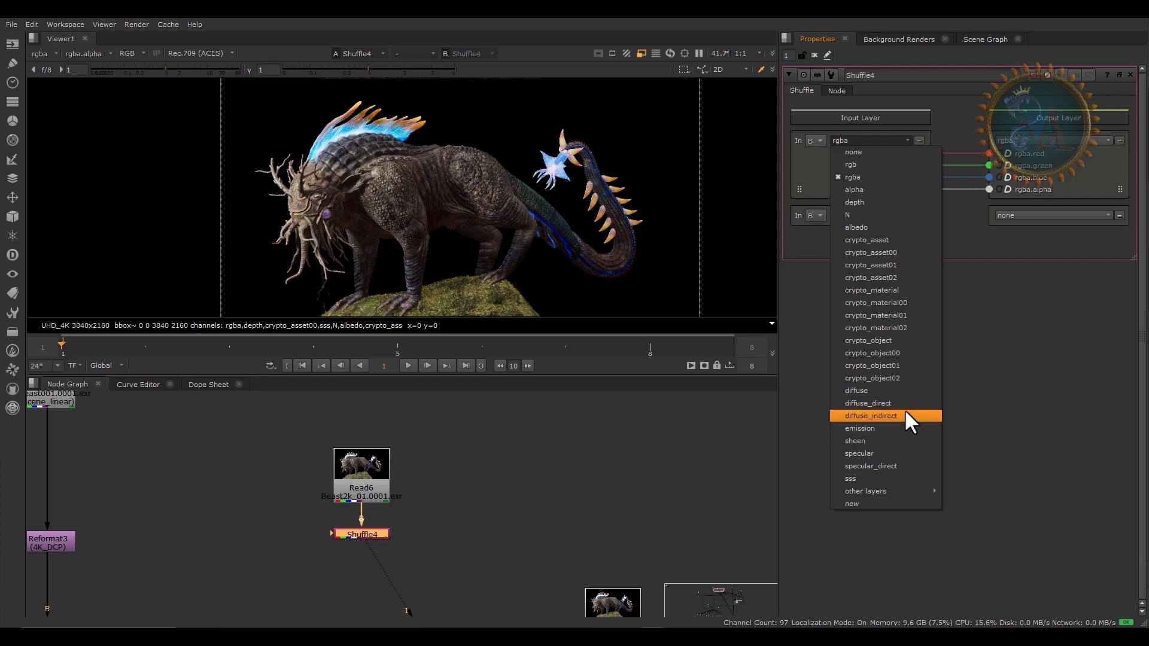
pyautogui.click(878, 190)
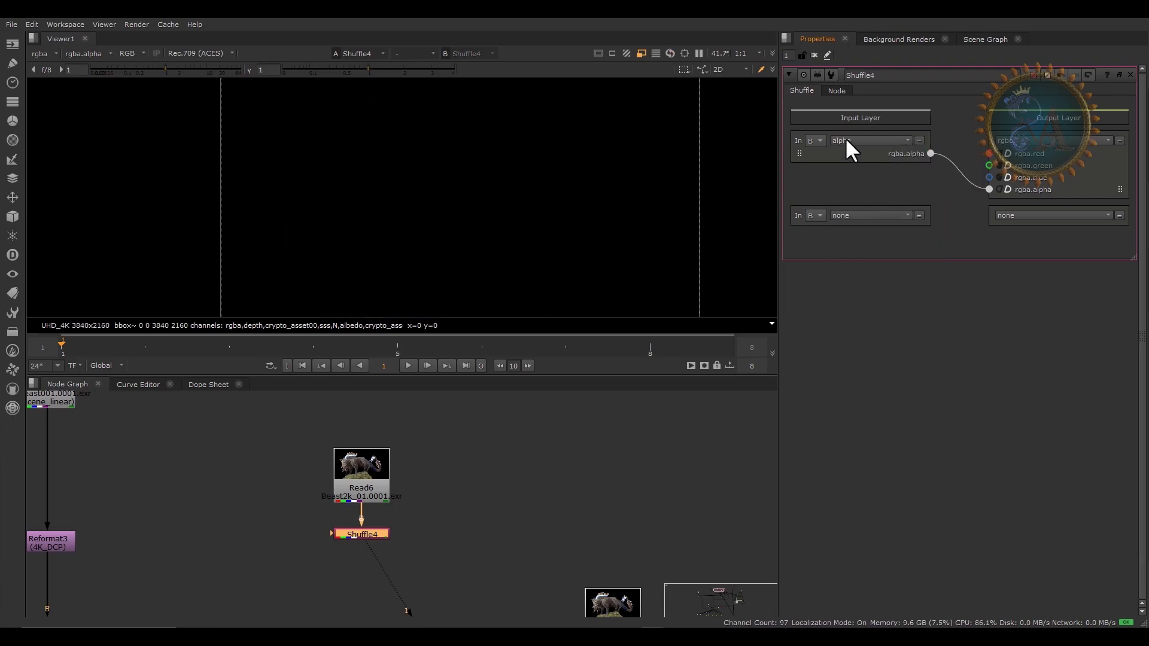
pyautogui.click(846, 140)
pyautogui.click(862, 200)
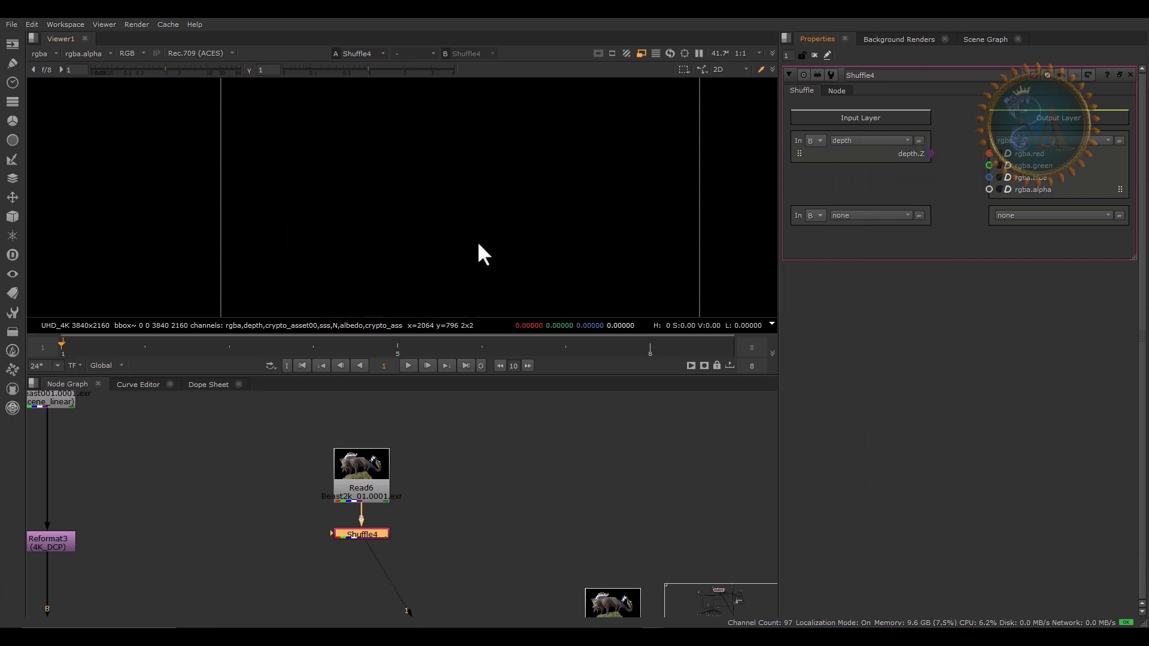
pyautogui.scroll(-2, 437, 211)
pyautogui.moveTo(432, 200); pyautogui.dragTo(358, 193, button='middle')
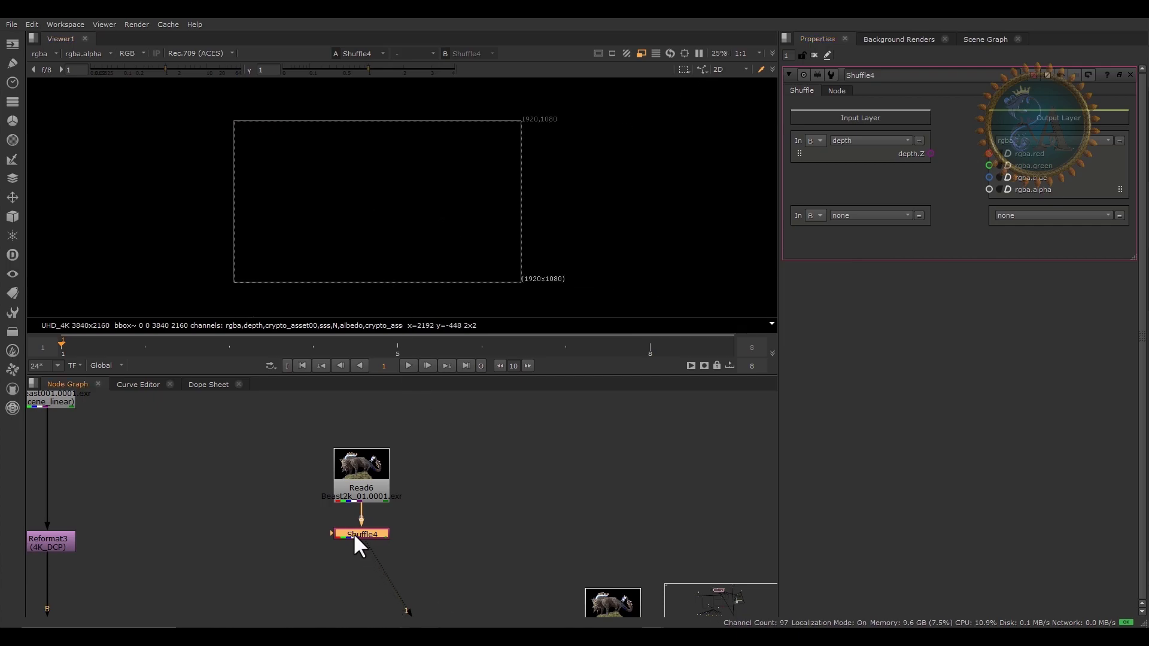
pyautogui.click(413, 532)
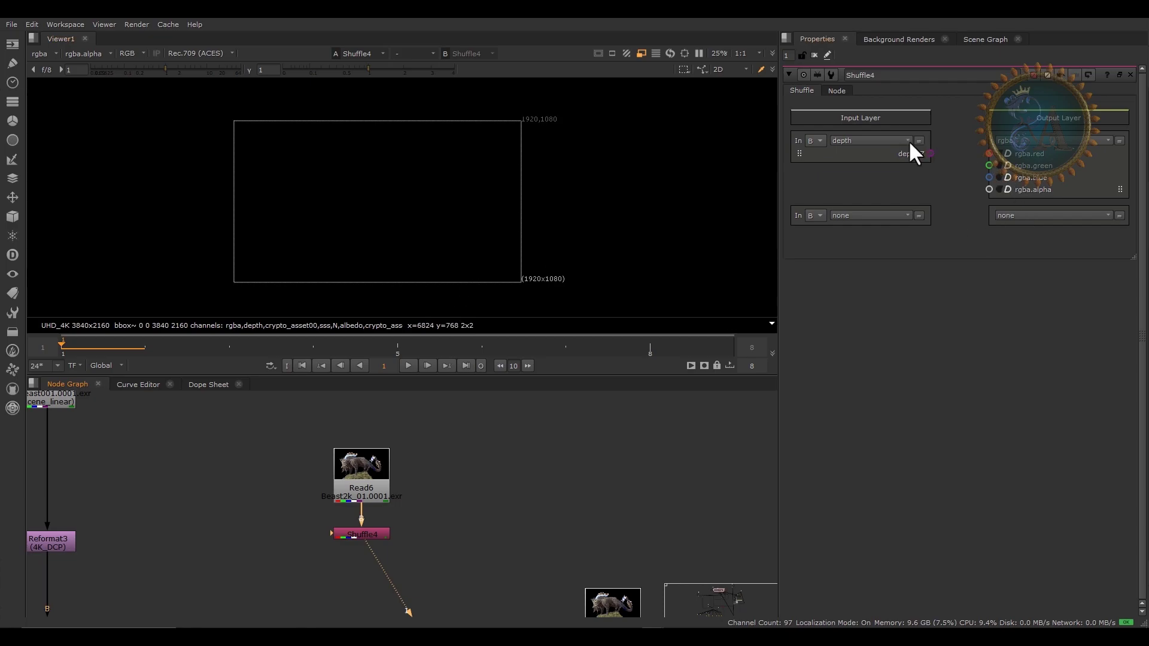
pyautogui.moveTo(930, 153); pyautogui.dragTo(989, 177)
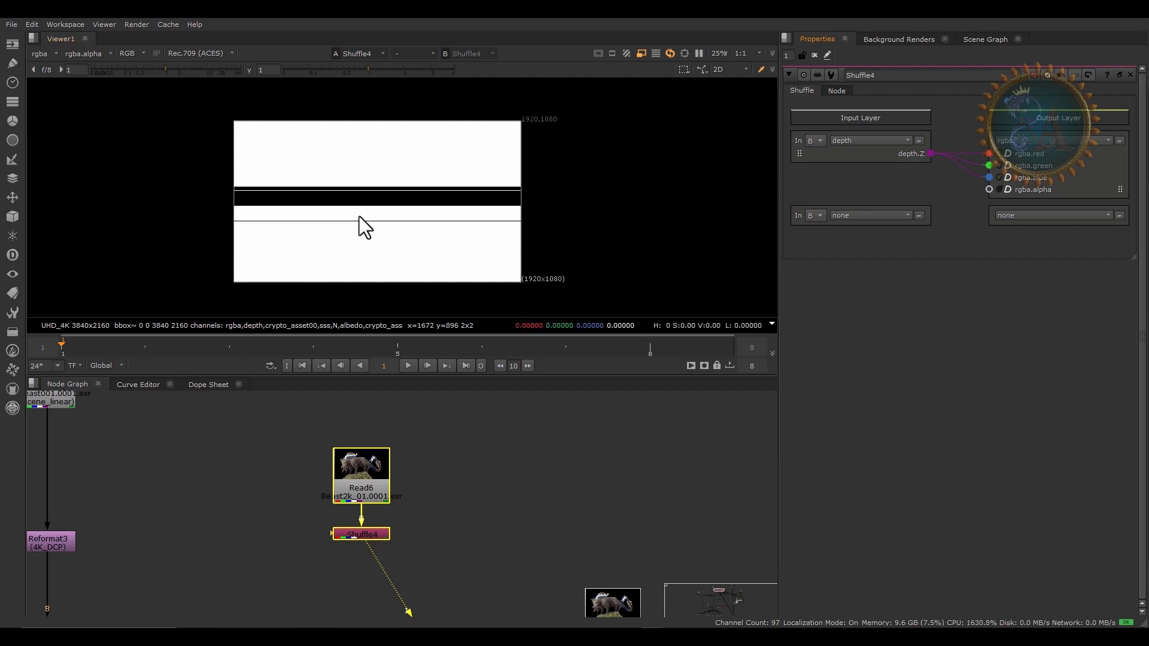
# Move the Shuffle node beside Read6 and add a Grade node connected below it
pyautogui.scroll(3, 335, 231)
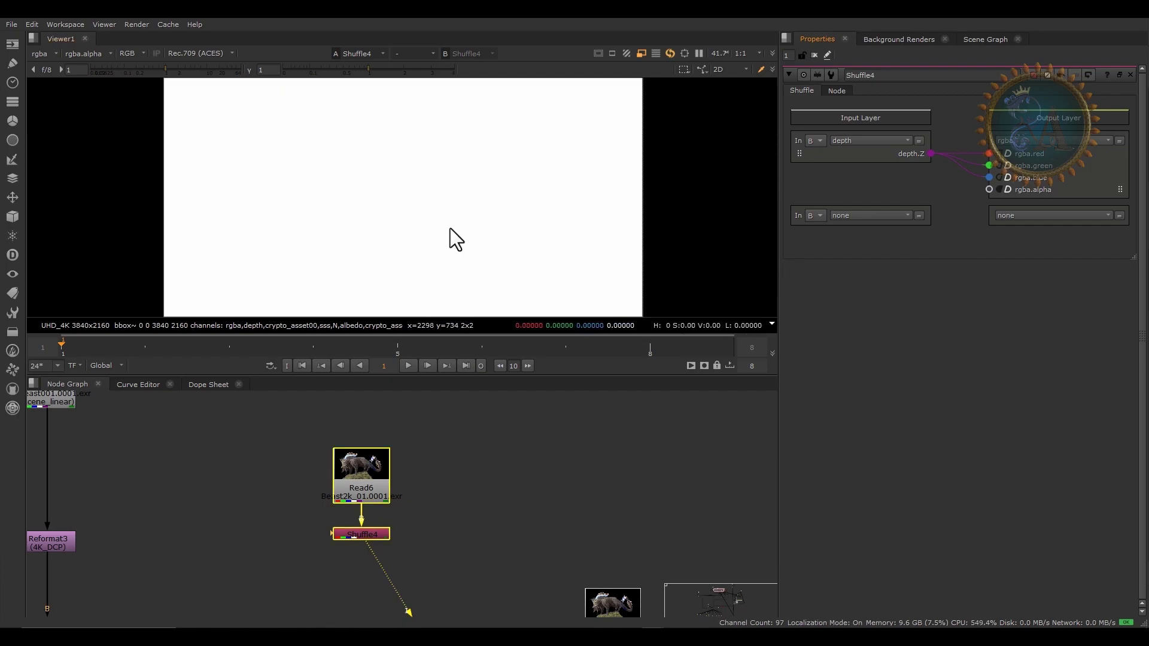
pyautogui.scroll(-3, 451, 230)
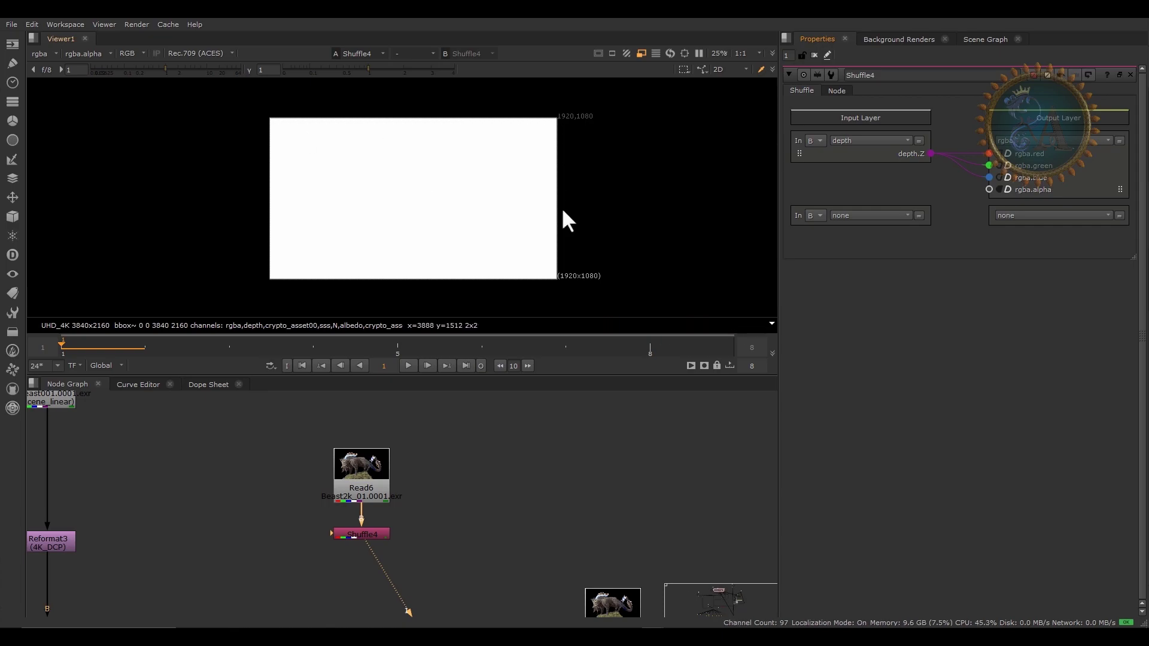
pyautogui.scroll(2, 414, 196)
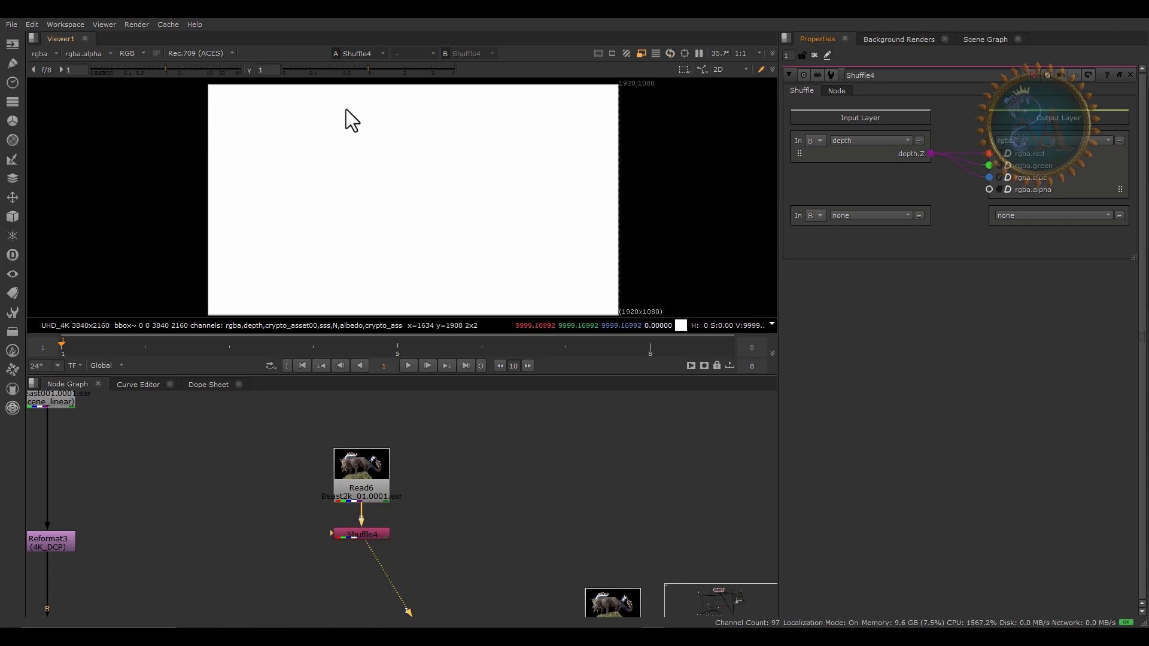
pyautogui.scroll(-2, 412, 213)
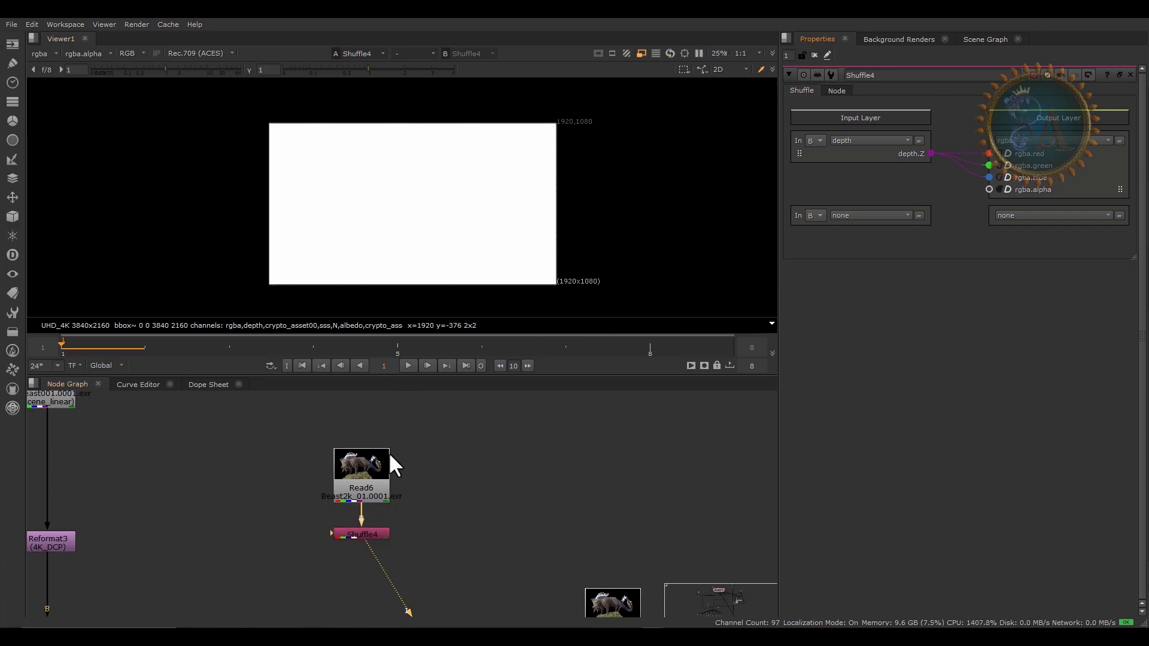
pyautogui.click(366, 533)
pyautogui.scroll(-1, 383, 509)
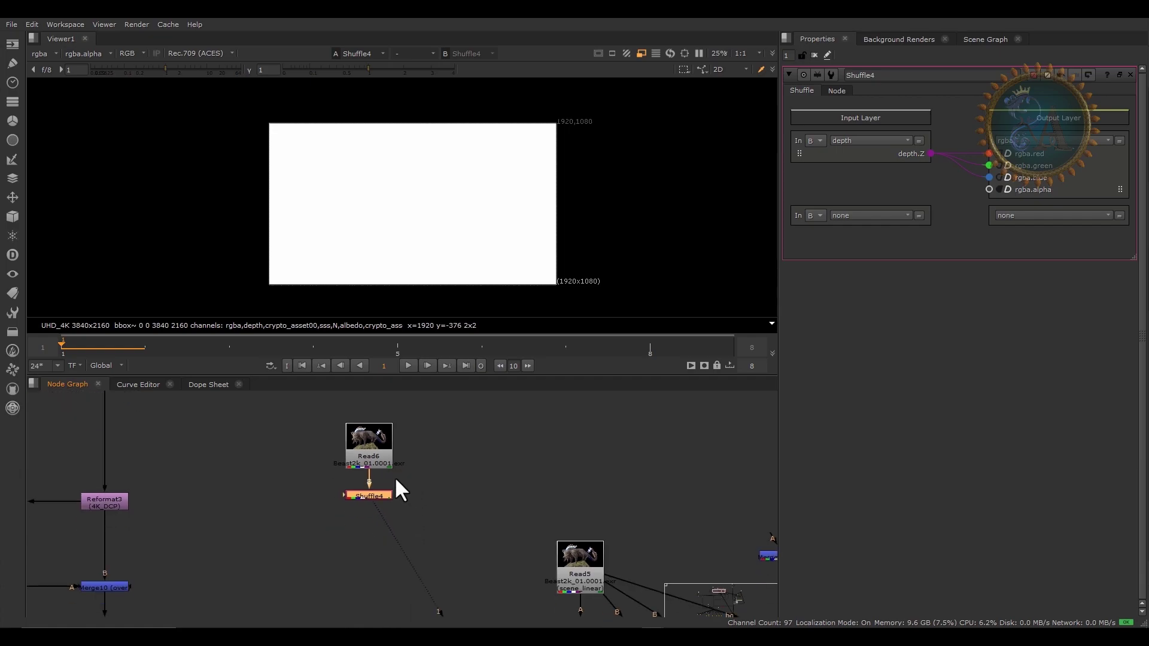
pyautogui.moveTo(358, 493); pyautogui.dragTo(456, 459)
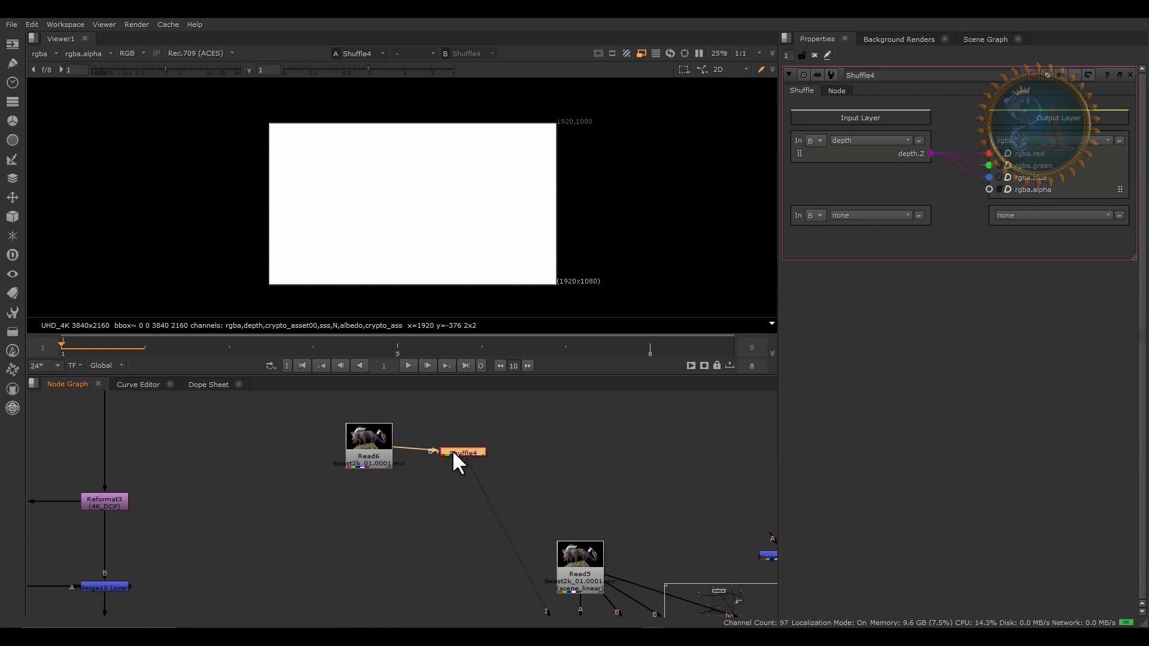
pyautogui.press('Tab')
pyautogui.write('grad')
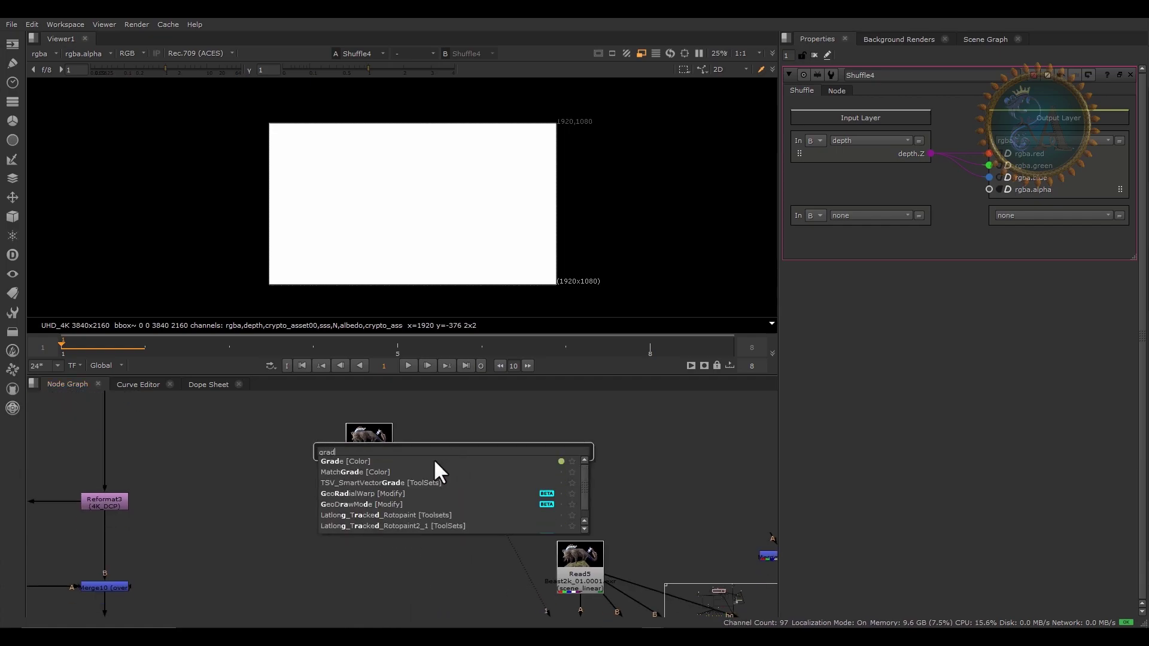
pyautogui.click(339, 461)
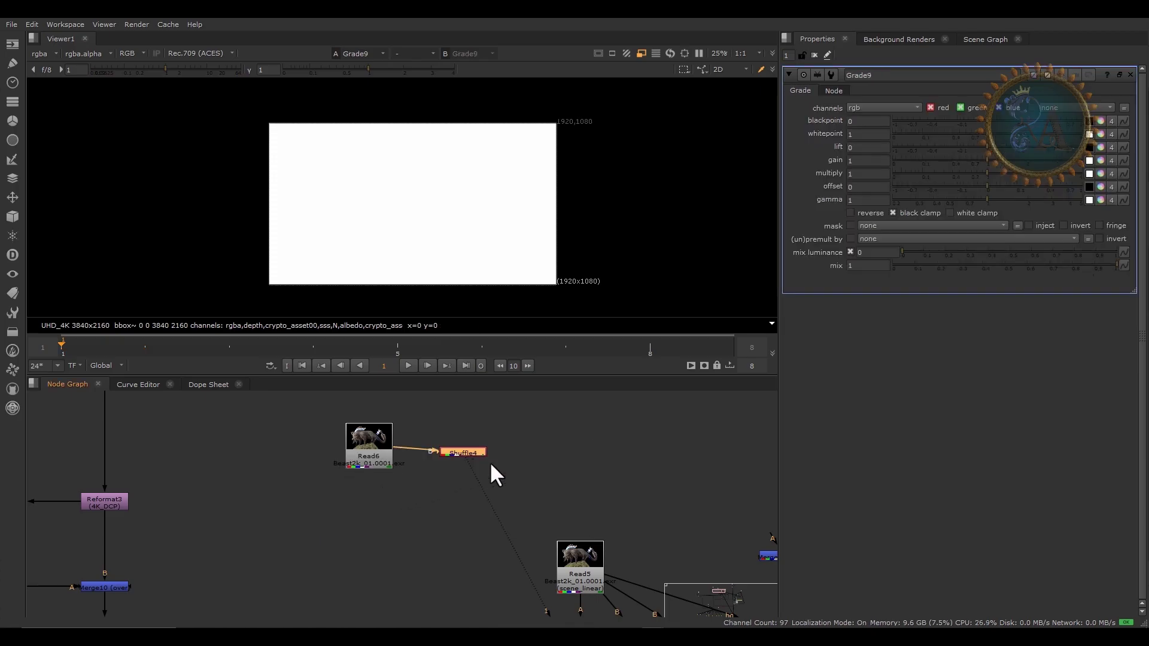
pyautogui.moveTo(477, 455); pyautogui.dragTo(477, 501)
# Set the Grade node's blackpoint to about 2463.62 by sampling the depth image near the bottom of the frame
pyautogui.scroll(-2, 380, 205)
pyautogui.scroll(3, 390, 192)
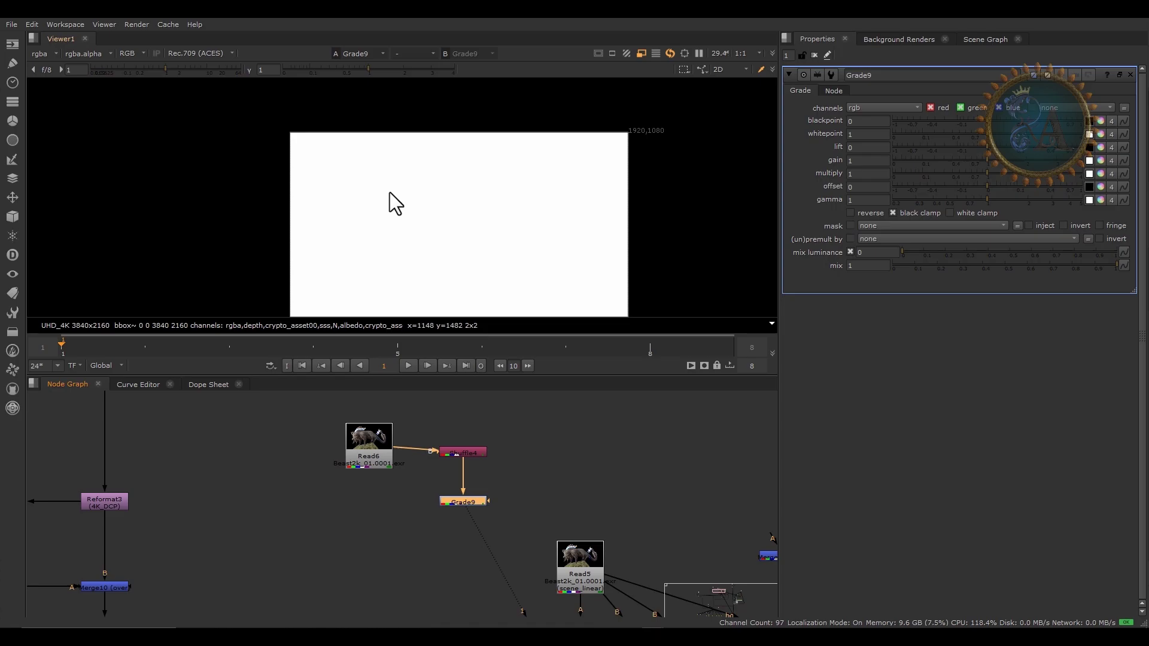
pyautogui.moveTo(389, 192); pyautogui.dragTo(361, 158, button='middle')
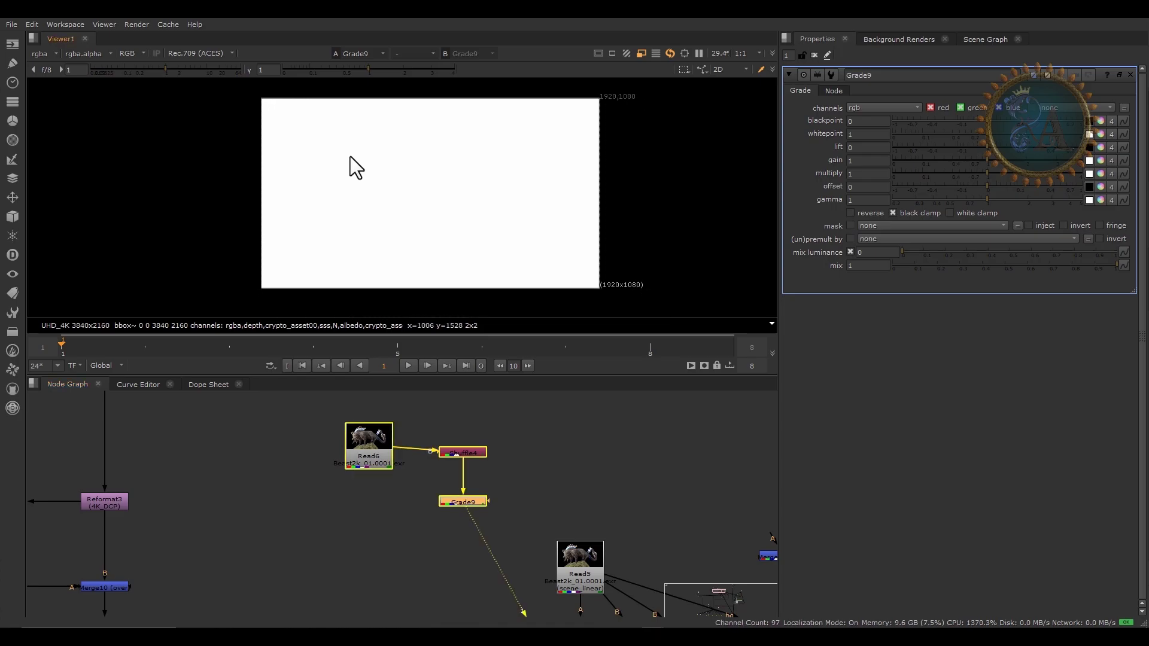
pyautogui.click(1090, 121)
pyautogui.keyDown('ctrl'); pyautogui.click(402, 281); pyautogui.keyUp('ctrl')
pyautogui.keyDown('ctrl'); pyautogui.moveTo(398, 273); pyautogui.dragTo(412, 273); pyautogui.keyUp('ctrl')
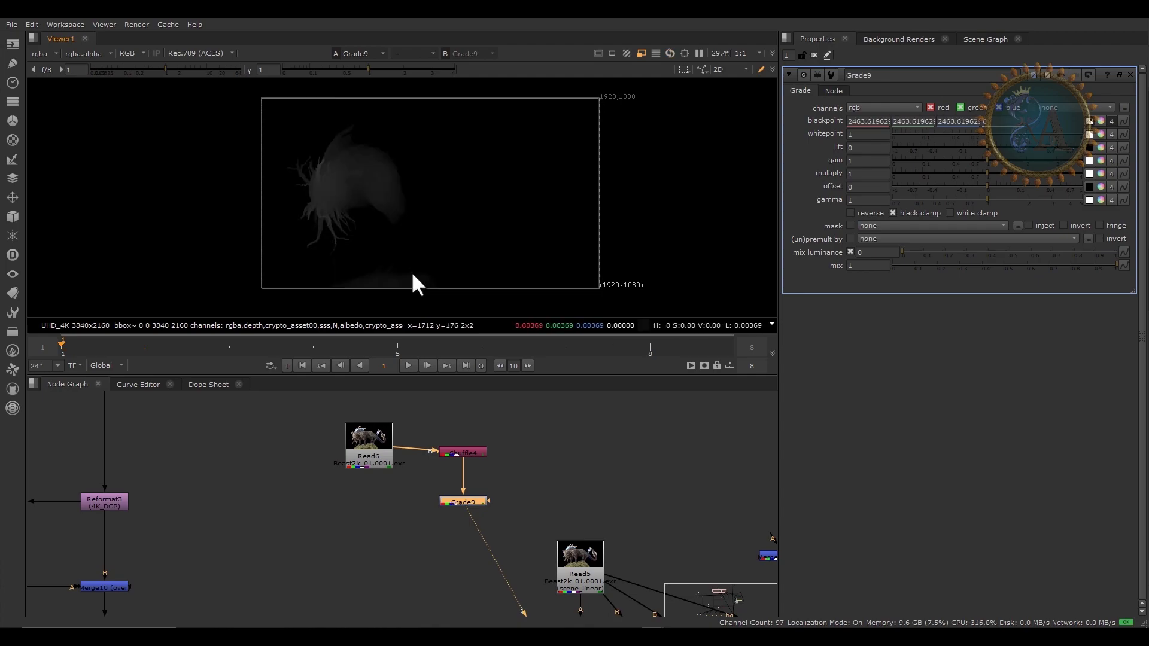
# Set the Grade node's whitepoint to 0.057179 by sampling a bright spot on the creature's head in the depth image
pyautogui.scroll(5, 352, 215)
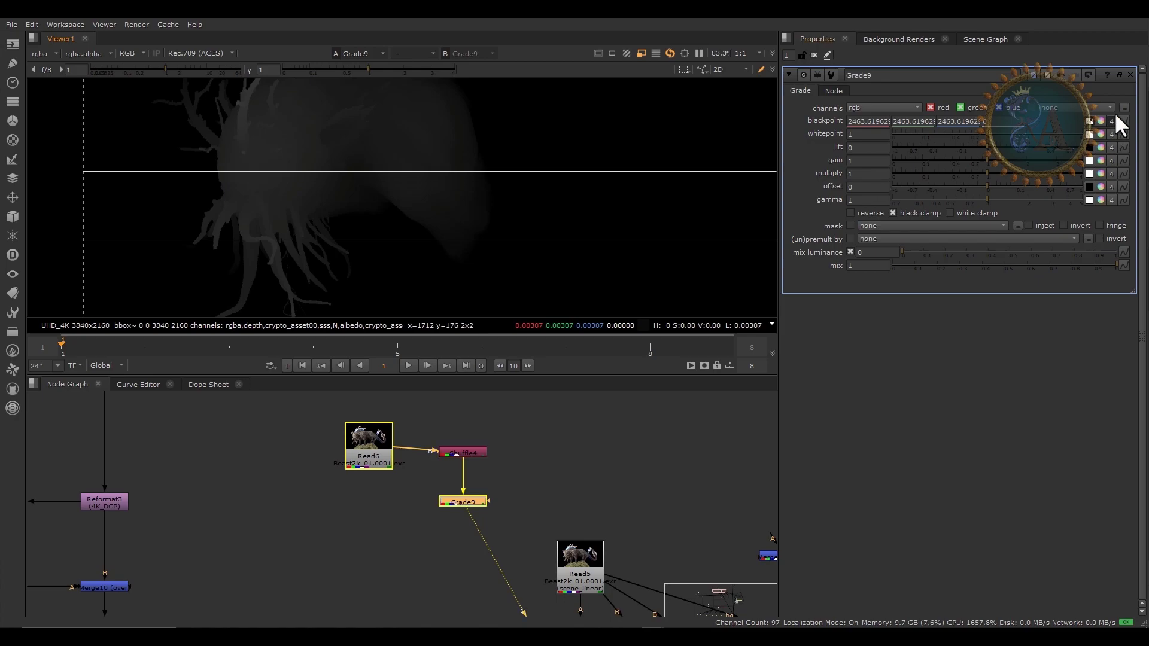
pyautogui.click(1090, 135)
pyautogui.keyDown('ctrl'); pyautogui.click(243, 145); pyautogui.keyUp('ctrl')
pyautogui.moveTo(242, 144)
pyautogui.keyDown('ctrl'); pyautogui.mouseDown()
pyautogui.moveTo(259, 146)
pyautogui.moveTo(247, 134)
pyautogui.mouseUp(); pyautogui.keyUp('ctrl')
pyautogui.scroll(-1, 284, 191)
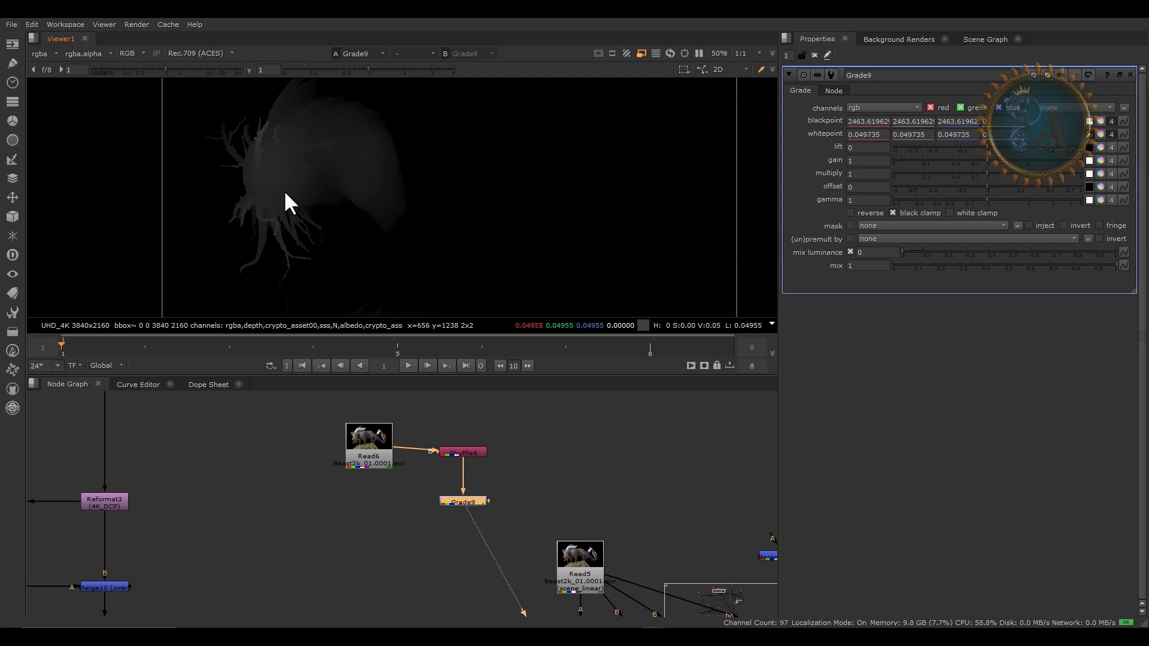
pyautogui.scroll(5, 293, 189)
pyautogui.moveTo(333, 166); pyautogui.dragTo(503, 294, button='middle')
pyautogui.moveTo(228, 154); pyautogui.dragTo(250, 257, button='middle')
pyautogui.keyDown('ctrl'); pyautogui.click(242, 245); pyautogui.keyUp('ctrl')
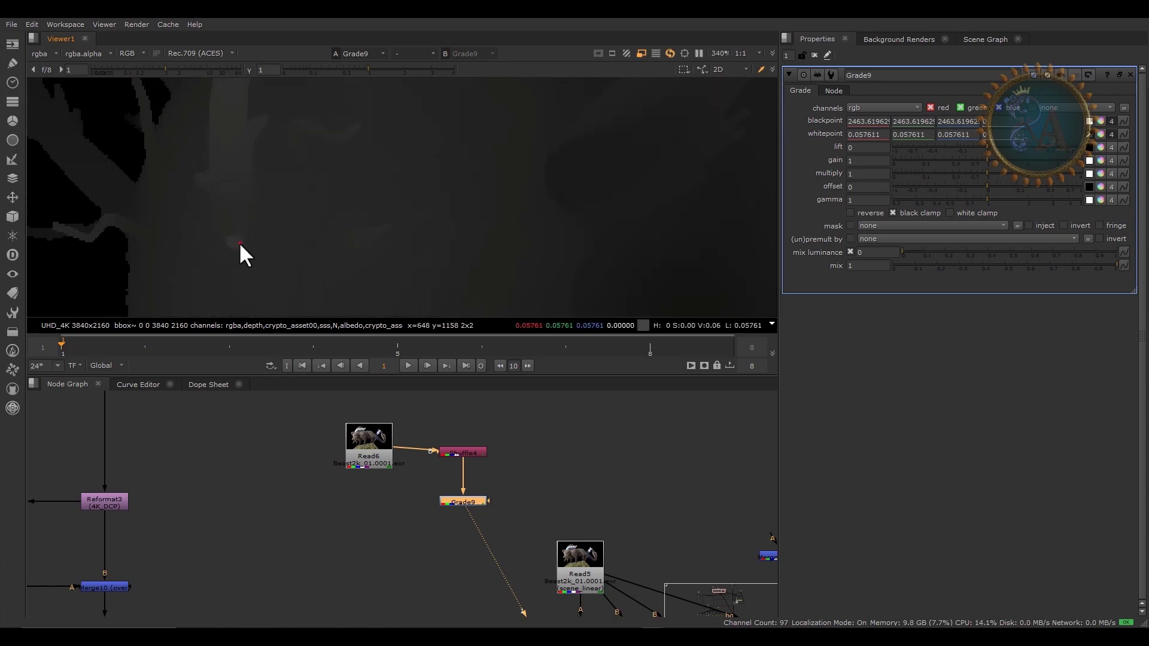
pyautogui.keyDown('ctrl'); pyautogui.click(240, 238); pyautogui.keyUp('ctrl')
pyautogui.keyDown('ctrl'); pyautogui.click(240, 240); pyautogui.keyUp('ctrl')
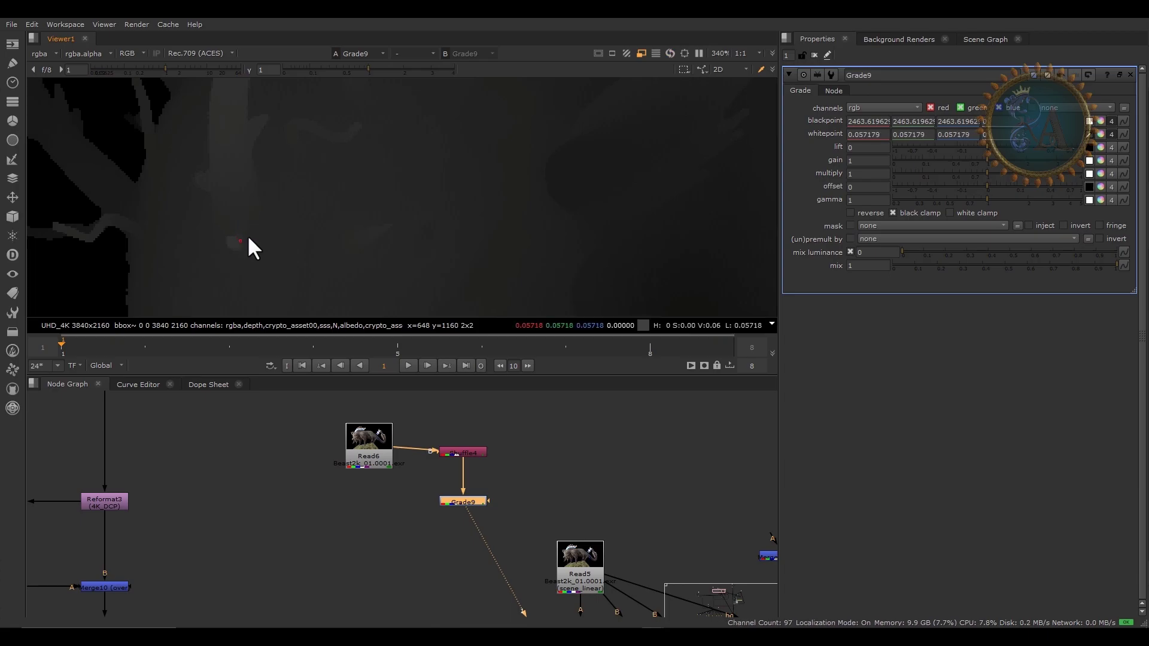
pyautogui.scroll(-5, 310, 195)
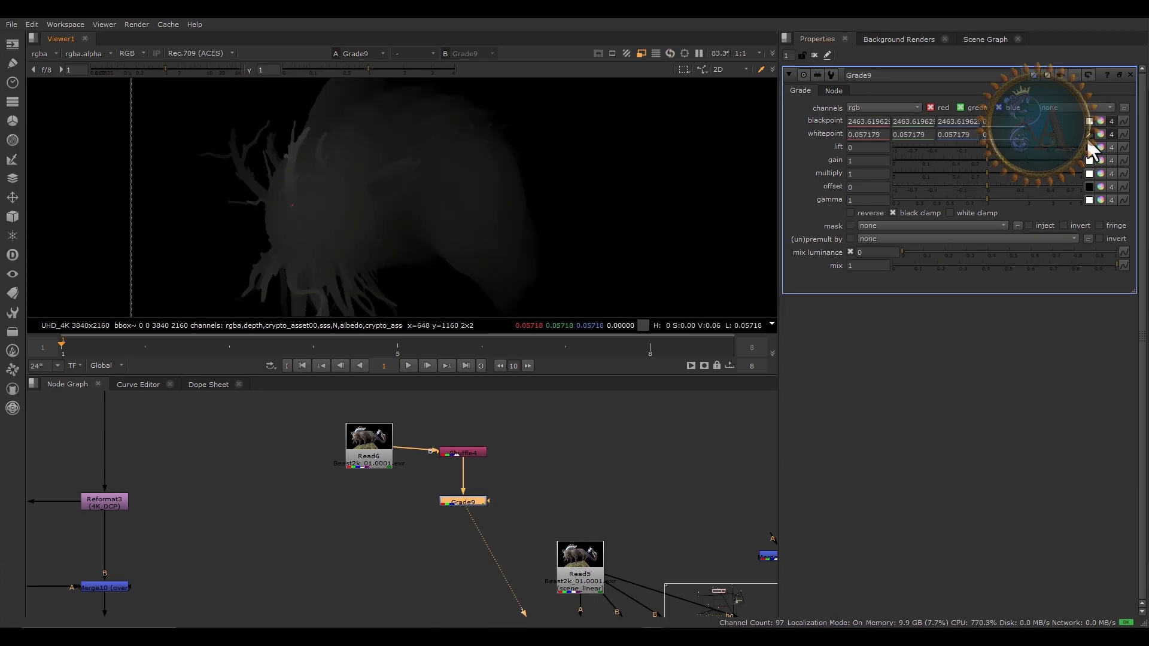
# Examine the graded depth pass on the creature's head and tentacles, sampling pixel values around the face
pyautogui.scroll(-1, 458, 523)
pyautogui.moveTo(508, 480); pyautogui.dragTo(525, 461, button='middle')
pyautogui.click(476, 439)
pyautogui.moveTo(467, 486); pyautogui.dragTo(483, 489)
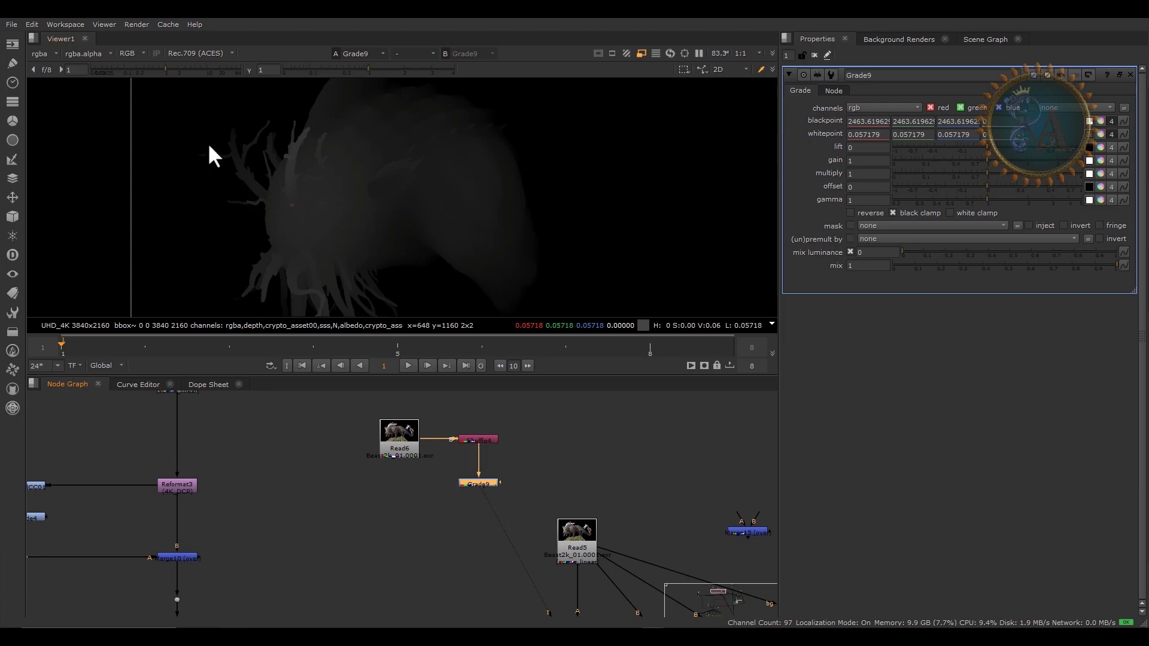
pyautogui.scroll(-1, 305, 173)
pyautogui.click(561, 462)
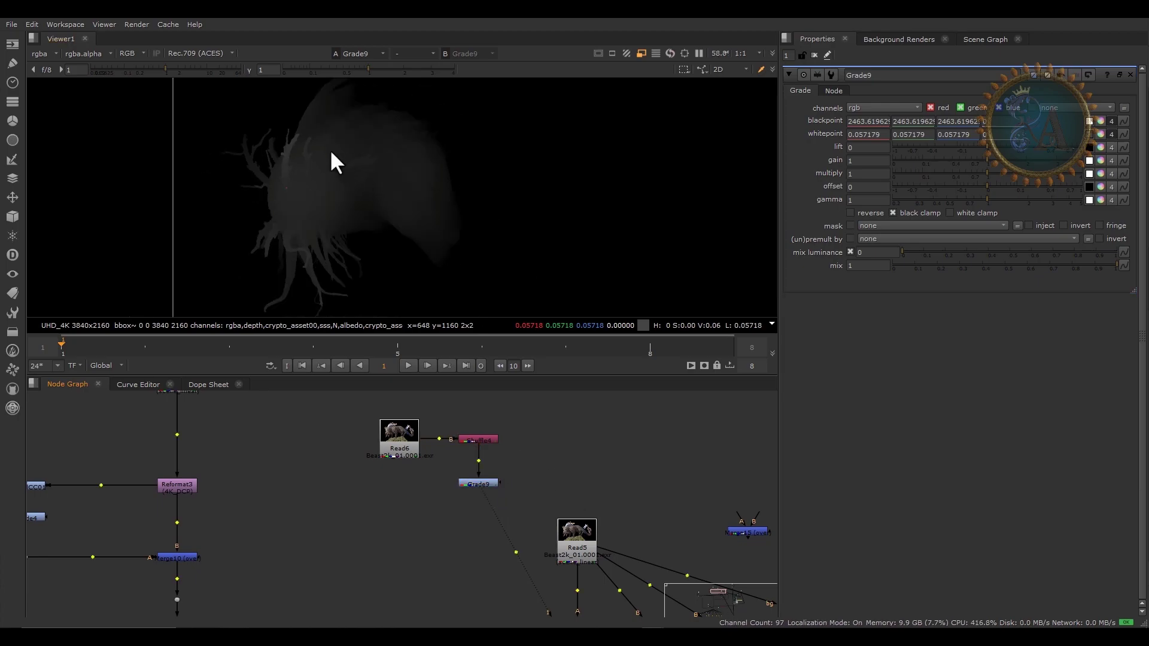
pyautogui.scroll(5, 275, 192)
pyautogui.keyDown('ctrl'); pyautogui.click(328, 227); pyautogui.keyUp('ctrl')
pyautogui.keyDown('ctrl'); pyautogui.moveTo(317, 203); pyautogui.dragTo(298, 225); pyautogui.keyUp('ctrl')
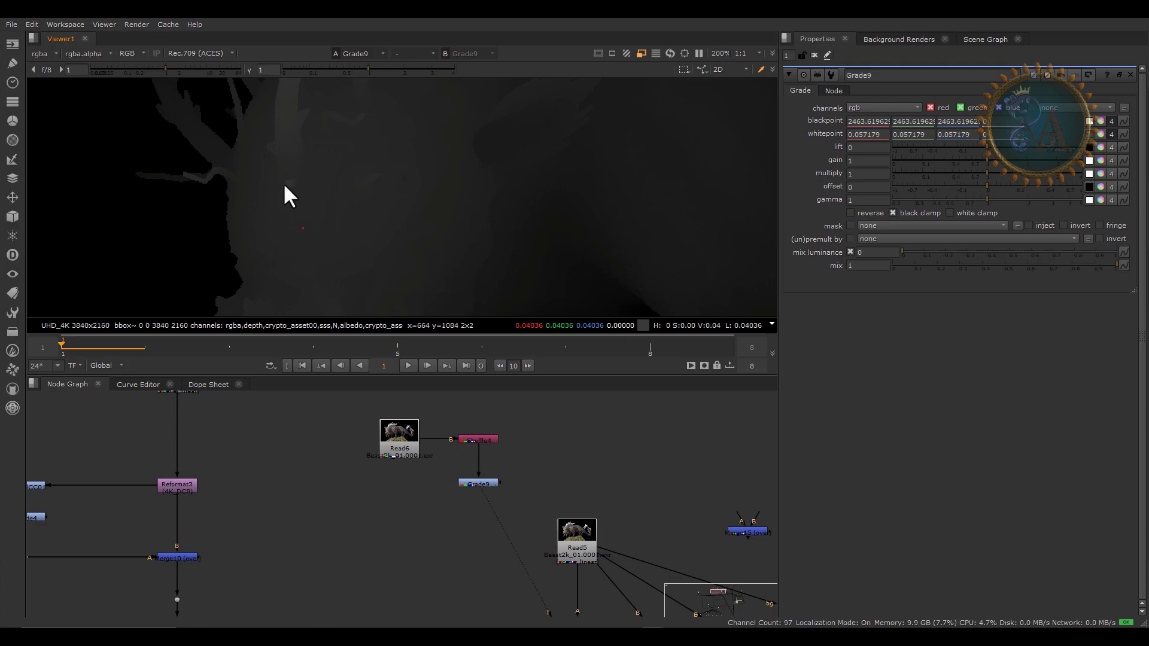
pyautogui.scroll(-5, 464, 239)
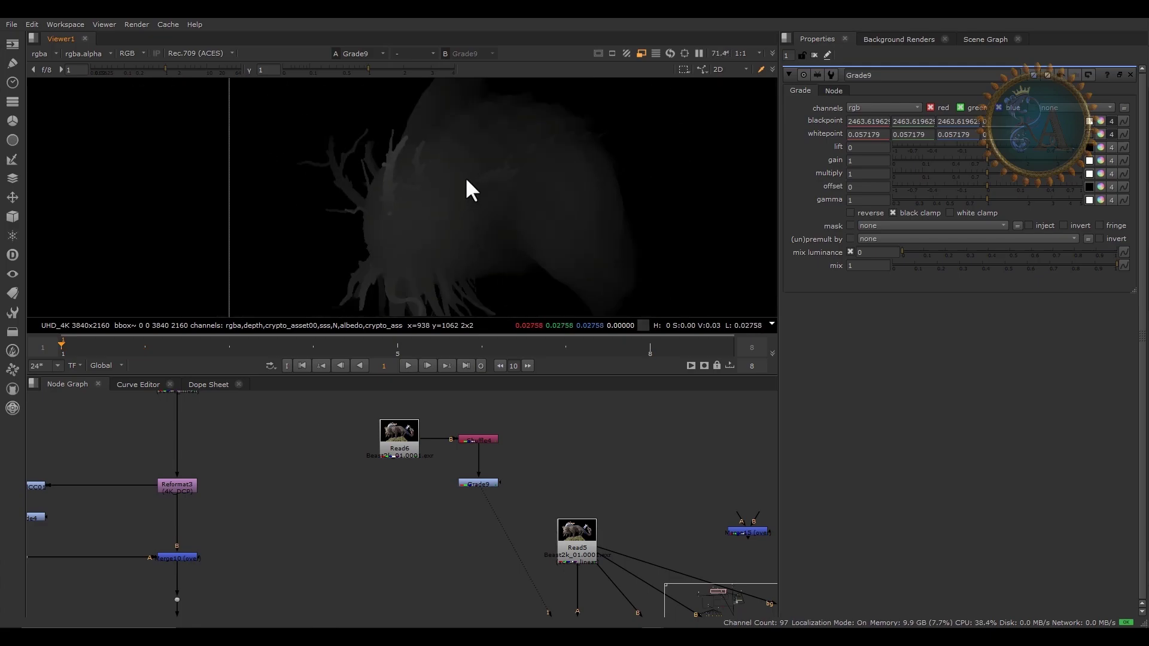
pyautogui.scroll(-2, 448, 209)
pyautogui.scroll(5, 440, 213)
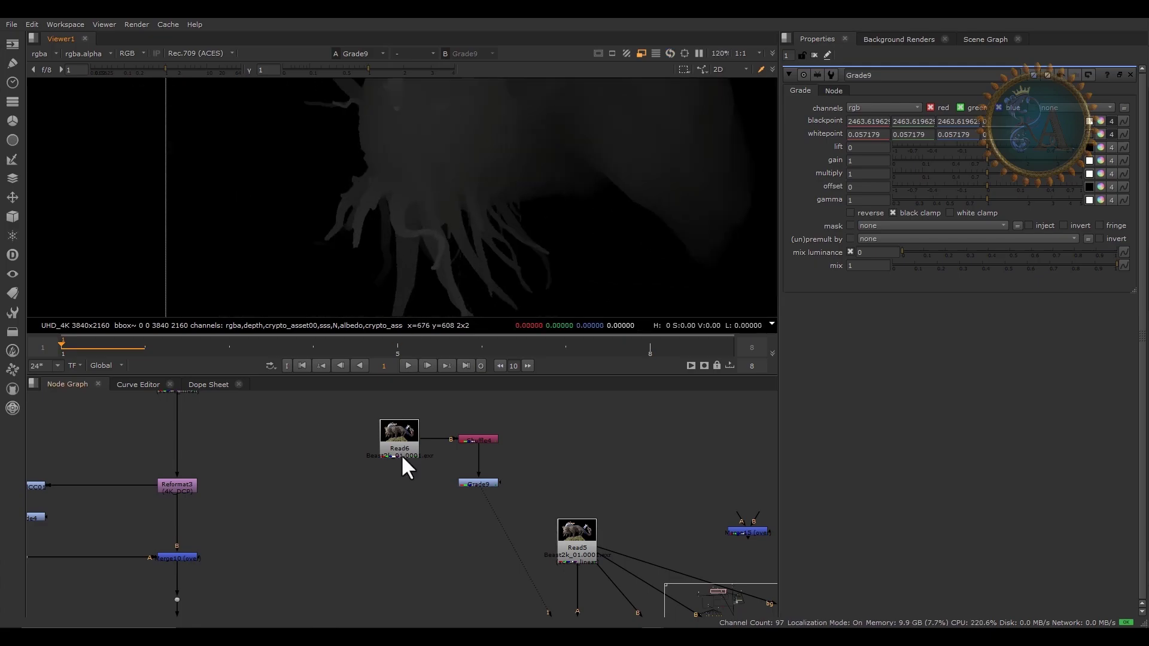
# Add a ZDefocus node, connect its image input to the Read6 render, and view it
pyautogui.press('Tab')
pyautogui.write('zde')
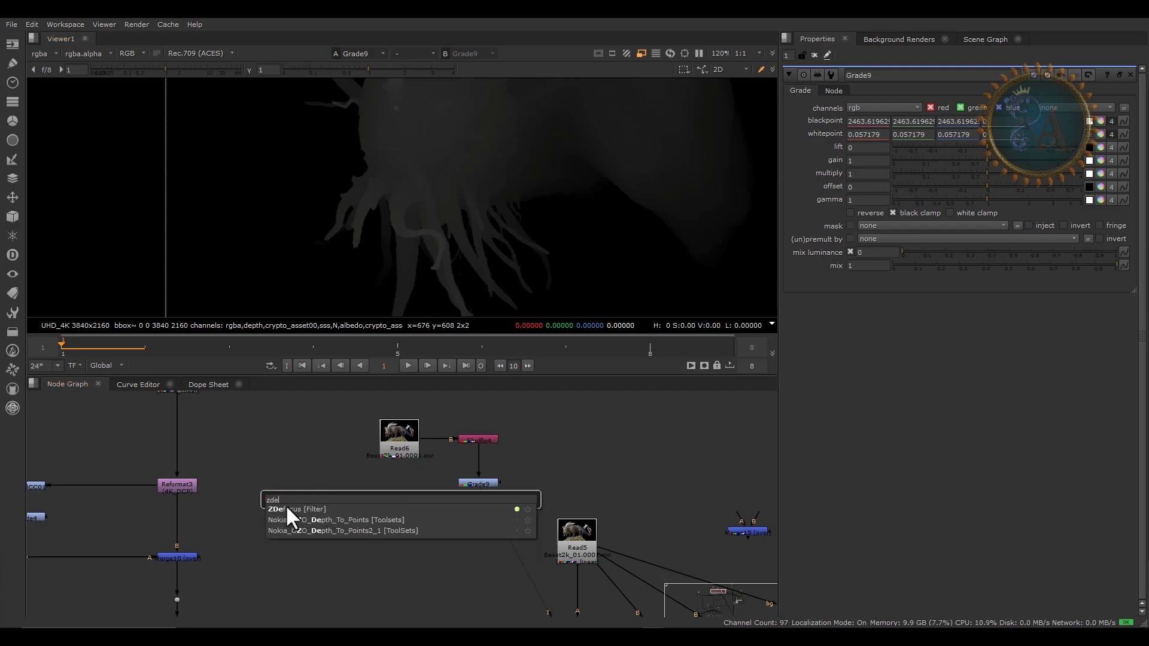
pyautogui.press('Return')
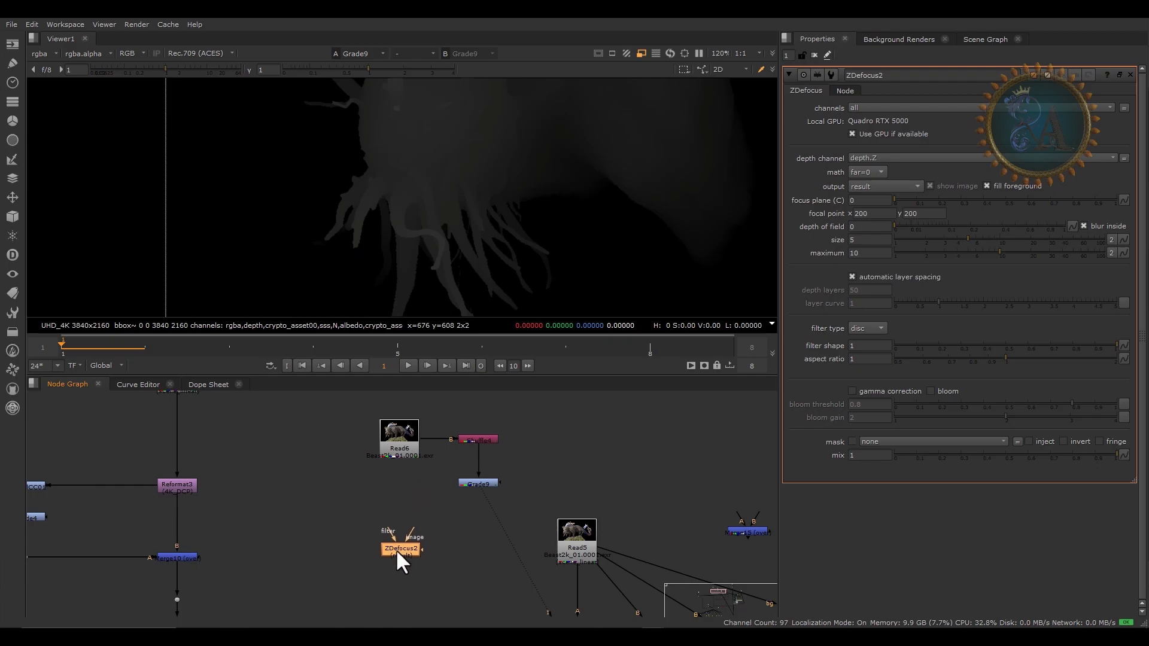
pyautogui.moveTo(420, 541); pyautogui.dragTo(401, 440)
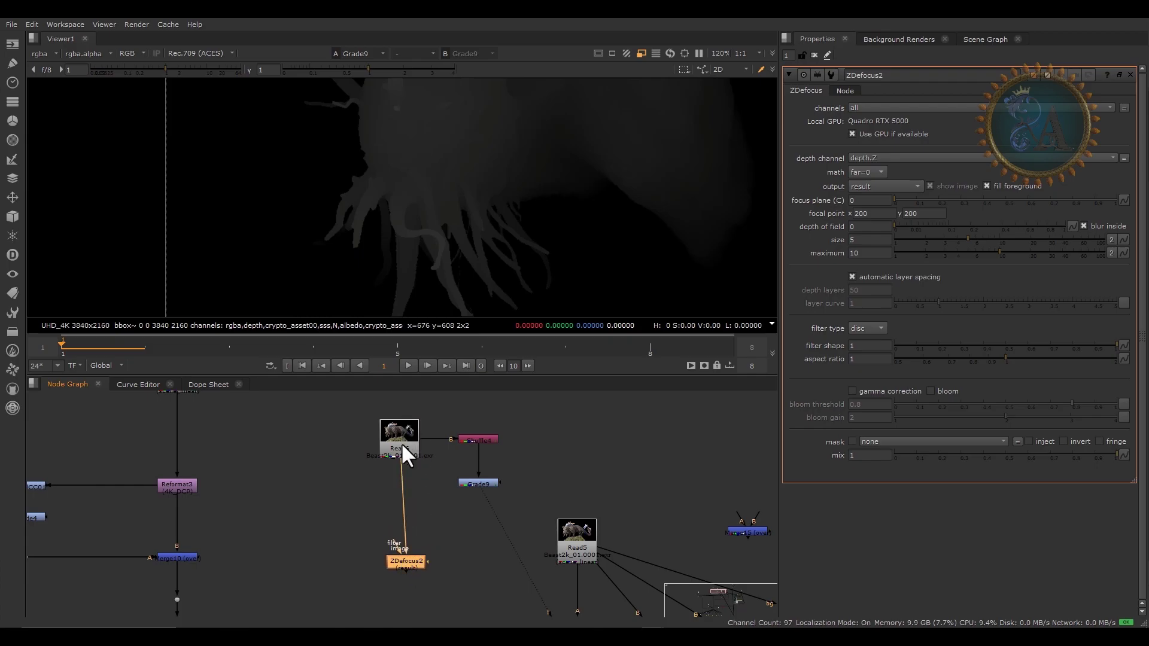
pyautogui.press('1')
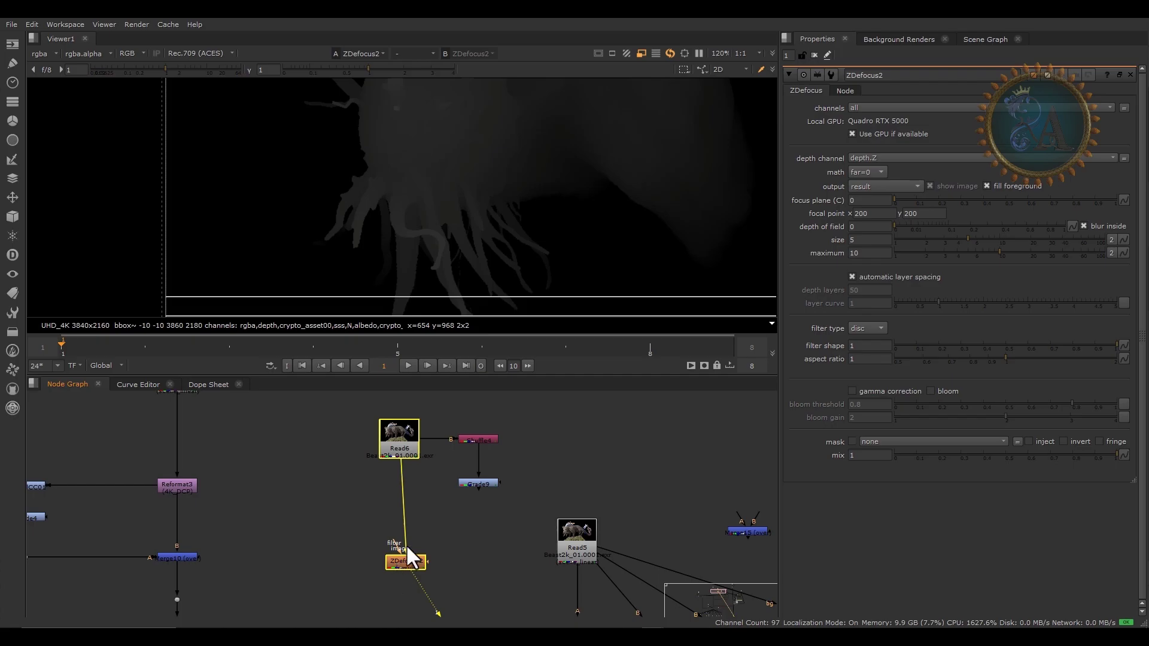
# Disconnect the ZDefocus node from Read6, setting it aside, and select the Grade node
pyautogui.moveTo(400, 468); pyautogui.dragTo(307, 592)
pyautogui.moveTo(441, 520); pyautogui.dragTo(524, 472)
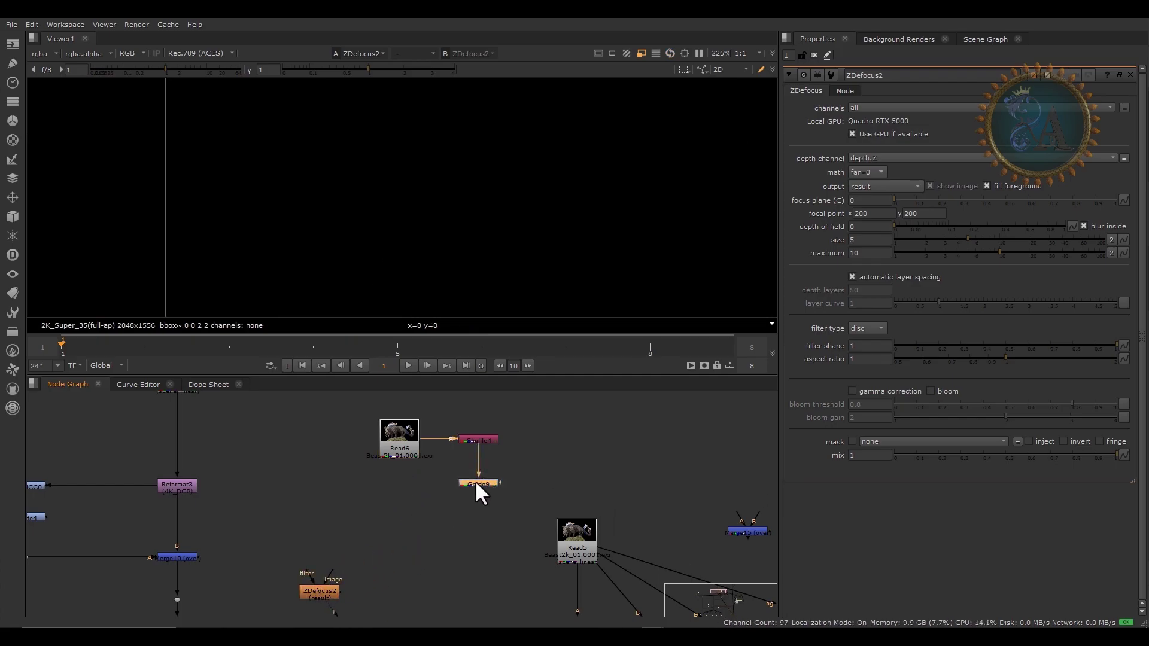
# Add a Copy node in the empty space below the Read6 render
pyautogui.click(396, 515)
pyautogui.press('Tab')
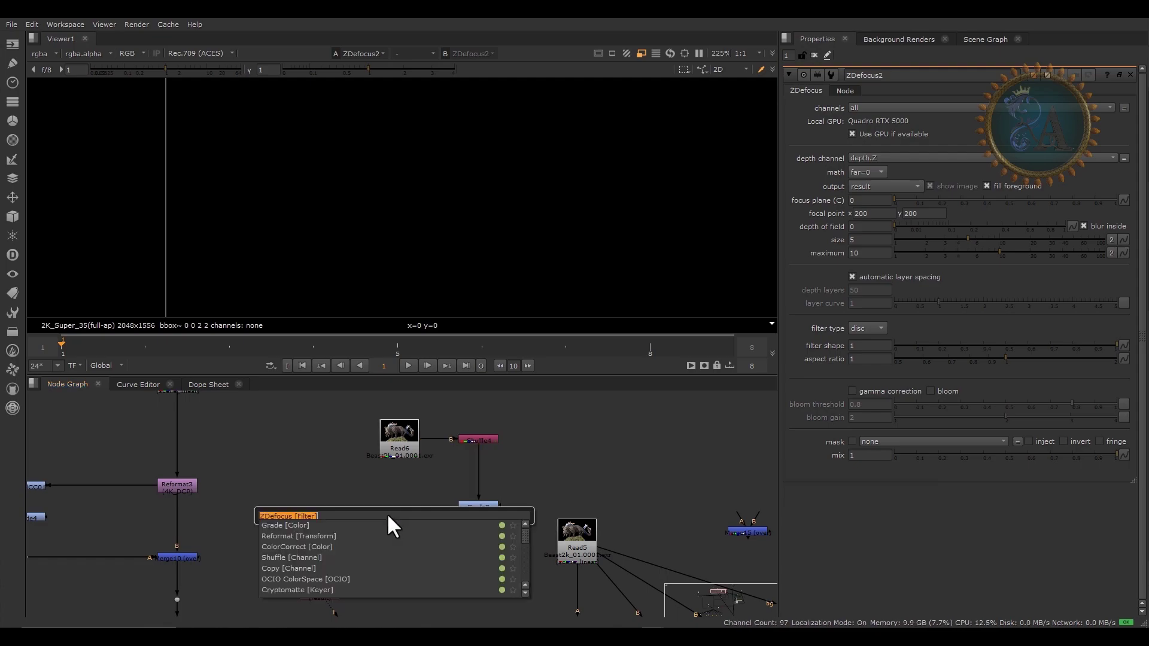
pyautogui.write('cop')
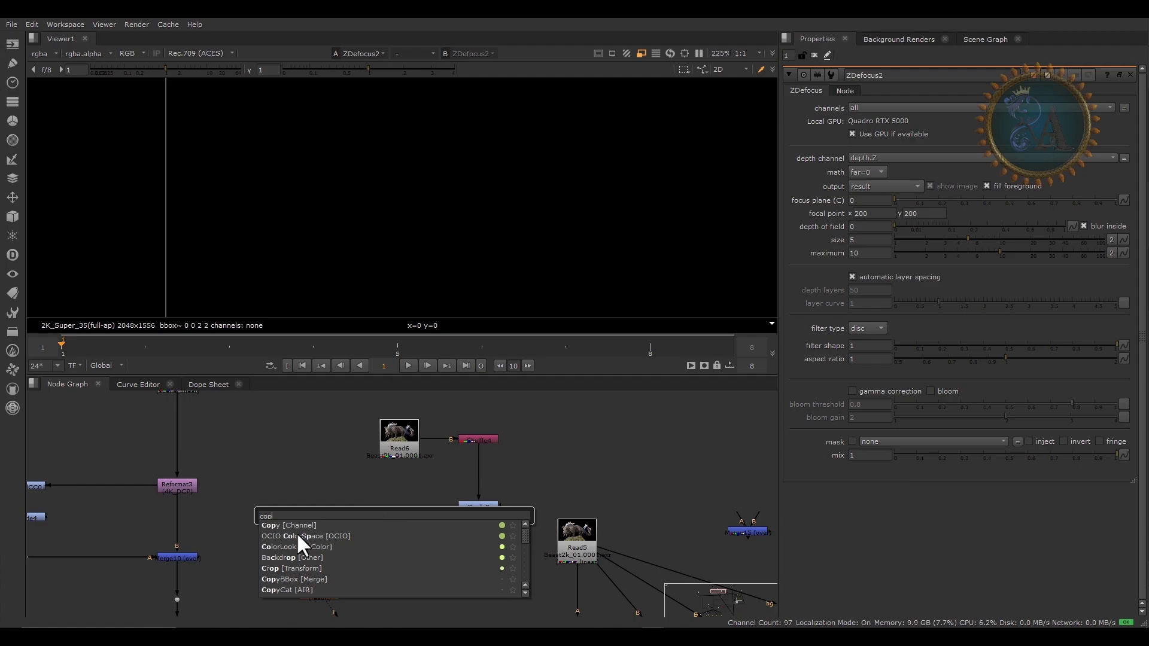
pyautogui.click(276, 522)
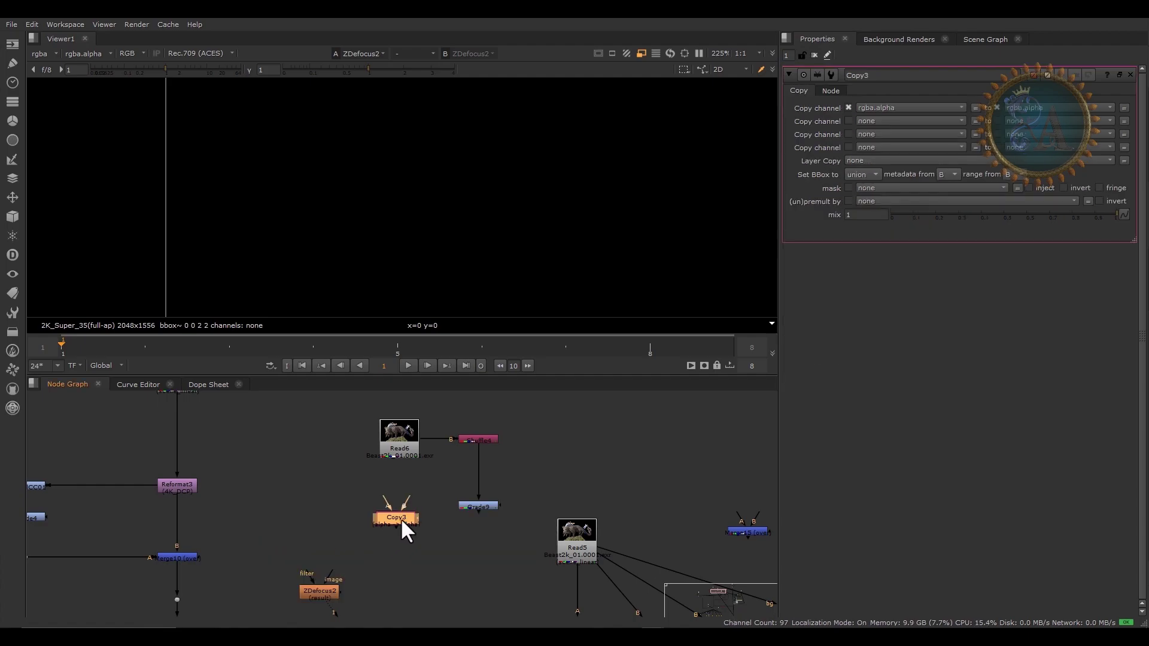
# Connect the Copy node's B input to Read6 and its A input to the Grade node, line the nodes up, and view the Copy
pyautogui.moveTo(387, 516); pyautogui.dragTo(403, 449)
pyautogui.moveTo(417, 516); pyautogui.dragTo(479, 507)
pyautogui.moveTo(389, 539); pyautogui.dragTo(398, 514)
pyautogui.press('1')
pyautogui.moveTo(480, 506)
pyautogui.mouseDown()
pyautogui.moveTo(482, 523)
pyautogui.moveTo(481, 513)
pyautogui.mouseUp()
pyautogui.click(394, 512)
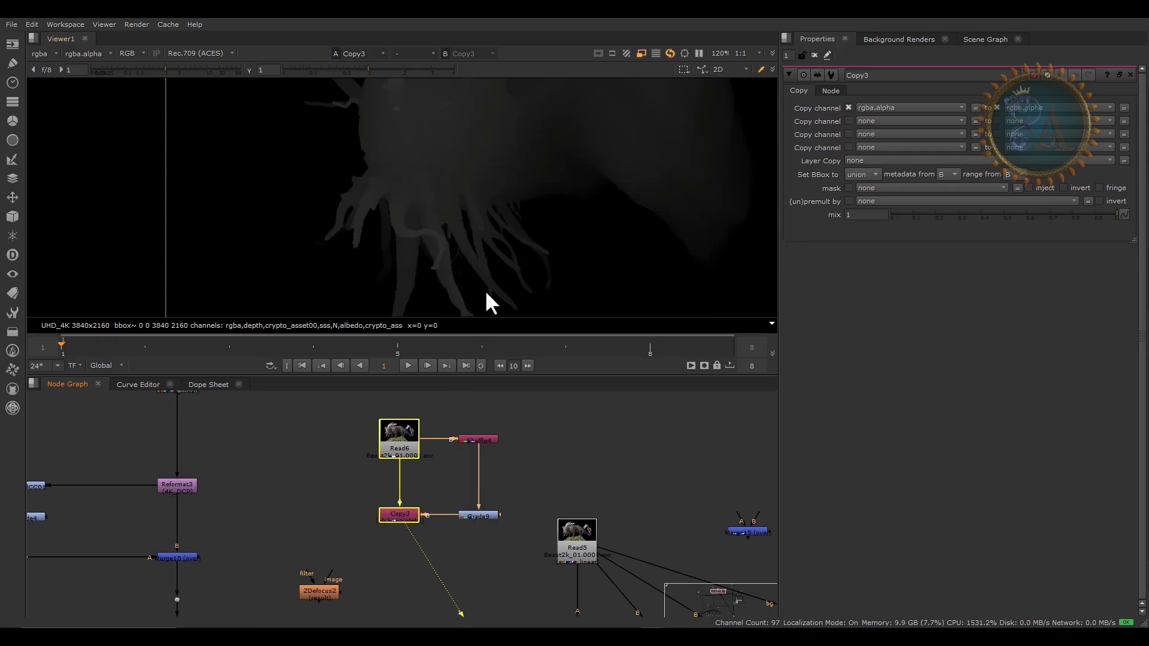
# Examine the Copy node's output on the creature in both colour and alpha
pyautogui.scroll(-7, 532, 143)
pyautogui.moveTo(594, 127); pyautogui.dragTo(486, 228, button='middle')
pyautogui.scroll(3, 486, 228)
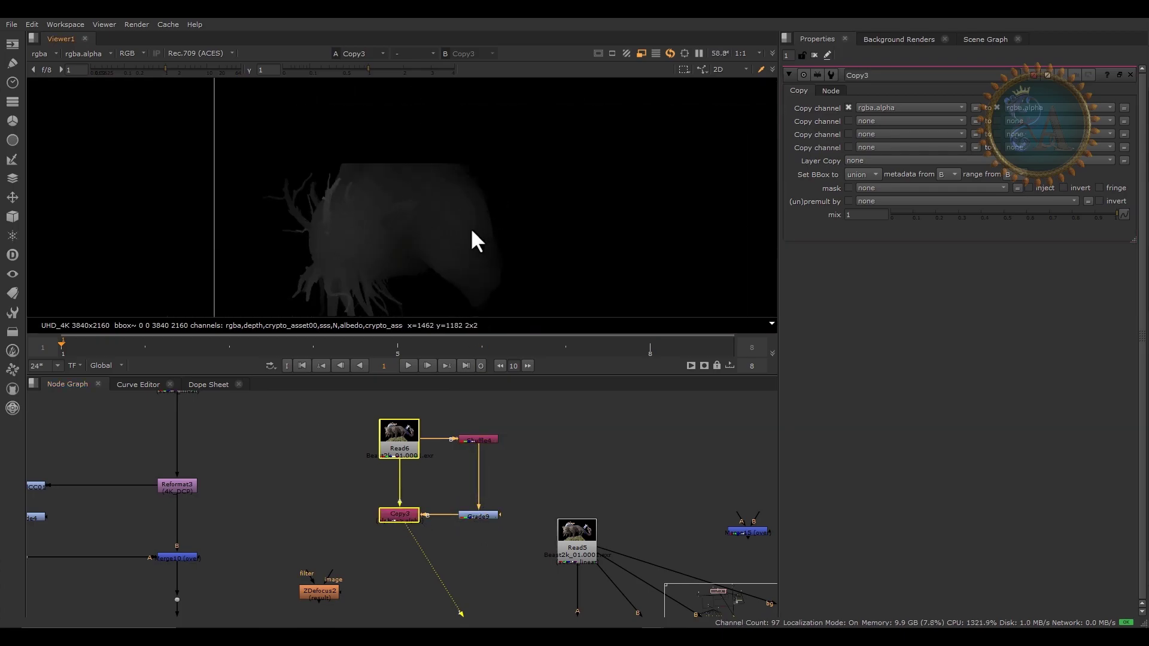
pyautogui.scroll(3, 472, 231)
pyautogui.click(392, 513)
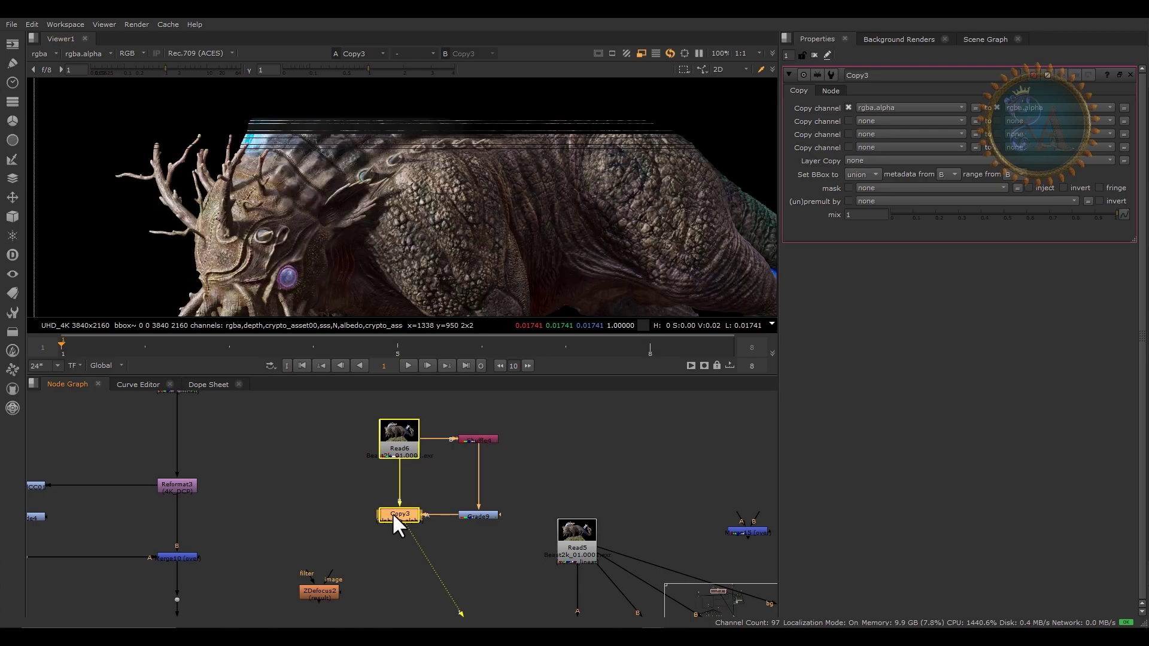
pyautogui.scroll(-7, 406, 261)
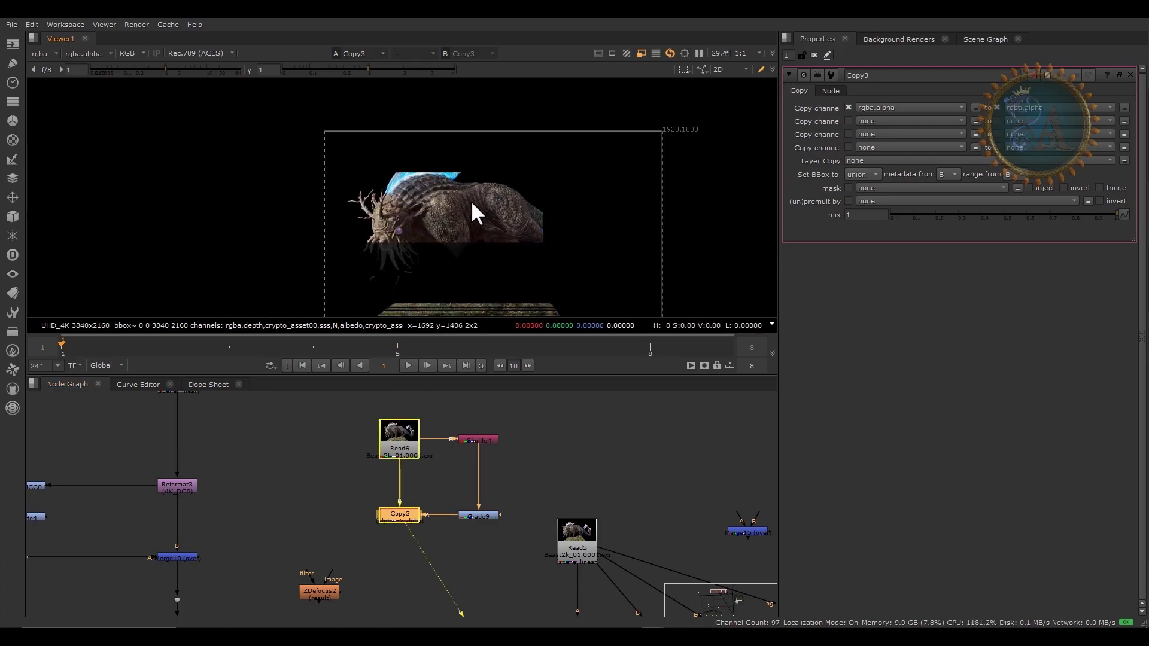
pyautogui.press('a')
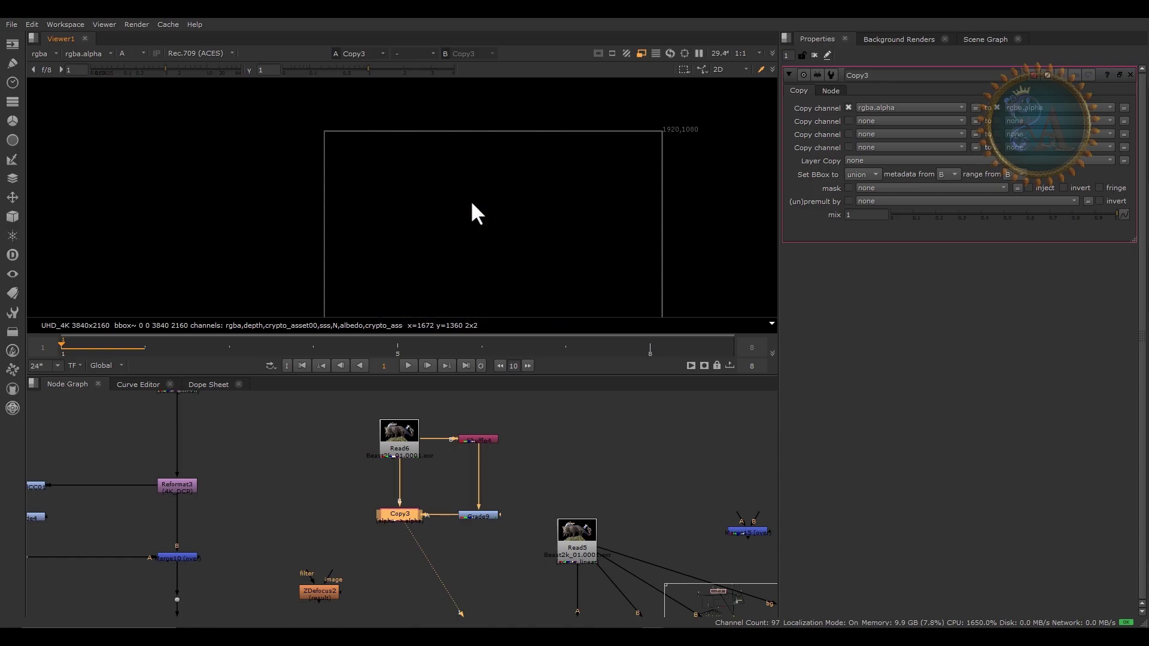
pyautogui.scroll(-1, 477, 200)
pyautogui.scroll(3, 482, 210)
pyautogui.press('a')
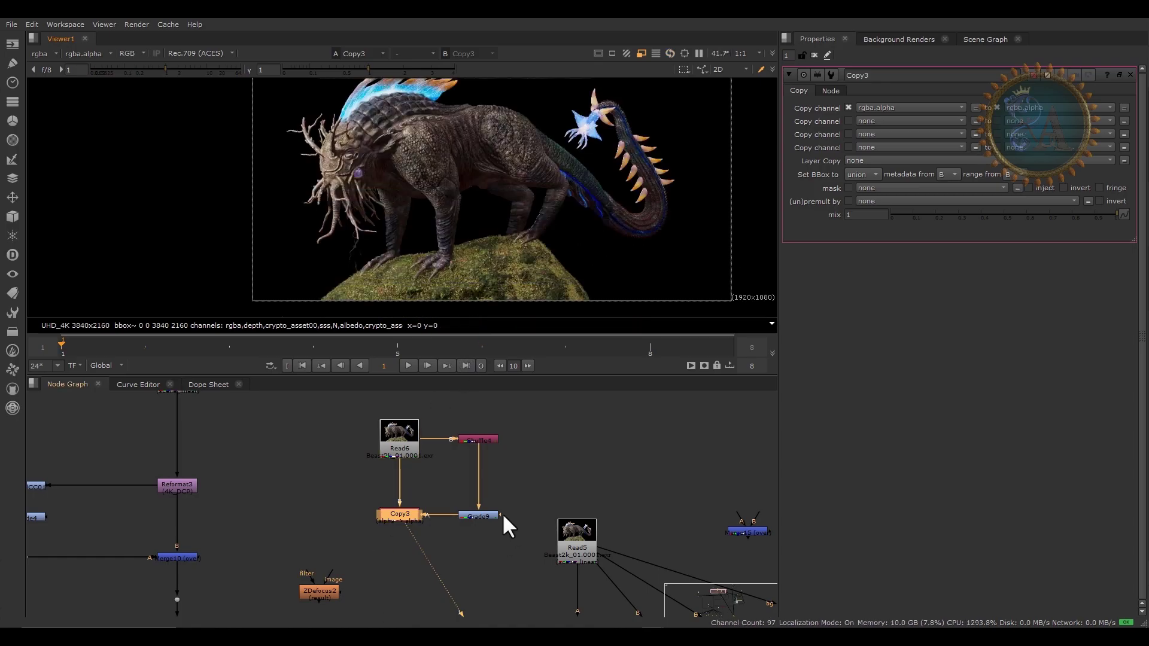
# View Read6 and check its alpha channel, comparing the original render with the Copy node's output
pyautogui.click(397, 424)
pyautogui.press('1')
pyautogui.scroll(-3, 490, 225)
pyautogui.press('a')
pyautogui.press('a')
pyautogui.click(405, 512)
pyautogui.press('1')
pyautogui.click(465, 503)
pyautogui.scroll(3, 474, 515)
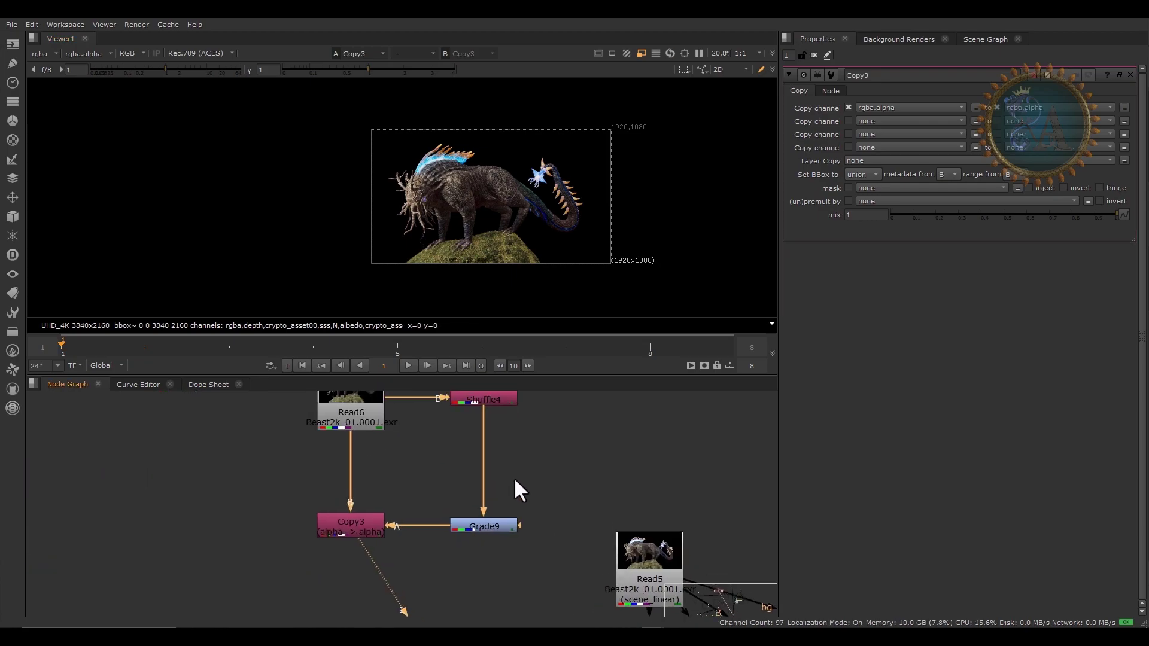
# Place the ZDefocus node directly below the Copy node, connect its image input to the Copy, and view it
pyautogui.click(347, 546)
pyautogui.scroll(-2, 262, 549)
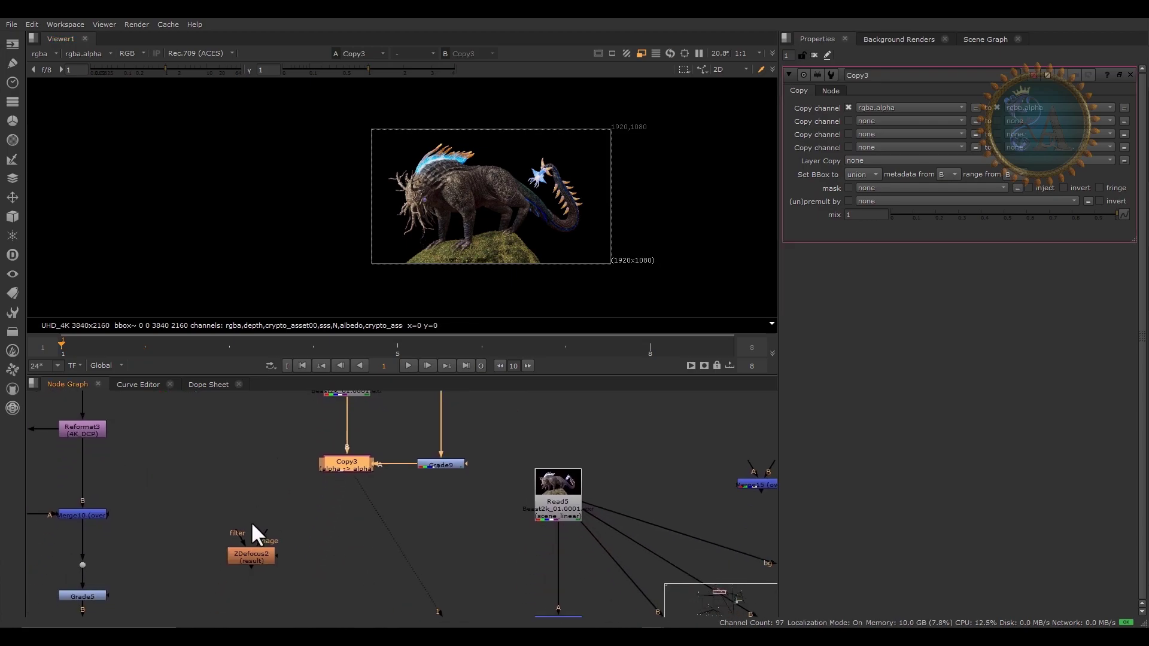
pyautogui.moveTo(237, 560); pyautogui.dragTo(307, 545)
pyautogui.moveTo(337, 503); pyautogui.dragTo(354, 459)
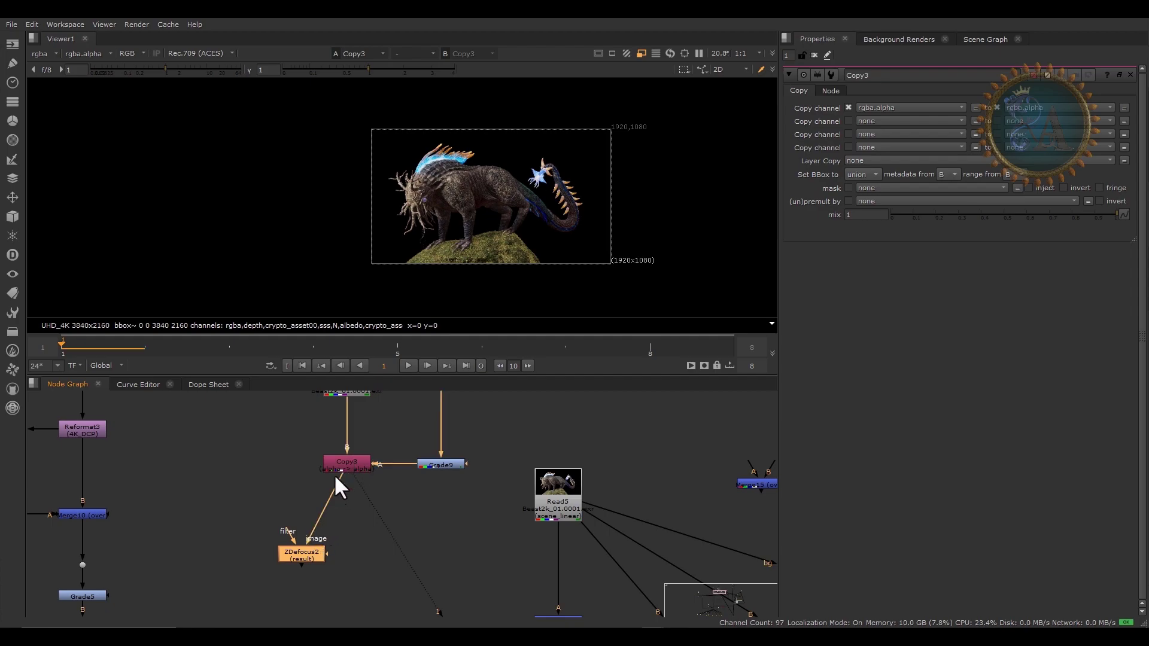
pyautogui.press('1')
pyautogui.moveTo(302, 551); pyautogui.dragTo(344, 551)
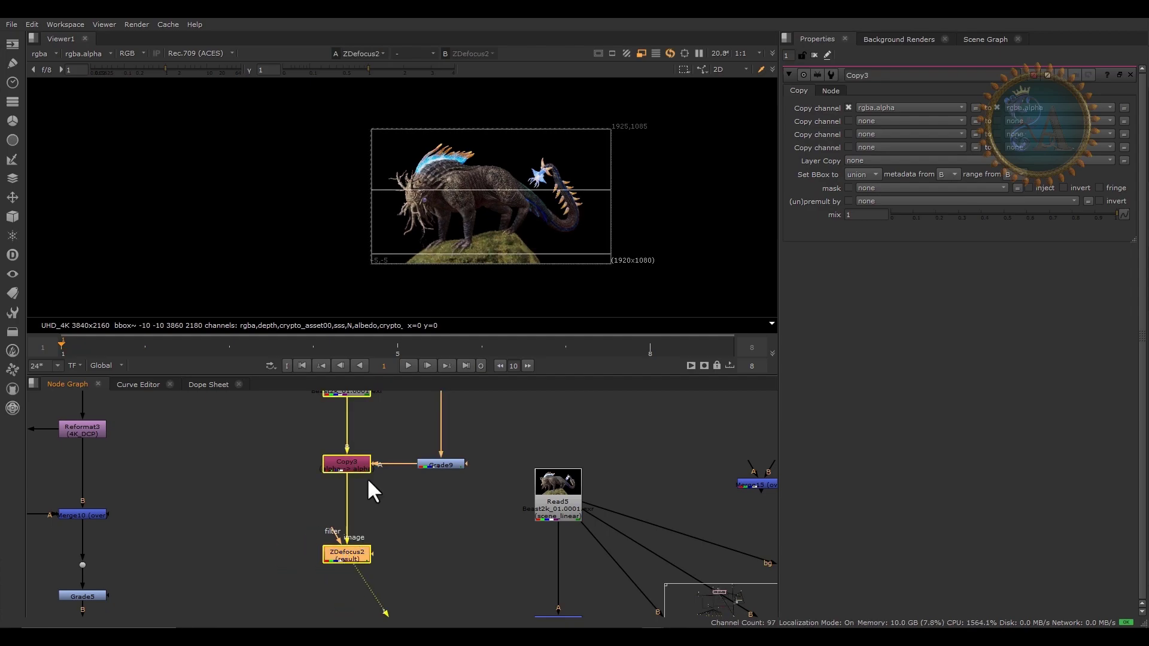
# Inspect the ZDefocus result across the creature, checking the blur around the head and body
pyautogui.scroll(3, 412, 196)
pyautogui.scroll(4, 416, 207)
pyautogui.scroll(-4, 479, 186)
pyautogui.scroll(6, 487, 185)
pyautogui.scroll(-5, 487, 184)
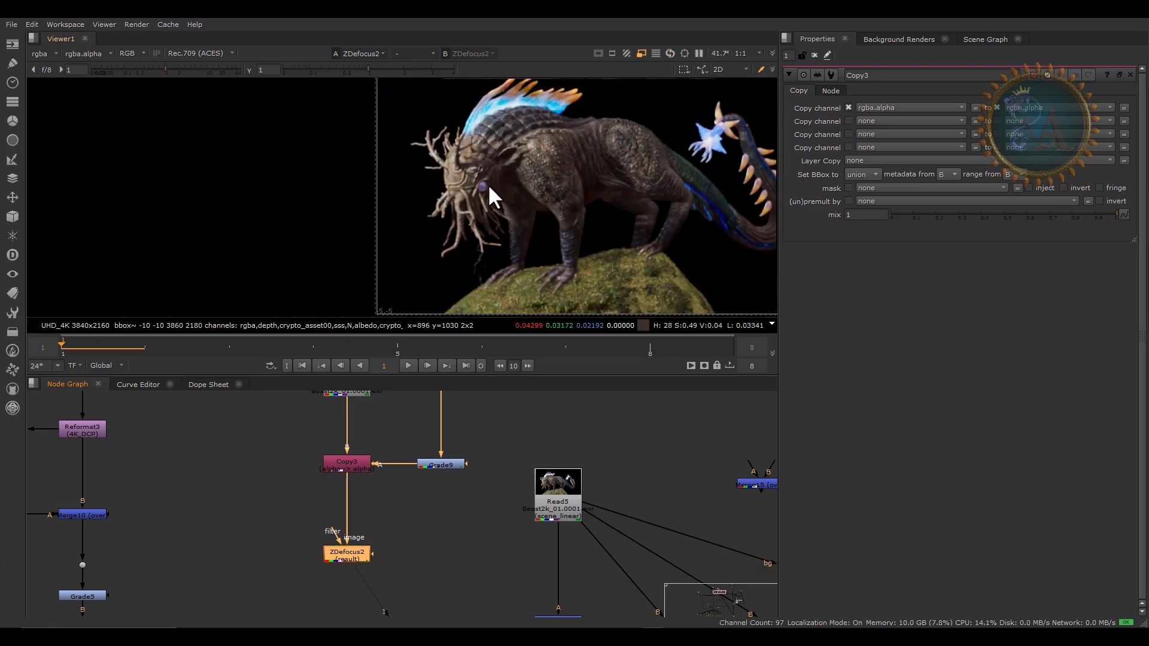
pyautogui.moveTo(270, 502); pyautogui.dragTo(379, 428)
pyautogui.scroll(-1, 514, 178)
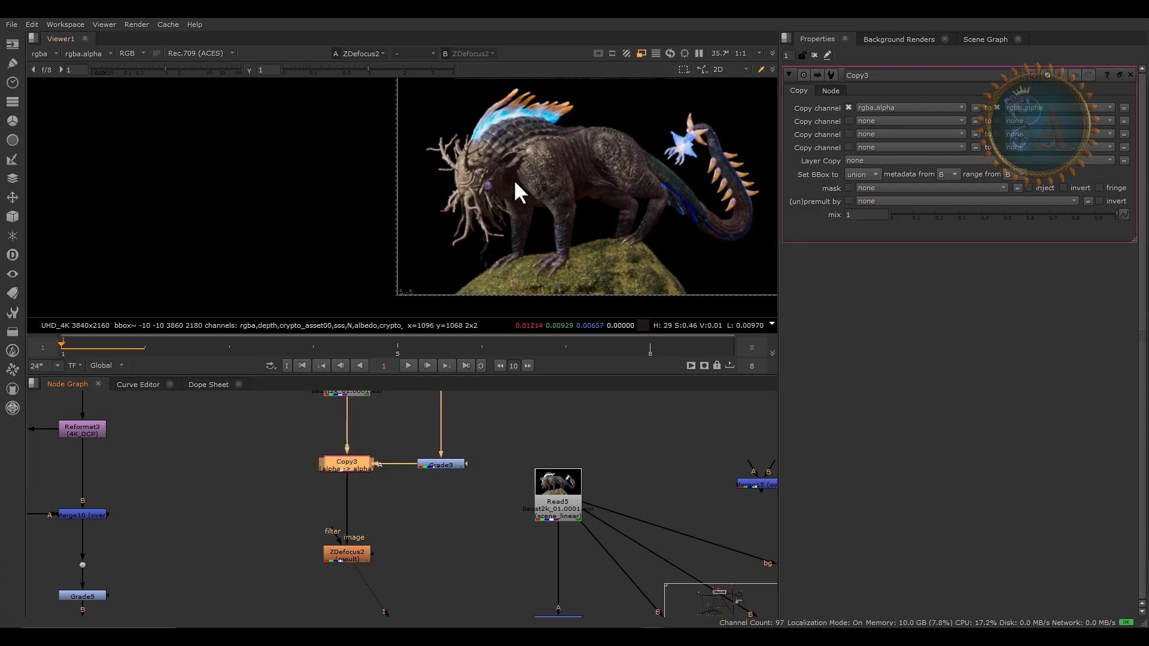
pyautogui.moveTo(551, 212); pyautogui.dragTo(452, 247, button='middle')
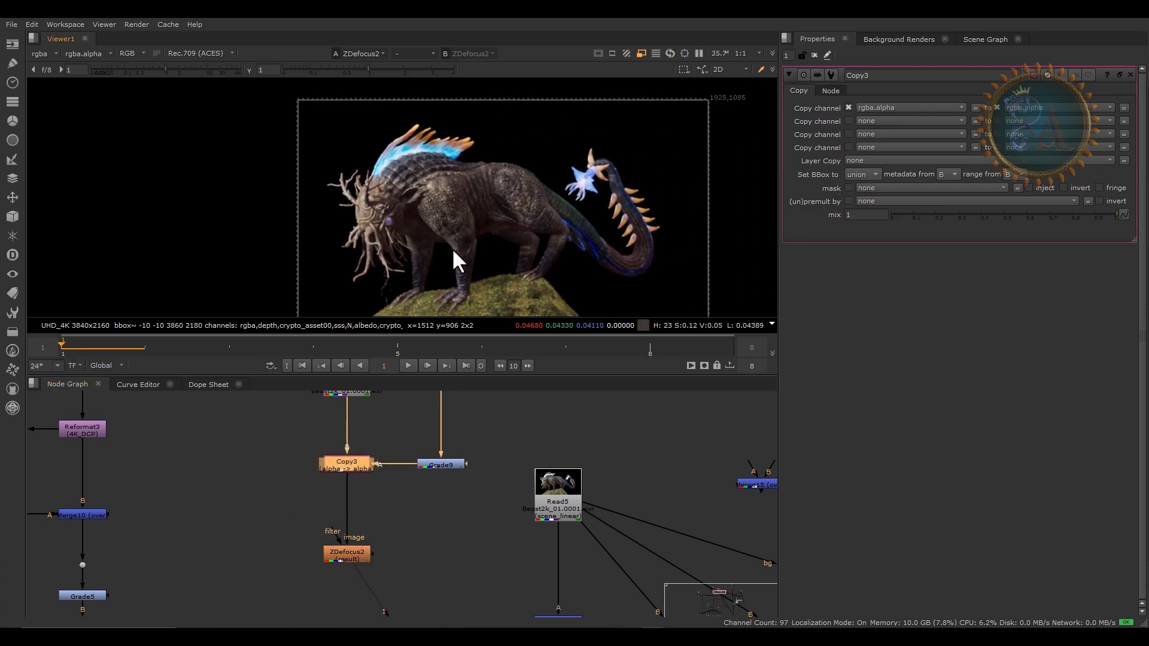
# Open the ZDefocus settings and move the focal point onto the creature's purple eye, at x 844, y 1014
pyautogui.click(340, 553)
pyautogui.scroll(1, 393, 235)
pyautogui.moveTo(373, 251)
pyautogui.mouseDown(button='middle')
pyautogui.moveTo(429, 178)
pyautogui.moveTo(386, 249)
pyautogui.mouseUp(button='middle')
pyautogui.scroll(3, 372, 260)
pyautogui.moveTo(290, 487); pyautogui.dragTo(403, 419)
pyautogui.moveTo(404, 419); pyautogui.dragTo(396, 478, button='middle')
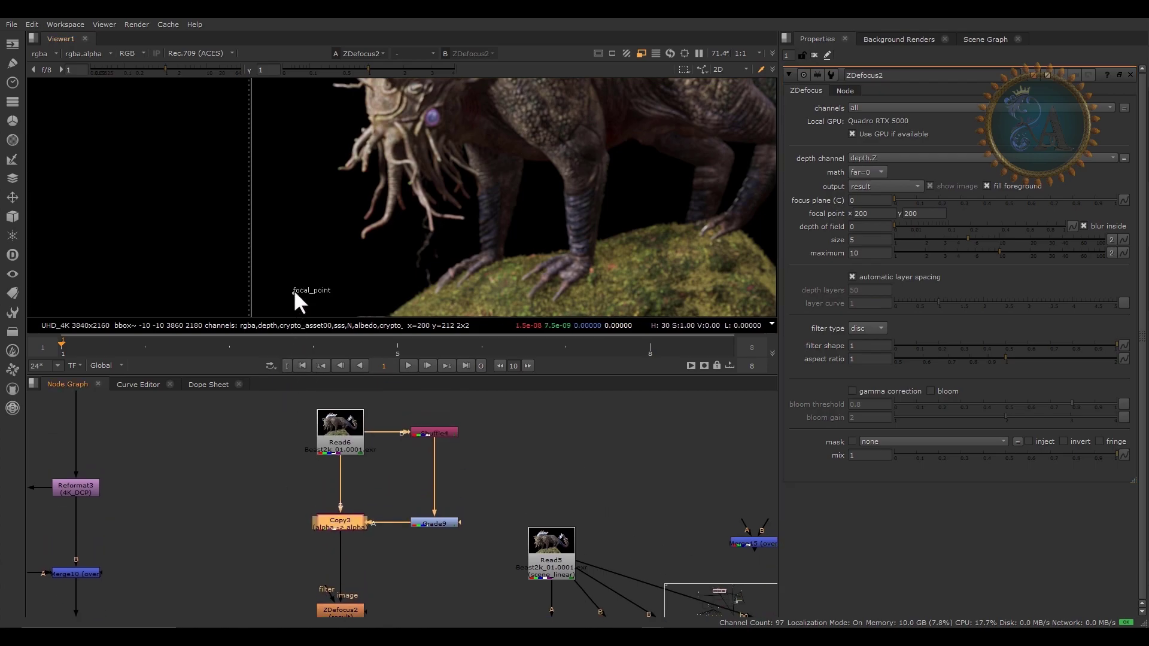
pyautogui.moveTo(293, 289); pyautogui.dragTo(430, 115)
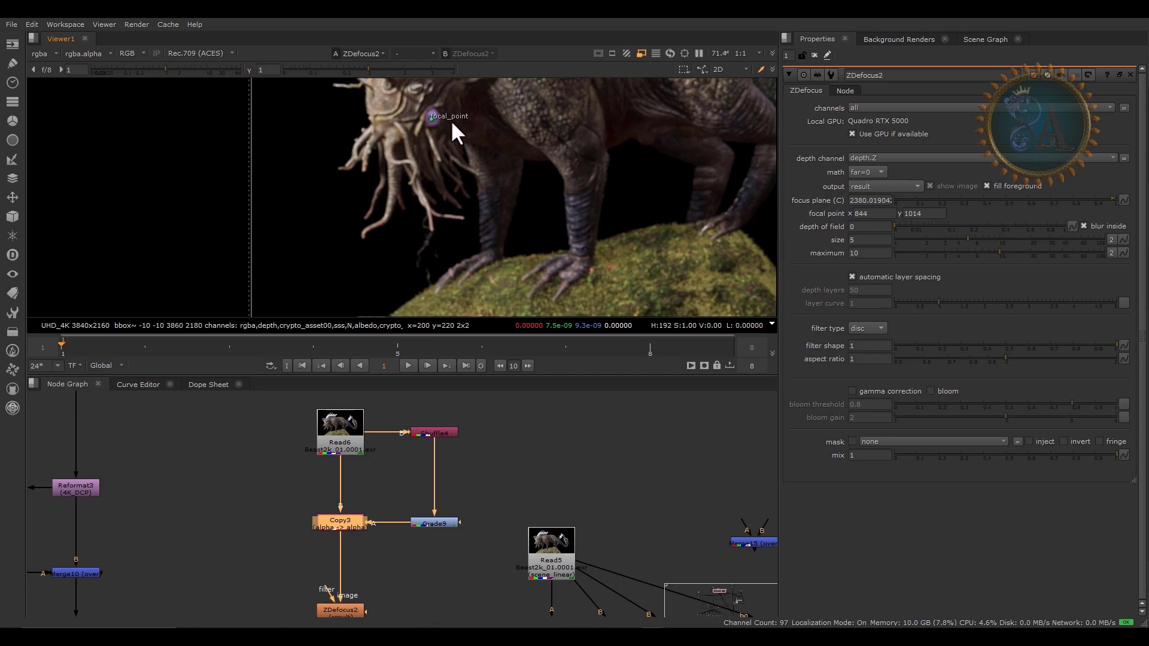
# Check the focus around the creature's face and refine the focal point on the purple eye to x 850, y 1016.5
pyautogui.scroll(5, 451, 120)
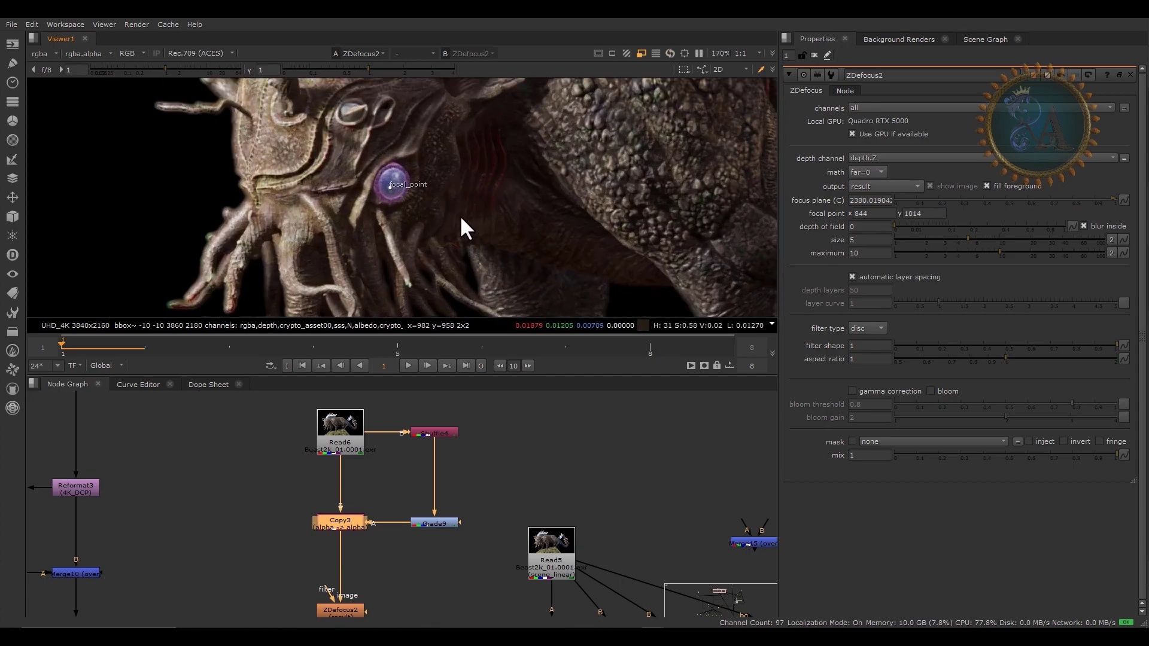
pyautogui.moveTo(438, 194); pyautogui.dragTo(426, 253, button='middle')
pyautogui.scroll(-2, 359, 234)
pyautogui.scroll(2, 270, 210)
pyautogui.scroll(4, 247, 120)
pyautogui.scroll(-5, 255, 115)
pyautogui.moveTo(478, 269); pyautogui.dragTo(433, 167, button='middle')
pyautogui.scroll(3, 440, 180)
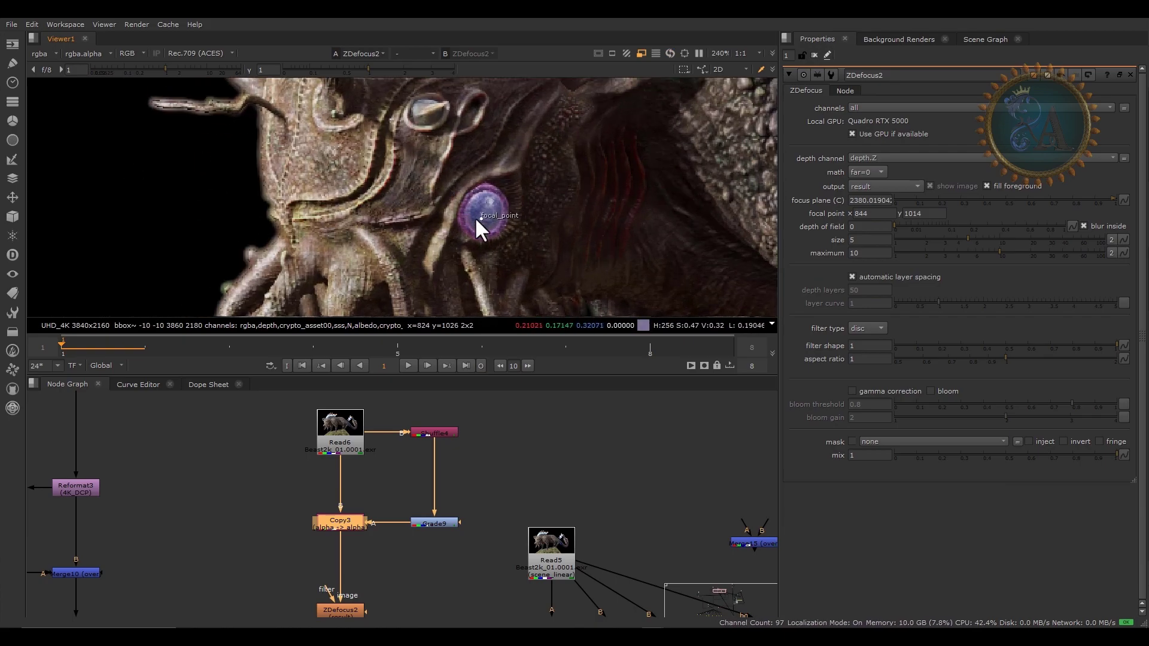
pyautogui.moveTo(483, 218); pyautogui.dragTo(486, 216)
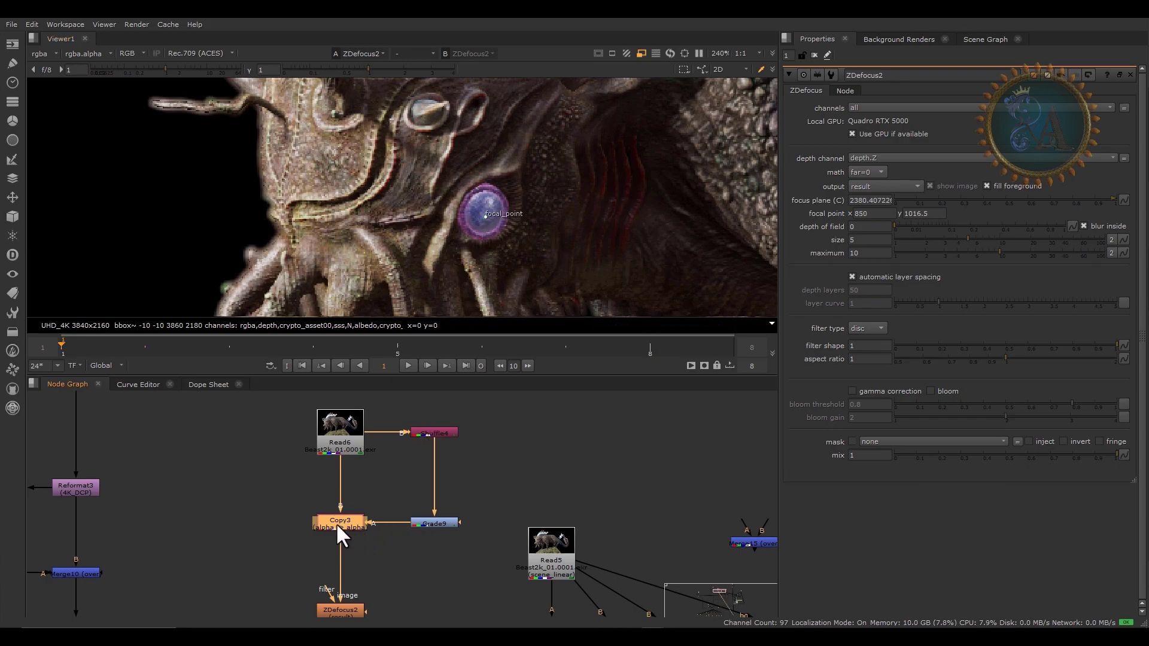
# Switch the ZDefocus output to focal plane setup and reset the focus plane to its default
pyautogui.click(345, 610)
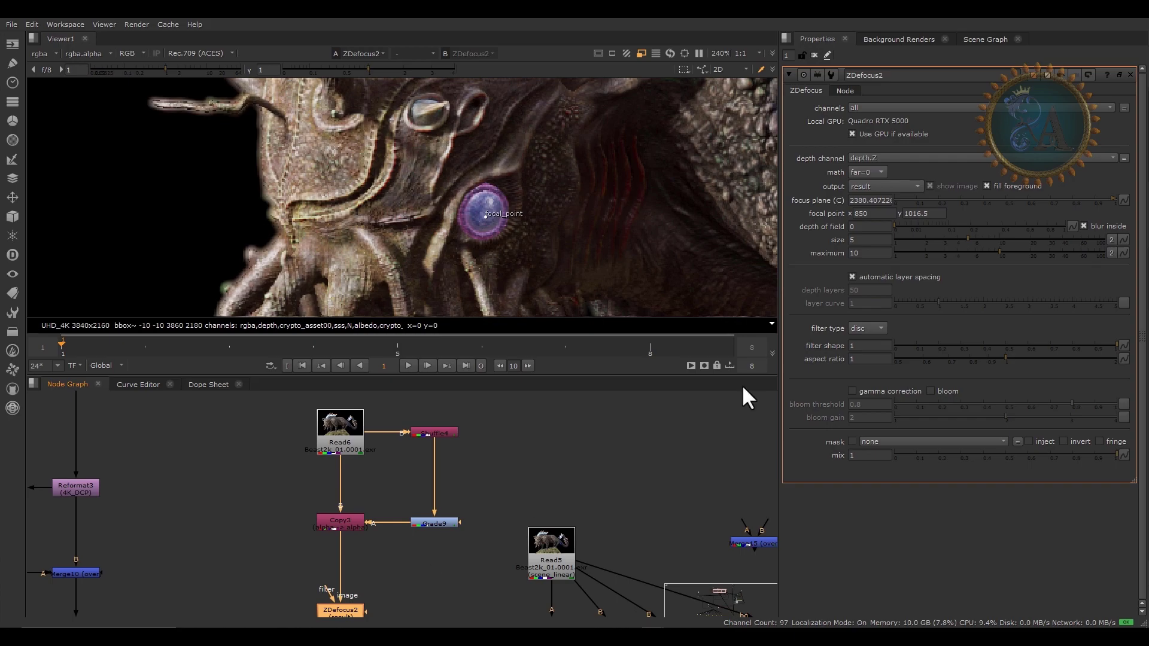
pyautogui.click(878, 183)
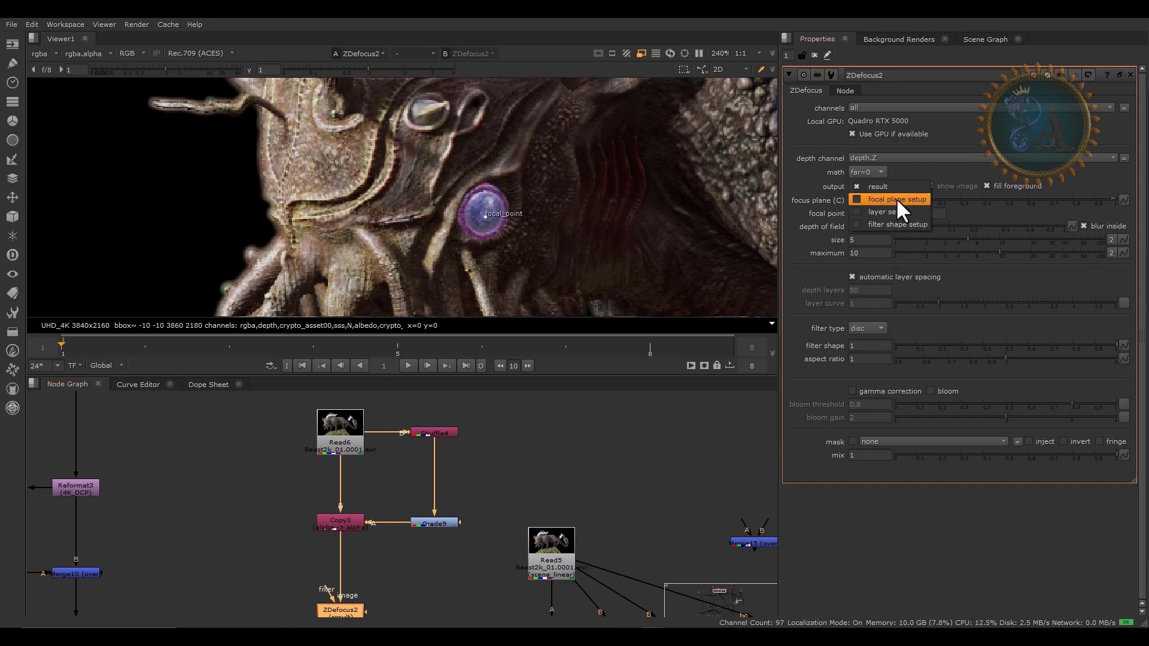
pyautogui.click(898, 200)
pyautogui.scroll(-2, 296, 196)
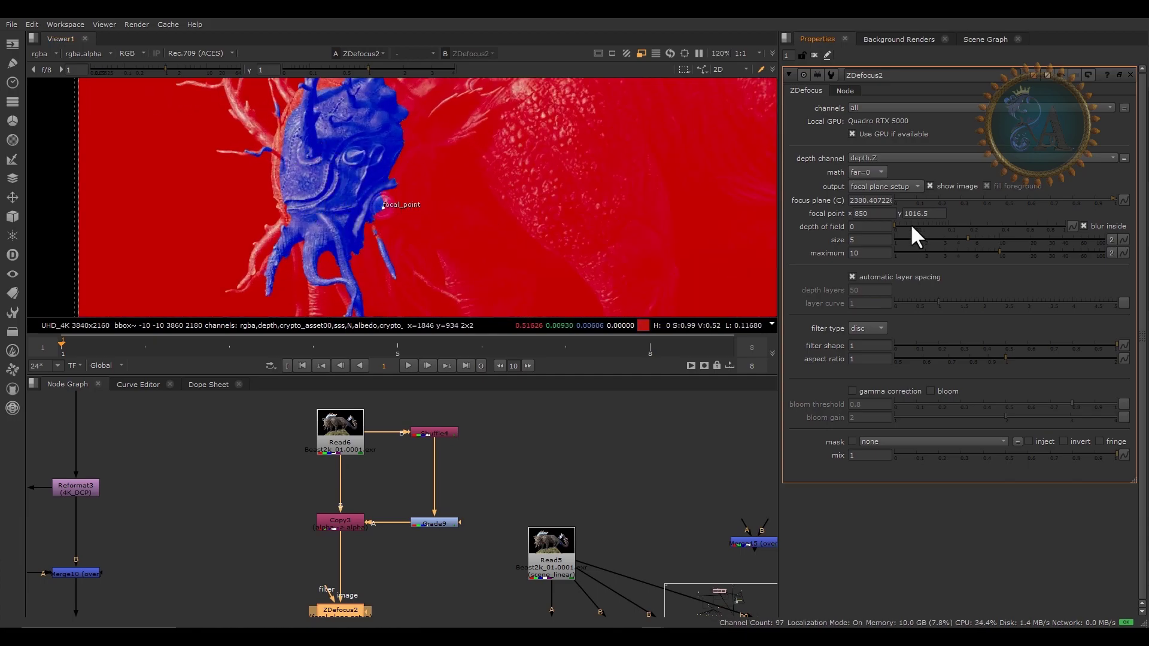
pyautogui.keyDown('ctrl'); pyautogui.click(979, 202); pyautogui.keyUp('ctrl')
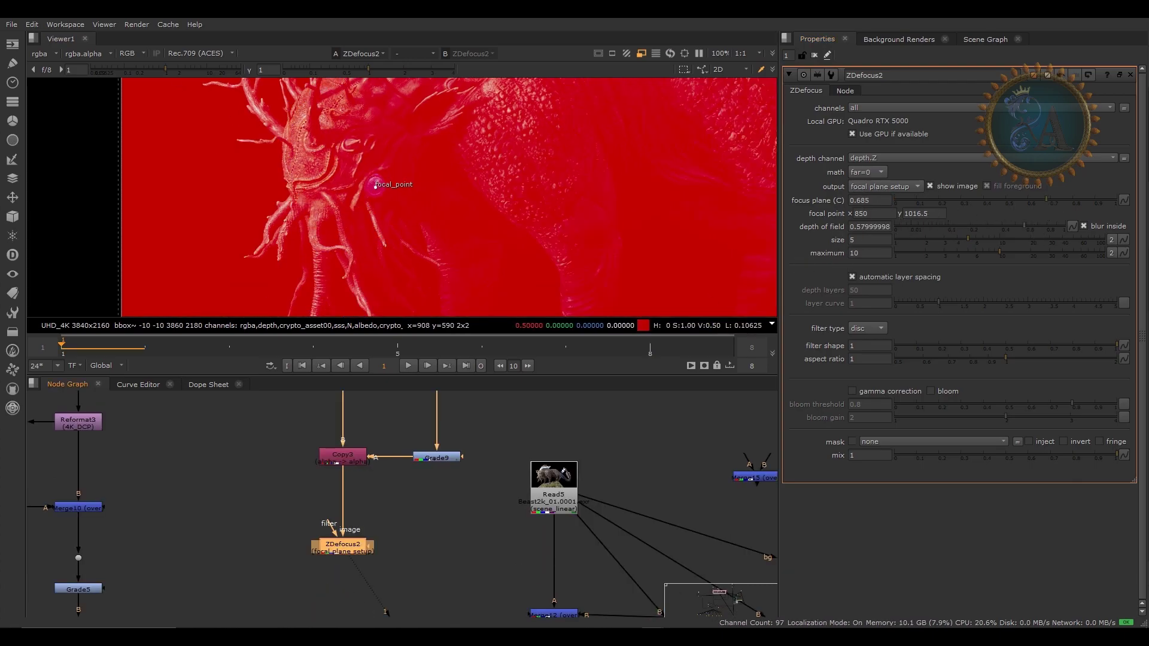
# Set the Copy node to copy rgba.red into depth.Z
pyautogui.doubleClick(342, 456)
pyautogui.click(399, 558)
pyautogui.click(335, 455)
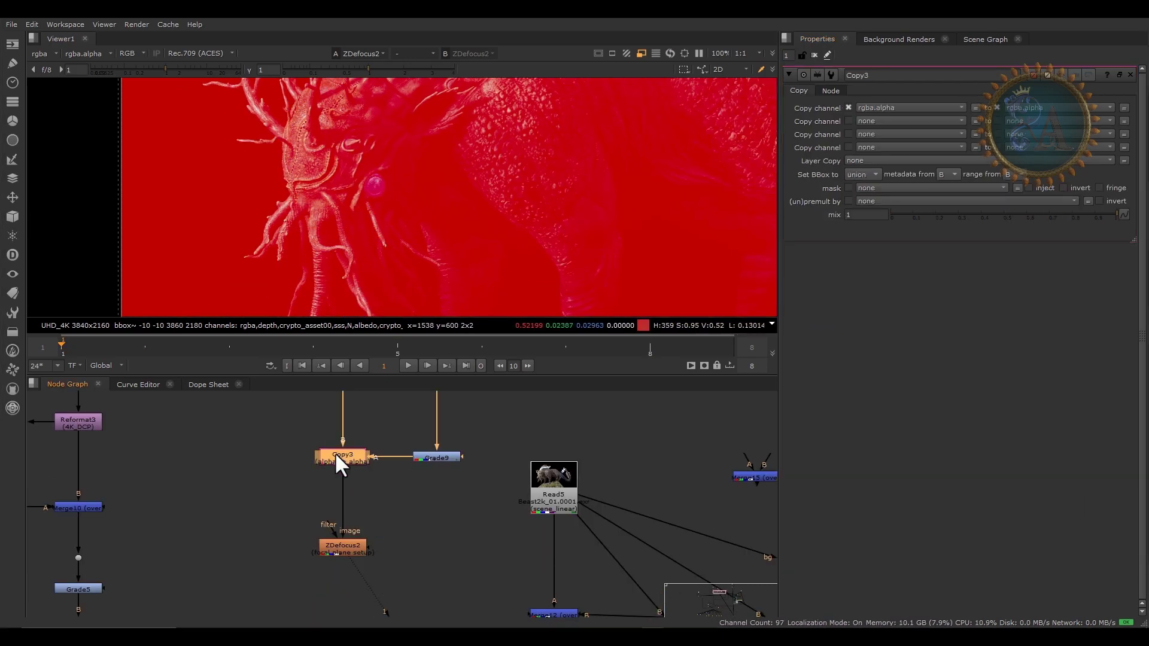
pyautogui.click(900, 107)
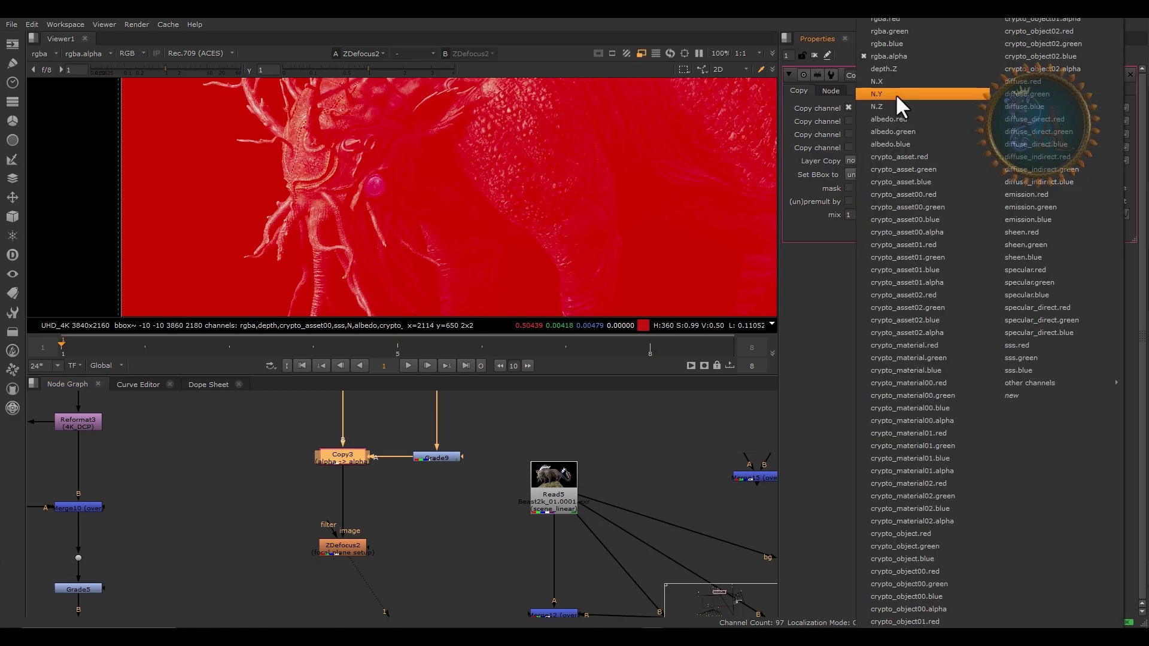
pyautogui.click(907, 20)
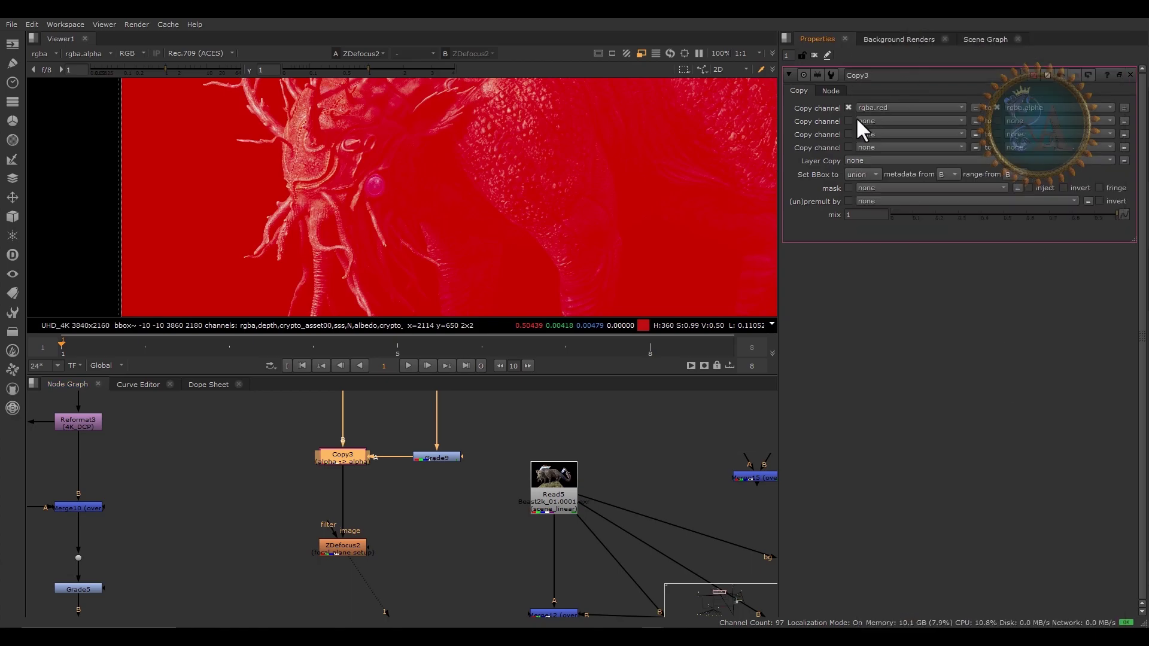
pyautogui.click(1036, 105)
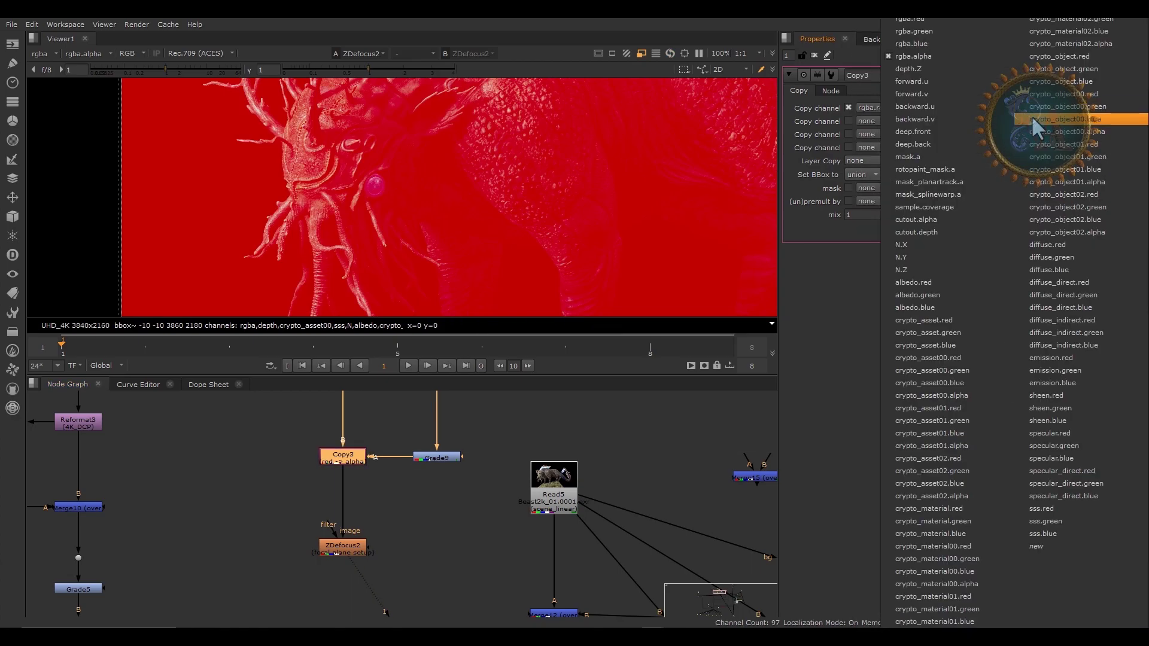
pyautogui.click(914, 68)
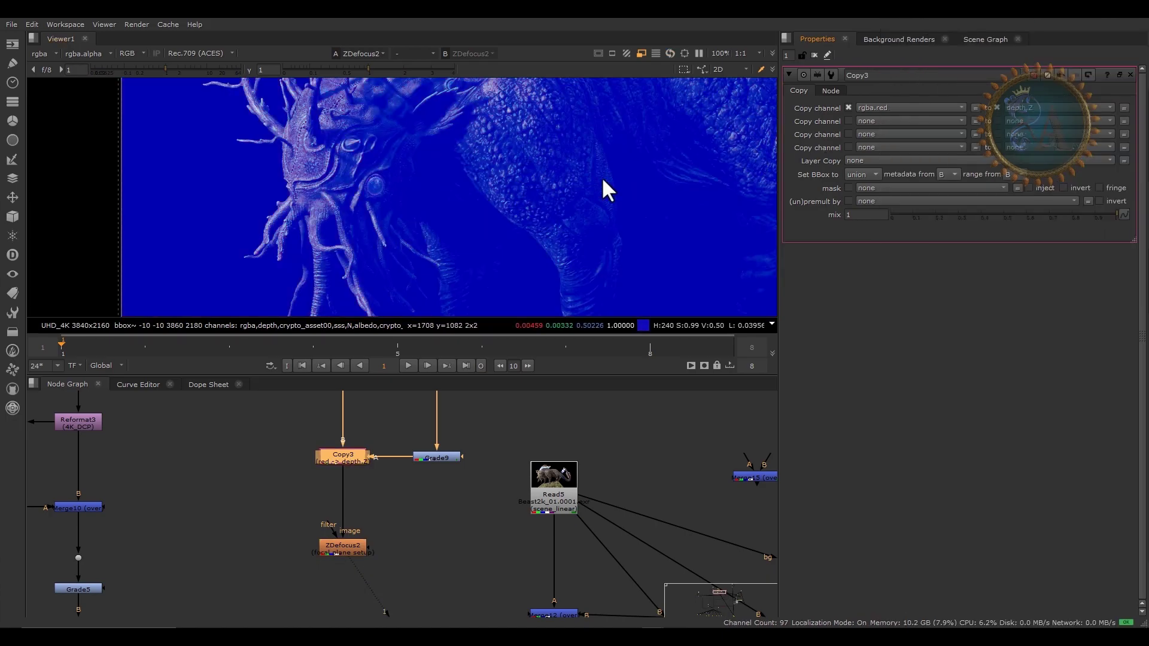
# Reopen the ZDefocus settings and reset the focus plane and depth of field to 0
pyautogui.click(337, 557)
pyautogui.doubleClick(337, 557)
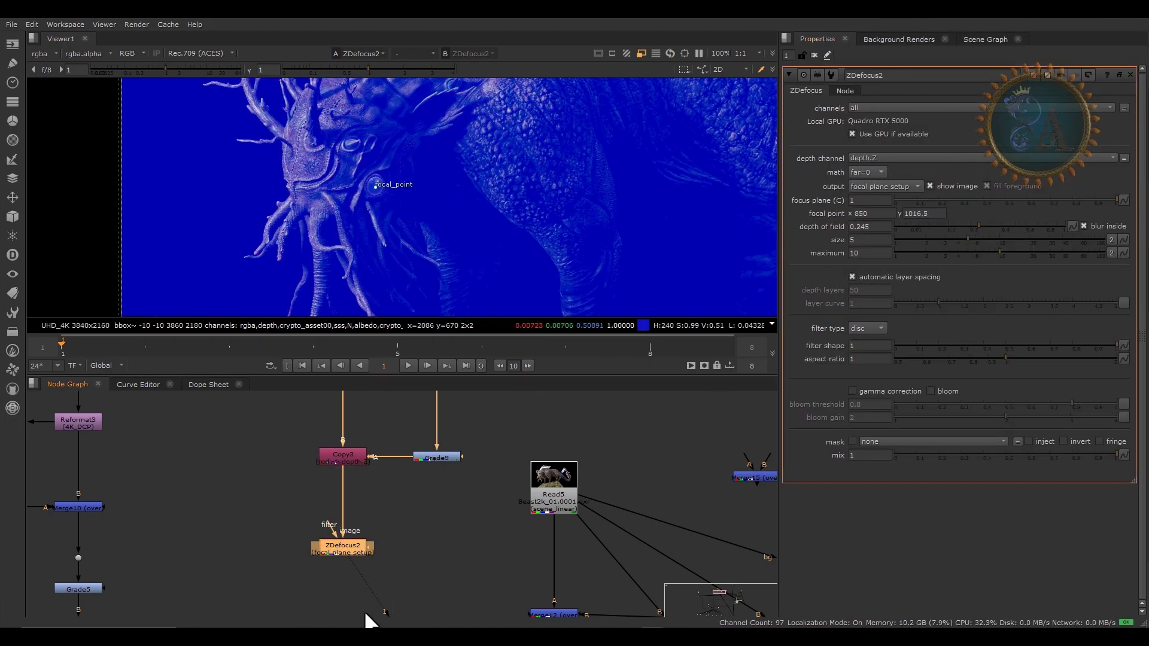
pyautogui.keyDown('ctrl'); pyautogui.click(958, 200); pyautogui.keyUp('ctrl')
pyautogui.keyDown('ctrl'); pyautogui.click(978, 227); pyautogui.keyUp('ctrl')
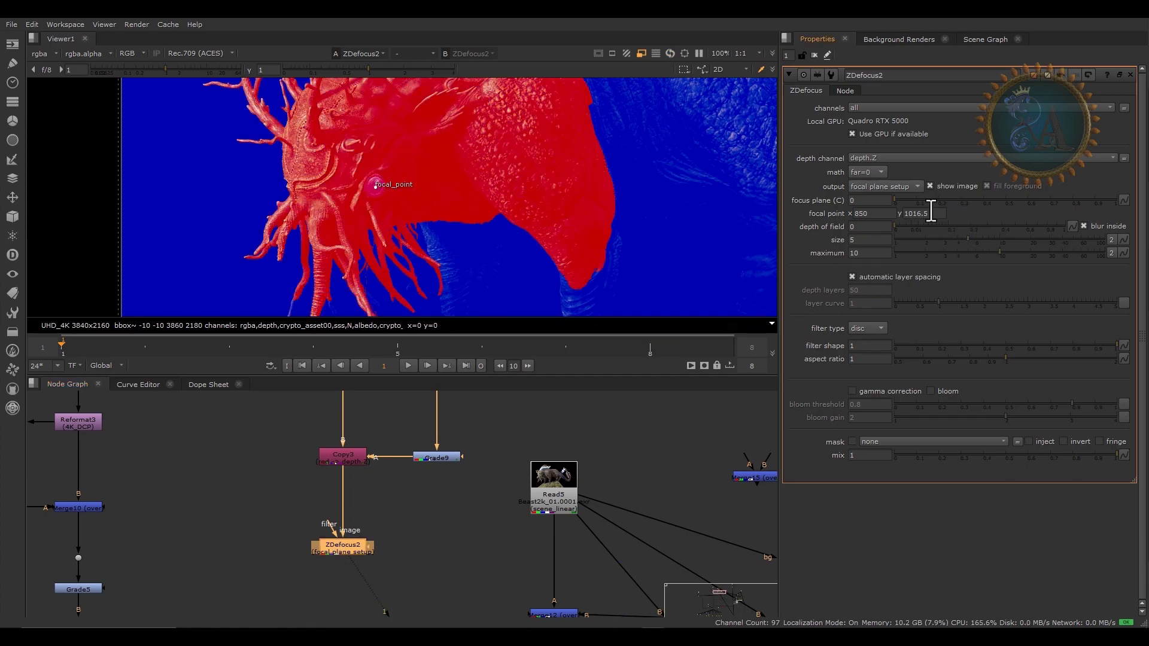
# Adjust the ZDefocus focus plane to 0.03 and the depth of field to about 0.225, bringing the creature's head into focus
pyautogui.moveTo(896, 201); pyautogui.dragTo(1027, 203)
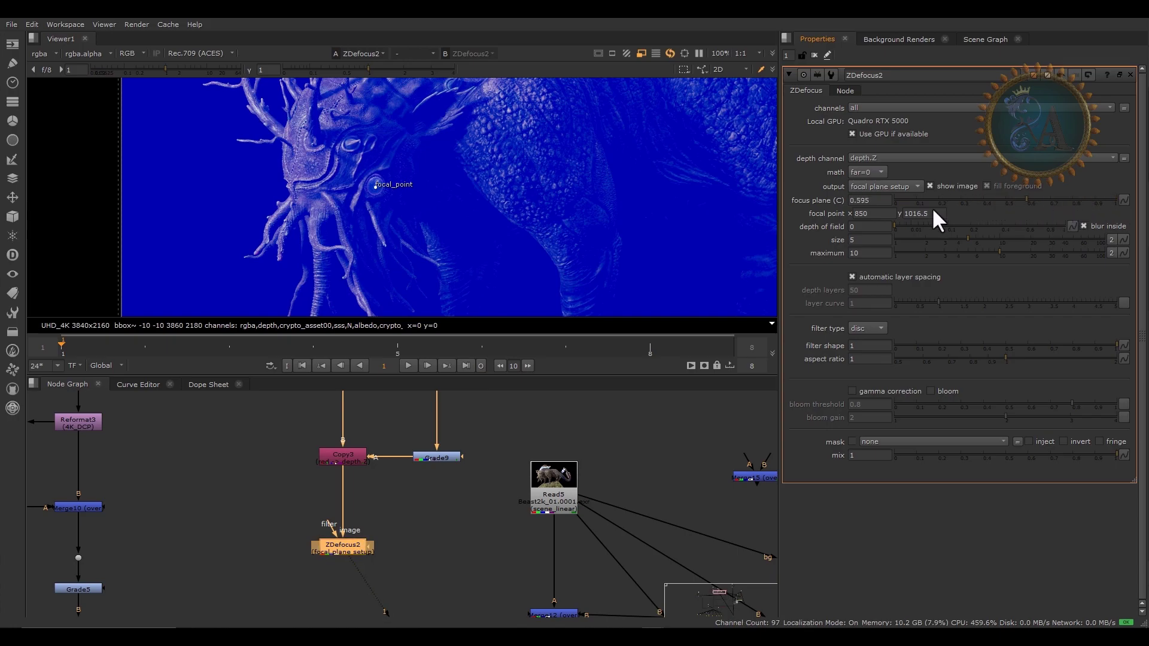
pyautogui.moveTo(903, 227); pyautogui.dragTo(979, 227)
pyautogui.scroll(-5, 436, 218)
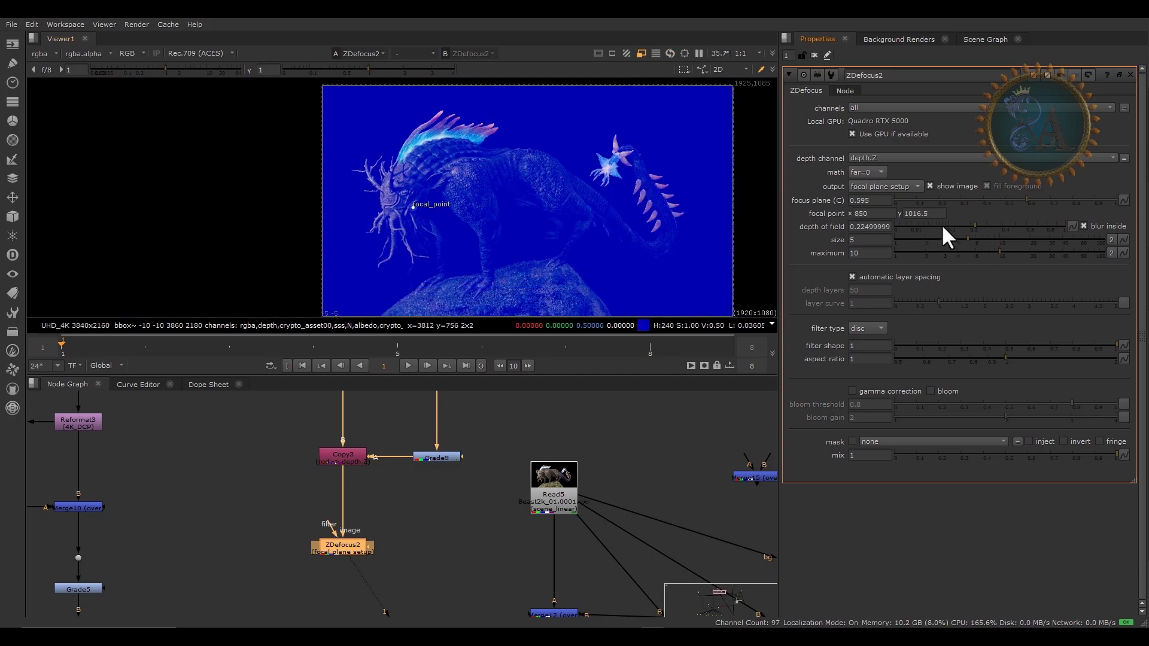
pyautogui.moveTo(903, 203)
pyautogui.mouseDown()
pyautogui.moveTo(893, 204)
pyautogui.moveTo(914, 203)
pyautogui.moveTo(916, 217)
pyautogui.moveTo(901, 206)
pyautogui.mouseUp()
pyautogui.scroll(2, 407, 168)
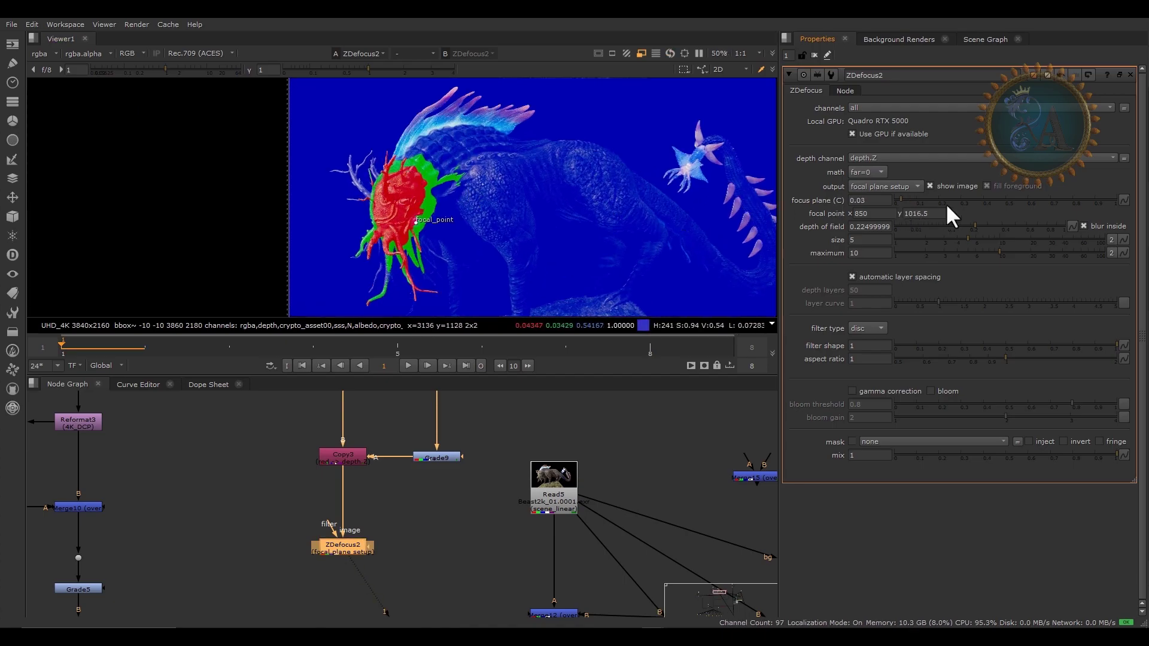
# Raise the ZDefocus depth of field to 1 and set the focus plane to 0.035
pyautogui.moveTo(978, 225); pyautogui.dragTo(1075, 225)
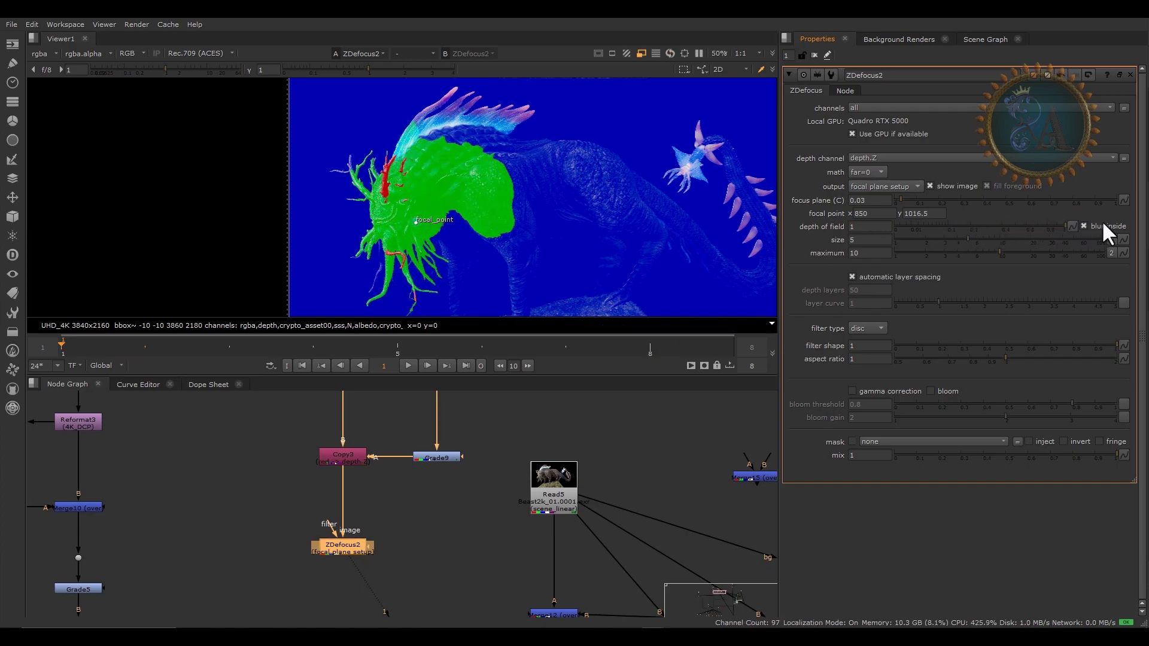
pyautogui.scroll(4, 432, 203)
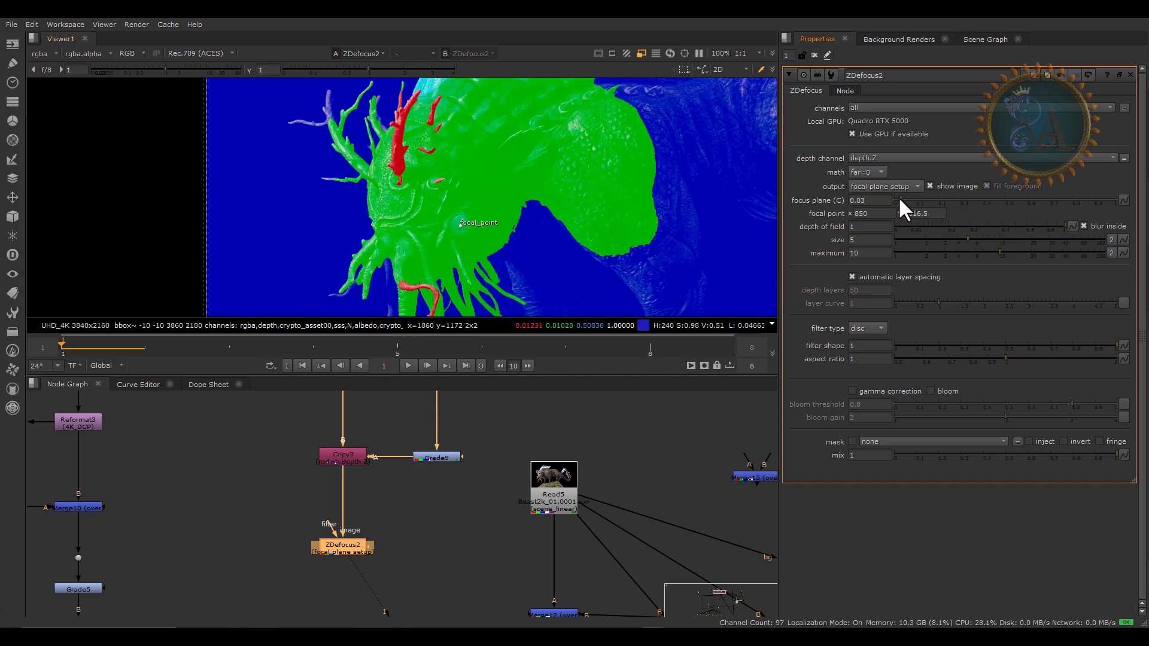
pyautogui.moveTo(901, 198)
pyautogui.mouseDown()
pyautogui.moveTo(910, 208)
pyautogui.moveTo(902, 200)
pyautogui.mouseUp()
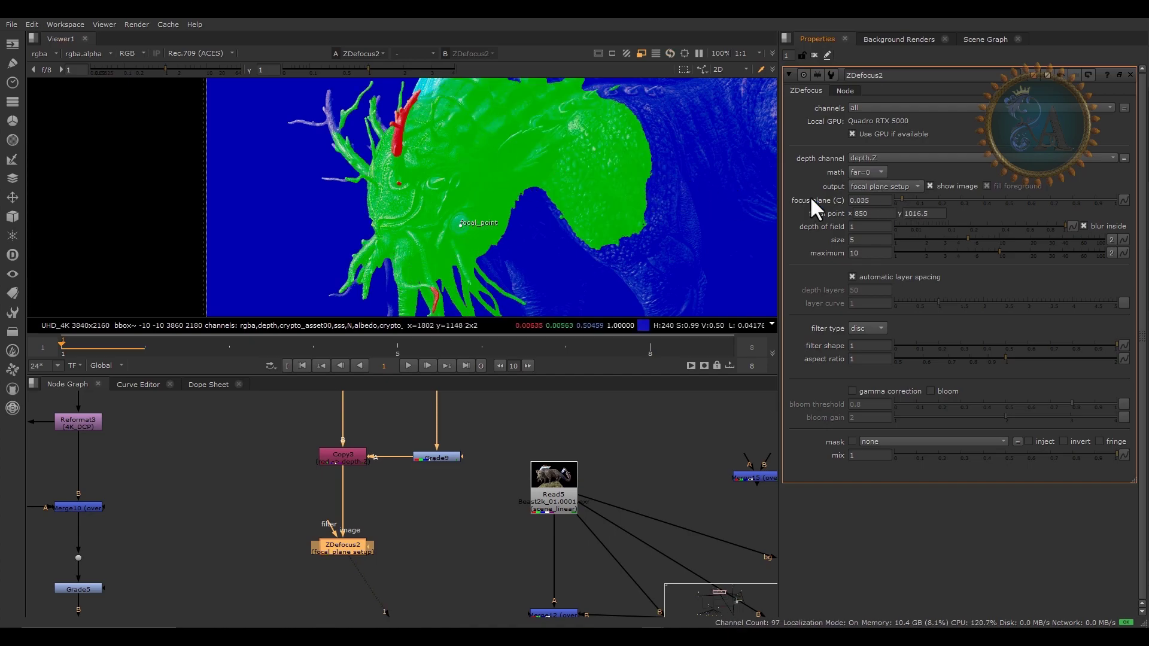
# Increase the ZDefocus focus plane in fine increments to 0.0508 so the in-focus zone covers the creature's face
pyautogui.click(874, 202)
pyautogui.press('Up')
pyautogui.press('Up')
pyautogui.press('Up')
pyautogui.press('Up')
pyautogui.press('Up')
pyautogui.press('Up')
pyautogui.press('Up')
pyautogui.press('Up')
pyautogui.press('Up')
pyautogui.press('Up')
pyautogui.press('Up')
pyautogui.press('Up')
pyautogui.press('Up')
pyautogui.press('Up')
pyautogui.press('Up')
pyautogui.press('Up')
pyautogui.press('Up')
pyautogui.press('Up')
pyautogui.press('Up')
pyautogui.press('Up')
pyautogui.press('Up')
pyautogui.press('Up')
pyautogui.press('Up')
pyautogui.press('Up')
pyautogui.press('Up')
pyautogui.press('Up')
pyautogui.press('Up')
pyautogui.press('Up')
pyautogui.press('Up')
pyautogui.press('Up')
pyautogui.press('Up')
pyautogui.press('Up')
pyautogui.press('Up')
pyautogui.press('Up')
pyautogui.press('Up')
pyautogui.press('Up')
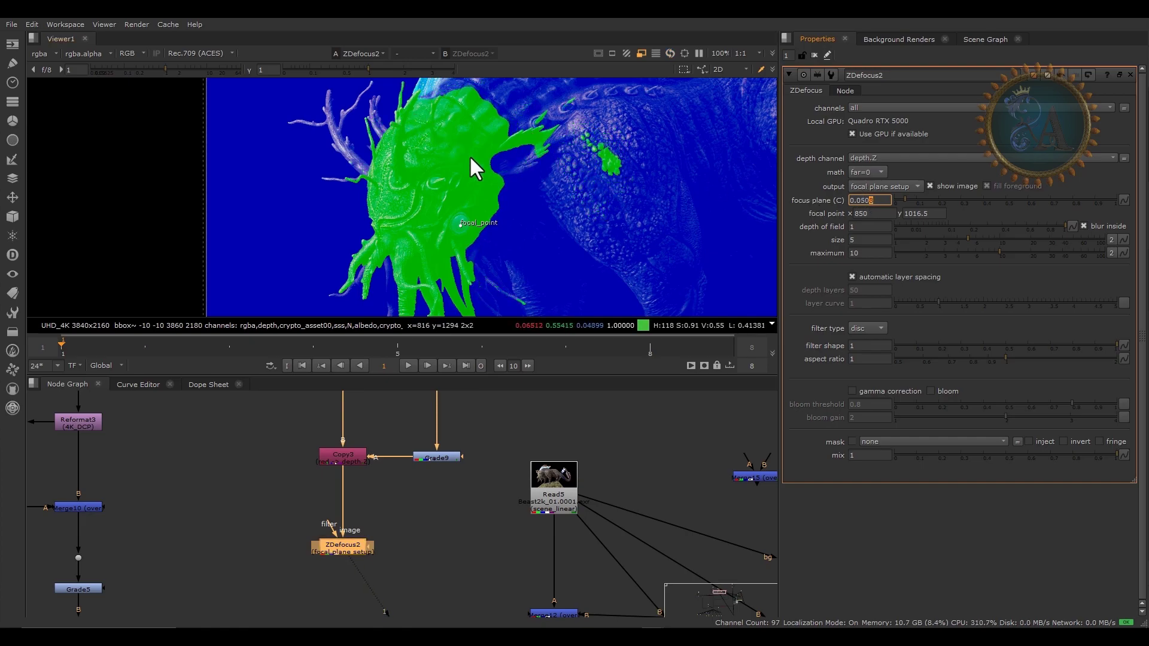
pyautogui.scroll(-5, 458, 153)
pyautogui.scroll(4, 527, 197)
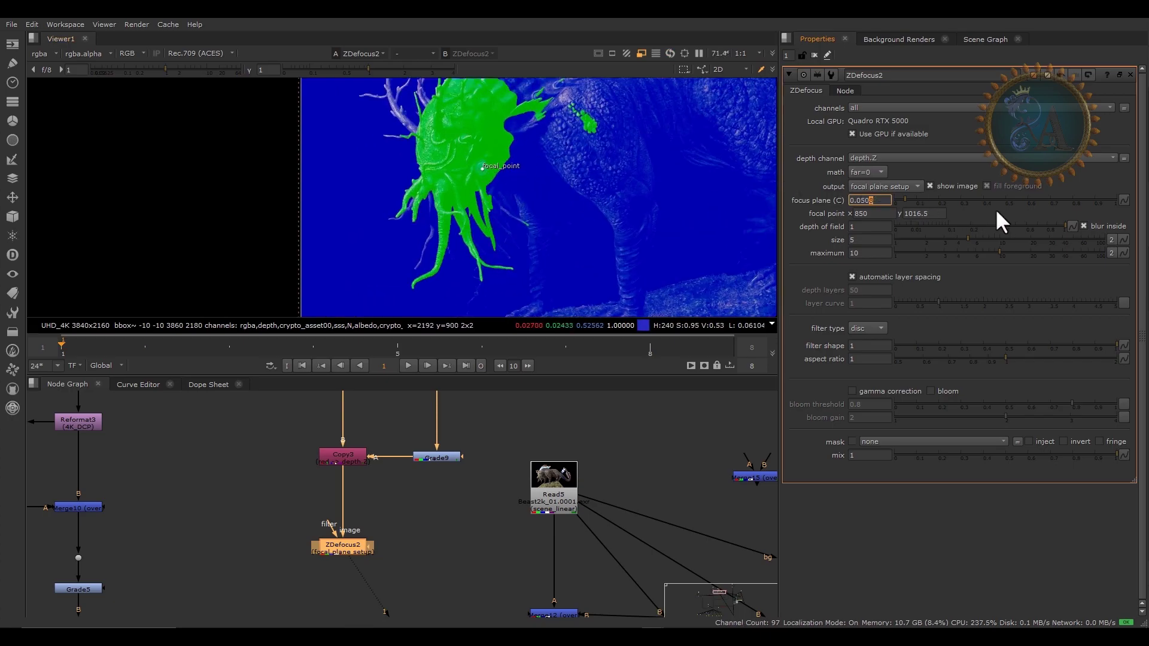
# Increase the ZDefocus depth of field to 1.5
pyautogui.moveTo(1057, 225); pyautogui.dragTo(1097, 225)
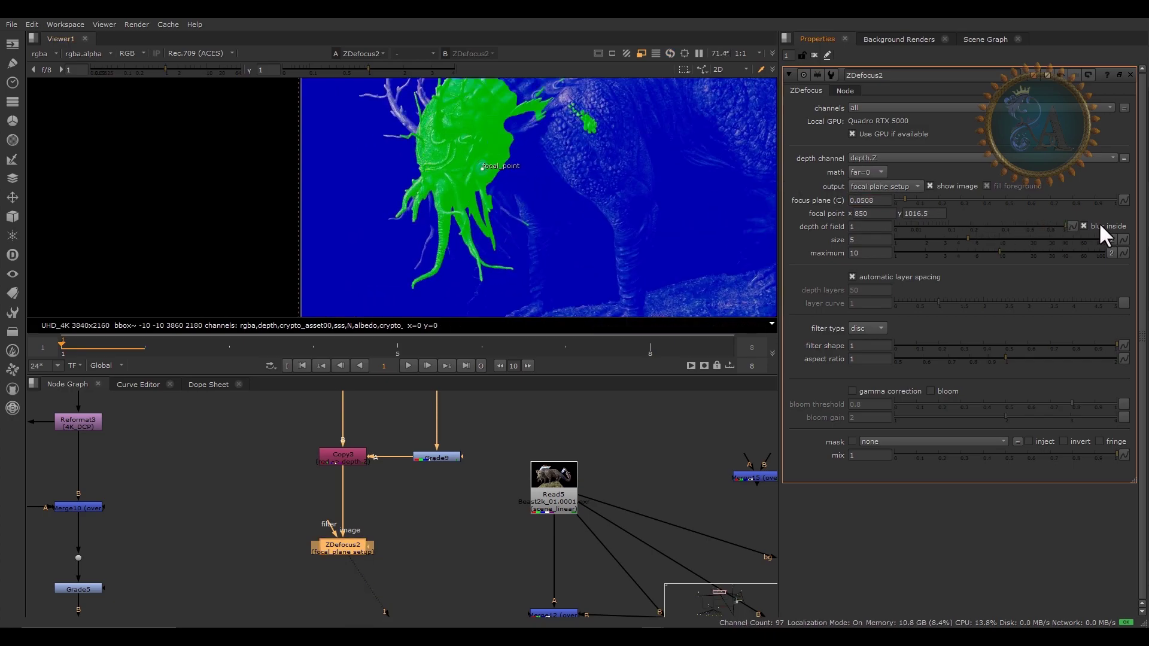
pyautogui.click(867, 228)
pyautogui.press('Up')
pyautogui.press('Up')
pyautogui.press('Up')
pyautogui.press('Up')
pyautogui.press('Up')
pyautogui.press('Up')
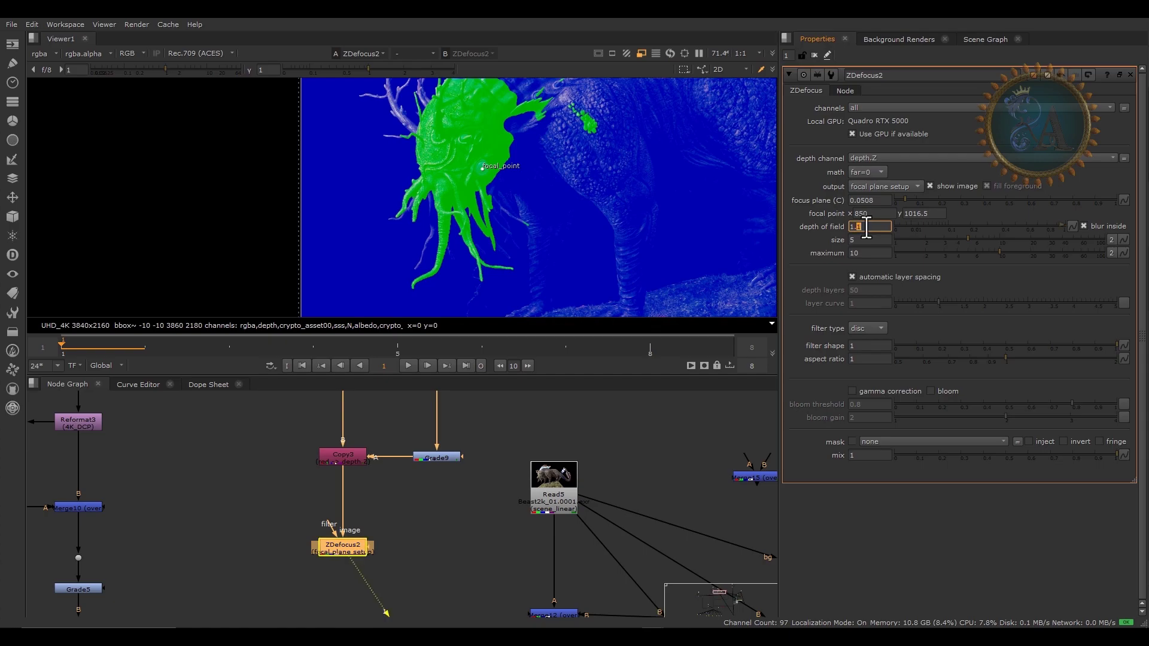
pyautogui.press('Down')
pyautogui.scroll(-3, 459, 178)
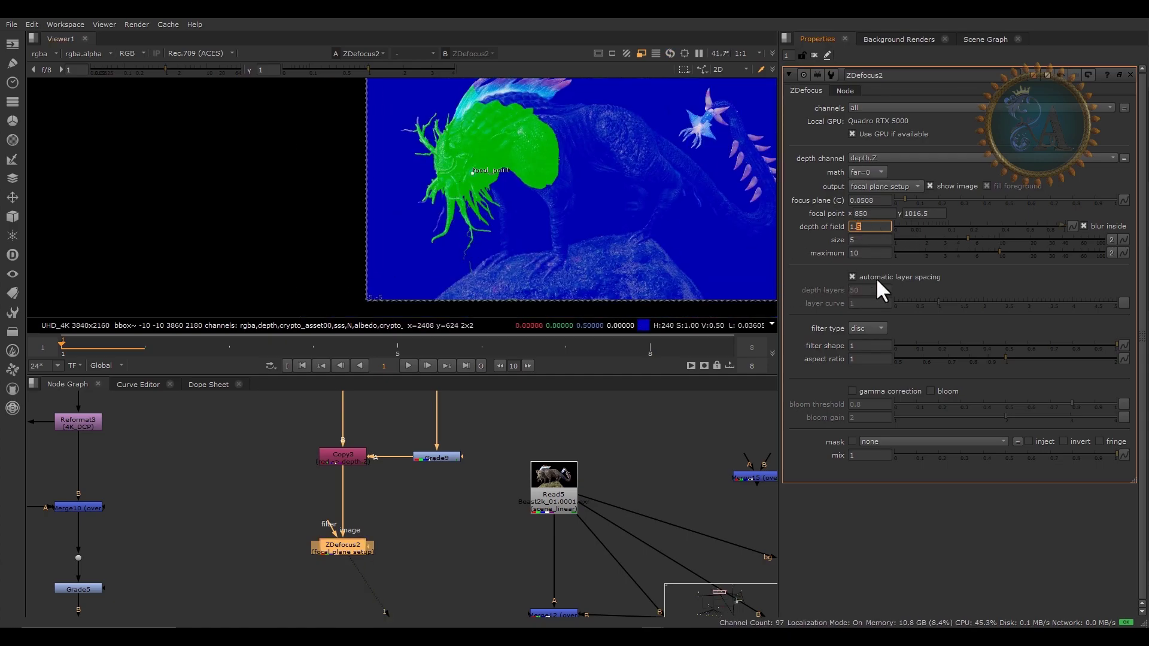
# Switch the ZDefocus output from focal plane setup to result
pyautogui.click(623, 464)
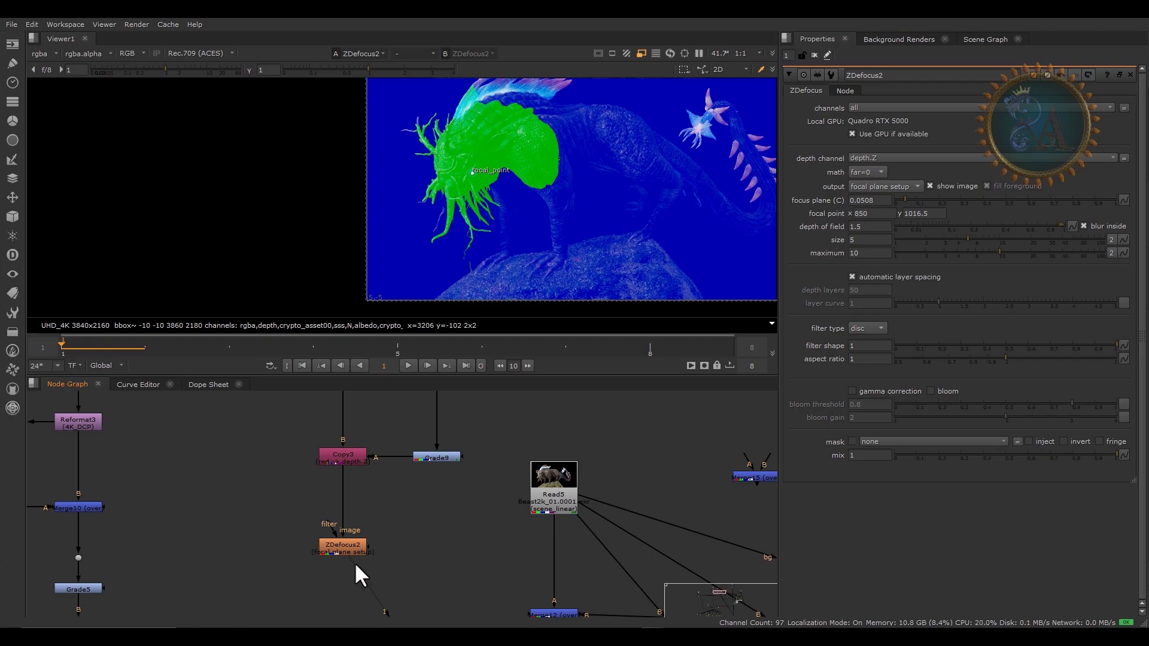
pyautogui.click(876, 186)
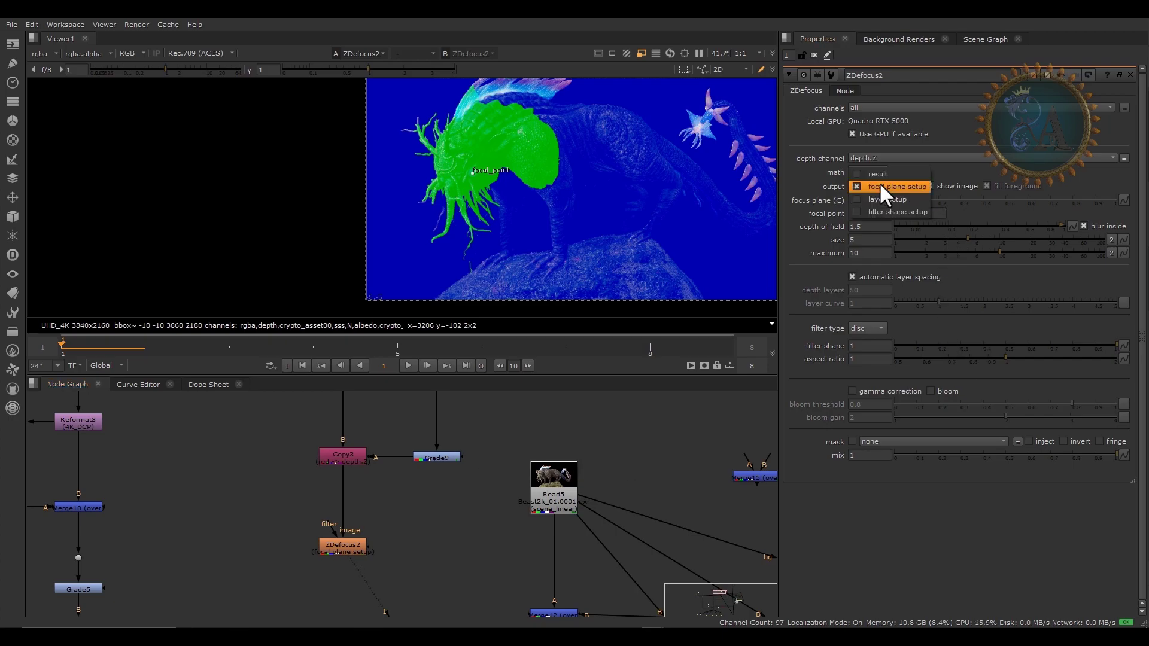
pyautogui.click(893, 175)
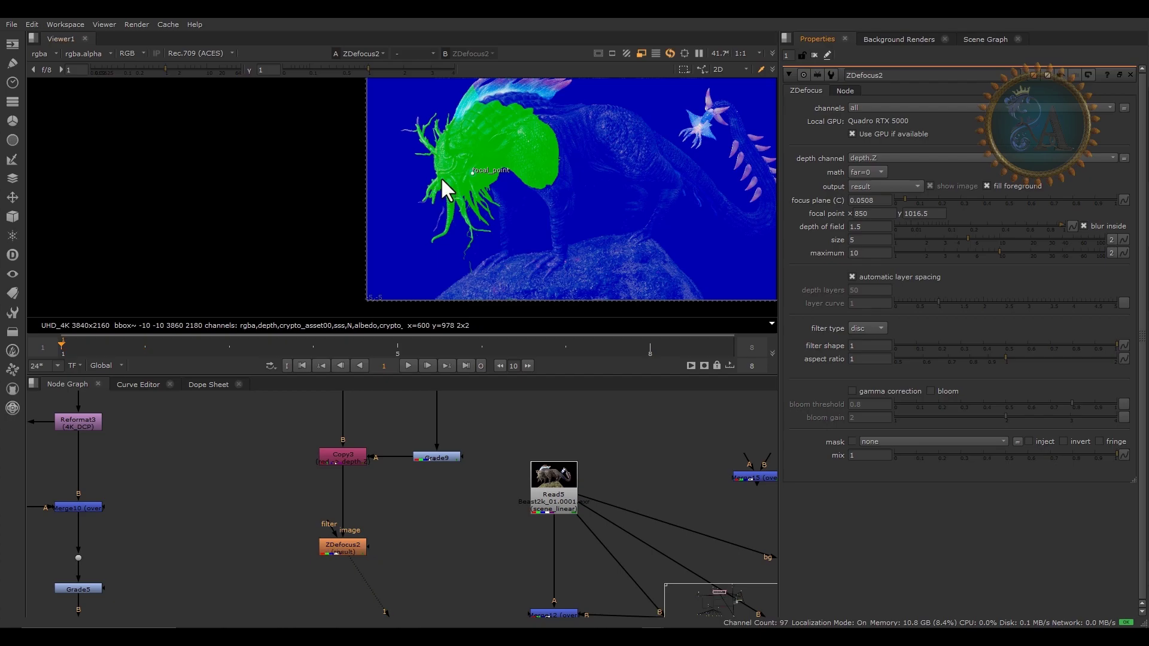
# Reposition the focal point onto the purple orb on the creature's face, at x 849.5 and y 1022
pyautogui.scroll(6, 440, 177)
pyautogui.moveTo(553, 198)
pyautogui.mouseDown()
pyautogui.moveTo(236, 196)
pyautogui.moveTo(555, 190)
pyautogui.mouseUp()
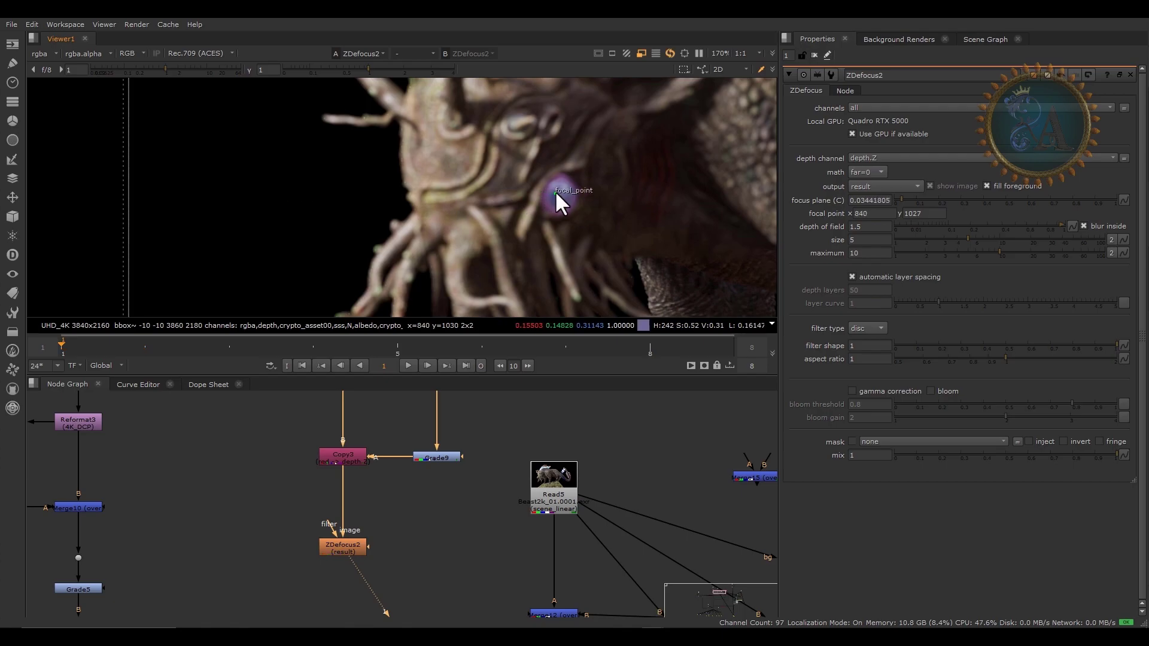
pyautogui.scroll(-3, 493, 164)
pyautogui.scroll(5, 525, 174)
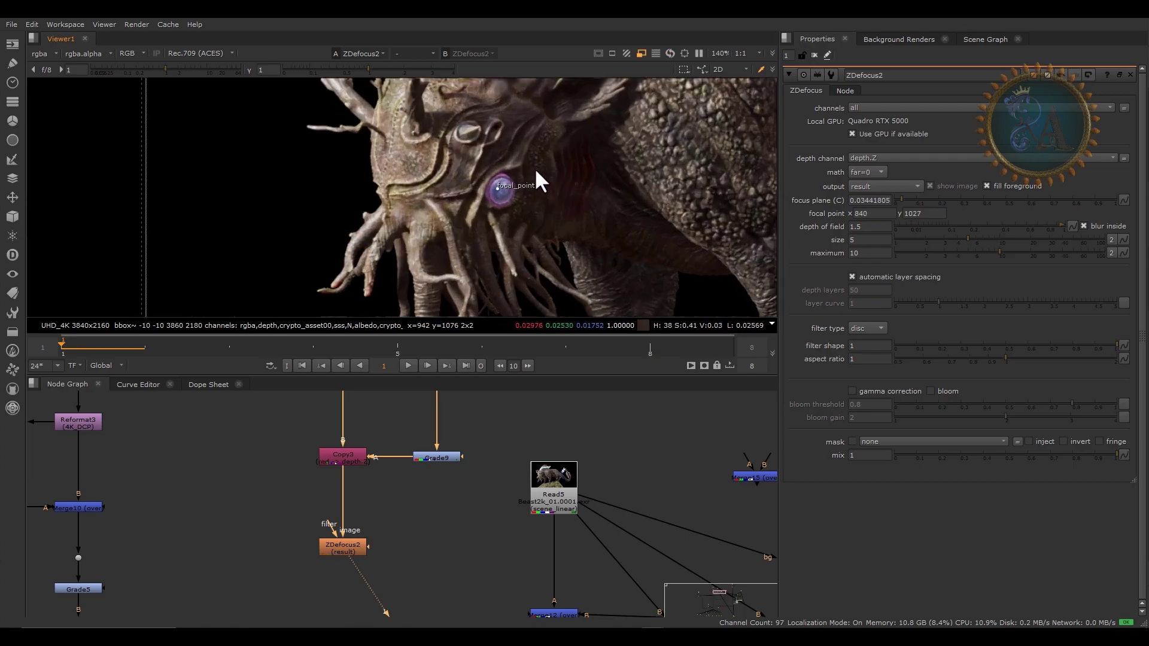
pyautogui.moveTo(461, 206)
pyautogui.mouseDown()
pyautogui.moveTo(476, 209)
pyautogui.moveTo(468, 213)
pyautogui.mouseUp()
# Compare the original Read6 render with the ZDefocus result around the purple orb
pyautogui.scroll(-3, 404, 552)
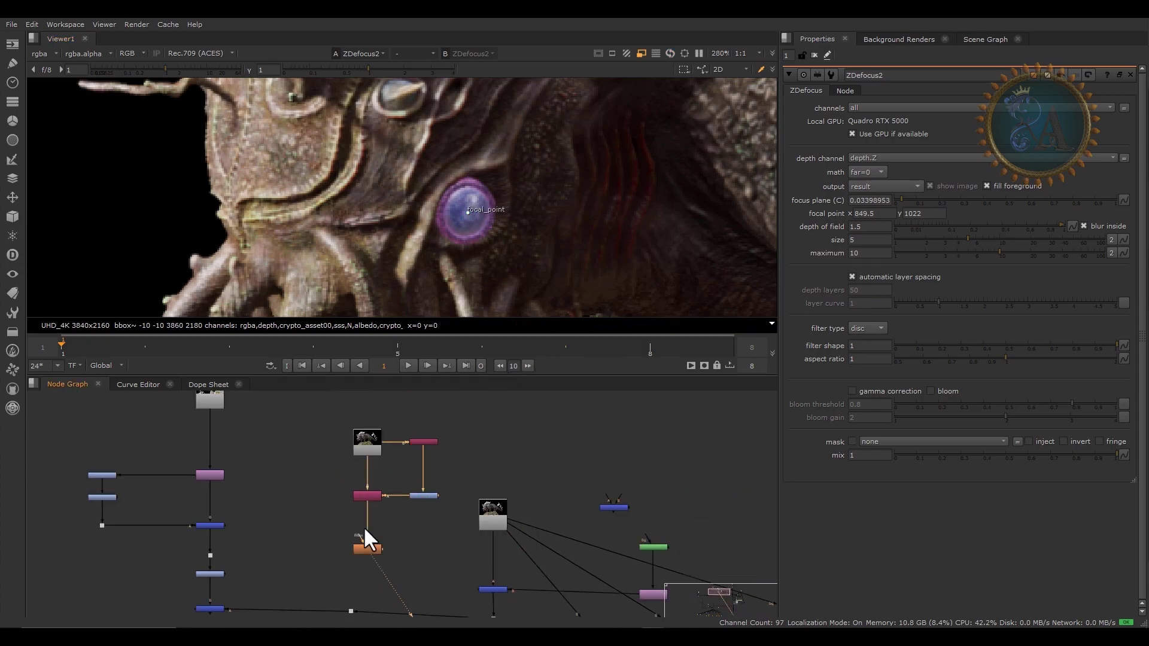
pyautogui.press('1')
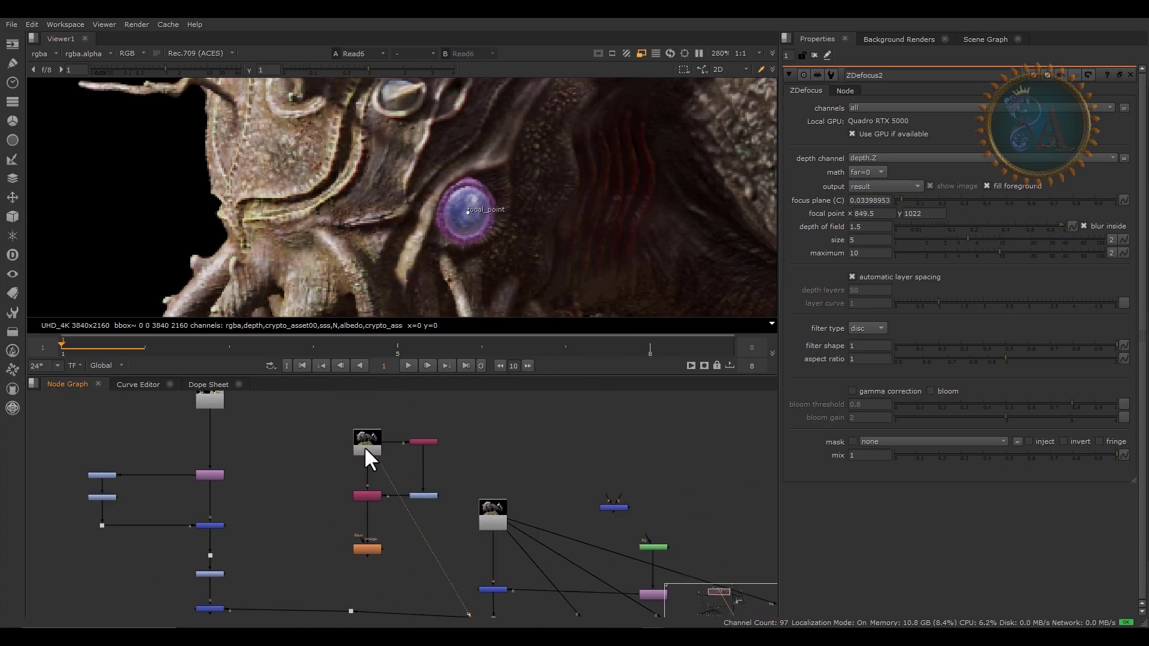
pyautogui.click(369, 551)
pyautogui.press('1')
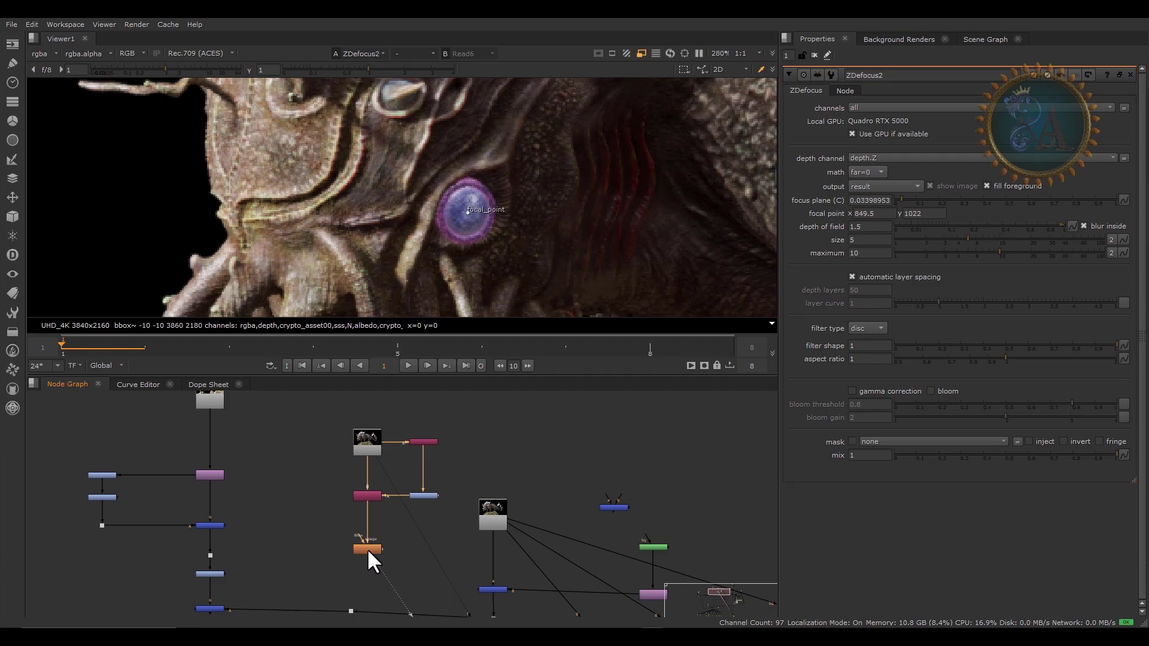
pyautogui.press('1')
pyautogui.press('2')
pyautogui.press('1')
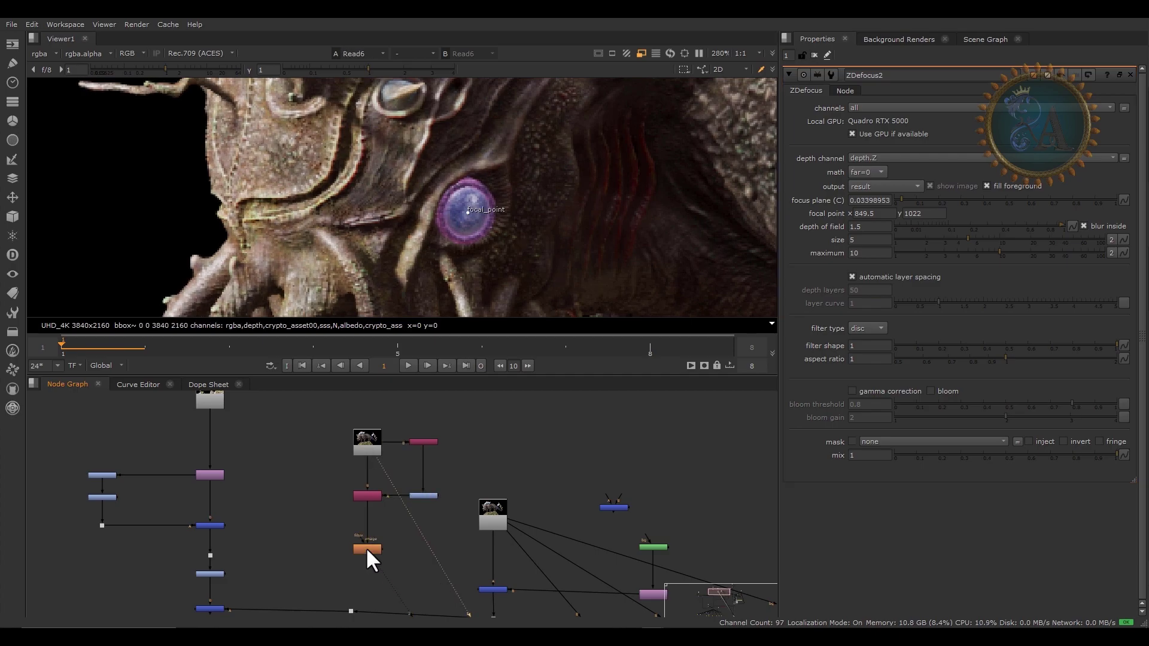
pyautogui.scroll(3, 345, 182)
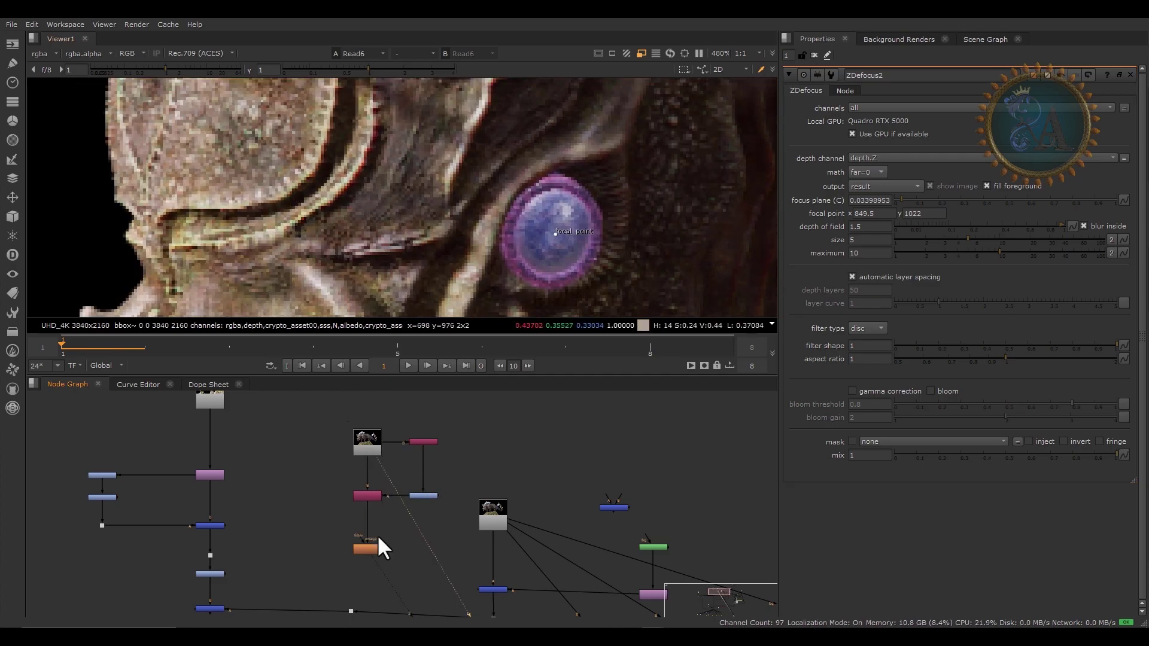
pyautogui.scroll(2, 383, 532)
# Fine-tune the ZDefocus focus plane to 0.03539083 and display the defocused result
pyautogui.click(366, 556)
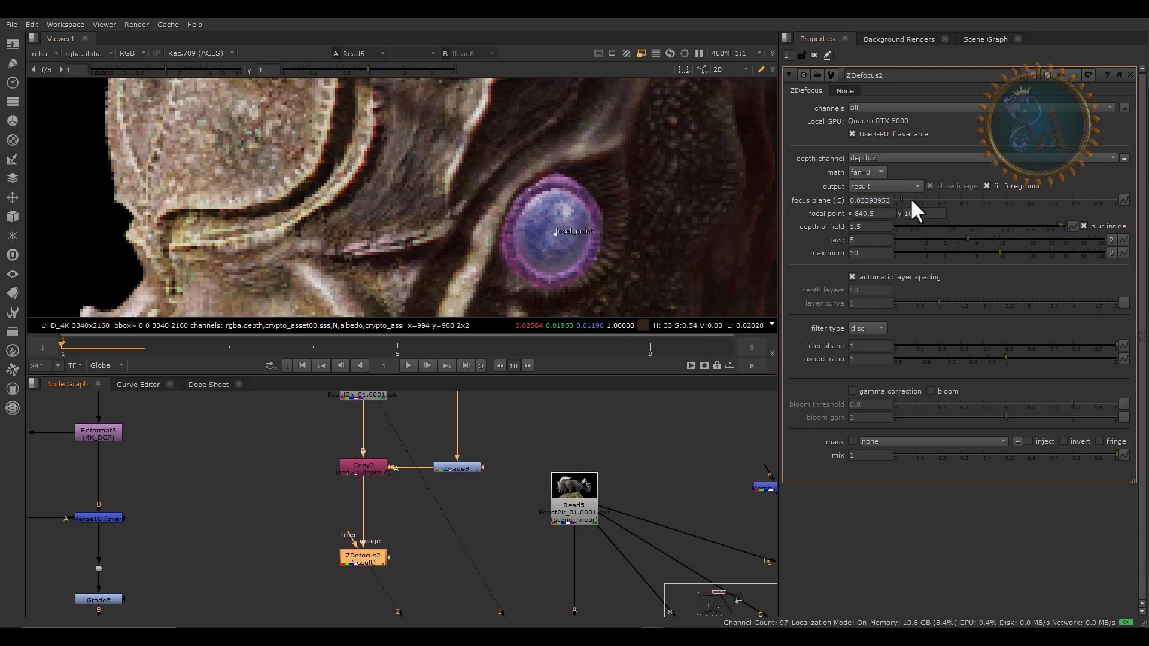
pyautogui.moveTo(904, 198); pyautogui.dragTo(935, 203)
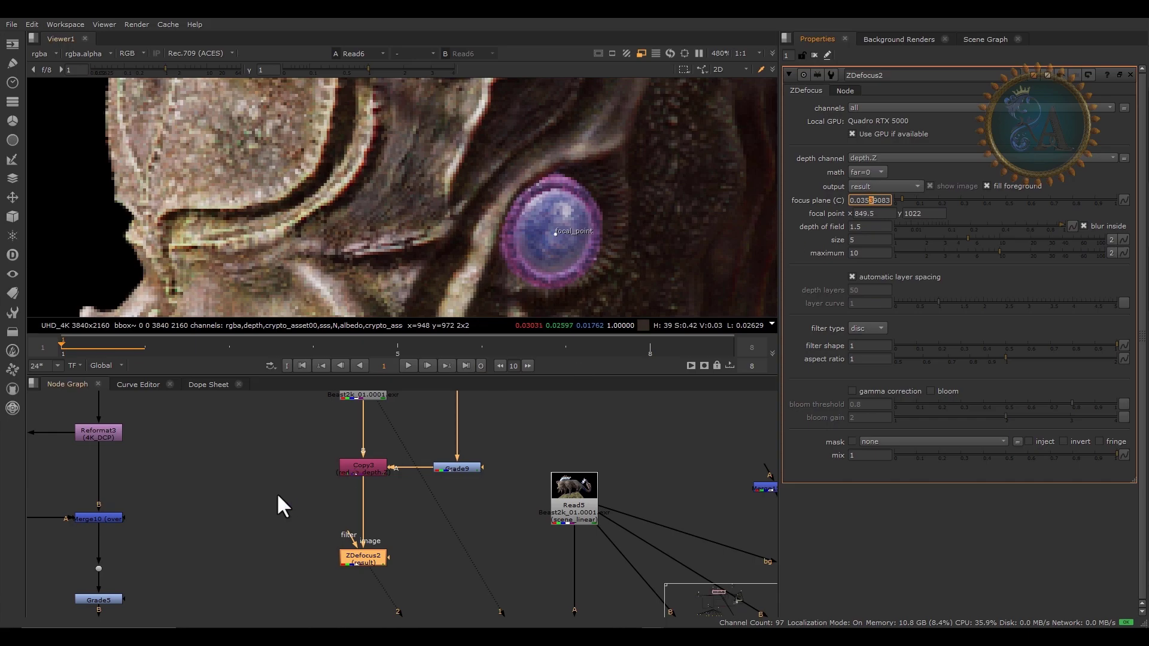
pyautogui.moveTo(277, 493); pyautogui.dragTo(264, 533, button='middle')
pyautogui.press('1')
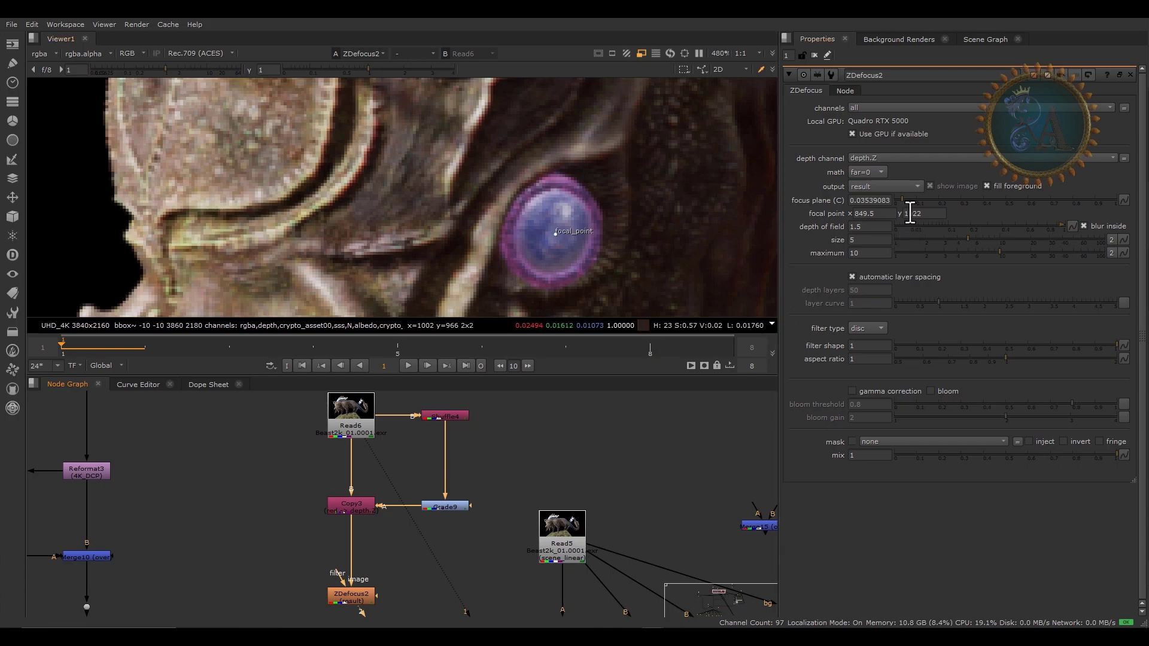
# Raise the ZDefocus focus plane in steps to 0.22999083
pyautogui.click(872, 200)
pyautogui.press('Up')
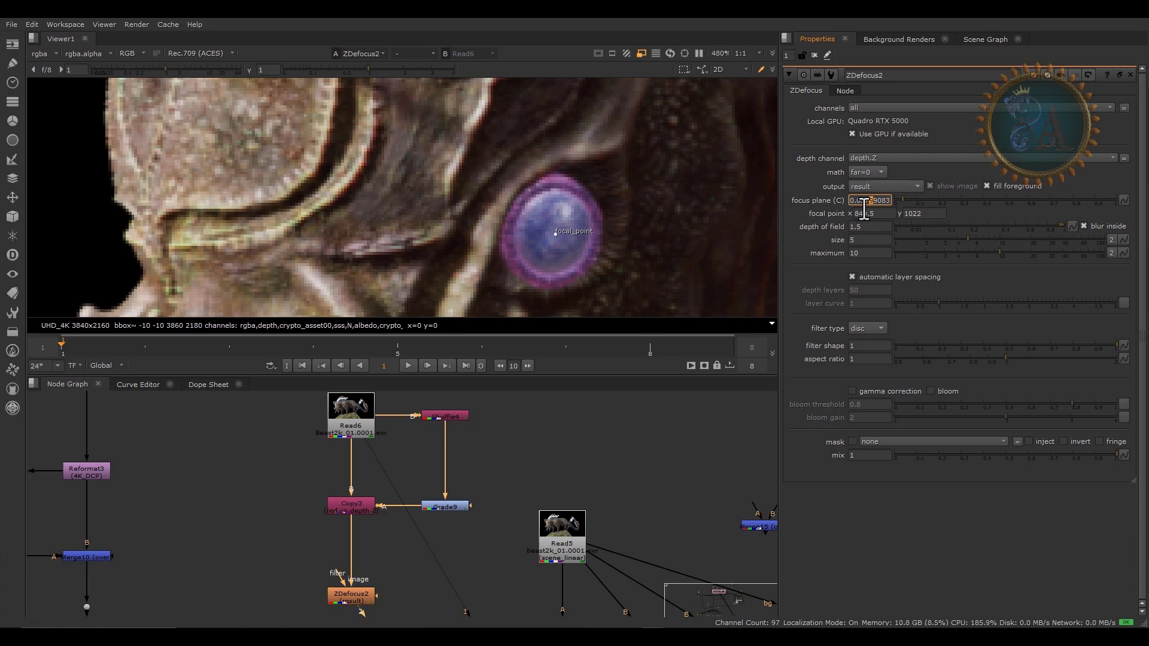
pyautogui.press('Up')
pyautogui.press('Up')
pyautogui.press('Up')
pyautogui.press('Up')
pyautogui.press('Up')
pyautogui.press('Up')
pyautogui.press('Up')
pyautogui.press('Up')
pyautogui.press('Up')
pyautogui.press('Up')
pyautogui.press('Up')
pyautogui.press('Up')
pyautogui.press('Up')
pyautogui.press('Up')
pyautogui.press('Up')
pyautogui.press('Up')
pyautogui.press('Up')
pyautogui.press('Up')
pyautogui.press('Up')
pyautogui.press('Up')
pyautogui.click(863, 201)
pyautogui.press('Up')
pyautogui.press('Up')
pyautogui.press('Up')
pyautogui.press('Up')
pyautogui.press('Up')
pyautogui.press('Up')
pyautogui.press('Up')
pyautogui.press('Up')
pyautogui.press('Up')
pyautogui.press('Up')
pyautogui.press('Up')
pyautogui.press('Up')
pyautogui.press('Up')
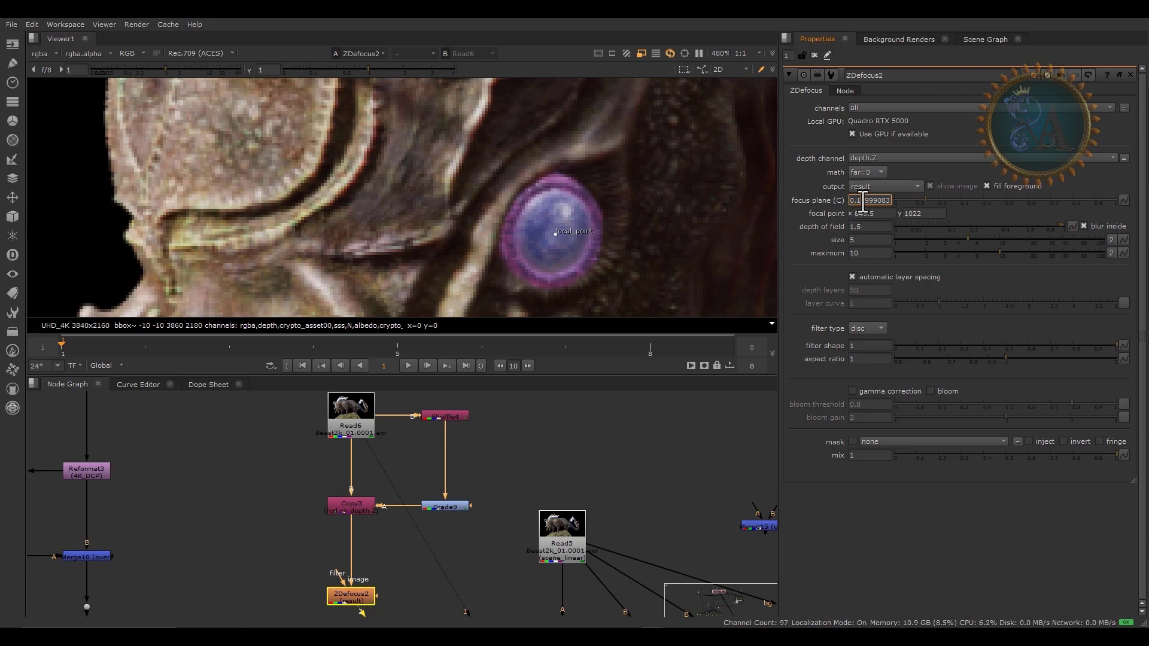
pyautogui.press('Up')
pyautogui.press('Up')
pyautogui.press('Up')
pyautogui.press('Up')
pyautogui.press('Up')
pyautogui.press('Up')
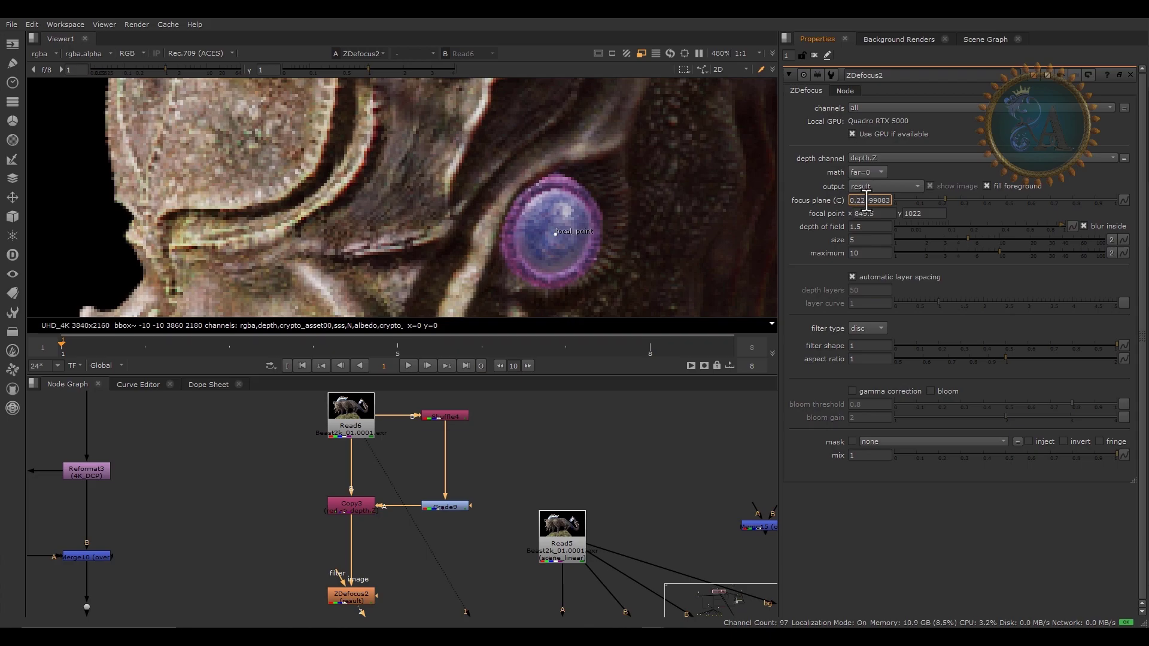
# Compare the defocused result with the original render across the creature's face and head
pyautogui.scroll(-5, 548, 192)
pyautogui.moveTo(552, 175); pyautogui.dragTo(365, 193, button='middle')
pyautogui.scroll(3, 362, 179)
pyautogui.click(281, 444)
pyautogui.press('1')
pyautogui.press('2')
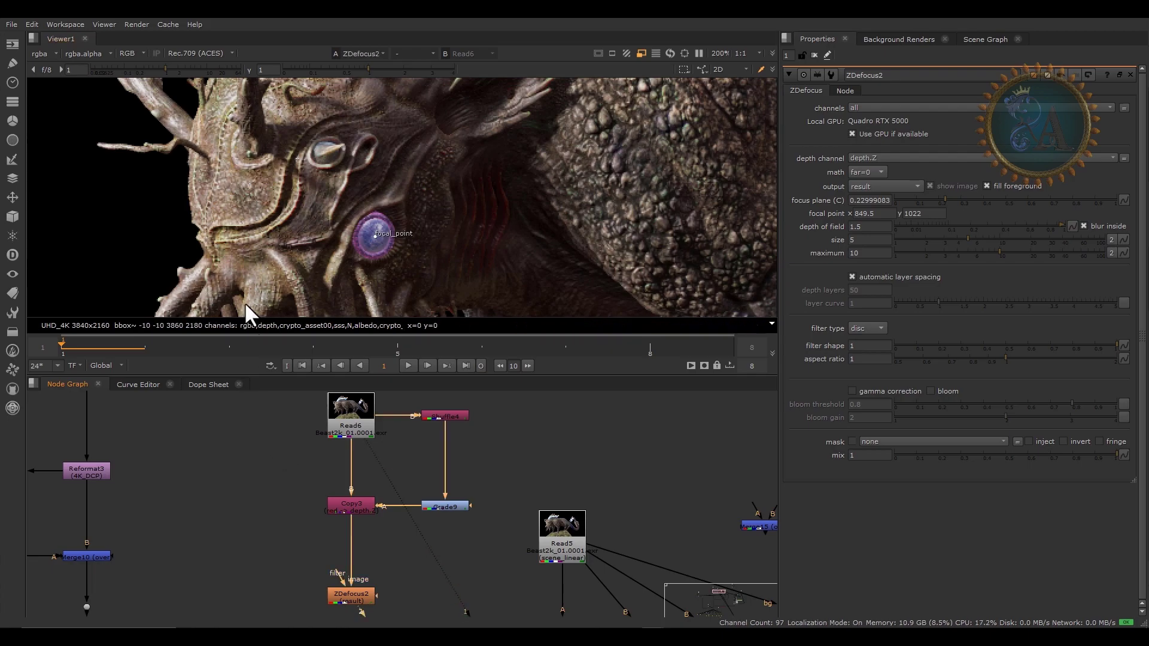
pyautogui.scroll(-3, 263, 233)
pyautogui.scroll(-3, 311, 187)
pyautogui.moveTo(291, 135); pyautogui.dragTo(297, 177, button='middle')
pyautogui.scroll(3, 298, 177)
pyautogui.press('1')
pyautogui.press('2')
pyautogui.press('1')
# Examine the defocus at the horn tips, back spines and tail, comparing the horns with the original render
pyautogui.scroll(8, 342, 150)
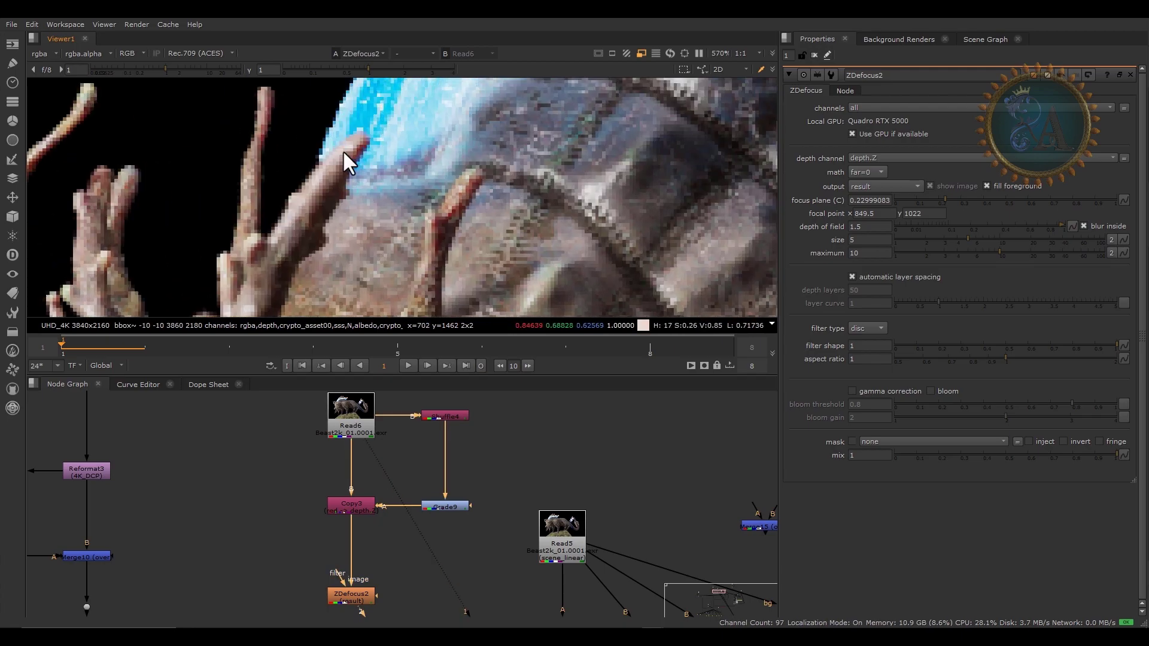
pyautogui.press('2')
pyautogui.press('1')
pyautogui.press('2')
pyautogui.press('1')
pyautogui.press('2')
pyautogui.scroll(-9, 338, 178)
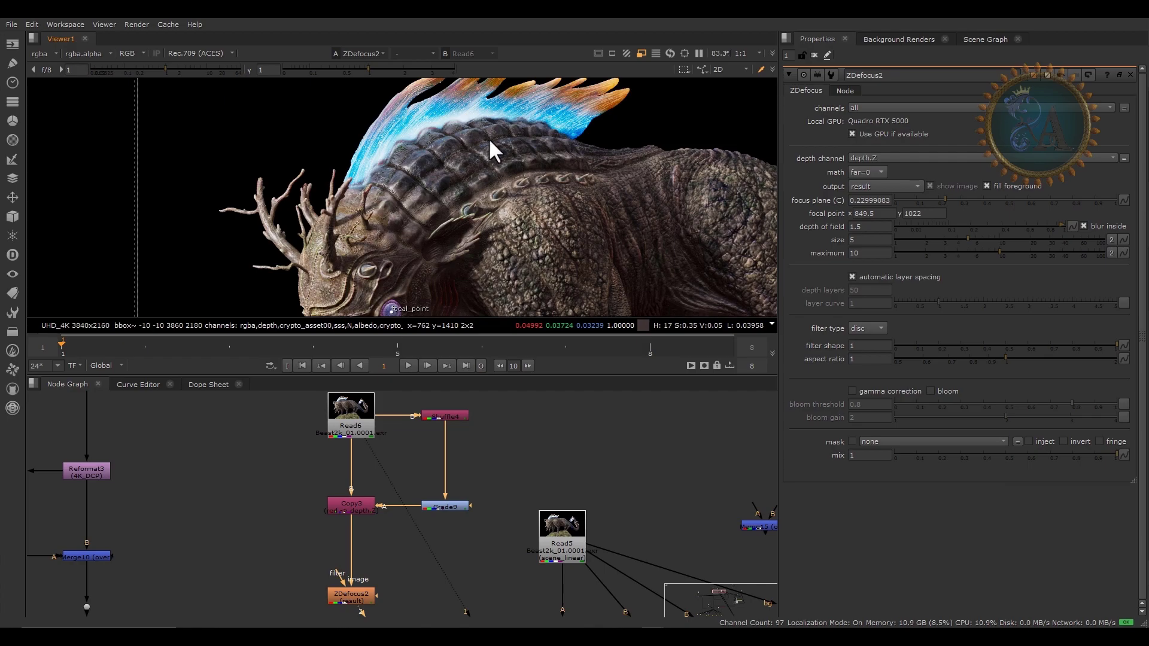
pyautogui.scroll(5, 384, 191)
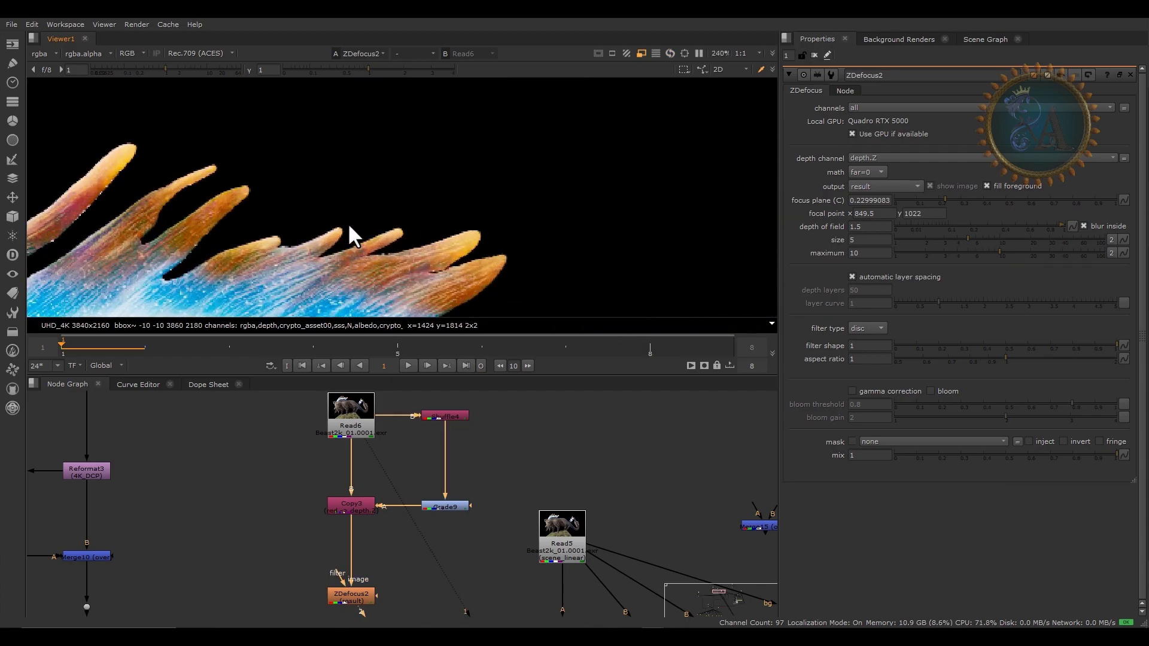
pyautogui.scroll(-5, 496, 236)
pyautogui.scroll(4, 575, 225)
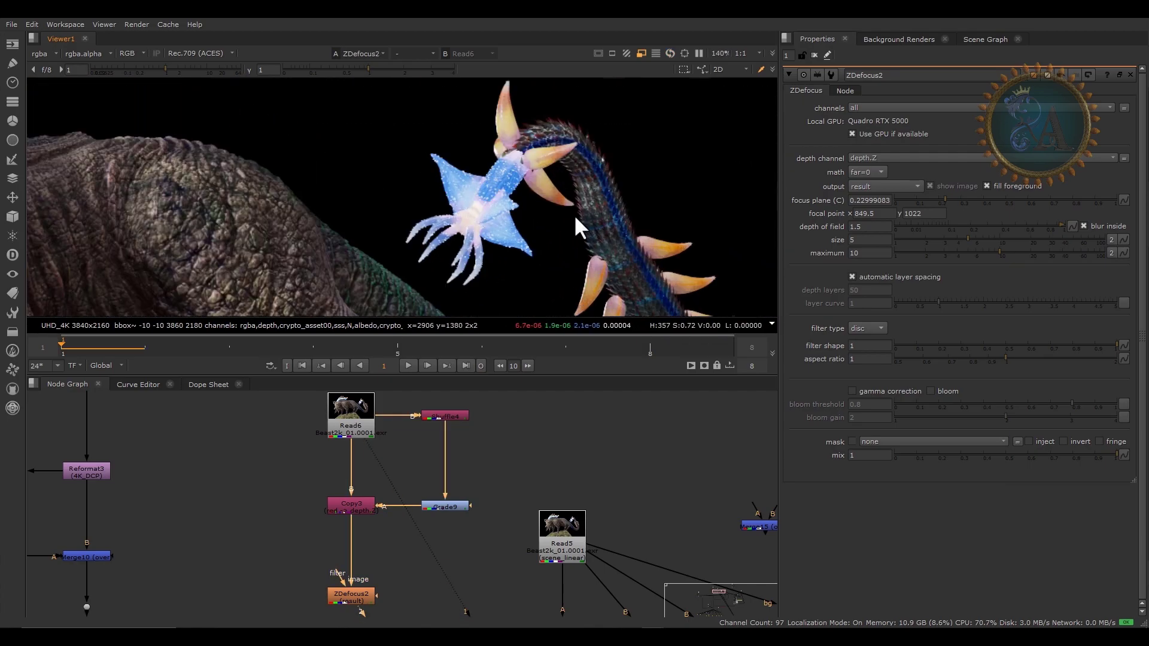
pyautogui.scroll(-6, 574, 214)
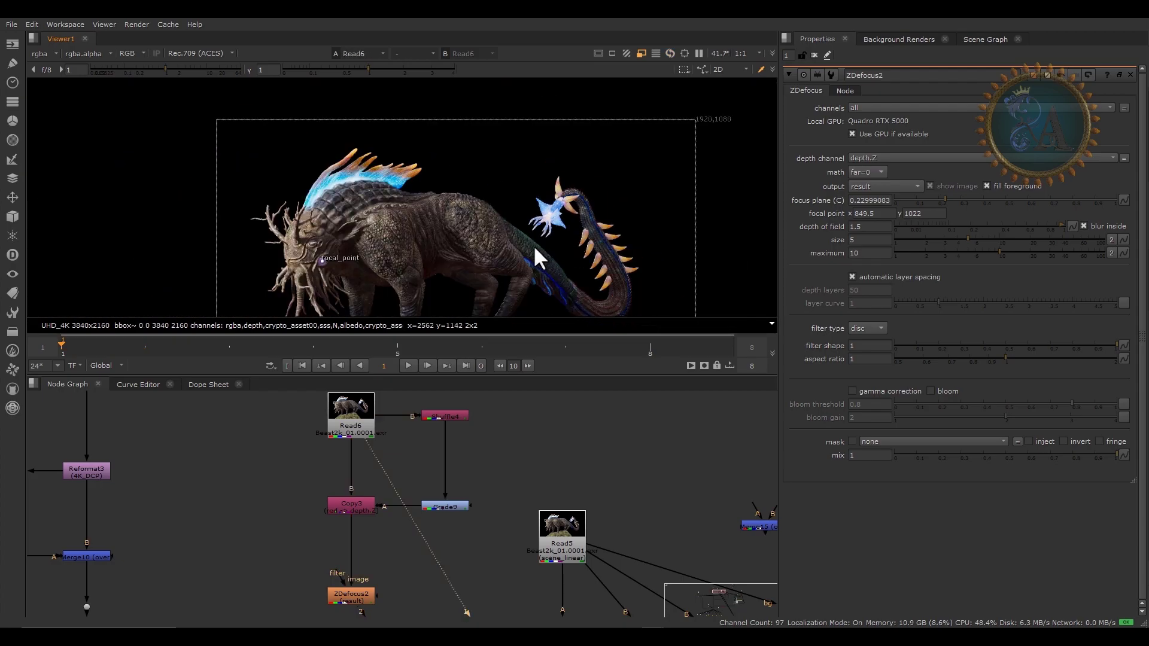
# Locate the sss shuffle node in the node graph and display its pass in the viewer
pyautogui.scroll(-10, 531, 486)
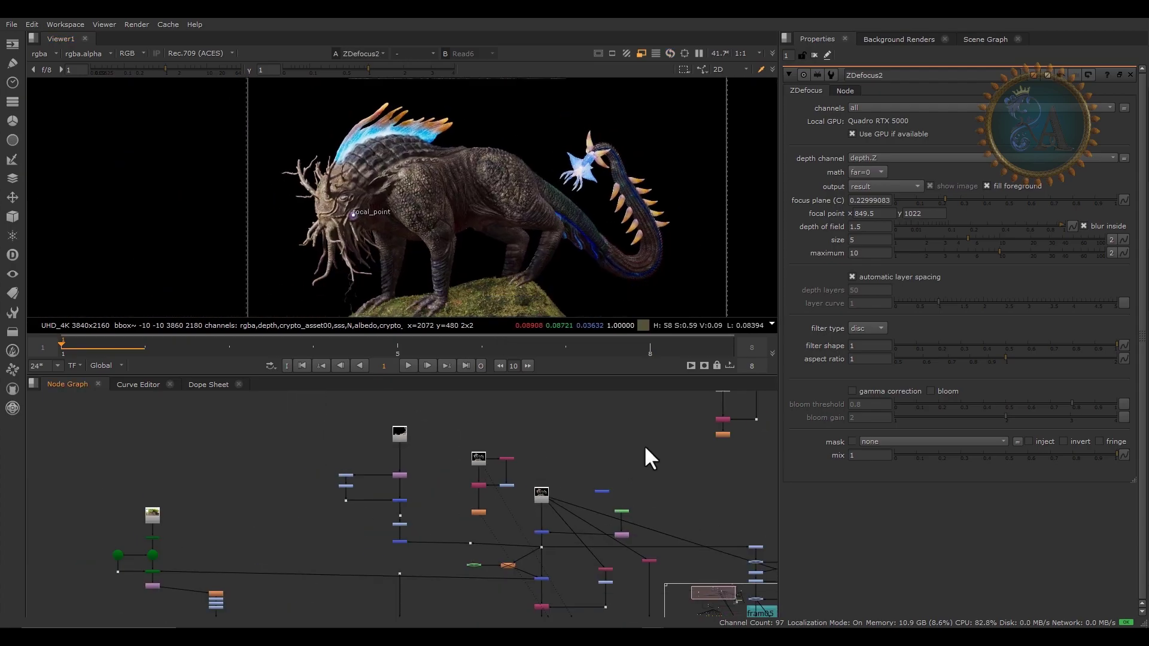
pyautogui.scroll(10, 470, 497)
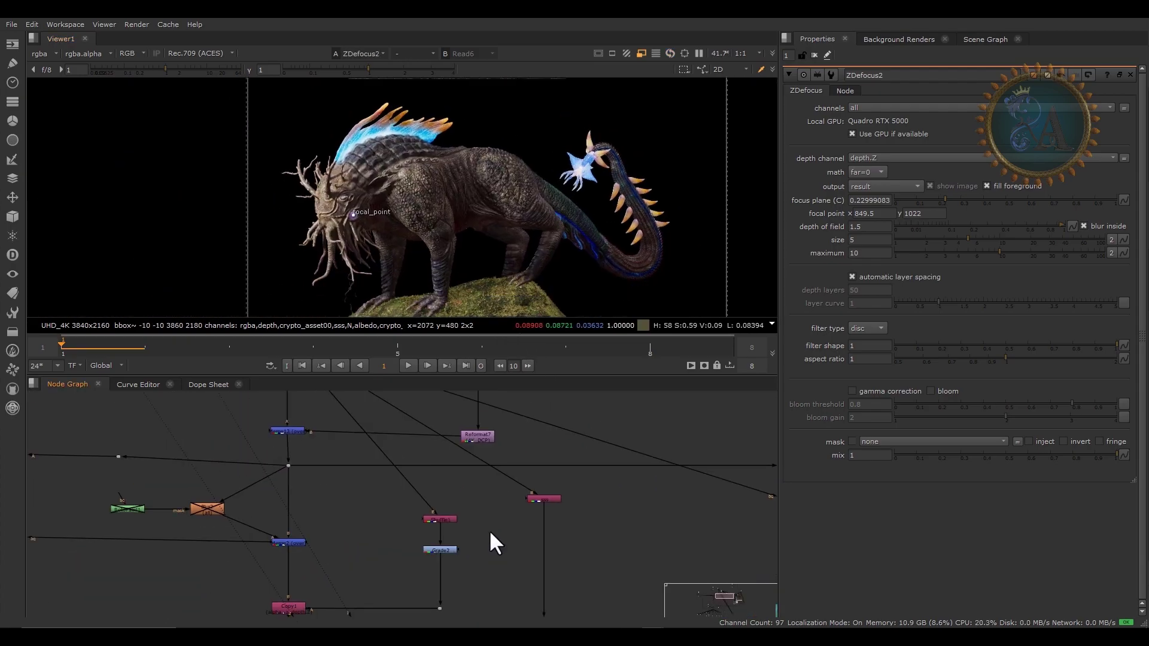
pyautogui.click(621, 471)
pyautogui.press('1')
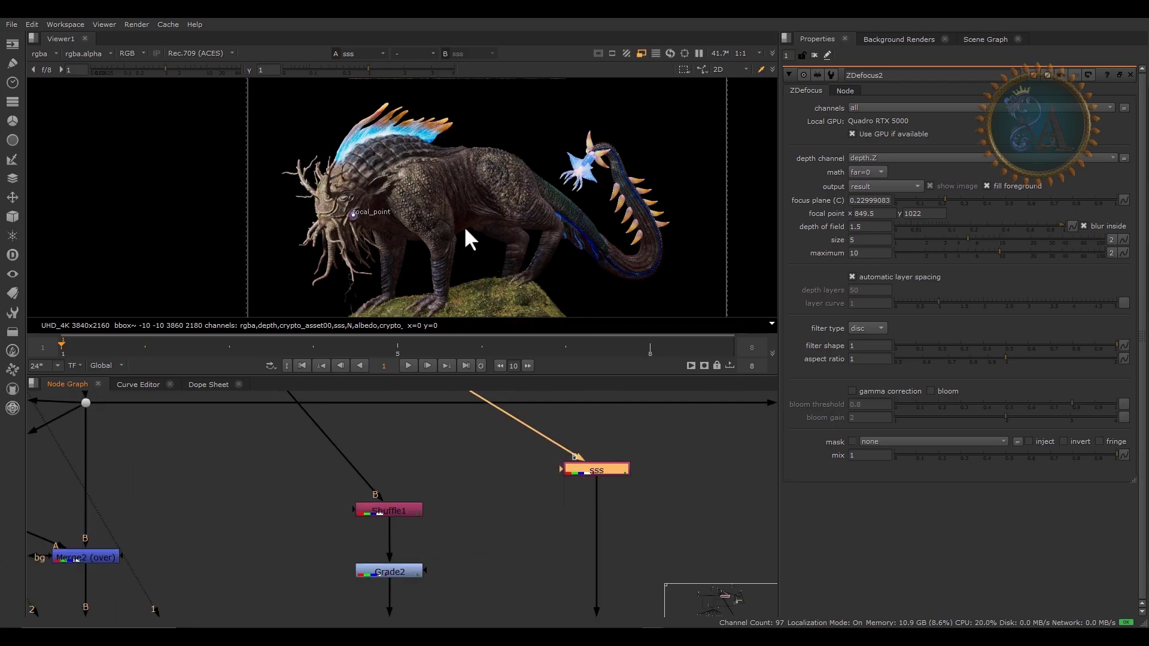
pyautogui.scroll(-1, 487, 169)
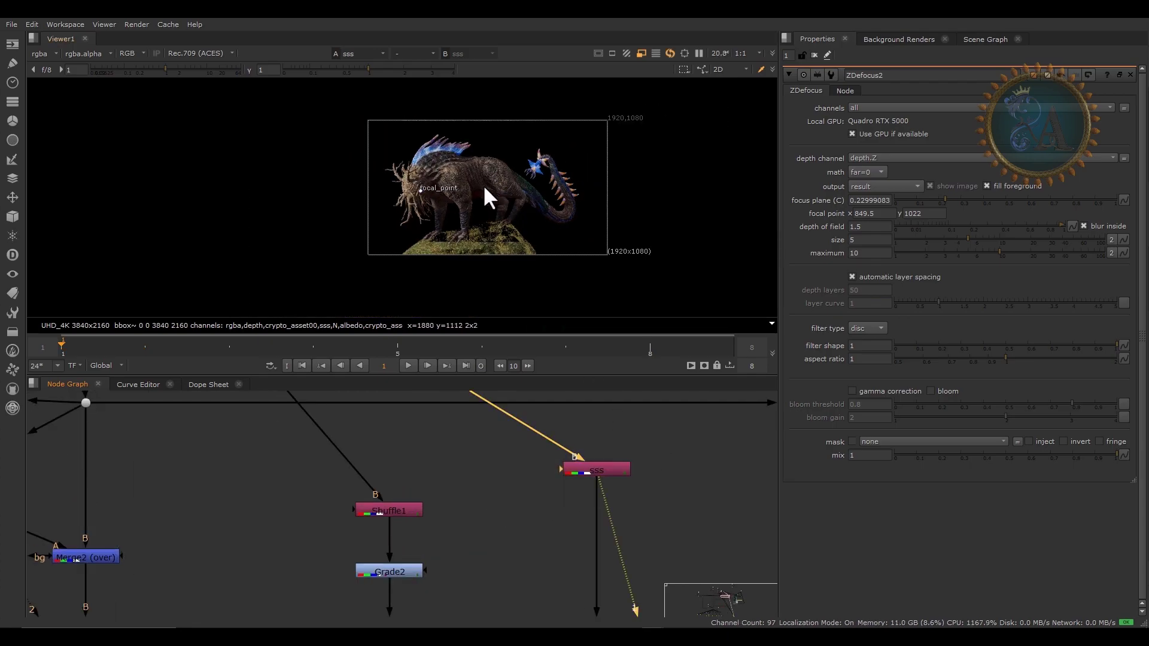
pyautogui.scroll(2, 485, 188)
pyautogui.moveTo(449, 470); pyautogui.dragTo(473, 577, button='middle')
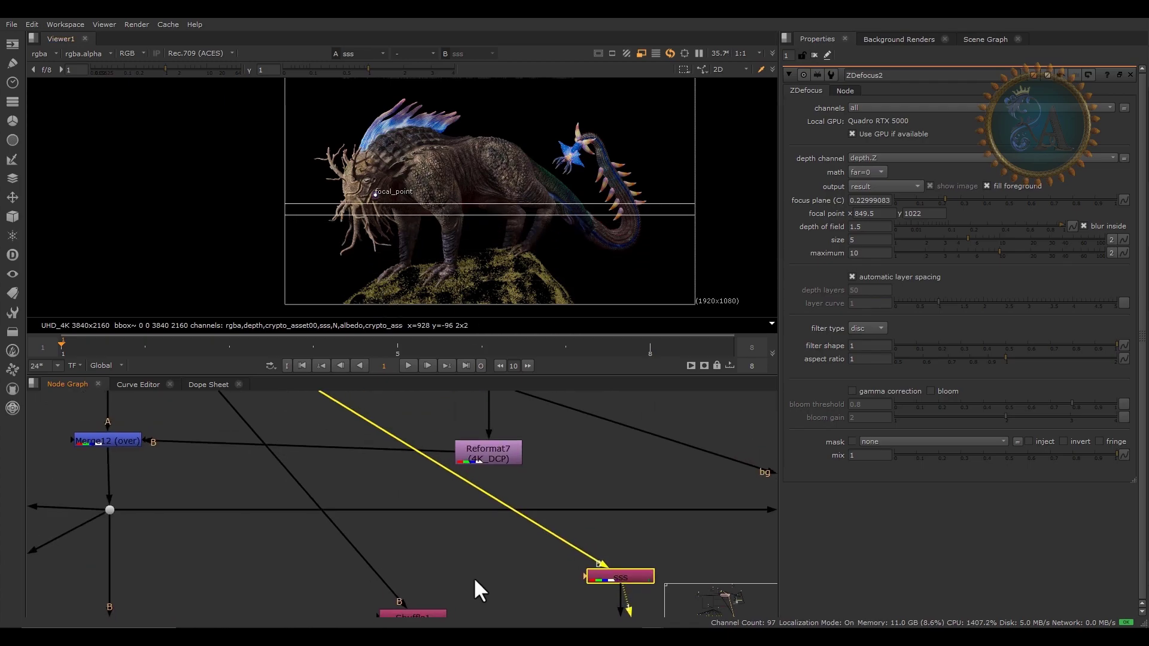
# Locate the Read5 render in the node graph, display it in the viewer and open its properties
pyautogui.scroll(-4, 469, 571)
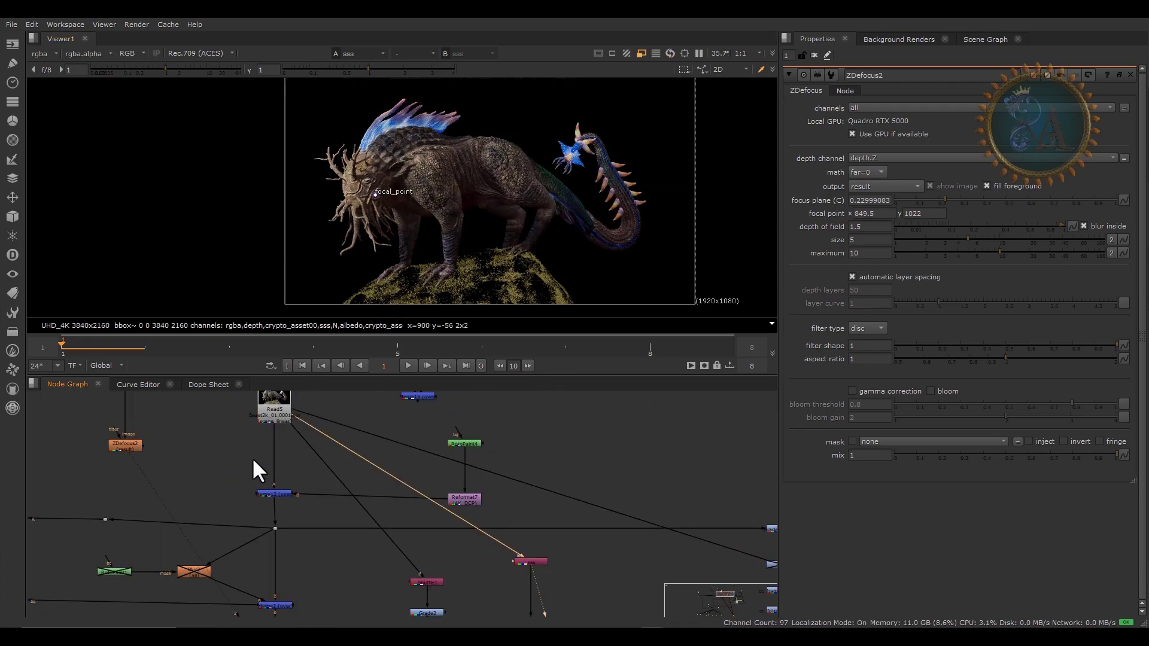
pyautogui.click(270, 410)
pyautogui.click(538, 561)
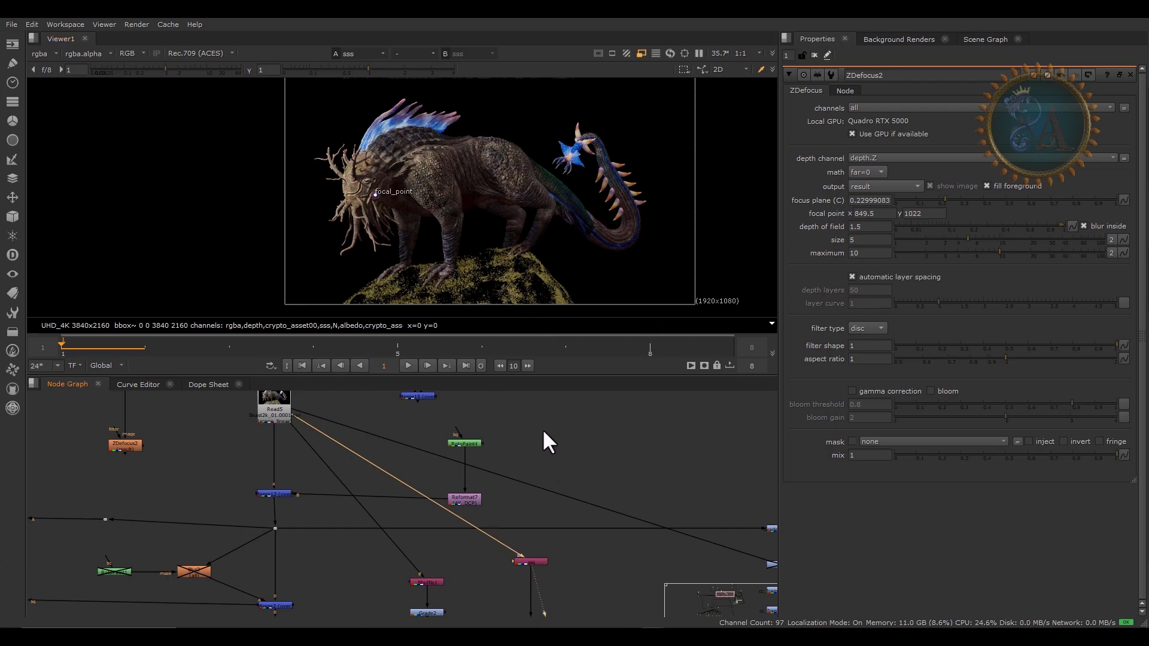
pyautogui.moveTo(543, 429); pyautogui.dragTo(511, 473, button='middle')
pyautogui.scroll(-3, 511, 473)
pyautogui.scroll(2, 354, 468)
pyautogui.scroll(1, 354, 468)
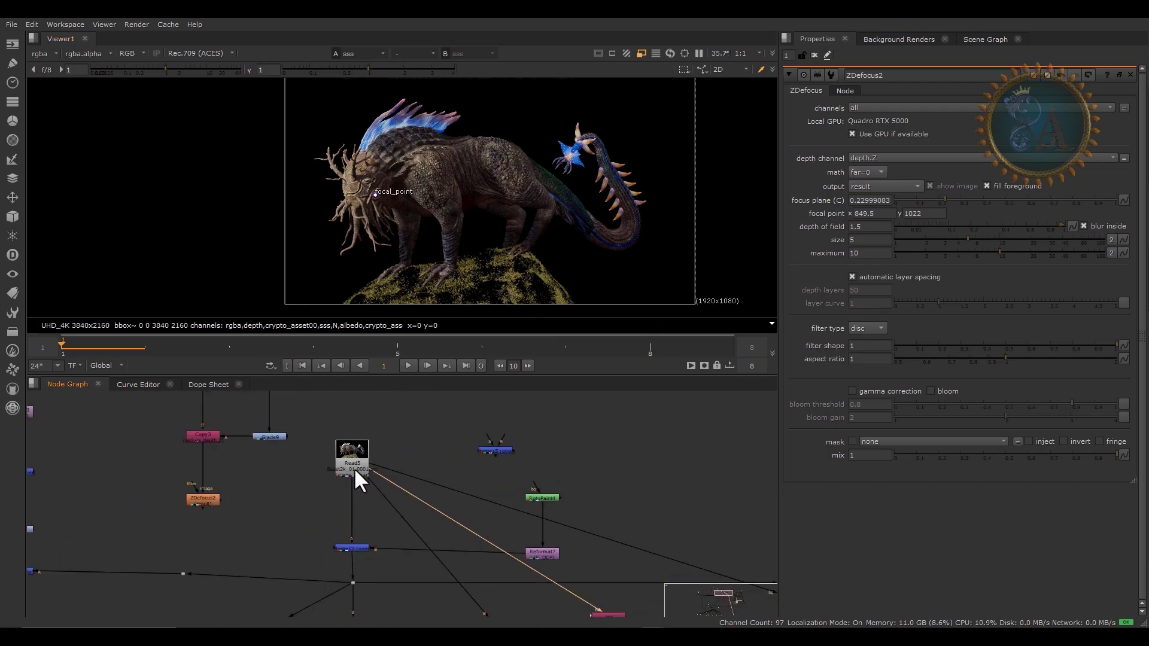
pyautogui.click(354, 458)
pyautogui.press('1')
pyautogui.doubleClick(353, 458)
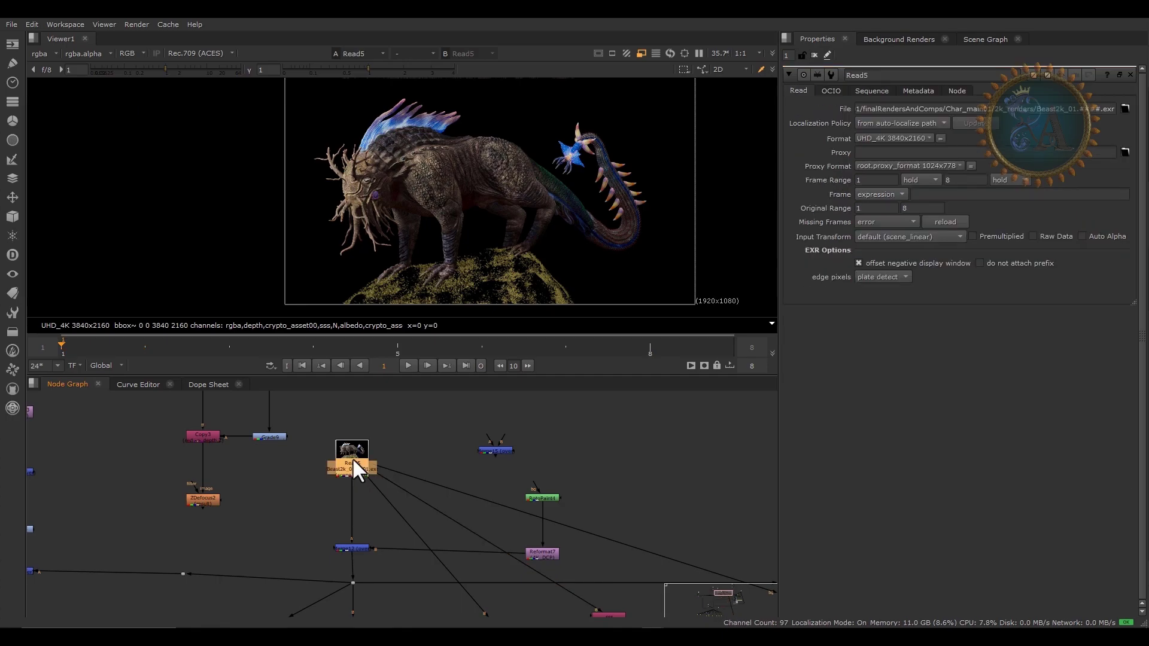
# Return to the sss shuffle node, display its pass in the viewer and open its properties
pyautogui.click(596, 508)
pyautogui.scroll(-3, 616, 497)
pyautogui.scroll(-1, 604, 496)
pyautogui.scroll(3, 580, 565)
pyautogui.moveTo(576, 559); pyautogui.dragTo(477, 520)
pyautogui.press('1')
pyautogui.scroll(1, 453, 218)
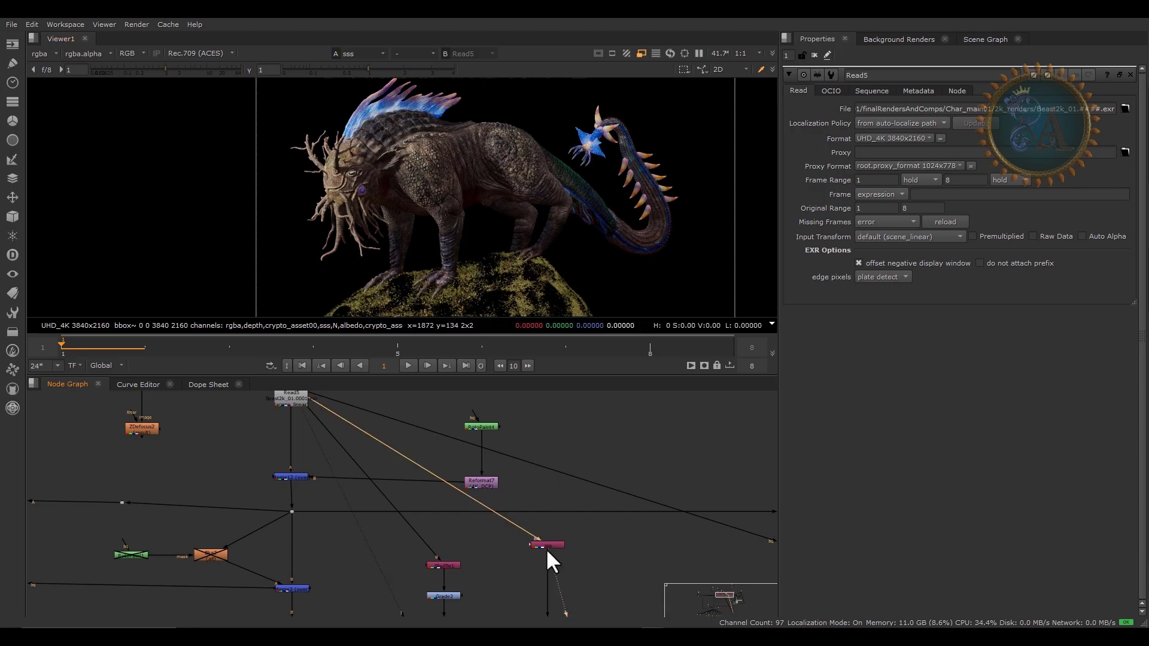
pyautogui.scroll(3, 546, 549)
pyautogui.doubleClick(561, 541)
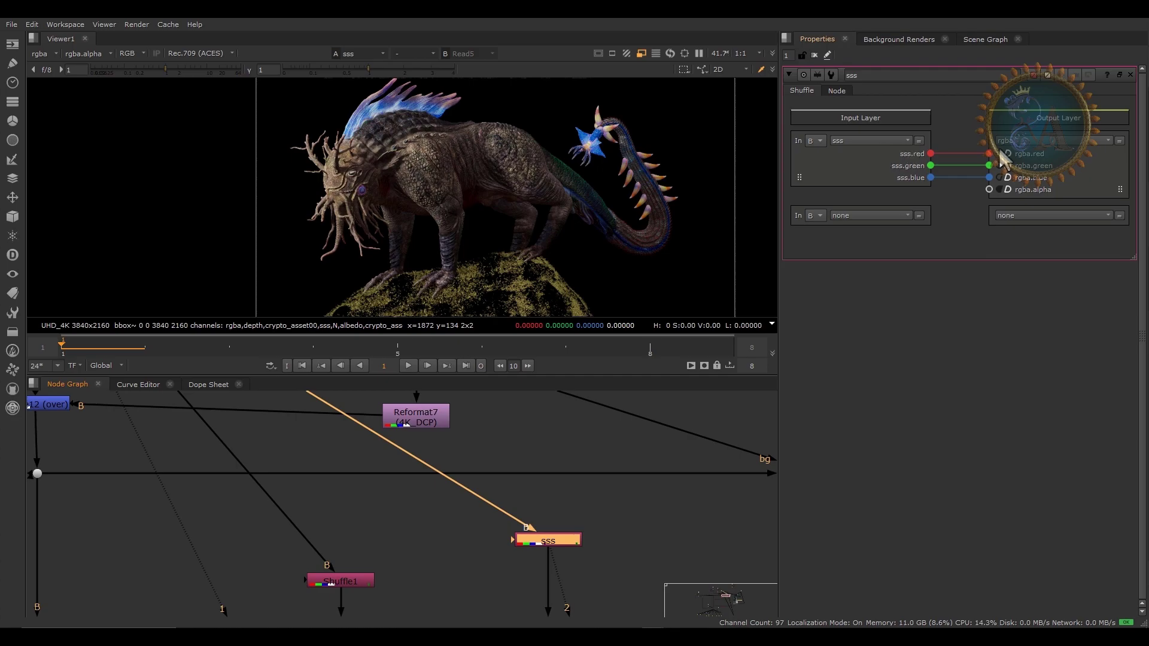
# Add a Grade node directly below the sss shuffle node
pyautogui.scroll(-3, 360, 441)
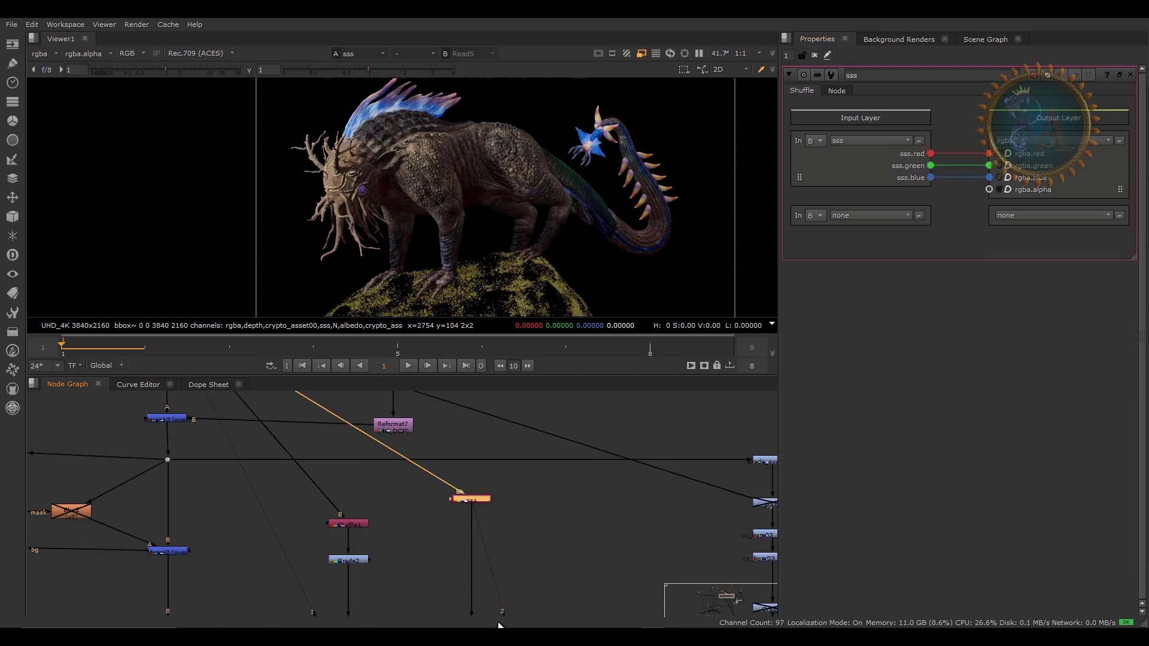
pyautogui.scroll(2, 490, 559)
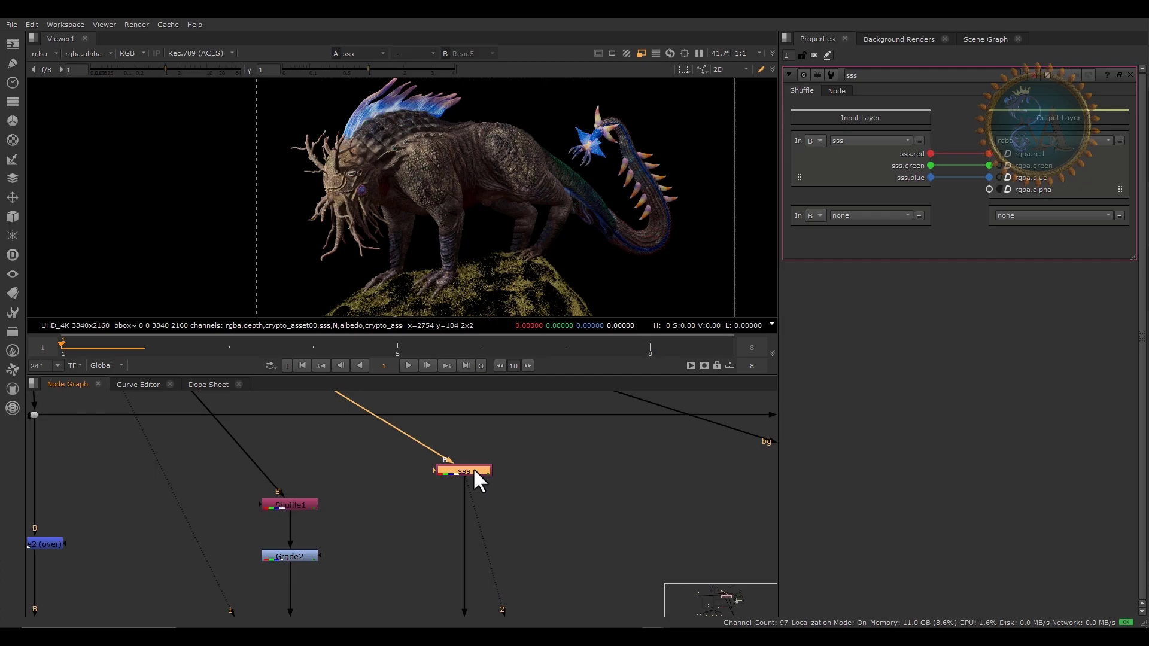
pyautogui.press('Tab')
pyautogui.write('re')
pyautogui.click(364, 479)
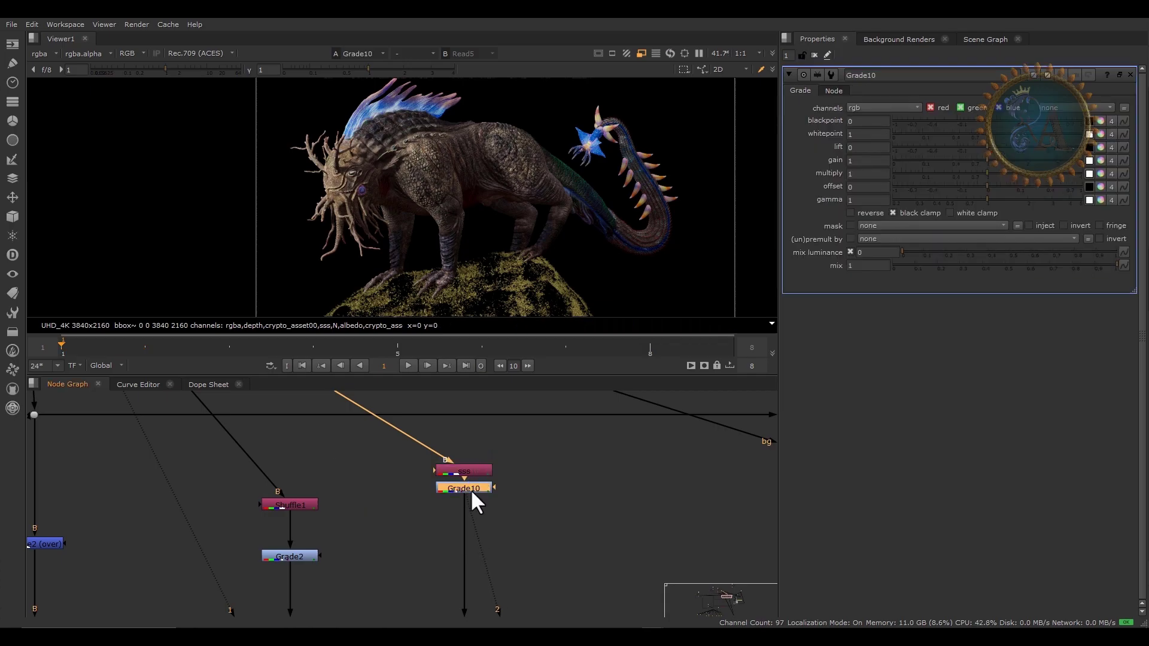
# Raise the new Grade node's blackpoint to 0.33 and check the bright areas around the creature's head
pyautogui.click(990, 118)
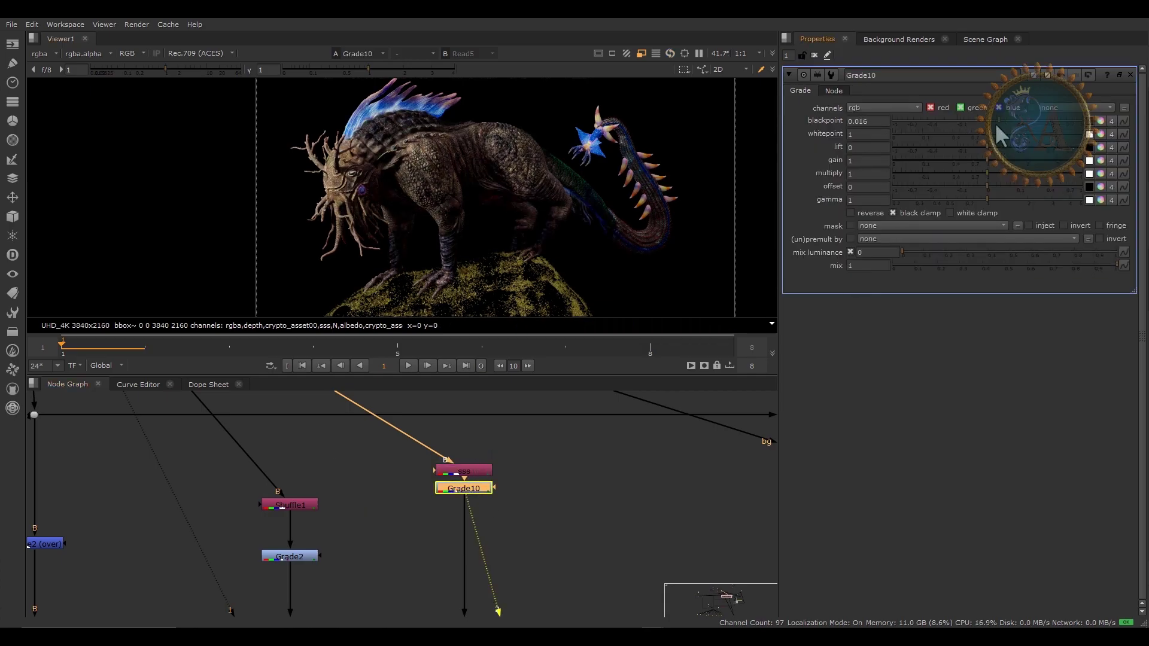
pyautogui.moveTo(1017, 124); pyautogui.dragTo(1041, 128)
pyautogui.scroll(3, 406, 203)
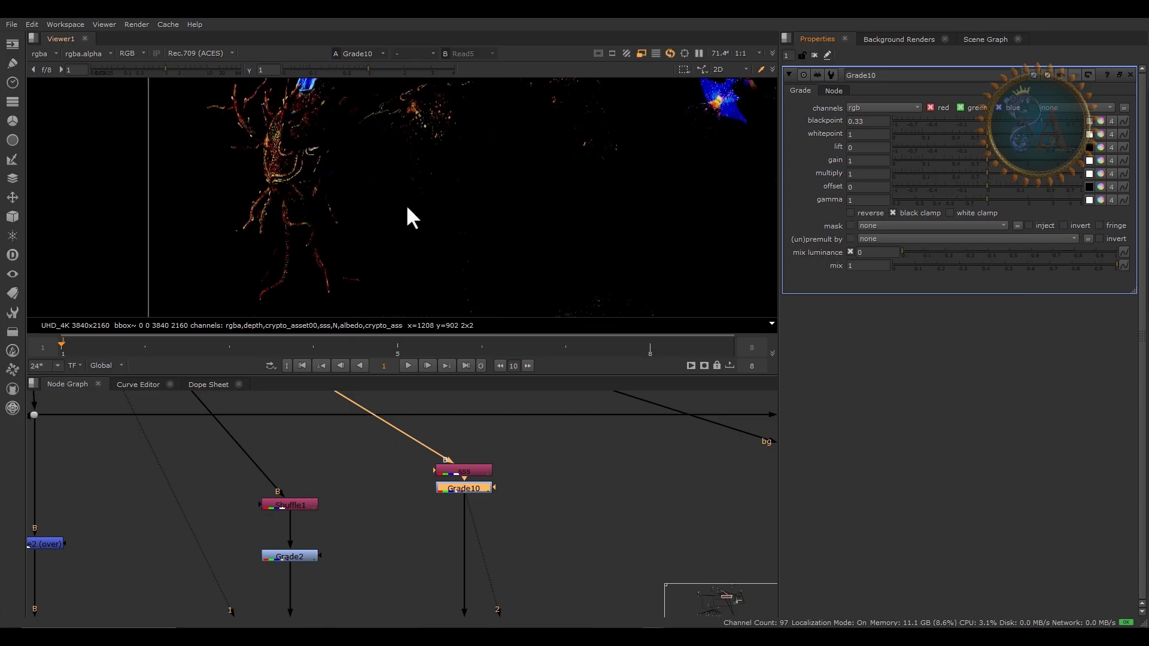
pyautogui.scroll(1, 380, 202)
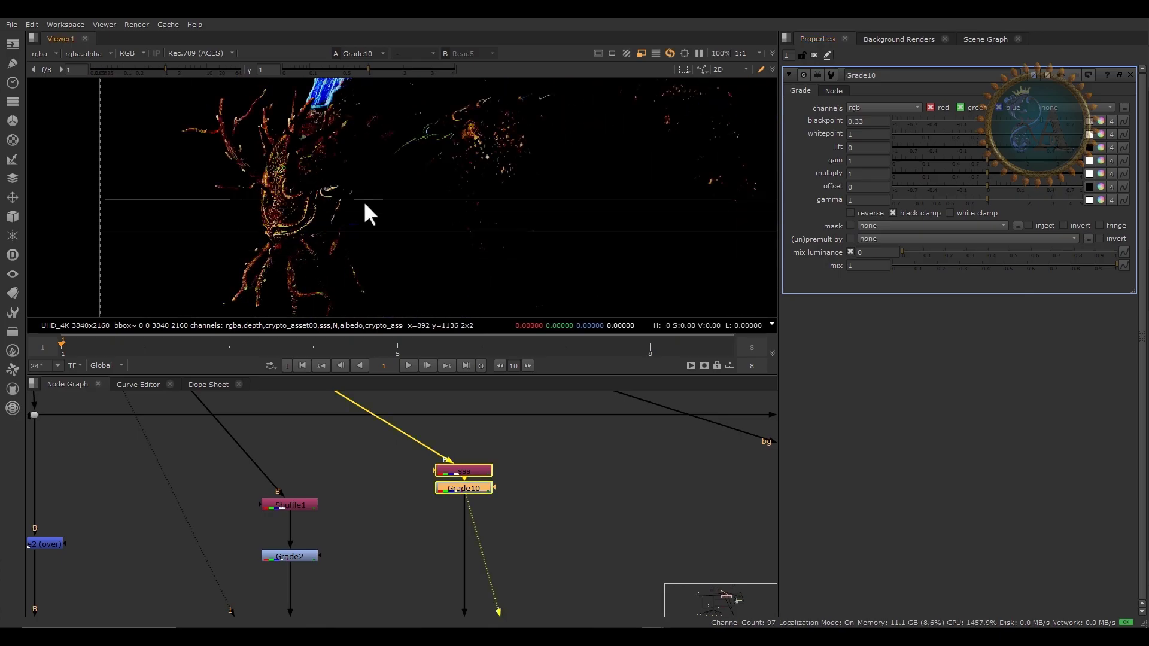
# Reduce the blackpoint of the Grade under the sss node to 0.008
pyautogui.click(552, 466)
pyautogui.press('1')
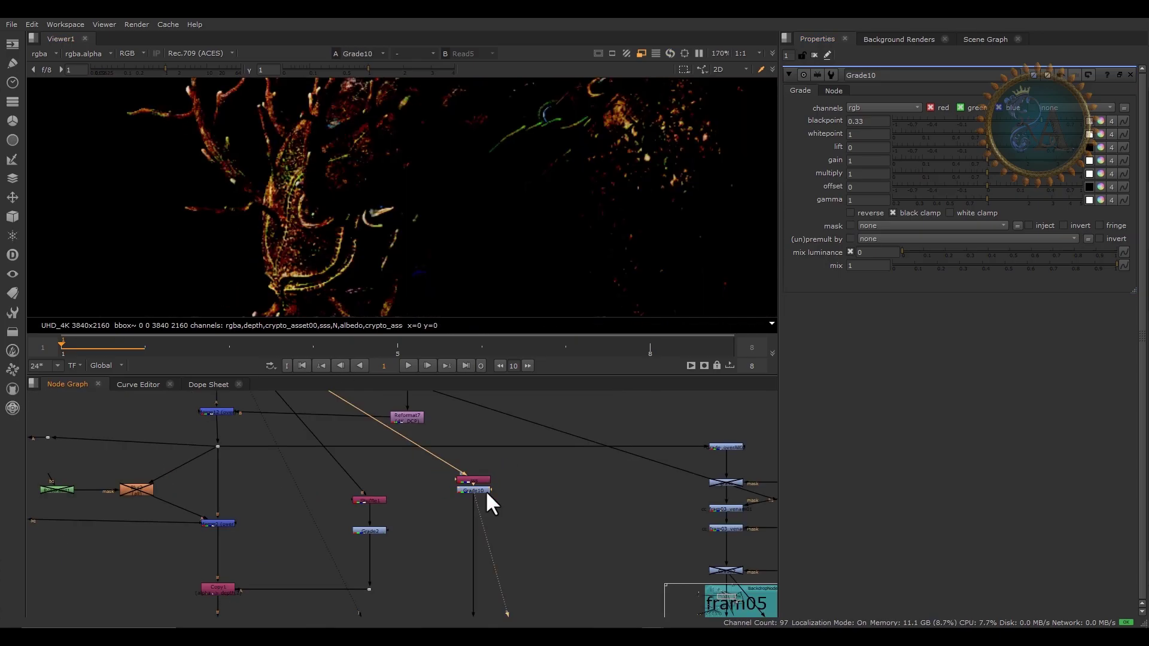
pyautogui.click(486, 491)
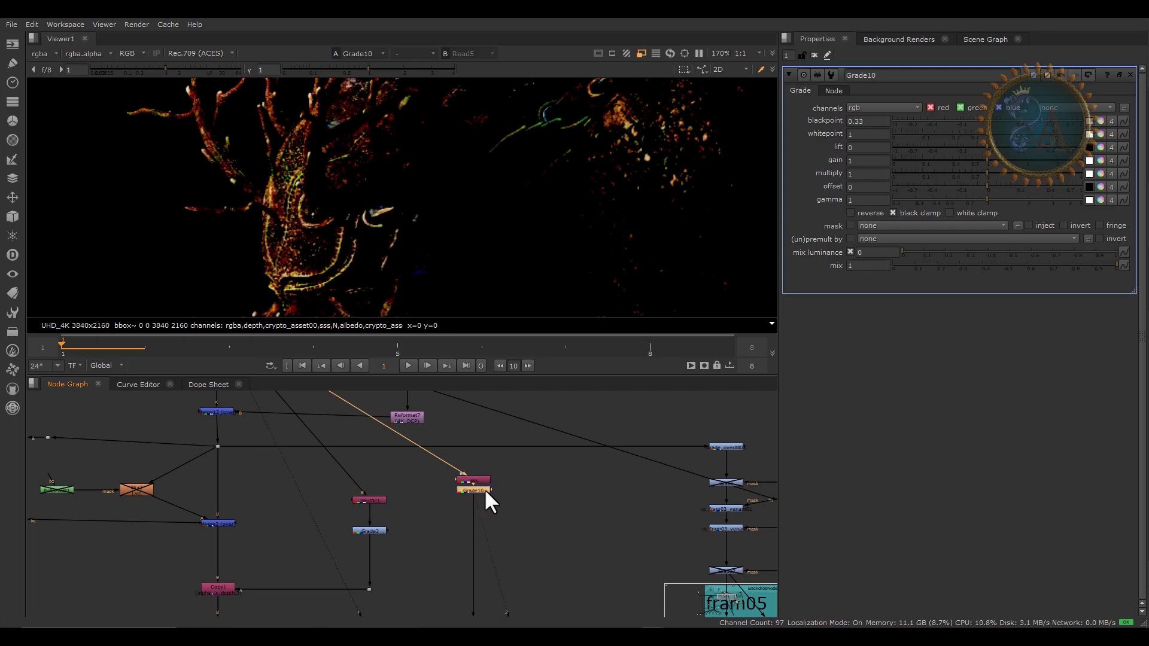
pyautogui.moveTo(1040, 121); pyautogui.dragTo(996, 123)
pyautogui.moveTo(865, 122); pyautogui.dragTo(882, 126)
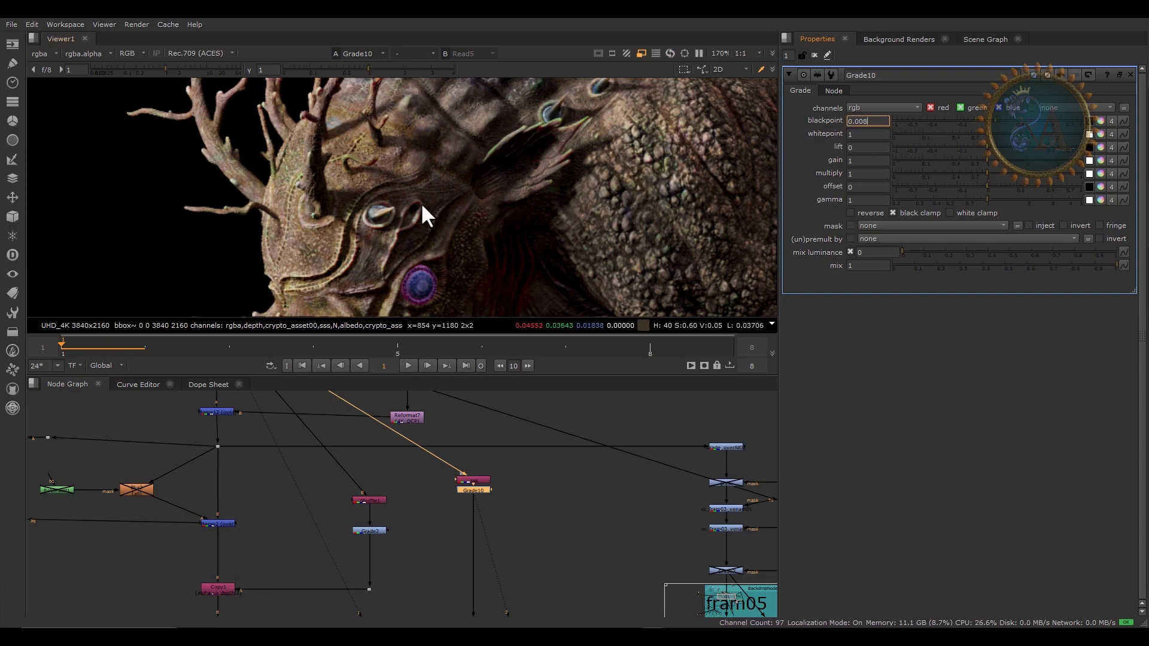
# Delete the Grade node from below the sss shuffle node
pyautogui.click(564, 530)
pyautogui.click(465, 493)
pyautogui.press('Delete')
# View the results of Grade3, the color correction beside it and Merge4 in turn on the creature's head
pyautogui.scroll(-5, 465, 491)
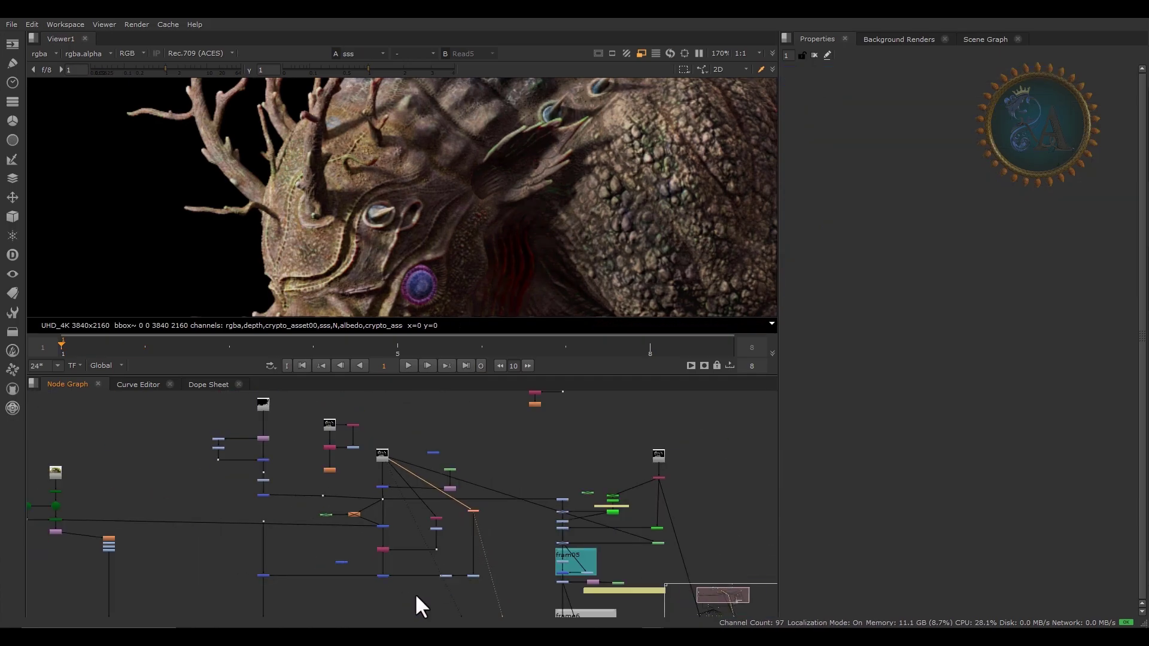
pyautogui.click(473, 575)
pyautogui.scroll(3, 347, 198)
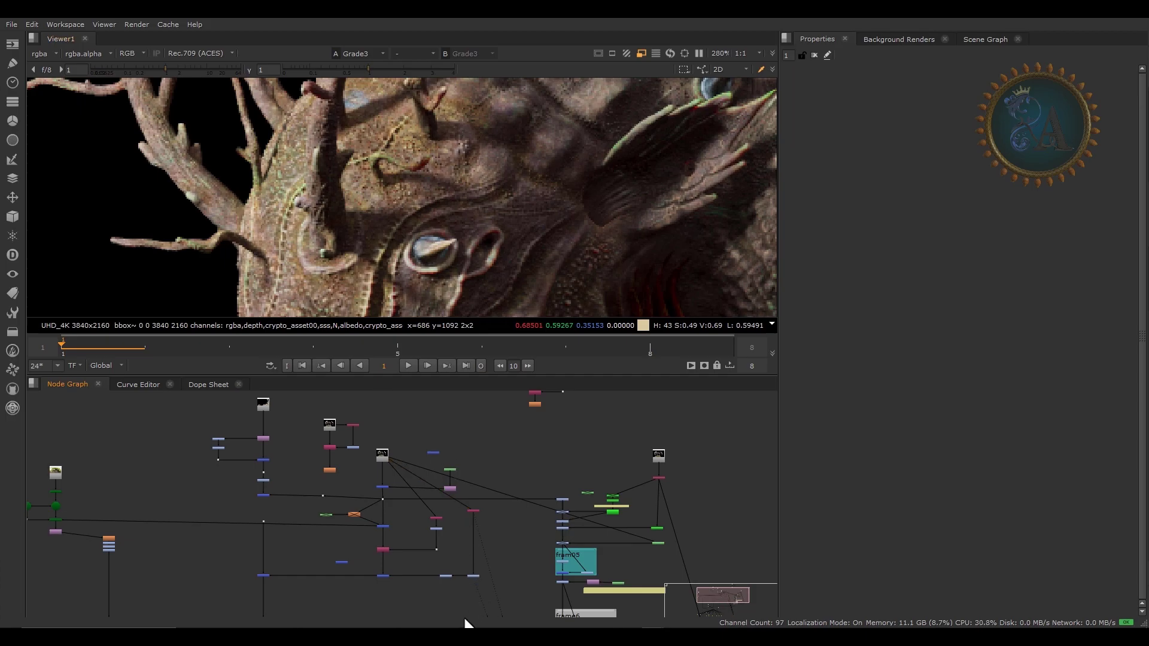
pyautogui.press('1')
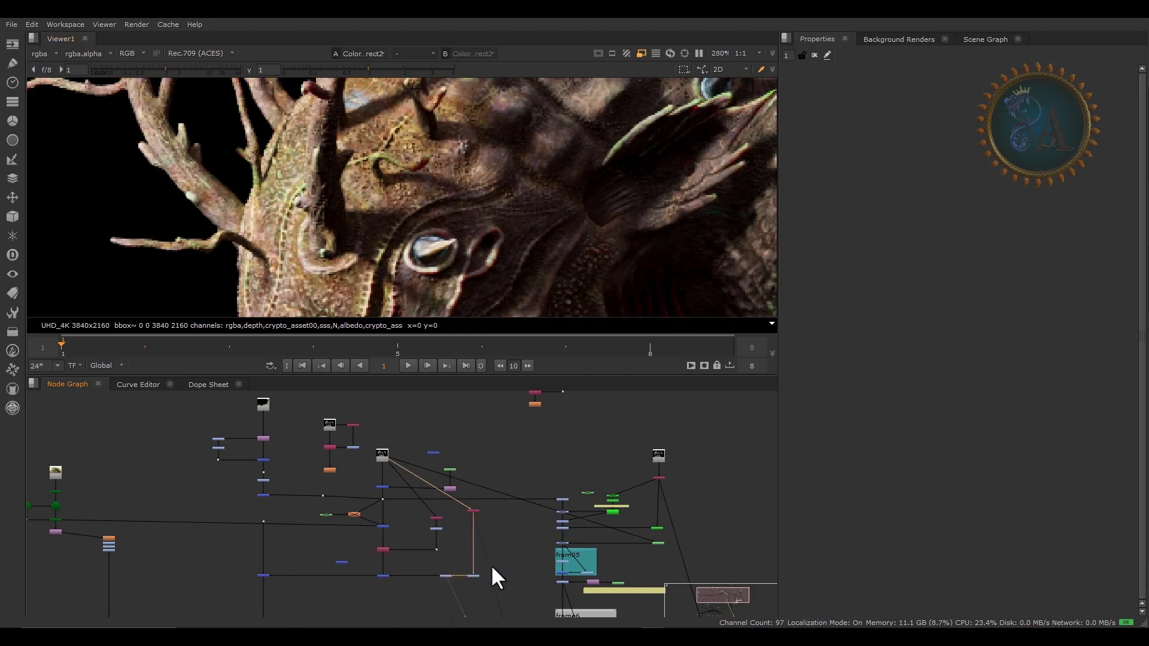
pyautogui.press('1')
pyautogui.moveTo(423, 604); pyautogui.dragTo(460, 566)
pyautogui.press('1')
pyautogui.moveTo(360, 593); pyautogui.dragTo(392, 568)
pyautogui.press('1')
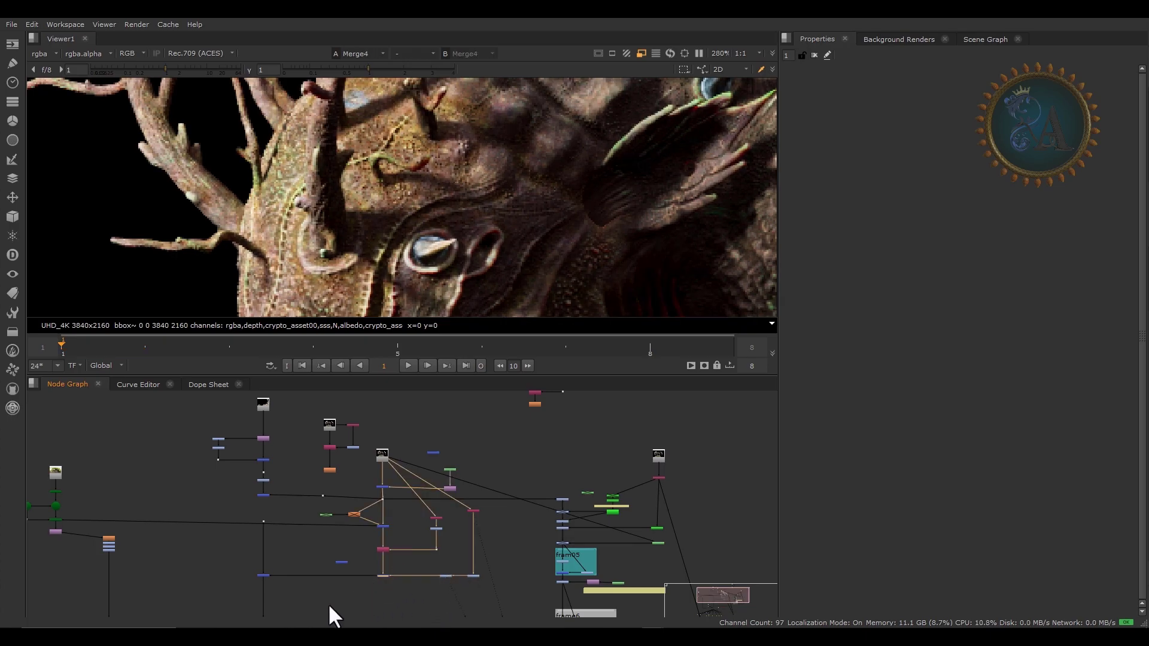
# Display the Merge7 composite in the viewer and view its whole frame
pyautogui.moveTo(269, 617); pyautogui.dragTo(321, 567, button='middle')
pyautogui.moveTo(336, 553); pyautogui.dragTo(257, 479)
pyautogui.press('1')
pyautogui.moveTo(258, 491); pyautogui.dragTo(267, 567, button='middle')
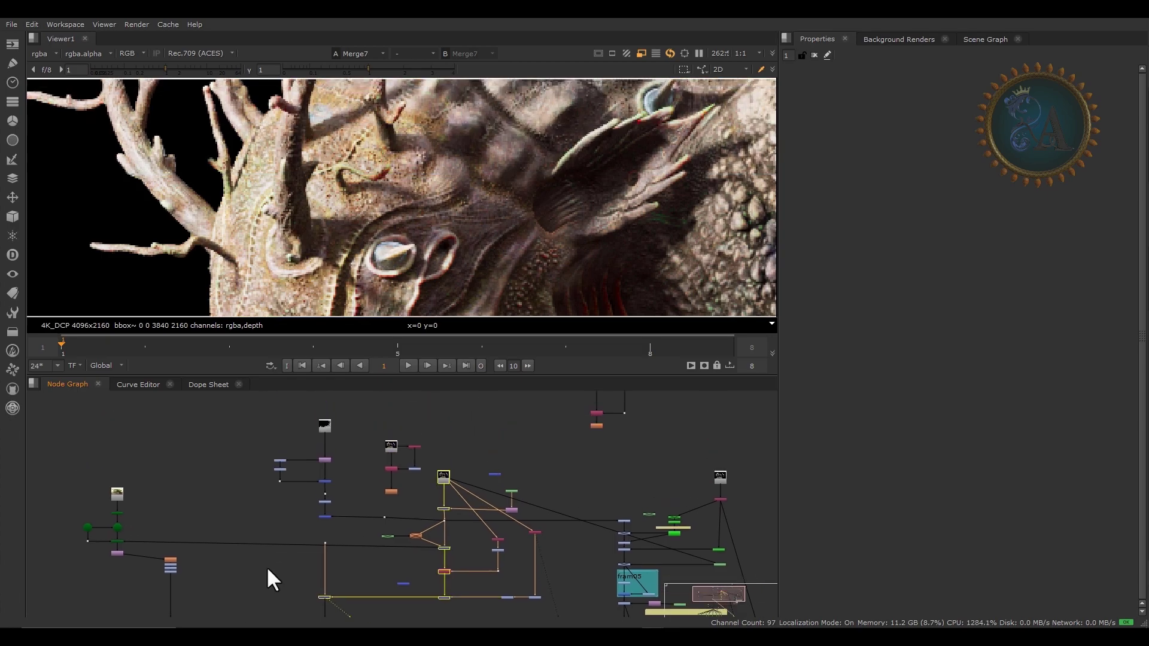
pyautogui.scroll(3, 291, 543)
pyautogui.moveTo(342, 533); pyautogui.dragTo(346, 493)
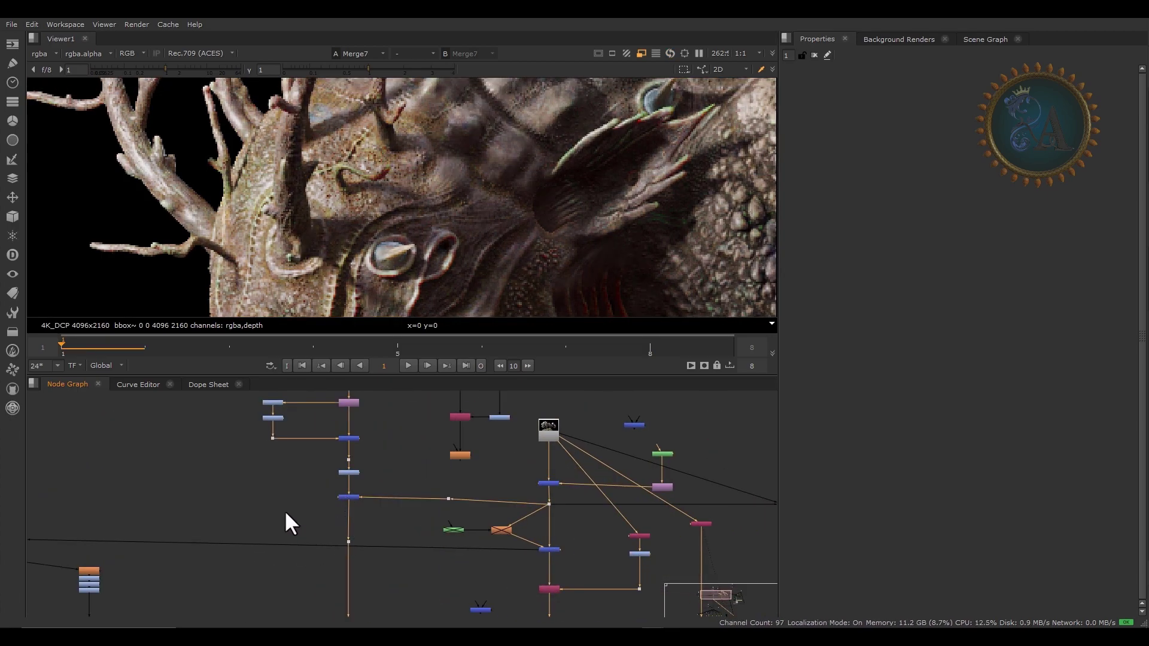
pyautogui.scroll(-4, 285, 510)
pyautogui.scroll(-8, 372, 239)
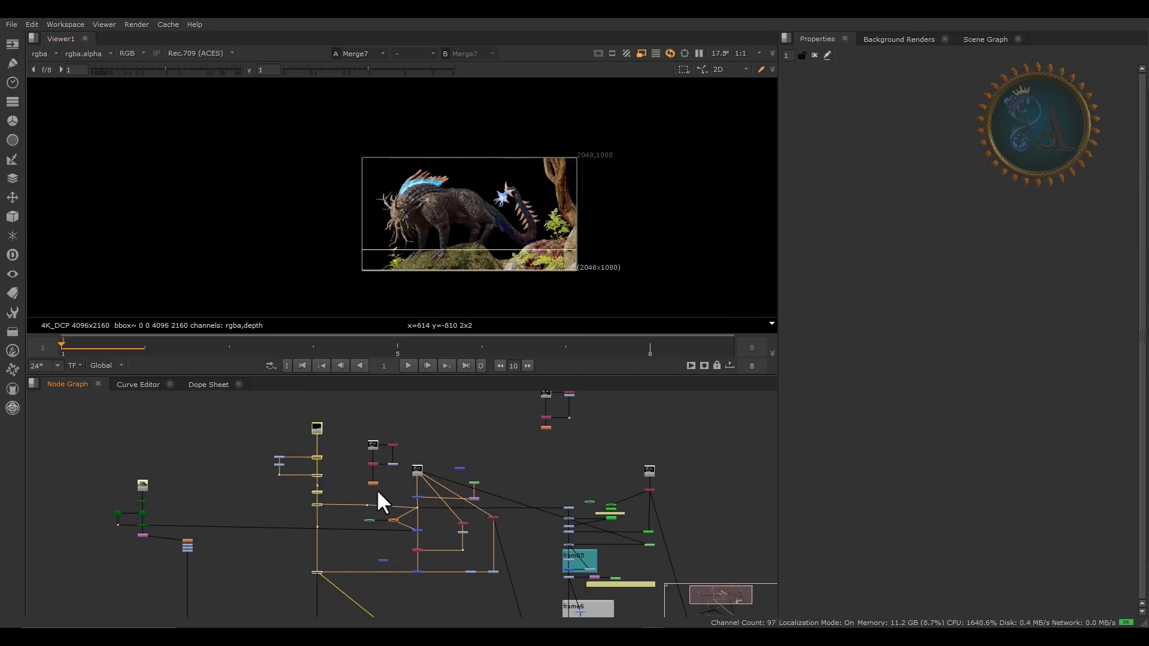
# Examine the node graph around the merge chain, as far as the branch point that feeds the grading nodes
pyautogui.scroll(2, 314, 539)
pyautogui.scroll(2, 309, 547)
pyautogui.moveTo(279, 553); pyautogui.dragTo(206, 493, button='middle')
pyautogui.moveTo(215, 493)
pyautogui.mouseDown()
pyautogui.moveTo(288, 545)
pyautogui.moveTo(311, 524)
pyautogui.mouseUp()
pyautogui.moveTo(311, 527); pyautogui.dragTo(261, 533, button='middle')
pyautogui.scroll(4, 456, 248)
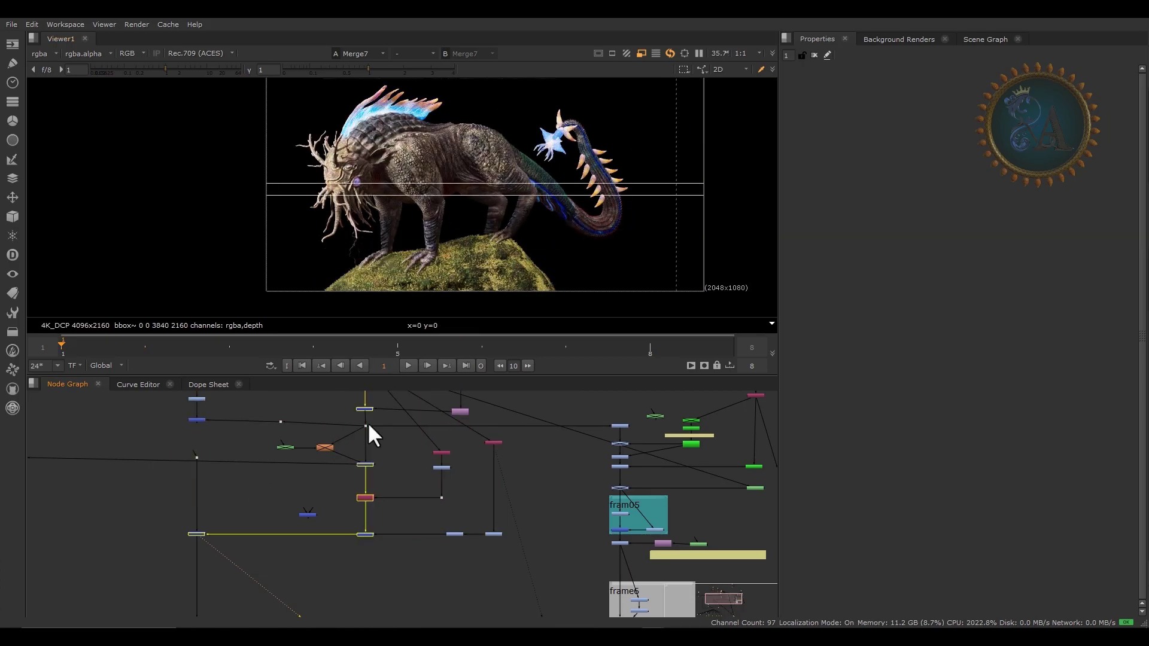
pyautogui.moveTo(516, 447); pyautogui.dragTo(330, 506, button='middle')
pyautogui.scroll(3, 332, 506)
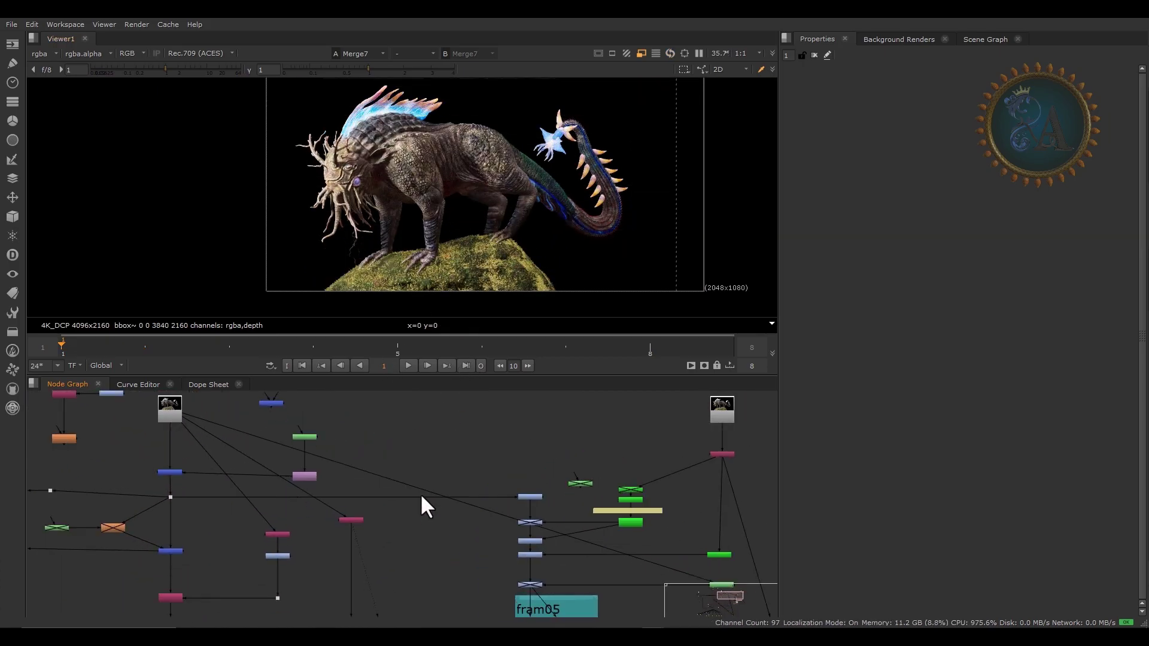
pyautogui.scroll(3, 174, 498)
pyautogui.click(169, 486)
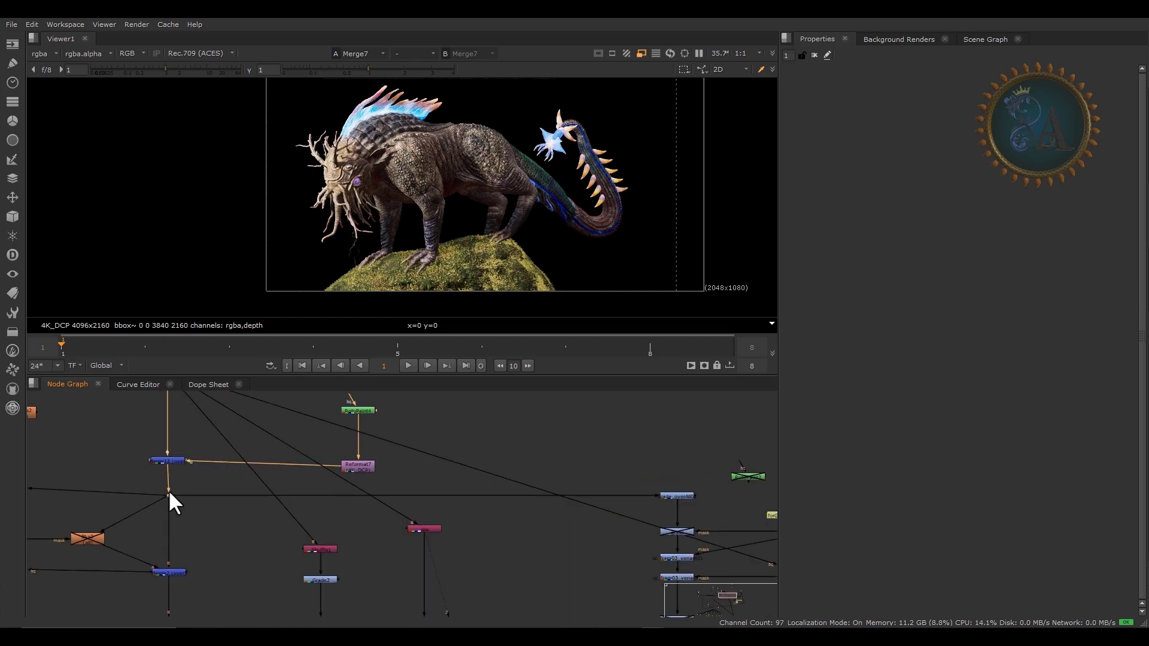
# Examine the Merge7 composite closely at the mossy rock, the tail tip and the back spines
pyautogui.scroll(6, 448, 262)
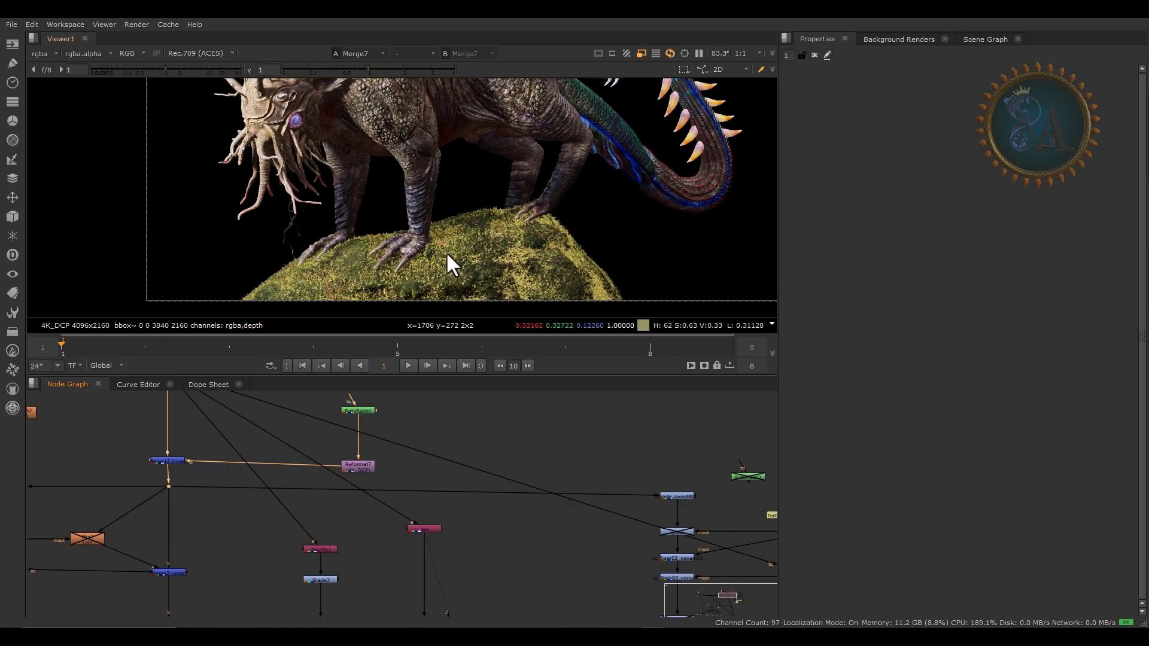
pyautogui.scroll(-6, 464, 264)
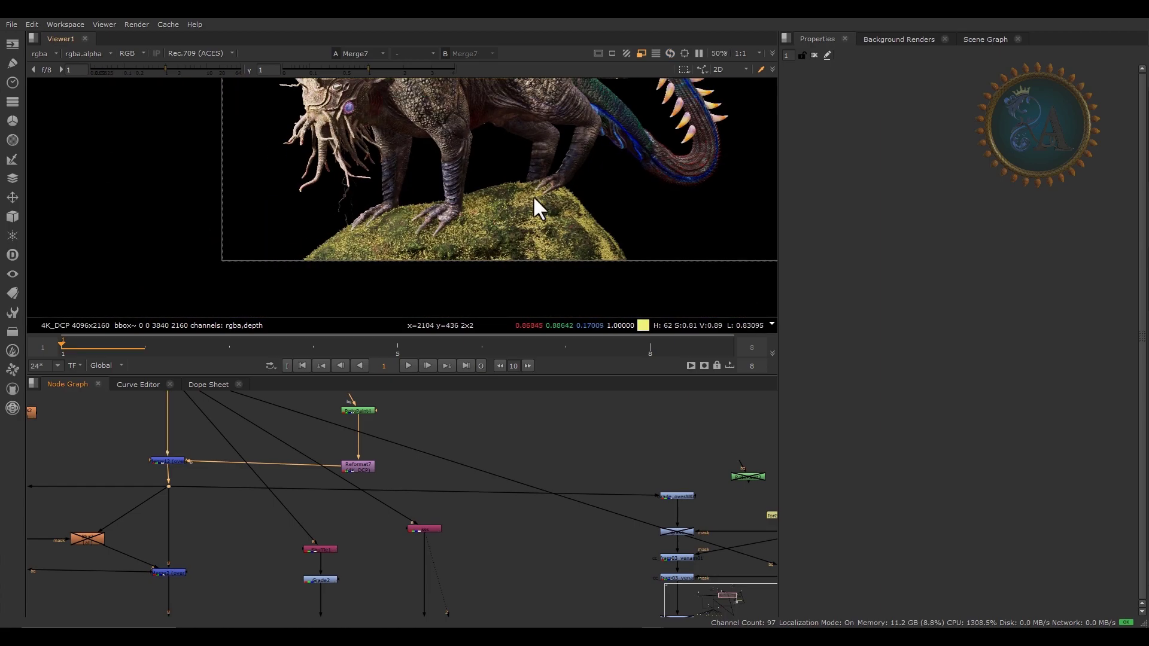
pyautogui.scroll(4, 602, 122)
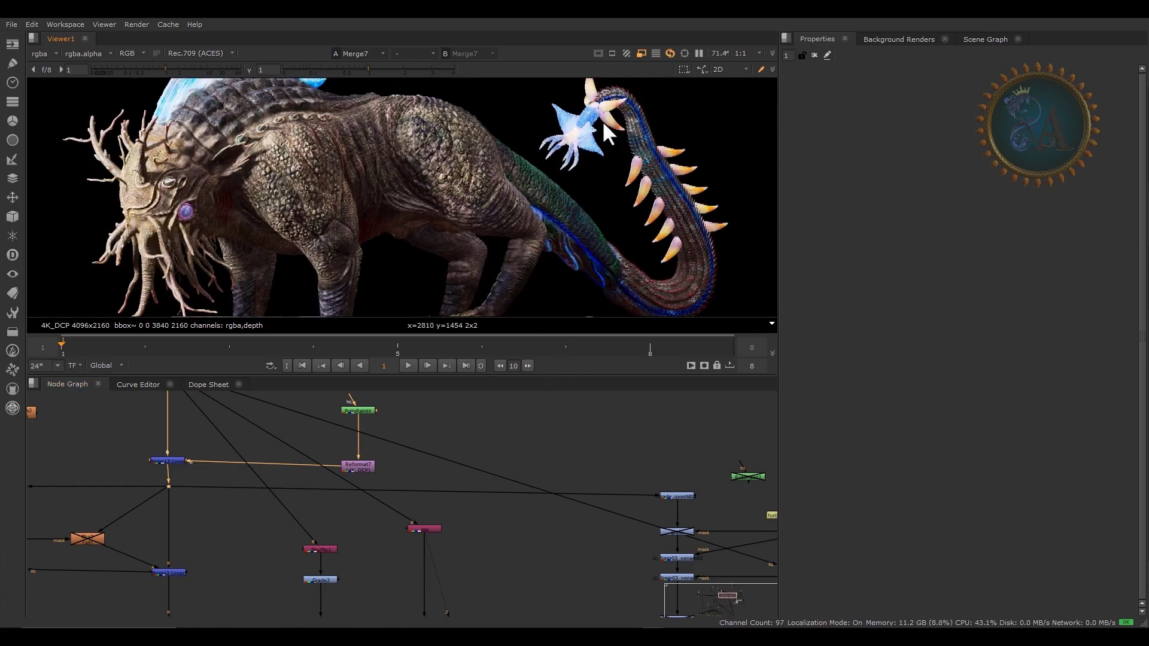
pyautogui.scroll(-3, 558, 129)
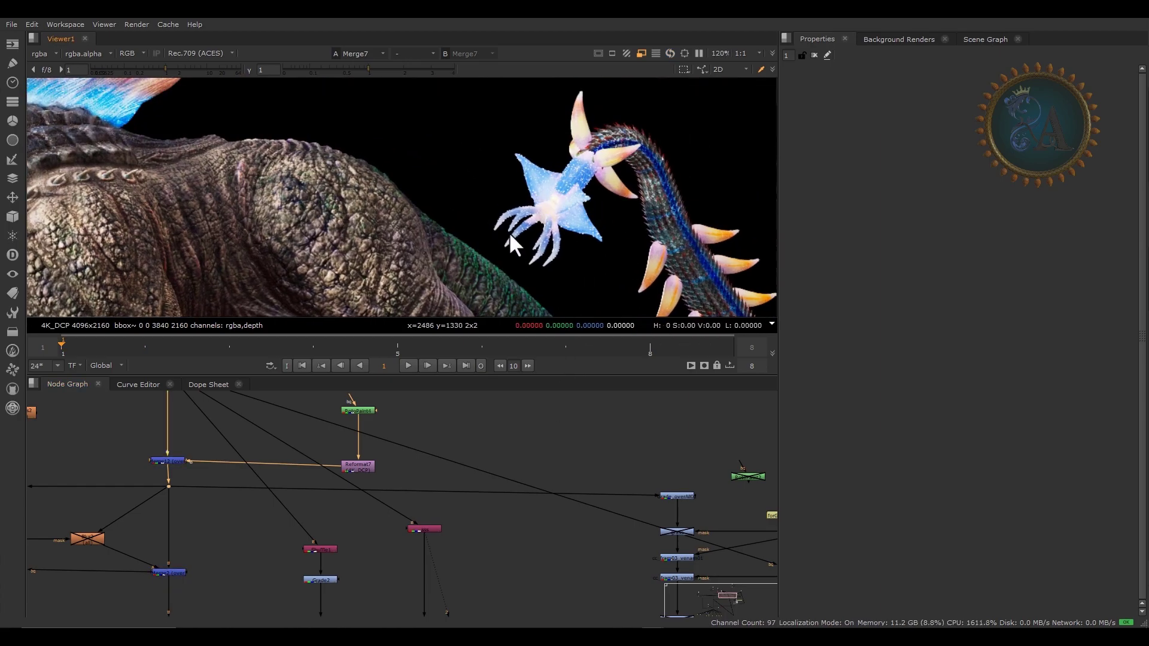
pyautogui.scroll(4, 314, 174)
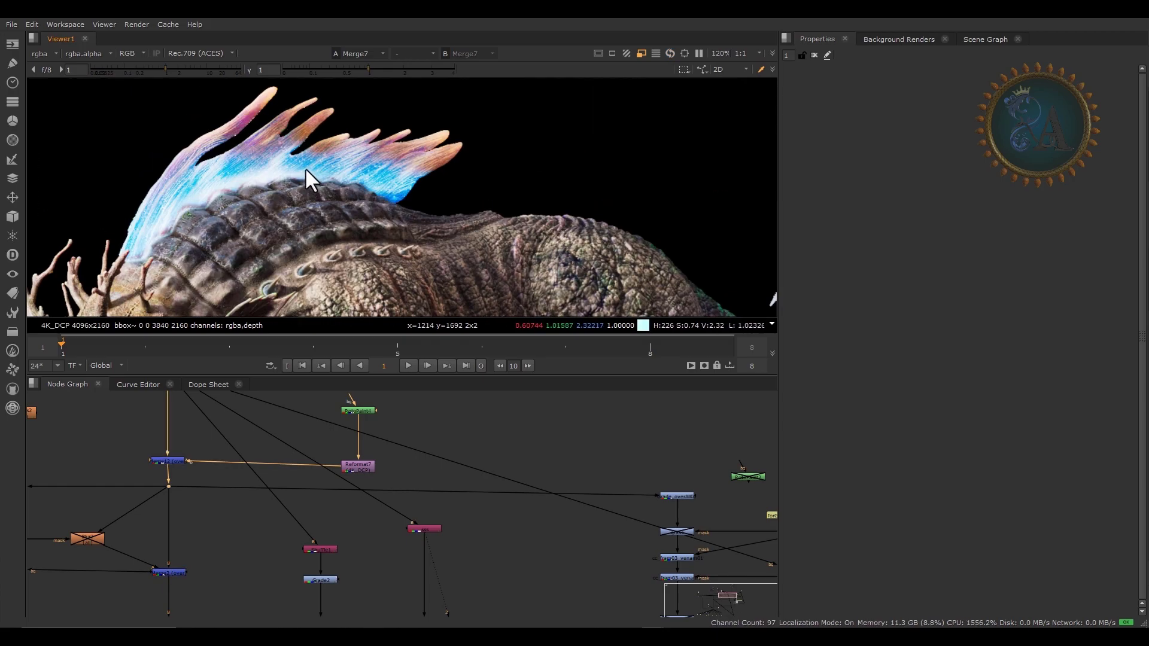
pyautogui.scroll(-5, 436, 154)
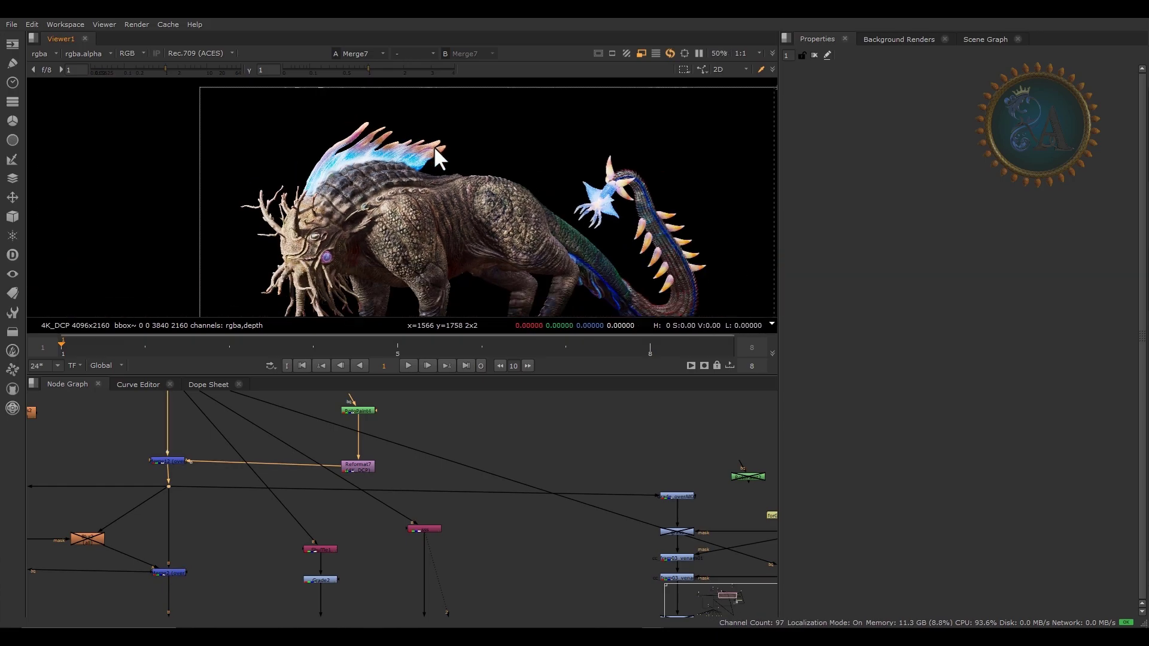
pyautogui.scroll(-1, 445, 174)
# Display the Grade_overAll01 result in the viewer and open the node's properties
pyautogui.scroll(5, 643, 468)
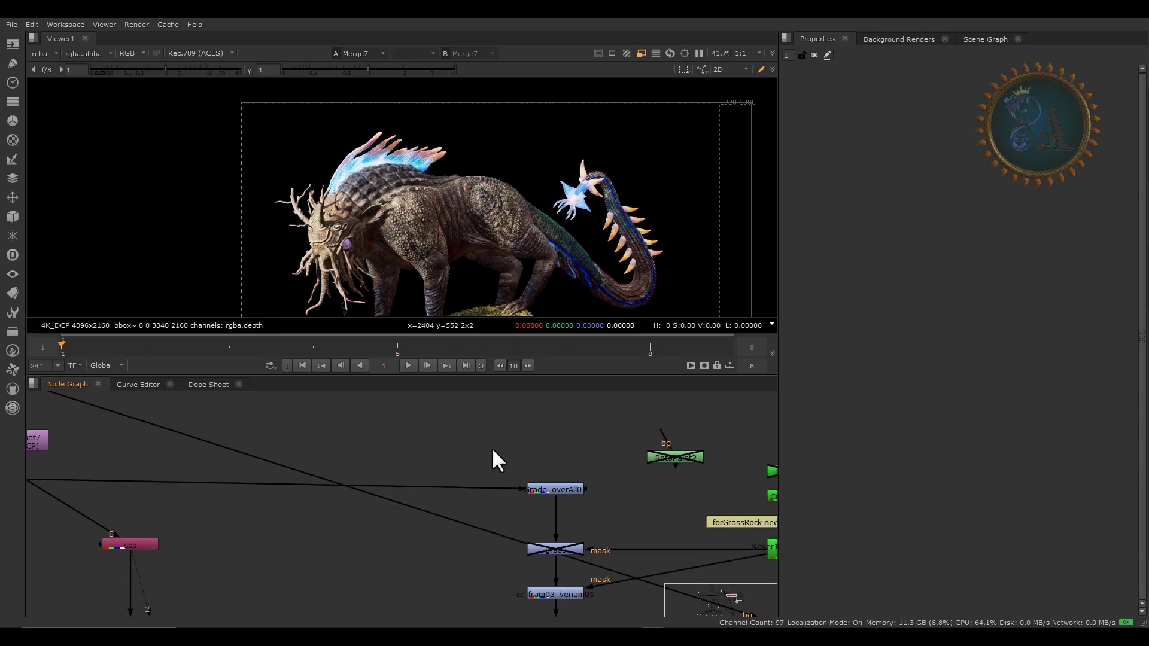
pyautogui.click(578, 495)
pyautogui.press('1')
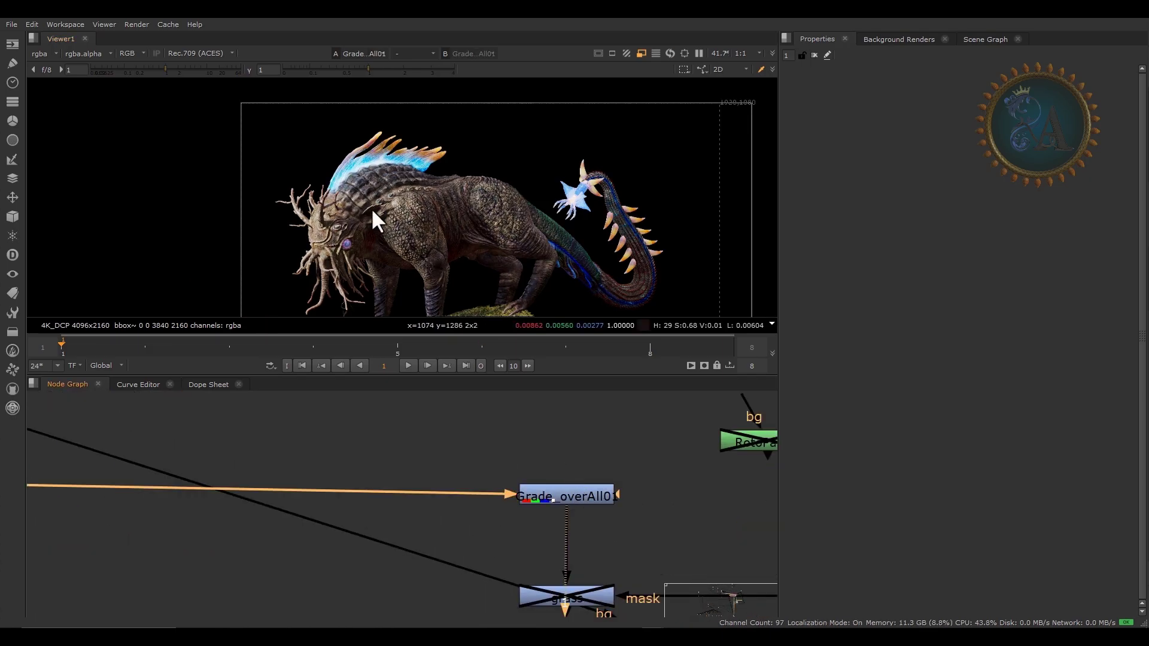
pyautogui.moveTo(624, 514); pyautogui.dragTo(522, 483, button='middle')
pyautogui.doubleClick(470, 459)
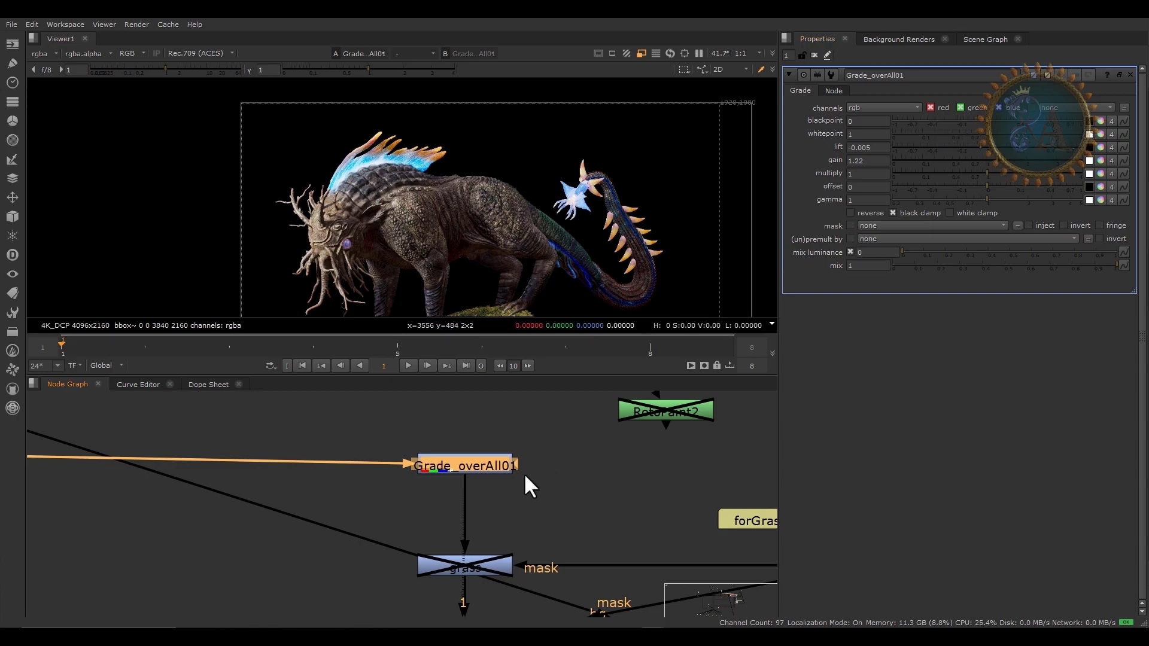
# Enable the grass grade node and toggle it off and on to compare its effect on the mossy rock
pyautogui.moveTo(499, 552); pyautogui.dragTo(462, 460, button='middle')
pyautogui.click(435, 479)
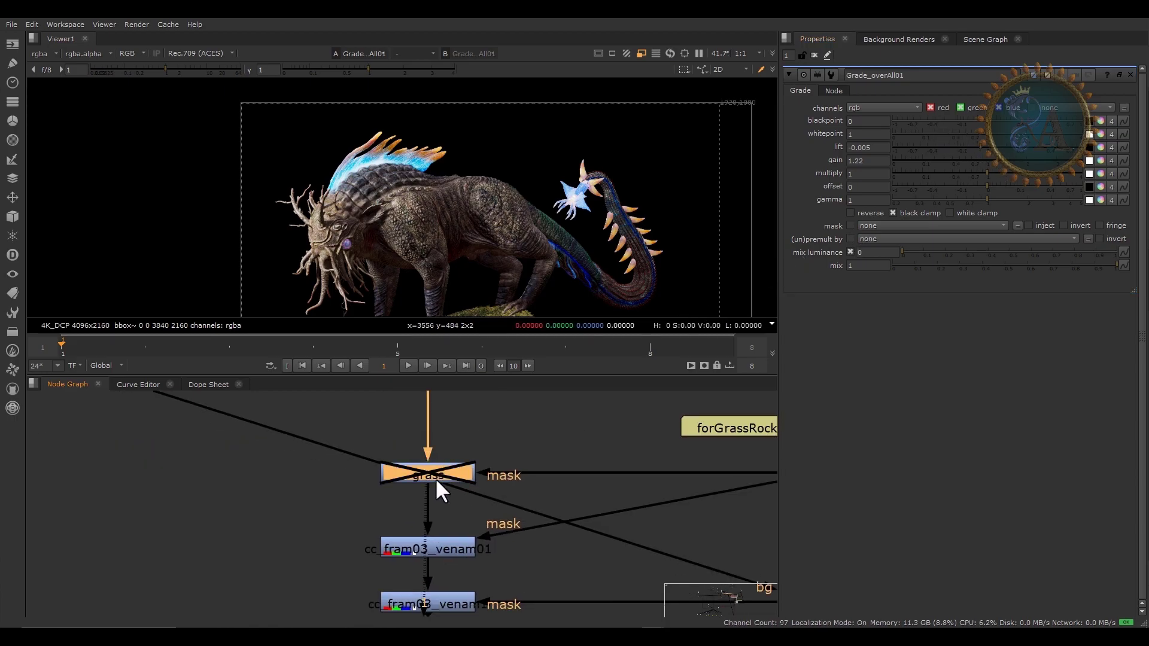
pyautogui.press('d')
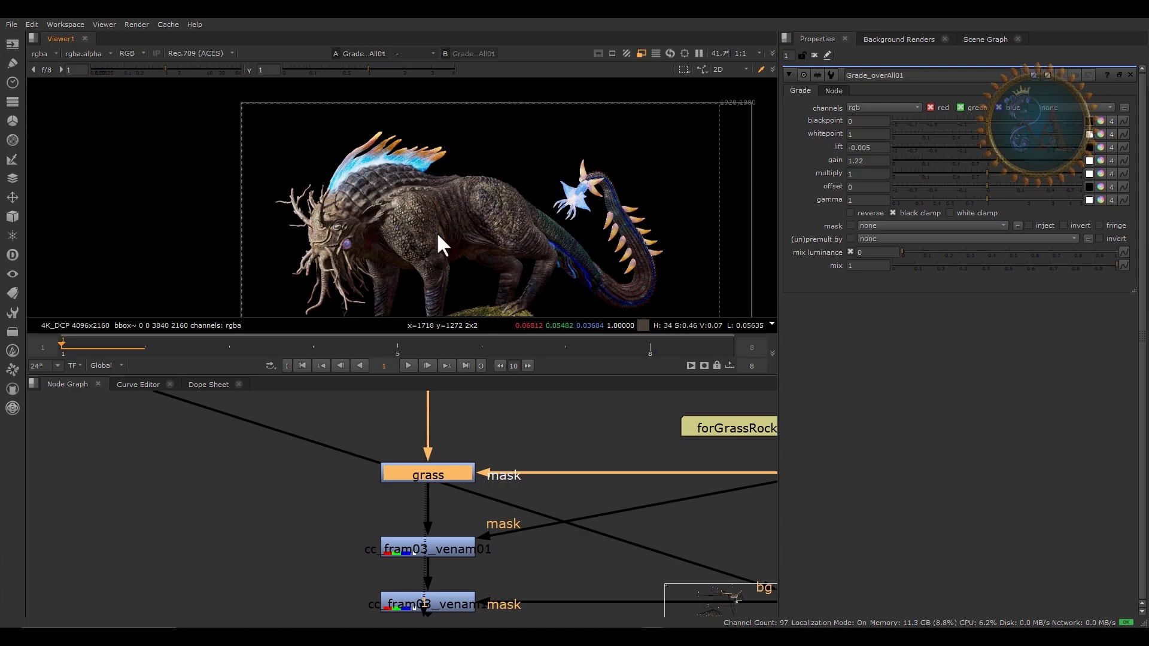
pyautogui.scroll(4, 449, 252)
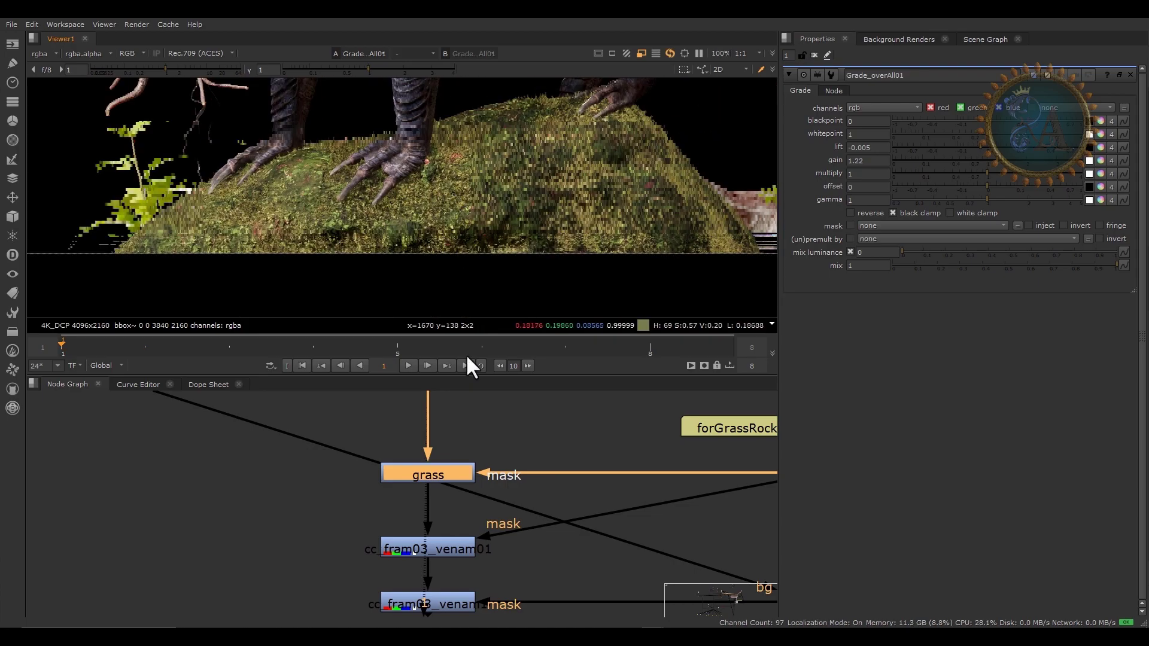
pyautogui.press('d')
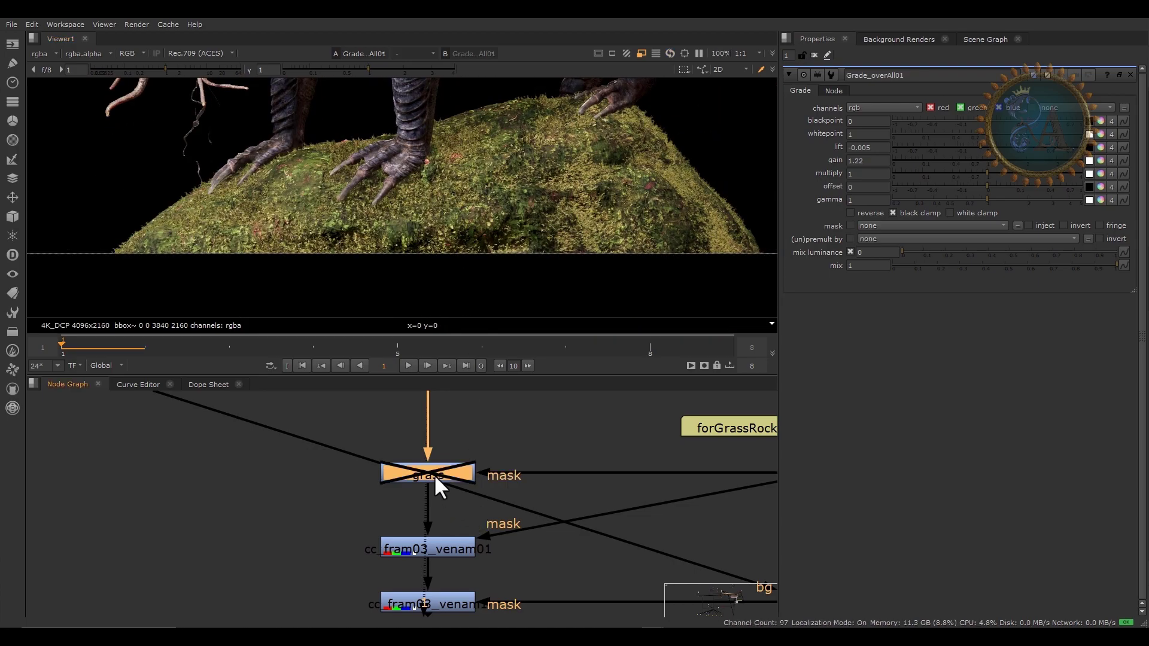
pyautogui.press('d')
pyautogui.press('d')
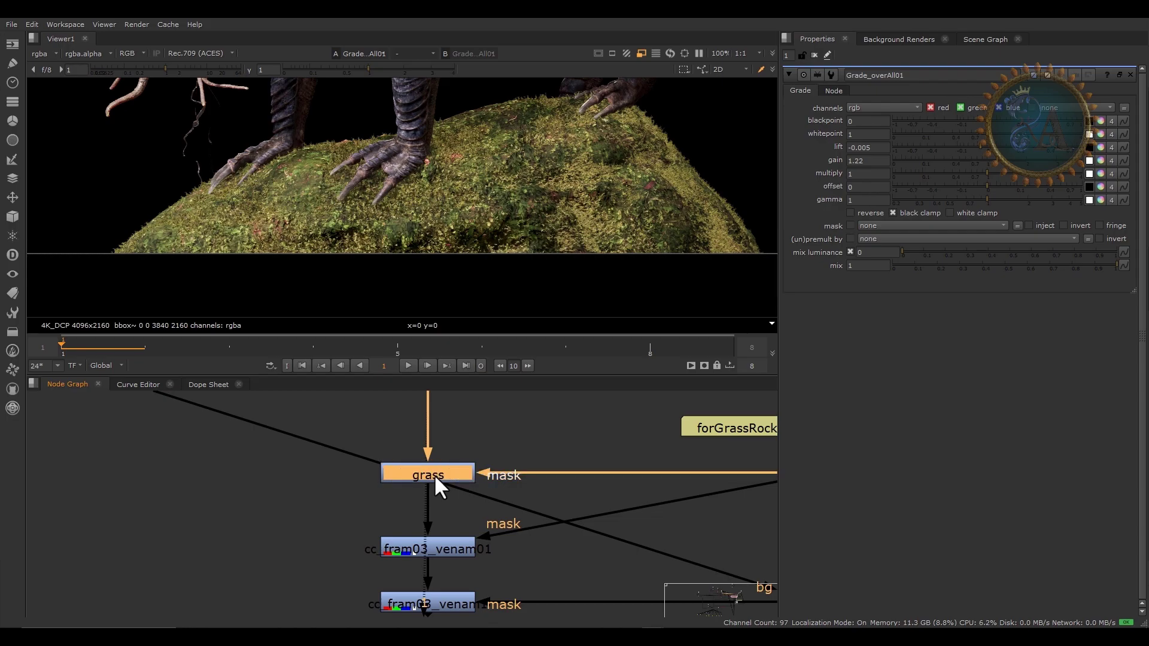
pyautogui.press('d')
# Enable the frame01 Cryptomatte node that feeds the grass mask and disable Cryptomatte1 below it
pyautogui.scroll(-5, 507, 442)
pyautogui.moveTo(556, 442); pyautogui.dragTo(450, 529, button='middle')
pyautogui.scroll(2, 545, 476)
pyautogui.click(526, 497)
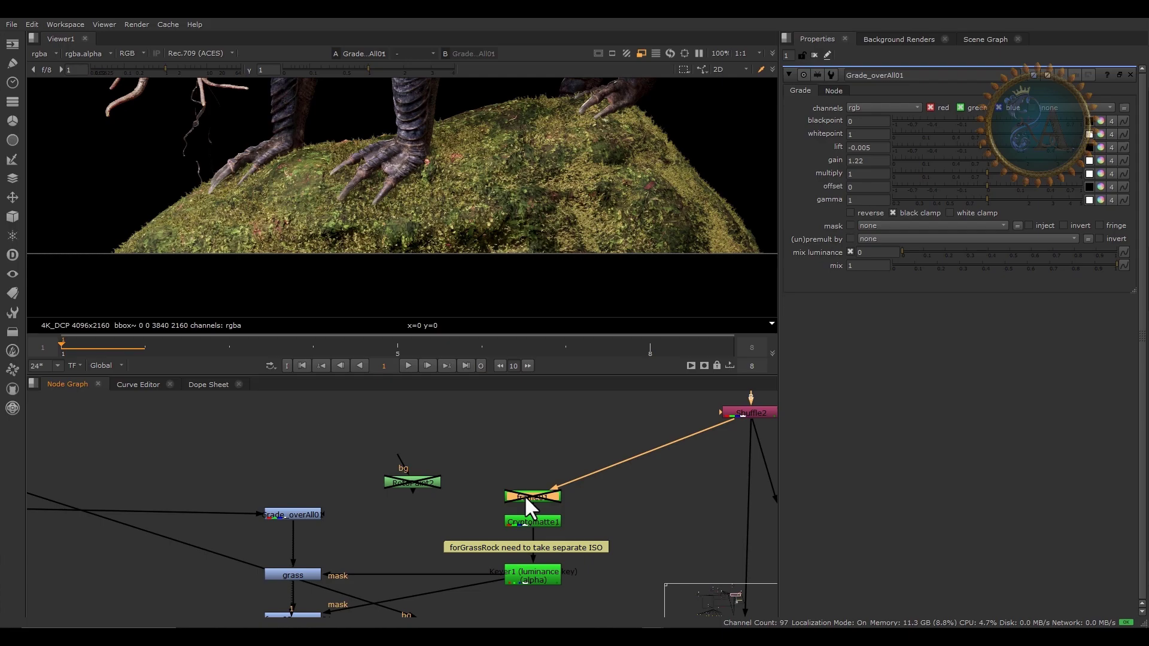
pyautogui.moveTo(529, 443); pyautogui.dragTo(389, 449, button='middle')
pyautogui.click(408, 528)
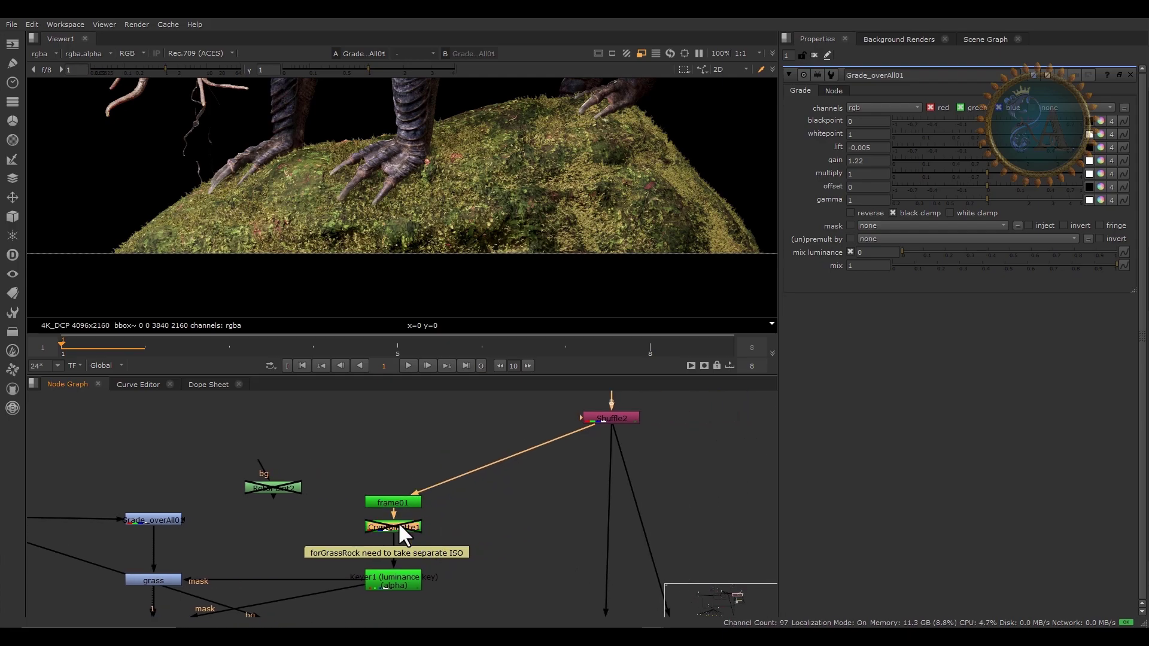
pyautogui.press('d')
# Open the properties of frame01 and display its matte preview in the viewer, close up on the grassy rock's edge
pyautogui.scroll(3, 398, 522)
pyautogui.click(389, 503)
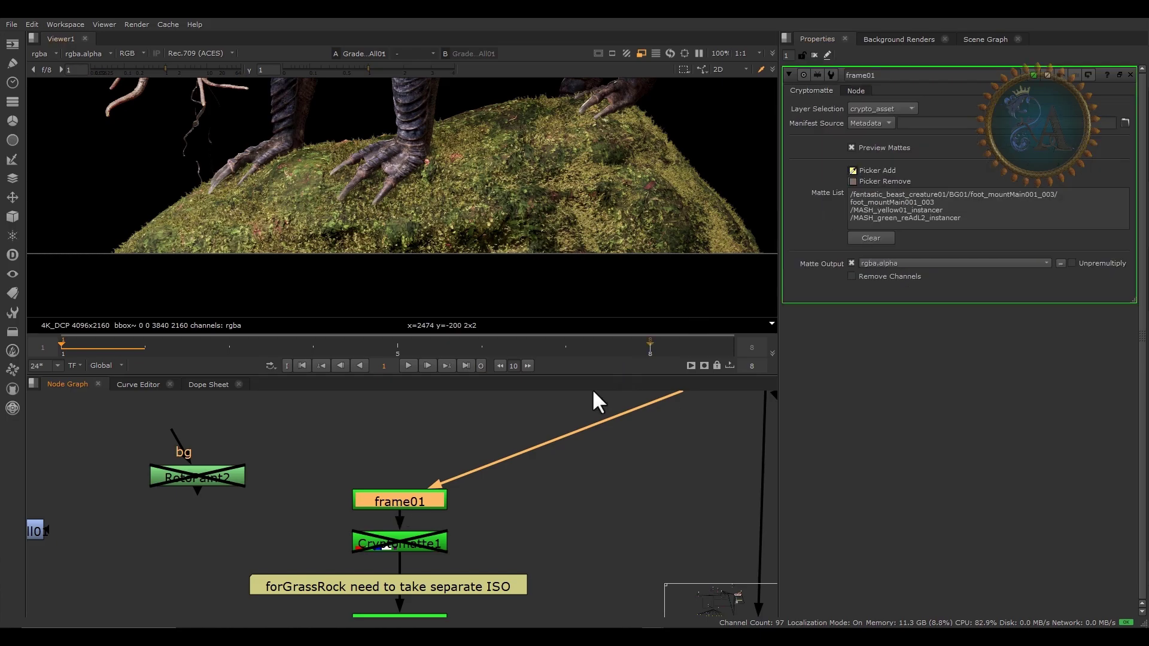
pyautogui.moveTo(591, 476); pyautogui.dragTo(488, 511, button='middle')
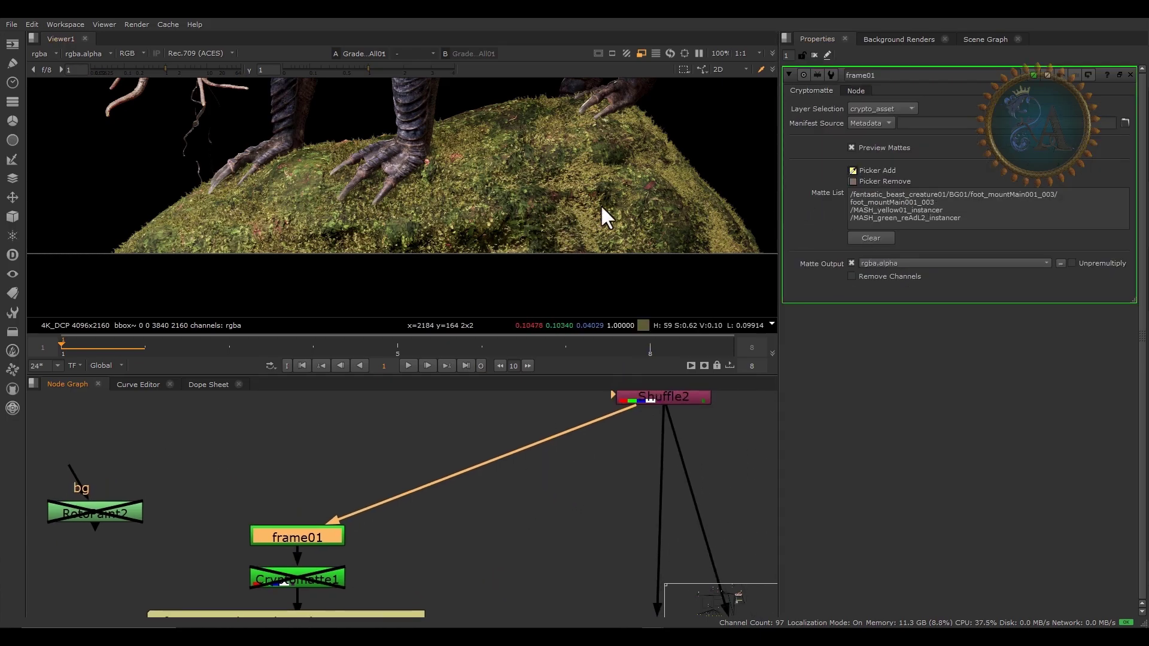
pyautogui.moveTo(383, 557); pyautogui.dragTo(231, 500)
pyautogui.press('1')
pyautogui.scroll(3, 350, 264)
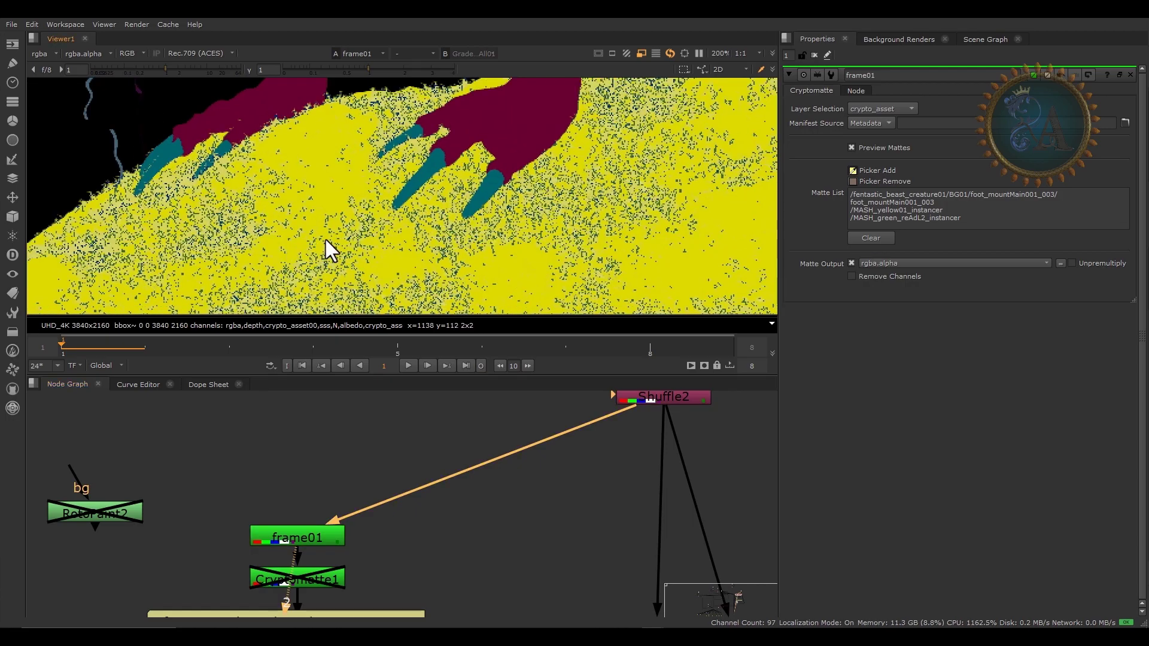
pyautogui.scroll(2, 346, 200)
pyautogui.scroll(2, 143, 244)
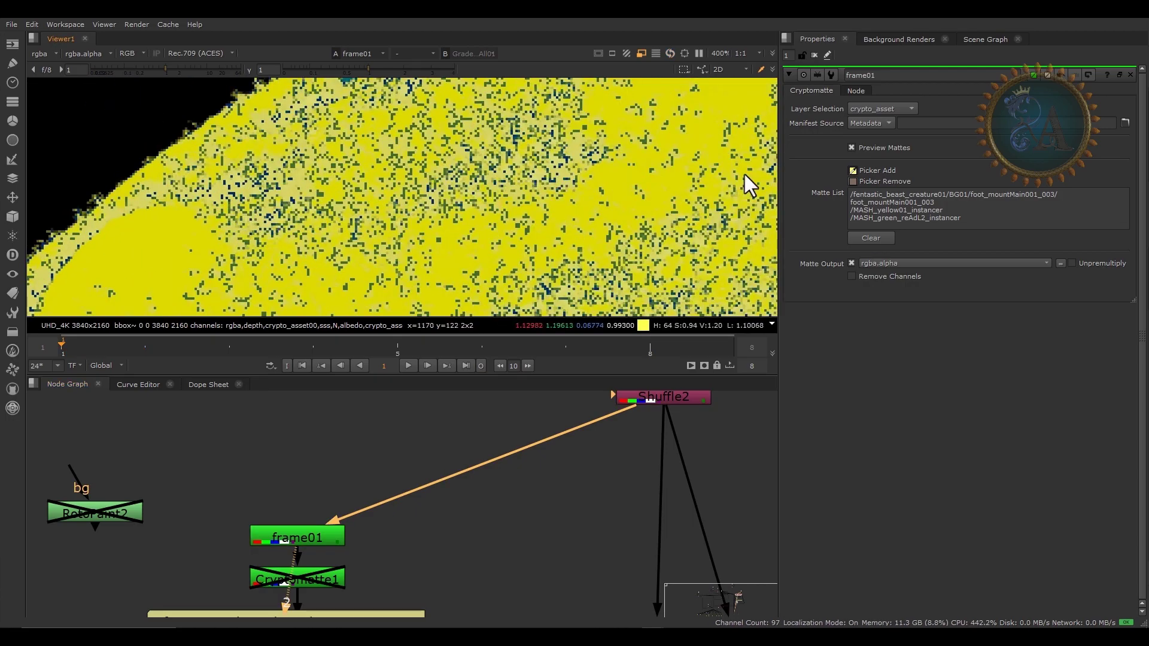
# Clear frame01's matte list and pick the /MASH_green_reAdL2_instancer and foot_mountMain001_003 mattes one at a time
pyautogui.click(853, 171)
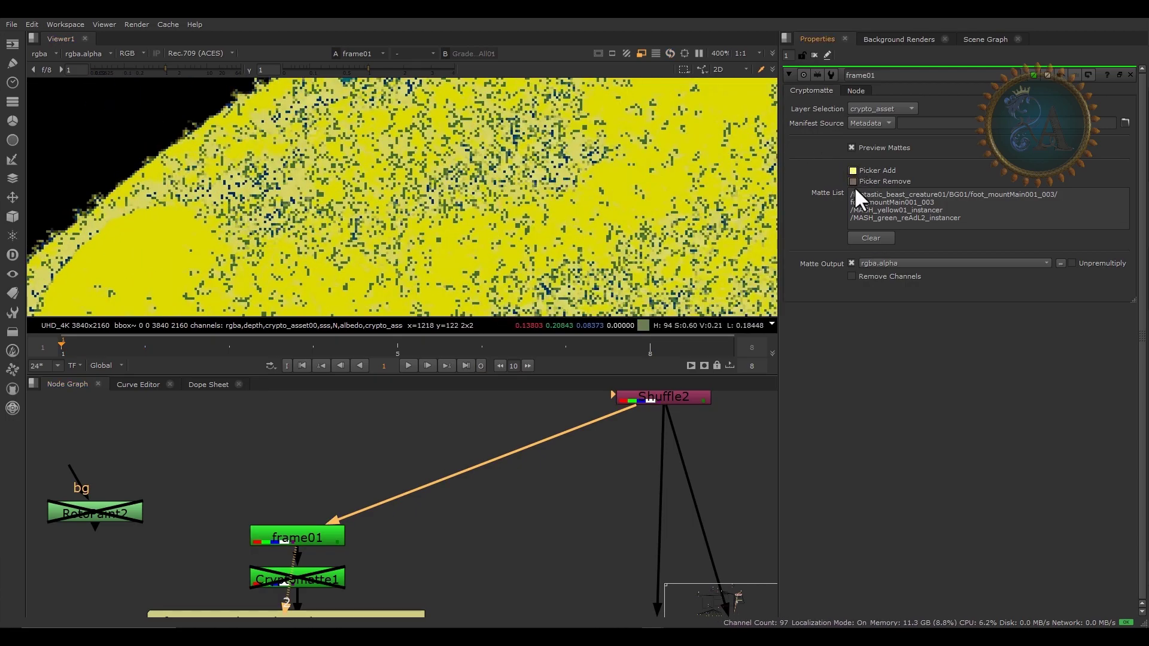
pyautogui.keyDown('ctrl'); pyautogui.keyDown('shift'); pyautogui.moveTo(199, 192); pyautogui.dragTo(331, 259); pyautogui.keyUp('shift'); pyautogui.keyUp('ctrl')
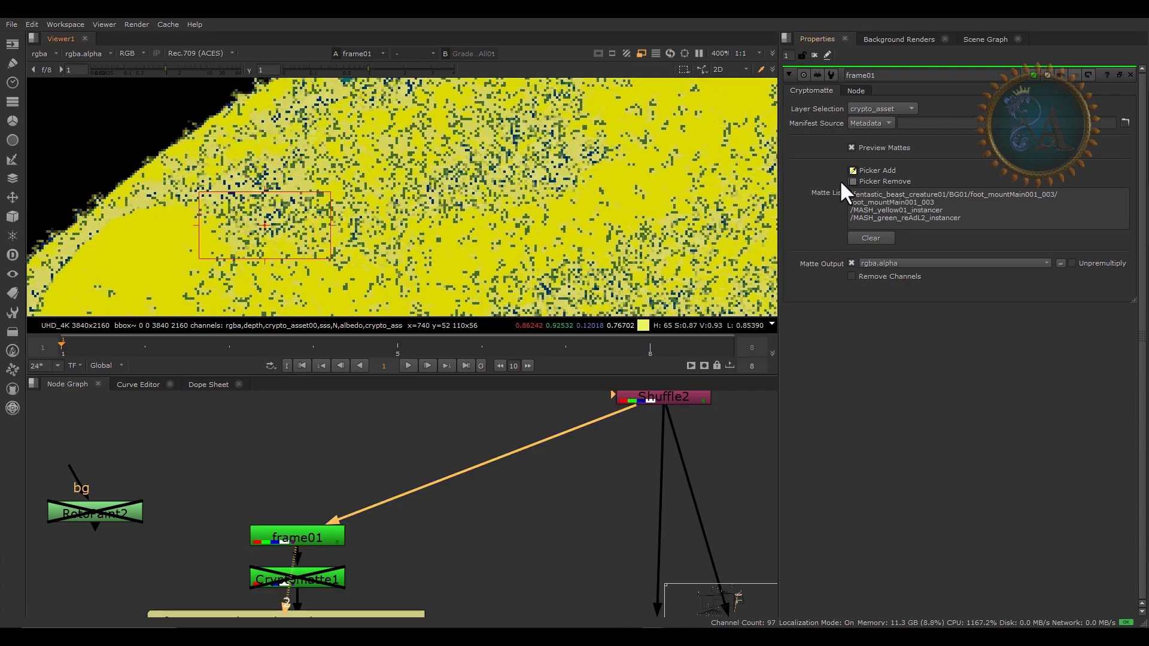
pyautogui.click(870, 238)
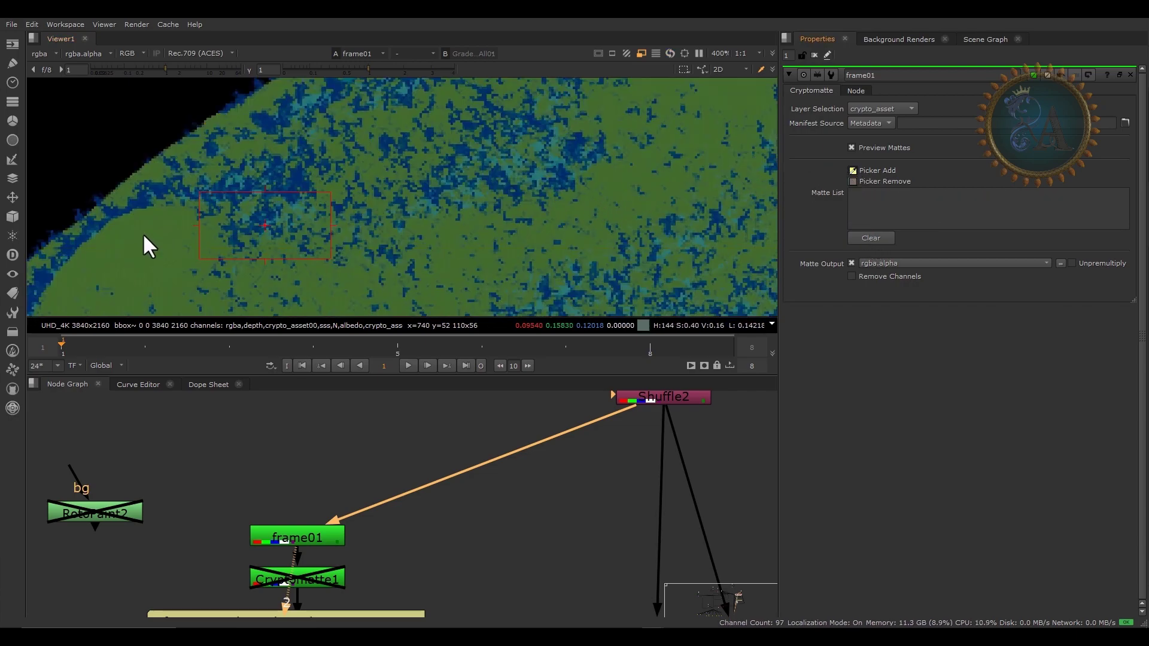
pyautogui.keyDown('ctrl'); pyautogui.click(157, 184); pyautogui.keyUp('ctrl')
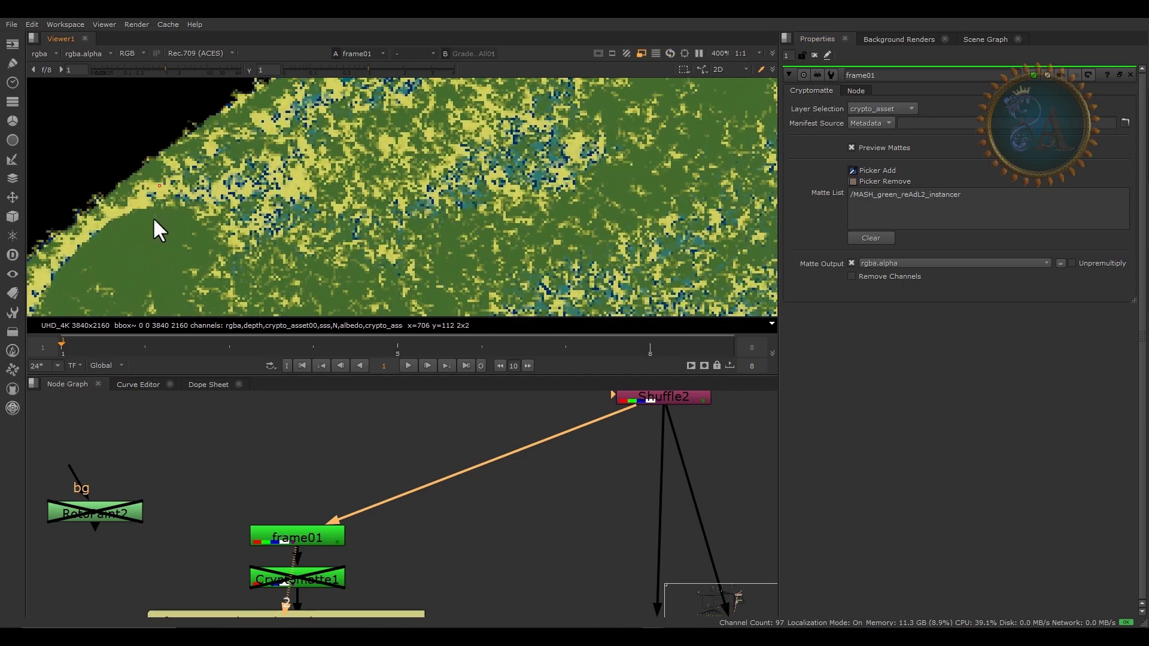
pyautogui.keyDown('ctrl'); pyautogui.click(153, 216); pyautogui.keyUp('ctrl')
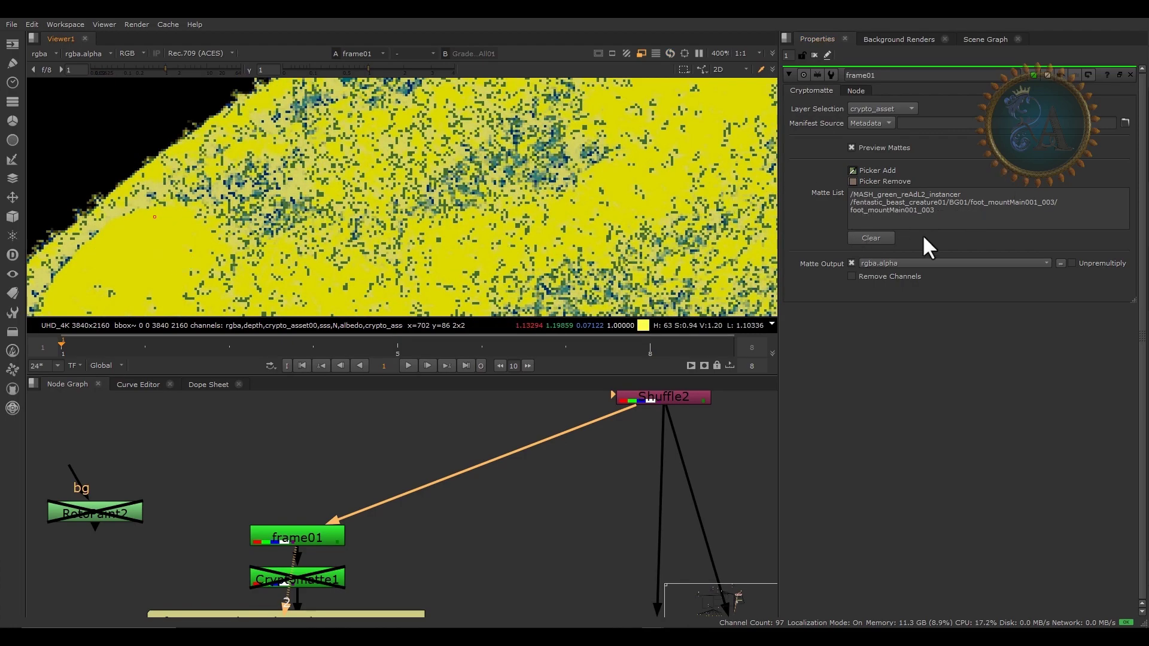
# Clear frame01's matte list and pick the rock and grass mattes together with a box sample over the rock's edge
pyautogui.click(862, 238)
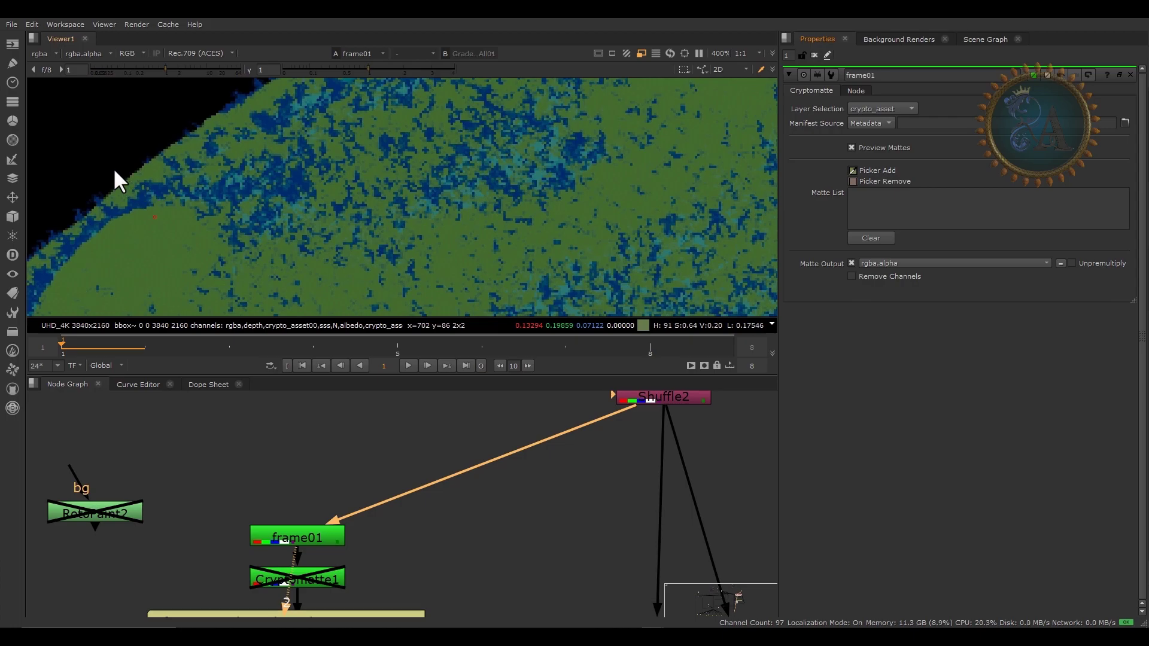
pyautogui.keyDown('ctrl'); pyautogui.keyDown('shift'); pyautogui.moveTo(105, 162); pyautogui.dragTo(155, 213); pyautogui.keyUp('shift'); pyautogui.keyUp('ctrl')
pyautogui.scroll(-4, 372, 211)
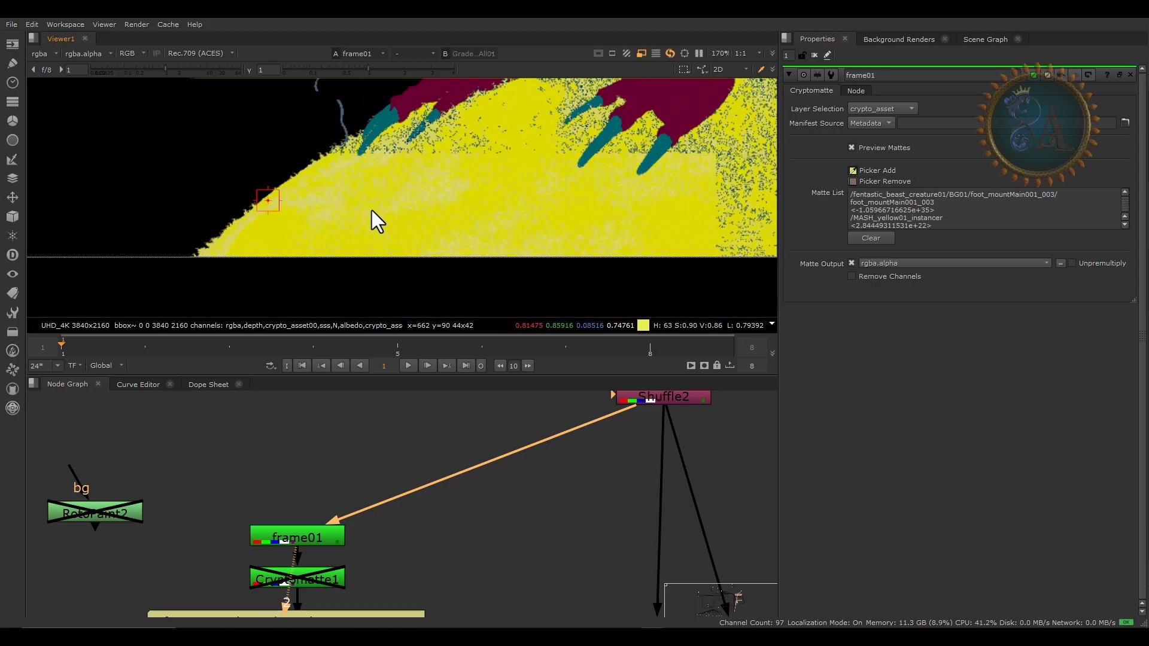
pyautogui.scroll(-2, 498, 210)
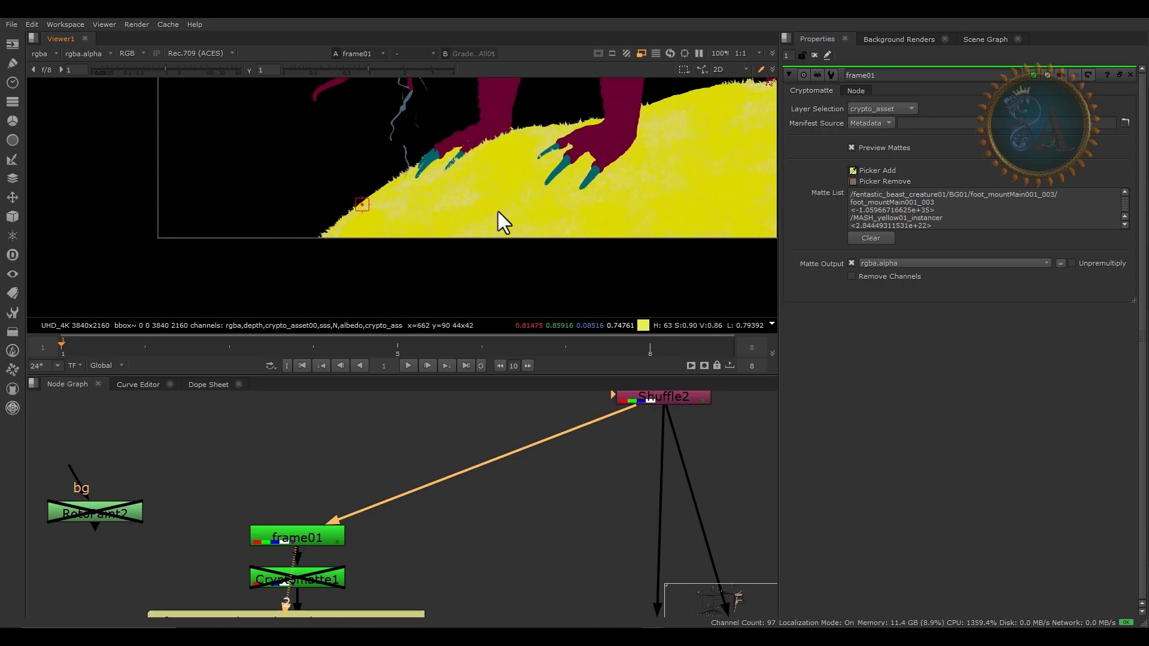
# Display the grass grade's result in the viewer, close up on the mossy rock, and open the node's properties
pyautogui.scroll(-8, 312, 485)
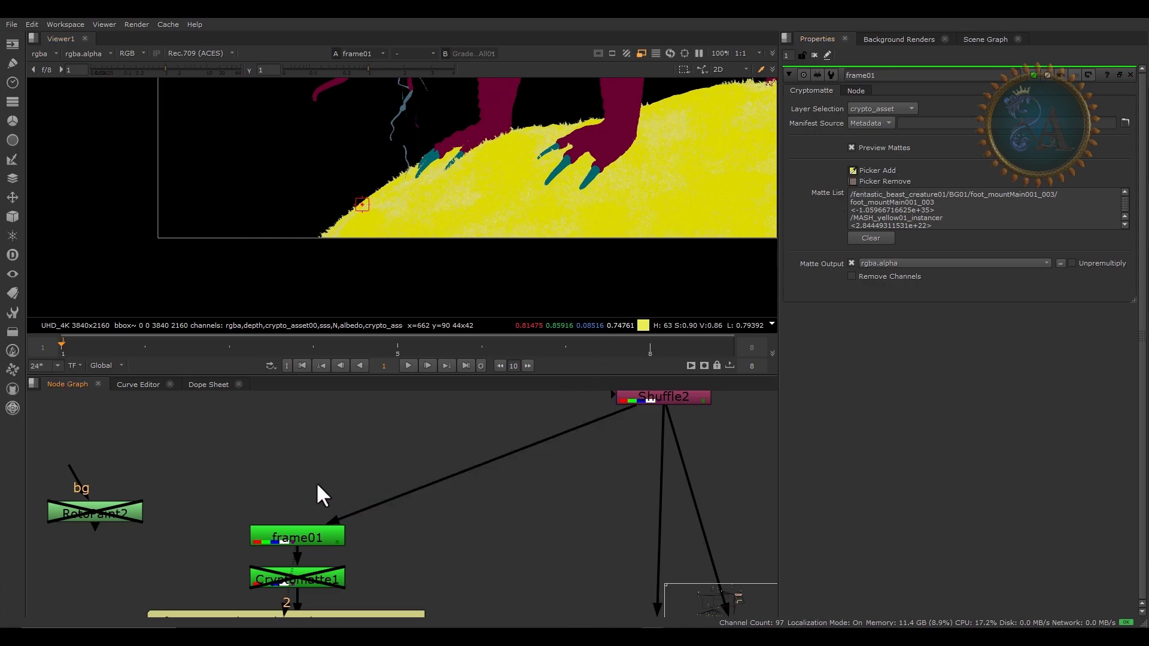
pyautogui.scroll(4, 232, 440)
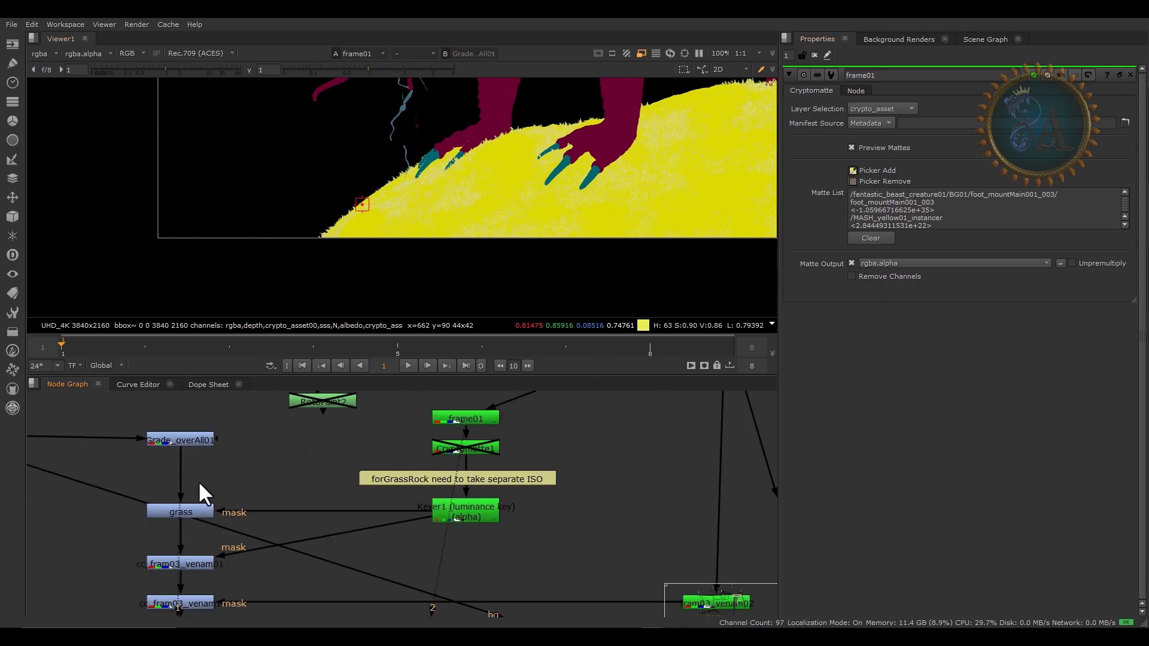
pyautogui.click(189, 508)
pyautogui.press('1')
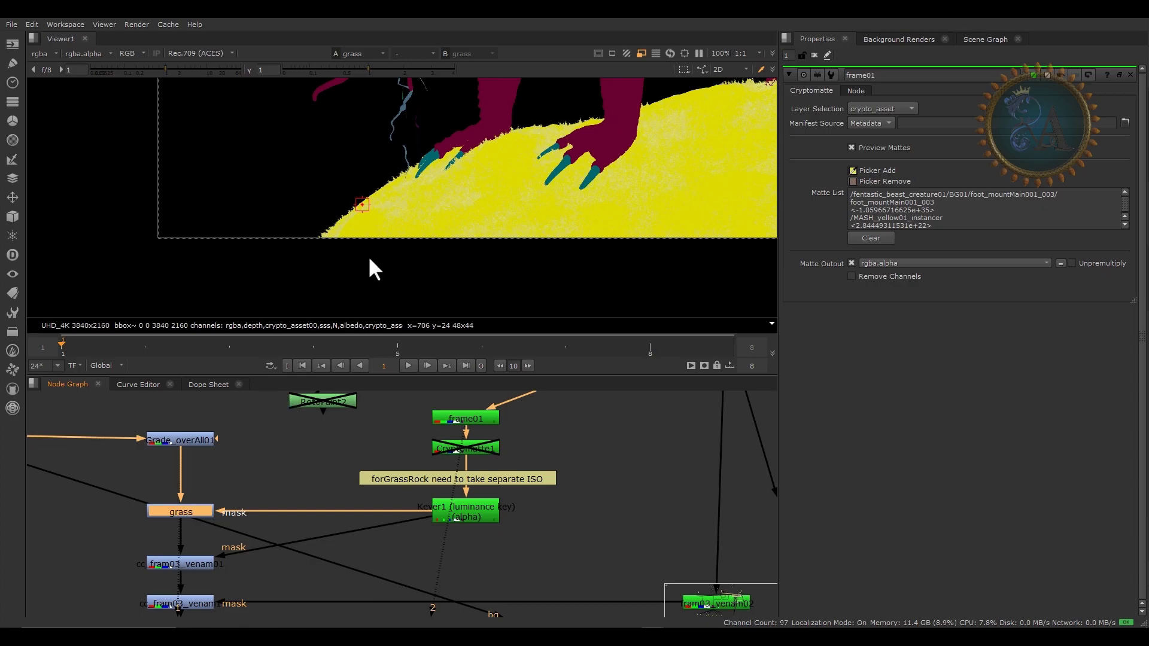
pyautogui.scroll(3, 487, 173)
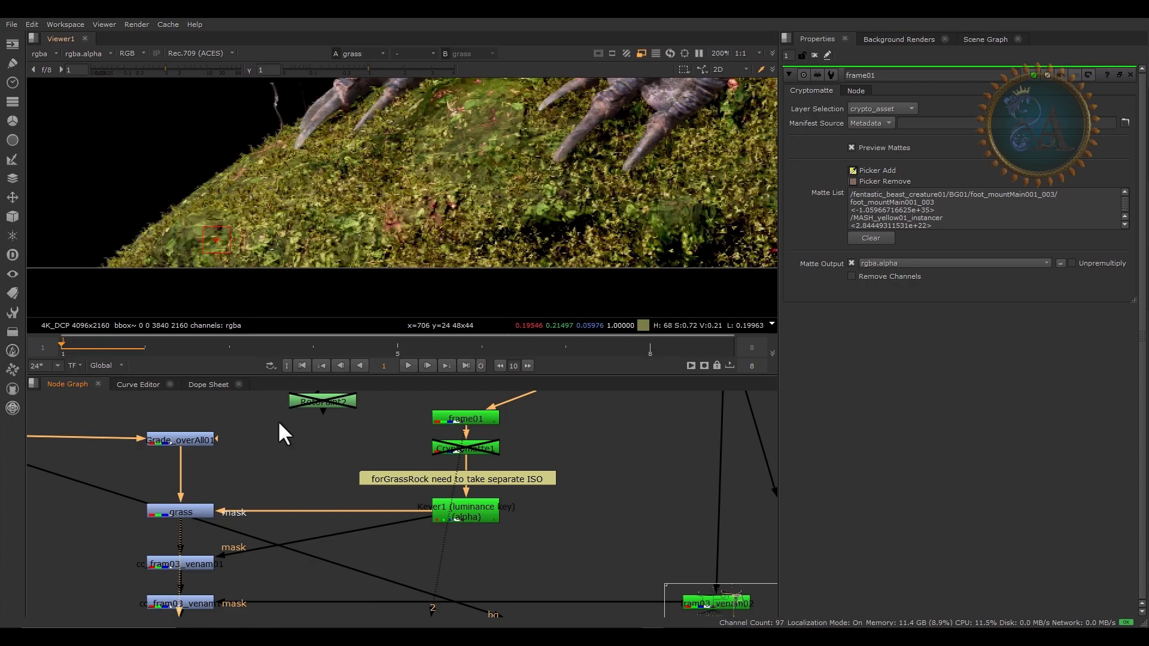
pyautogui.click(178, 510)
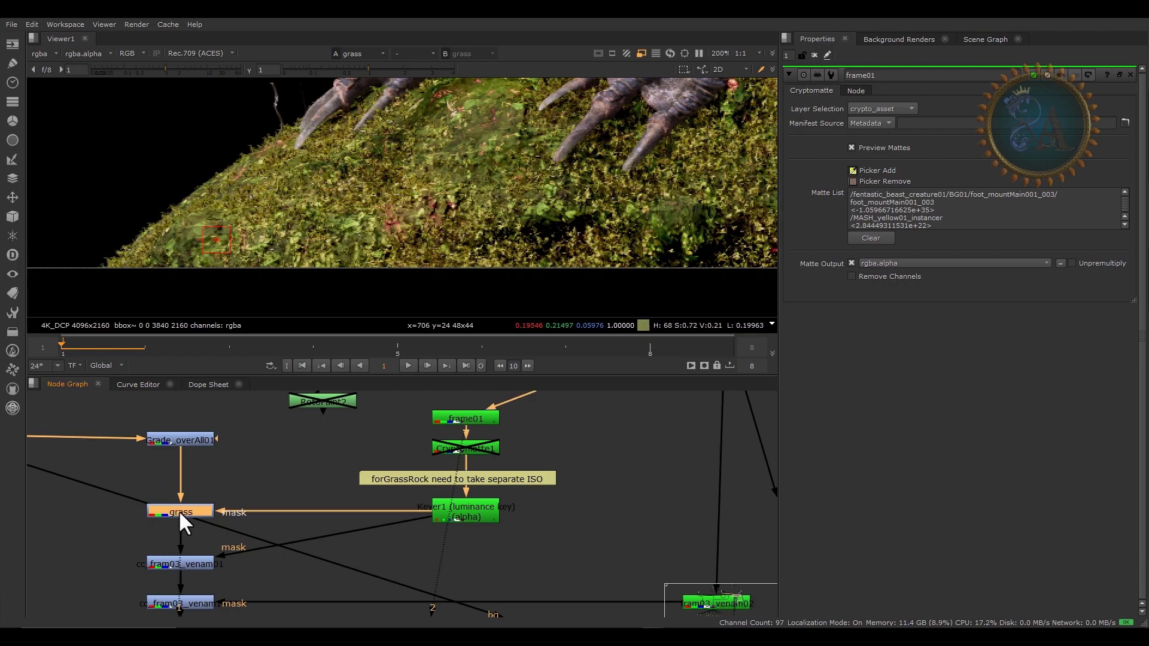
pyautogui.doubleClick(186, 509)
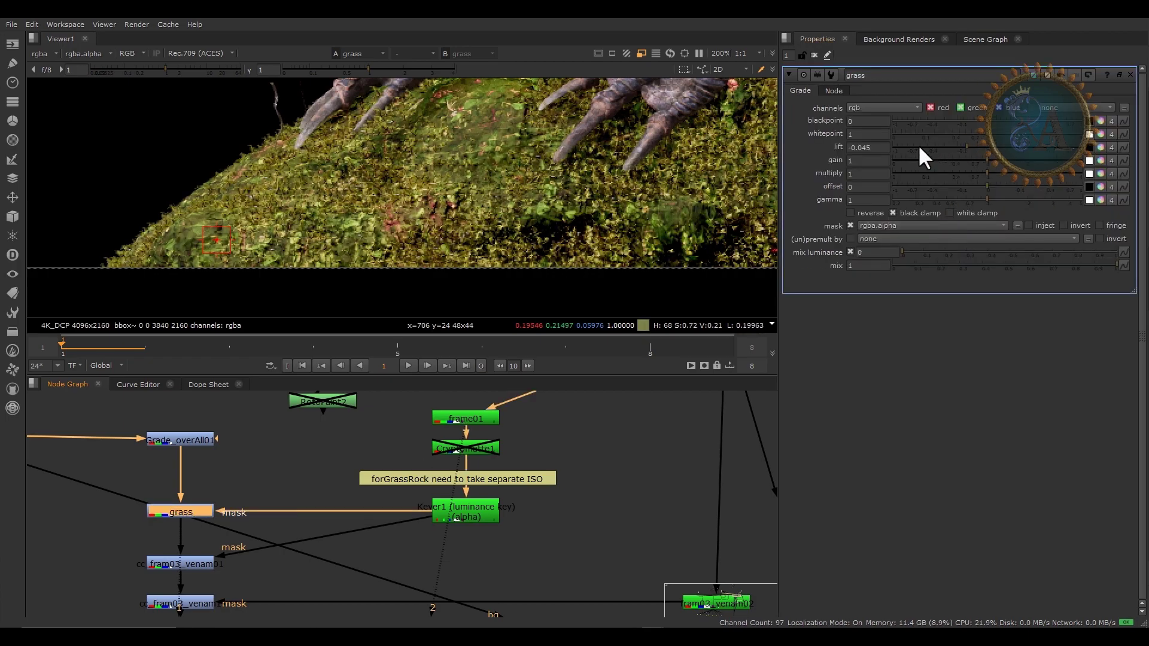
# Set the grass grade's lift to -0.022 and blackpoint to 0.016, and check the rock around the creature's feet
pyautogui.keyDown('ctrl'); pyautogui.click(980, 148); pyautogui.keyUp('ctrl')
pyautogui.moveTo(987, 147)
pyautogui.mouseDown()
pyautogui.moveTo(935, 160)
pyautogui.moveTo(974, 163)
pyautogui.mouseUp()
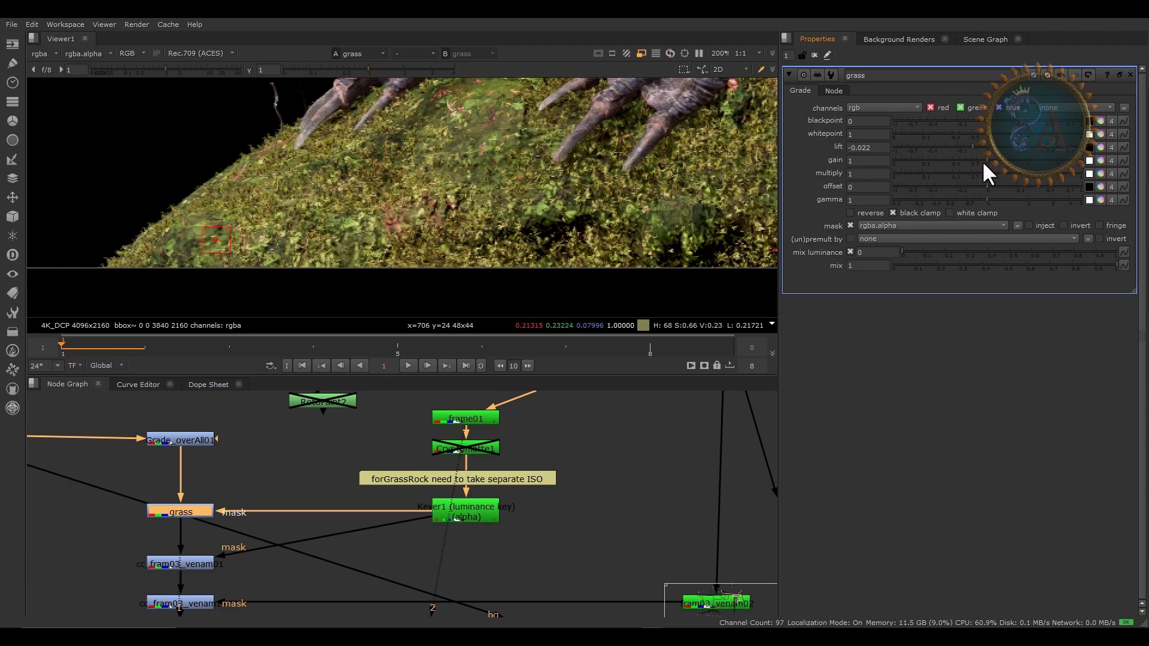
pyautogui.moveTo(987, 124)
pyautogui.mouseDown()
pyautogui.moveTo(1009, 121)
pyautogui.moveTo(999, 120)
pyautogui.mouseUp()
pyautogui.scroll(-4, 553, 188)
pyautogui.moveTo(553, 188); pyautogui.dragTo(388, 234, button='middle')
pyautogui.scroll(3, 388, 234)
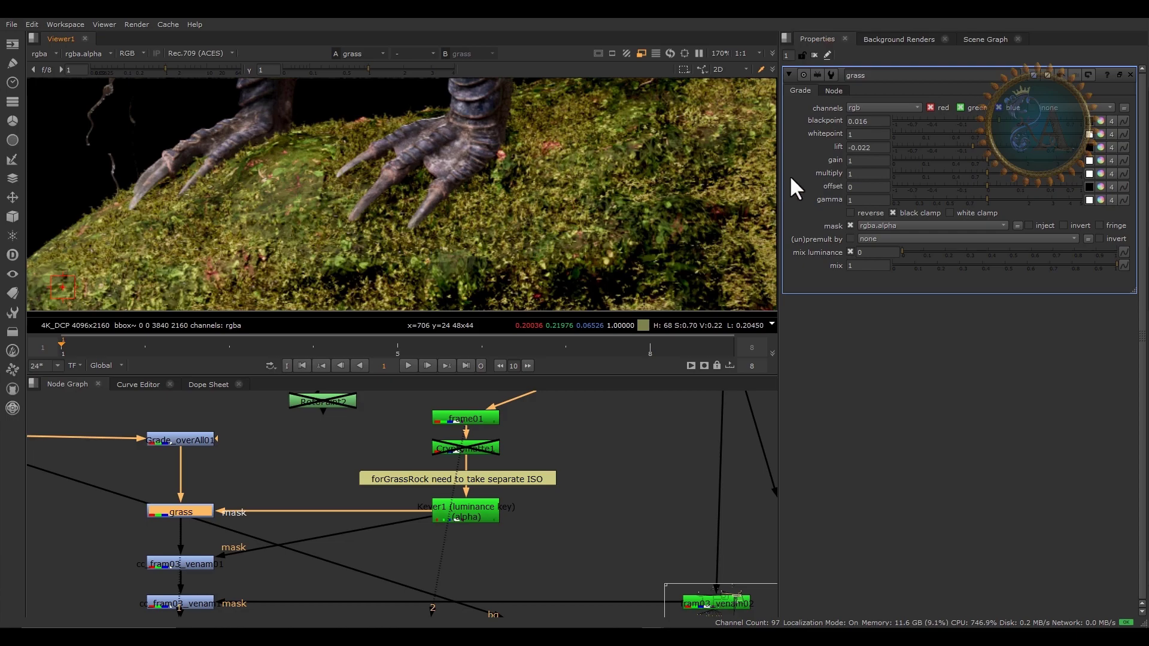
# Set the grass grade's whitepoint to 1.04 and inspect the dark areas of the moss up close
pyautogui.click(988, 138)
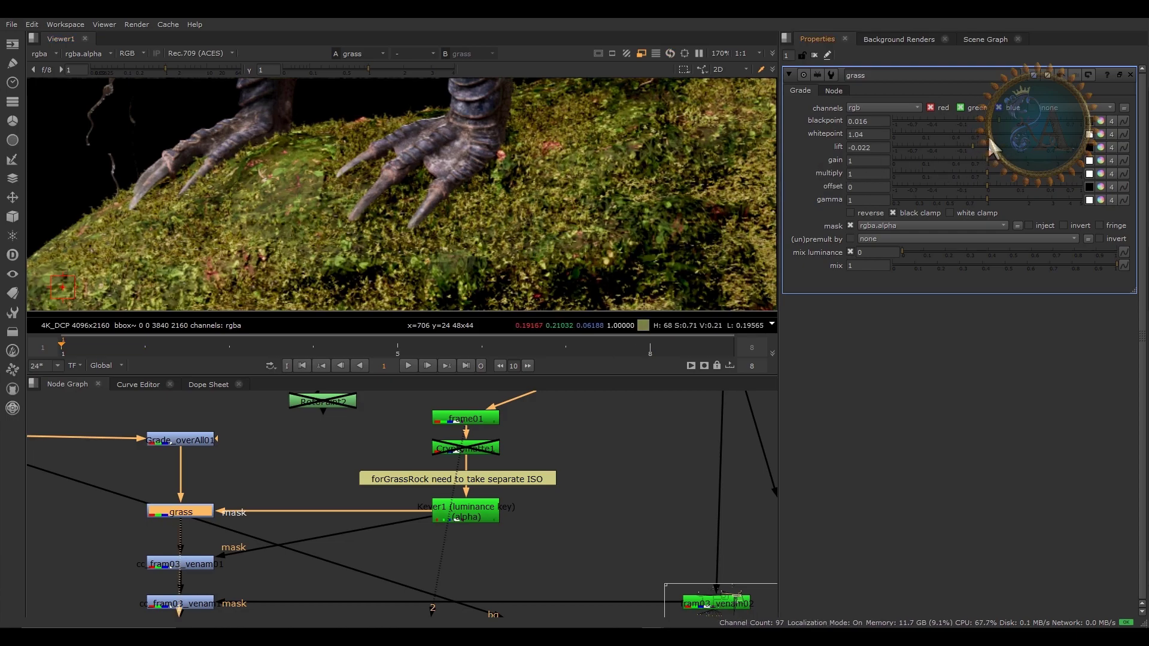
pyautogui.scroll(-4, 457, 231)
pyautogui.scroll(4, 483, 226)
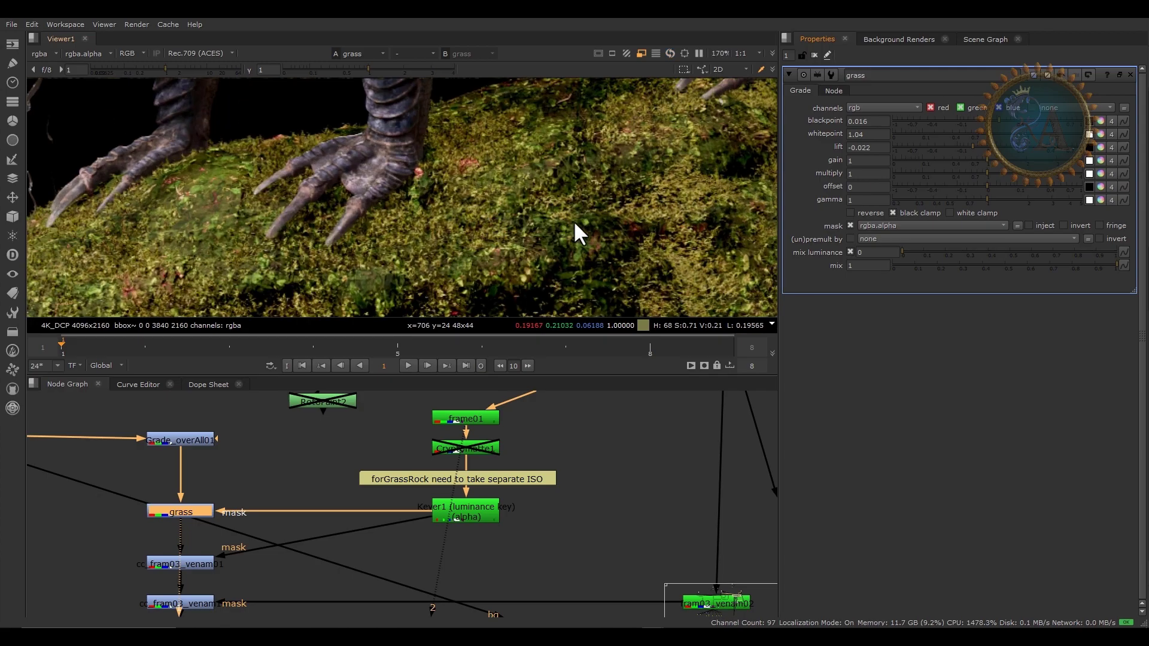
pyautogui.moveTo(575, 234); pyautogui.dragTo(585, 185, button='middle')
pyautogui.scroll(6, 617, 220)
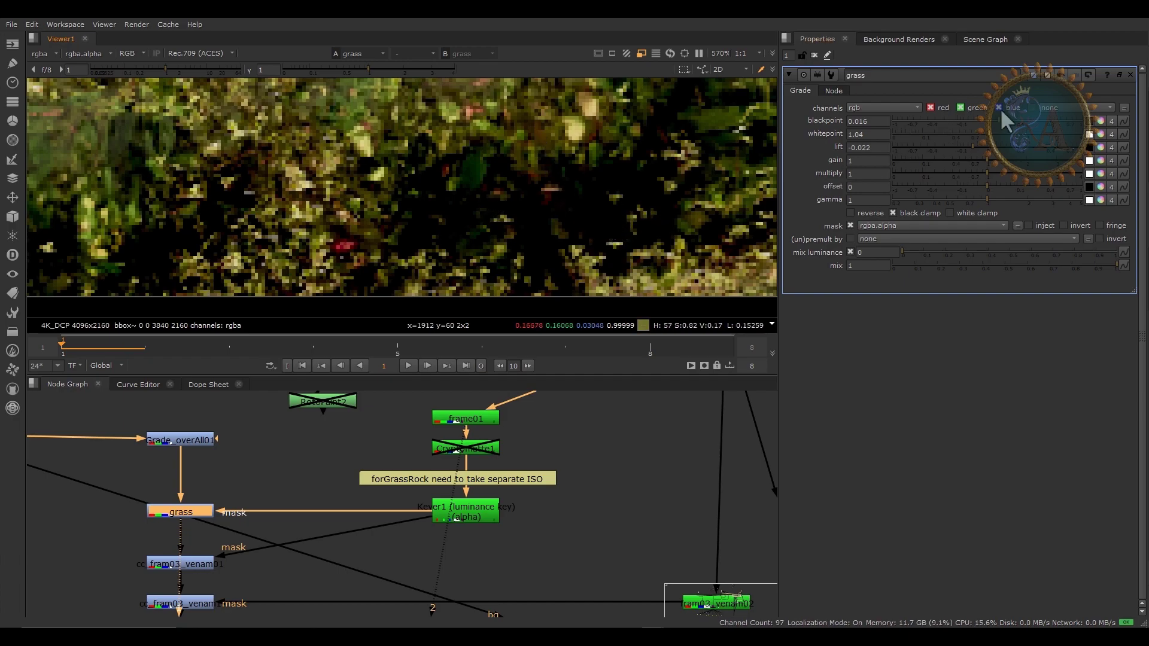
# Set the grass grade's lift to -0.035 and blackpoint to 0.01, and check the rock close up and in the wider frame
pyautogui.moveTo(972, 147); pyautogui.dragTo(971, 123)
pyautogui.scroll(-3, 425, 204)
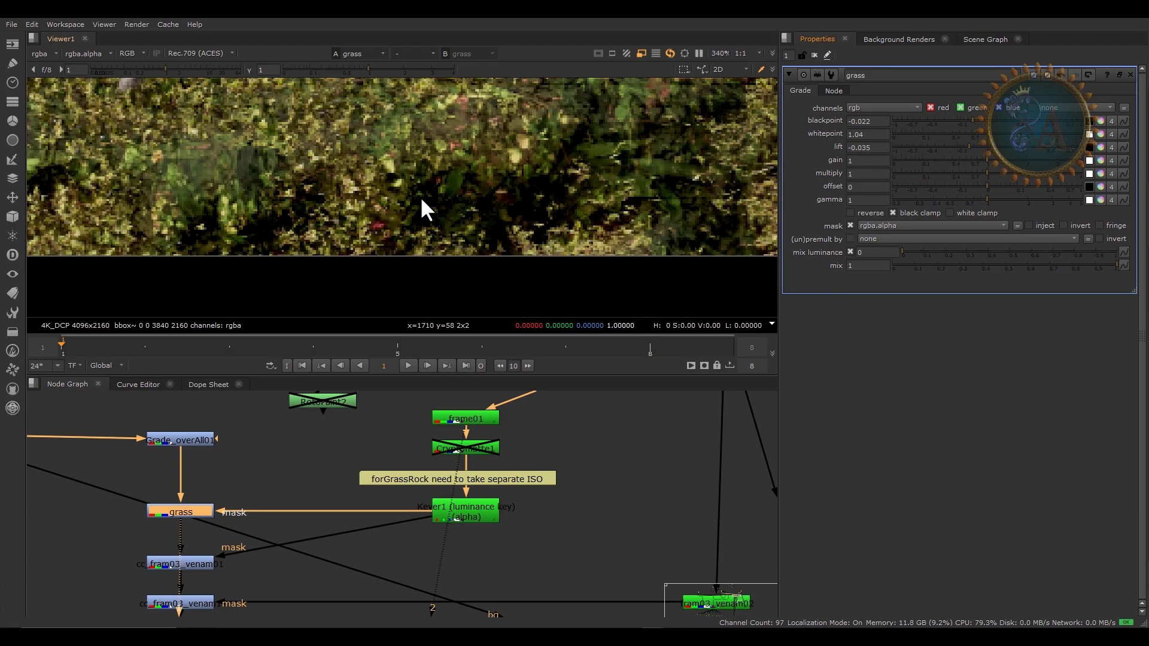
pyautogui.click(997, 121)
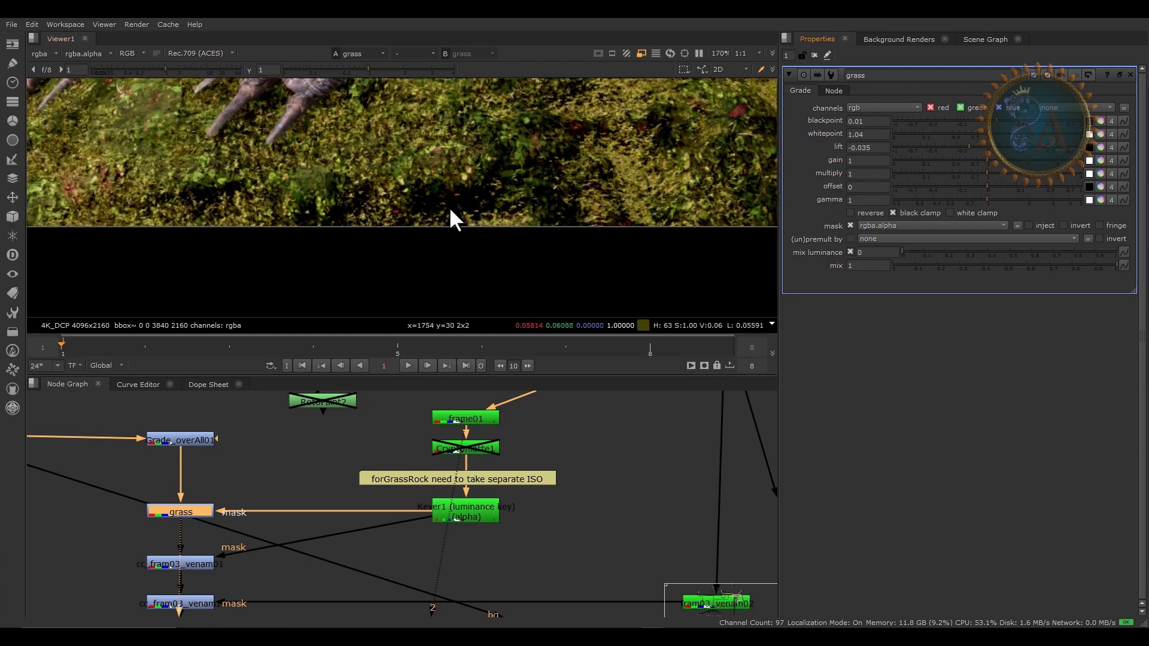
pyautogui.scroll(2, 453, 209)
pyautogui.scroll(-6, 519, 210)
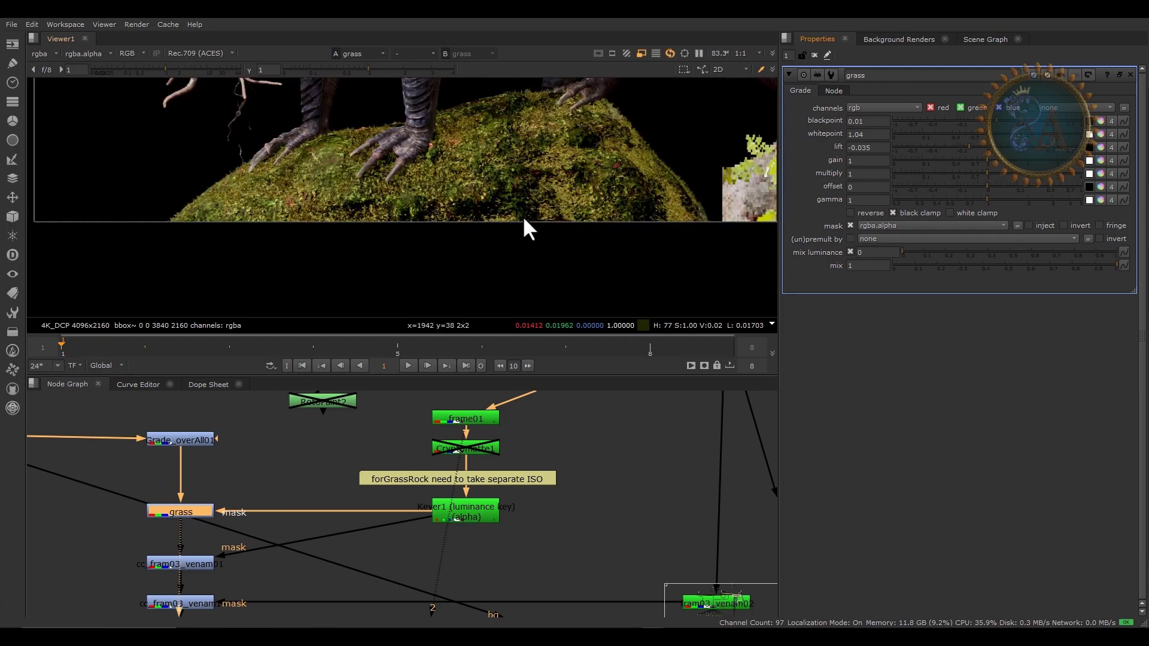
pyautogui.scroll(3, 515, 195)
pyautogui.scroll(-3, 533, 504)
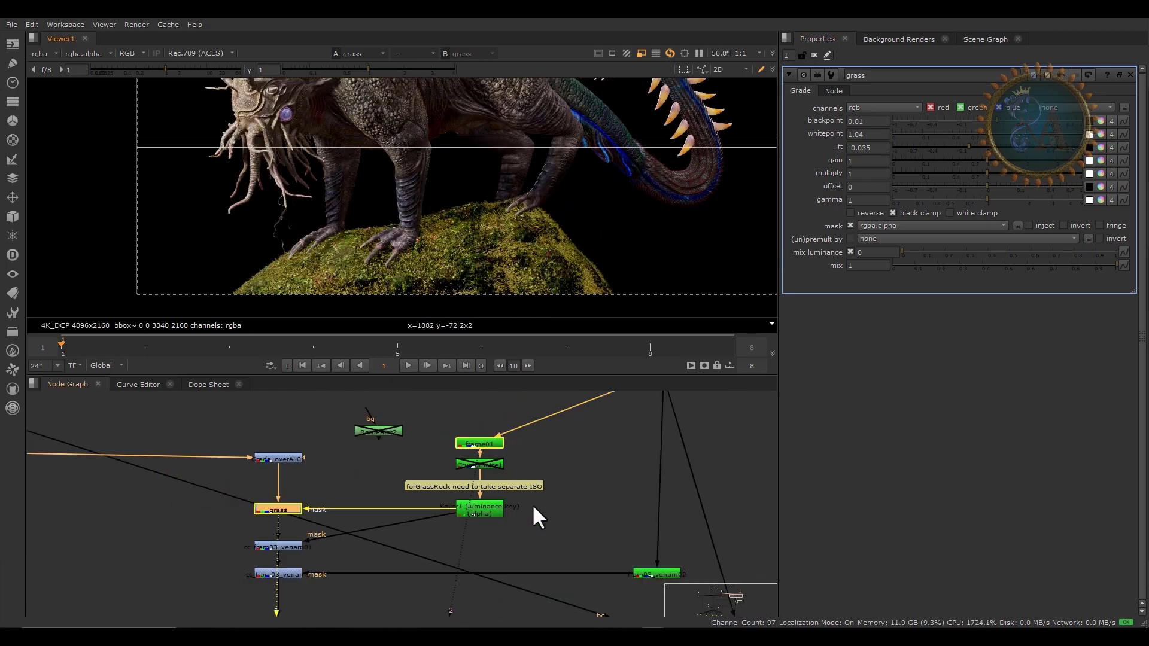
pyautogui.moveTo(602, 488); pyautogui.dragTo(367, 552, button='middle')
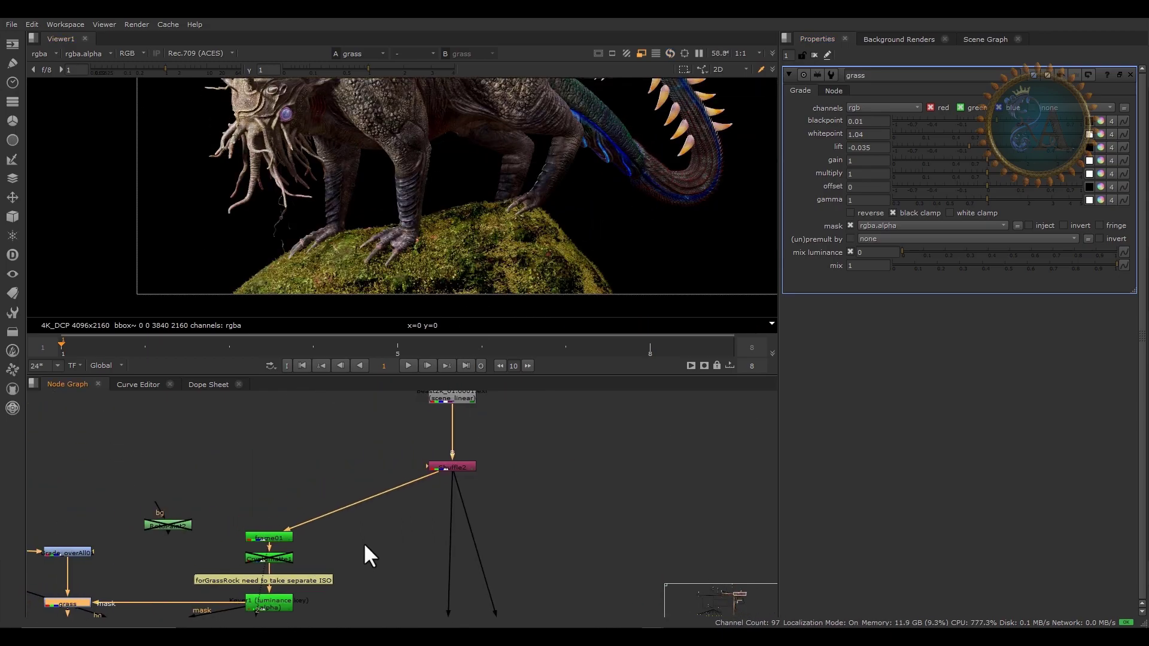
# Display the frame01 Cryptomatte in the viewer, look closely at the rock matte around the feet, and open the node's properties
pyautogui.click(265, 540)
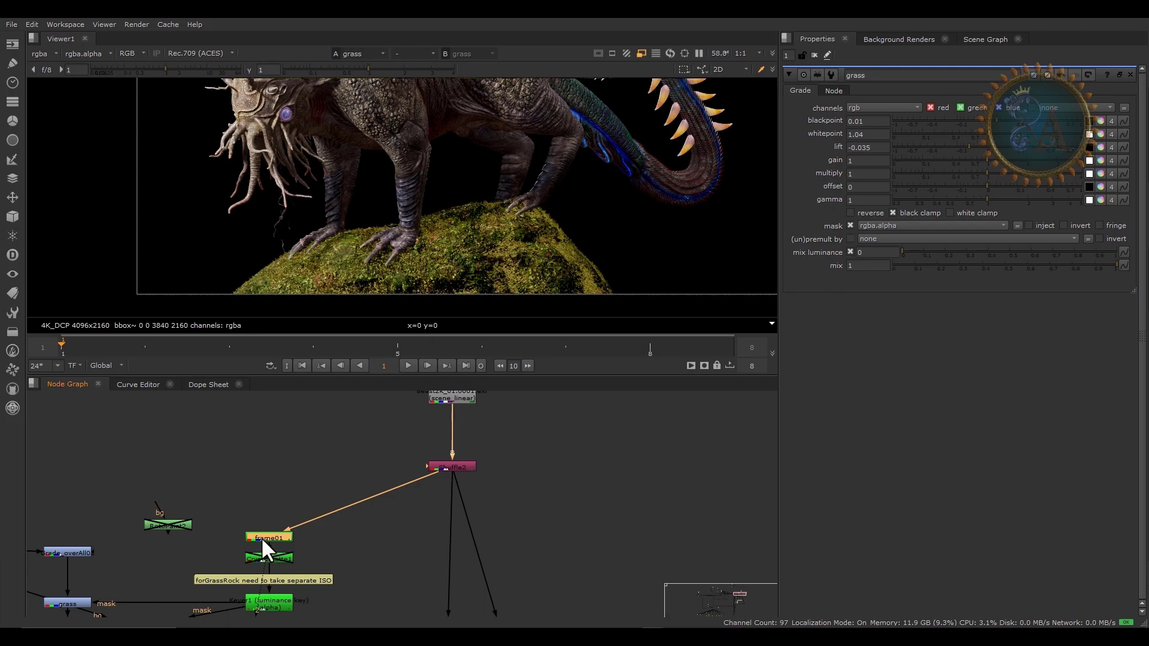
pyautogui.press('1')
pyautogui.scroll(-2, 258, 507)
pyautogui.scroll(4, 425, 218)
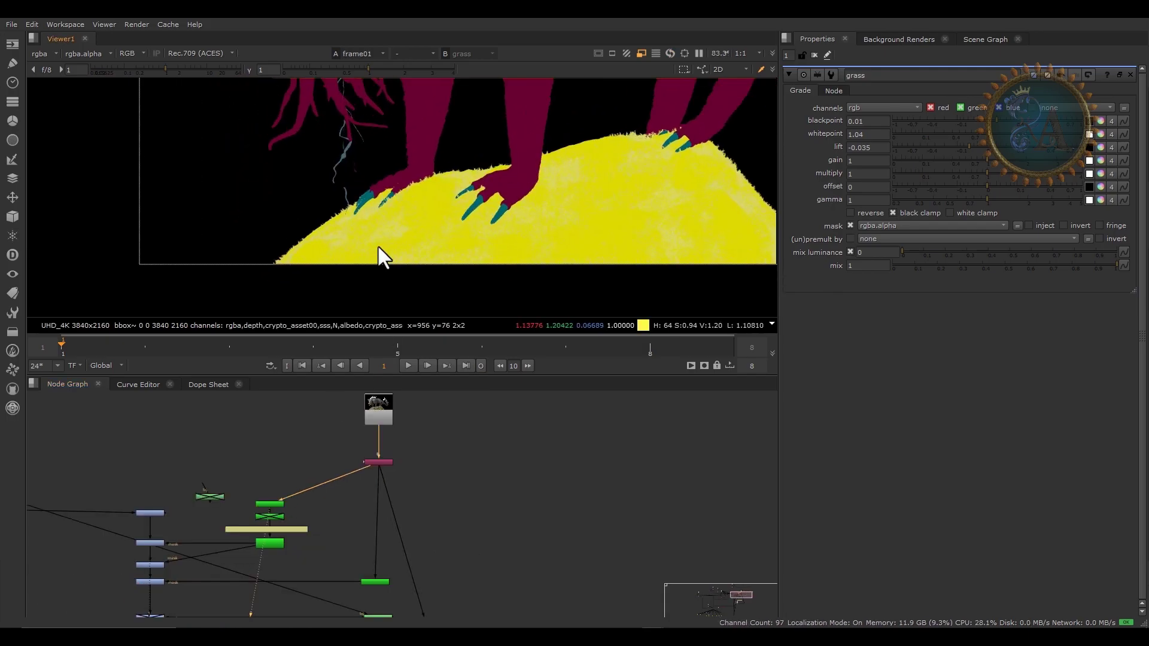
pyautogui.scroll(6, 265, 511)
pyautogui.doubleClick(275, 479)
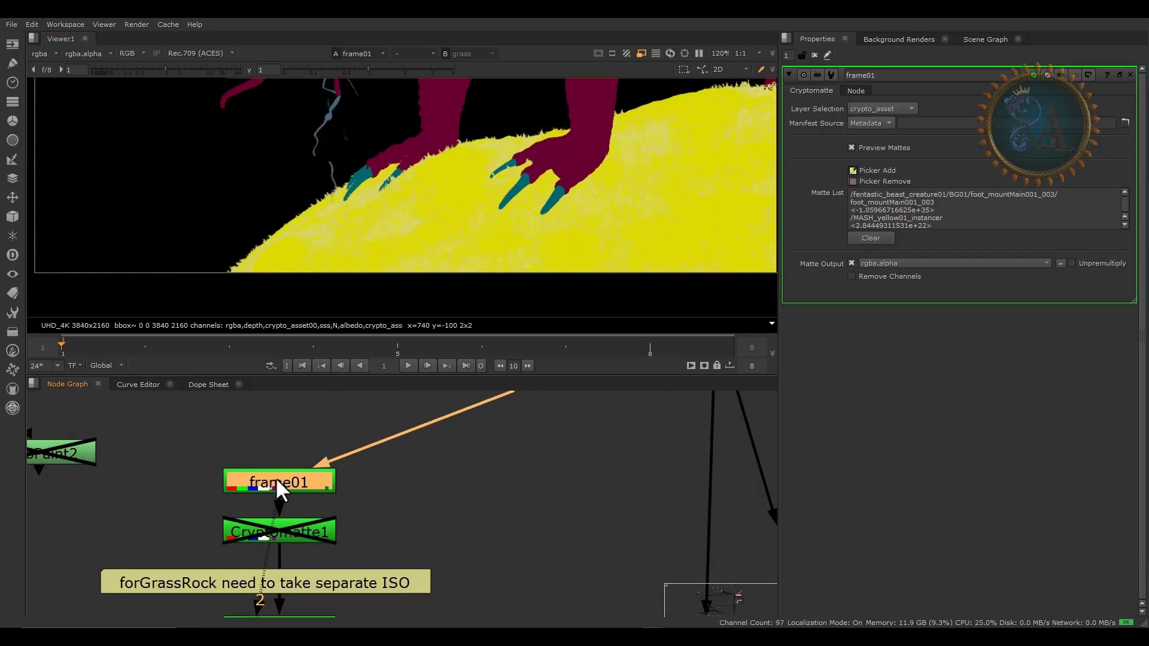
# Add a new unconnected Cryptomatte node and place it beside the Shuffle2 node
pyautogui.click(447, 486)
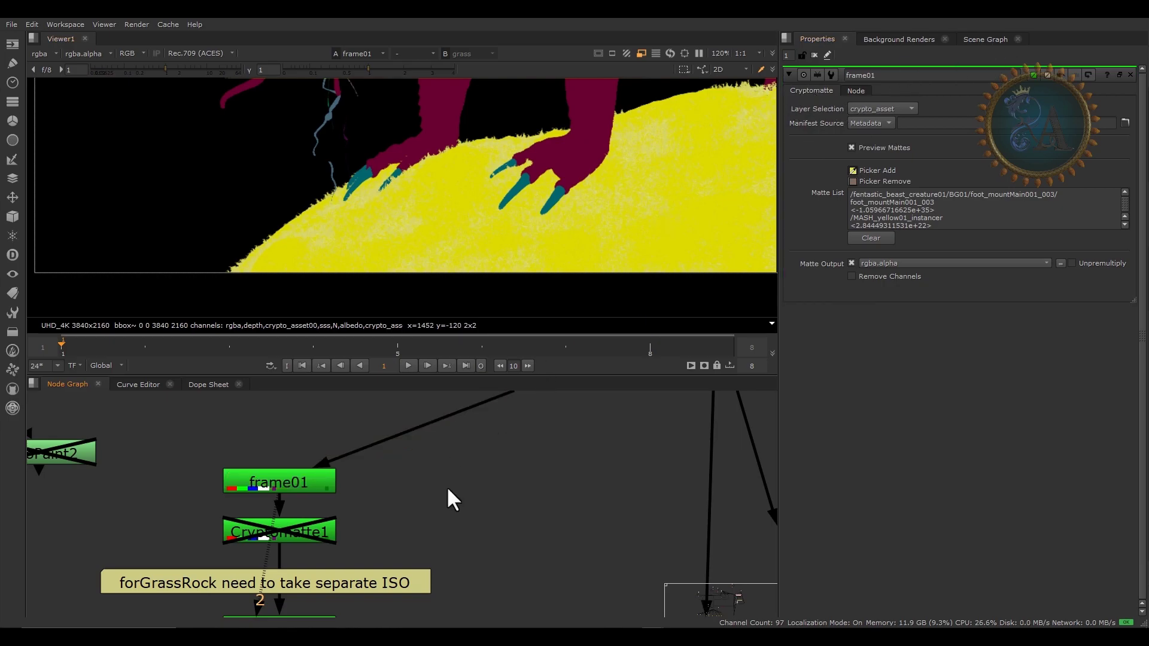
pyautogui.press('Tab')
pyautogui.write('cry')
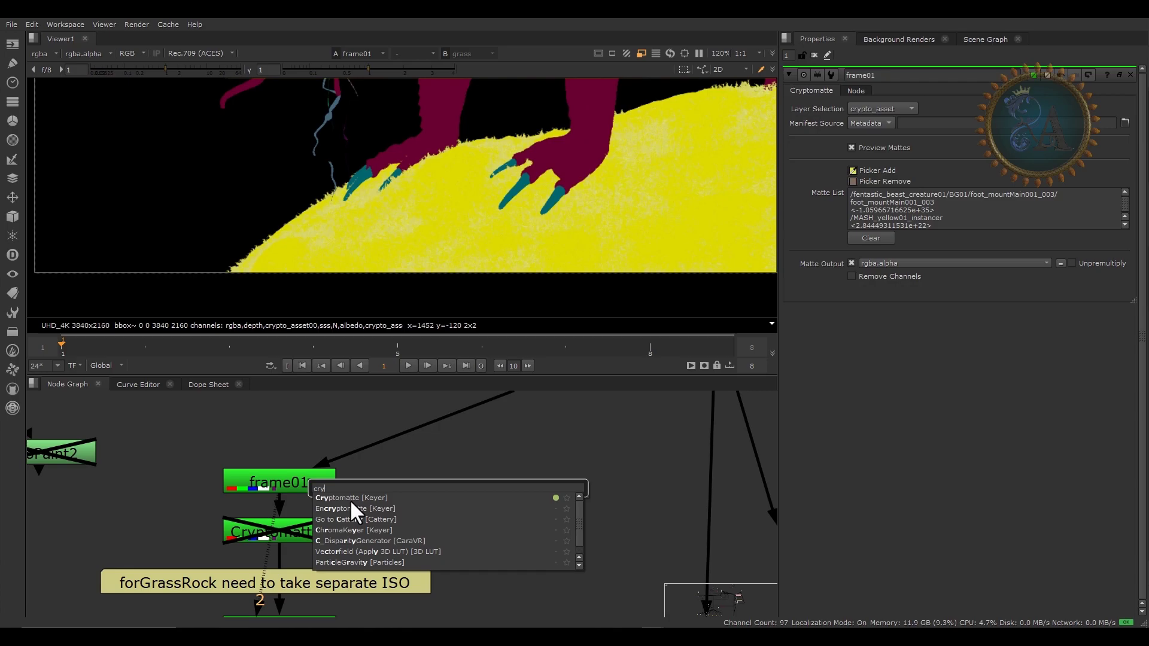
pyautogui.press('Return')
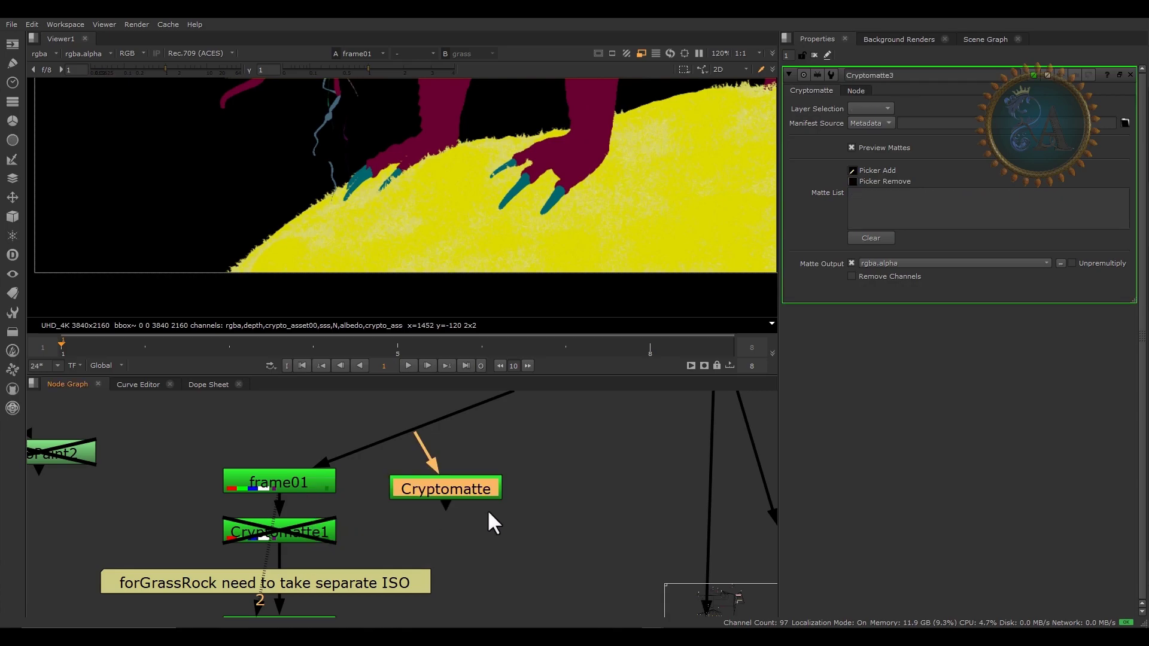
pyautogui.click(563, 488)
pyautogui.scroll(-6, 472, 530)
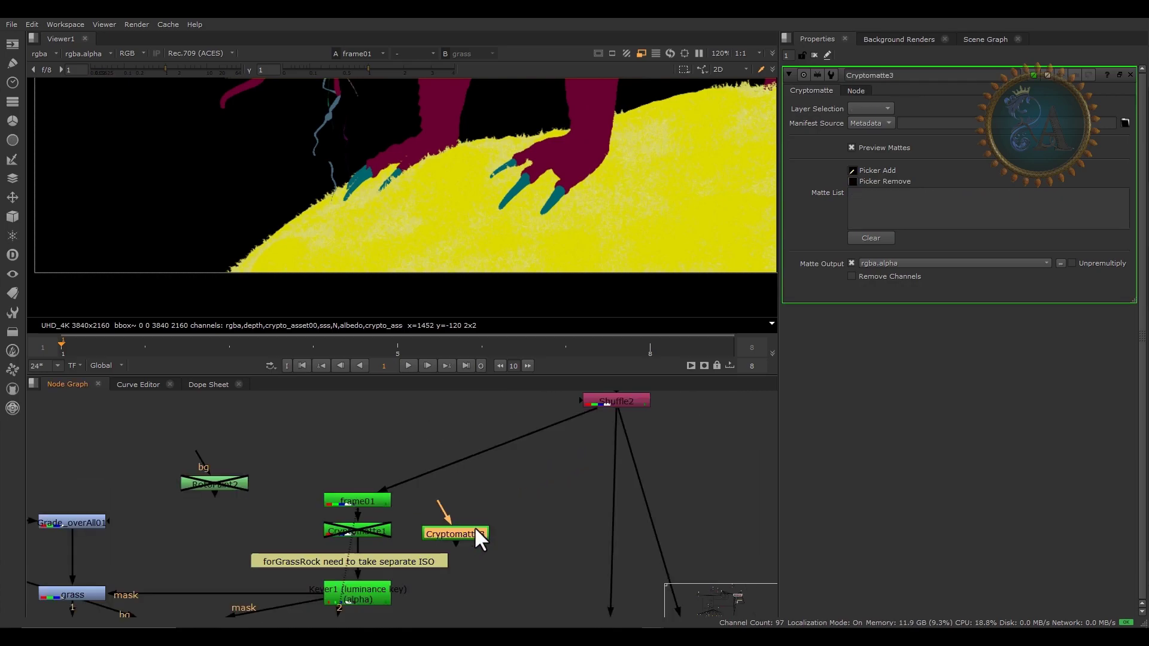
pyautogui.moveTo(462, 554); pyautogui.dragTo(613, 496)
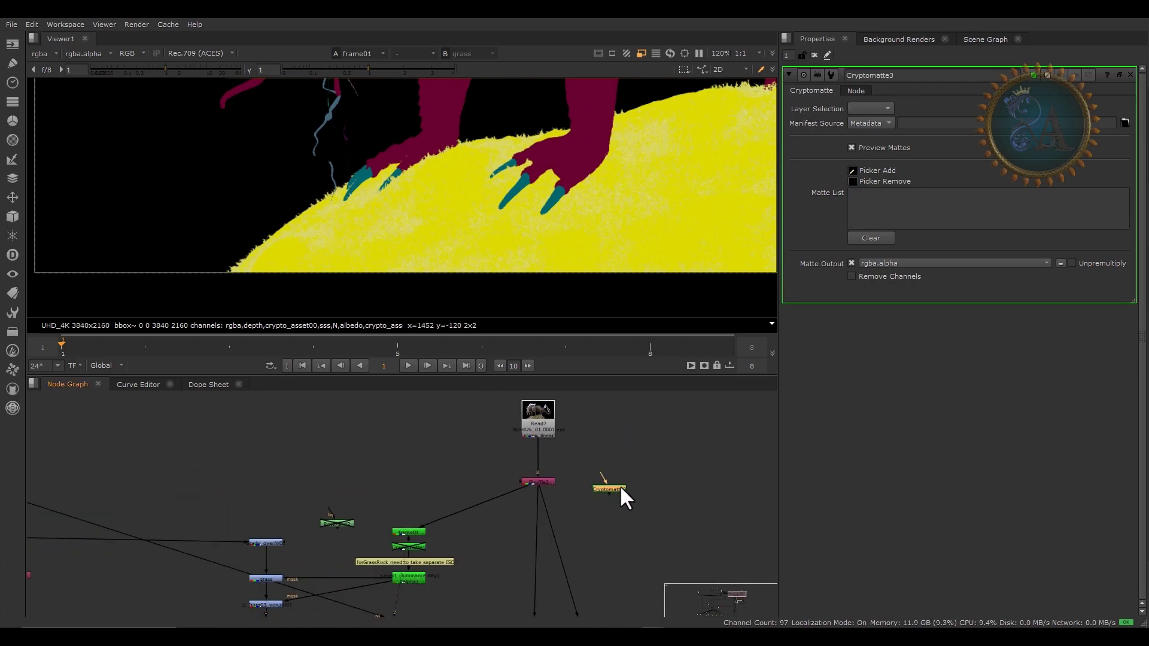
# Duplicate the Read7 node holding Beast2k_01.0001.exr and place the copy above the new Cryptomatte node
pyautogui.scroll(-7, 370, 467)
pyautogui.scroll(4, 188, 450)
pyautogui.click(182, 449)
pyautogui.moveTo(537, 444); pyautogui.dragTo(335, 450, button='middle')
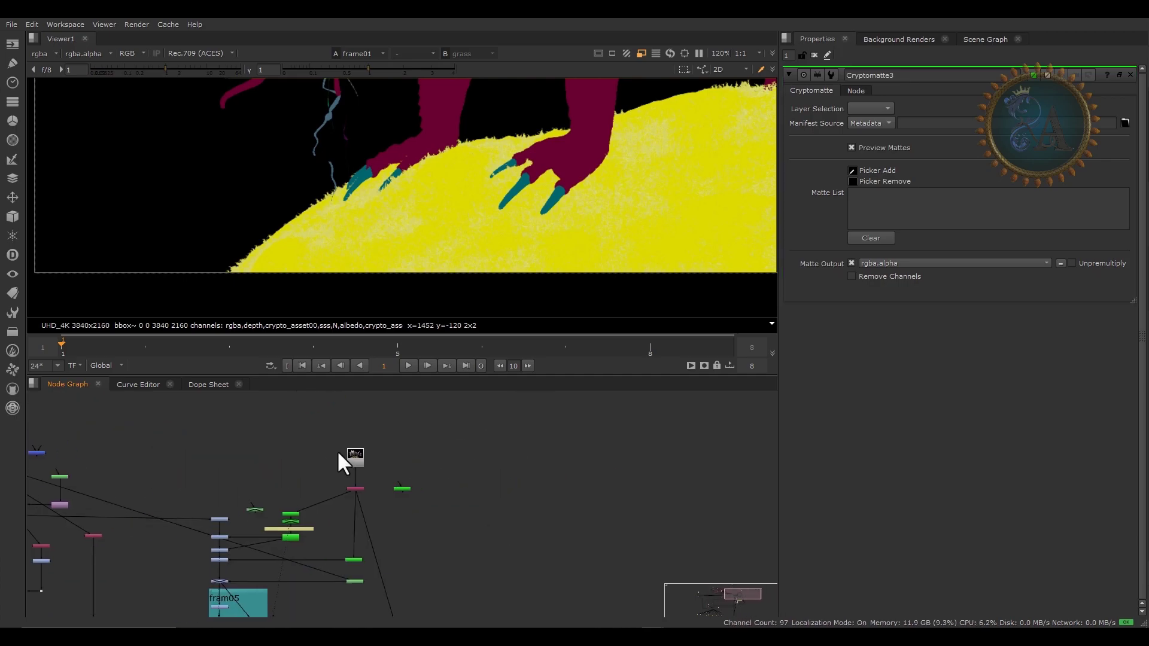
pyautogui.scroll(3, 386, 444)
pyautogui.press('ctrl')
pyautogui.scroll(4, 429, 453)
pyautogui.click(419, 457)
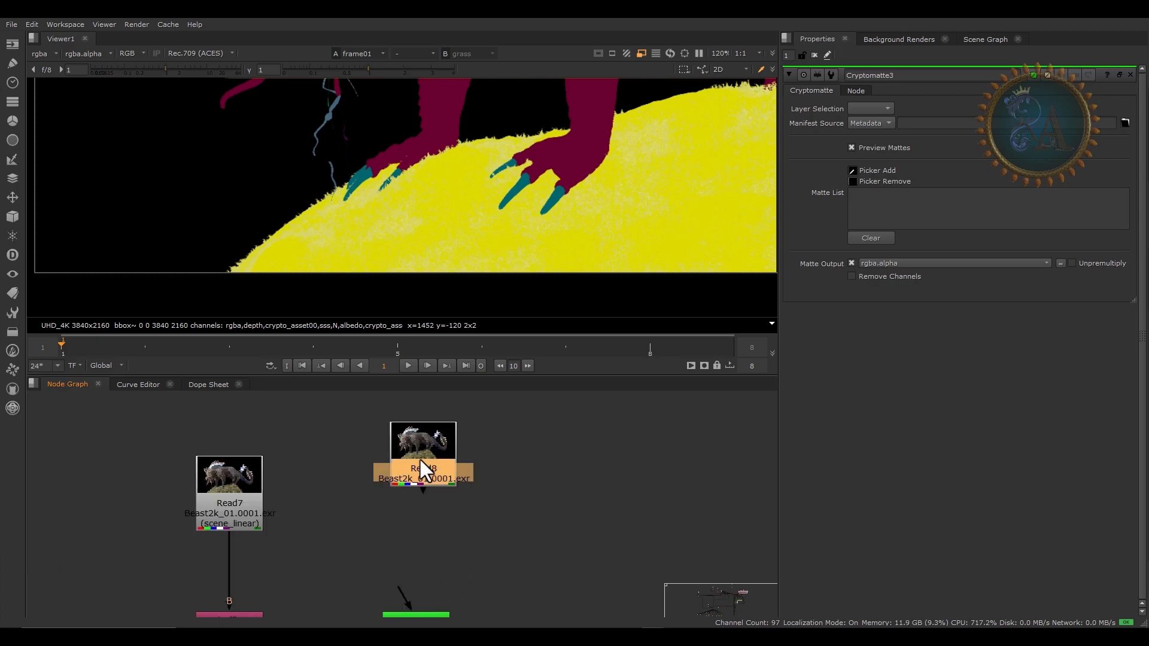
# Display the duplicated Read node in the viewer and examine the alpha channel of the whole creature
pyautogui.press('1')
pyautogui.scroll(-4, 519, 157)
pyautogui.scroll(-3, 351, 224)
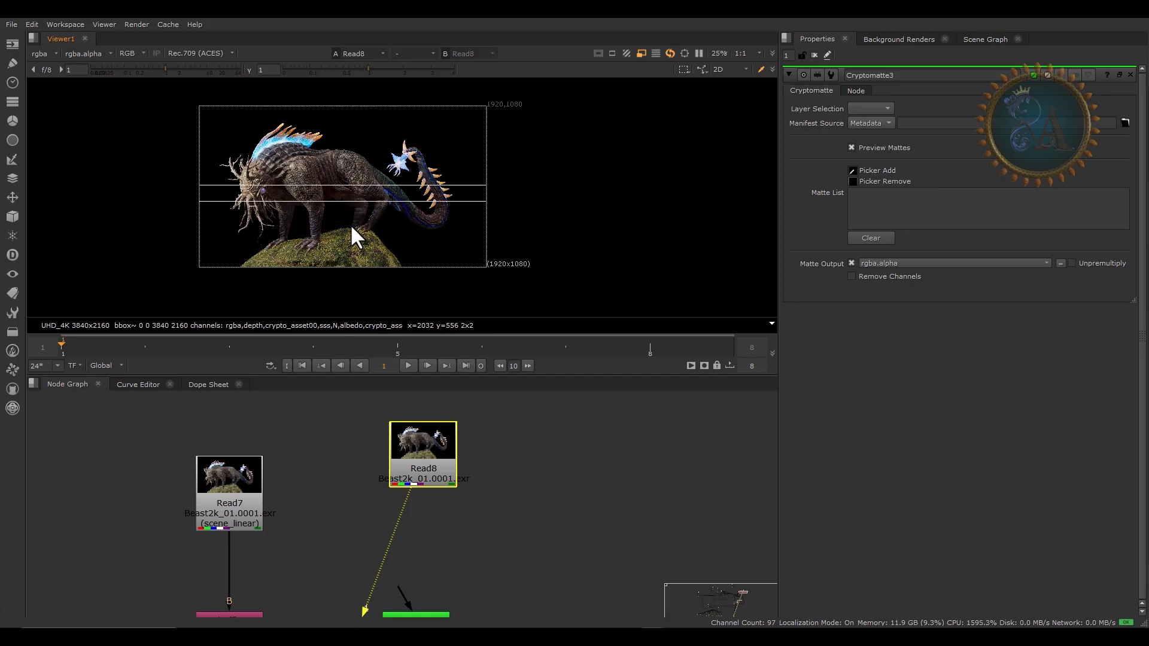
pyautogui.moveTo(339, 217); pyautogui.dragTo(424, 227, button='middle')
pyautogui.press('a')
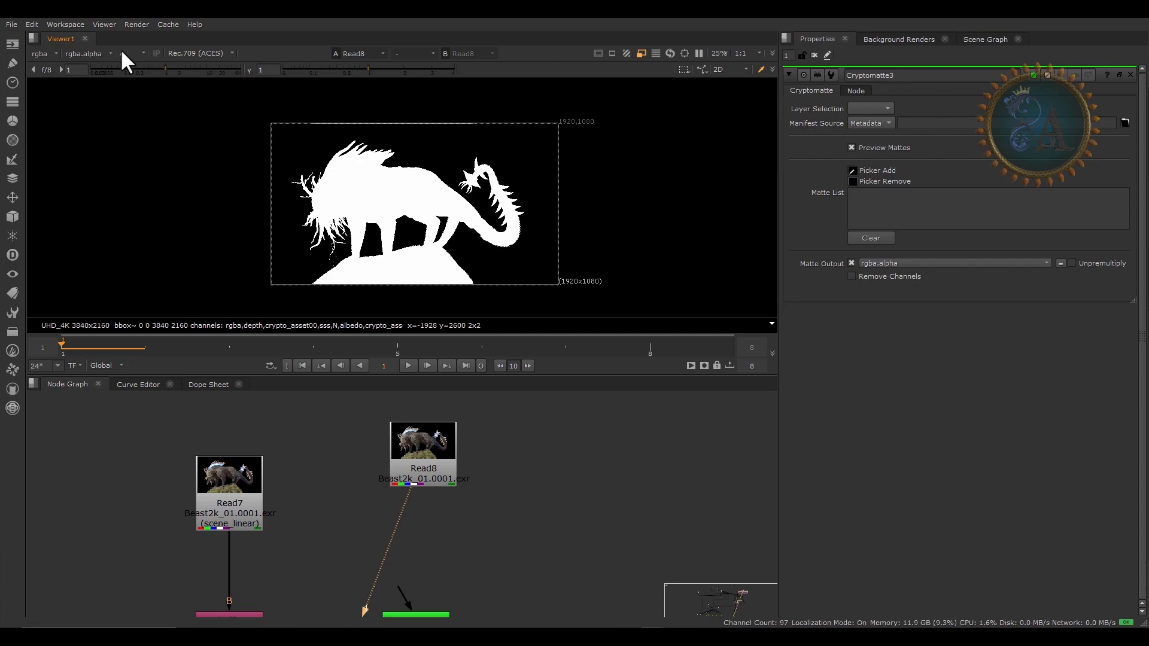
pyautogui.scroll(3, 325, 181)
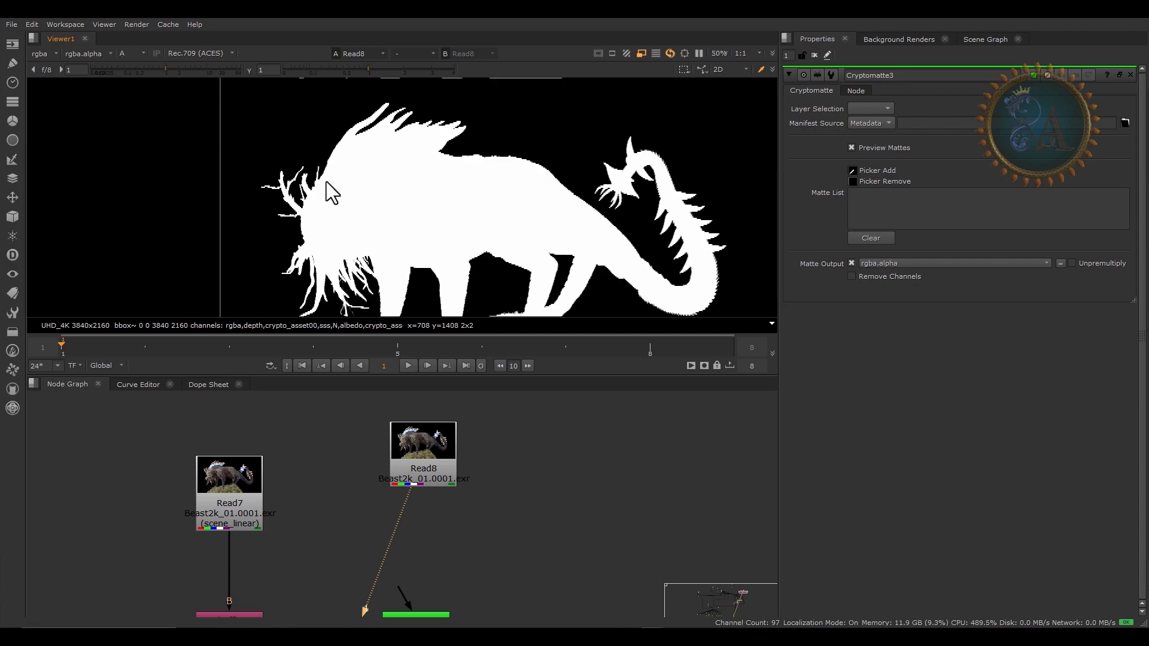
# View the render's red and green channels individually and return the viewer to RGB
pyautogui.click(131, 53)
pyautogui.click(164, 77)
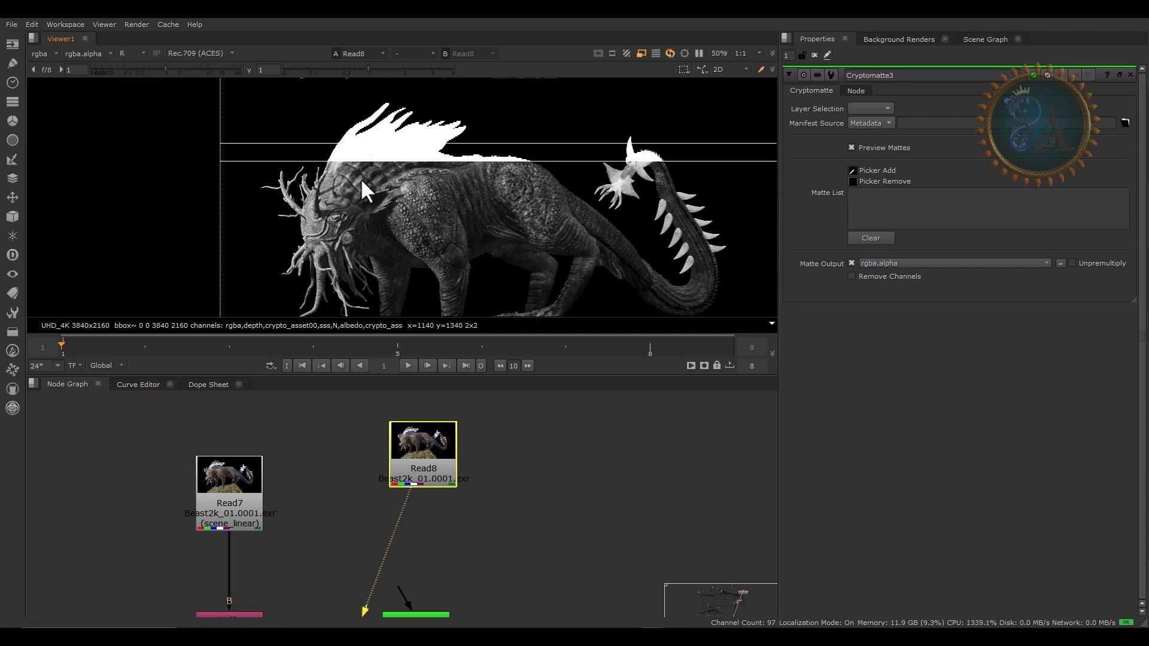
pyautogui.click(131, 53)
pyautogui.click(145, 91)
pyautogui.click(132, 54)
pyautogui.click(156, 71)
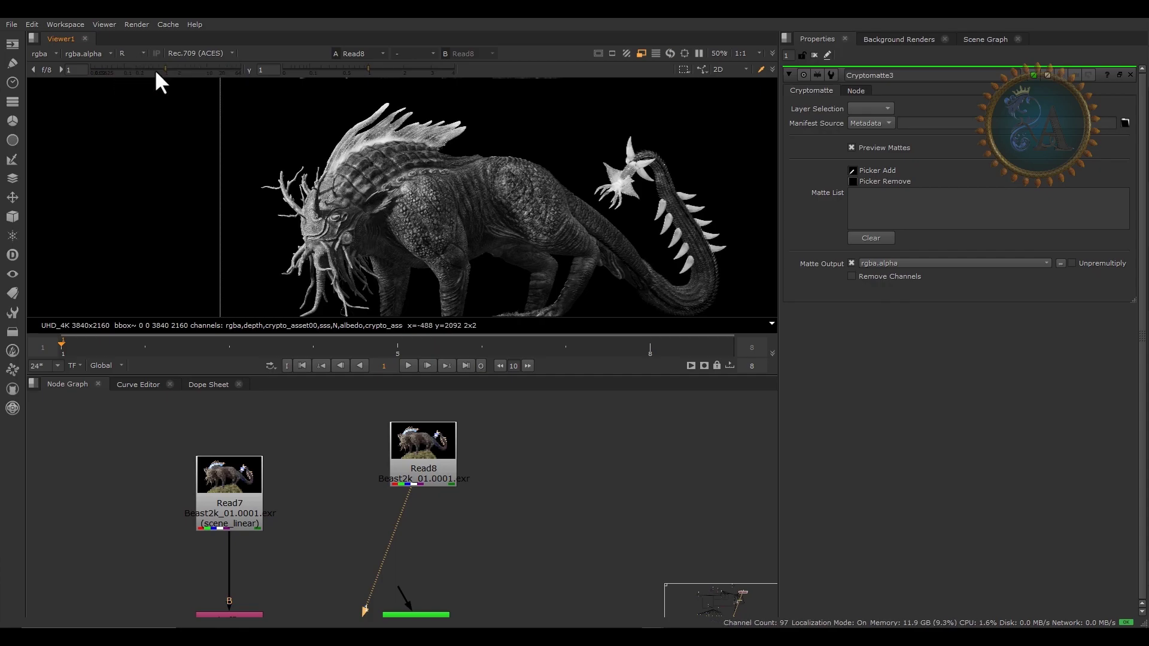
pyautogui.click(121, 52)
pyautogui.click(141, 65)
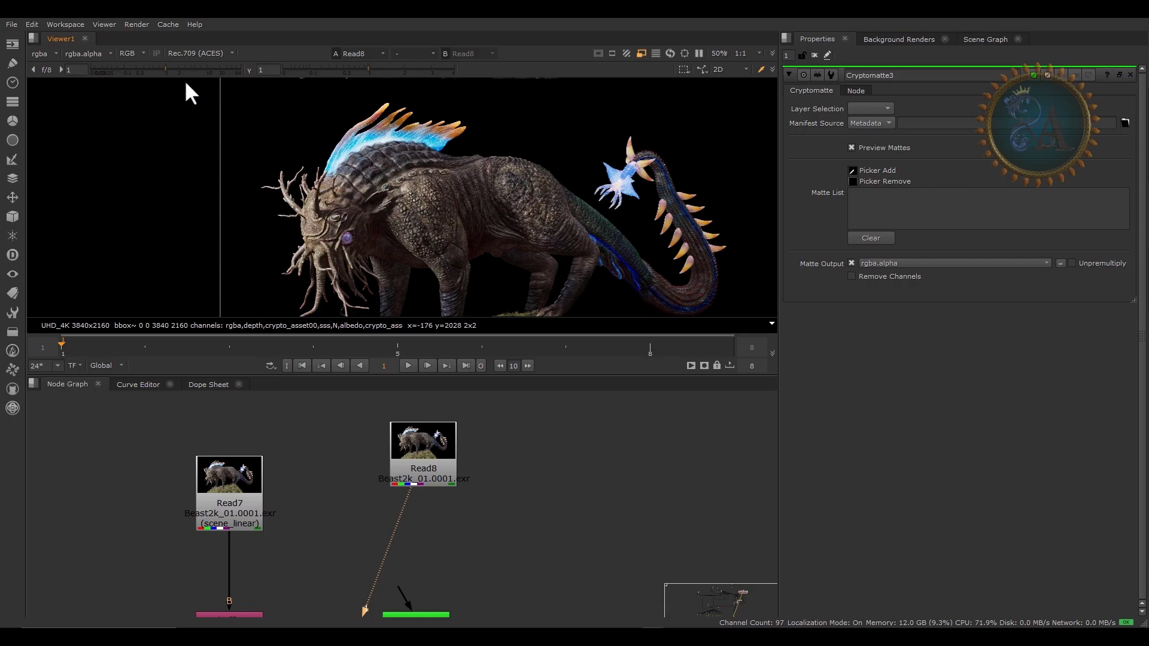
# Switch the viewer to the alpha channel and inspect the matte edges around the creature's legs, tentacles and the grassy rock
pyautogui.click(129, 53)
pyautogui.click(159, 114)
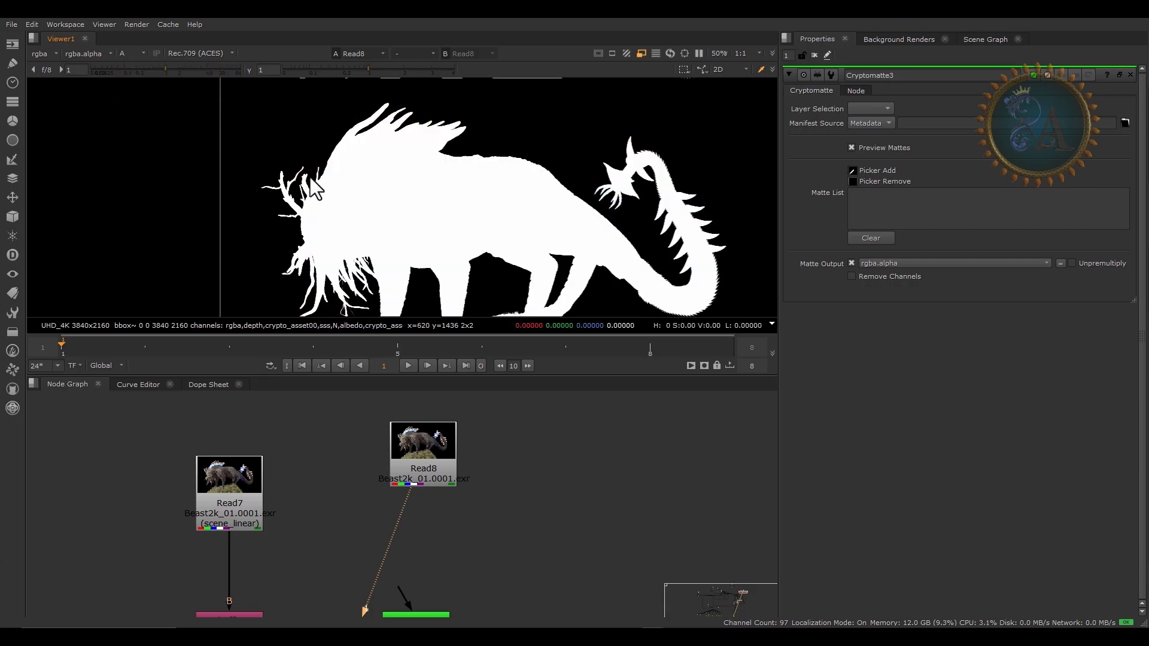
pyautogui.click(120, 52)
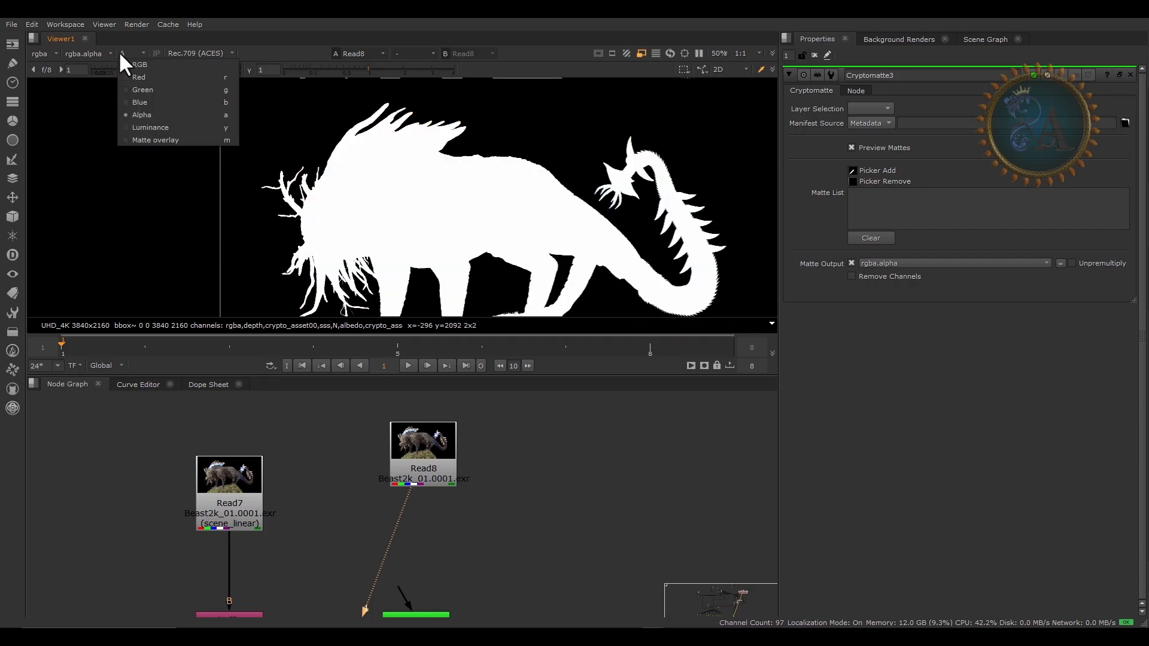
pyautogui.click(91, 184)
pyautogui.scroll(-5, 275, 227)
pyautogui.moveTo(376, 230); pyautogui.dragTo(409, 159, button='middle')
pyautogui.scroll(6, 376, 210)
pyautogui.scroll(3, 359, 257)
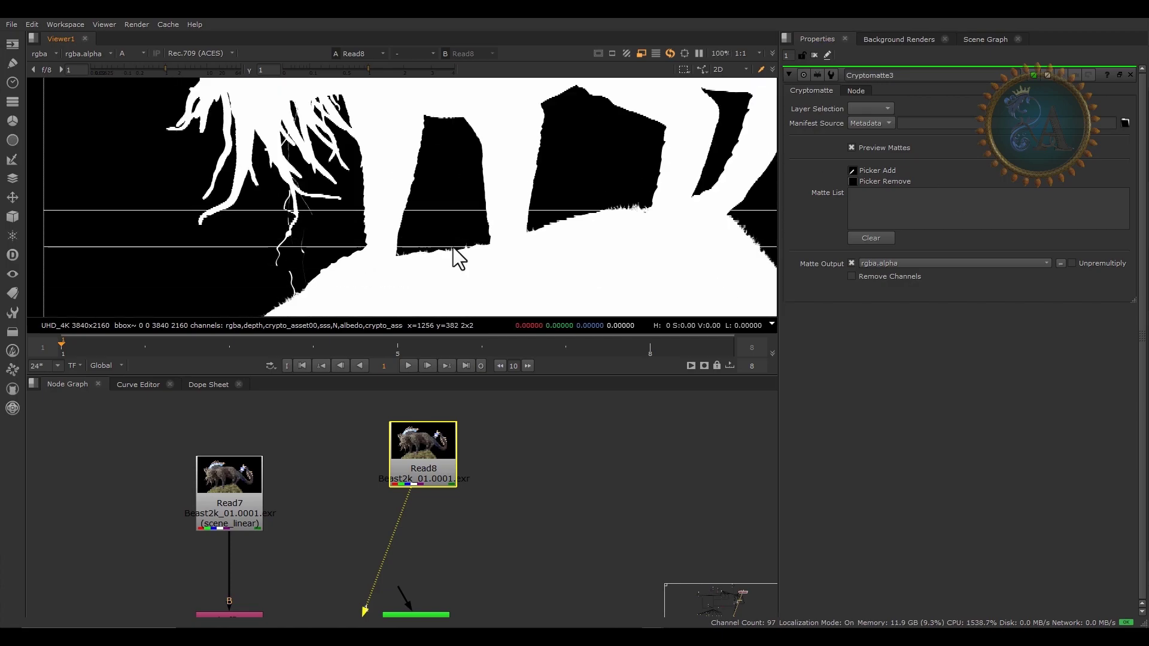
pyautogui.scroll(-3, 499, 229)
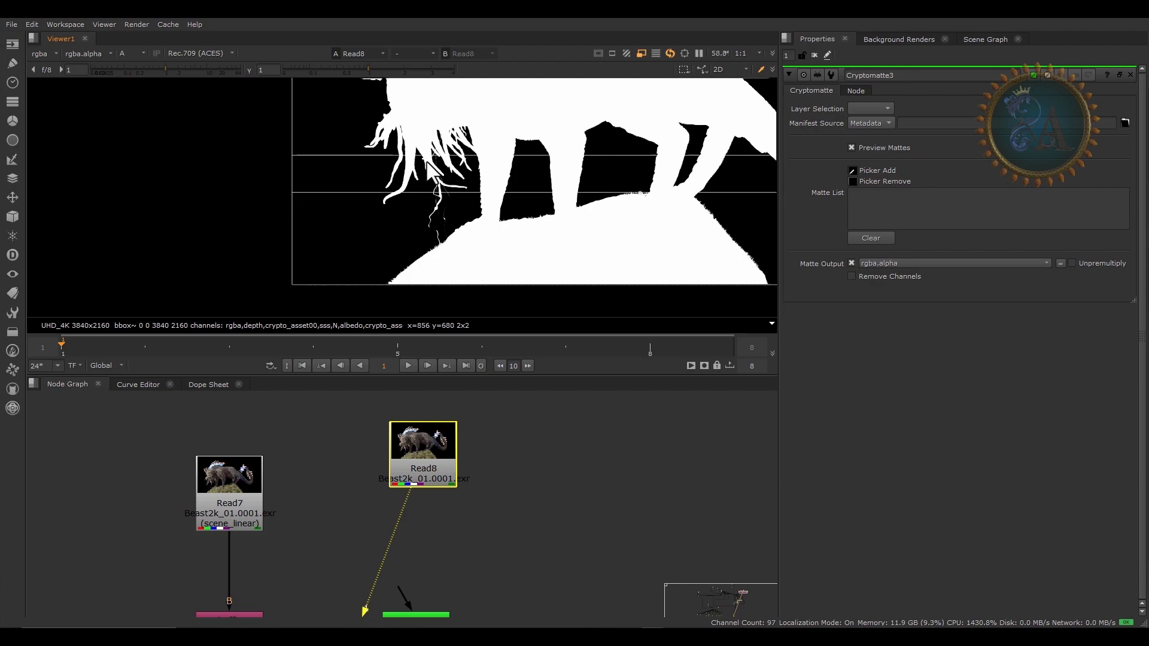
pyautogui.moveTo(504, 209); pyautogui.dragTo(447, 158, button='middle')
pyautogui.scroll(5, 448, 158)
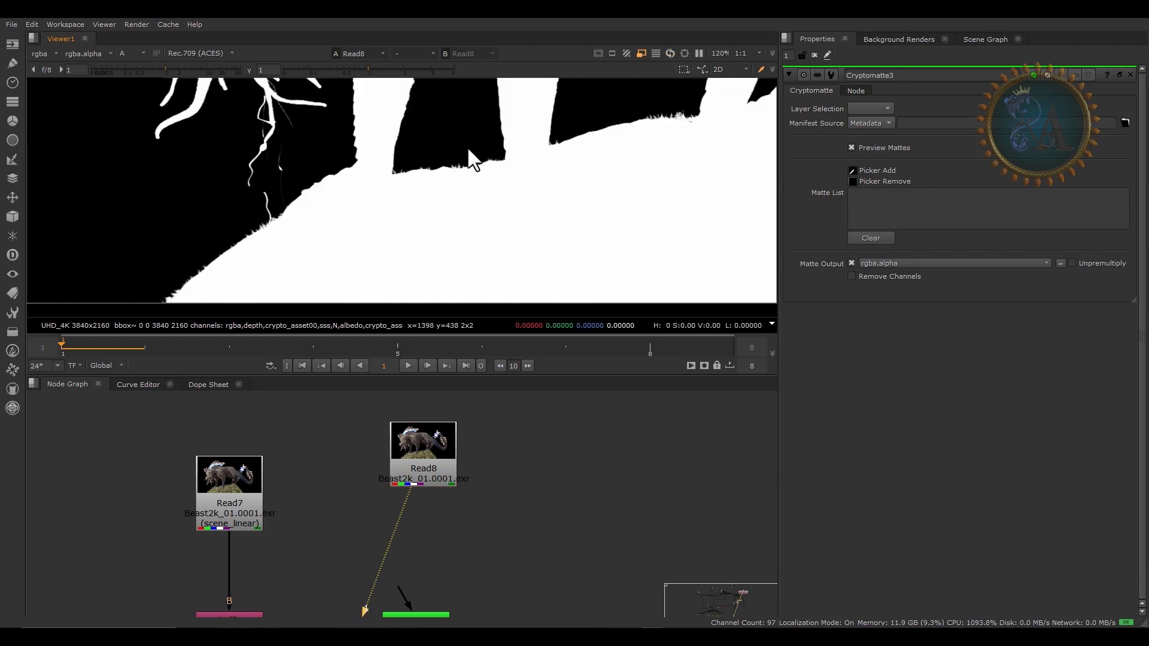
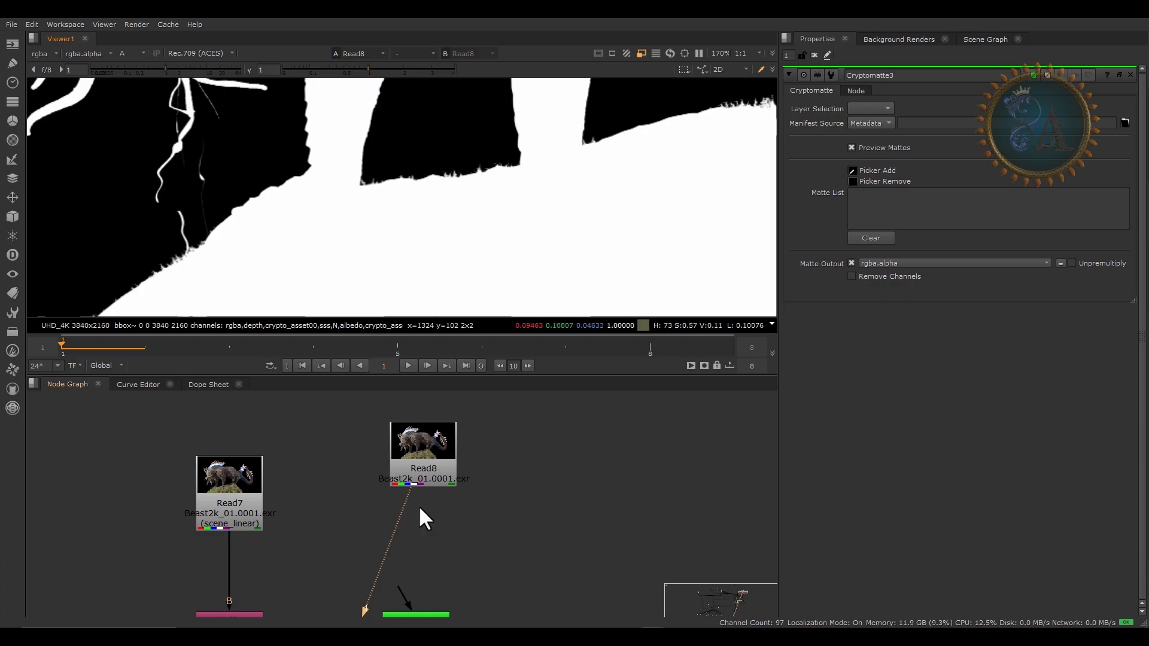
# Move the Read8 node closer to Read7, roughly level with it and above the unconnected Cryptomatte node
pyautogui.moveTo(426, 458); pyautogui.dragTo(371, 491)
pyautogui.click(532, 458)
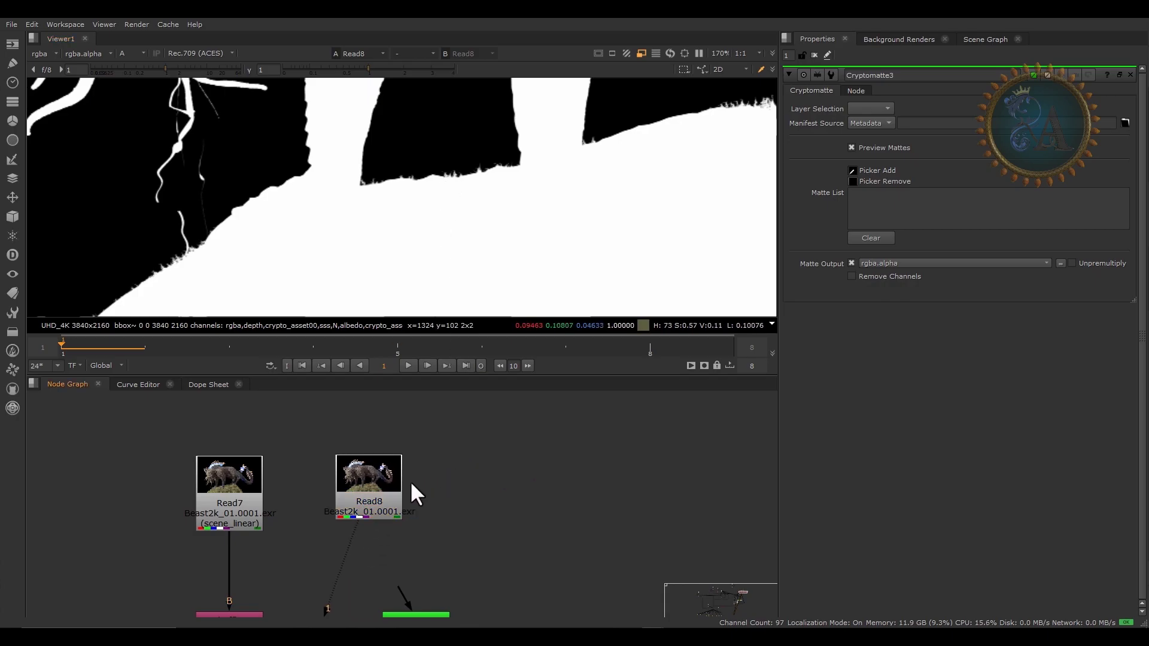
pyautogui.click(367, 500)
pyautogui.scroll(-3, 467, 488)
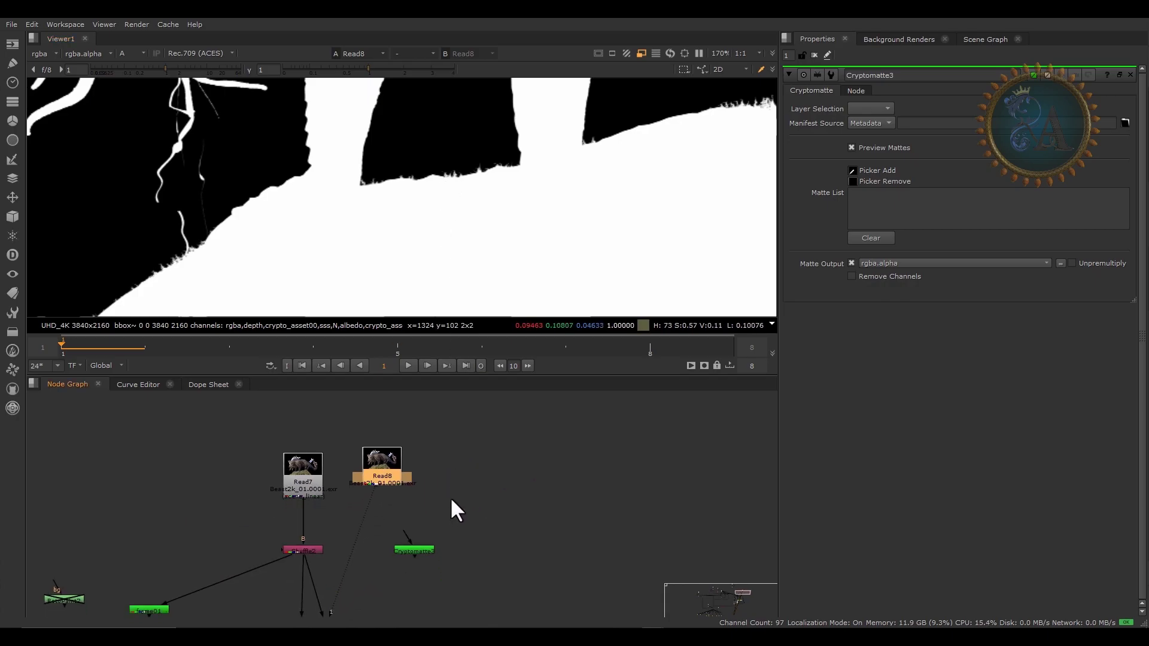
pyautogui.scroll(1, 450, 498)
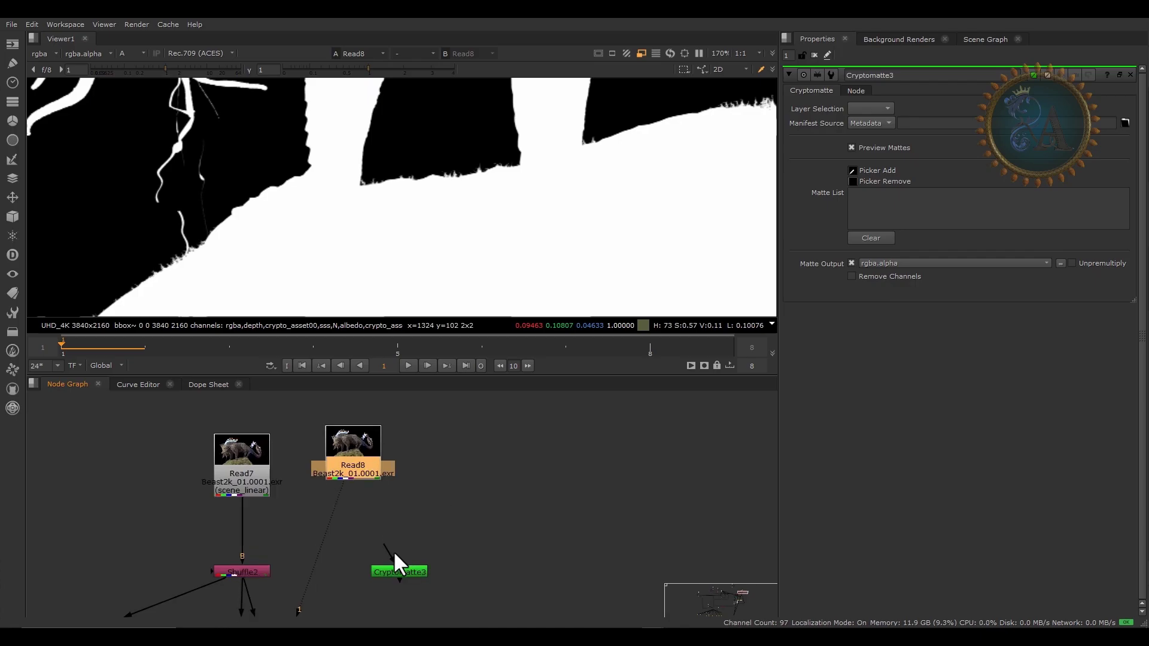
pyautogui.scroll(2, 392, 548)
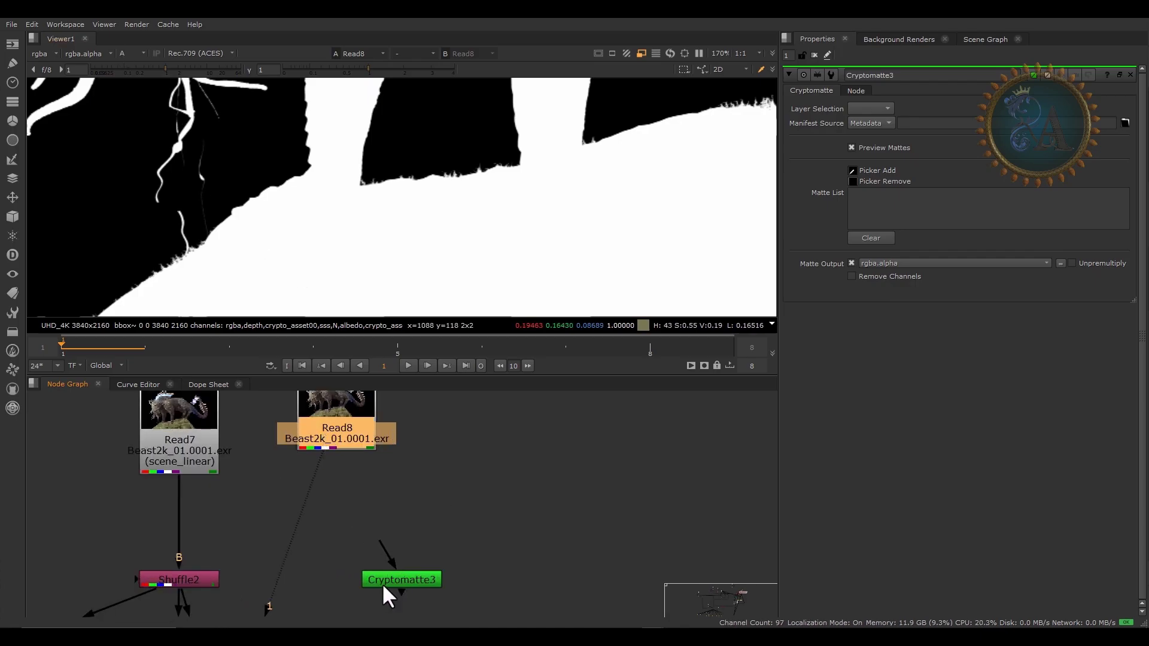
pyautogui.click(461, 504)
pyautogui.moveTo(377, 441); pyautogui.dragTo(390, 471, button='middle')
pyautogui.click(350, 447)
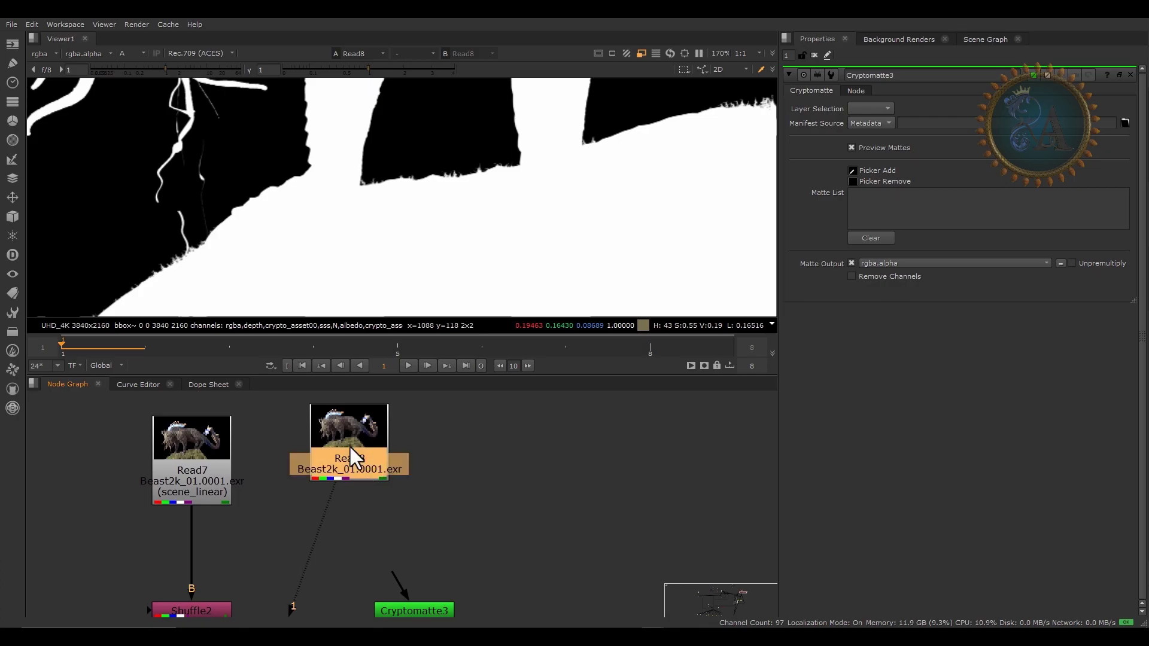
# Return the viewer to RGB, view Read8's crypto_asset and crypto_material00 layers, and switch back to the rgb layer
pyautogui.click(128, 53)
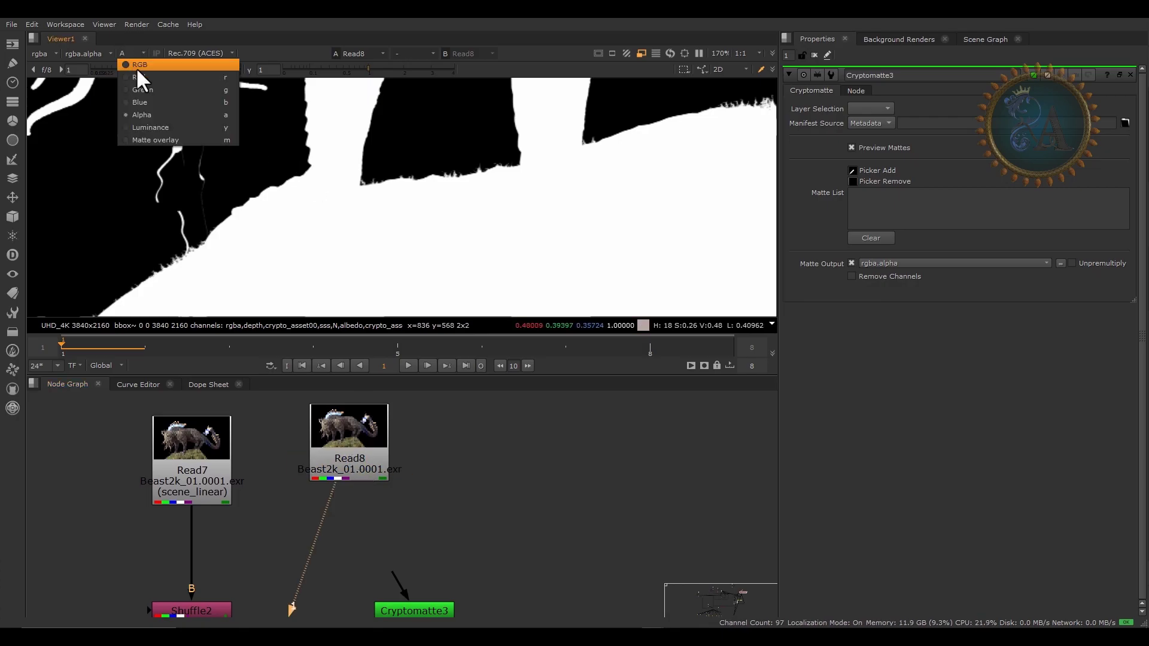
pyautogui.click(150, 64)
pyautogui.click(39, 53)
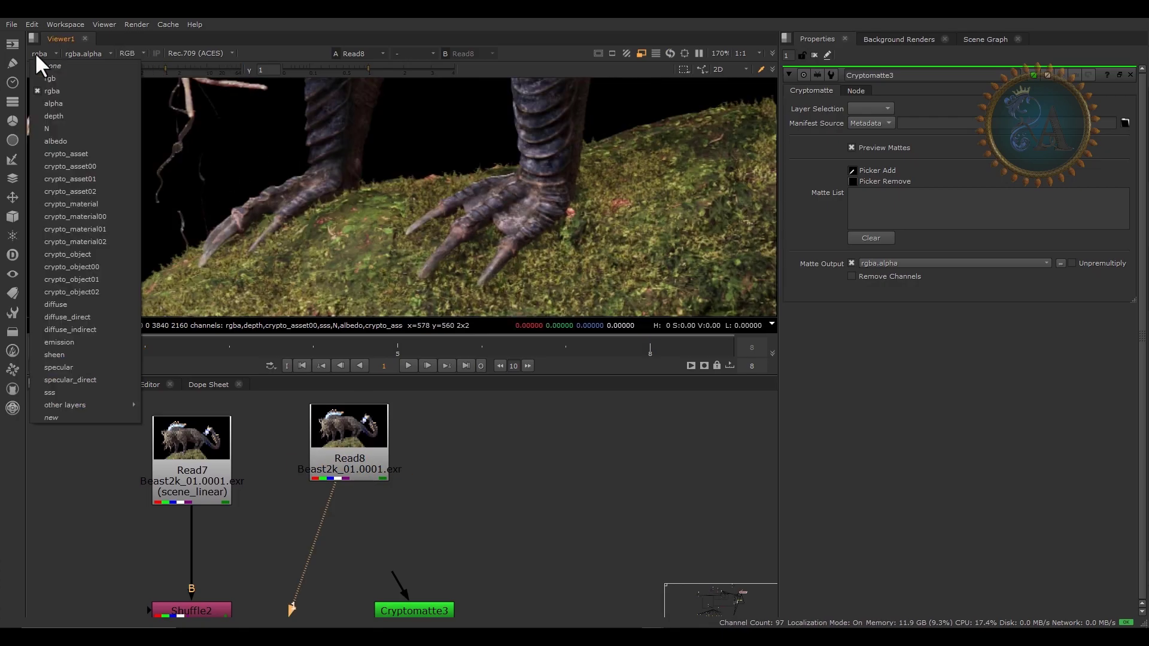
pyautogui.click(99, 154)
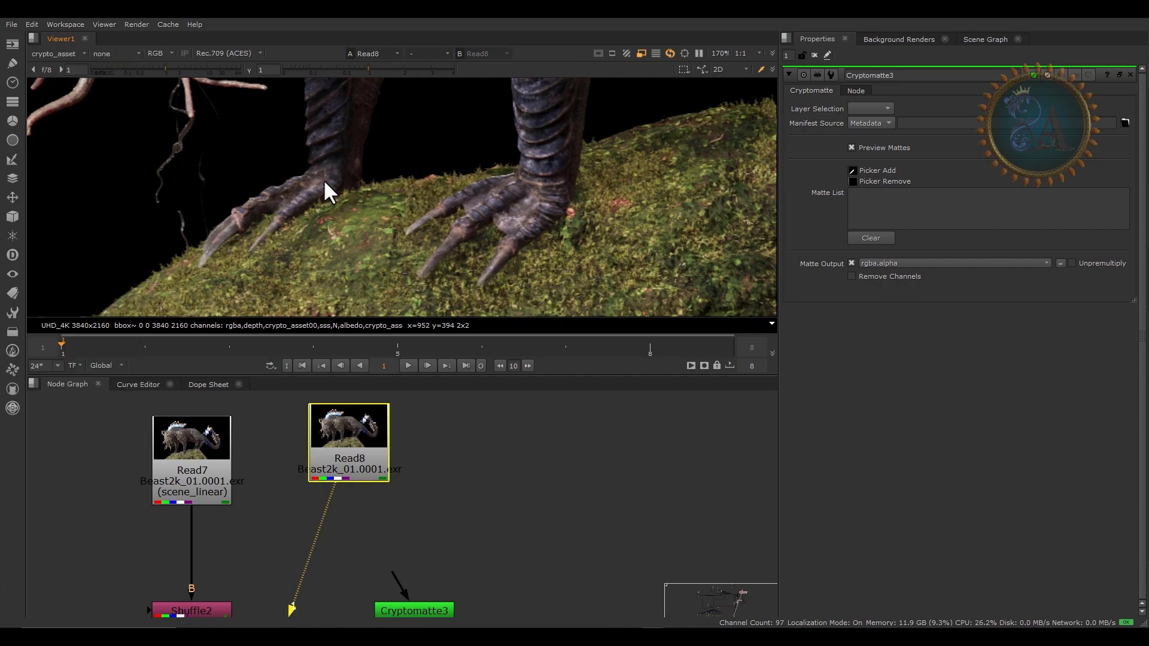
pyautogui.click(56, 54)
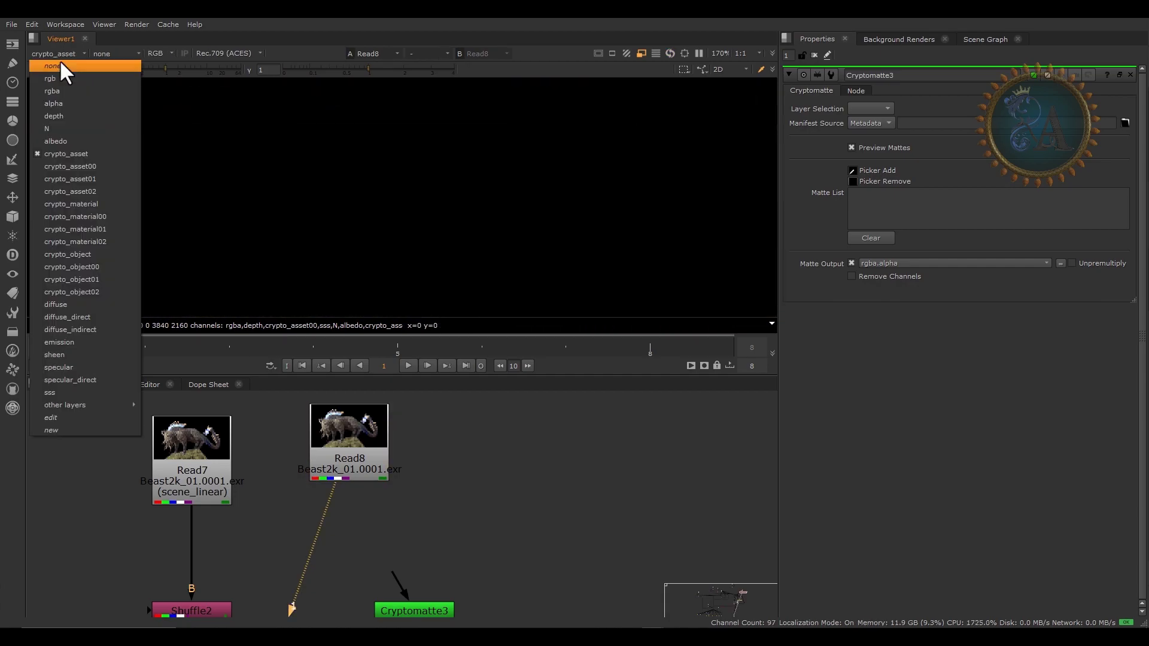
pyautogui.click(113, 215)
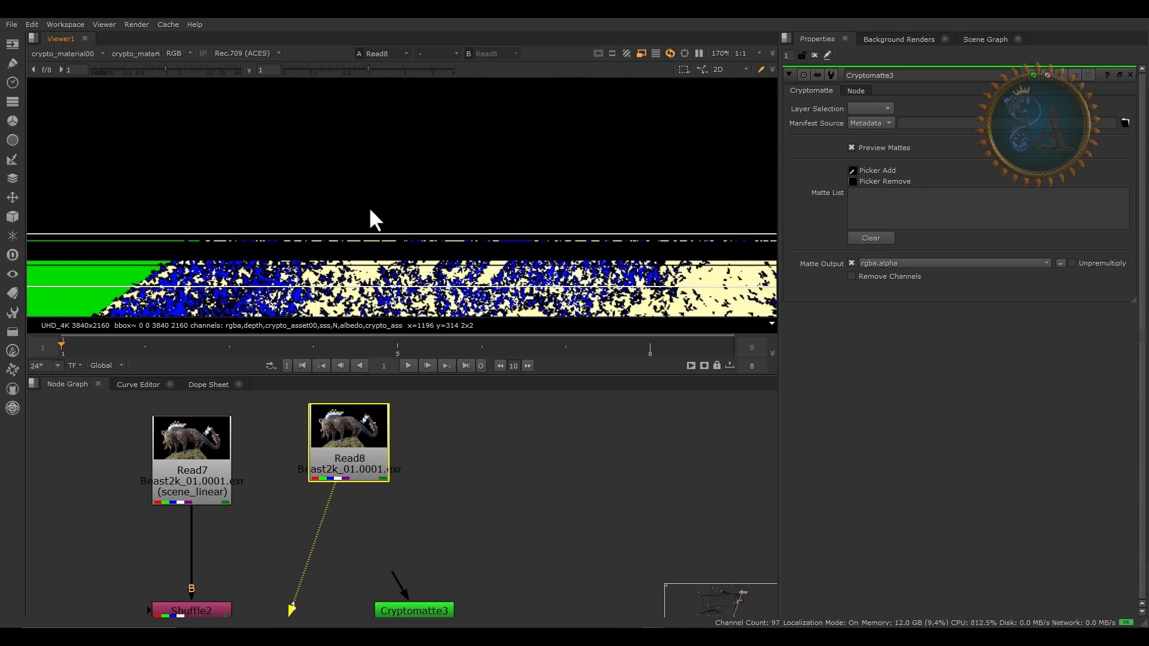
pyautogui.click(53, 51)
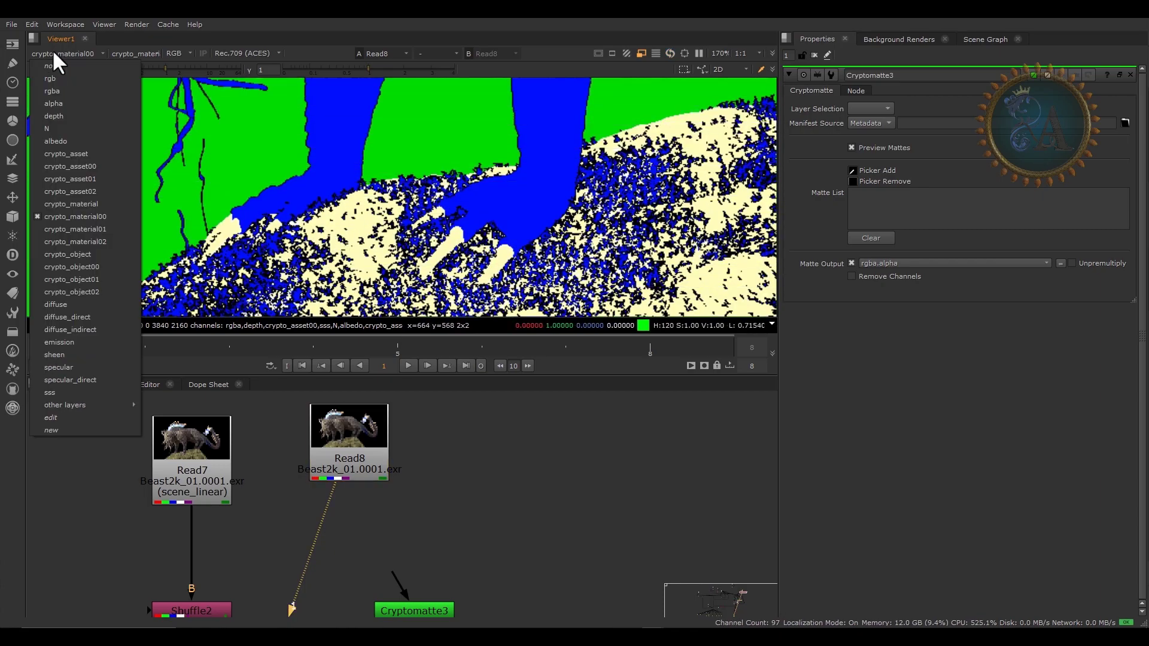
pyautogui.click(86, 81)
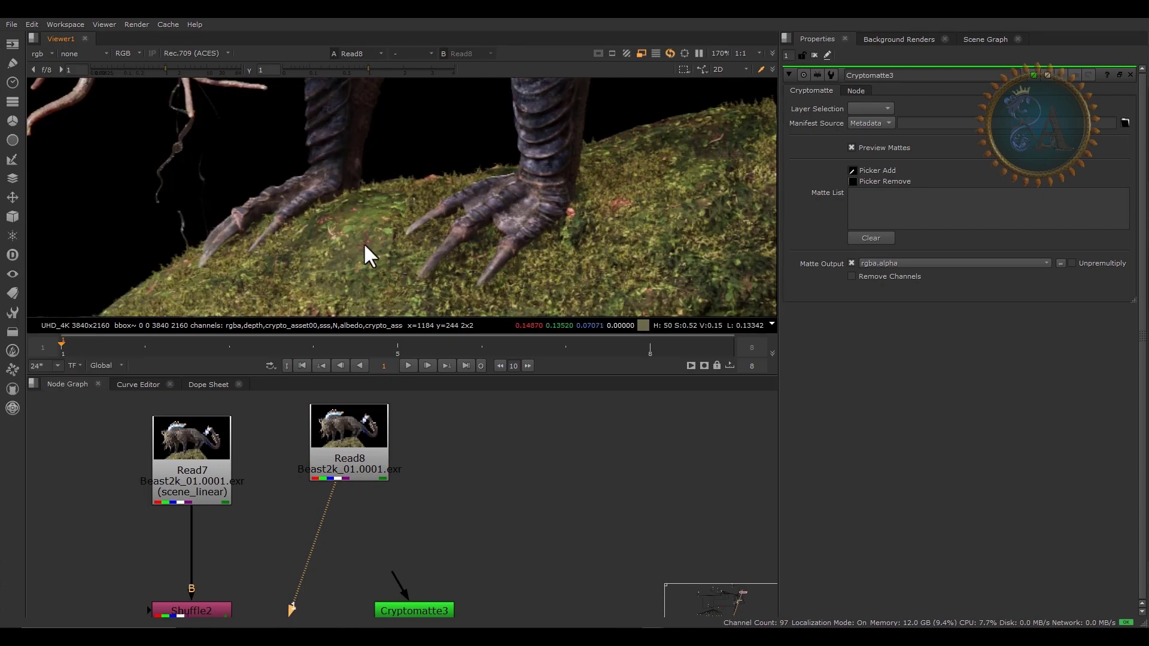
# Connect the Cryptomatte3 node's input to Read8 and display Cryptomatte3 in the viewer
pyautogui.moveTo(423, 602); pyautogui.dragTo(357, 464)
pyautogui.press('1')
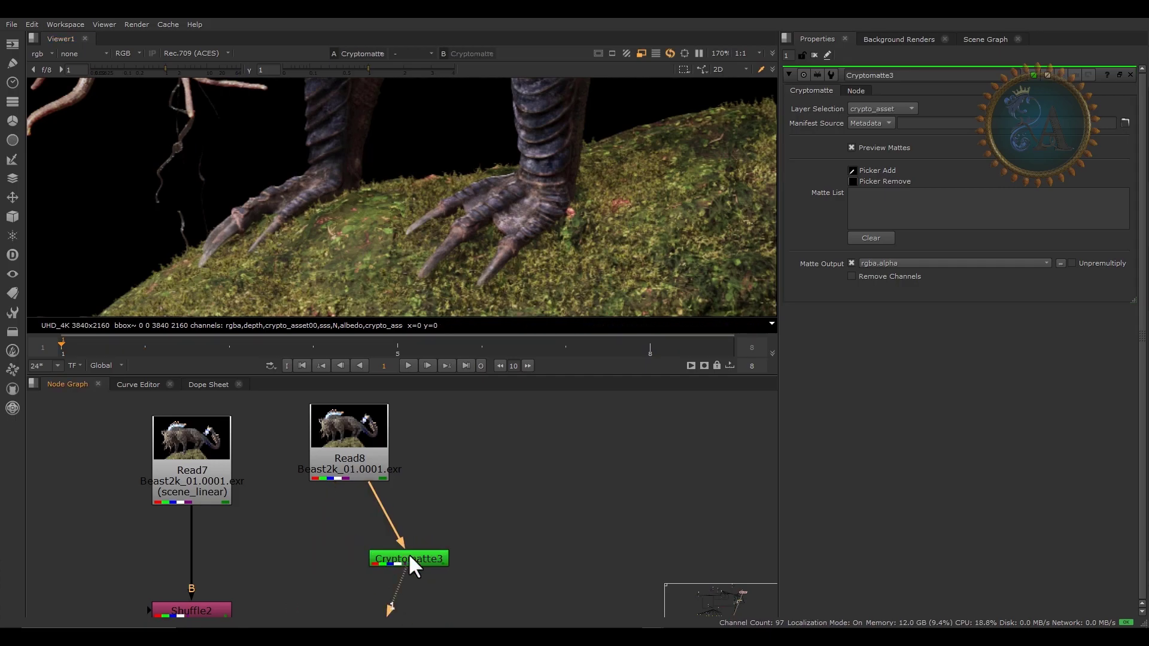
# Move the Cryptomatte3 node directly beneath Read8 and examine its crypto_asset preview mattes around the claws and the grassy rock's edge
pyautogui.moveTo(421, 559); pyautogui.dragTo(352, 559)
pyautogui.scroll(-6, 429, 185)
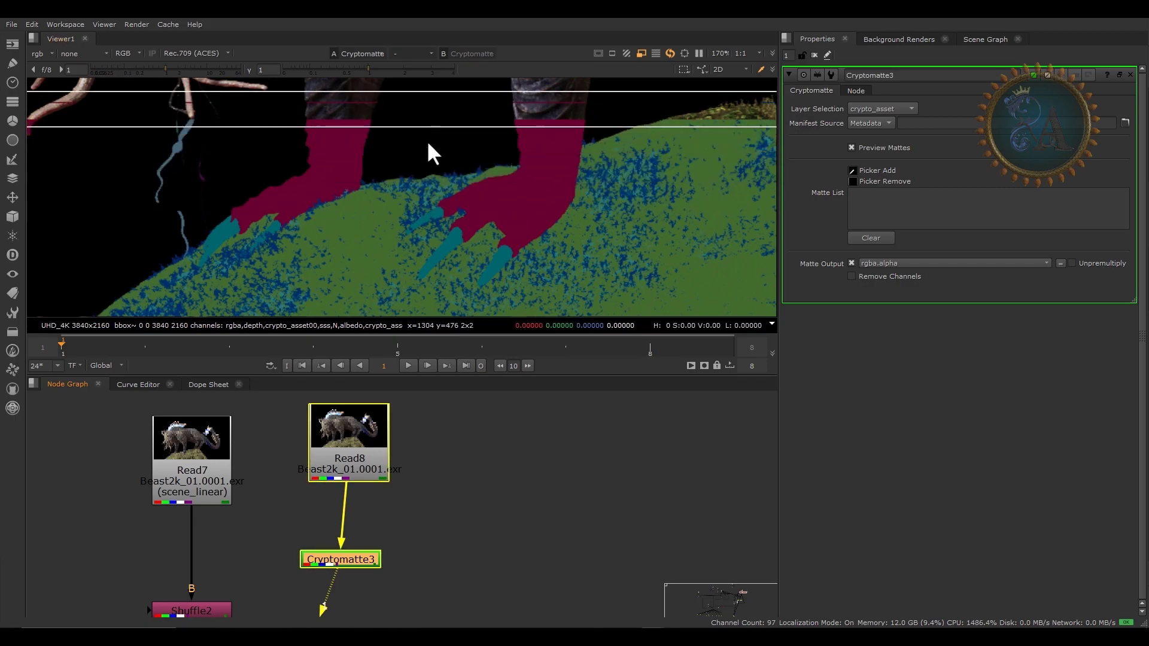
pyautogui.scroll(8, 442, 187)
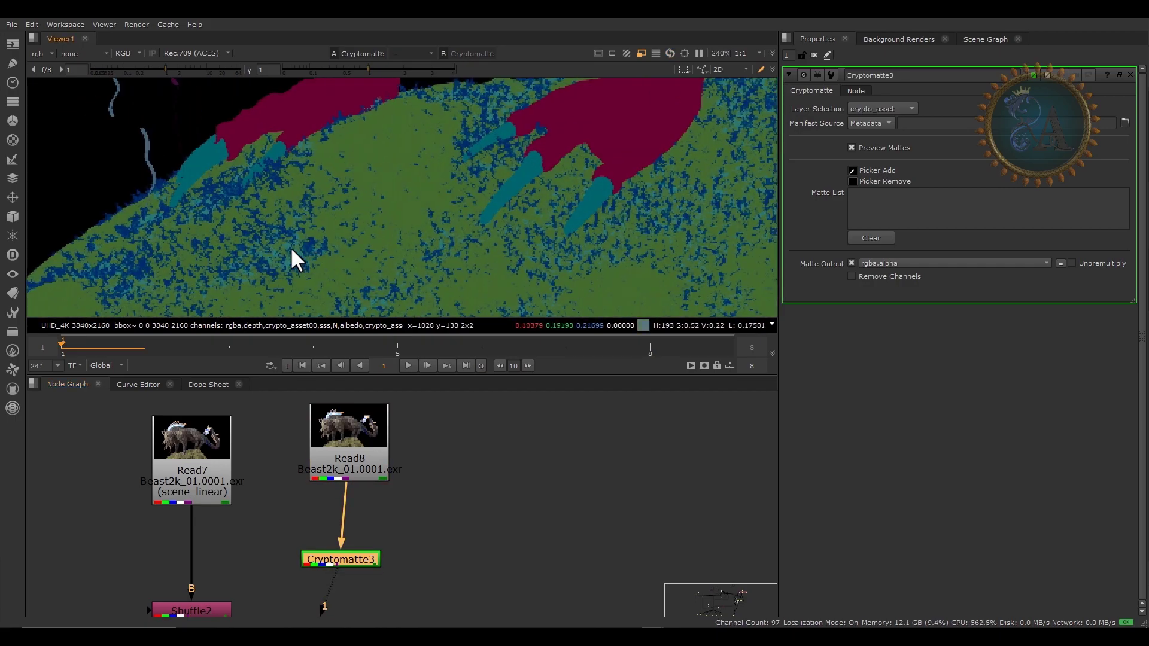
pyautogui.scroll(5, 401, 198)
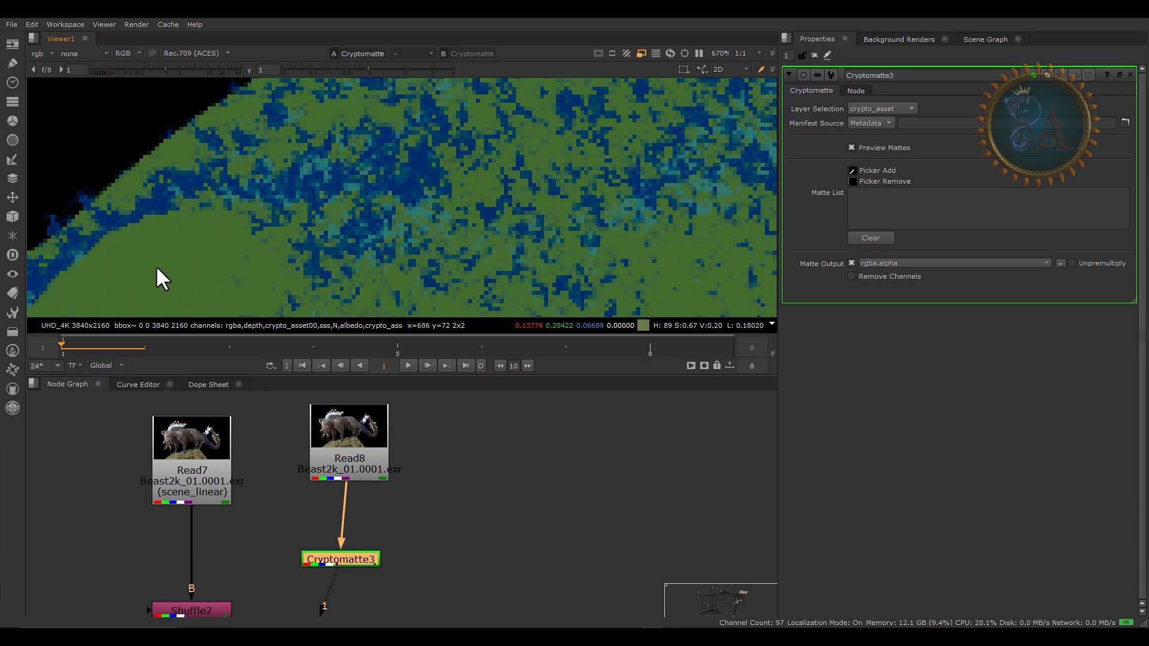
pyautogui.scroll(-5, 159, 259)
pyautogui.scroll(4, 185, 246)
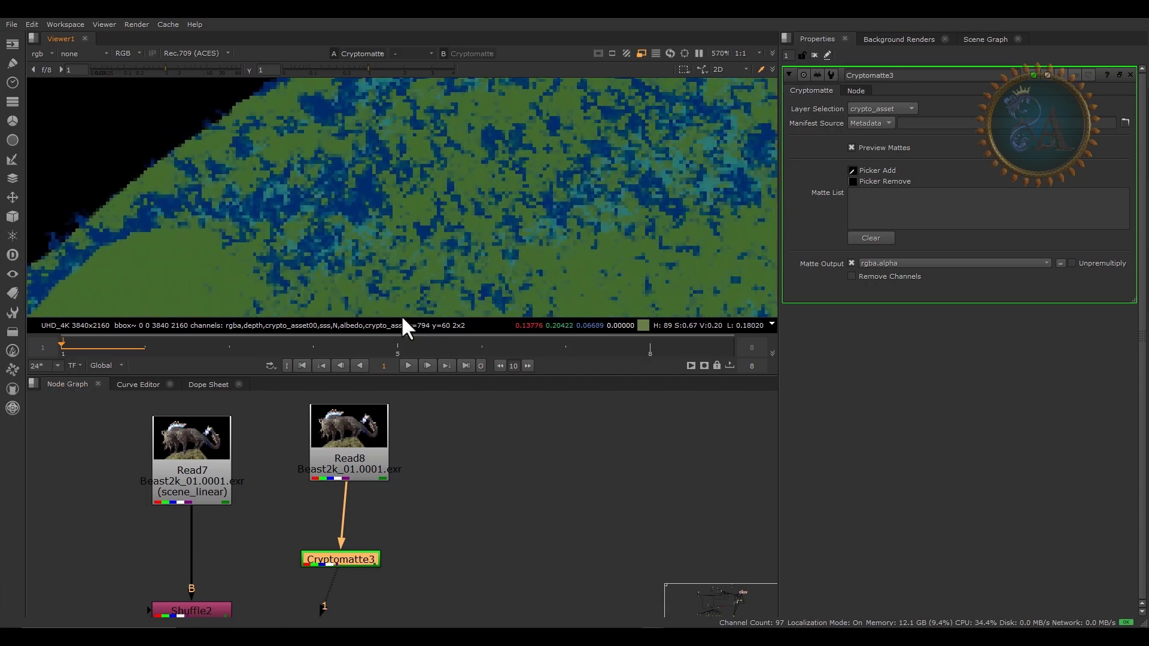
pyautogui.scroll(2, 183, 204)
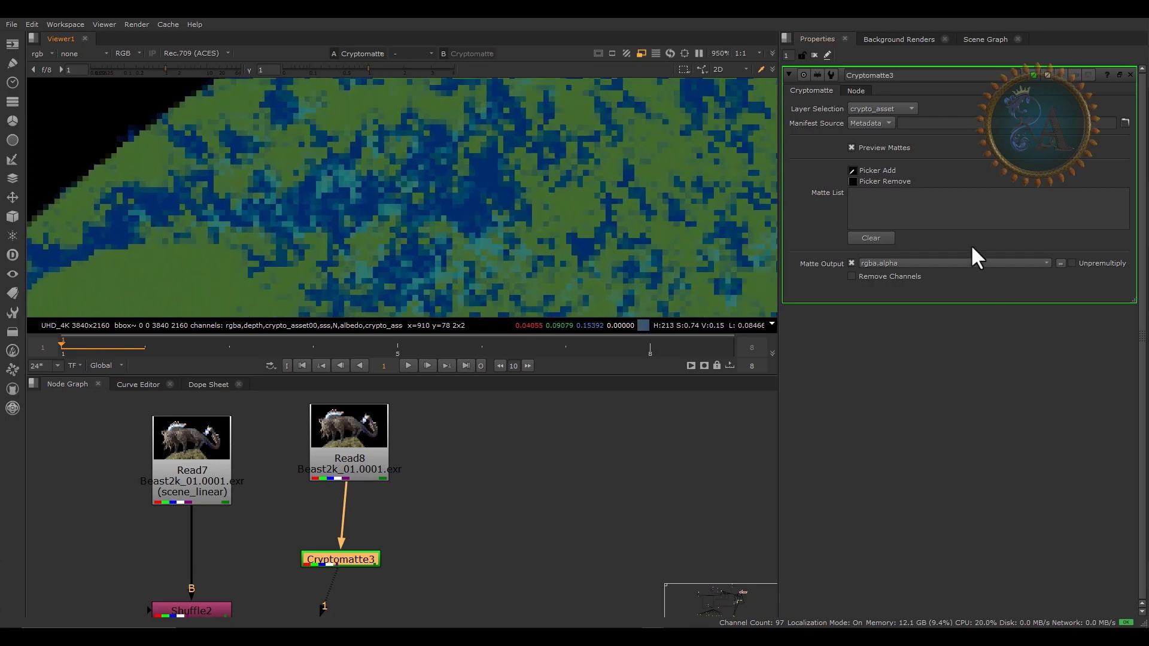
# Try sampling the blue grass matte near the rock's edge with Picker Add disabled, and re-enable Picker Add
pyautogui.click(852, 171)
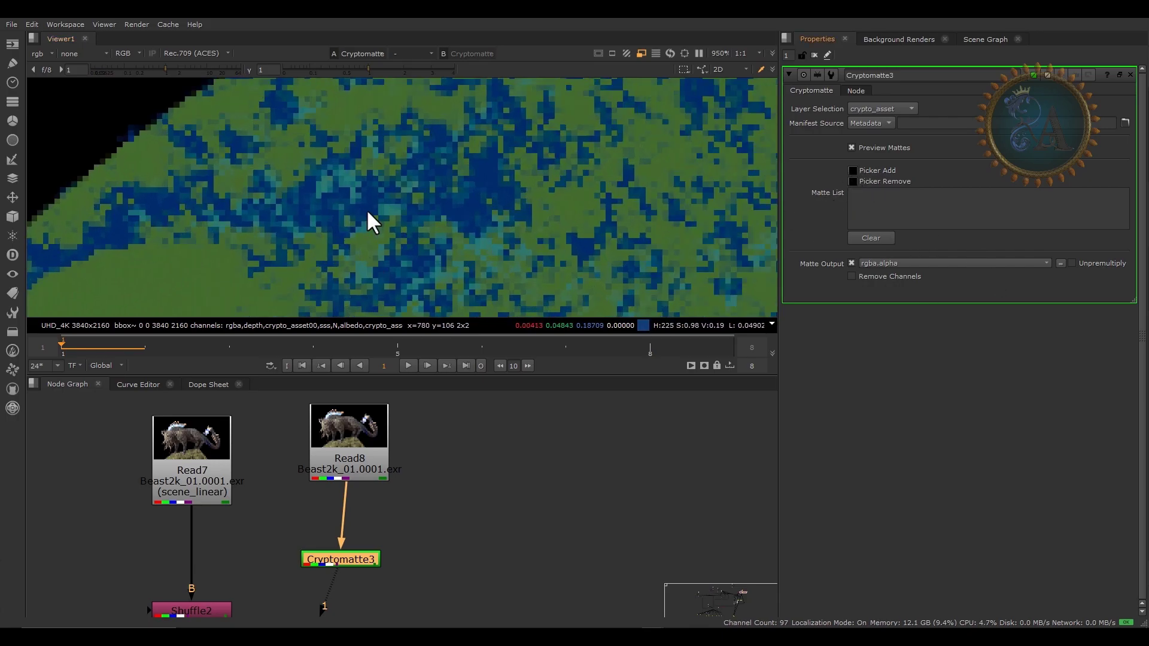
pyautogui.keyDown('ctrl'); pyautogui.click(148, 196); pyautogui.keyUp('ctrl')
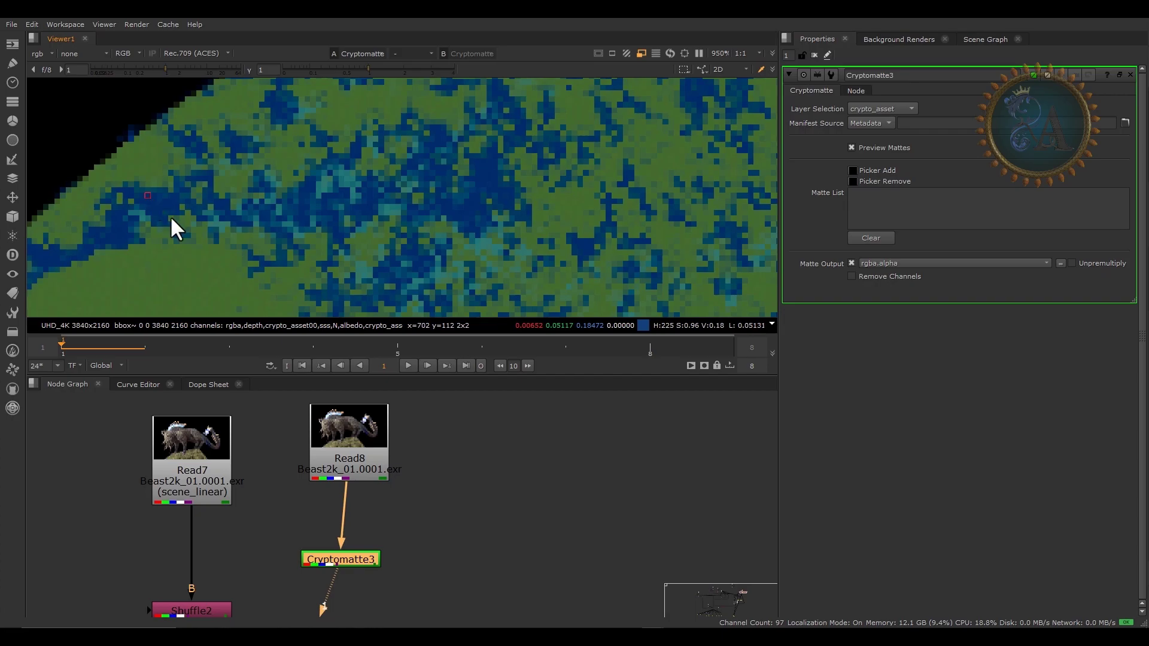
pyautogui.keyDown('ctrl'); pyautogui.click(153, 203); pyautogui.keyUp('ctrl')
pyautogui.click(853, 170)
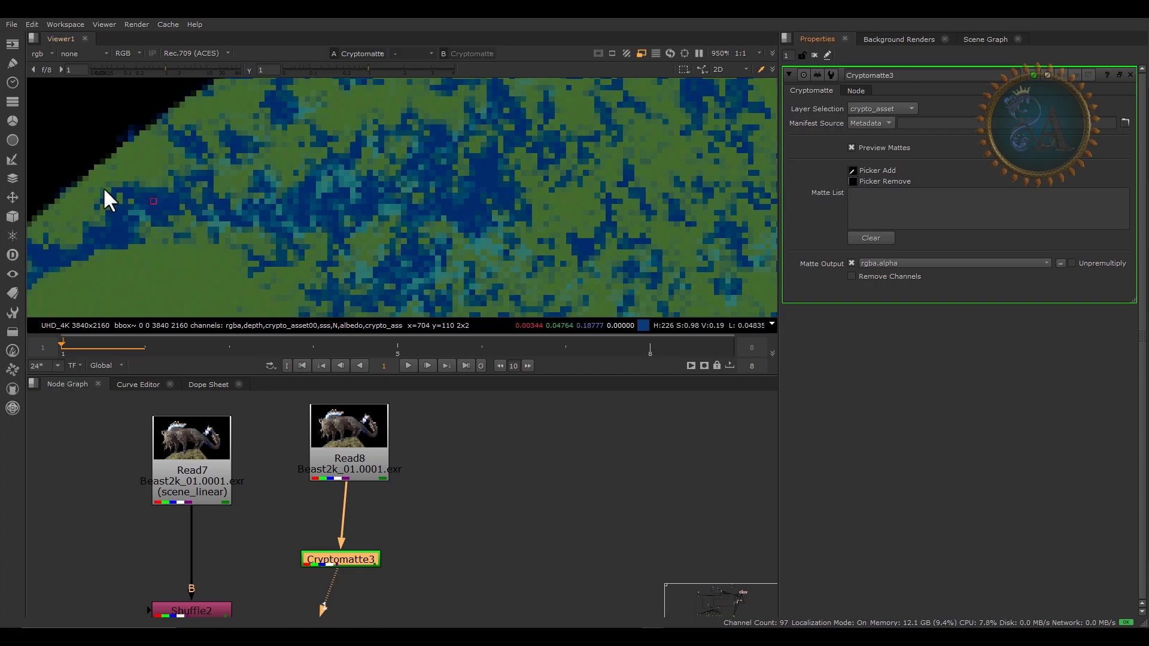
# Pick the MASH_green_reAdL2_instancer moss into Cryptomatte3's matte list and move that node out to the right of Read8
pyautogui.keyDown('ctrl'); pyautogui.click(164, 197); pyautogui.keyUp('ctrl')
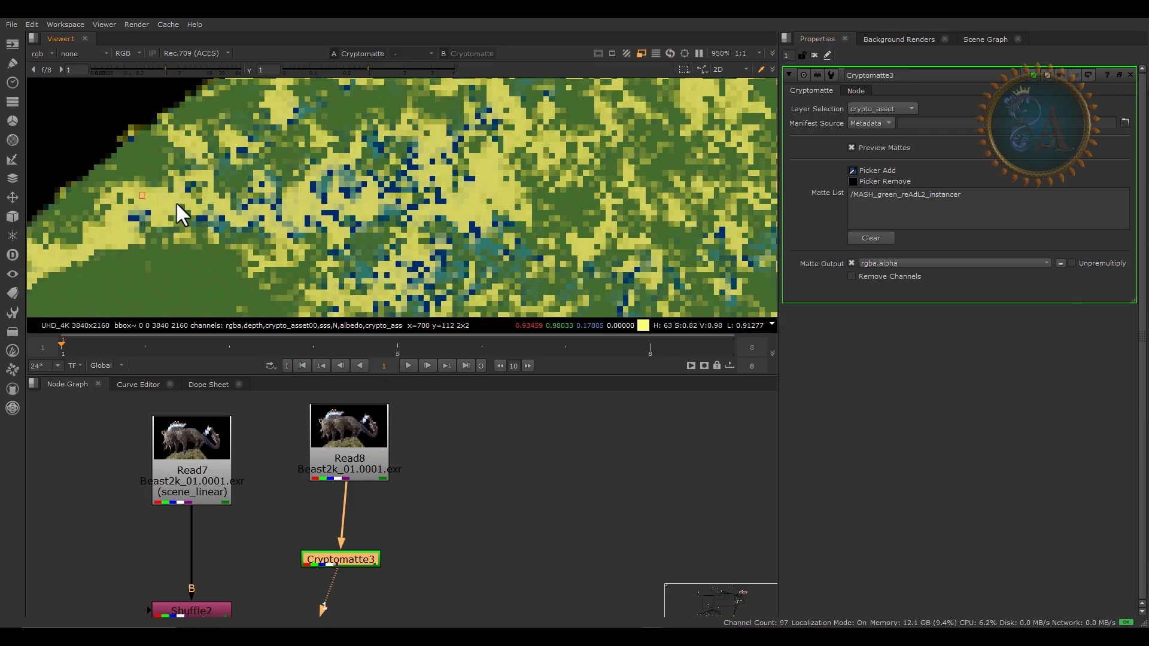
pyautogui.scroll(-6, 570, 234)
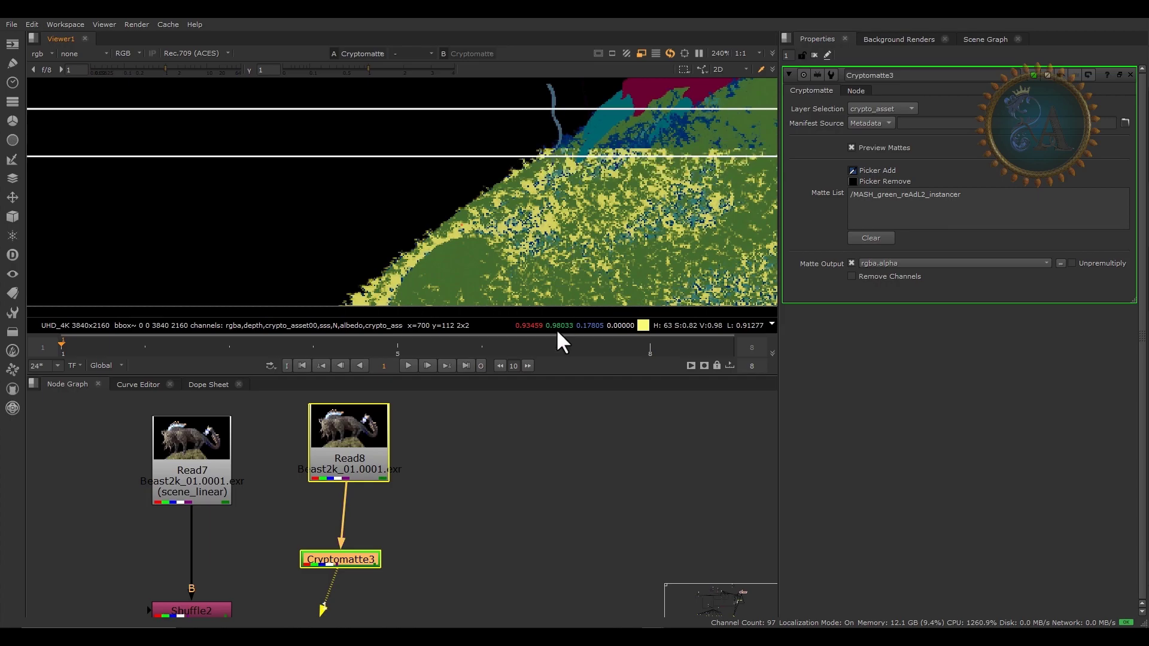
pyautogui.moveTo(357, 557); pyautogui.dragTo(461, 554)
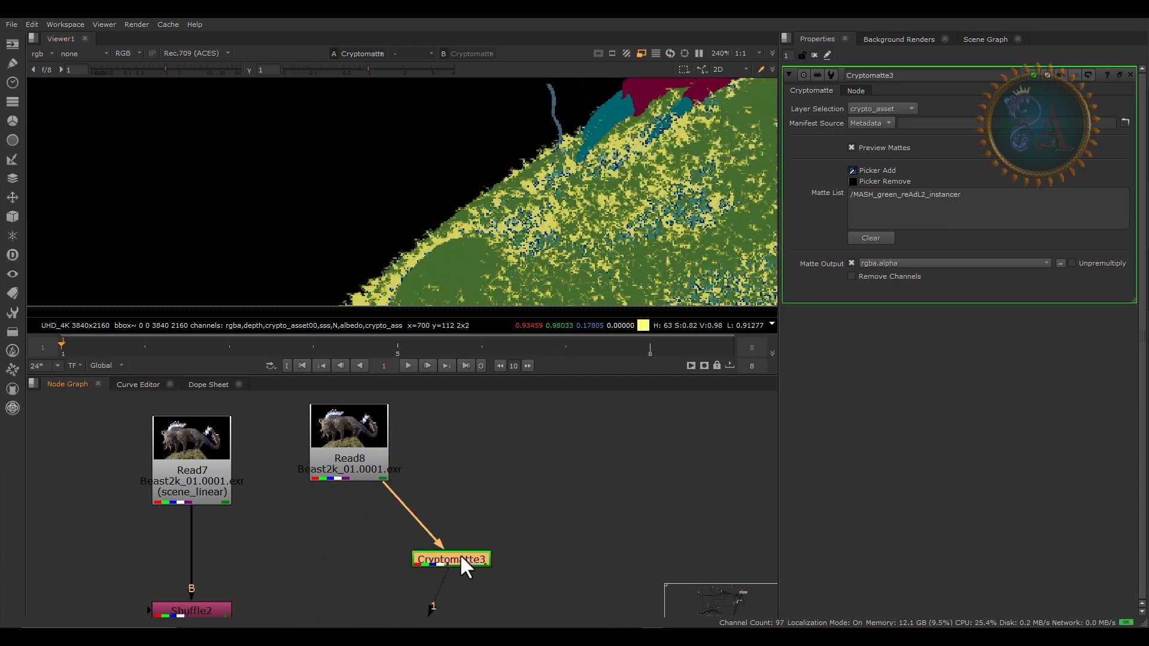
pyautogui.moveTo(332, 560); pyautogui.dragTo(353, 529, button='middle')
pyautogui.click(408, 546)
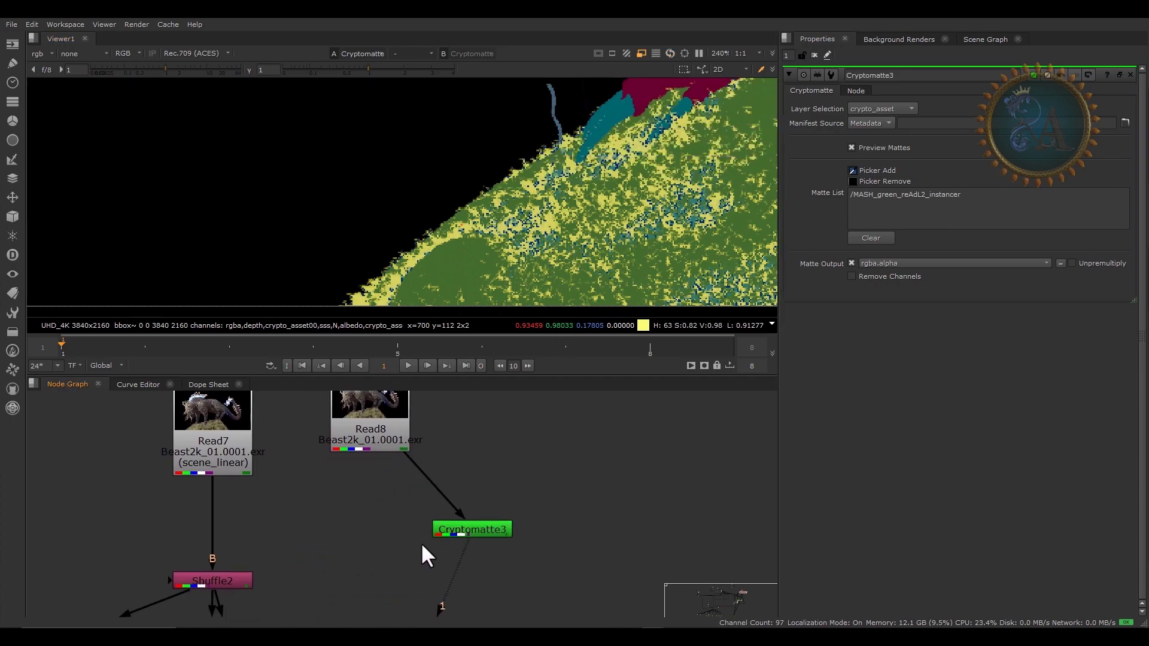
pyautogui.moveTo(461, 532); pyautogui.dragTo(577, 410)
# Select Read8 and show its render in the viewer
pyautogui.click(358, 510)
pyautogui.click(367, 446)
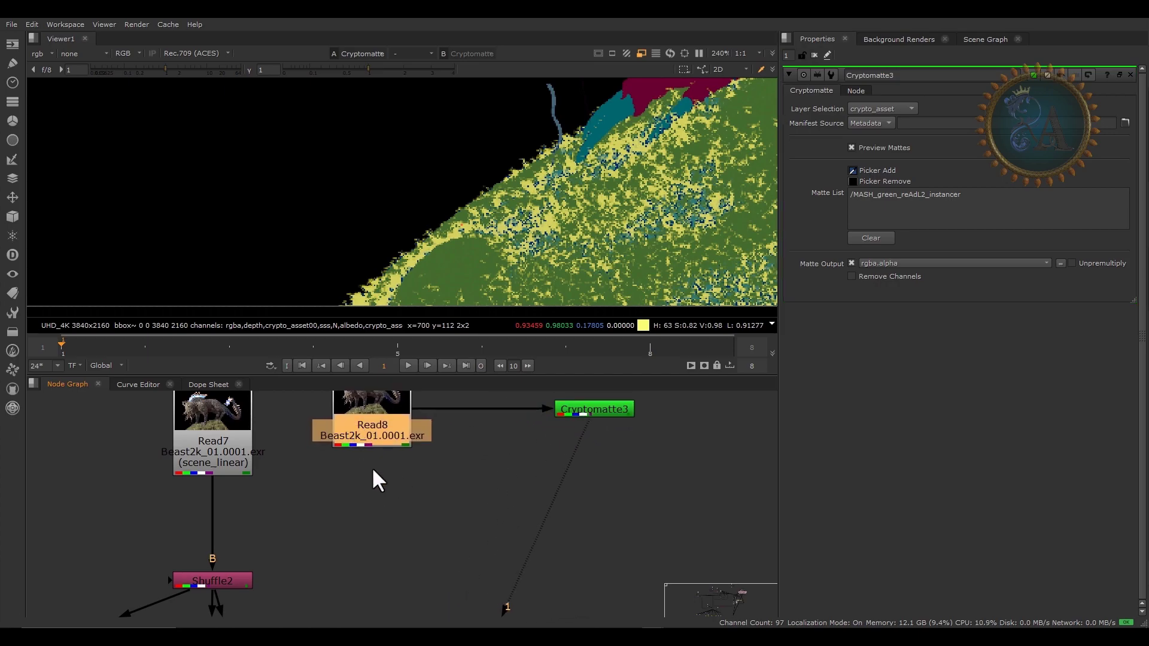
pyautogui.moveTo(395, 529); pyautogui.dragTo(395, 557, button='middle')
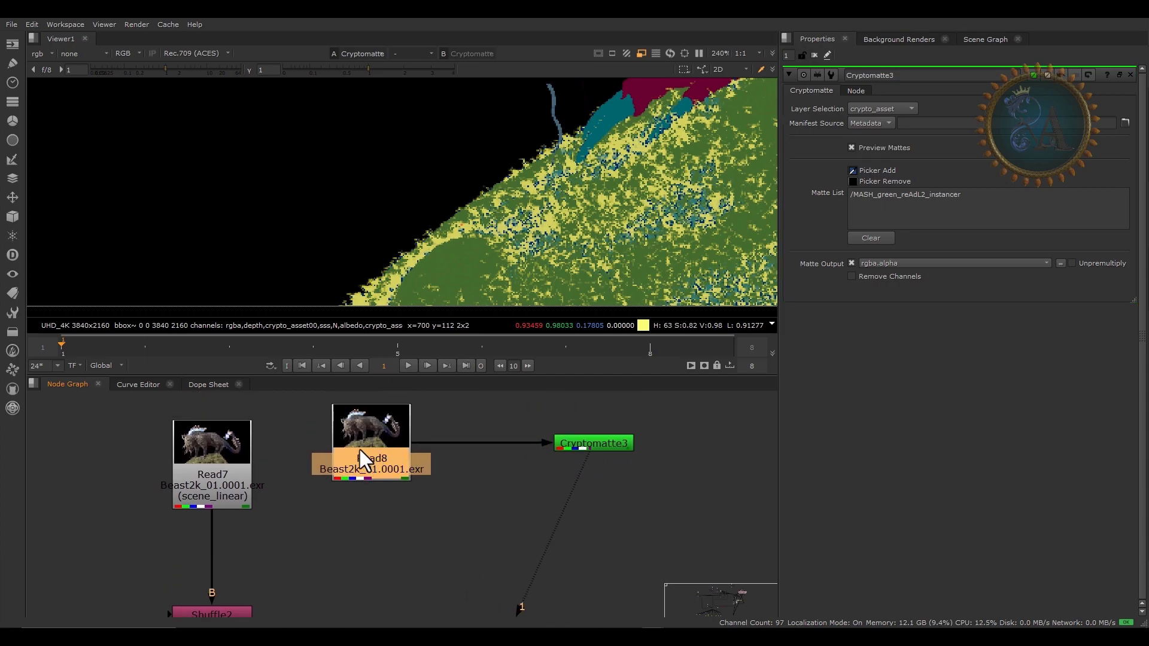
pyautogui.press('1')
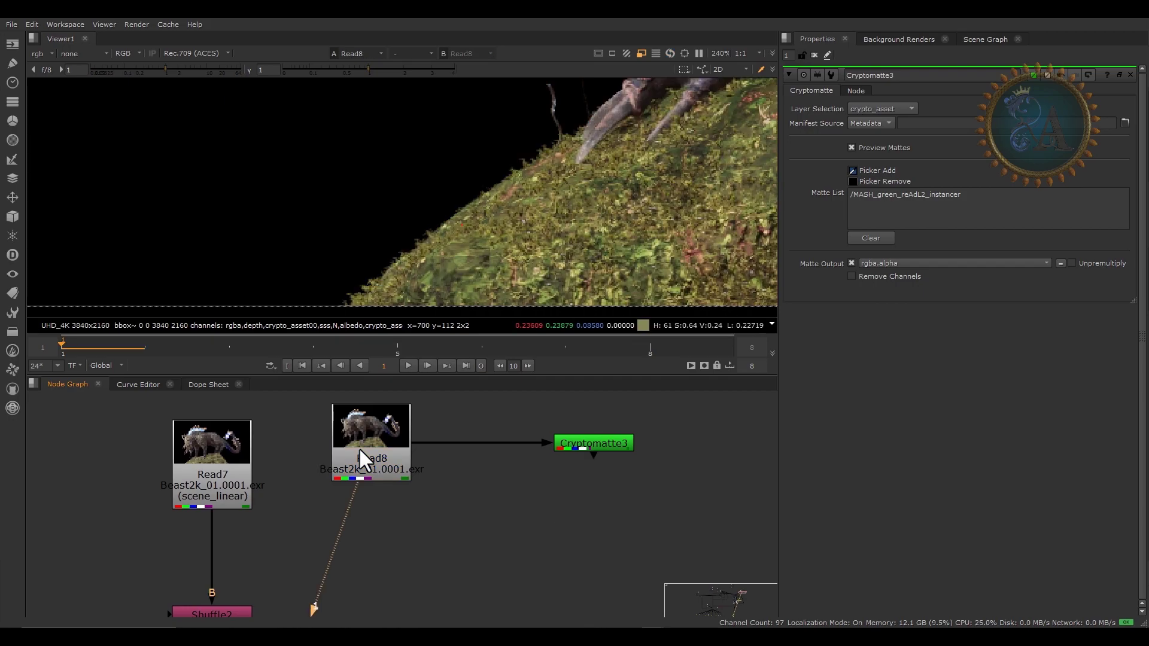
# Add a Grade node and place it below Read8, connected to that read's output
pyautogui.press('Tab')
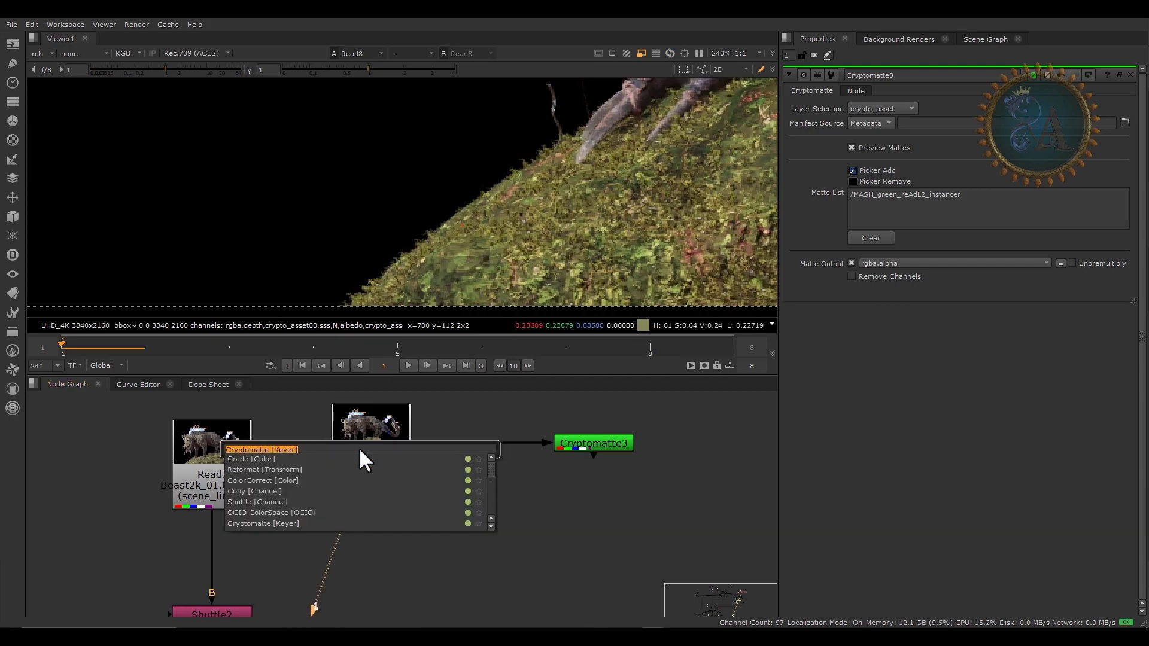
pyautogui.write('f')
pyautogui.press('BackSpace')
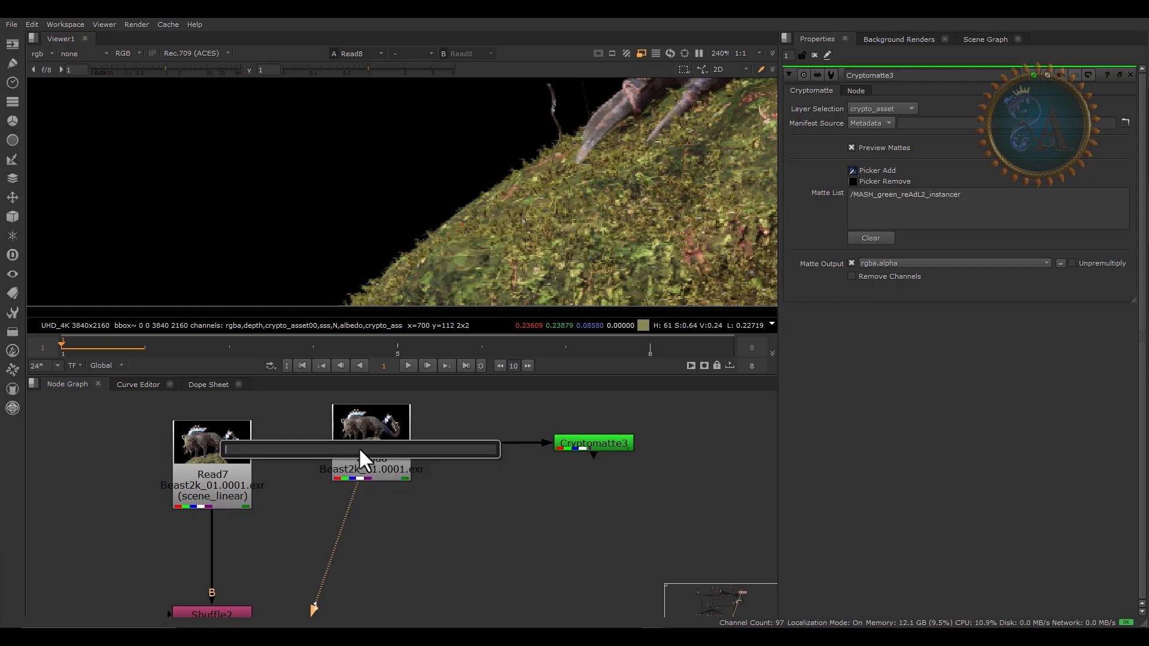
pyautogui.write('gead')
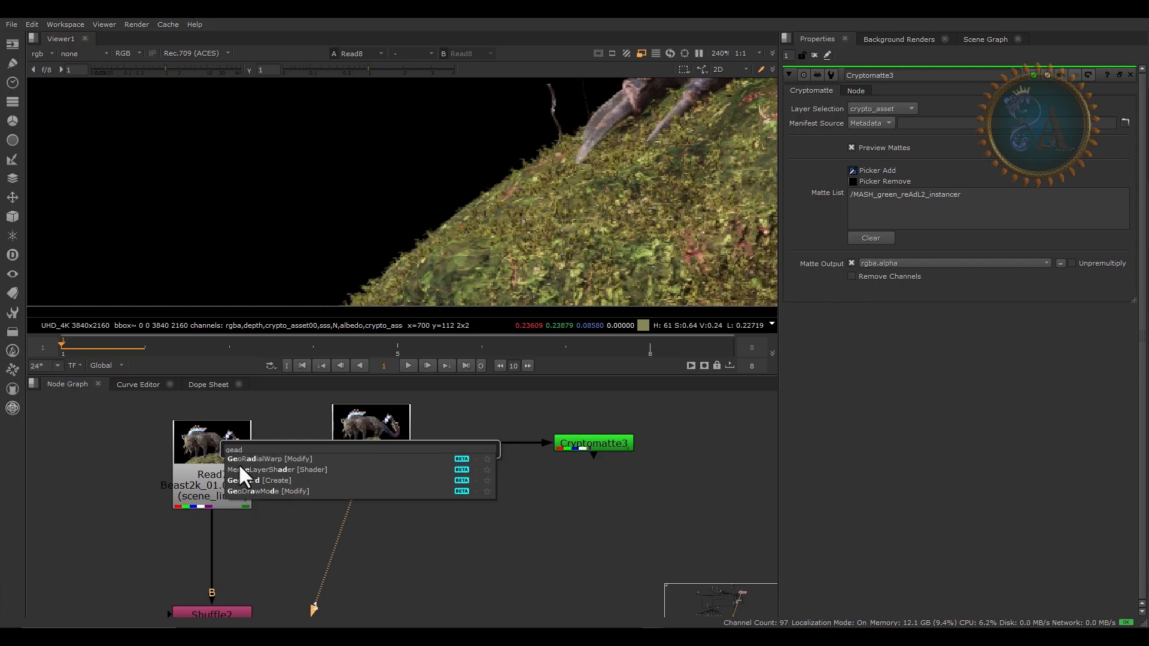
pyautogui.press('BackSpace')
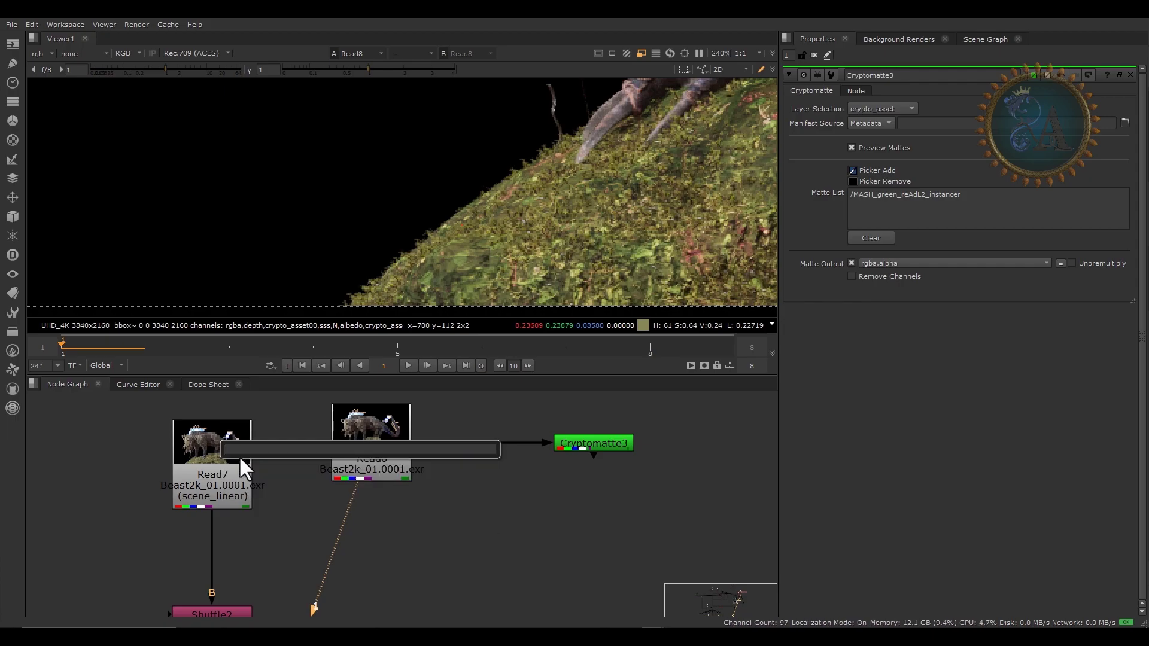
pyautogui.write('grad')
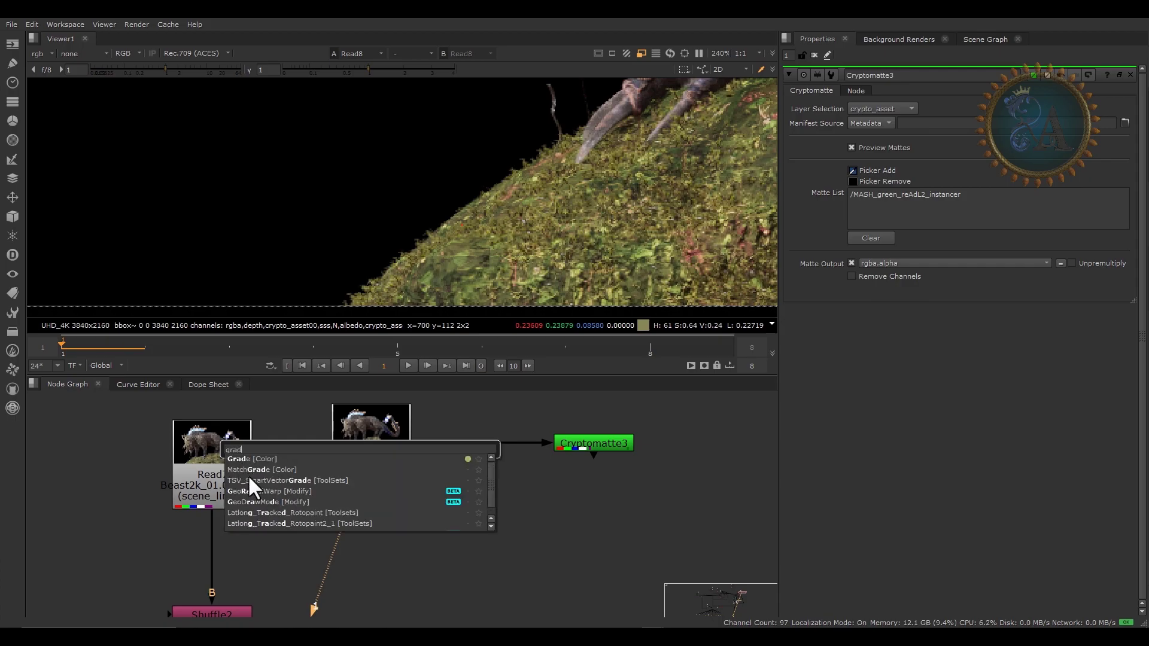
pyautogui.press('Return')
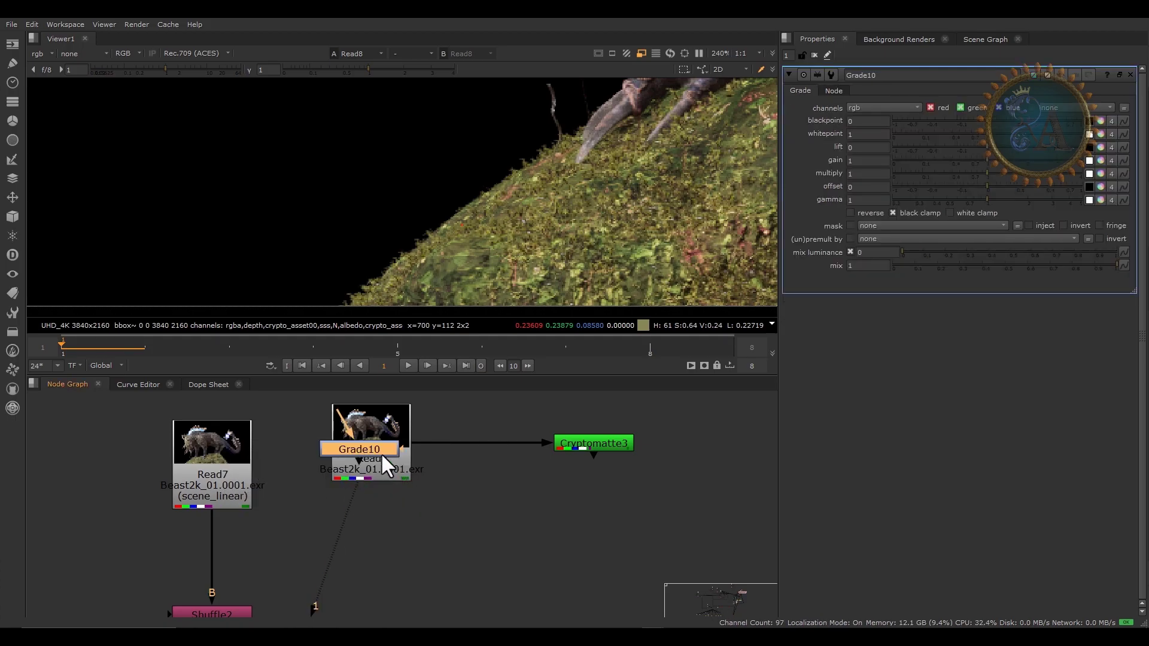
pyautogui.moveTo(372, 459); pyautogui.dragTo(377, 548)
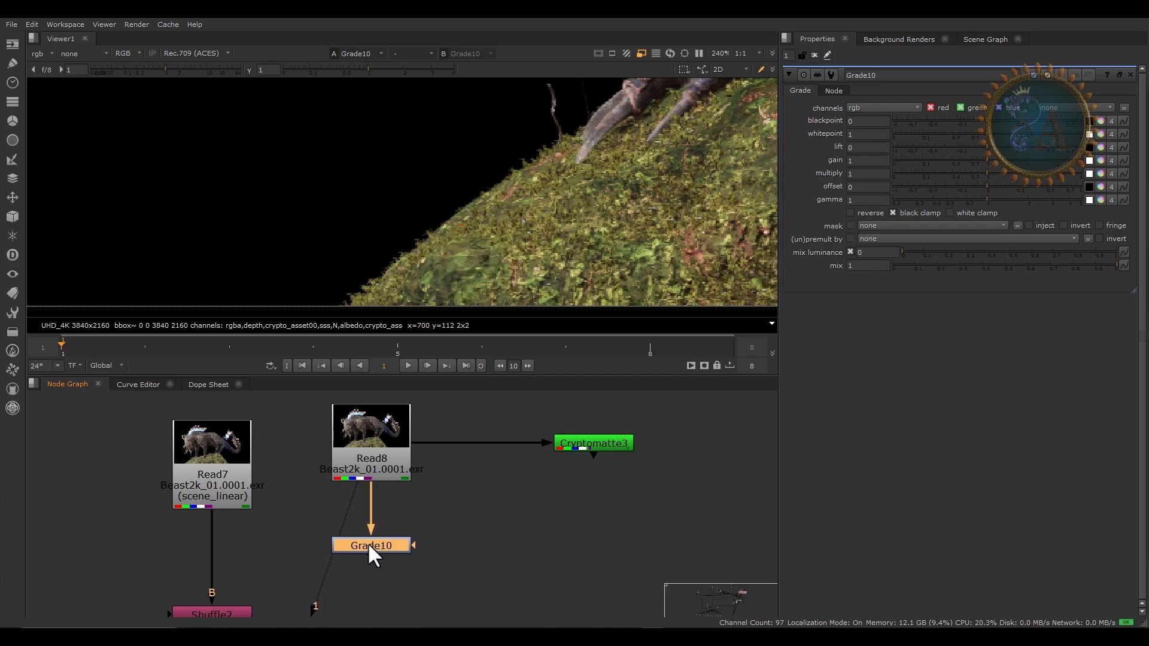
# Set Grade10's blackpoint to 0.26 and whitepoint to 0.46 while viewing the mossy slope
pyautogui.scroll(-3, 572, 219)
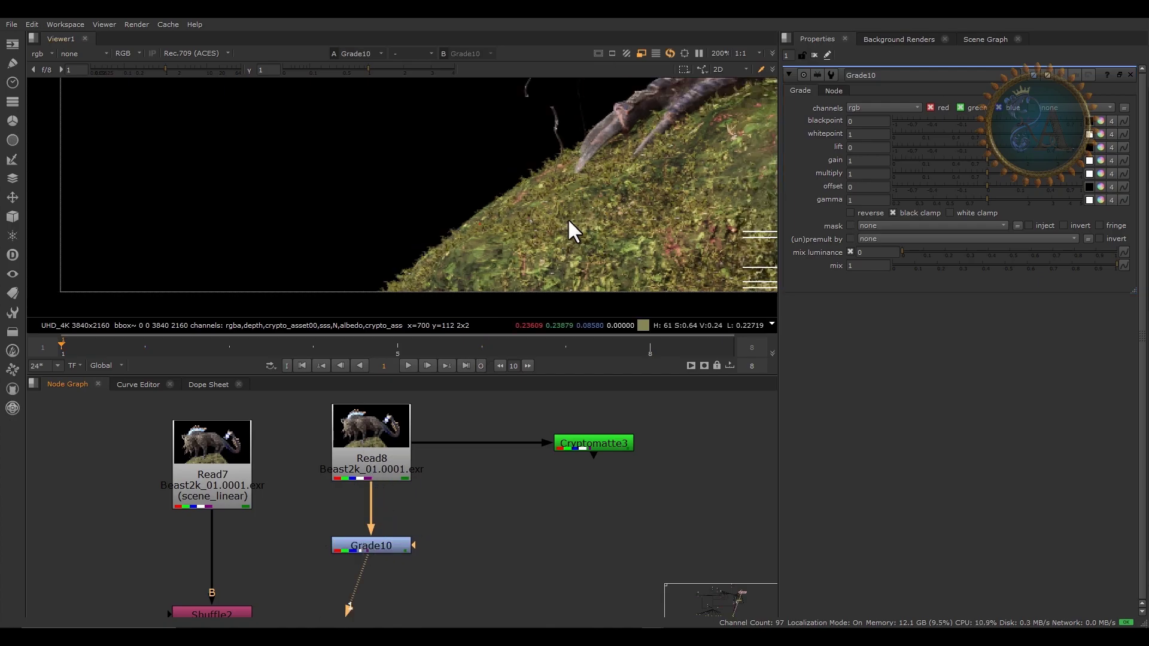
pyautogui.moveTo(571, 217); pyautogui.dragTo(397, 218, button='middle')
pyautogui.scroll(4, 436, 213)
pyautogui.scroll(3, 441, 223)
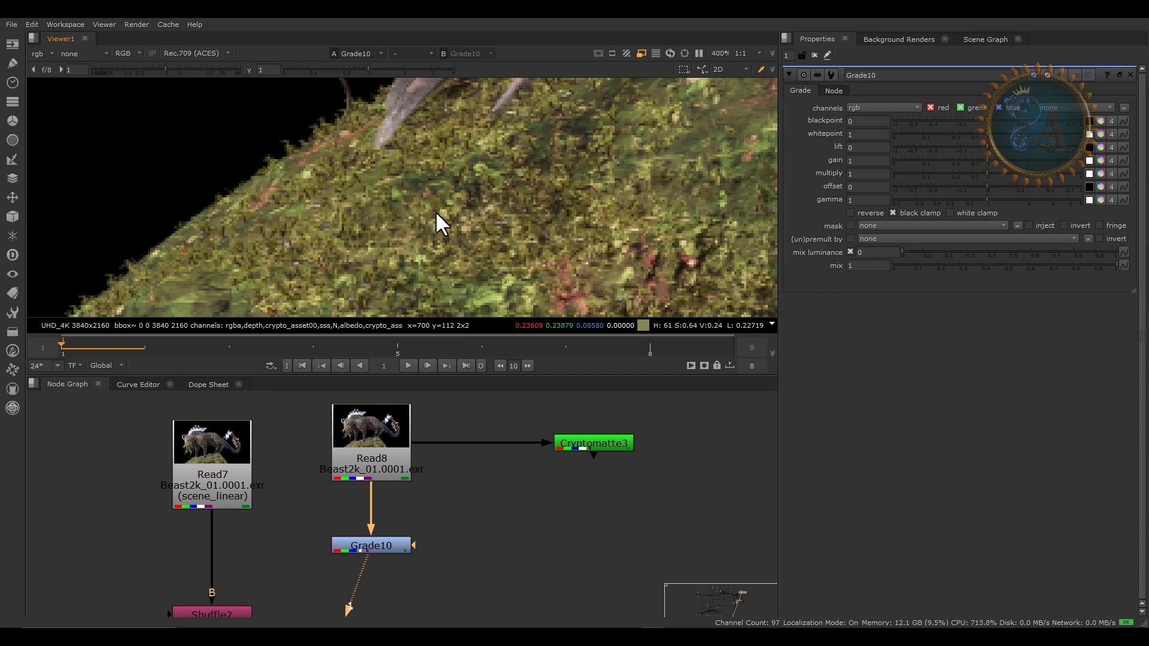
pyautogui.moveTo(618, 210); pyautogui.dragTo(573, 137, button='middle')
pyautogui.click(389, 548)
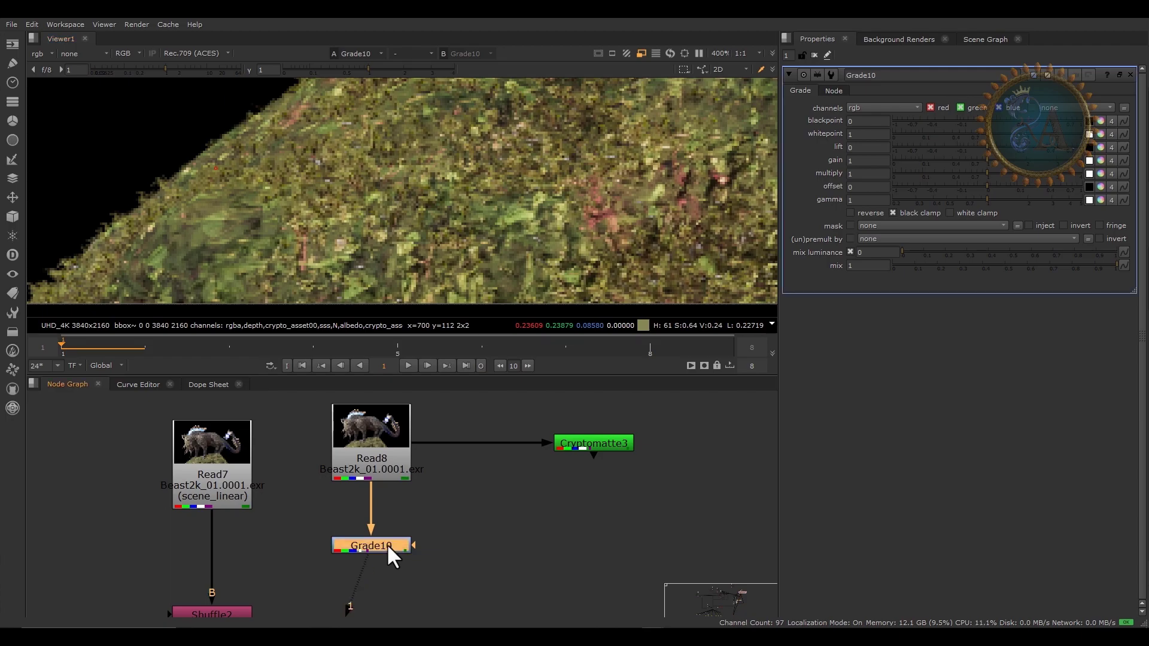
pyautogui.moveTo(989, 124); pyautogui.dragTo(1036, 124)
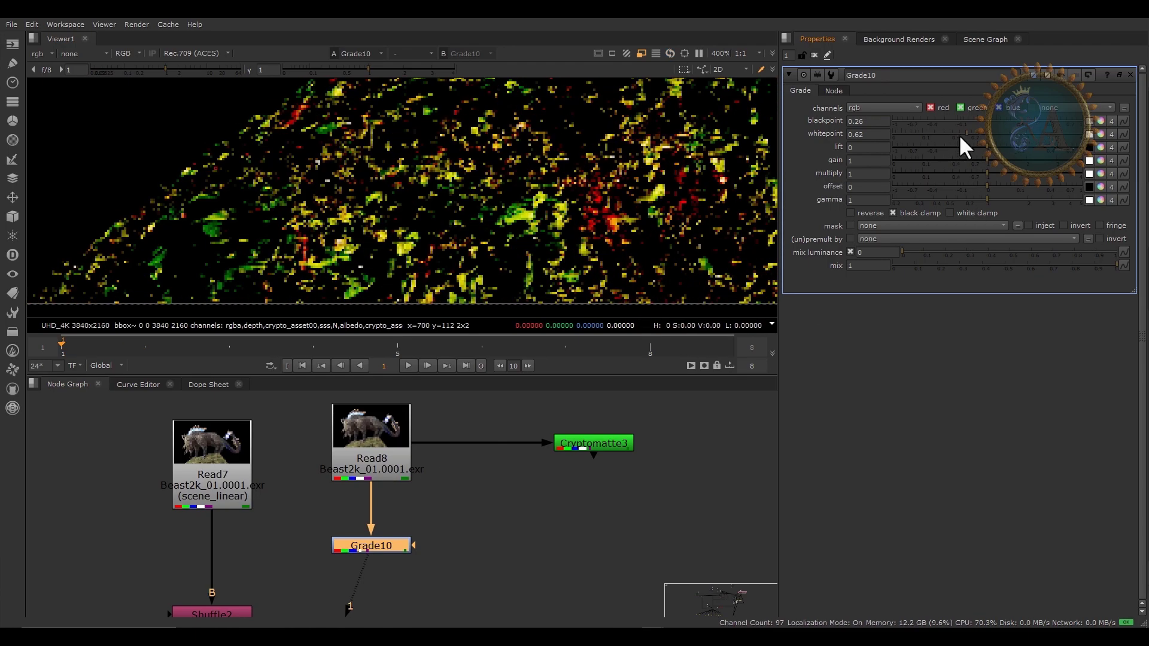
pyautogui.moveTo(970, 139); pyautogui.dragTo(958, 135)
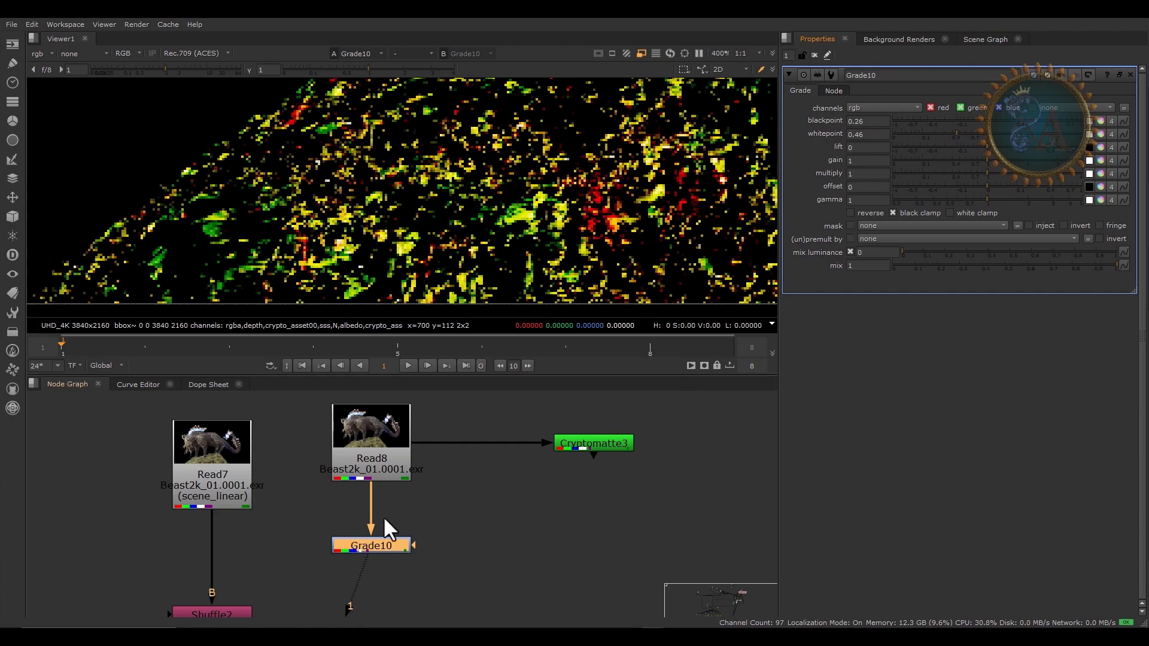
# Connect Grade10's mask input to Cryptomatte3
pyautogui.scroll(-4, 348, 223)
pyautogui.scroll(4, 327, 217)
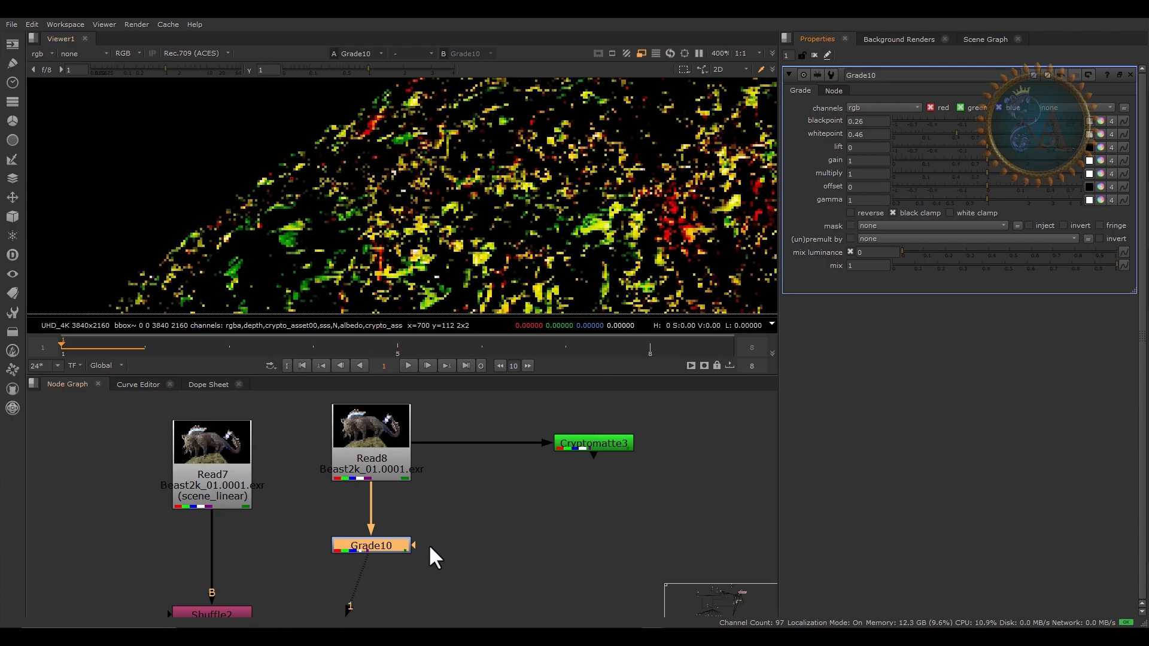
pyautogui.moveTo(413, 546); pyautogui.dragTo(594, 450)
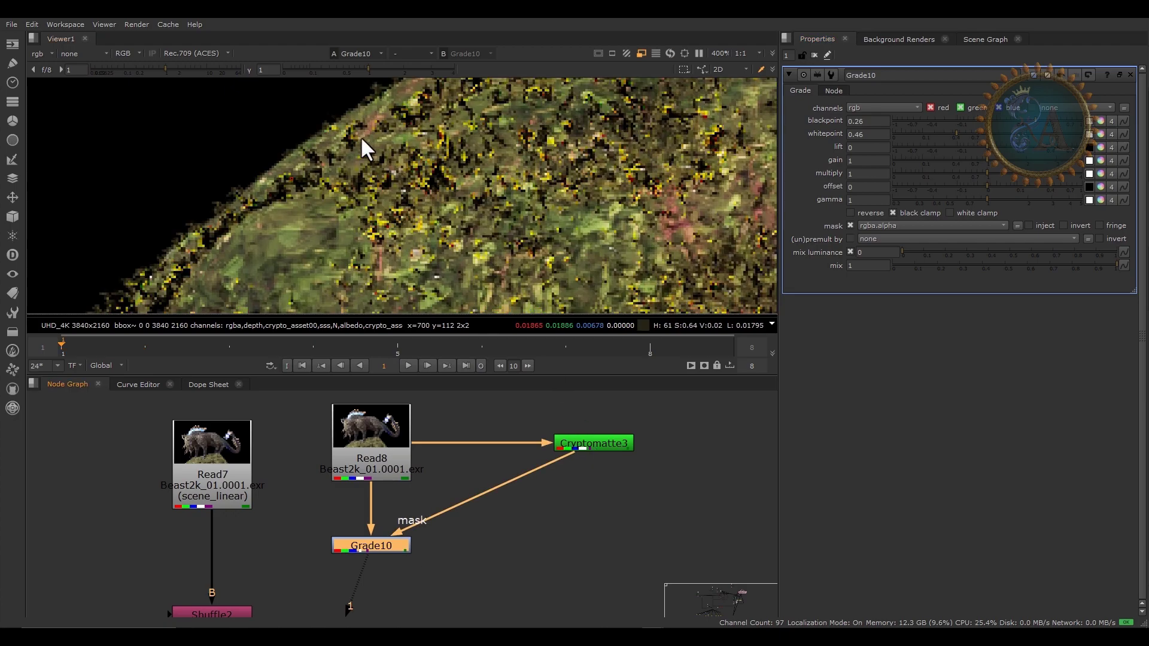
# Examine the masked grade on the moss up close, switching Cryptomatte3 off and on to compare
pyautogui.scroll(-3, 361, 139)
pyautogui.moveTo(393, 147); pyautogui.dragTo(370, 200, button='middle')
pyautogui.scroll(3, 369, 200)
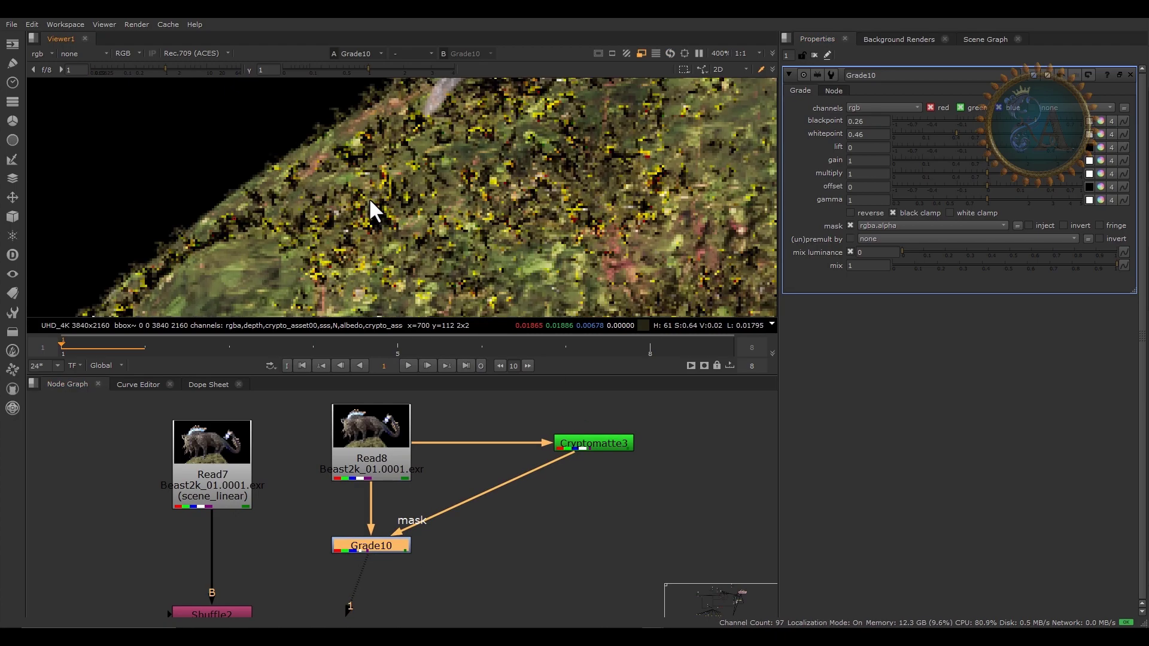
pyautogui.scroll(-3, 374, 210)
pyautogui.scroll(5, 377, 216)
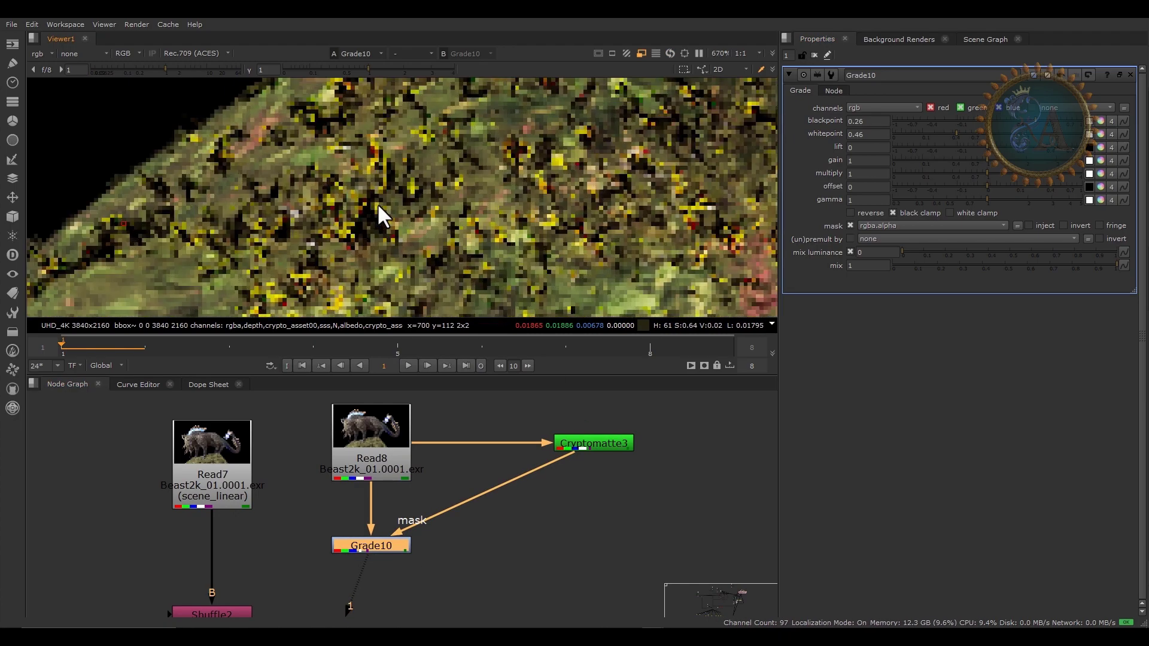
pyautogui.click(605, 450)
pyautogui.press('d')
pyautogui.press('d')
pyautogui.press('d')
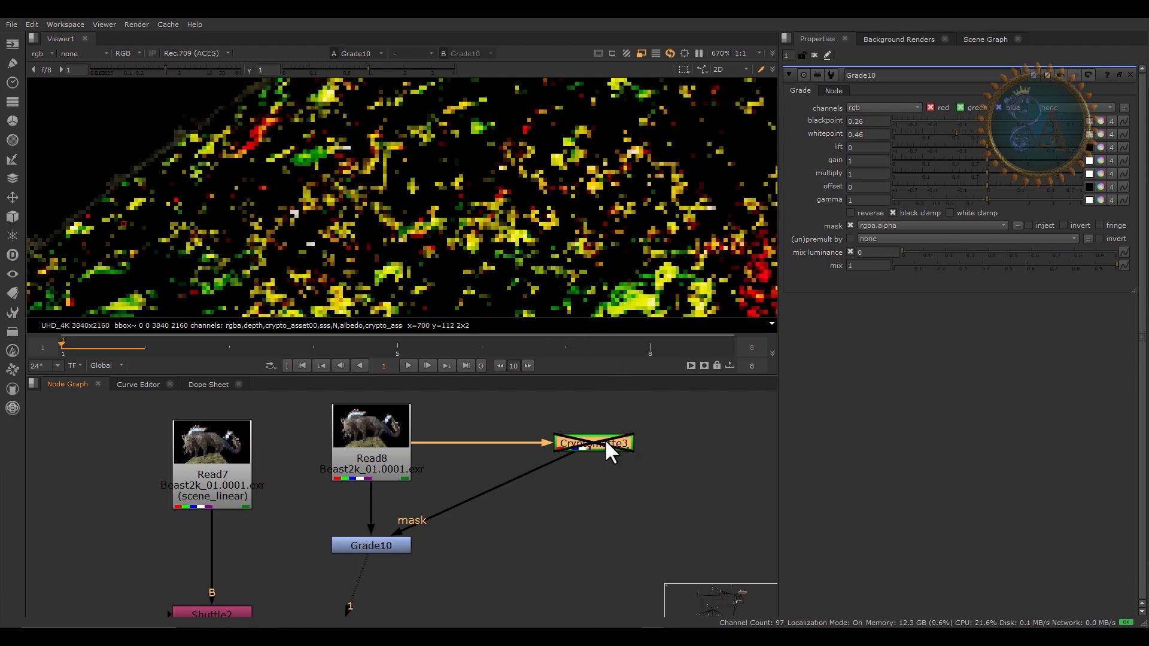
pyautogui.press('d')
pyautogui.press('d')
pyautogui.press('d')
# Show Cryptomatte3's output in the viewer and inspect the matte's edge pixels along the slope outline
pyautogui.scroll(-2, 483, 178)
pyautogui.scroll(-4, 484, 178)
pyautogui.press('1')
pyautogui.scroll(4, 359, 169)
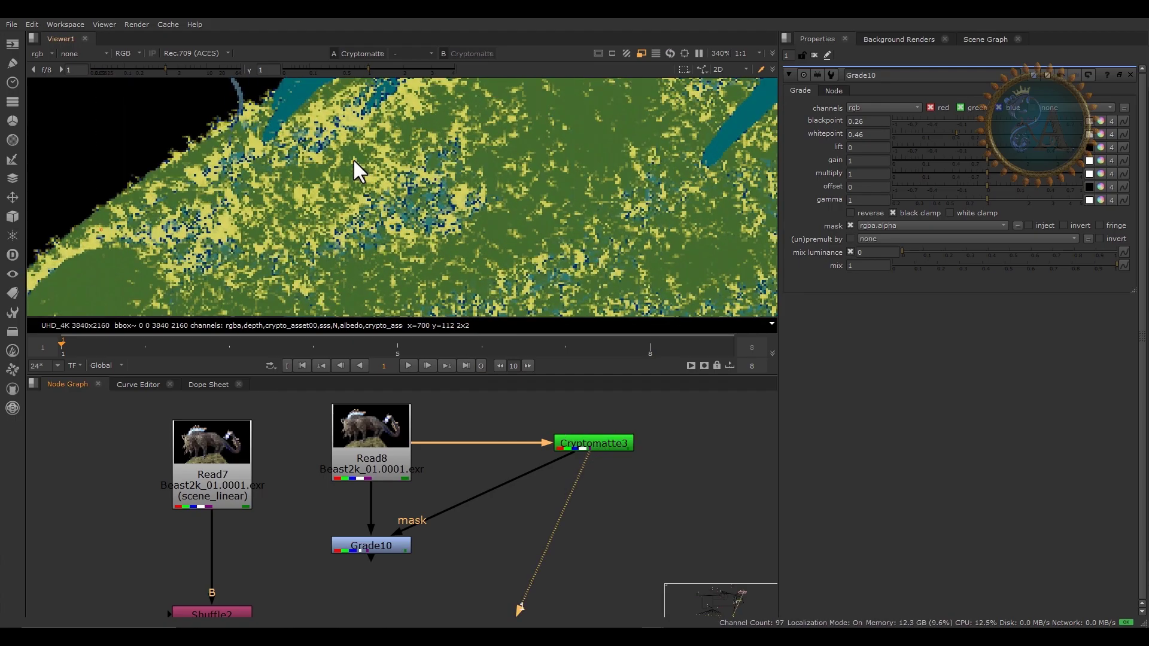
pyautogui.scroll(3, 359, 172)
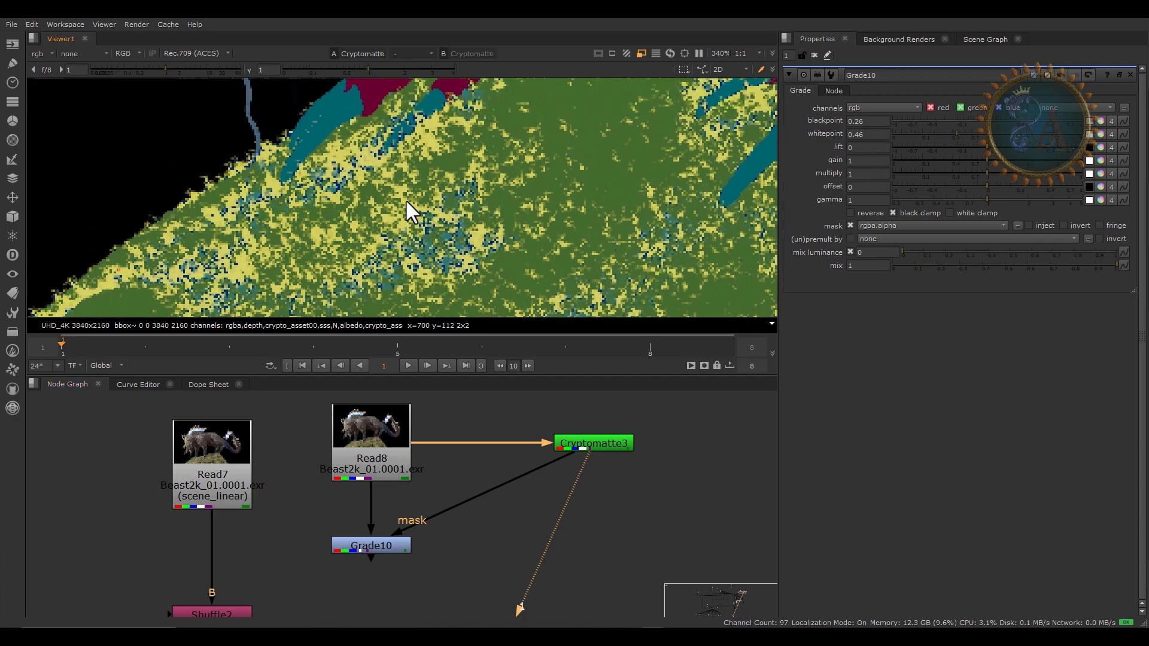
pyautogui.scroll(4, 204, 190)
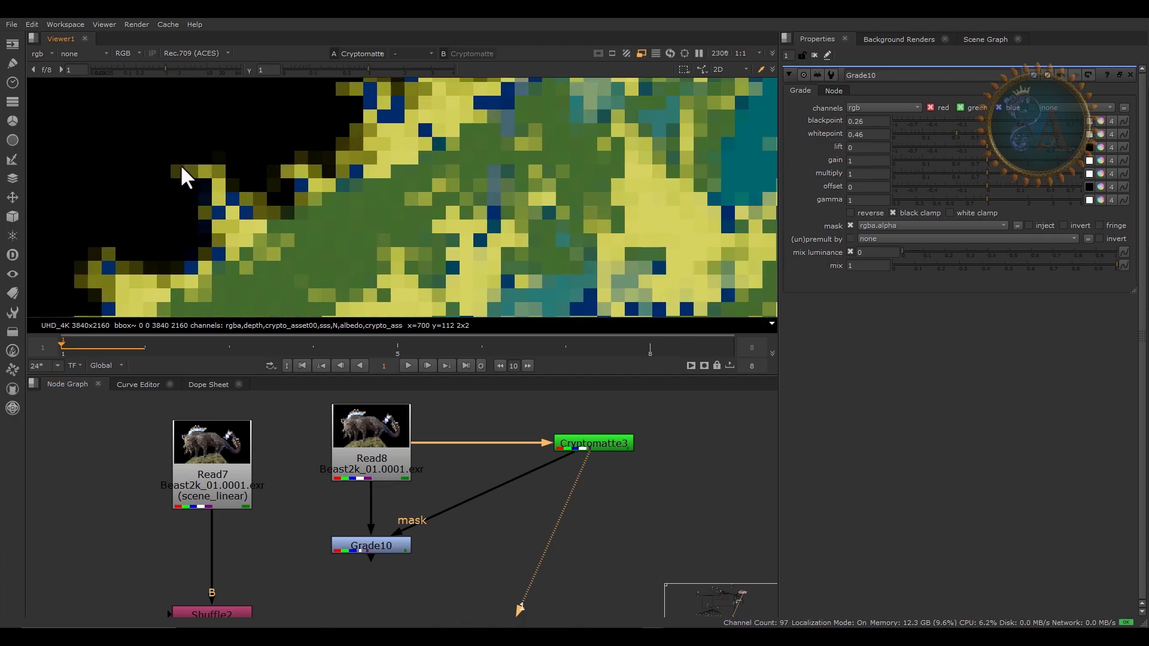
pyautogui.scroll(2, 185, 175)
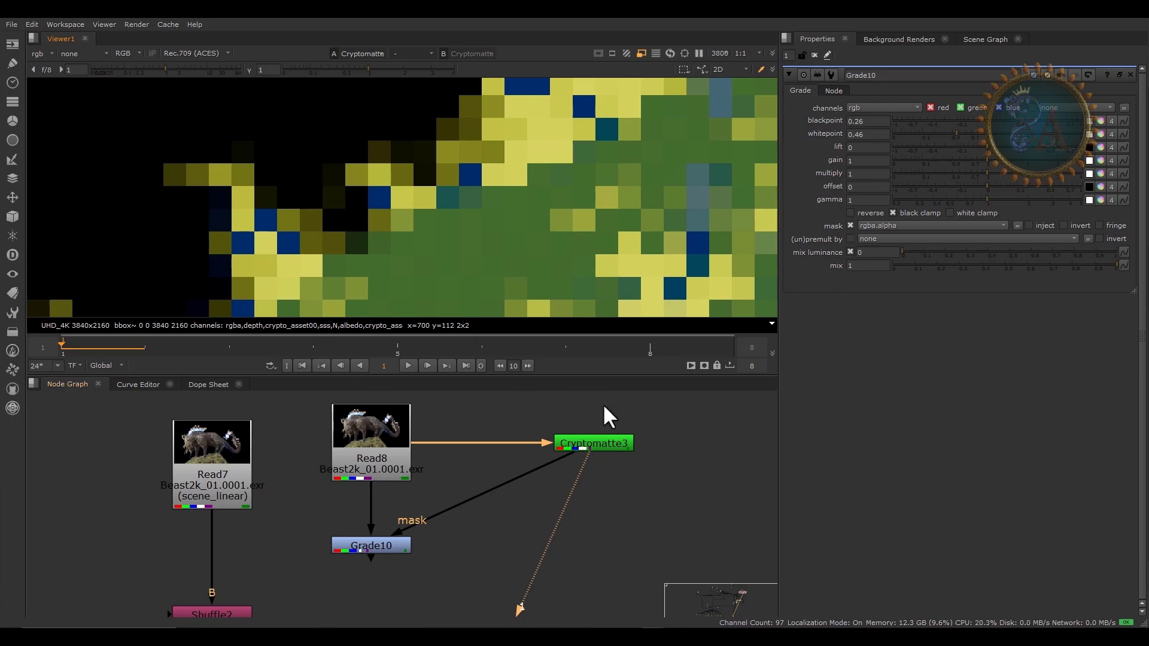
# Insert a luminance Keyer node between Cryptomatte3 and Grade10's mask input and view its output
pyautogui.press('Tab')
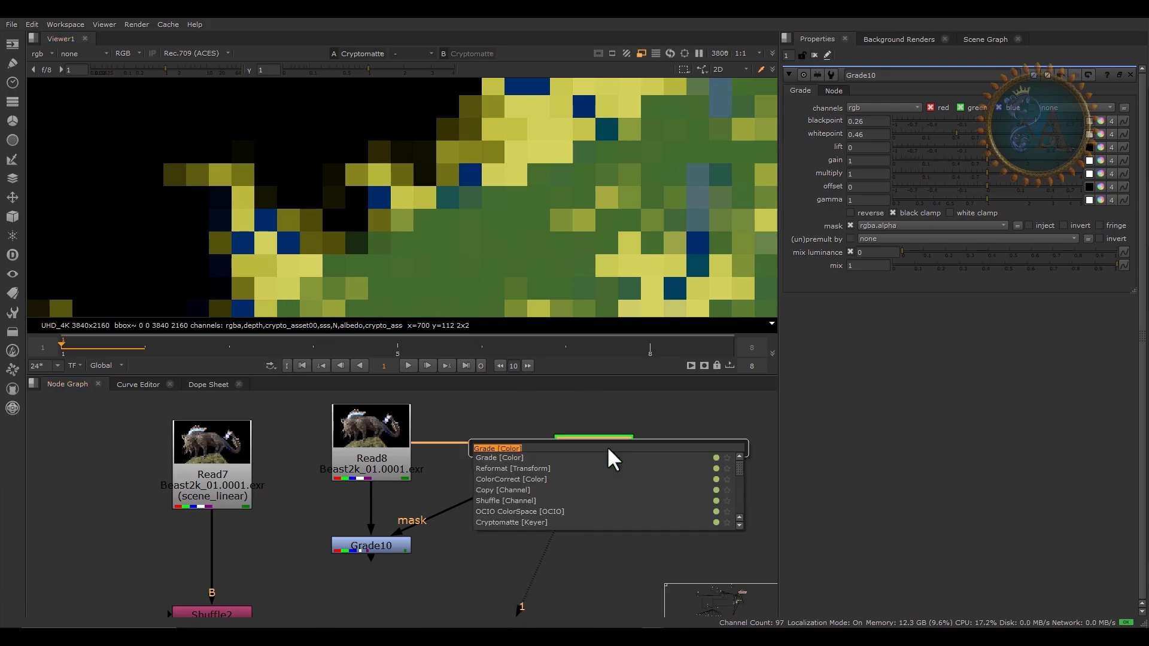
pyautogui.write('key')
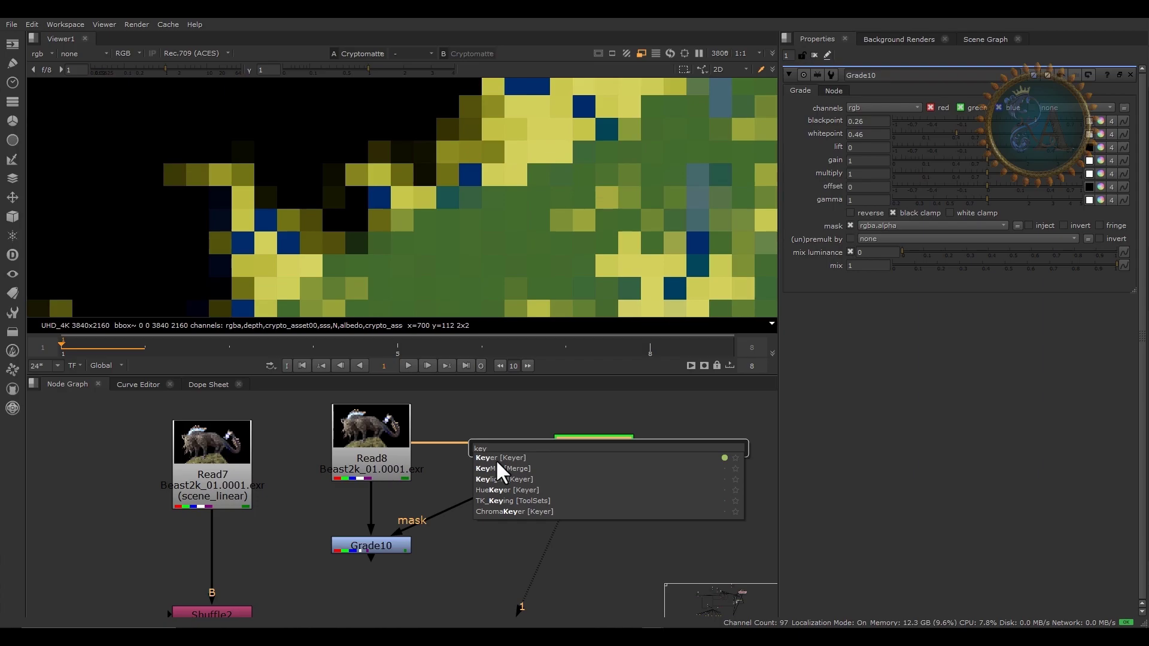
pyautogui.click(498, 459)
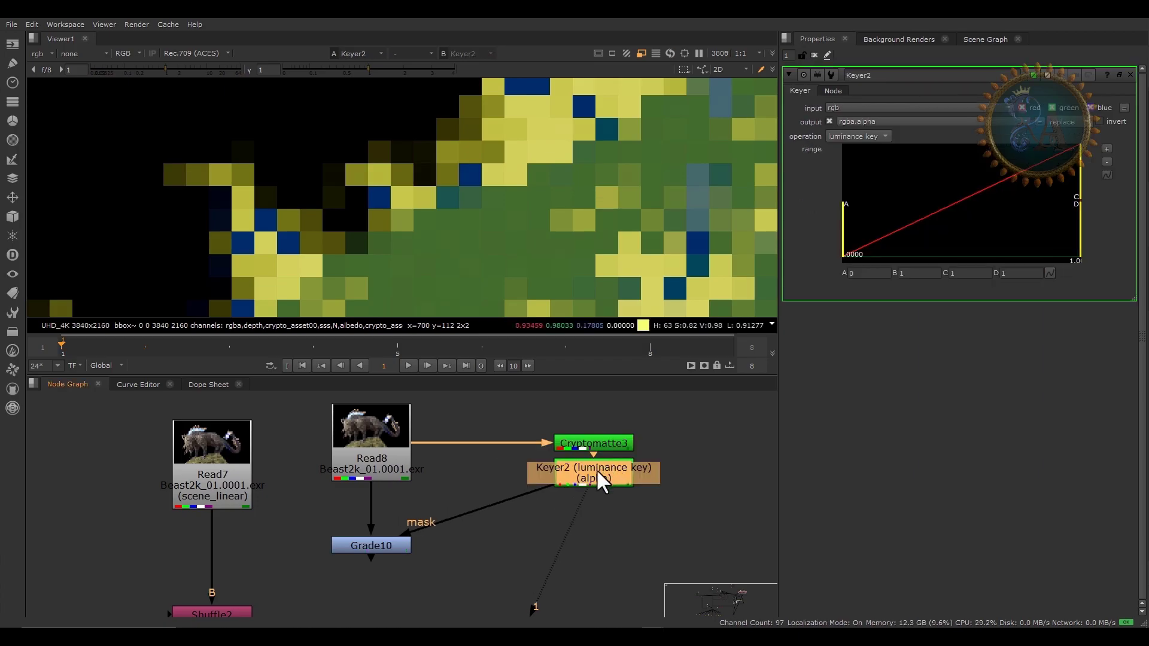
pyautogui.click(590, 488)
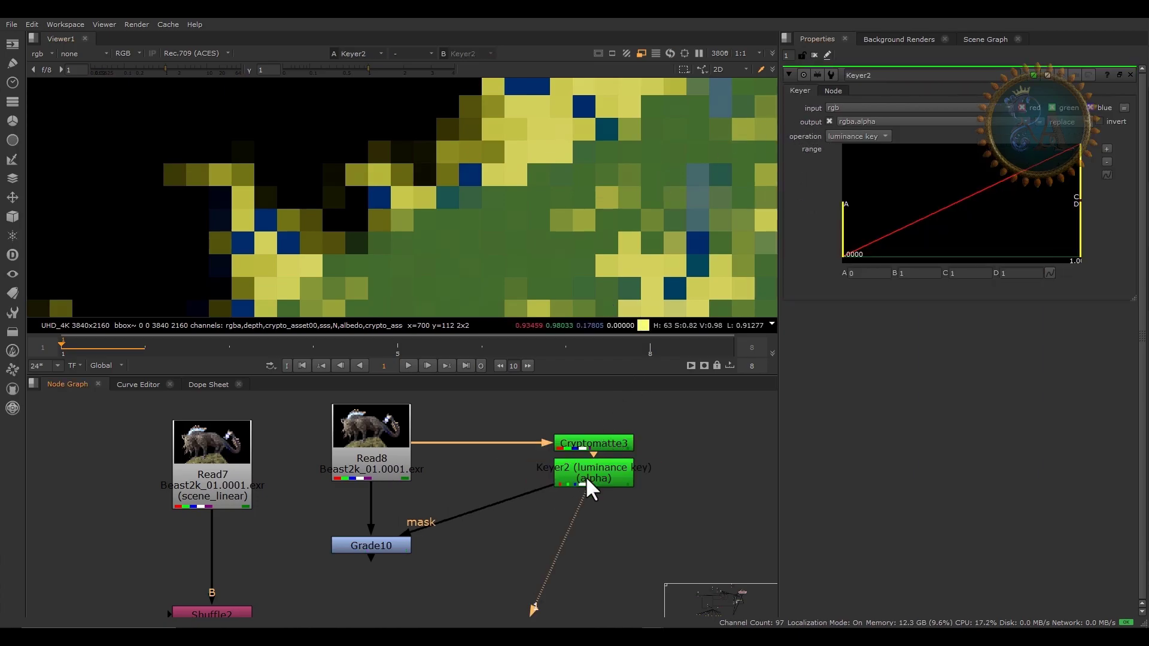
# Try raising the lower limit (A) of Keyer2's luminance range
pyautogui.scroll(-5, 308, 218)
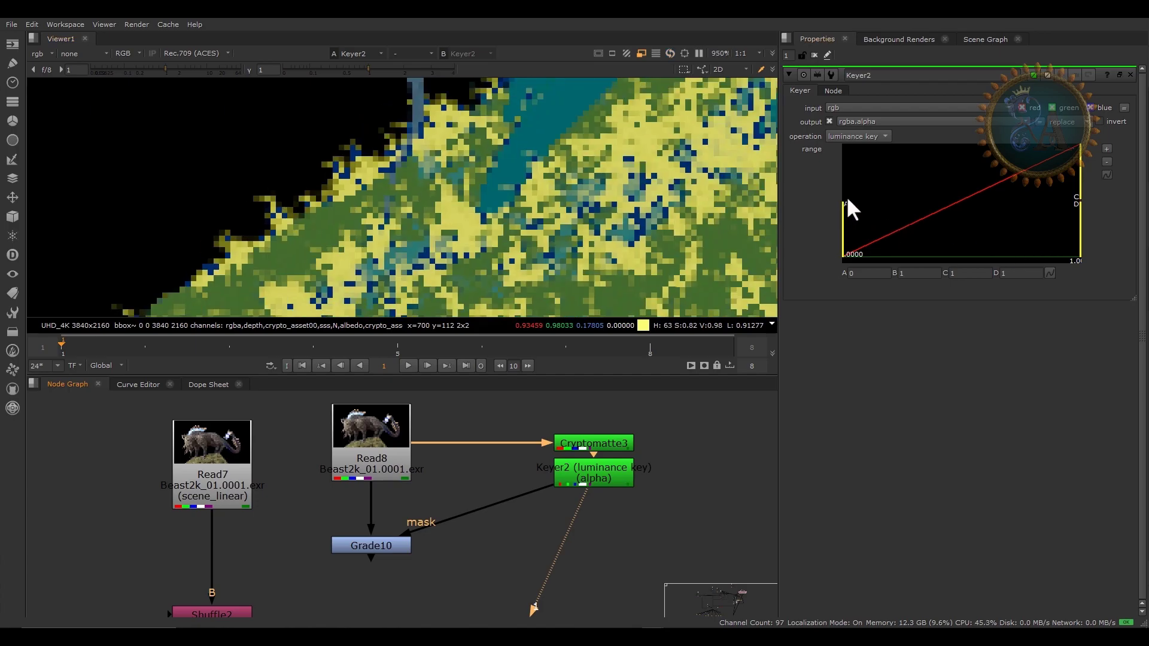
pyautogui.moveTo(843, 214); pyautogui.dragTo(957, 210)
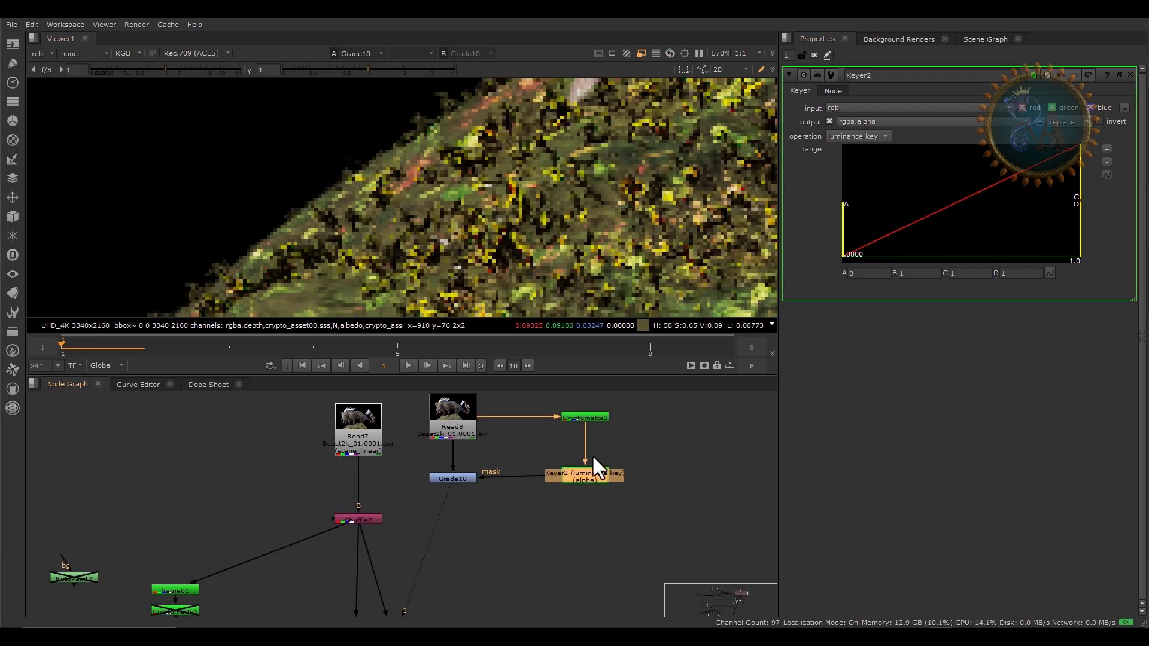
# Return the viewer to Cryptomatte3's matte preview
pyautogui.scroll(2, 609, 471)
pyautogui.click(540, 429)
pyautogui.press('1')
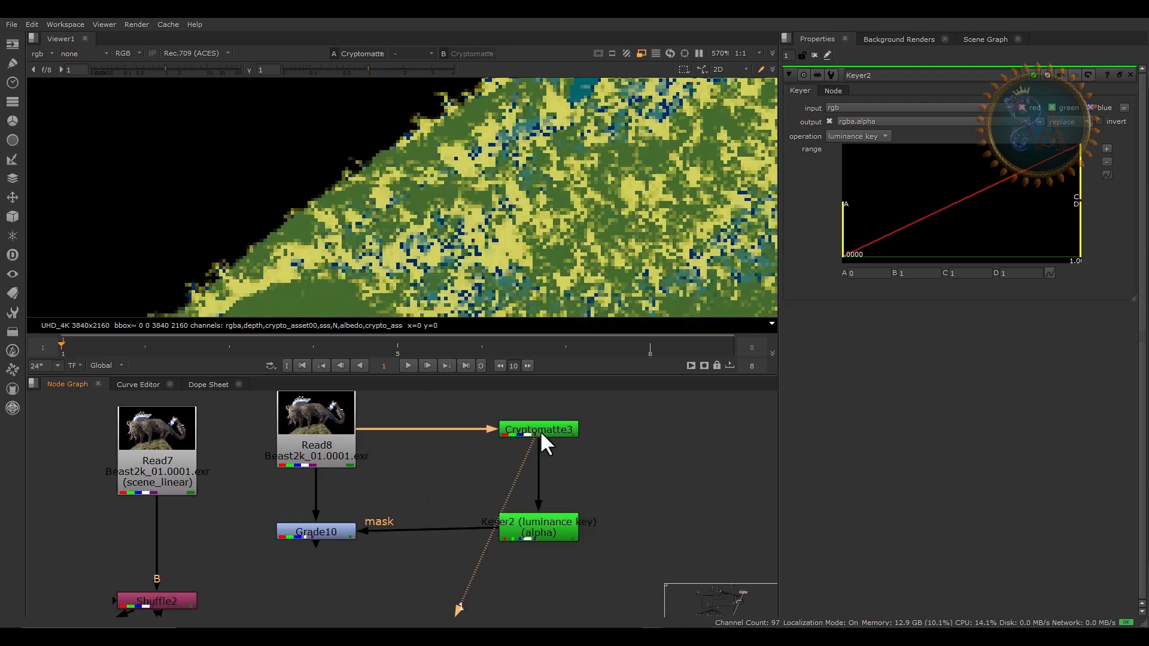
# View Keyer2's output and Grade10's masked result in turn to examine the matte pixels against the graded moss
pyautogui.click(555, 526)
pyautogui.press('1')
pyautogui.moveTo(844, 209)
pyautogui.mouseDown()
pyautogui.moveTo(903, 213)
pyautogui.moveTo(843, 219)
pyautogui.mouseUp()
pyautogui.scroll(5, 512, 258)
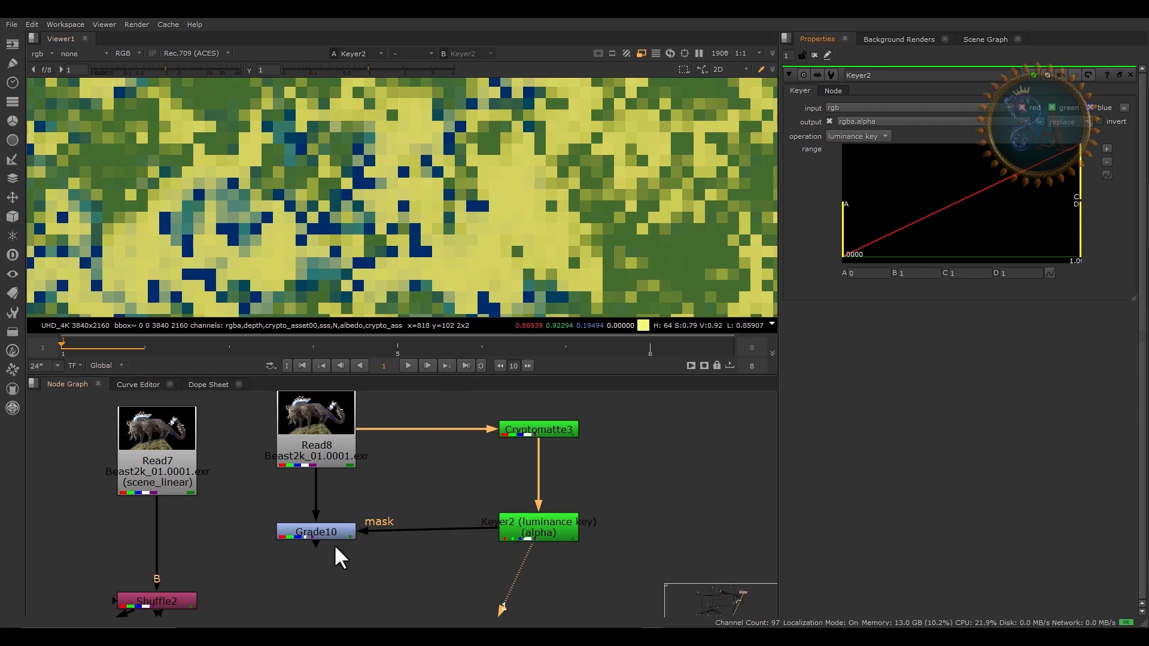
pyautogui.moveTo(336, 534); pyautogui.dragTo(336, 530)
pyautogui.press('1')
pyautogui.scroll(-5, 359, 233)
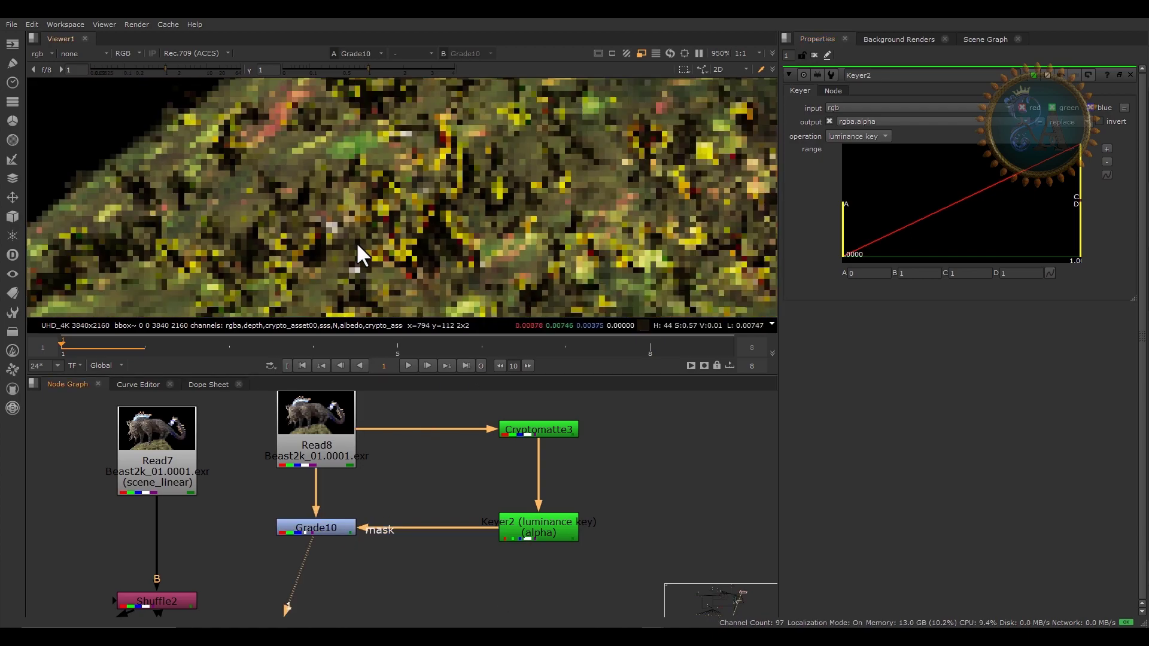
# Toggle Keyer2 off and on to compare its effect on Grade10's result
pyautogui.click(542, 530)
pyautogui.press('d')
pyautogui.press('d')
pyautogui.press('d')
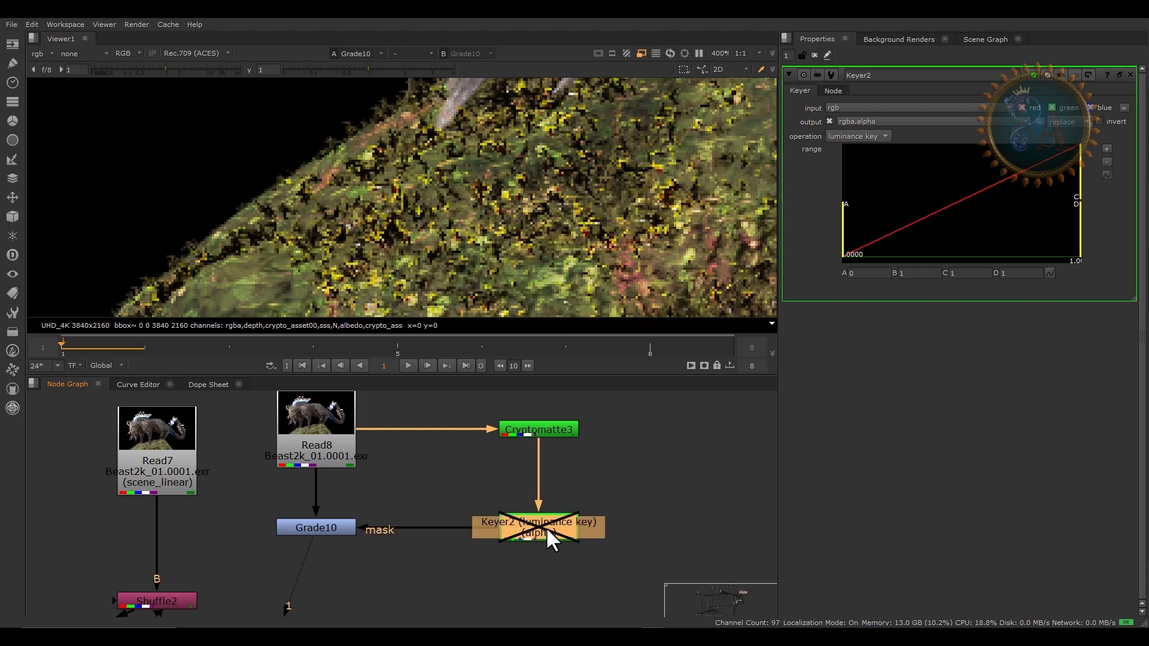
pyautogui.press('d')
# Set the lower limit (A) of Keyer2's luminance range to about 0.122, judging the result on the moss around the claws
pyautogui.moveTo(842, 209); pyautogui.dragTo(1021, 214)
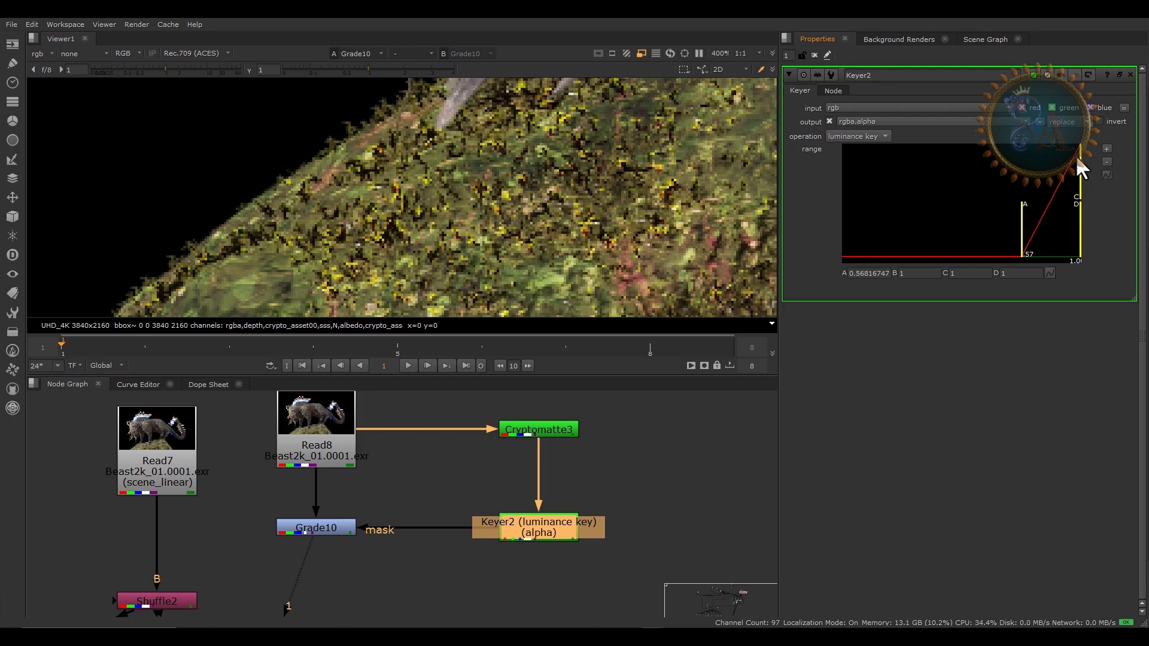
pyautogui.moveTo(1079, 154); pyautogui.dragTo(1048, 154)
pyautogui.moveTo(1018, 206); pyautogui.dragTo(877, 212)
pyautogui.moveTo(1046, 164); pyautogui.dragTo(1080, 163)
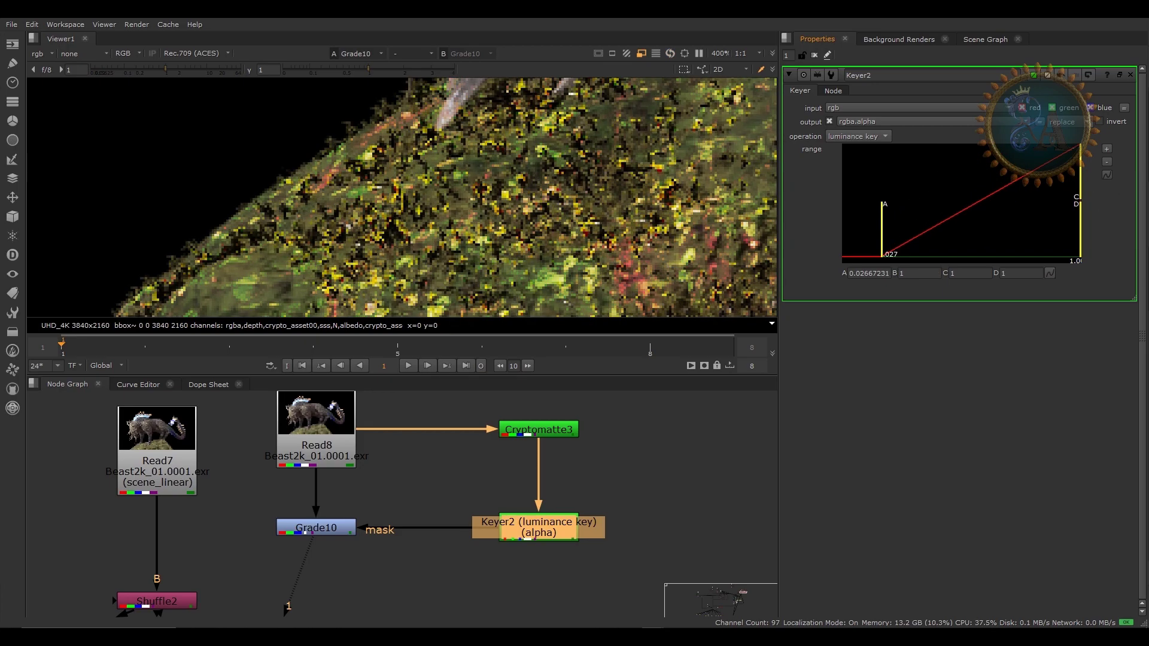
pyautogui.moveTo(882, 210); pyautogui.dragTo(929, 218)
pyautogui.scroll(-6, 590, 219)
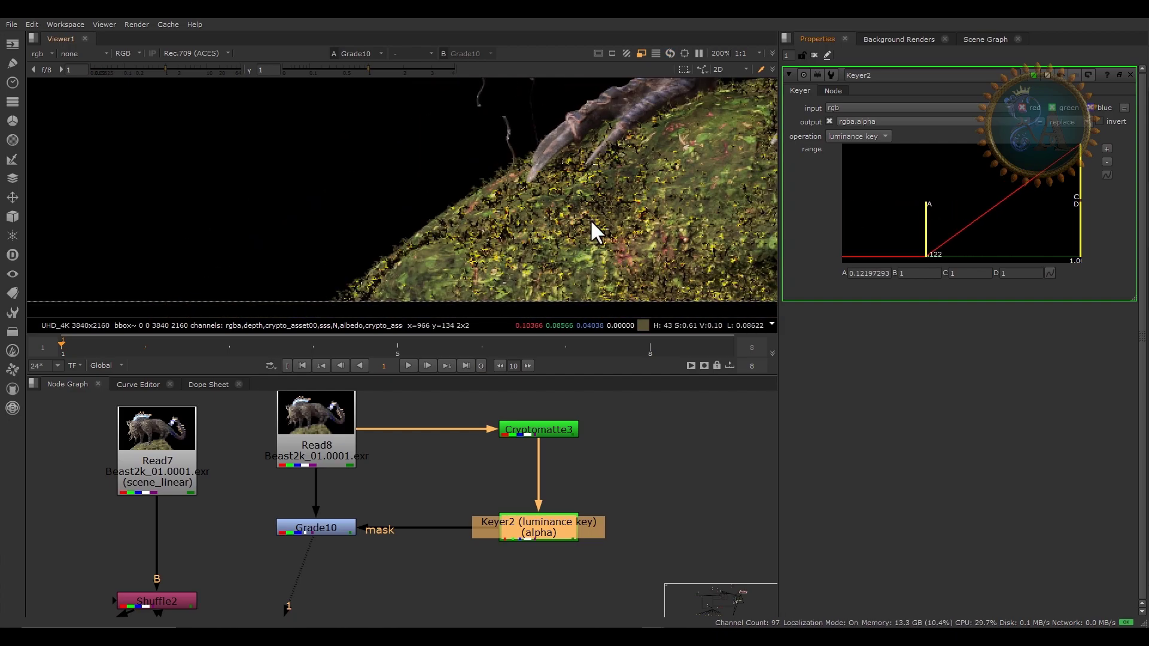
pyautogui.moveTo(594, 188); pyautogui.dragTo(459, 178, button='middle')
pyautogui.scroll(4, 460, 176)
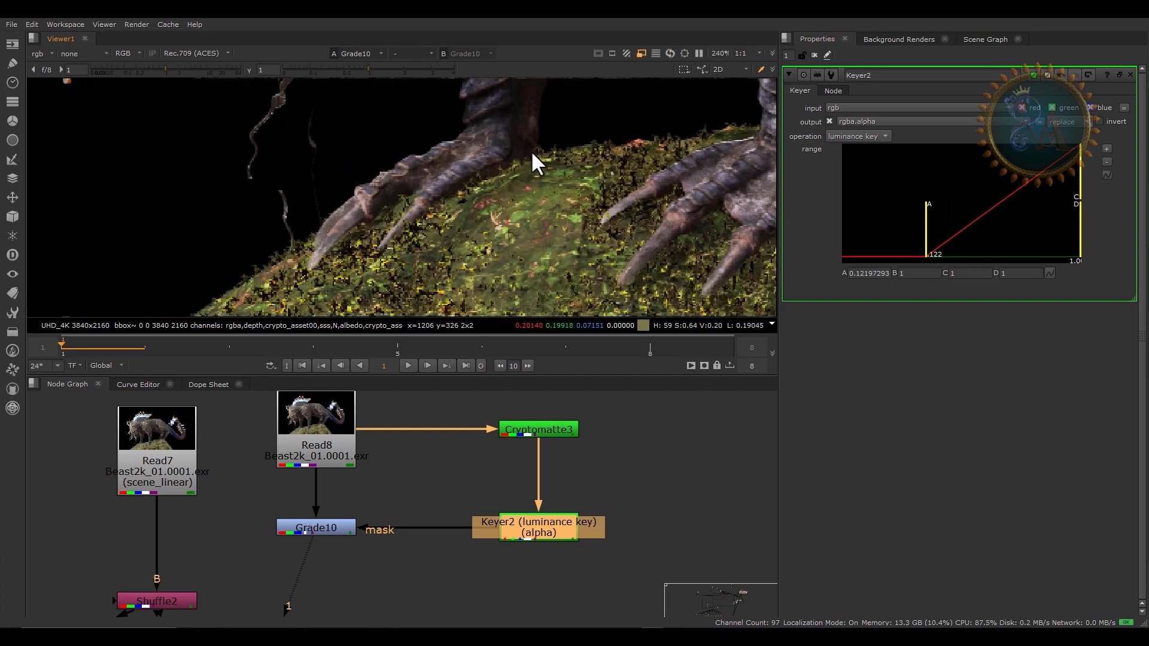
pyautogui.scroll(3, 562, 180)
pyautogui.scroll(1, 358, 172)
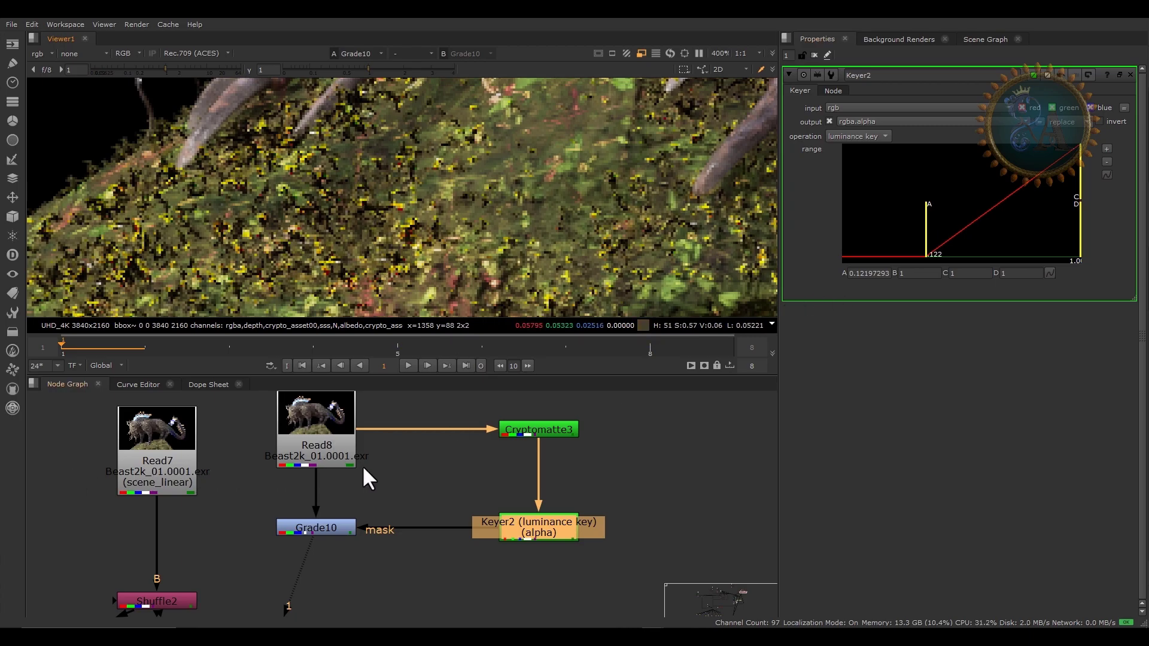
# Show the output of the existing grass grade node, masked by Keyer1, in the viewer
pyautogui.click(538, 429)
pyautogui.scroll(-8, 452, 448)
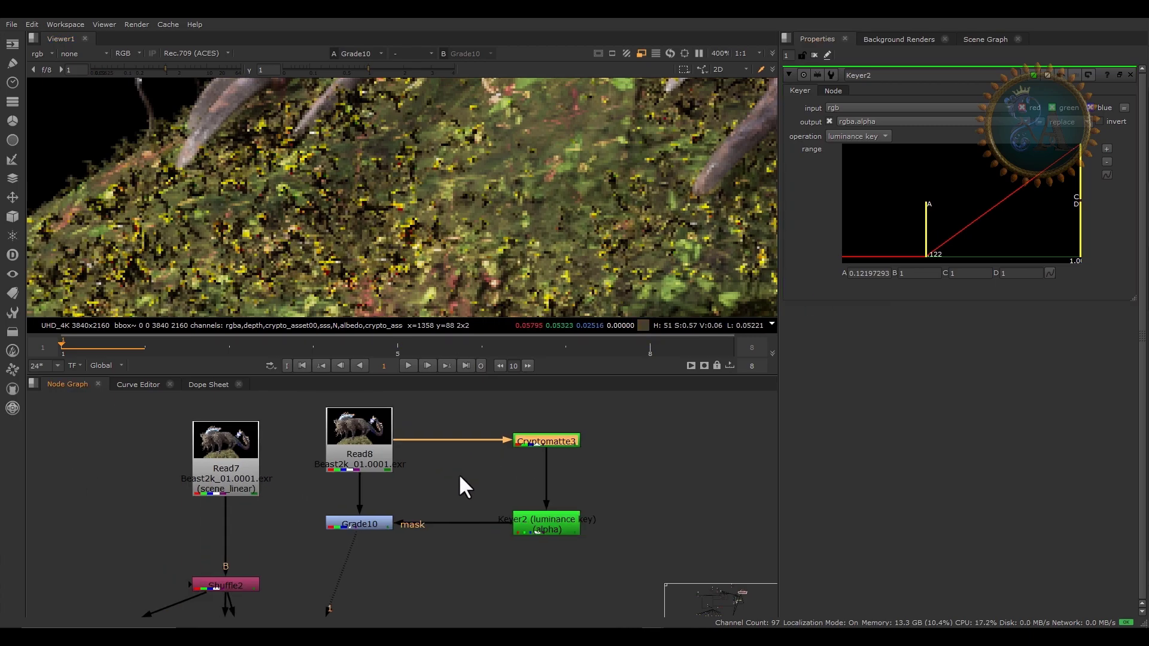
pyautogui.moveTo(357, 574); pyautogui.dragTo(476, 501, button='middle')
pyautogui.scroll(8, 477, 501)
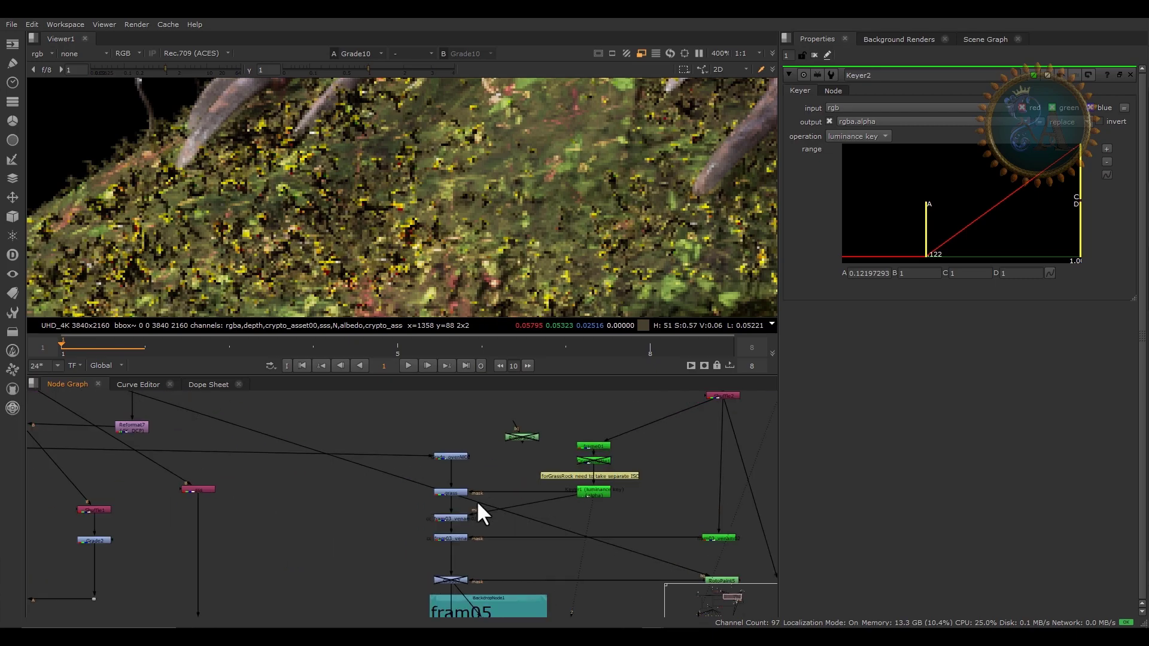
pyautogui.moveTo(341, 545); pyautogui.dragTo(495, 516)
pyautogui.moveTo(506, 463); pyautogui.dragTo(320, 542)
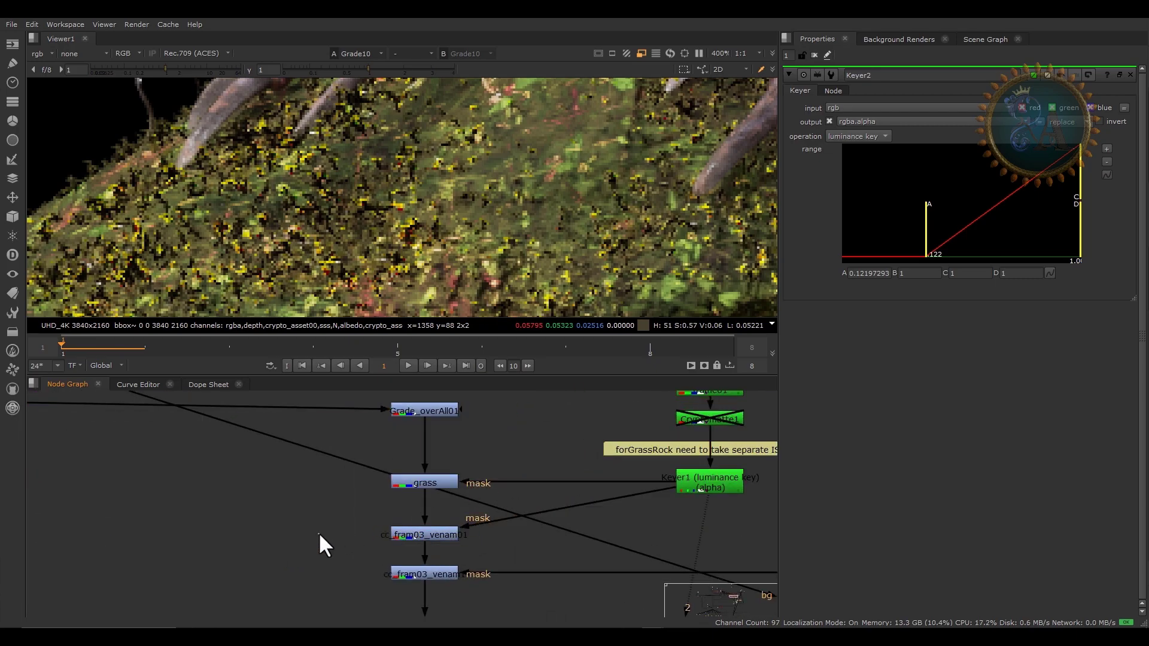
pyautogui.click(403, 481)
pyautogui.press('1')
pyautogui.scroll(-4, 271, 139)
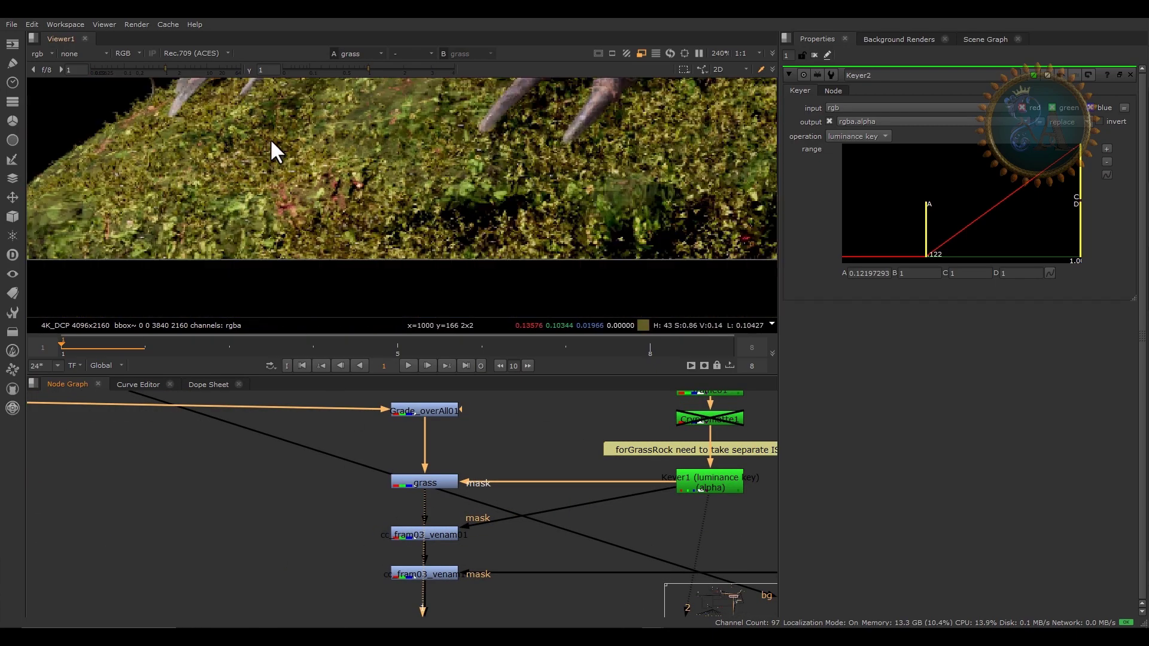
pyautogui.scroll(-6, 277, 545)
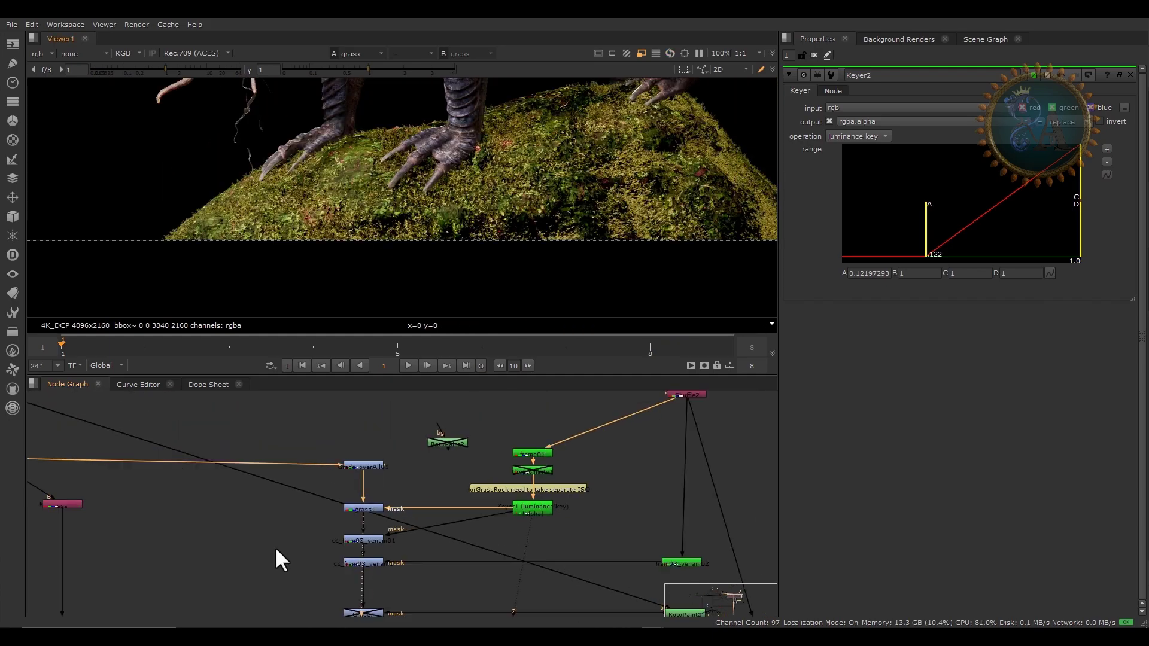
# Show the original Read5 render in the viewer
pyautogui.click(95, 465)
pyautogui.press('1')
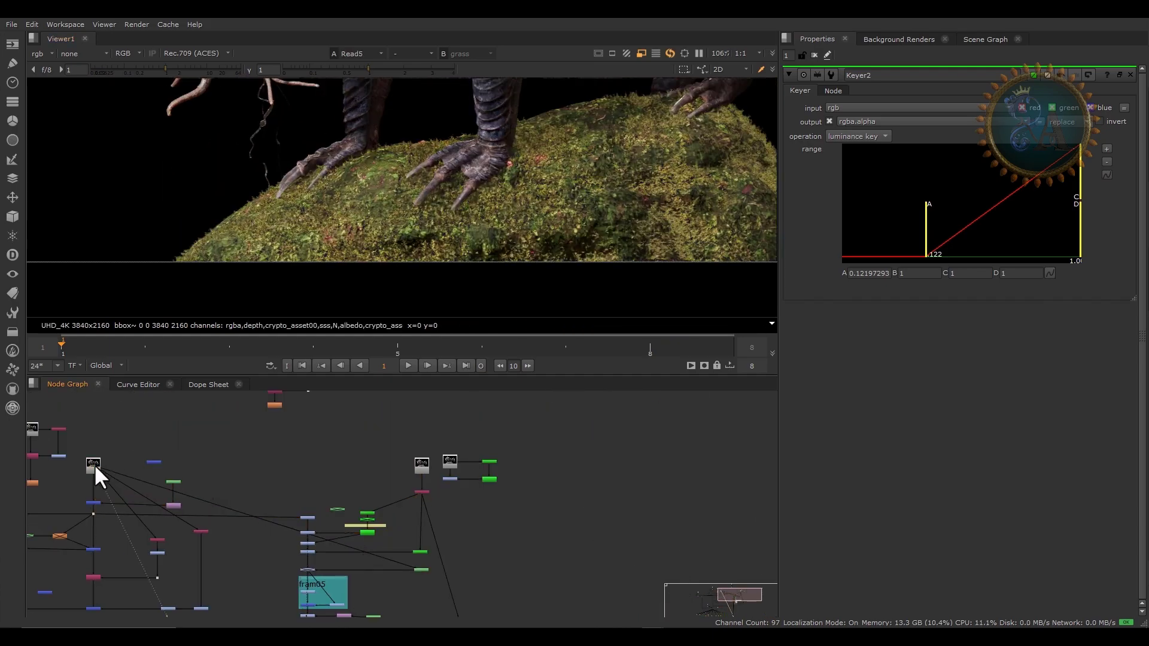
pyautogui.scroll(3, 299, 494)
pyautogui.scroll(4, 299, 505)
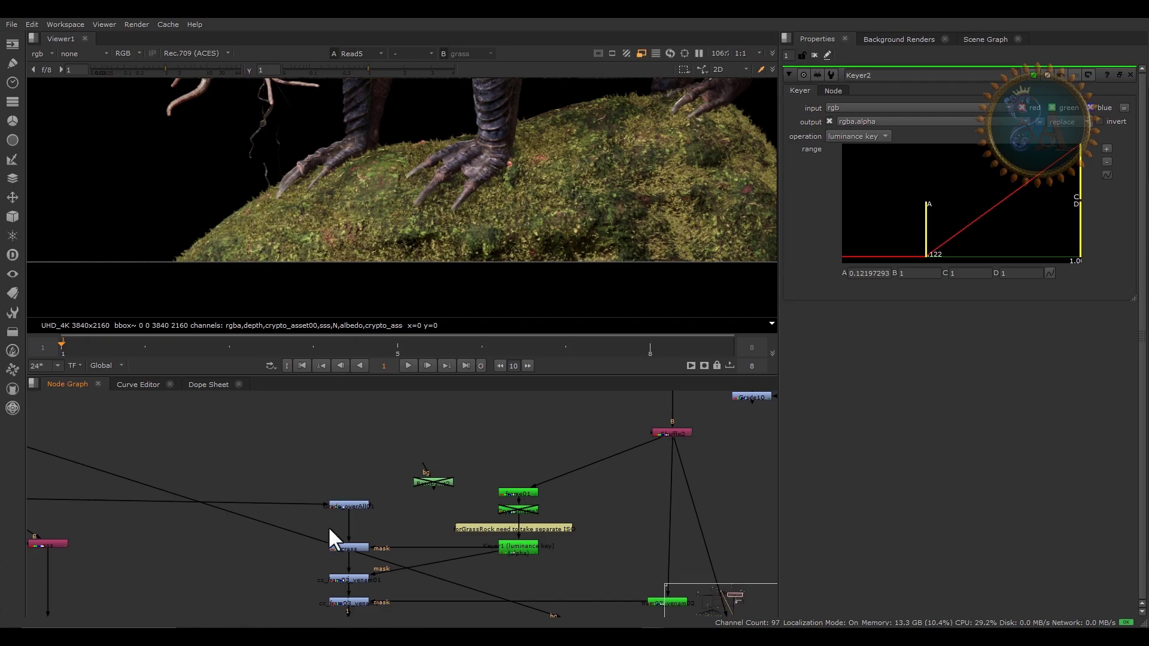
# Switch the viewer back and forth between the grass node and Read5 to compare the moss grading
pyautogui.press('2')
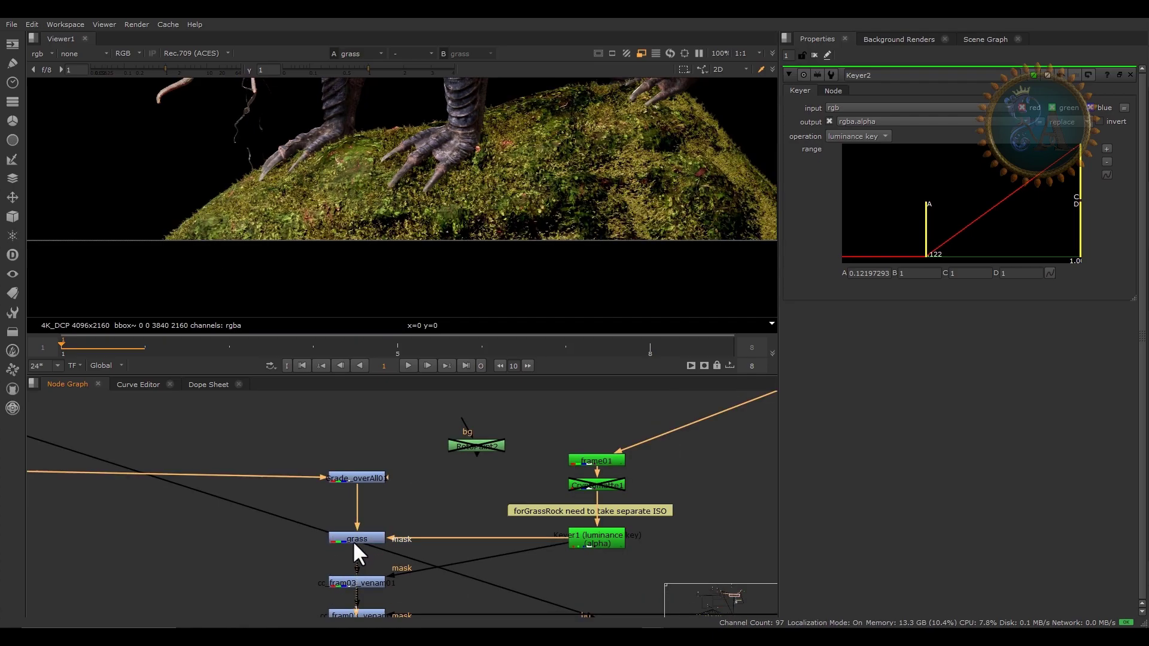
pyautogui.press('1')
pyautogui.press('2')
pyautogui.press('1')
pyautogui.press('2')
pyautogui.press('1')
pyautogui.press('2')
pyautogui.press('1')
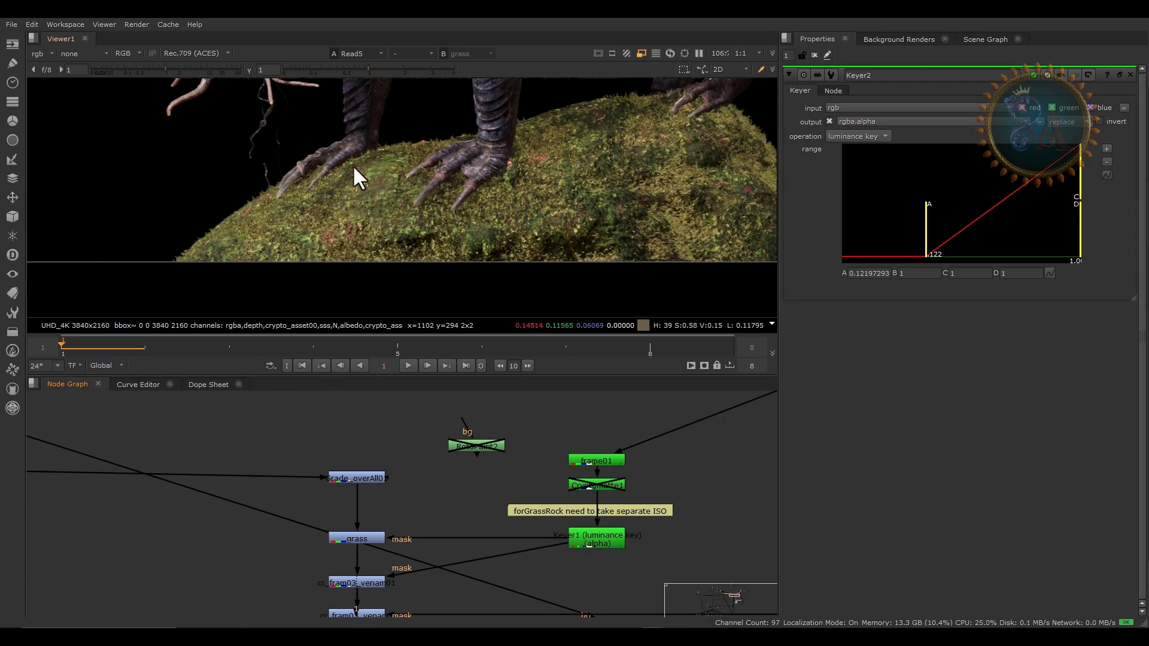
pyautogui.scroll(-2, 422, 189)
pyautogui.scroll(-3, 421, 189)
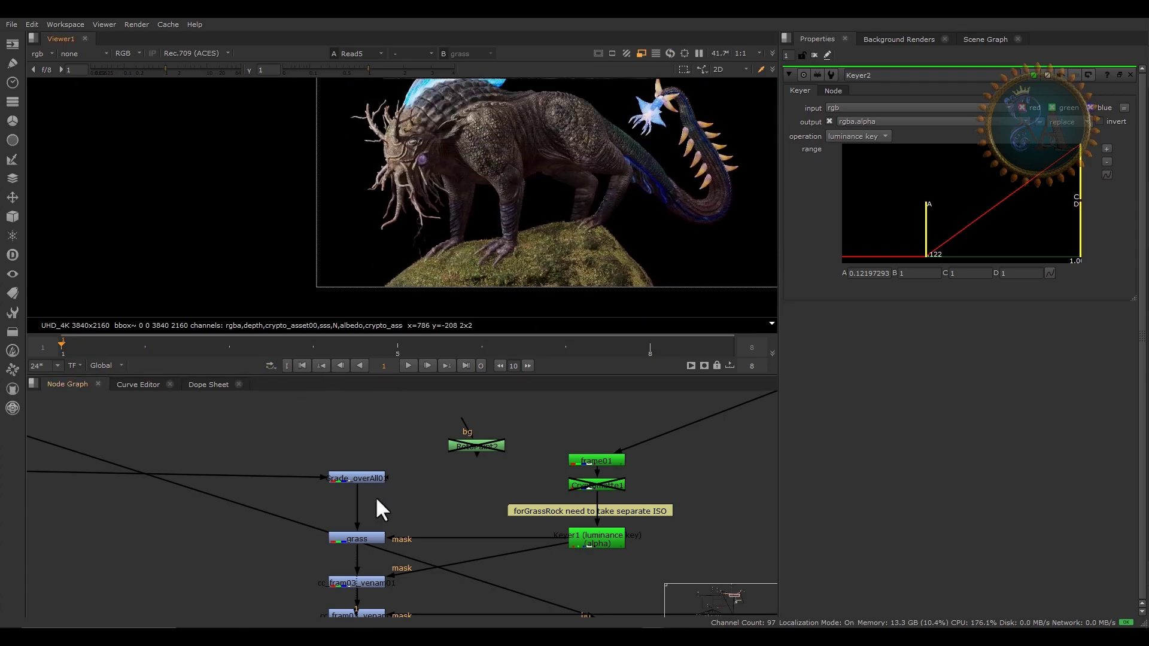
# Show the output of the cc_fram03_venam01 node and examine the blue flower-like tip of the beast's tail
pyautogui.scroll(-3, 382, 479)
pyautogui.moveTo(328, 476); pyautogui.dragTo(582, 479, button='middle')
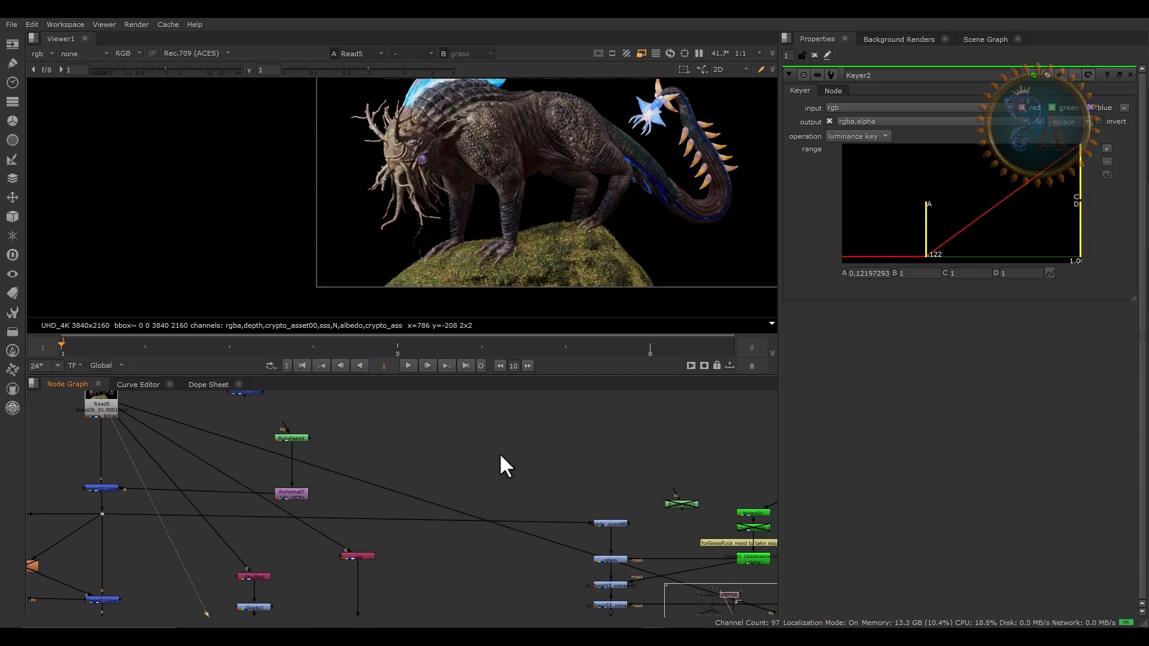
pyautogui.moveTo(611, 490); pyautogui.dragTo(380, 373, button='middle')
pyautogui.scroll(3, 357, 406)
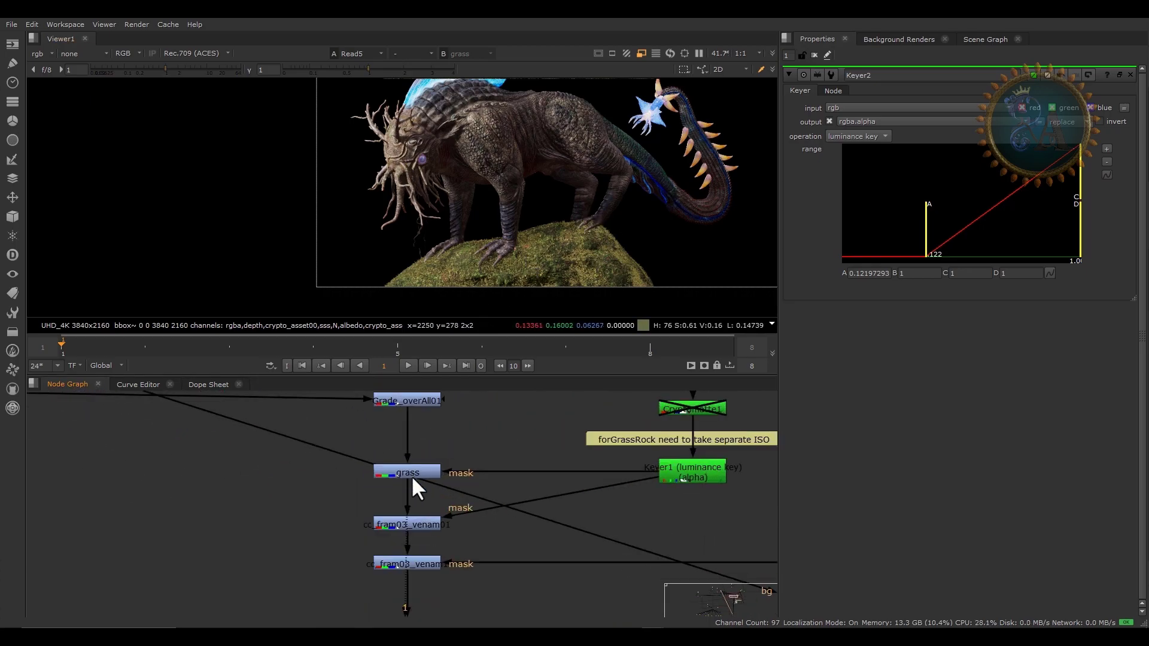
pyautogui.click(388, 526)
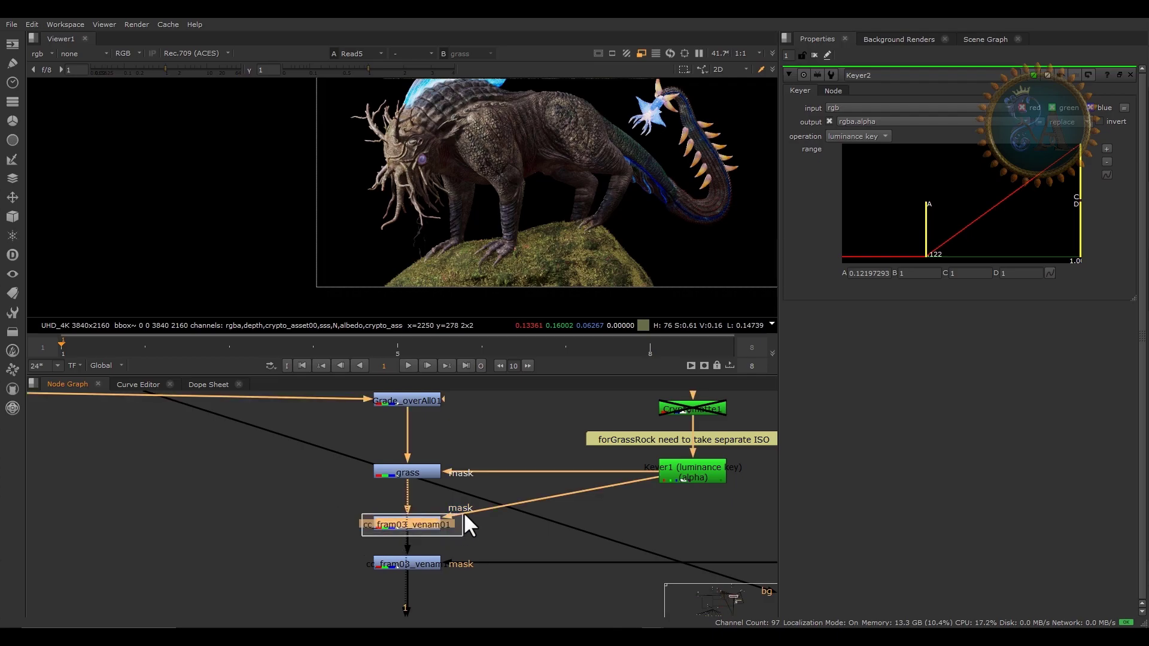
pyautogui.press('1')
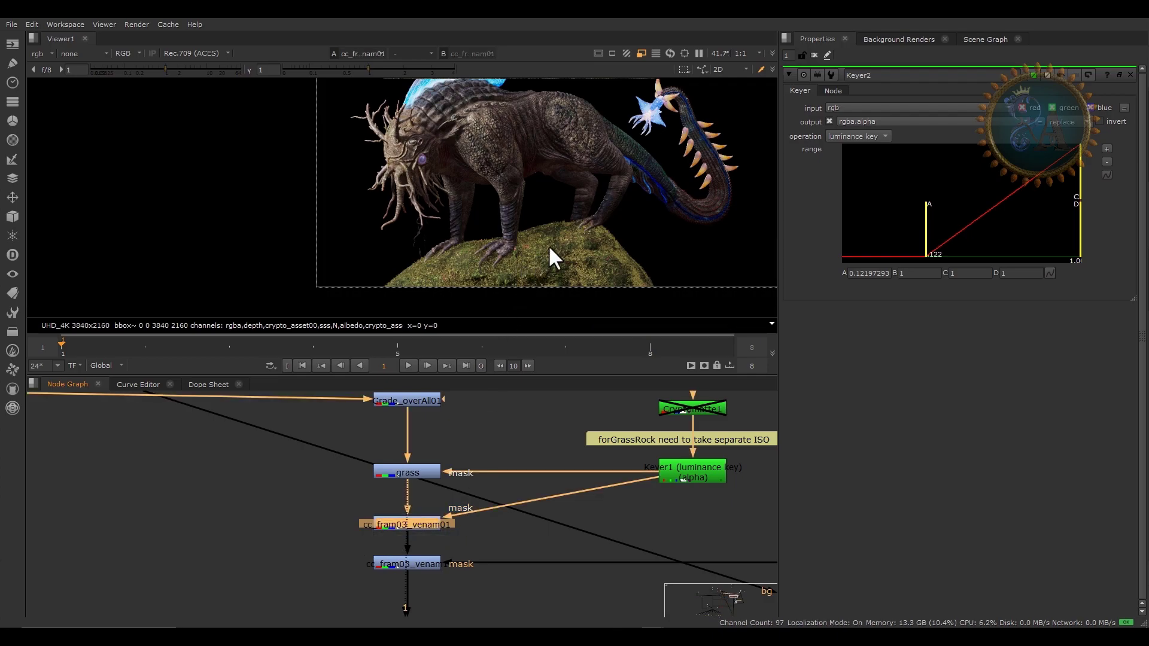
pyautogui.click(467, 476)
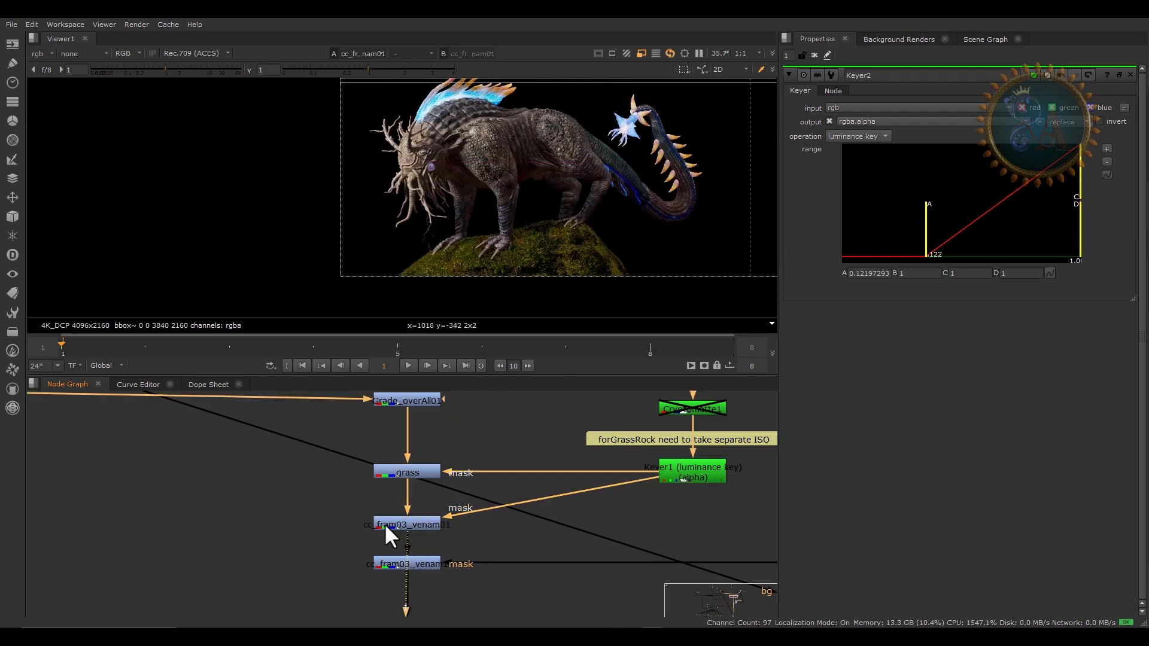
pyautogui.scroll(3, 384, 524)
pyautogui.scroll(2, 635, 134)
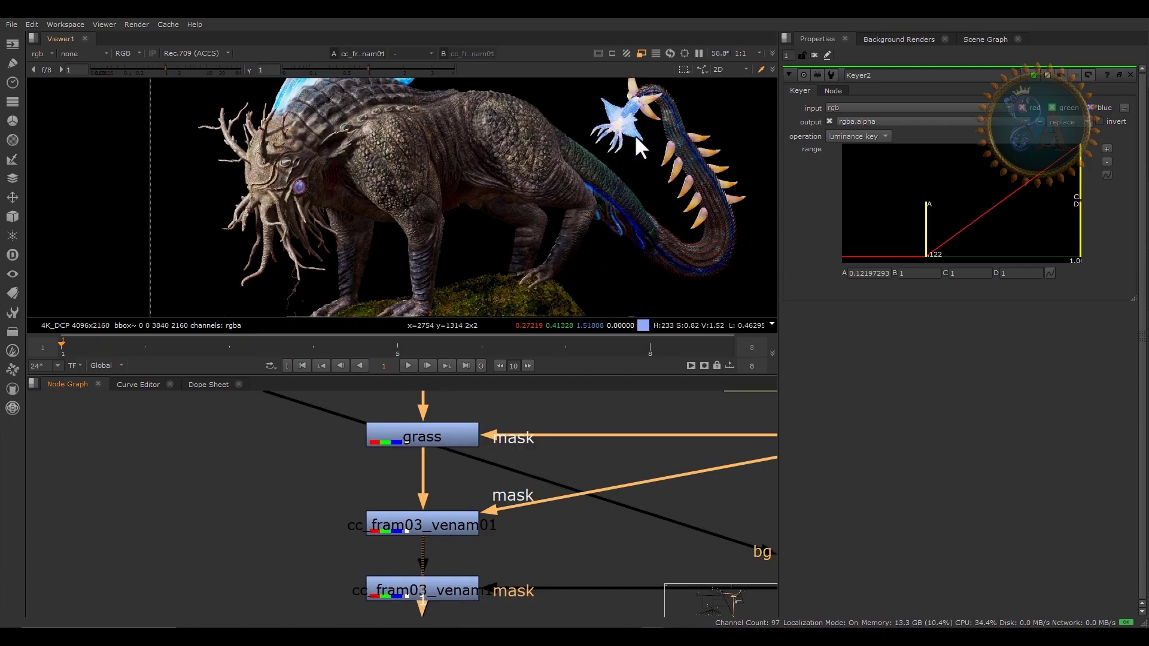
pyautogui.scroll(2, 634, 134)
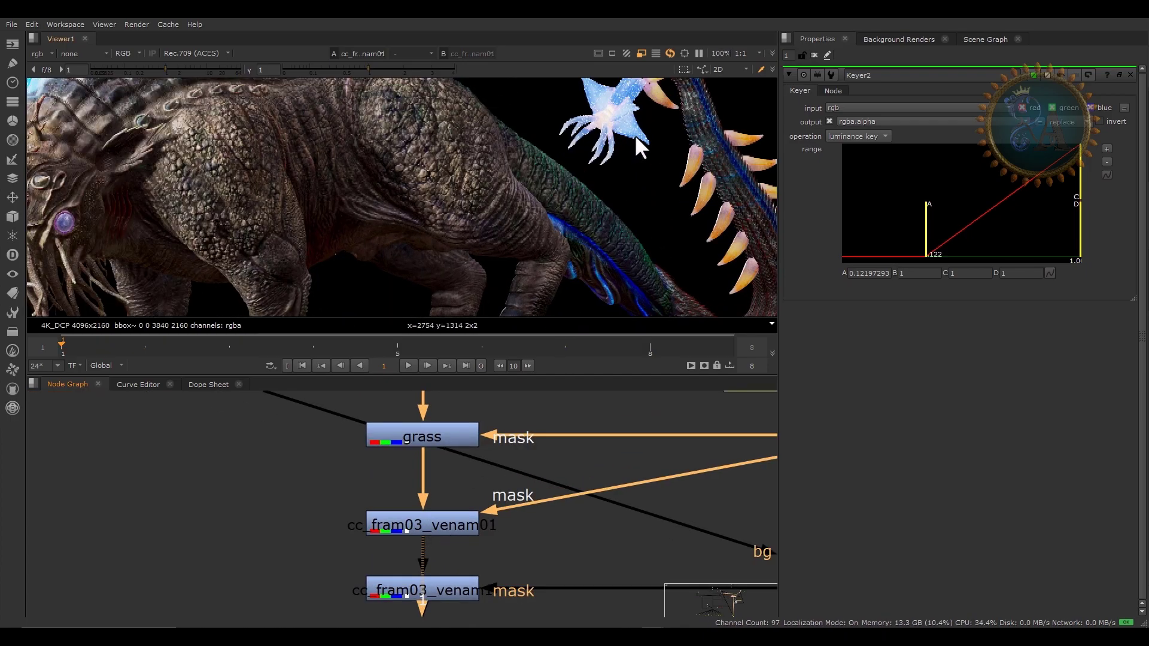
# Move the timeline to frame 3 and select the cc_fram03_venam01 node
pyautogui.click(244, 349)
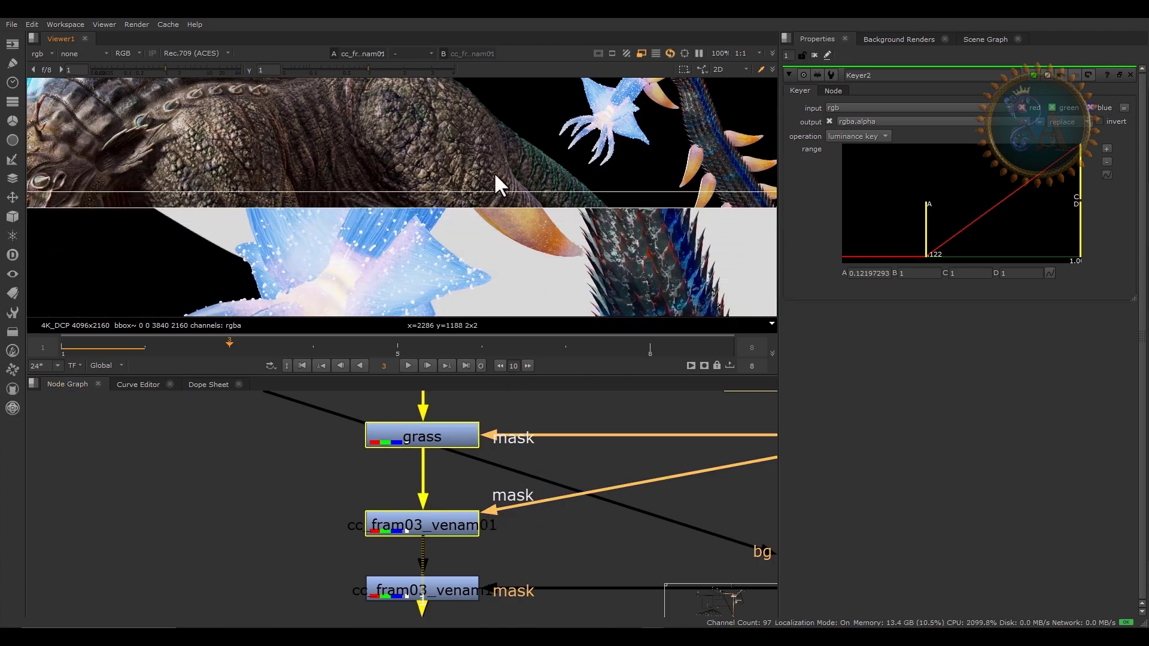
pyautogui.moveTo(529, 543); pyautogui.dragTo(354, 551, button='middle')
pyautogui.click(239, 537)
# Disable the frame01 node and enable Cryptomatte1 above Keyer1 instead
pyautogui.scroll(-5, 371, 500)
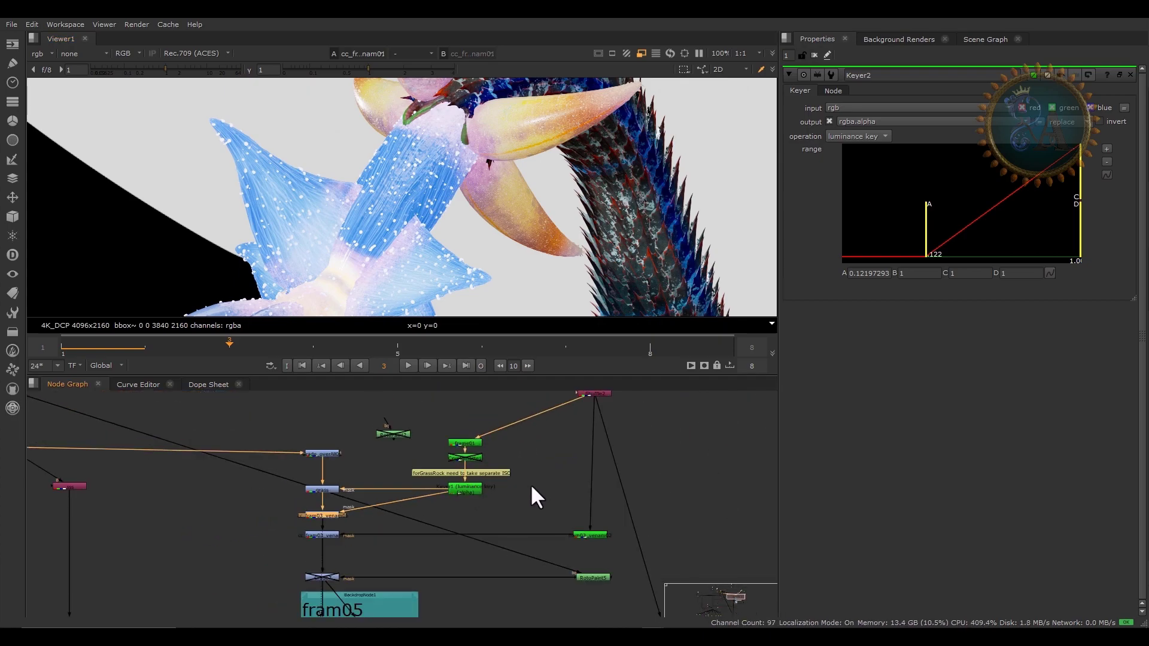
pyautogui.scroll(2, 573, 436)
pyautogui.scroll(6, 431, 486)
pyautogui.click(446, 479)
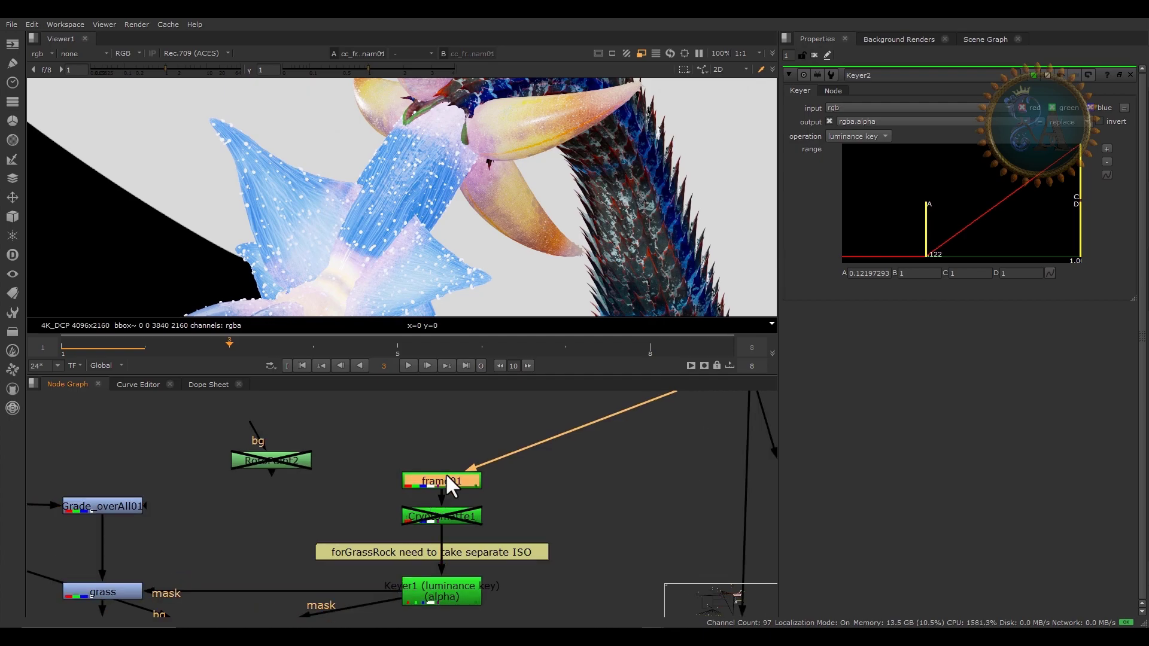
pyautogui.press('d')
pyautogui.click(433, 513)
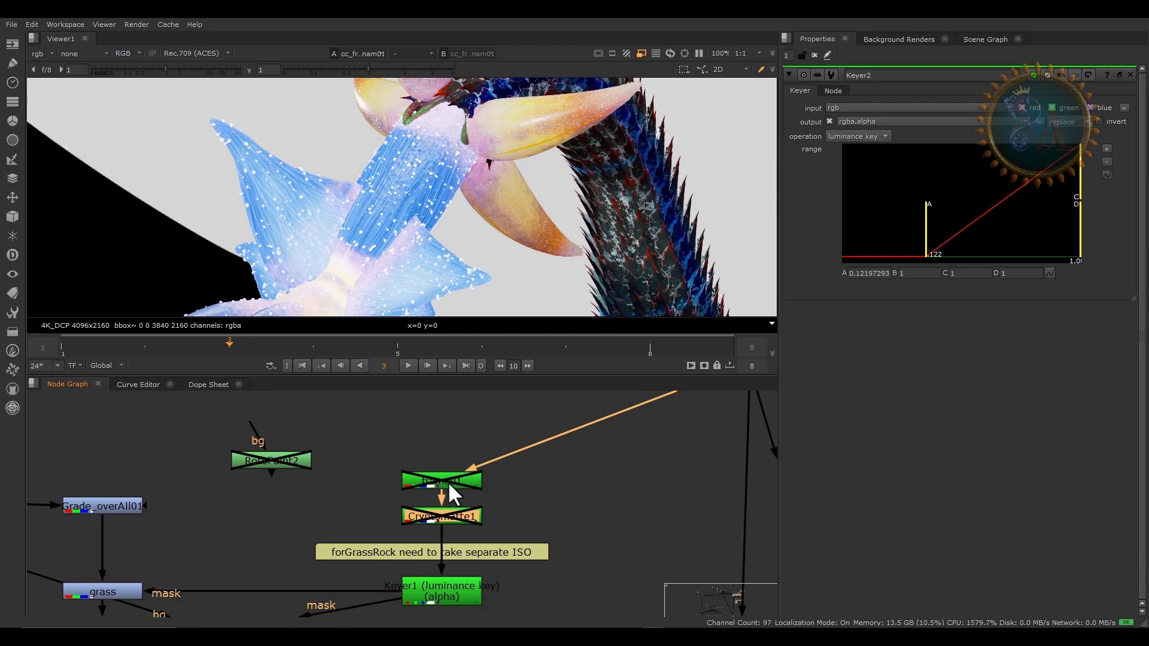
pyautogui.press('d')
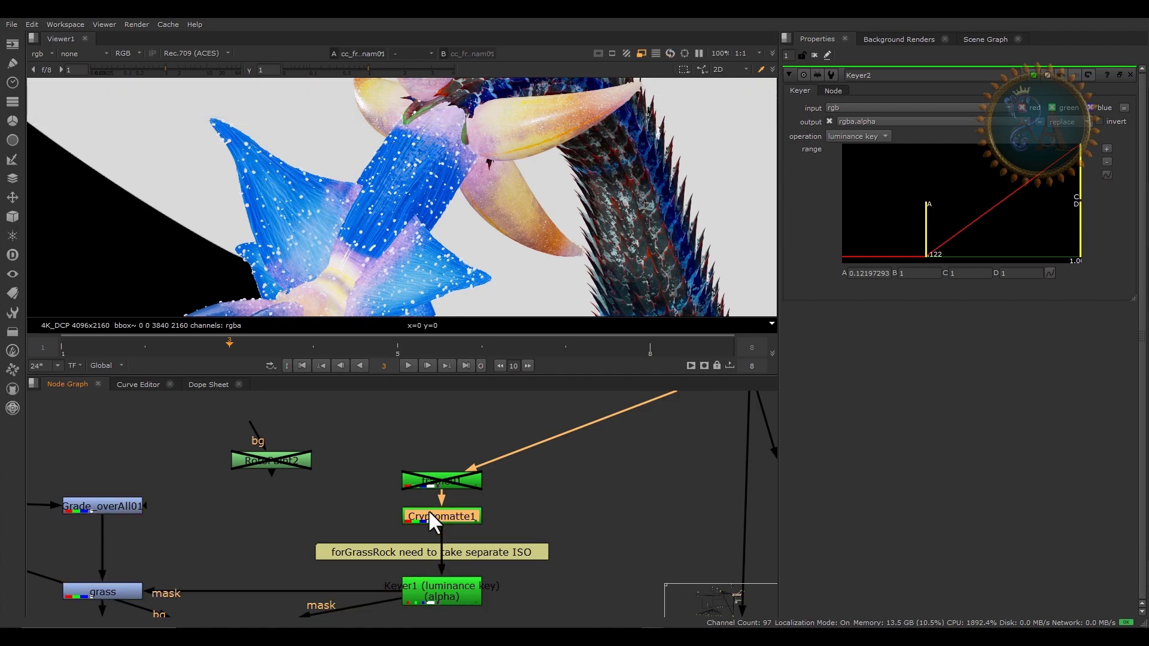
# Open Cryptomatte1's properties and show its matte preview around the tail tip in the viewer
pyautogui.doubleClick(424, 515)
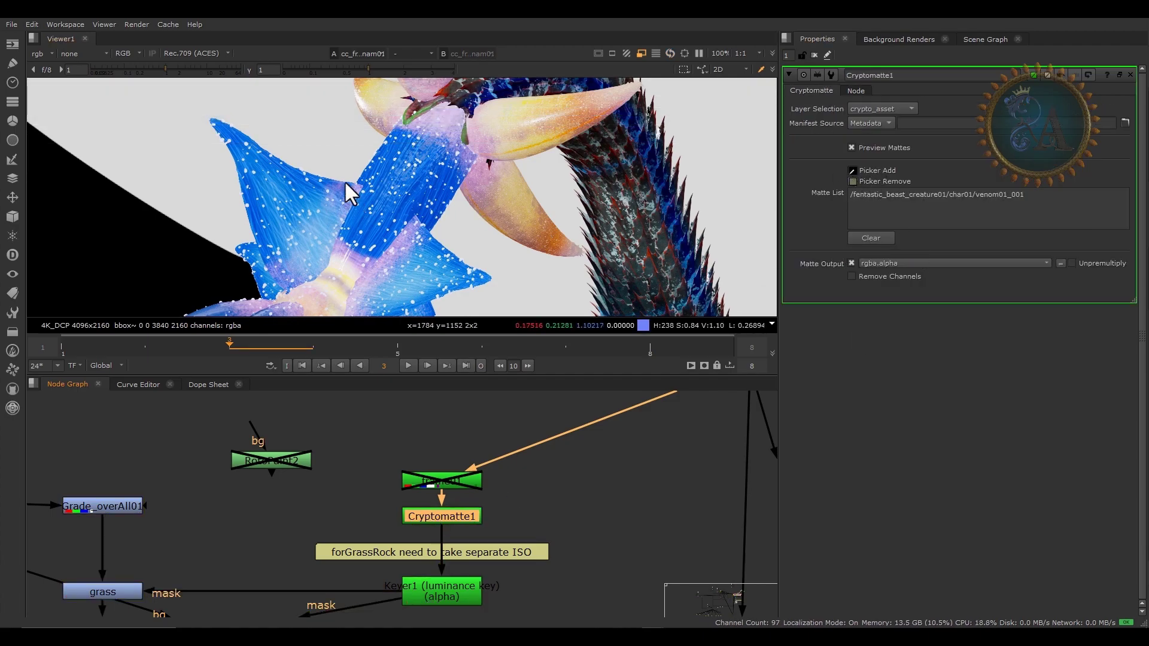
pyautogui.press('1')
pyautogui.scroll(-4, 407, 189)
pyautogui.scroll(-2, 408, 188)
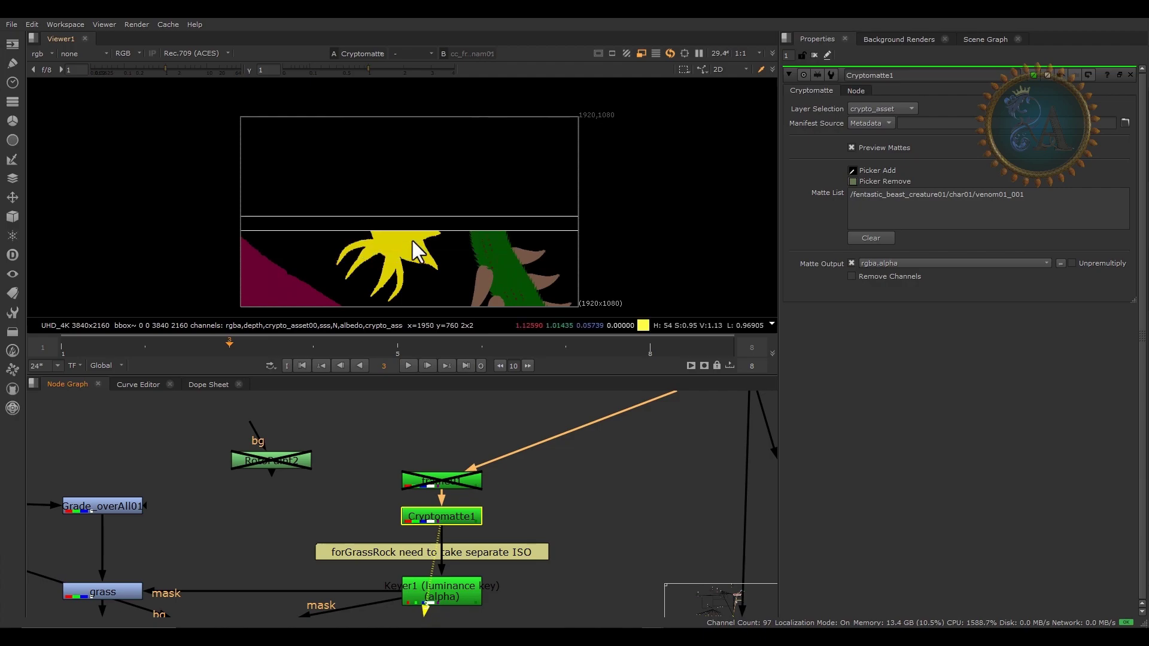
pyautogui.scroll(3, 413, 249)
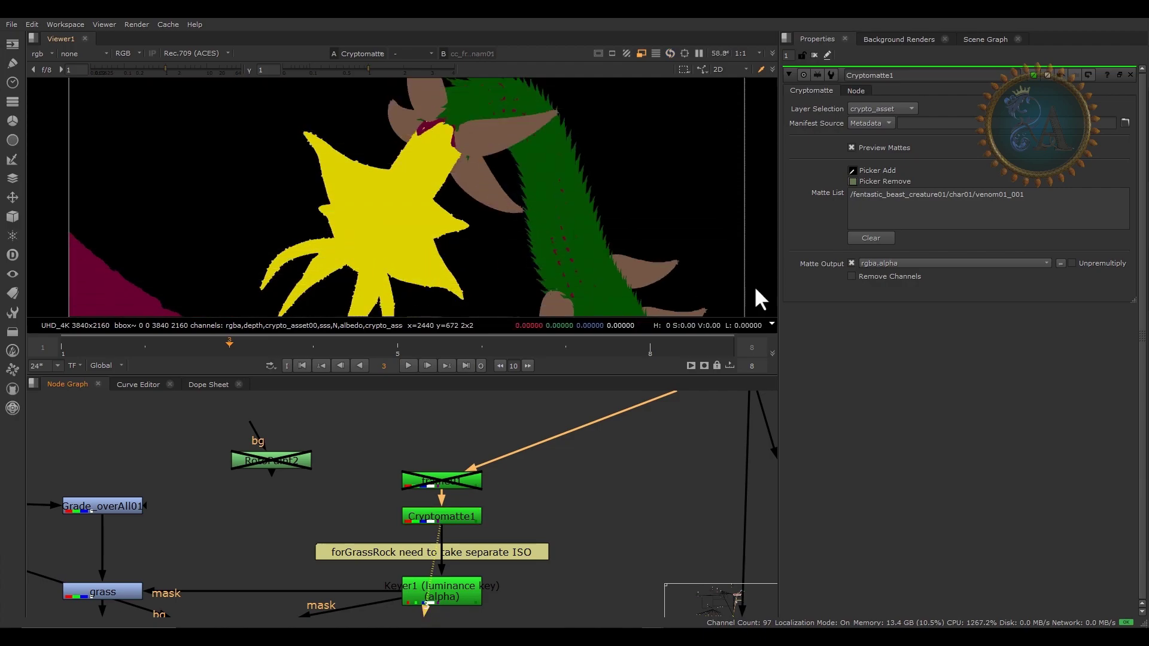
# Clear Cryptomatte1's matte list and pick the beast's tail tip again as its matte
pyautogui.click(879, 238)
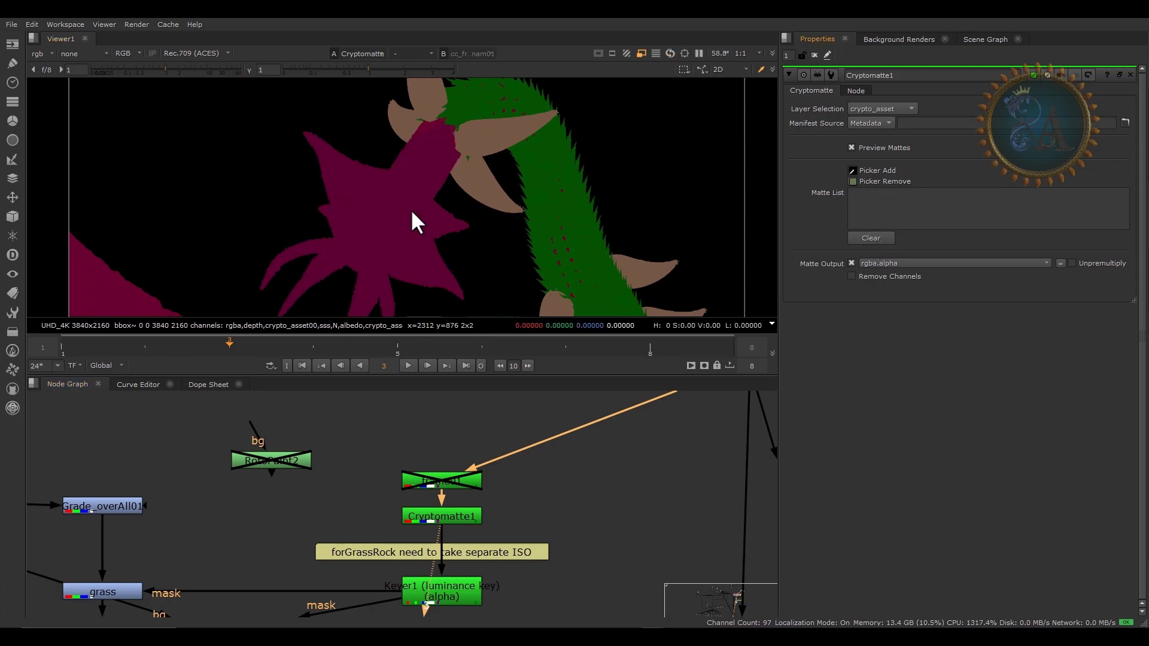
pyautogui.click(853, 171)
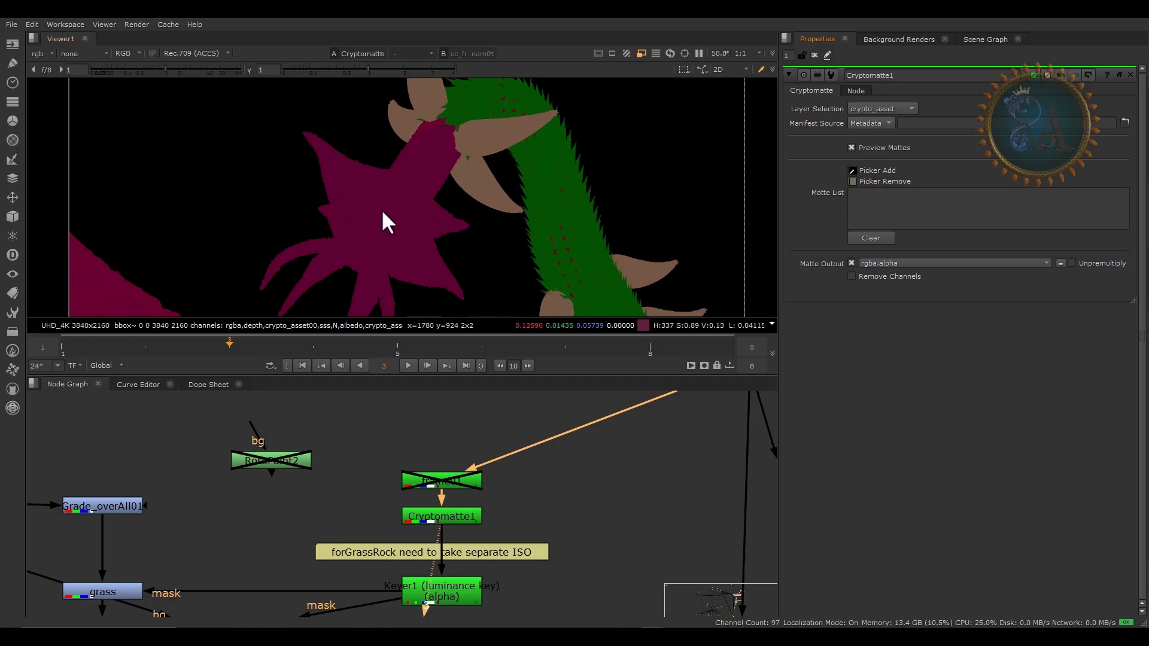
pyautogui.keyDown('ctrl'); pyautogui.click(416, 258); pyautogui.keyUp('ctrl')
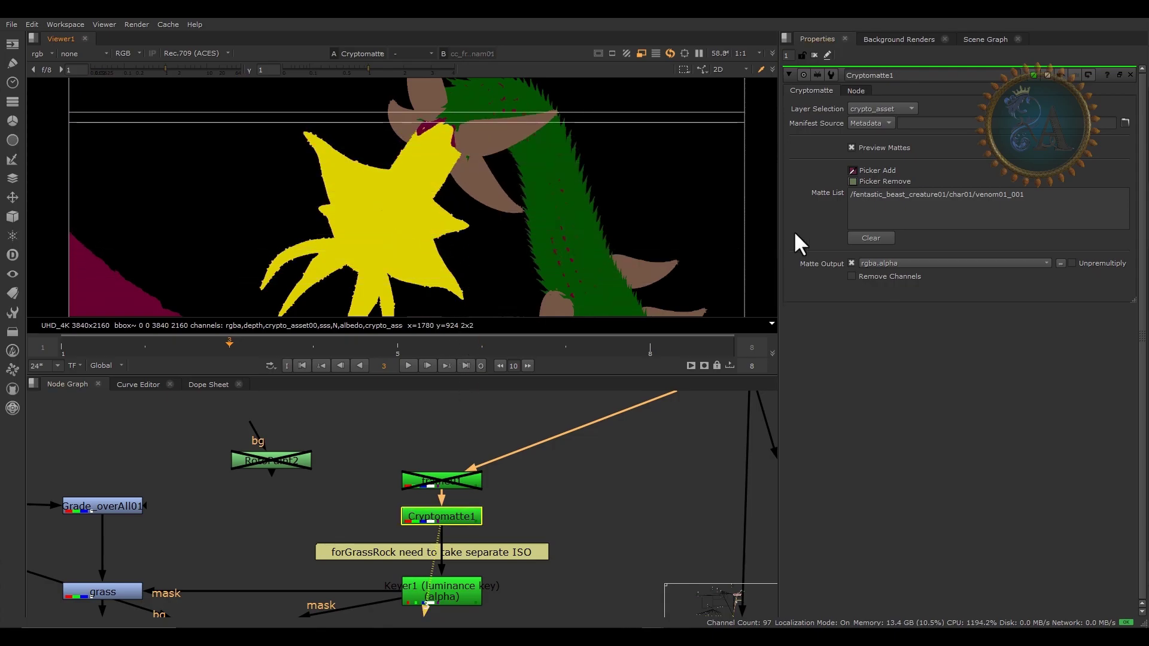
# Show the output of the cc_fram03_venam01 node in the viewer and open its ColorCorrect properties
pyautogui.scroll(-5, 595, 531)
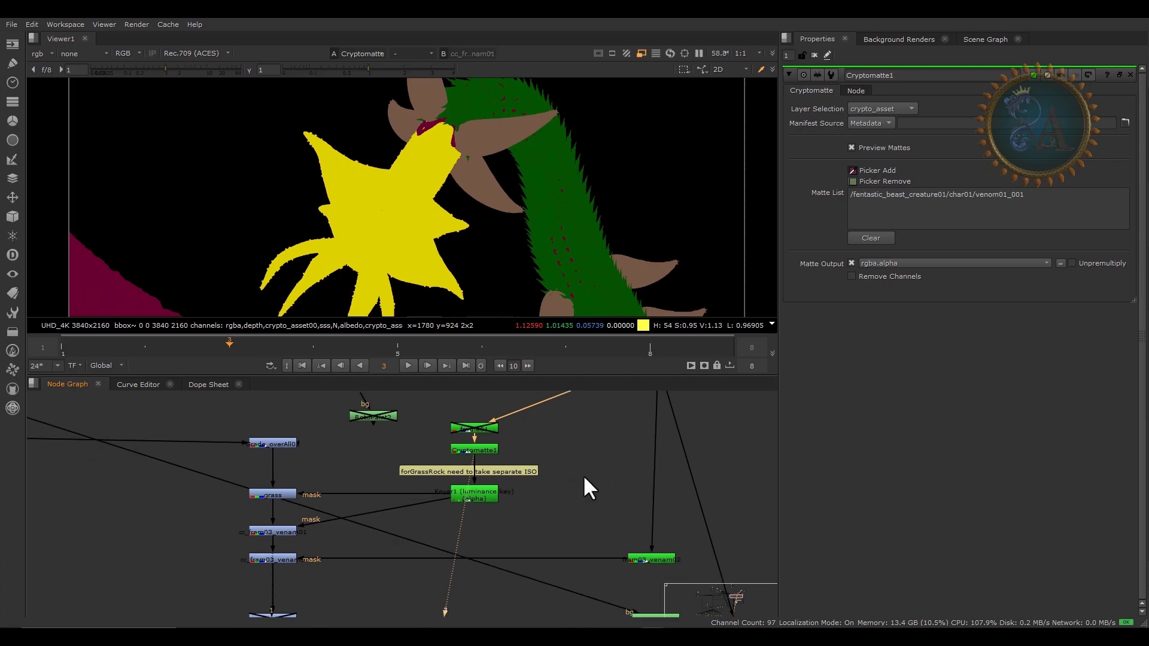
pyautogui.click(267, 530)
pyautogui.press('1')
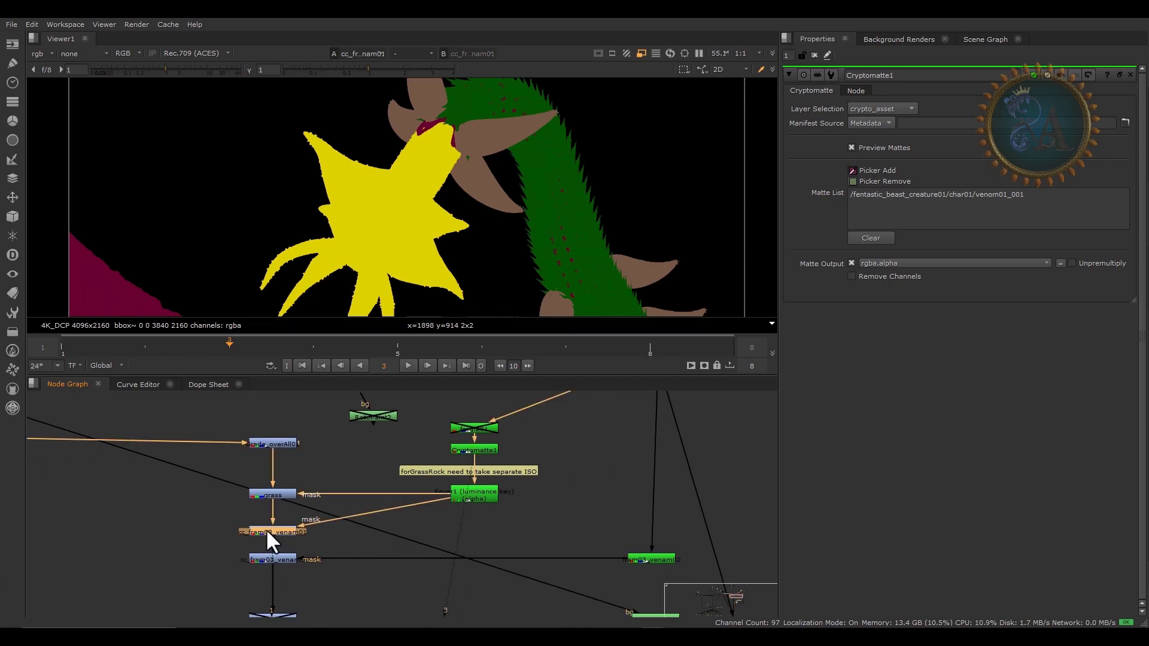
pyautogui.scroll(3, 267, 530)
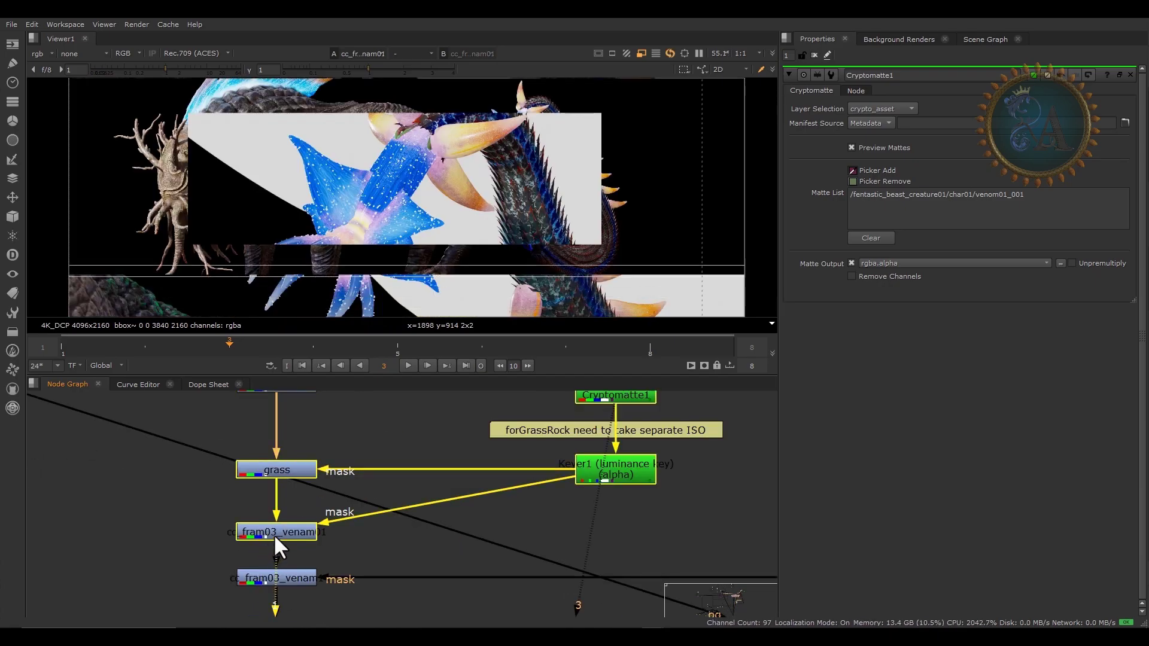
pyautogui.doubleClick(274, 532)
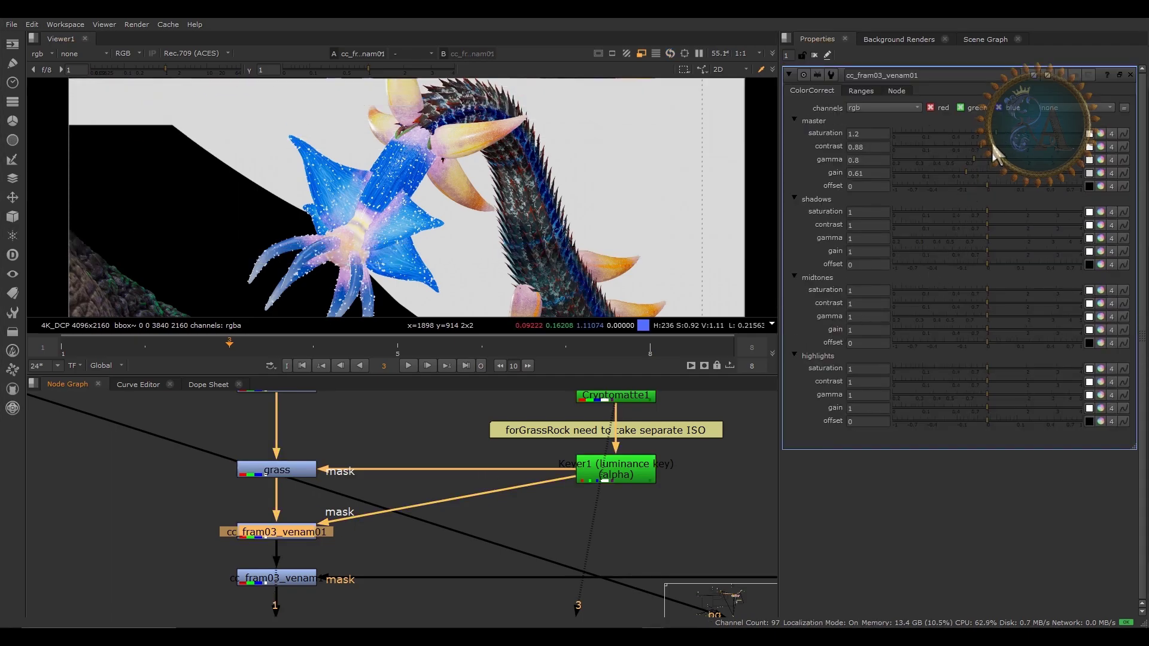
# Compare the blue tail tip up close with cc_fram03_venam01 disabled and enabled
pyautogui.scroll(3, 359, 207)
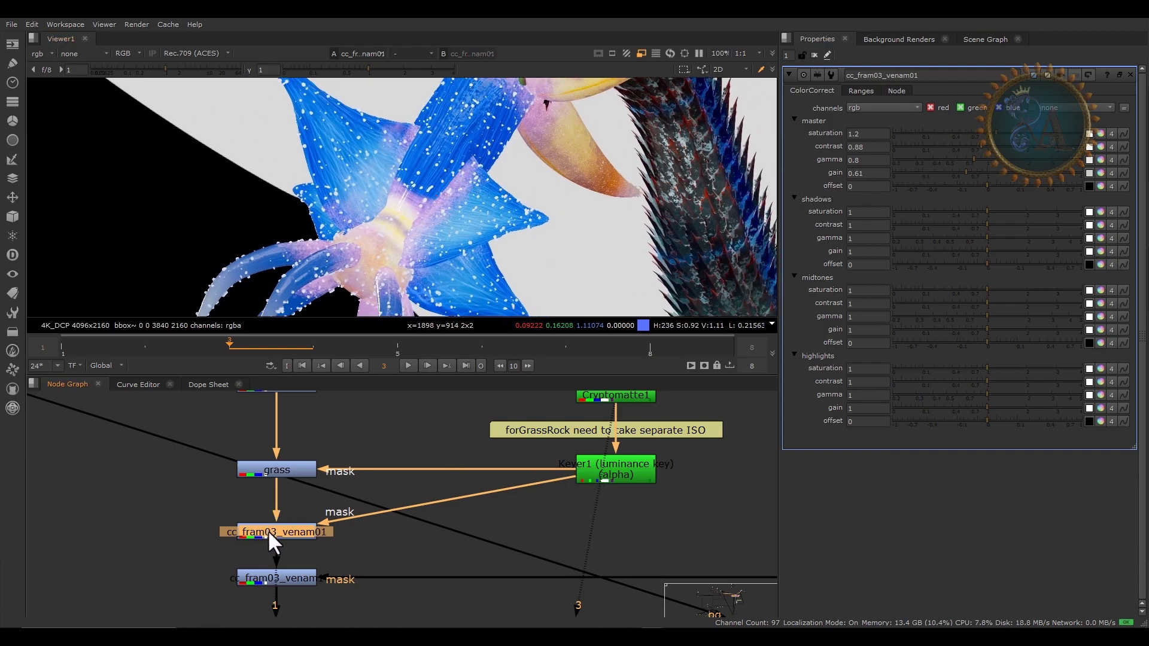
pyautogui.press('d')
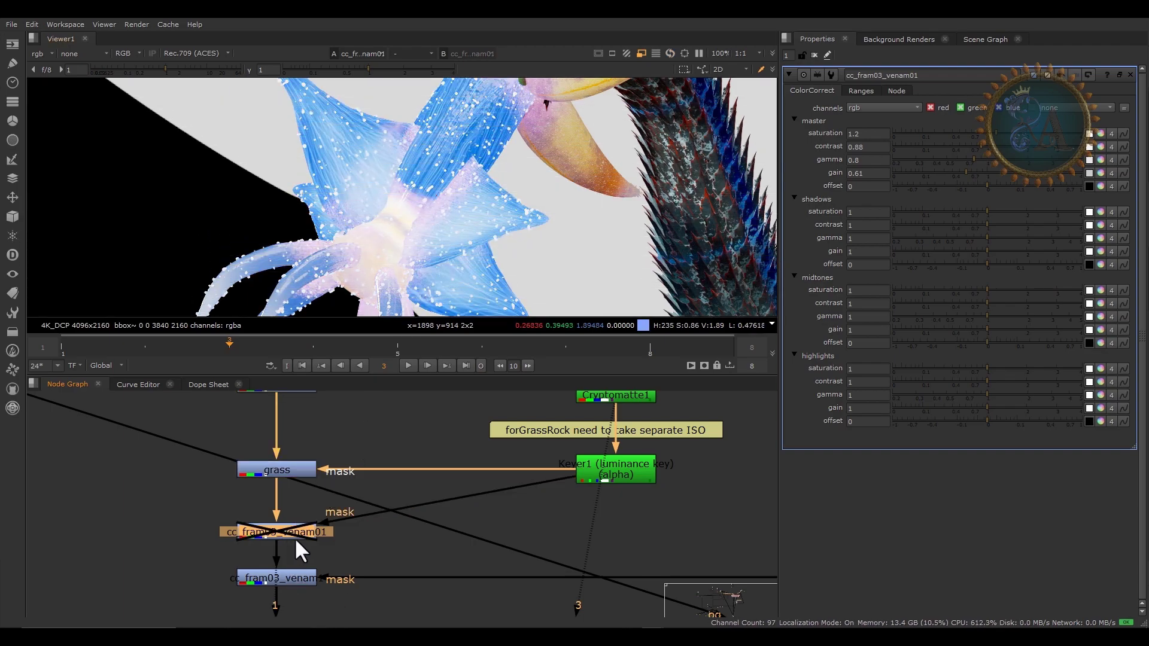
pyautogui.press('d')
# Select the RotoPaint5 node near the fram05 backdrop and move the timeline to frame 4, checking frame 5 on the way
pyautogui.scroll(-6, 379, 208)
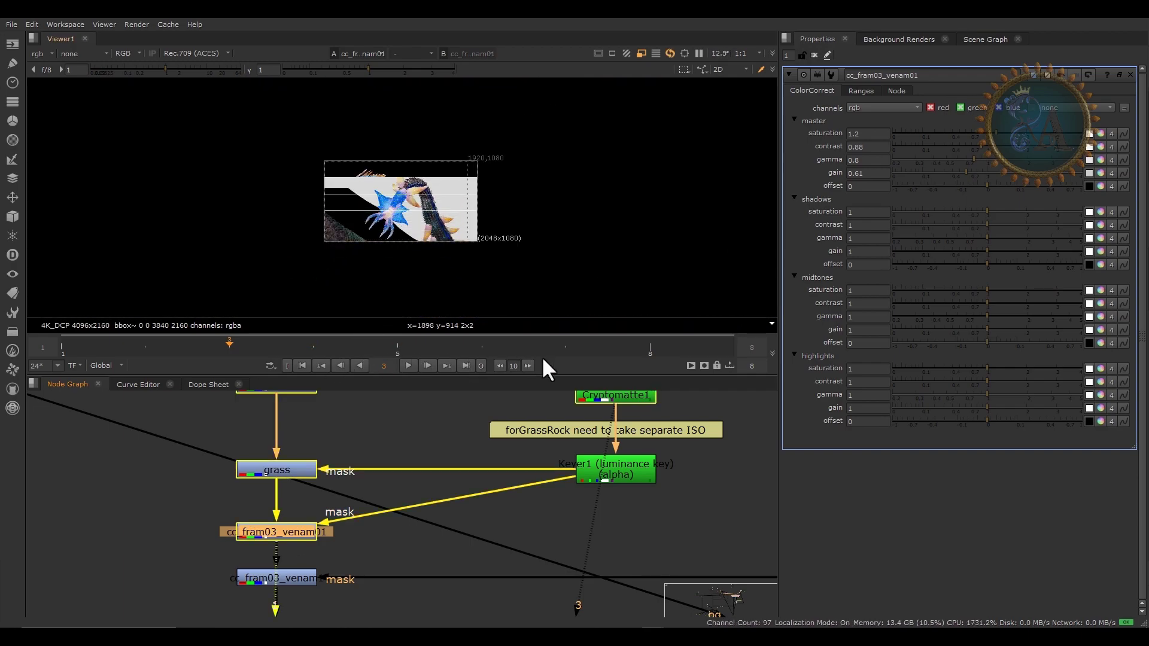
pyautogui.scroll(-4, 346, 479)
pyautogui.scroll(-3, 404, 564)
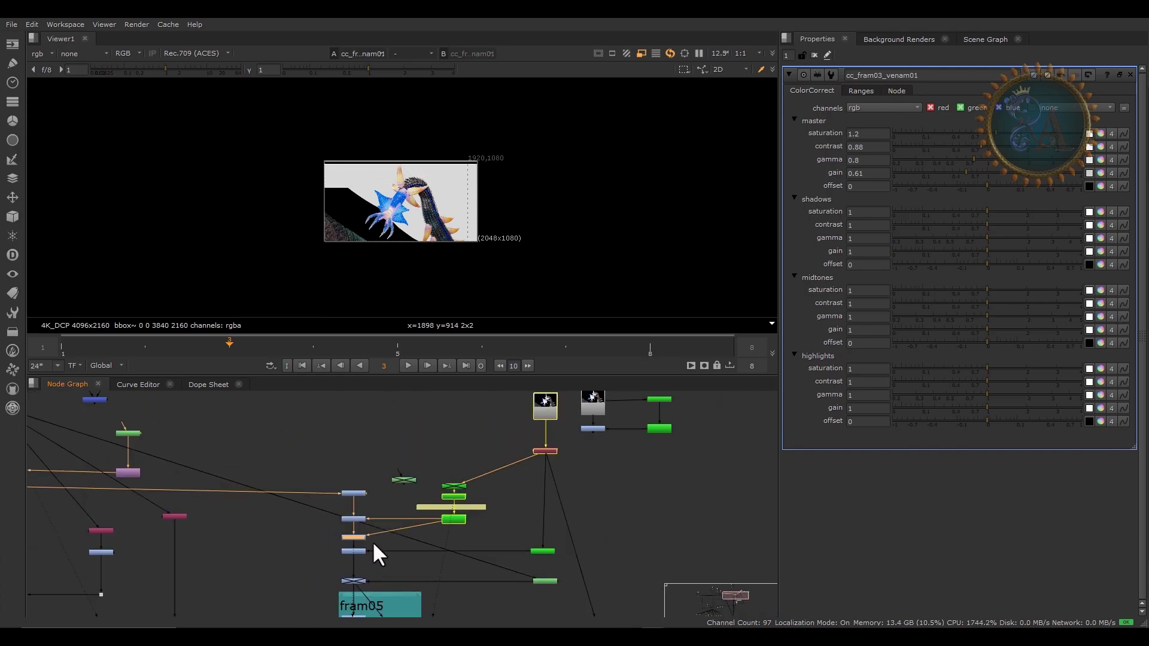
pyautogui.moveTo(373, 544); pyautogui.dragTo(525, 441, button='middle')
pyautogui.scroll(-3, 489, 467)
pyautogui.scroll(5, 501, 499)
pyautogui.moveTo(378, 486); pyautogui.dragTo(251, 515, button='middle')
pyautogui.moveTo(302, 458); pyautogui.dragTo(596, 573)
pyautogui.moveTo(617, 558); pyautogui.dragTo(527, 512, button='middle')
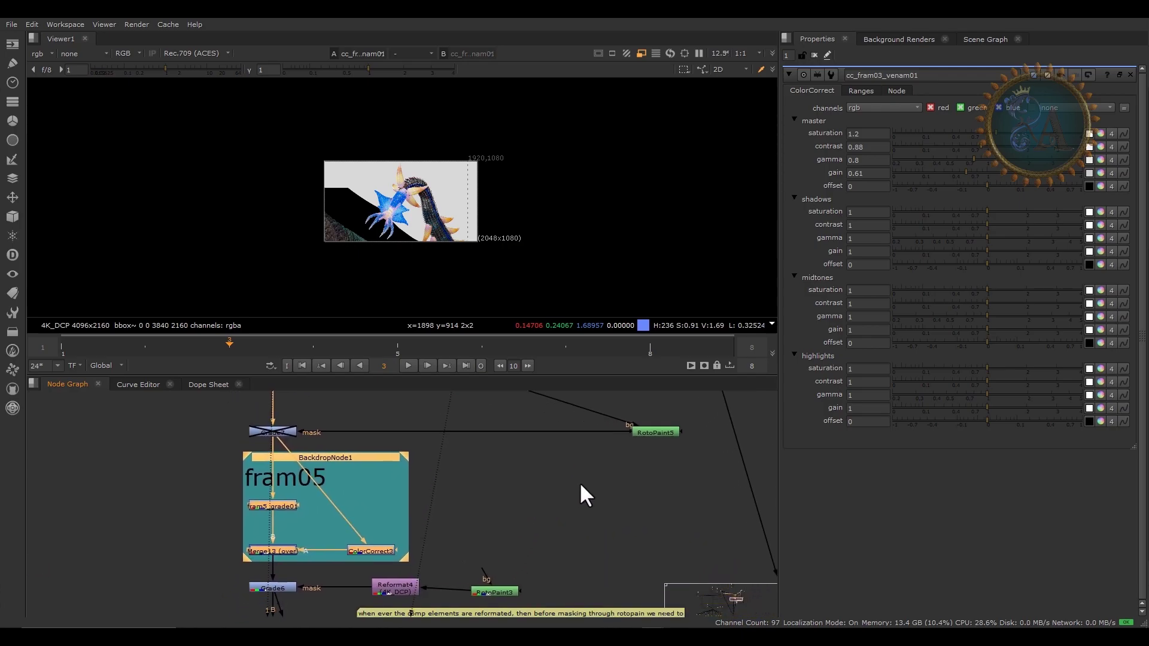
pyautogui.moveTo(652, 448); pyautogui.dragTo(748, 399)
pyautogui.click(410, 347)
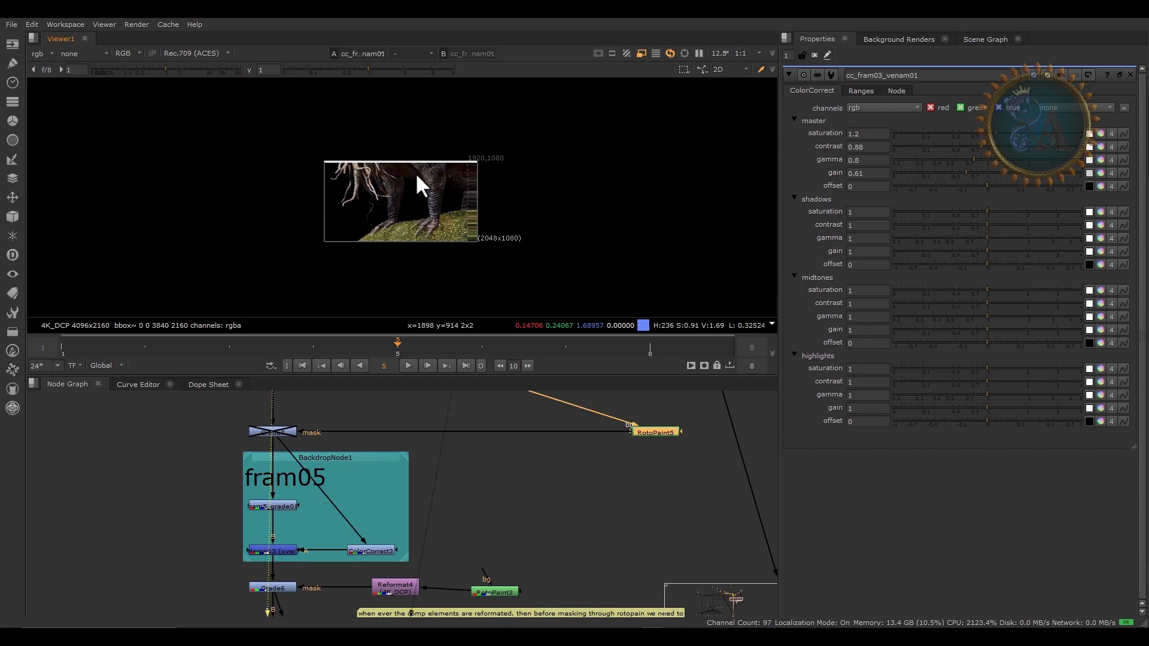
pyautogui.click(315, 351)
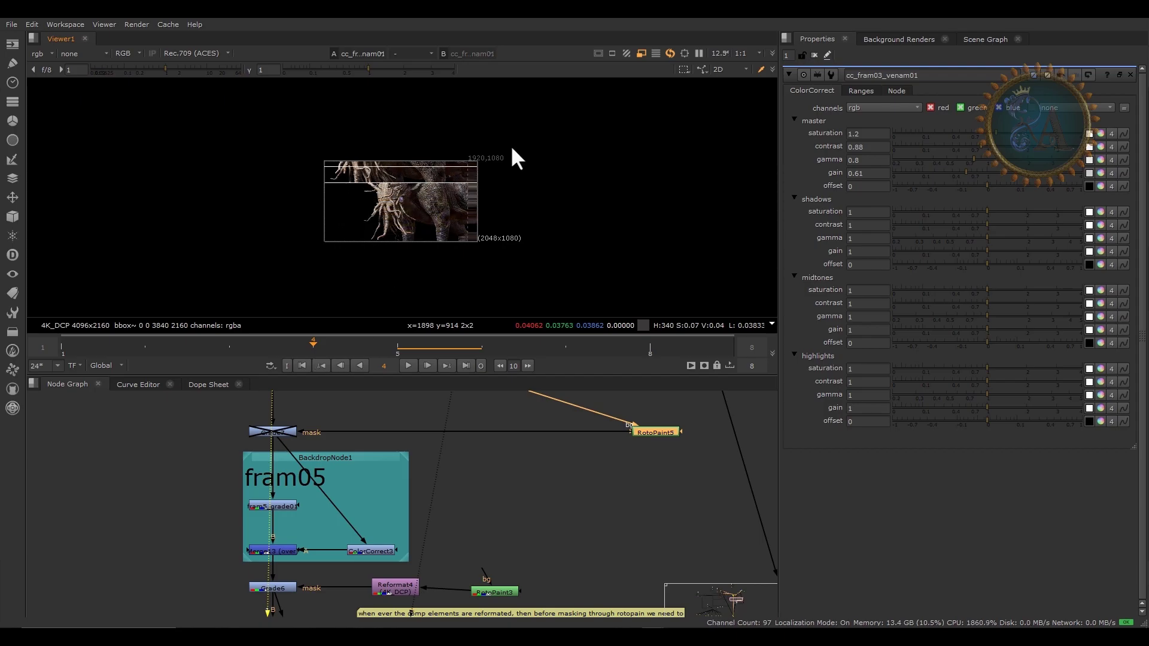
# Open RotoPaint5's properties and show its Bezier shape over the blue fin on the beast's back
pyautogui.scroll(10, 425, 150)
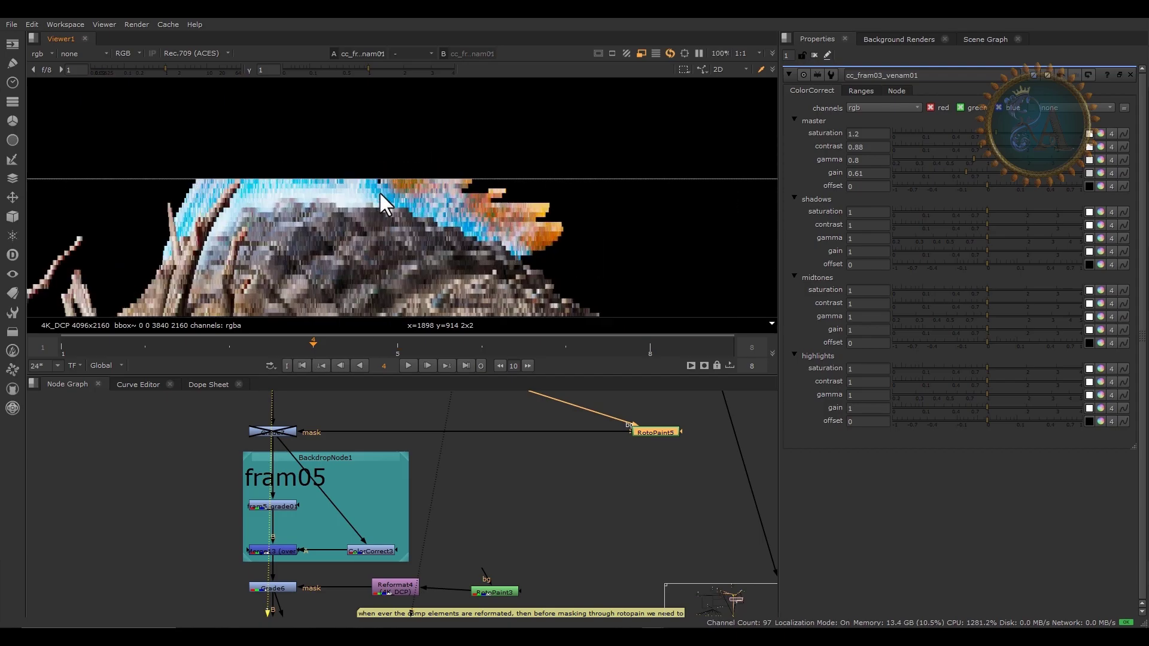
pyautogui.moveTo(579, 514); pyautogui.dragTo(718, 404)
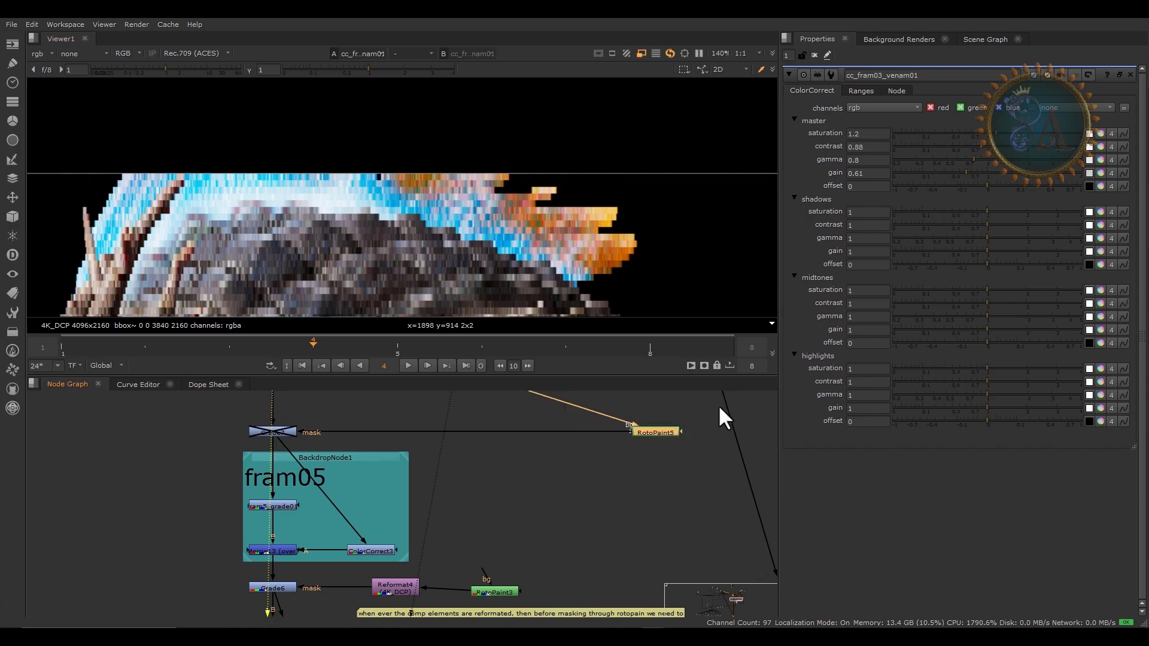
pyautogui.doubleClick(665, 431)
pyautogui.scroll(-1, 297, 203)
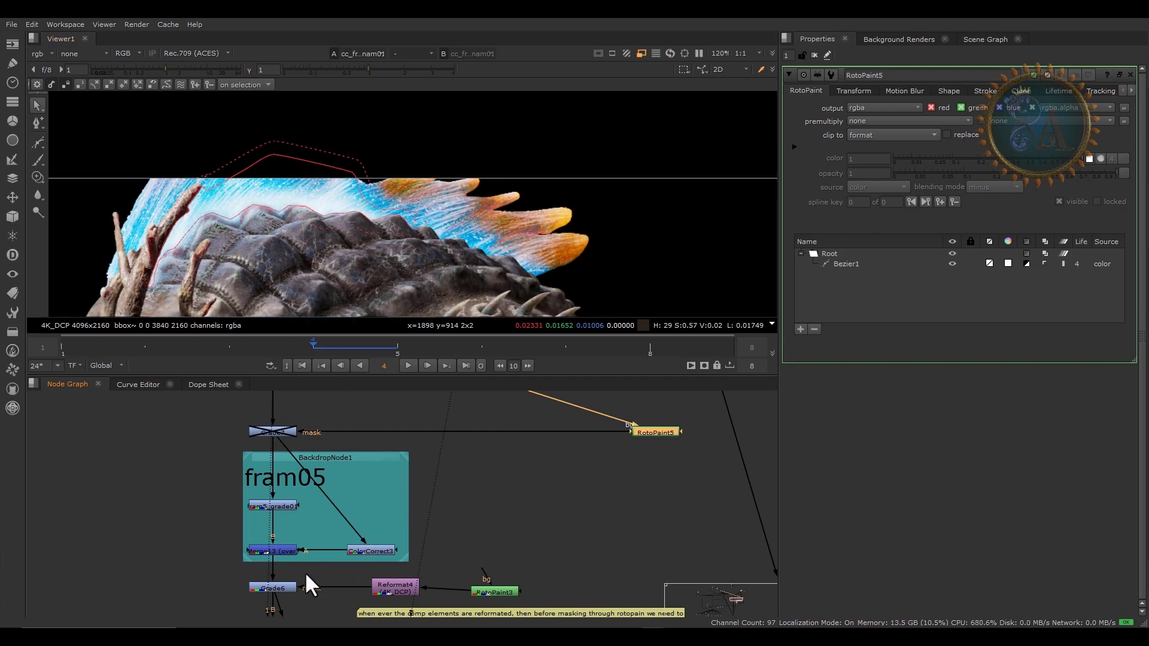
# Show the disabled Grade7 node's output in the viewer and examine the bright blue fin inside the roto shape
pyautogui.moveTo(307, 571); pyautogui.dragTo(367, 530, button='middle')
pyautogui.scroll(1, 455, 542)
pyautogui.scroll(-3, 528, 514)
pyautogui.moveTo(514, 433); pyautogui.dragTo(520, 485, button='middle')
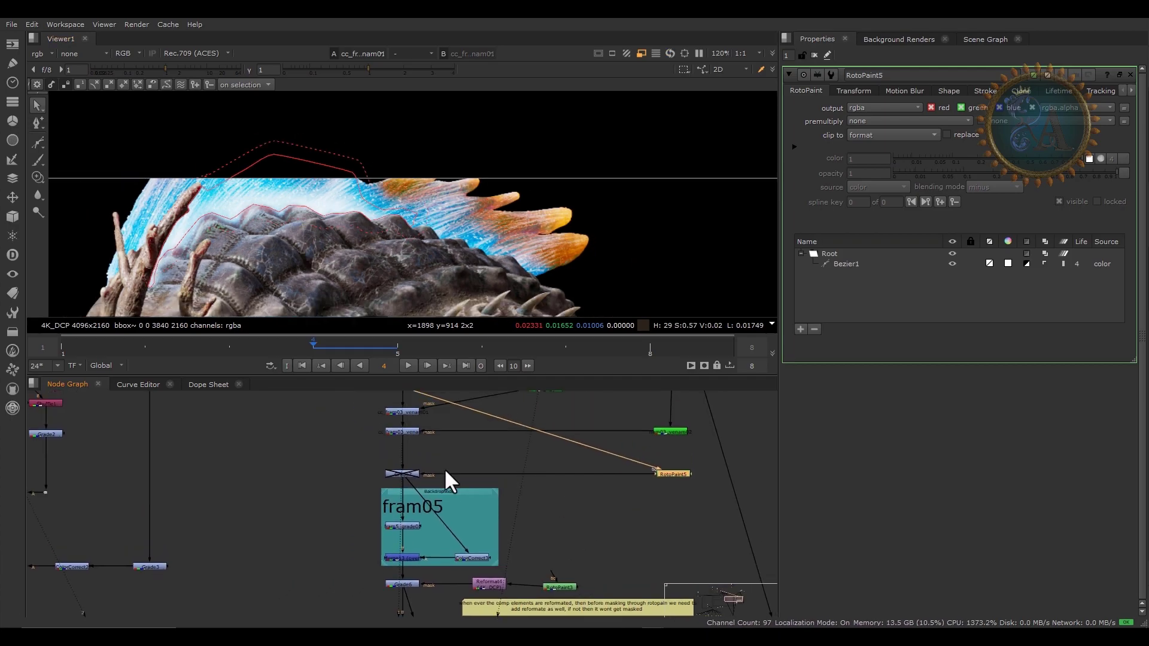
pyautogui.scroll(3, 401, 458)
pyautogui.scroll(3, 394, 498)
pyautogui.click(392, 500)
pyautogui.press('1')
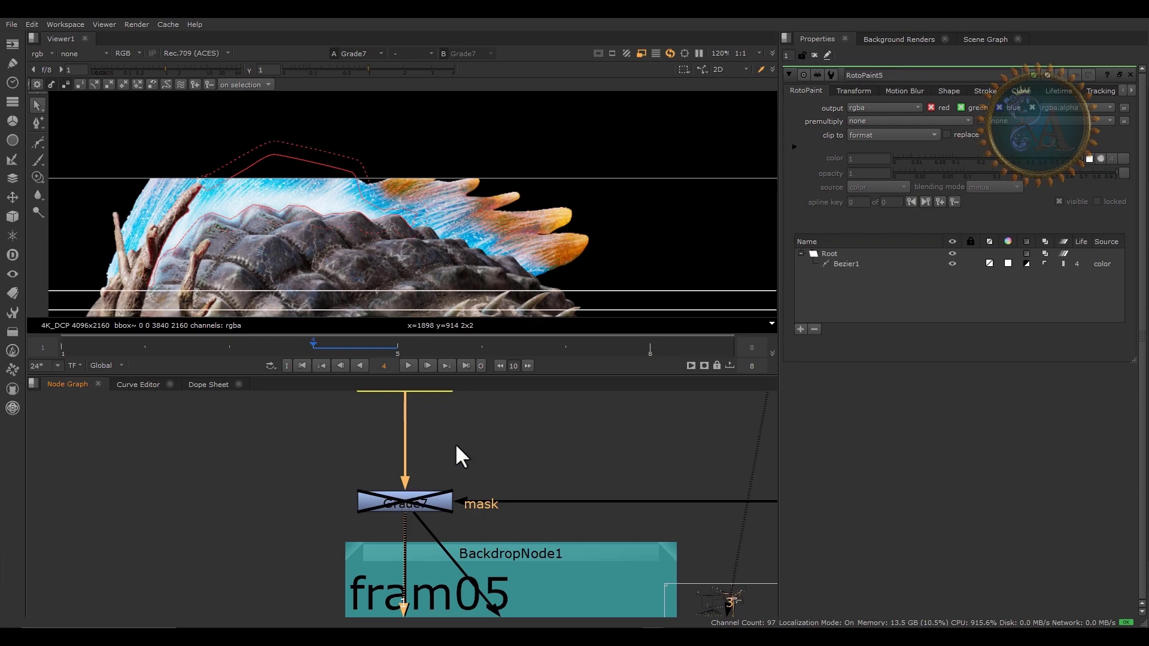
pyautogui.scroll(3, 220, 205)
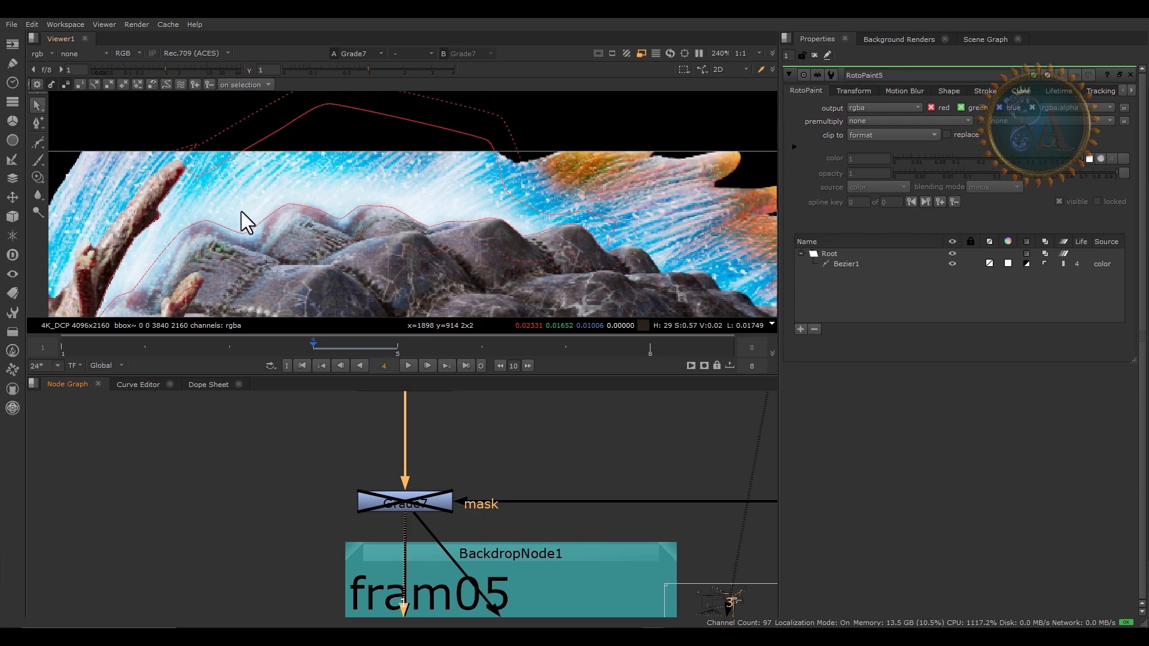
pyautogui.scroll(2, 264, 186)
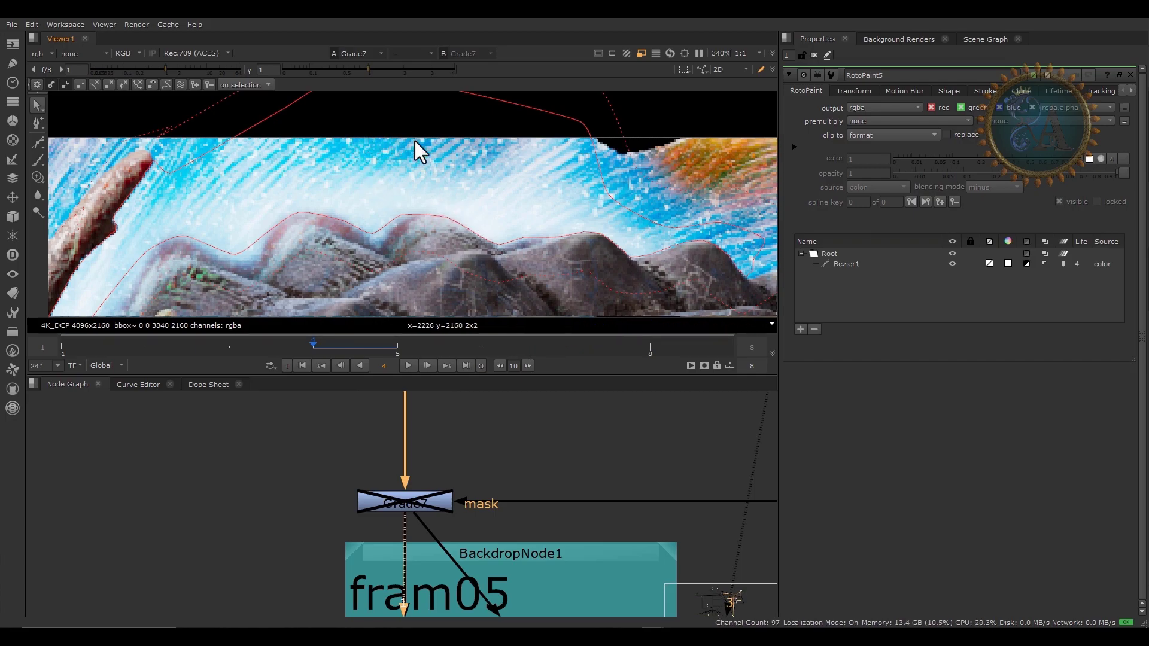
# Insert a Clamp node into the chain directly above the disabled Grade7 node
pyautogui.click(411, 507)
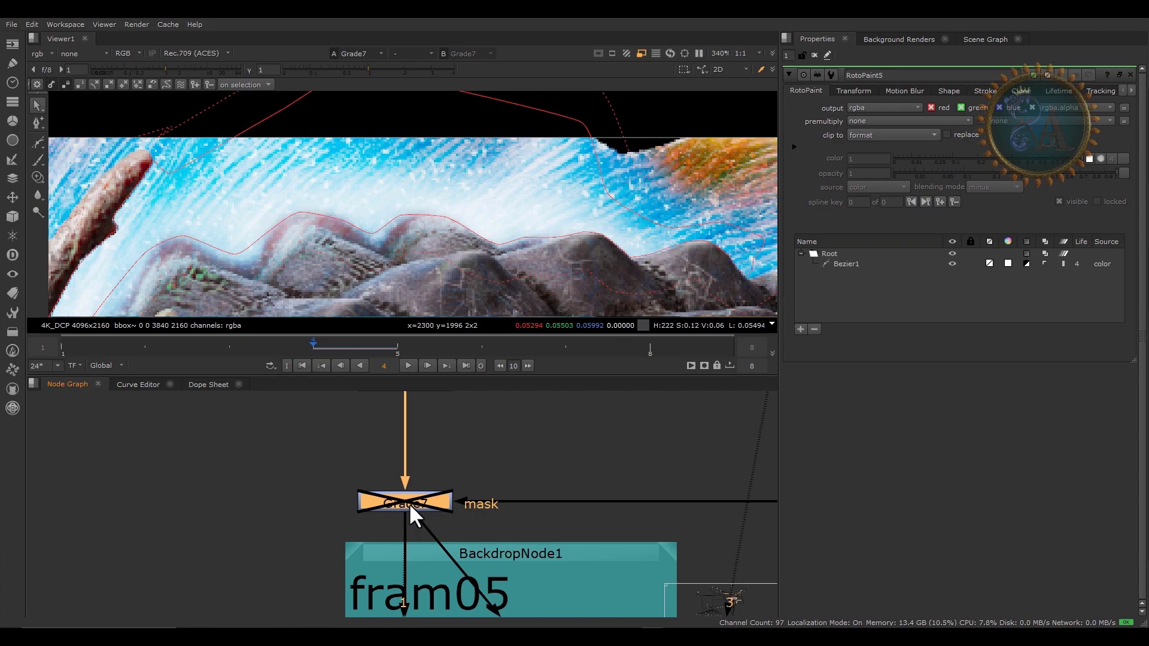
pyautogui.moveTo(457, 433); pyautogui.dragTo(451, 441, button='middle')
pyautogui.click(455, 441)
pyautogui.press('Tab')
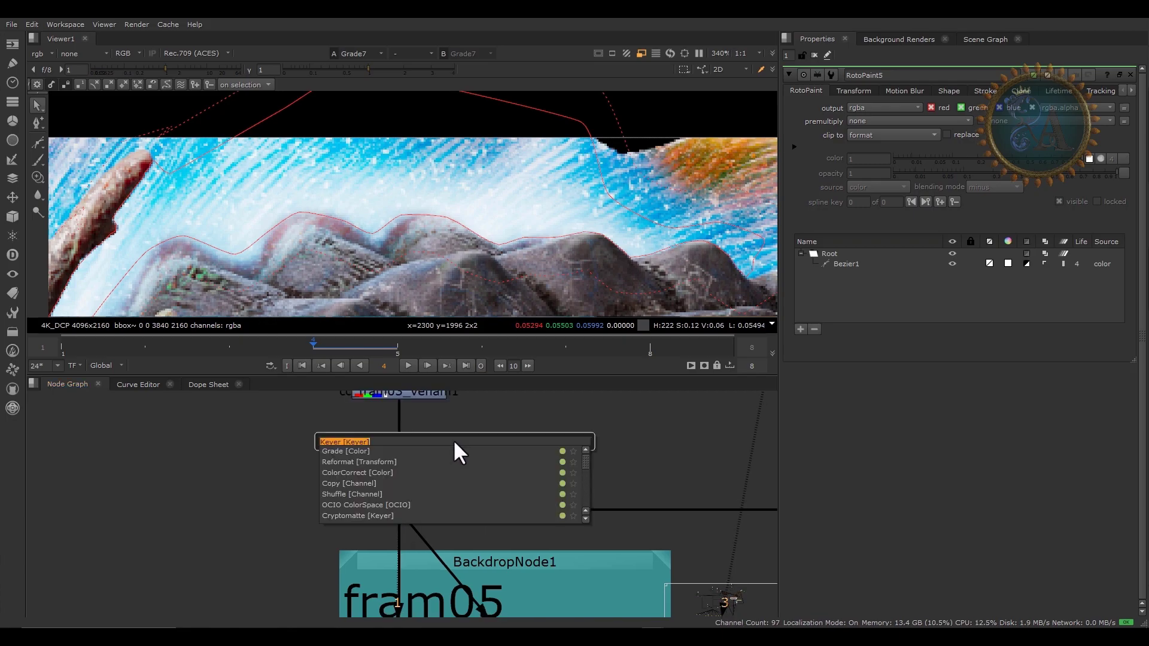
pyautogui.write('cla')
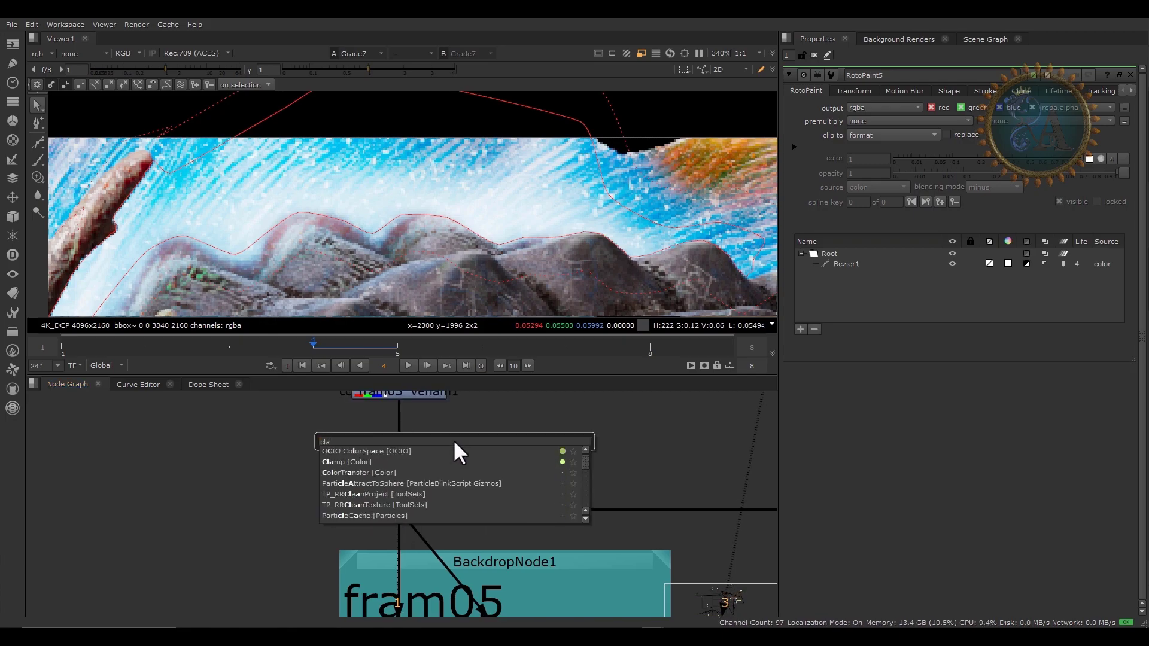
pyautogui.press('BackSpace')
pyautogui.write('amp')
pyautogui.press('Return')
pyautogui.moveTo(428, 442); pyautogui.dragTo(399, 458)
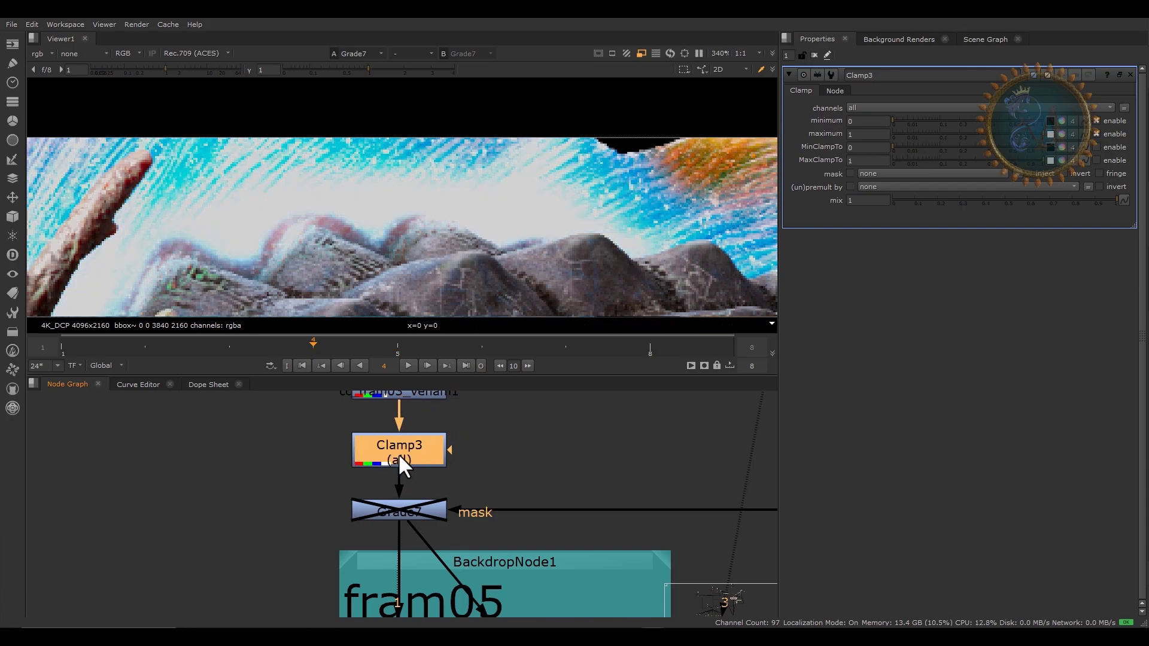
# Compare the fin's highlights with Clamp3 disabled and enabled, and pull the node out of the chain
pyautogui.press('d')
pyautogui.press('d')
pyautogui.press('d')
pyautogui.press('d')
pyautogui.press('d')
pyautogui.press('d')
pyautogui.press('d')
pyautogui.press('d')
pyautogui.moveTo(407, 461); pyautogui.dragTo(129, 484)
# Enable the Grade7 node to darken the bright area of the fin
pyautogui.click(394, 513)
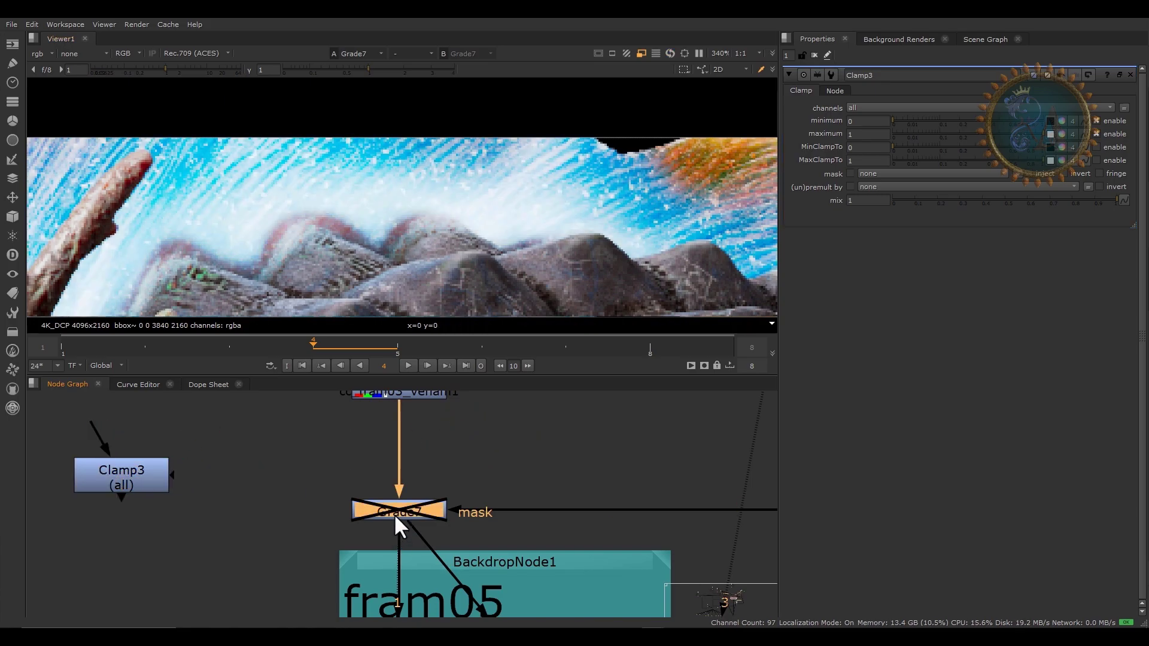
pyautogui.press('d')
pyautogui.press('f')
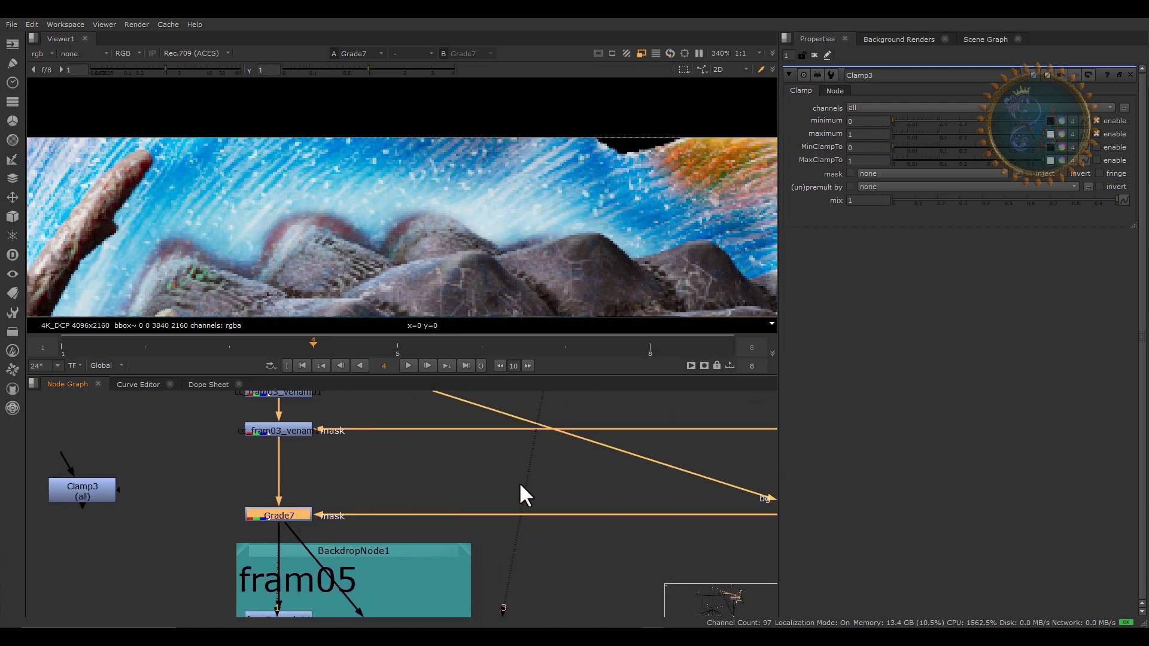
# Examine RotoPaint5's mask shape over the fin and open Grade7's properties
pyautogui.scroll(-2, 519, 482)
pyautogui.scroll(-6, 286, 215)
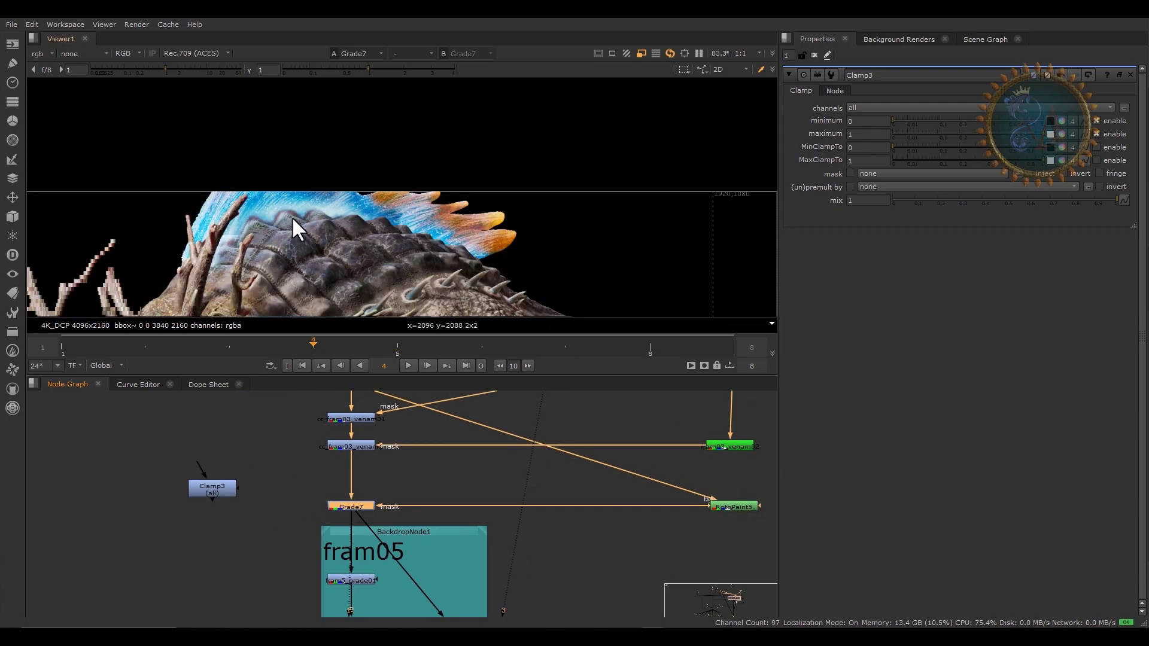
pyautogui.doubleClick(737, 506)
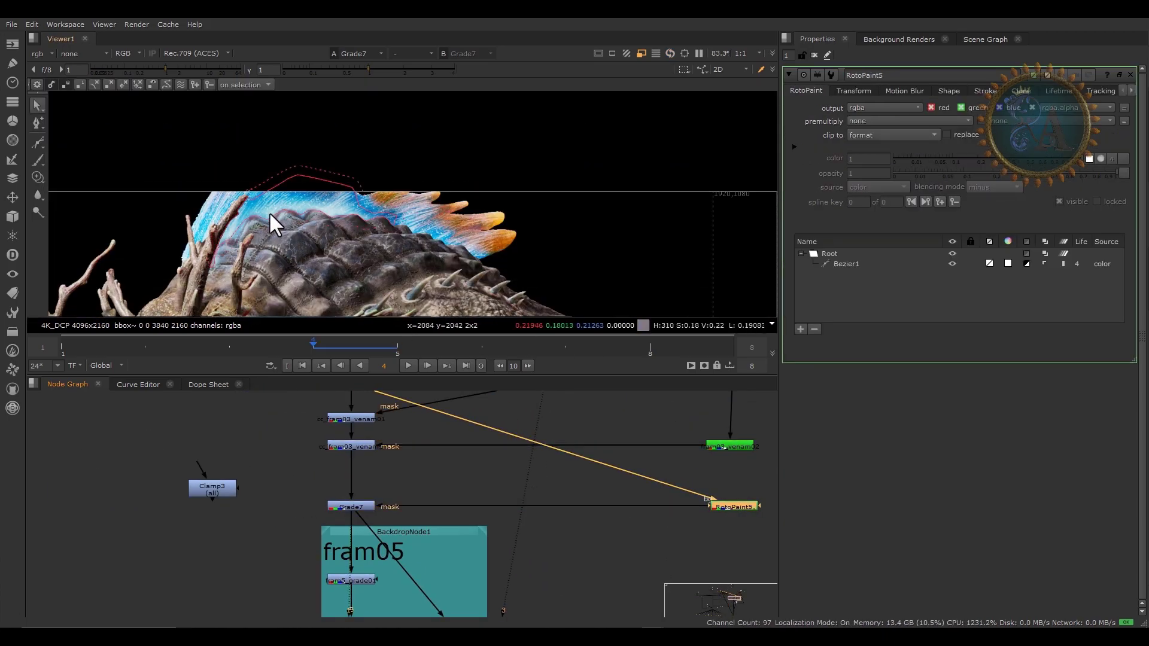
pyautogui.scroll(4, 239, 206)
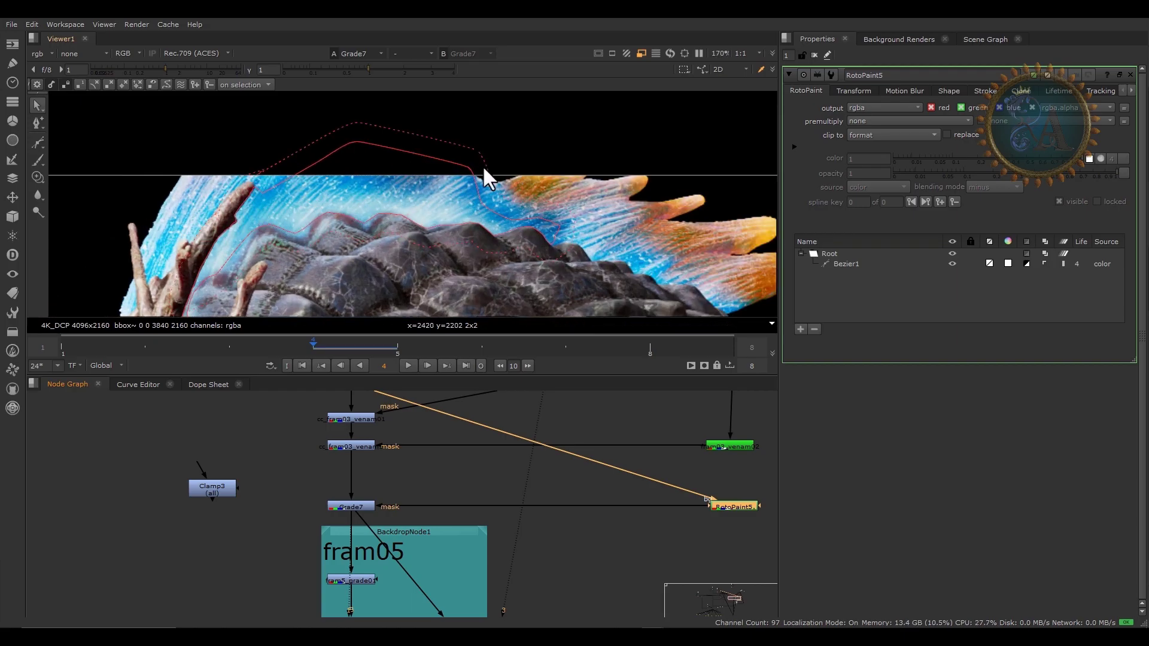
pyautogui.scroll(2, 389, 461)
pyautogui.scroll(3, 327, 521)
pyautogui.doubleClick(315, 530)
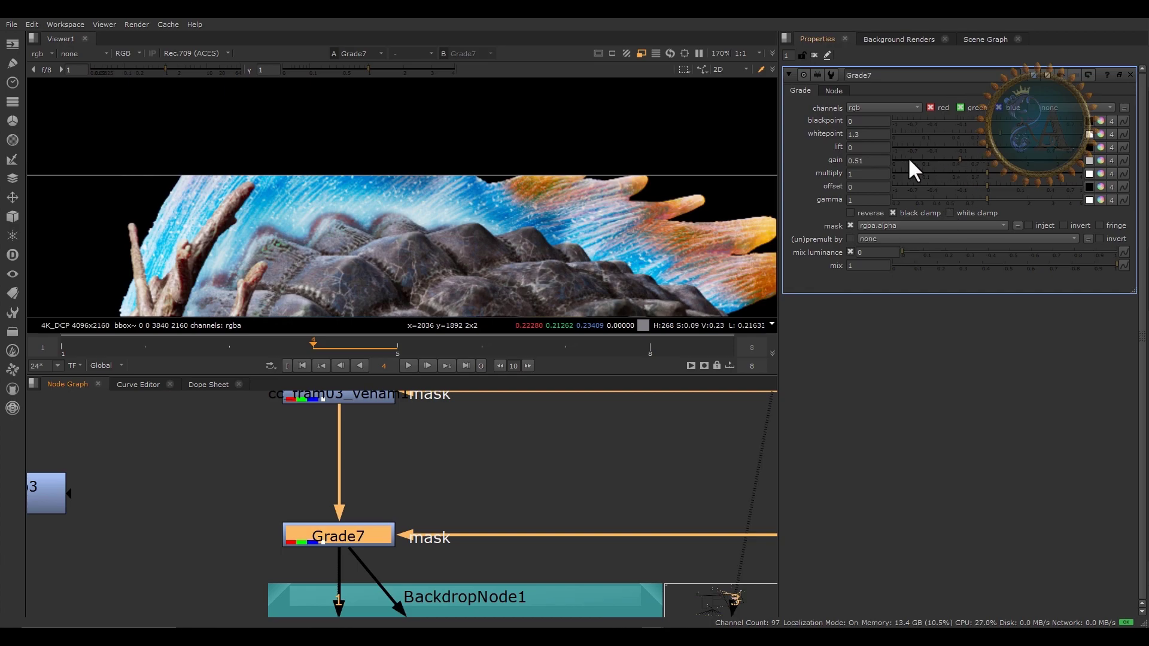
# Try a gain of 0.7 on Grade7 and restore it to 0.51
pyautogui.click(970, 159)
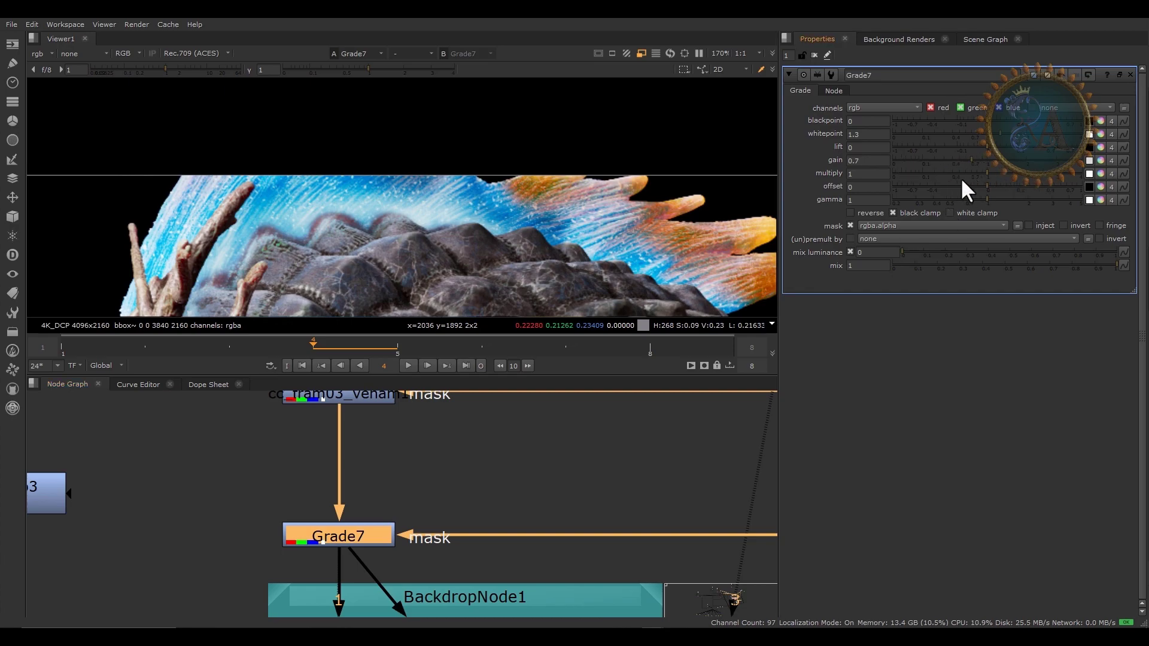
pyautogui.click(911, 163)
pyautogui.moveTo(998, 169); pyautogui.dragTo(968, 143)
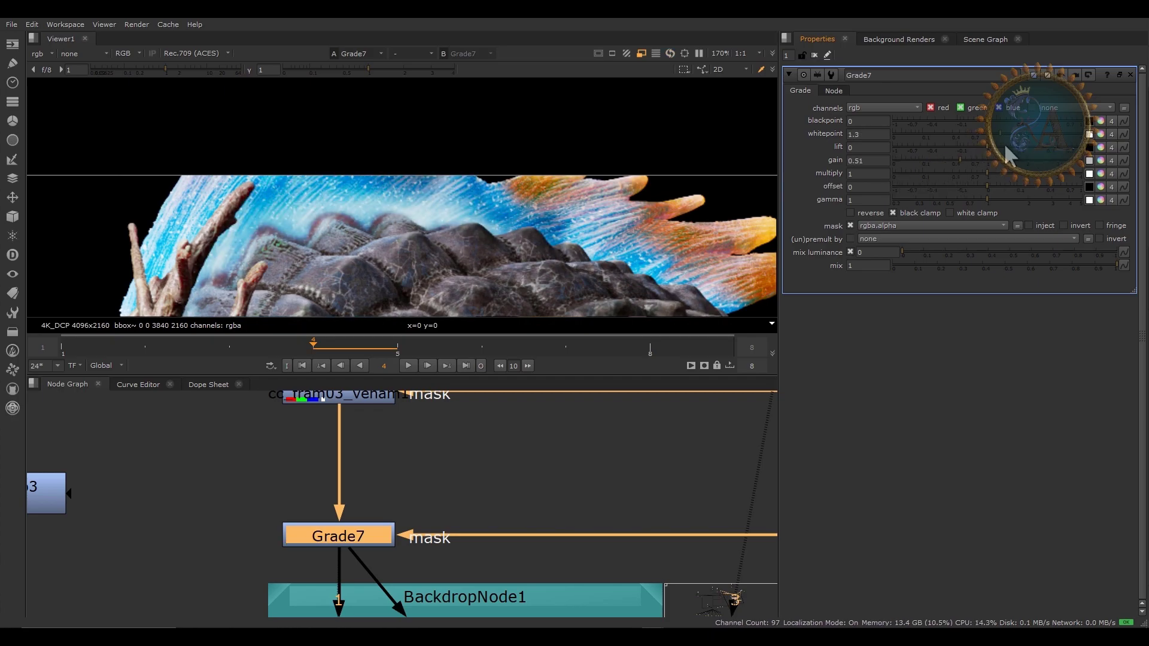
# Set Grade7's whitepoint to 1.1 while inspecting the fin up close
pyautogui.scroll(3, 456, 185)
pyautogui.scroll(3, 547, 220)
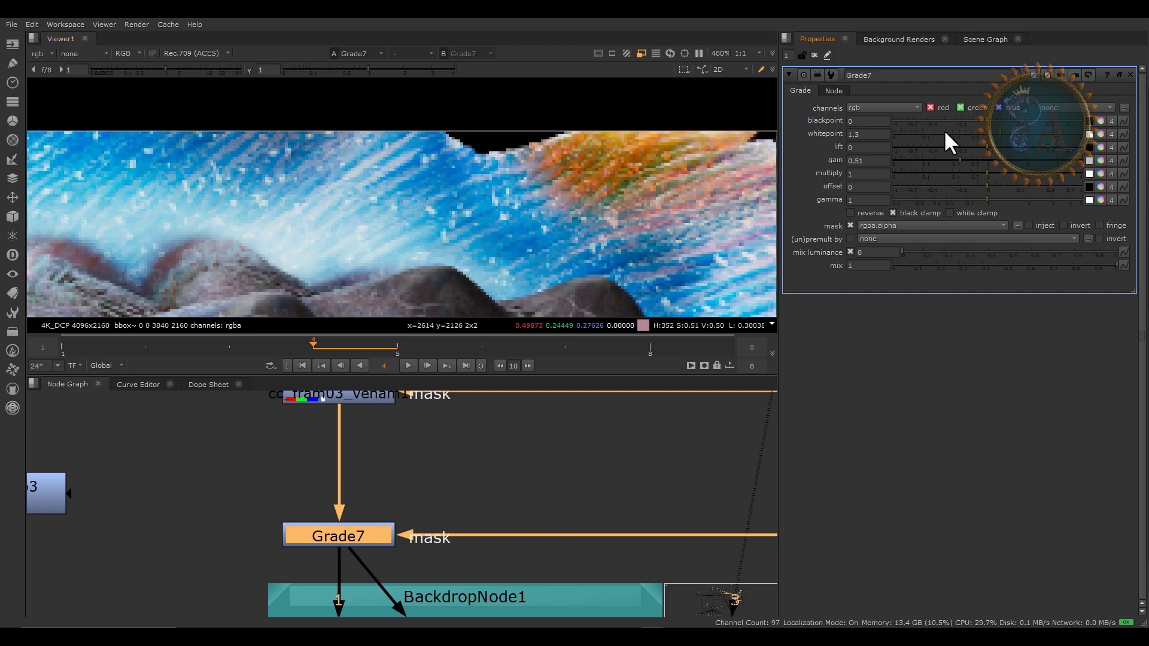
pyautogui.moveTo(999, 133)
pyautogui.mouseDown()
pyautogui.moveTo(1044, 145)
pyautogui.moveTo(980, 147)
pyautogui.moveTo(992, 147)
pyautogui.mouseUp()
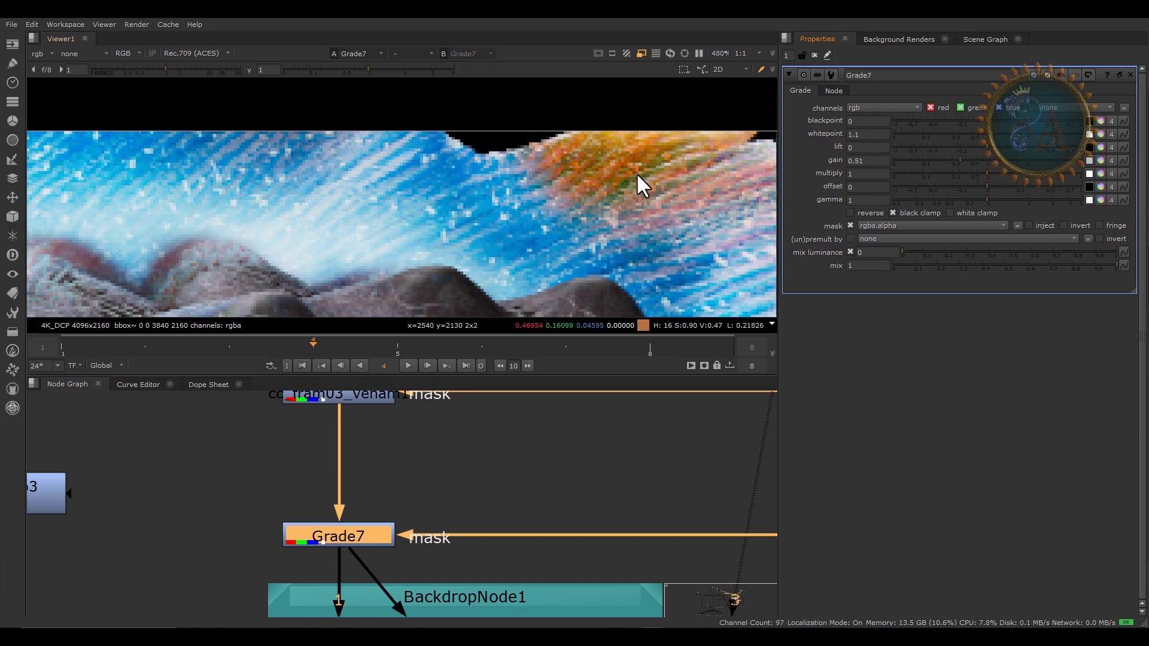
# Insert the loose Clamp3 node into the pipe directly above Grade7 and disable it
pyautogui.scroll(-2, 542, 202)
pyautogui.scroll(-2, 497, 195)
pyautogui.scroll(-2, 496, 195)
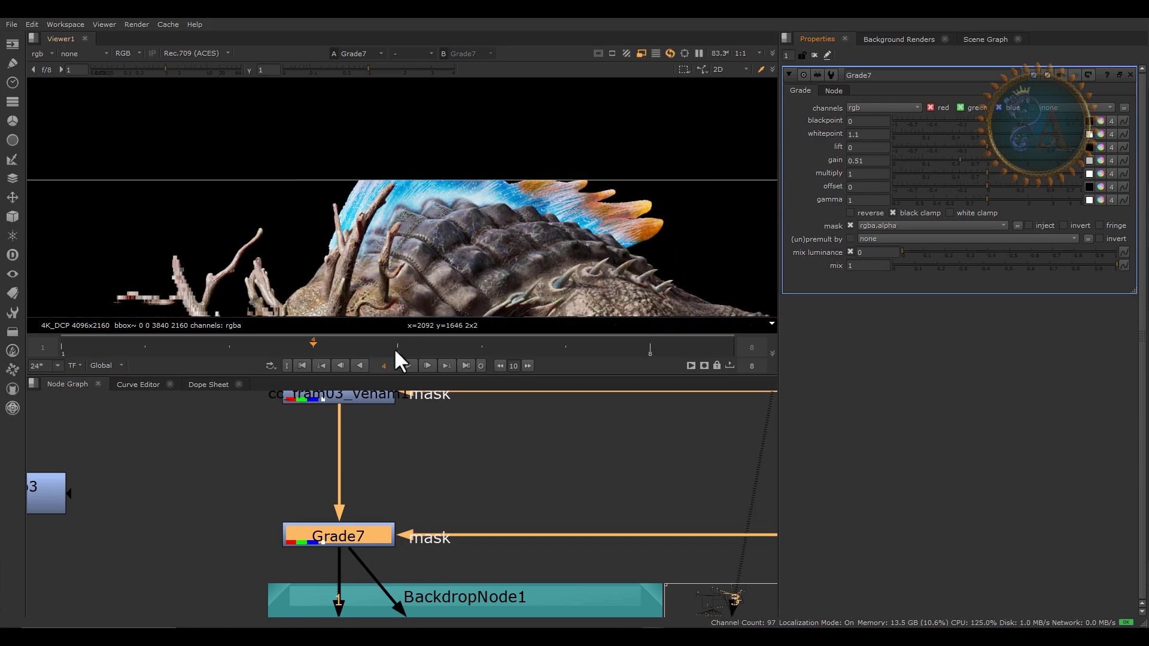
pyautogui.click(437, 490)
pyautogui.moveTo(185, 491); pyautogui.dragTo(284, 520, button='middle')
pyautogui.moveTo(57, 516); pyautogui.dragTo(394, 483)
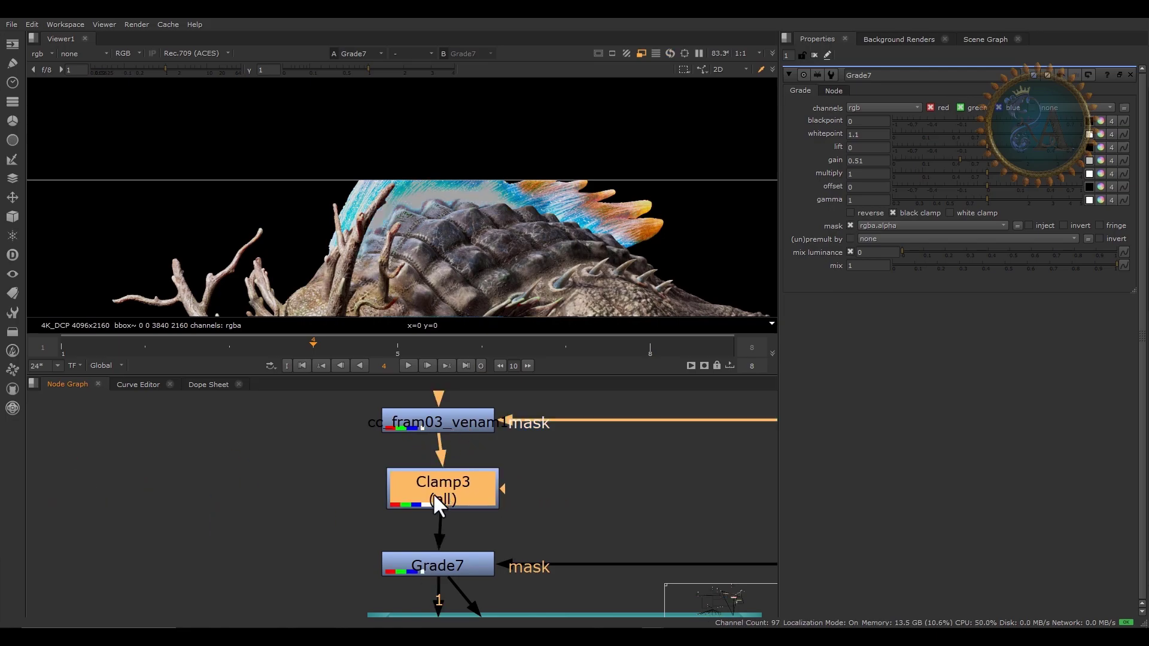
pyautogui.press('d')
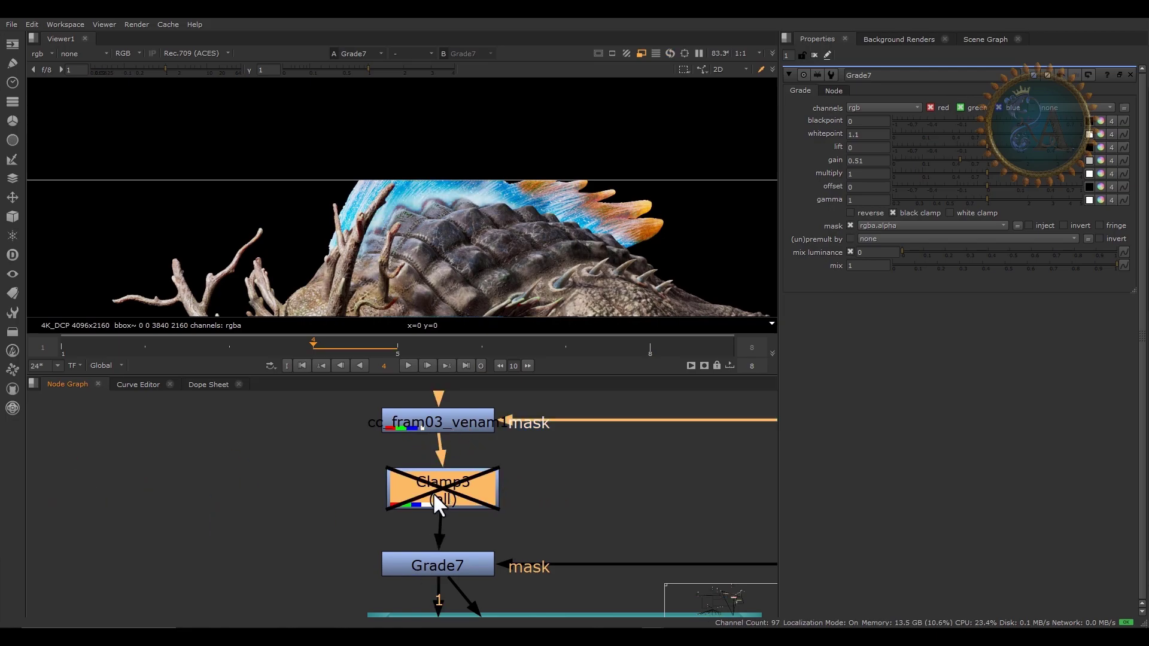
pyautogui.click(325, 490)
# Examine the creature's fin, head and body at several zoom levels with Clamp3 disabled
pyautogui.scroll(-2, 408, 167)
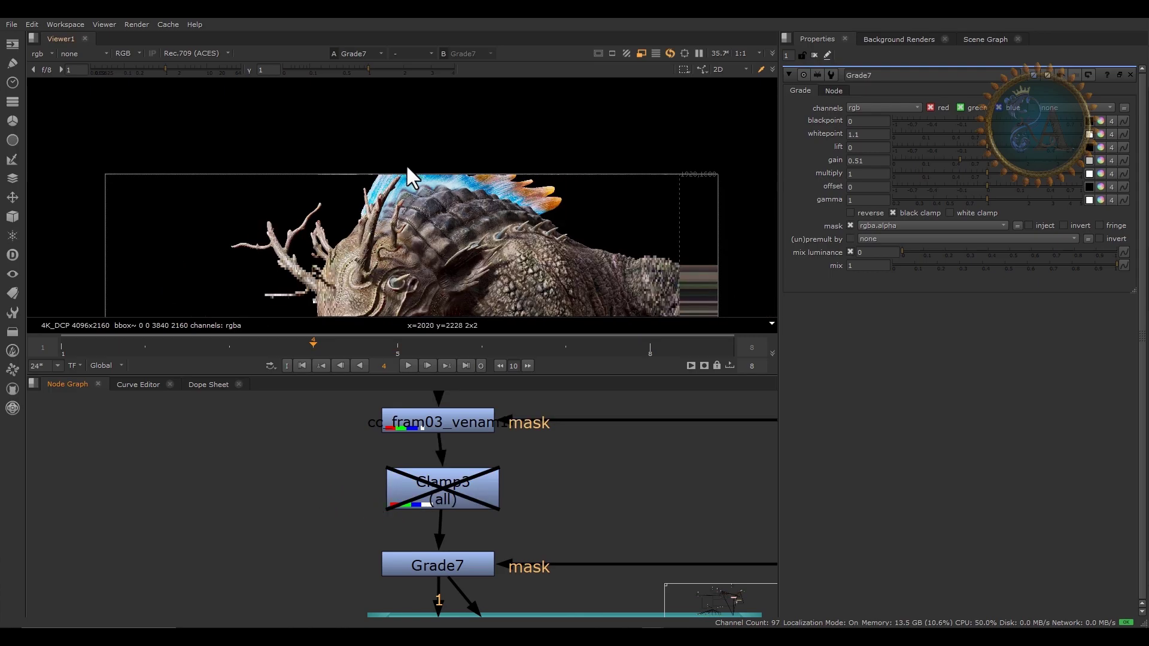
pyautogui.scroll(-2, 407, 163)
pyautogui.moveTo(353, 199); pyautogui.dragTo(346, 152, button='middle')
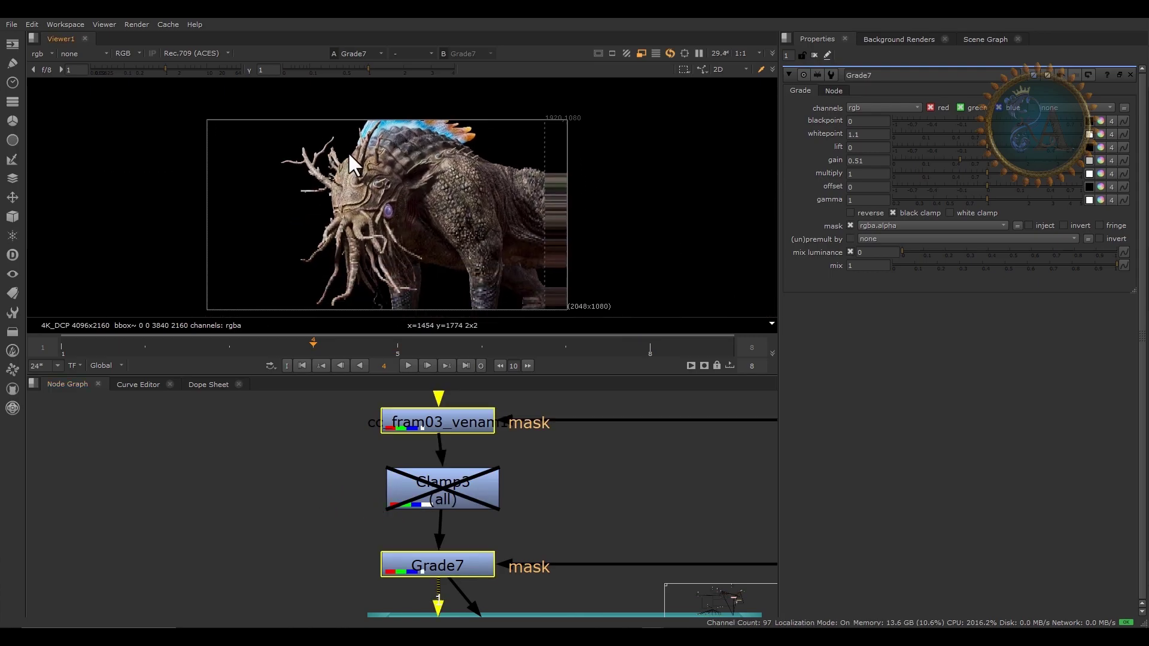
pyautogui.scroll(3, 361, 152)
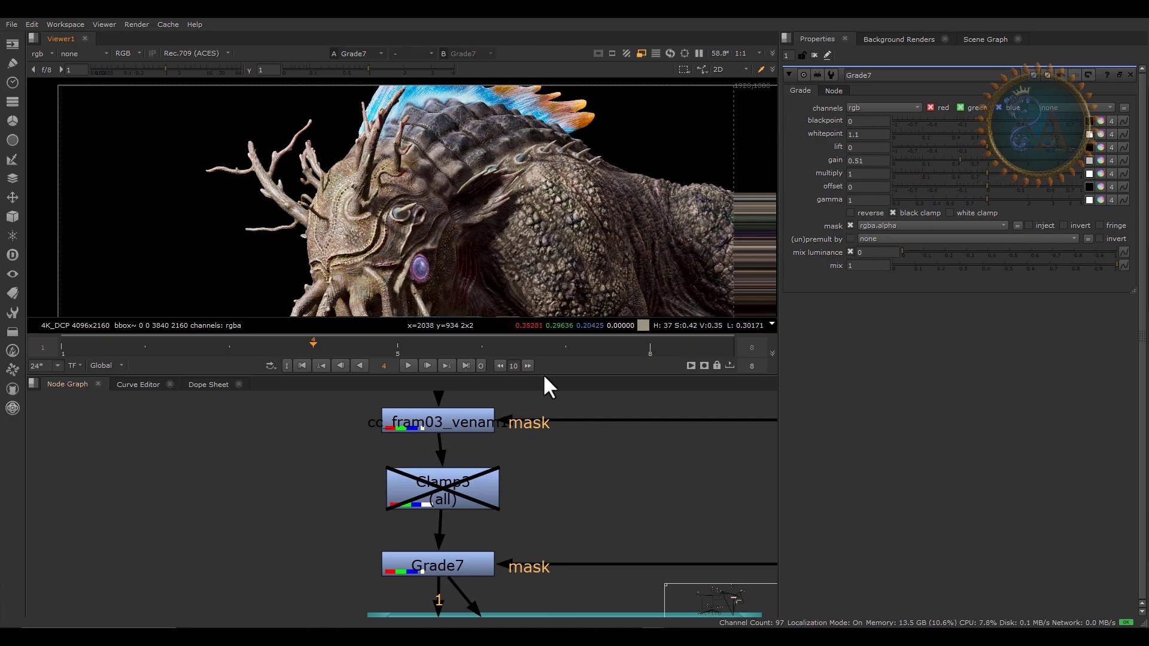
pyautogui.scroll(5, 377, 153)
pyautogui.scroll(-3, 386, 156)
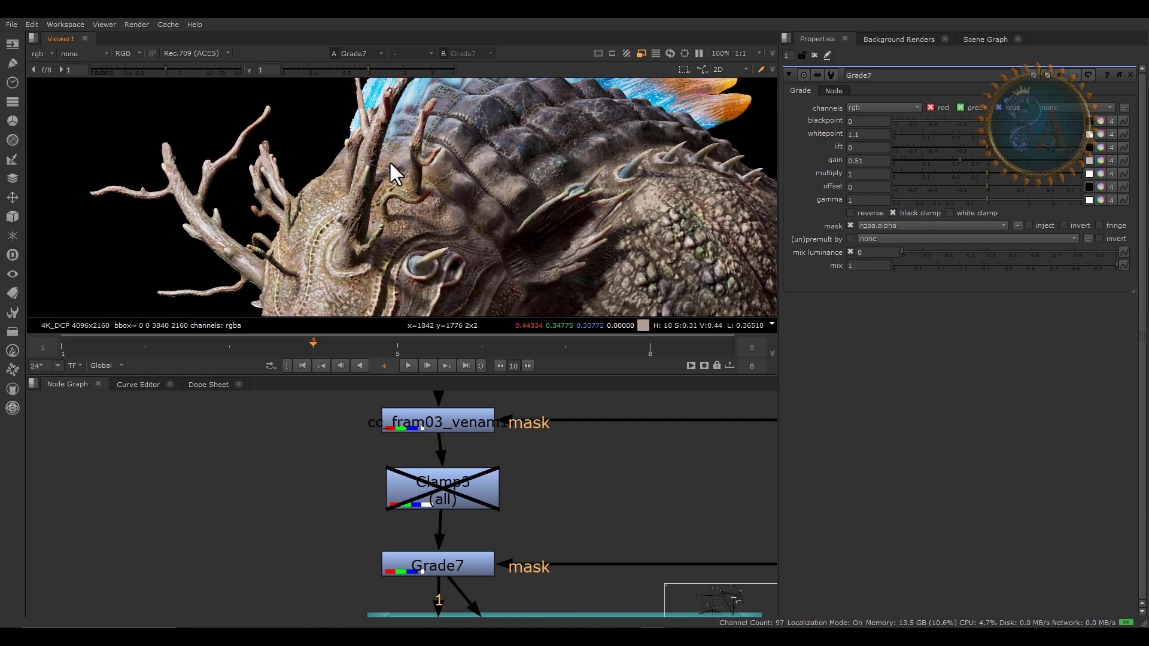
pyautogui.scroll(-2, 334, 188)
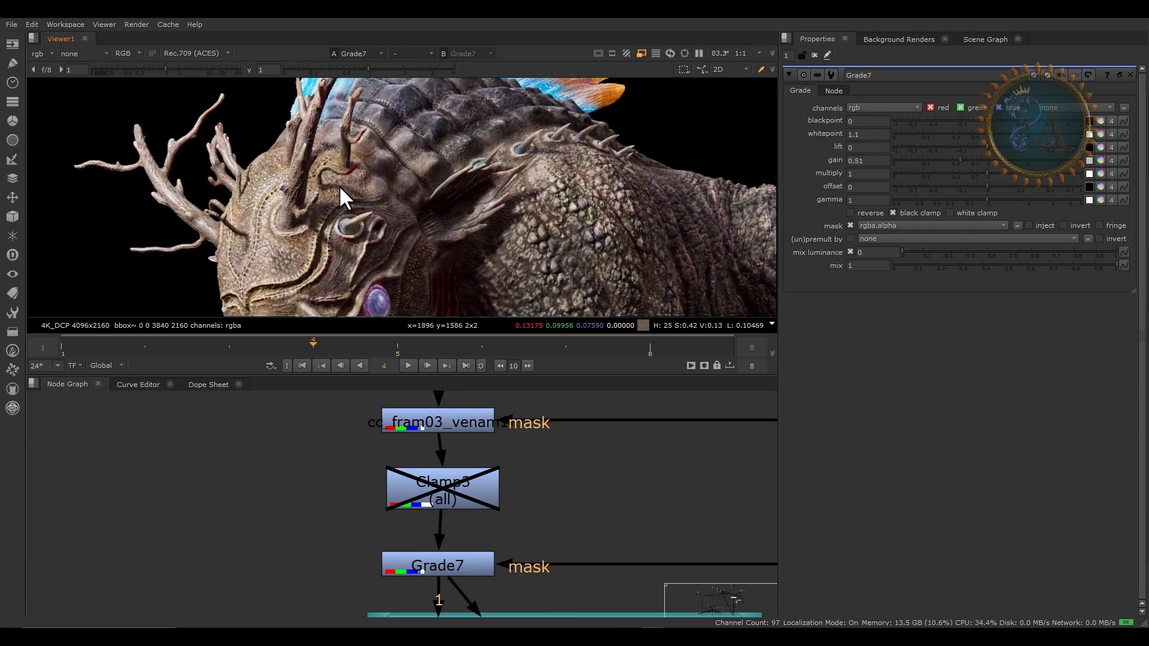
pyautogui.scroll(1, 408, 246)
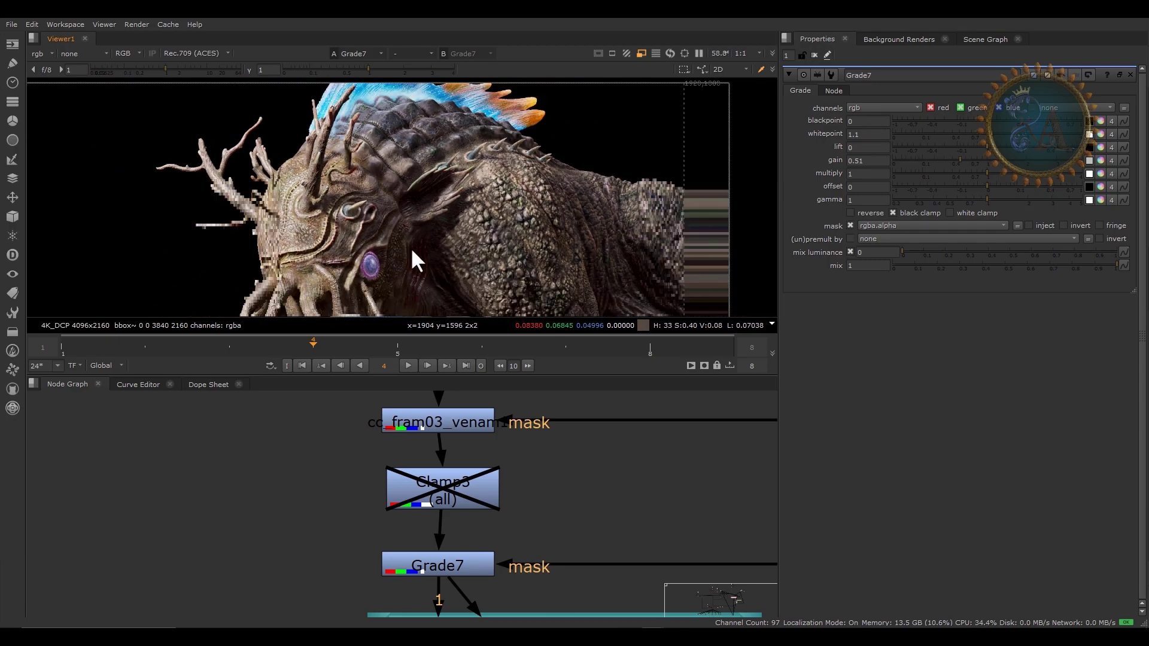
pyautogui.scroll(1, 429, 236)
# Inspect the creature's purple eye and the surrounding skin up close
pyautogui.scroll(4, 333, 241)
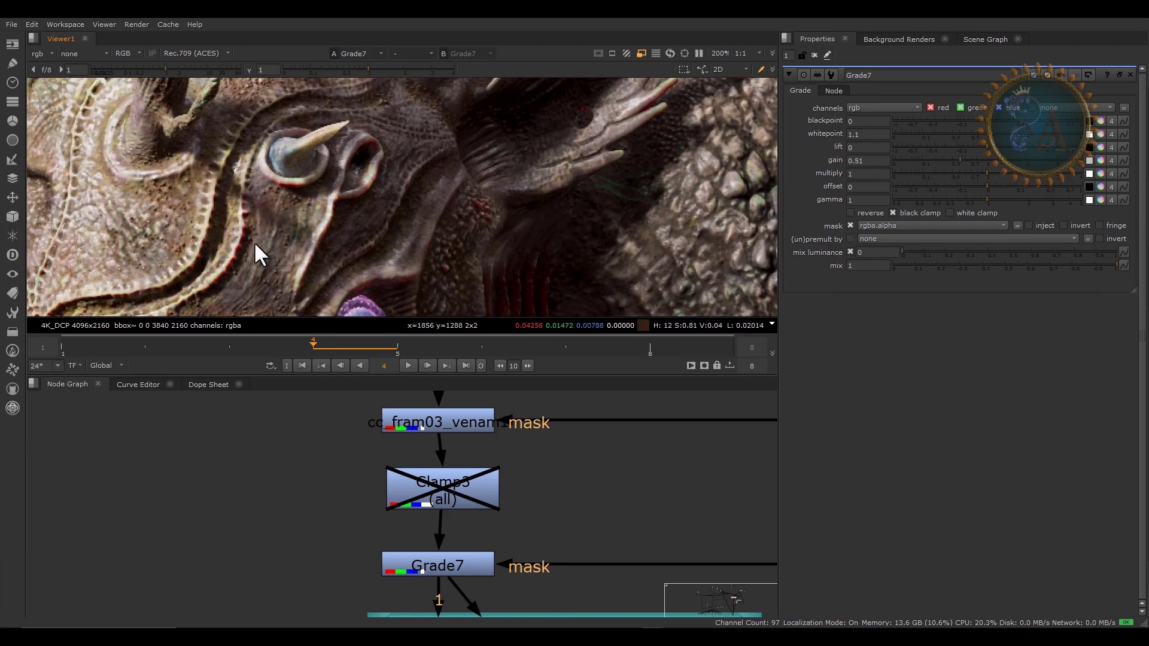
pyautogui.scroll(2, 371, 190)
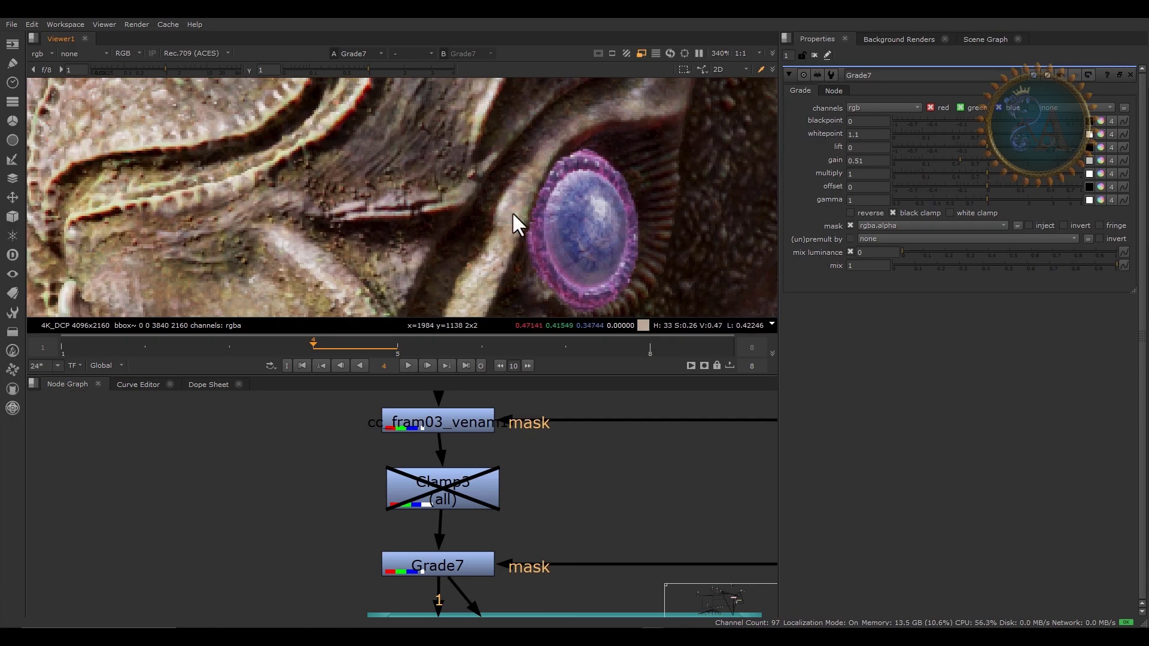
pyautogui.scroll(-1, 513, 213)
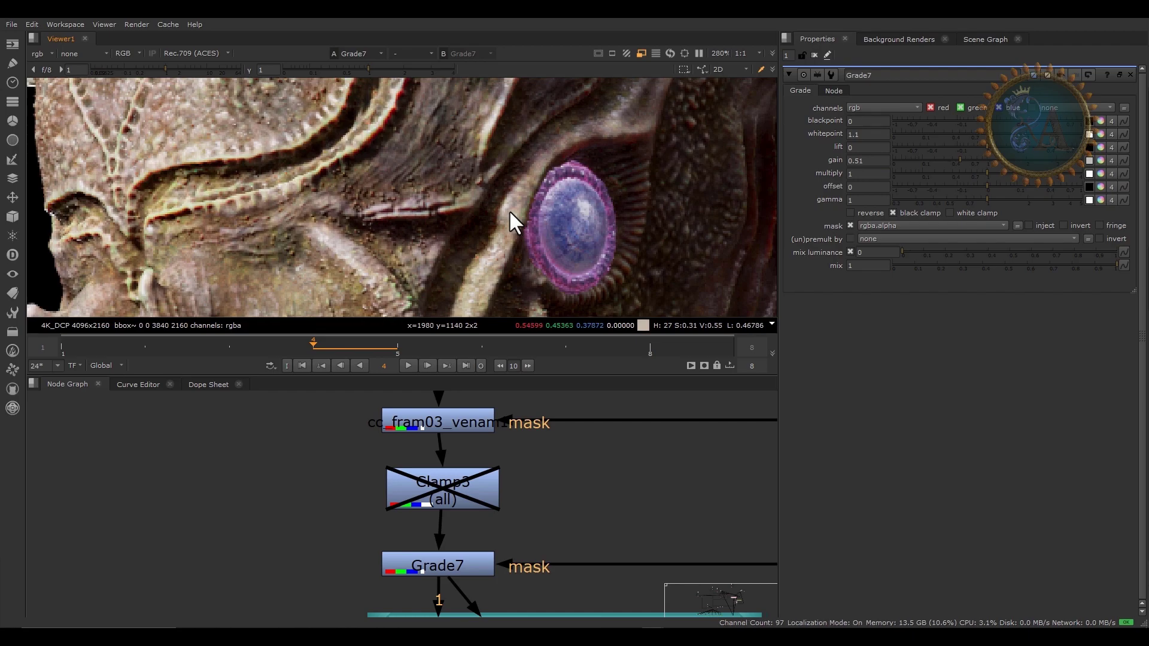
pyautogui.scroll(-2, 508, 210)
pyautogui.scroll(-2, 580, 212)
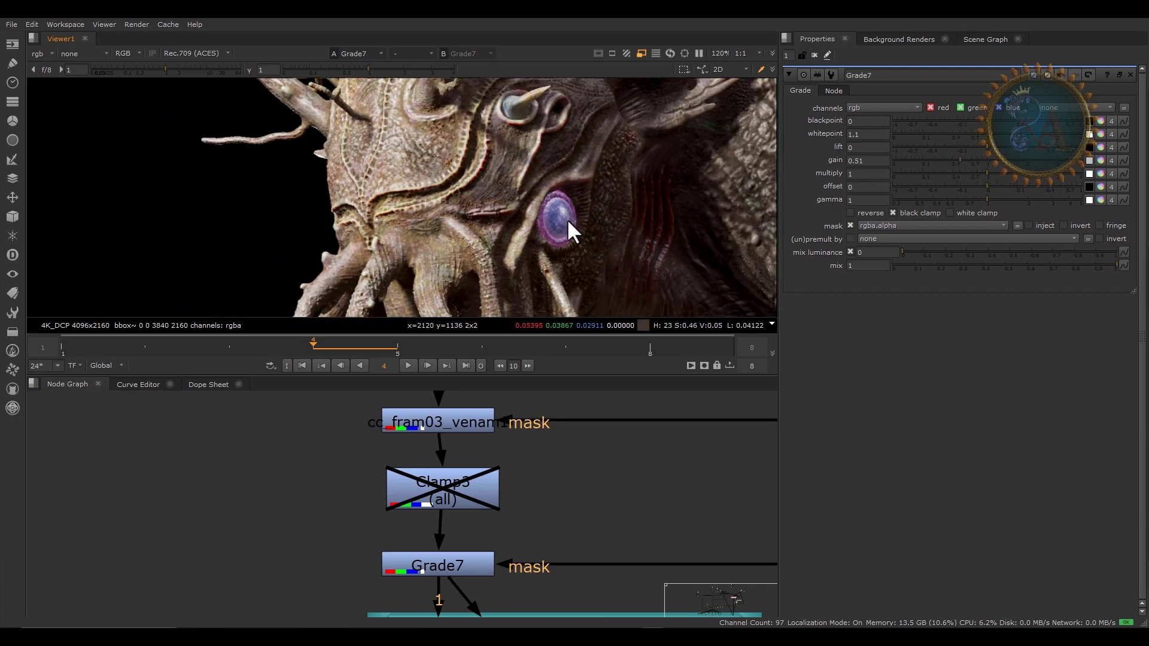
pyautogui.moveTo(577, 215); pyautogui.dragTo(466, 215, button='middle')
pyautogui.click(462, 485)
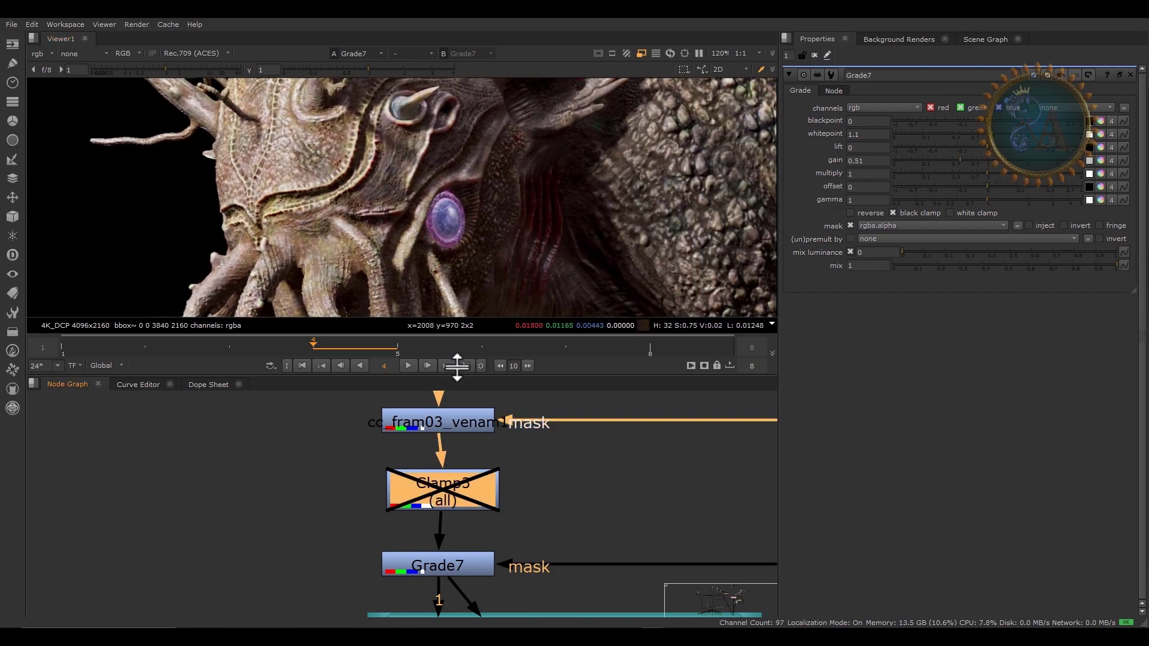
pyautogui.scroll(8, 458, 217)
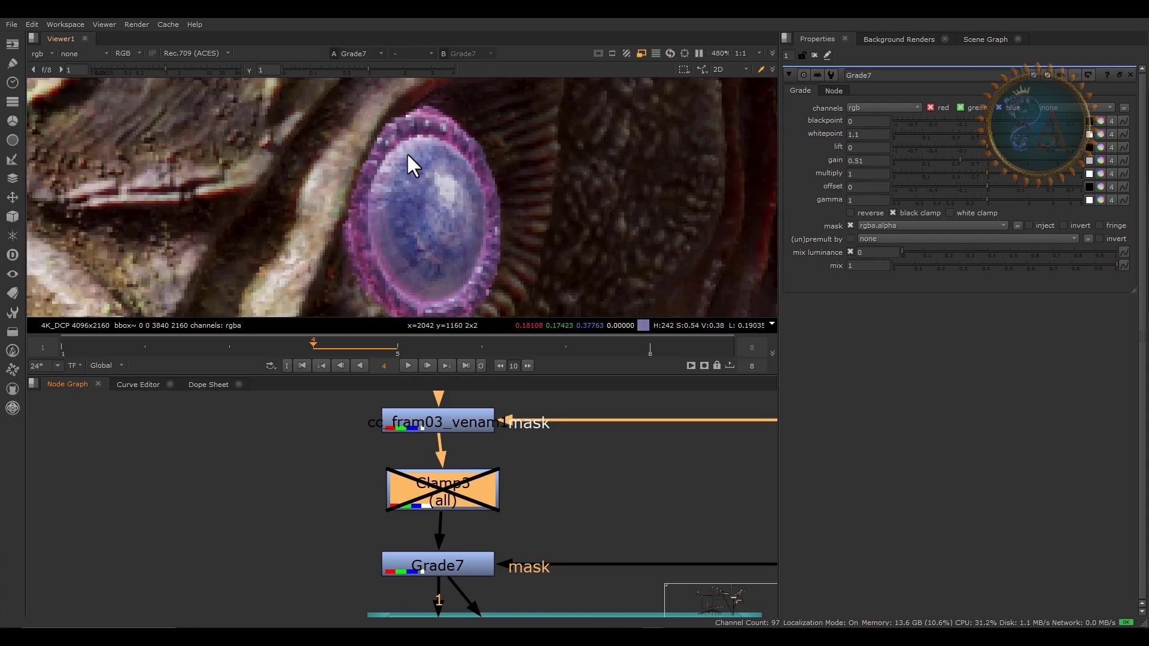
pyautogui.scroll(-3, 383, 282)
pyautogui.scroll(-5, 383, 264)
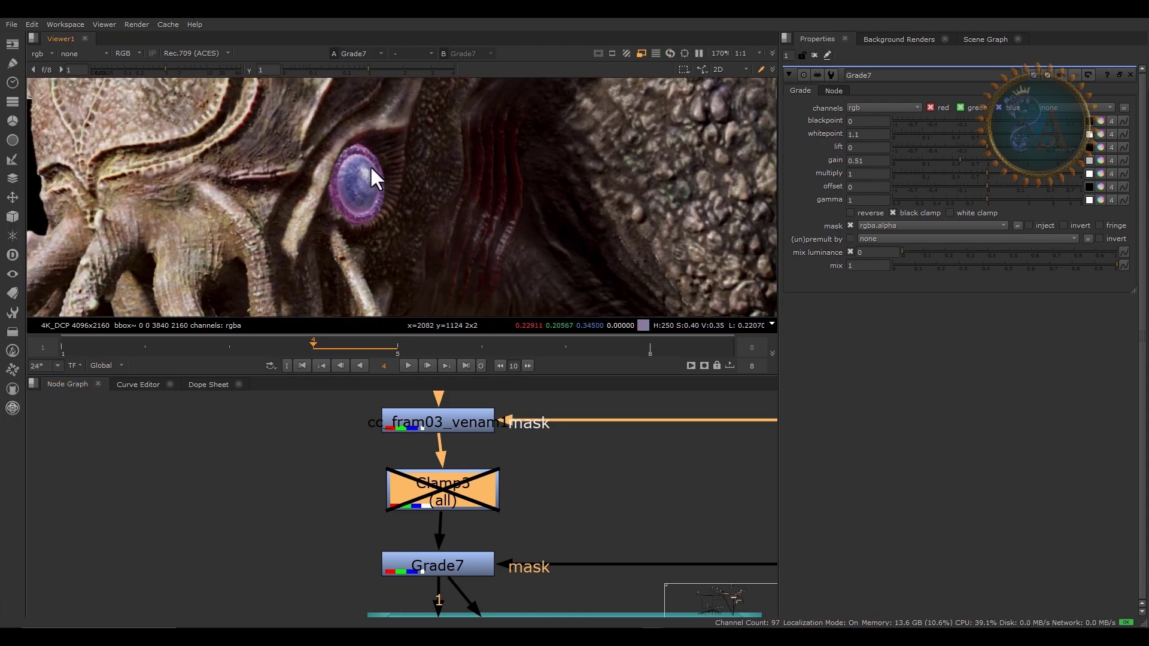
pyautogui.scroll(-1, 398, 178)
pyautogui.scroll(-4, 553, 549)
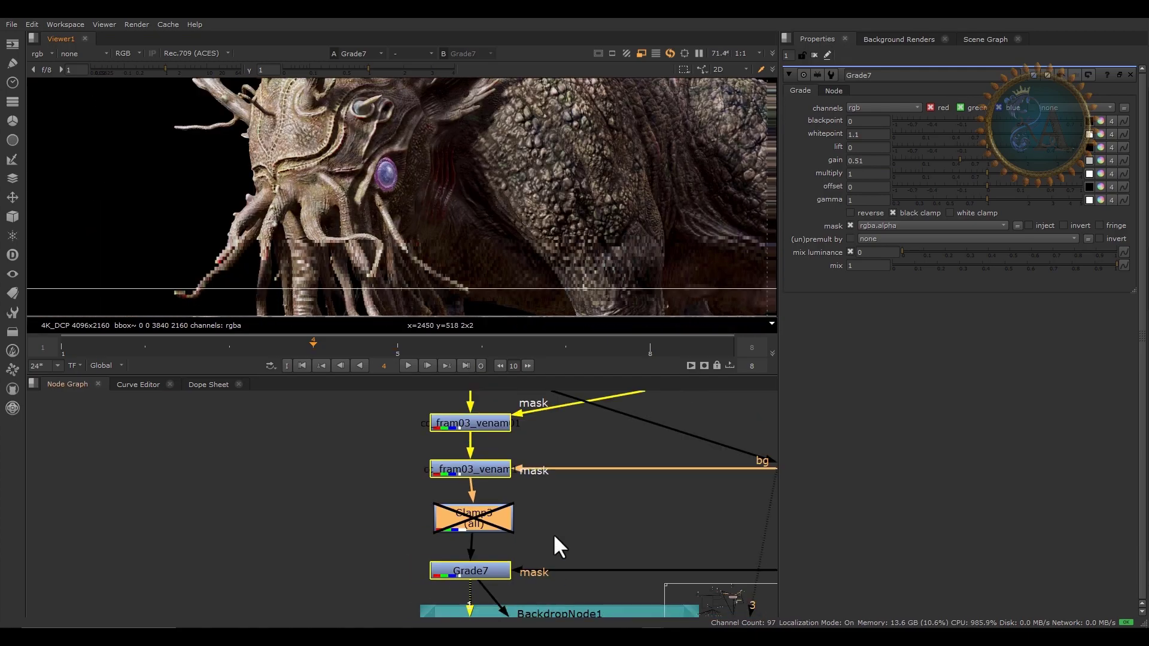
# Go to frame 1 and examine Grade6 below the fram05 backdrop, including its mask branch
pyautogui.moveTo(564, 548); pyautogui.dragTo(417, 466, button='middle')
pyautogui.moveTo(439, 507); pyautogui.dragTo(424, 413, button='middle')
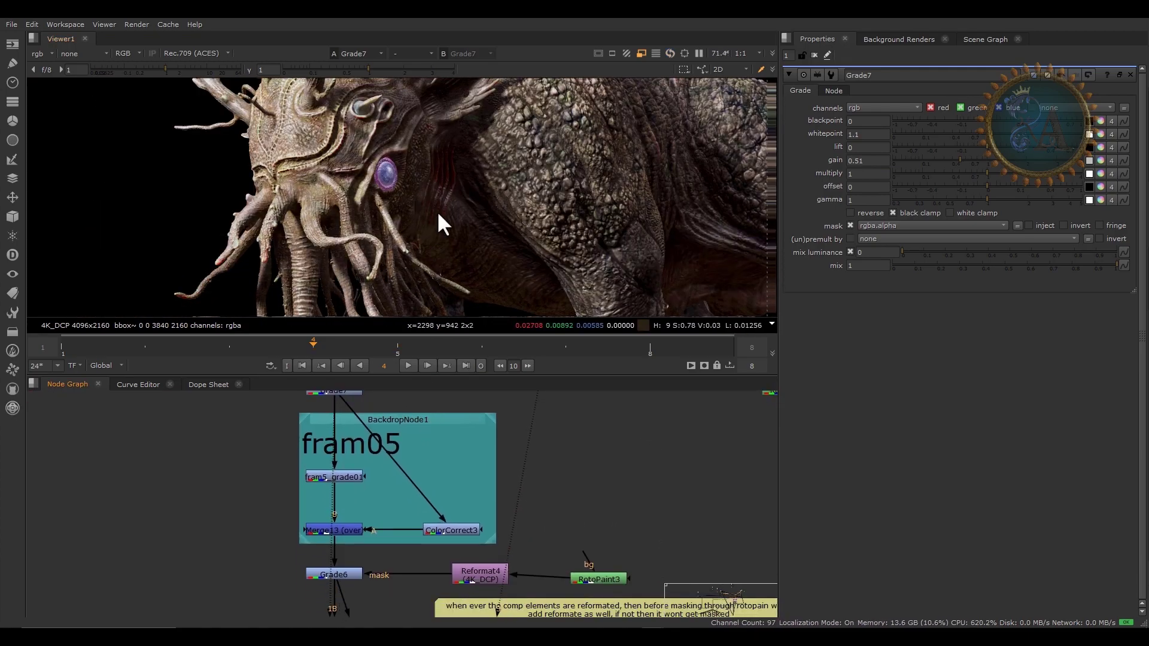
pyautogui.scroll(-6, 460, 209)
pyautogui.moveTo(413, 572); pyautogui.dragTo(429, 481, button='middle')
pyautogui.scroll(3, 389, 542)
pyautogui.moveTo(390, 522); pyautogui.dragTo(257, 416)
pyautogui.scroll(-4, 375, 519)
pyautogui.click(69, 348)
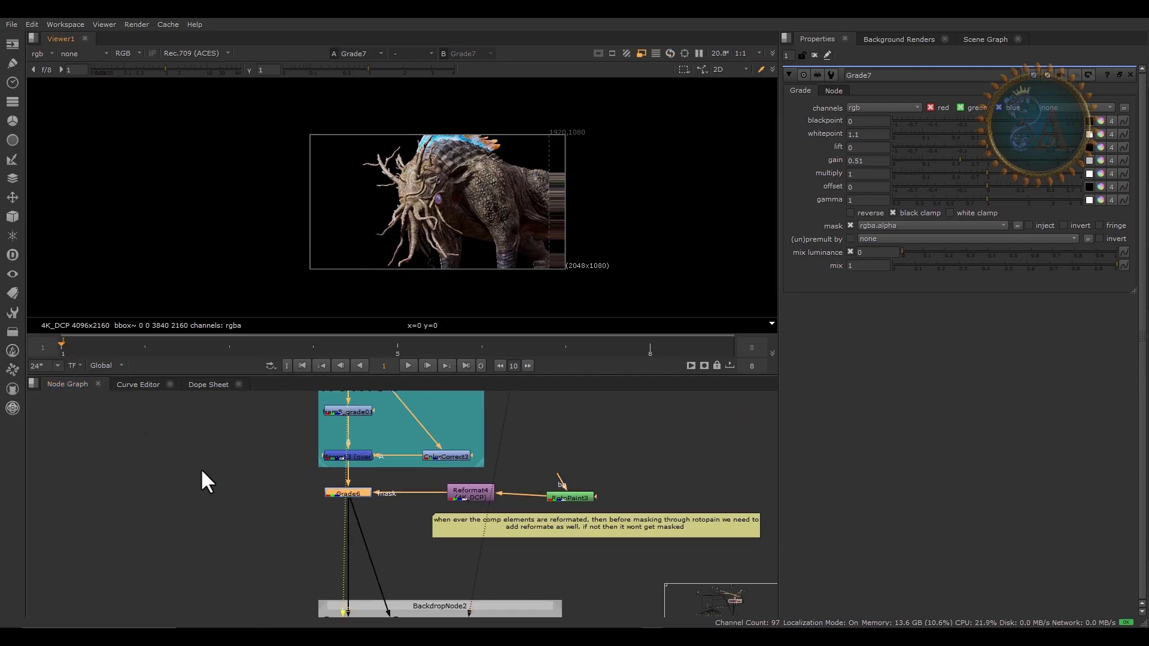
# Read the sticky note about reformatting before RotoPaint masking and check Reformat4 between RotoPaint3 and Grade6
pyautogui.scroll(4, 588, 497)
pyautogui.moveTo(675, 503); pyautogui.dragTo(546, 472, button='middle')
pyautogui.click(382, 536)
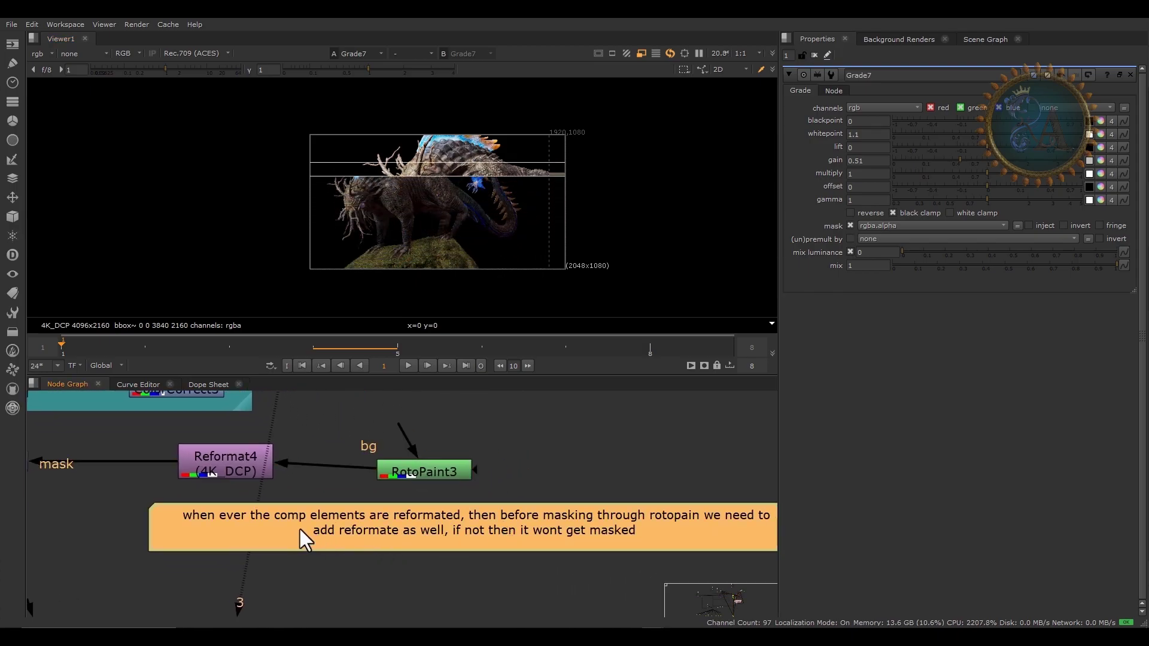
pyautogui.scroll(-3, 300, 529)
pyautogui.moveTo(370, 492)
pyautogui.mouseDown()
pyautogui.moveTo(356, 492)
pyautogui.moveTo(393, 478)
pyautogui.moveTo(359, 486)
pyautogui.mouseUp()
pyautogui.click(217, 492)
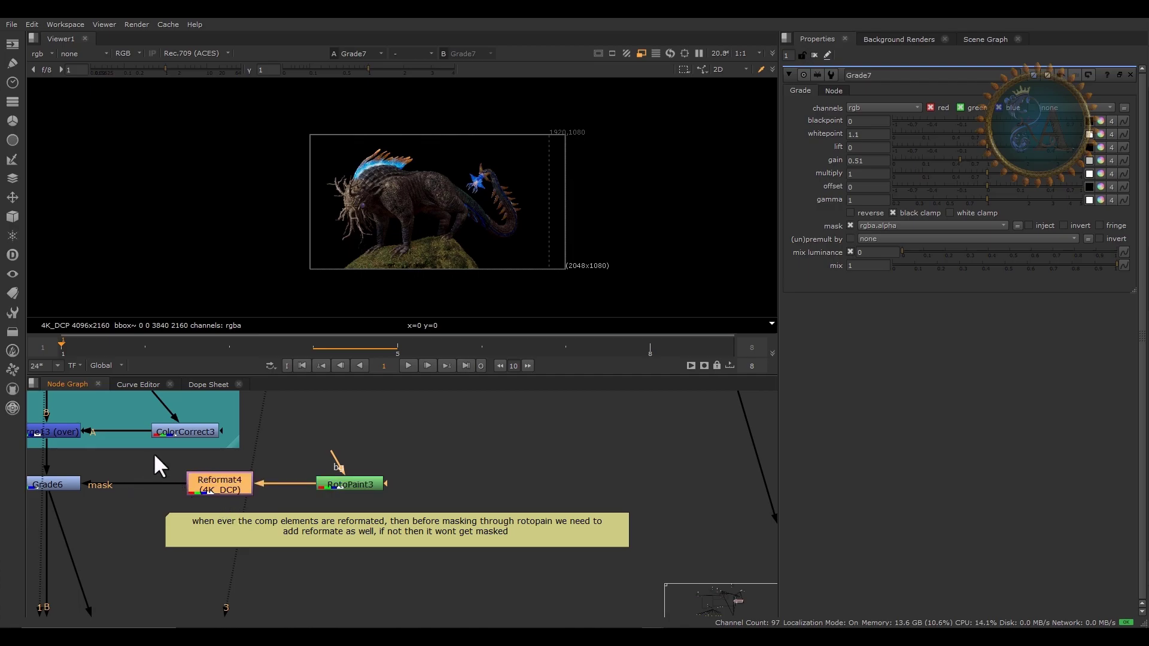
pyautogui.scroll(3, 147, 454)
pyautogui.moveTo(524, 496); pyautogui.dragTo(495, 471)
pyautogui.click(452, 592)
pyautogui.moveTo(613, 528); pyautogui.dragTo(387, 466, button='middle')
pyautogui.scroll(-2, 387, 465)
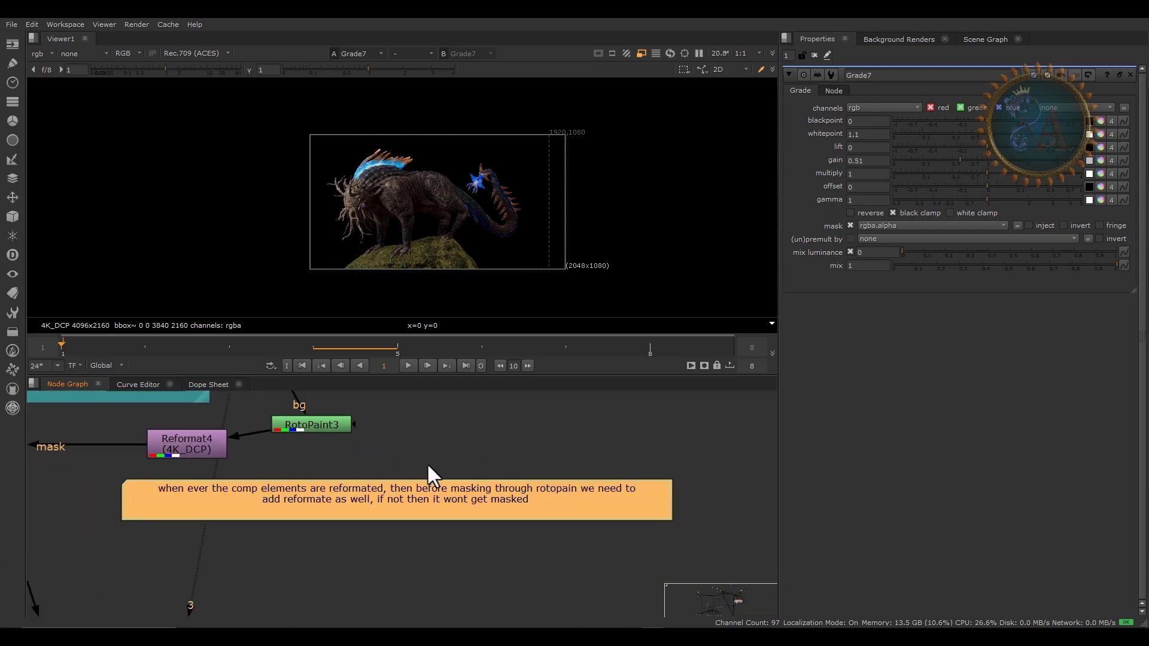
pyautogui.moveTo(85, 462); pyautogui.dragTo(729, 586)
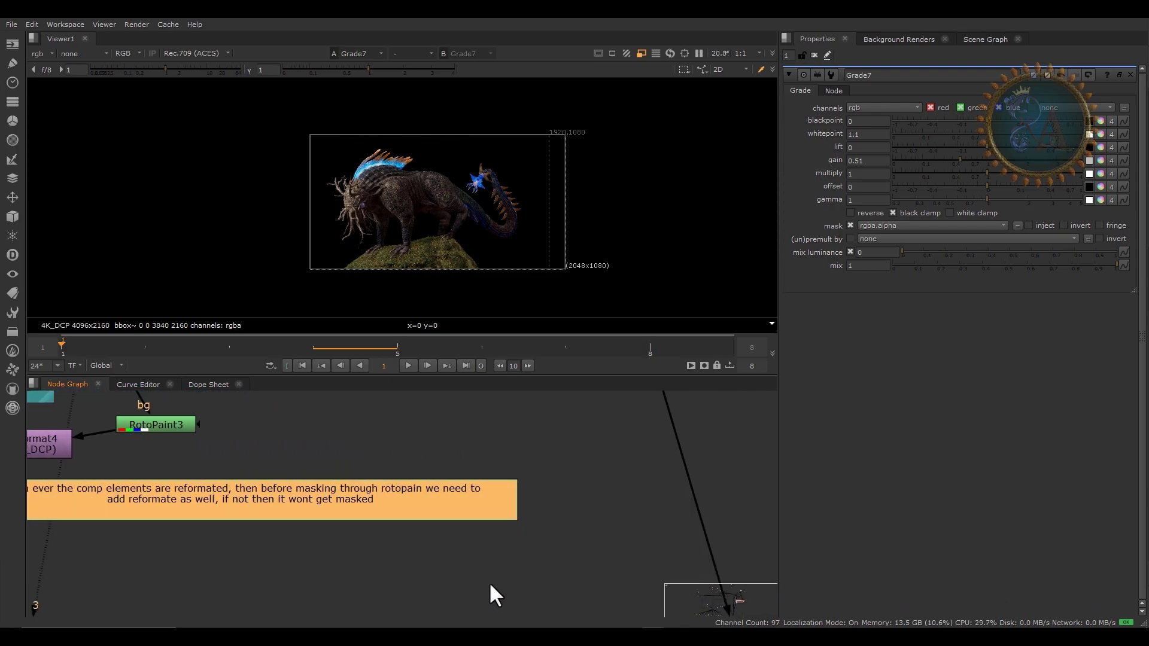
# Look up the StickyNote node by searching the node list for "sti", and close the search
pyautogui.moveTo(277, 538); pyautogui.dragTo(411, 566, button='middle')
pyautogui.click(414, 568)
pyautogui.press('Tab')
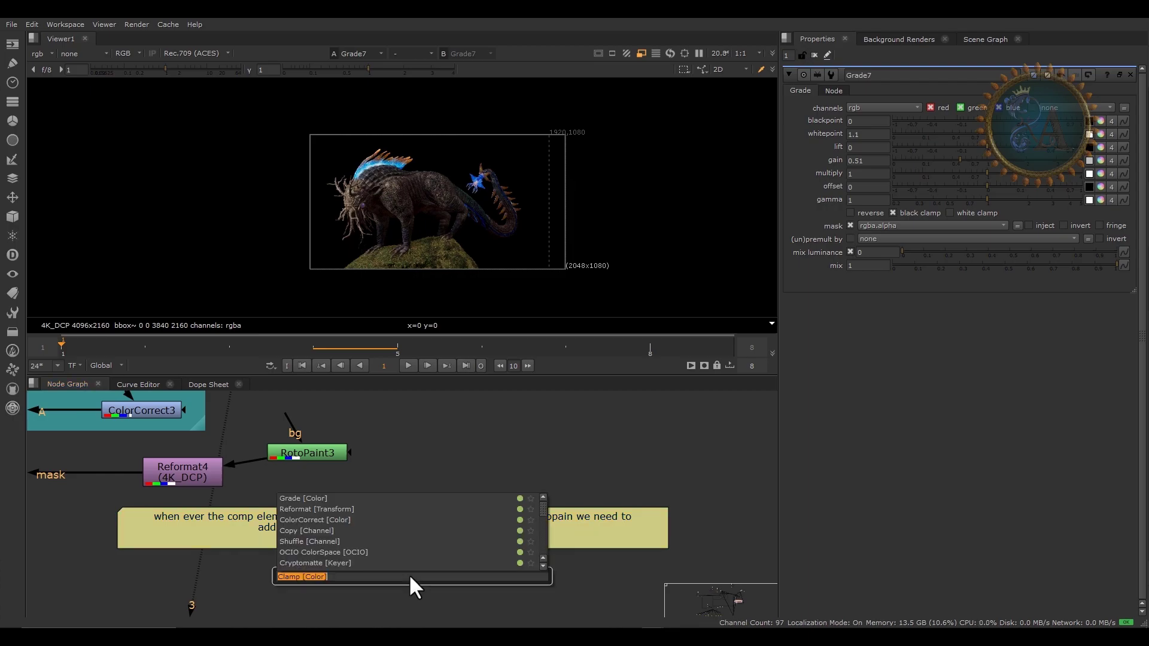
pyautogui.write('st')
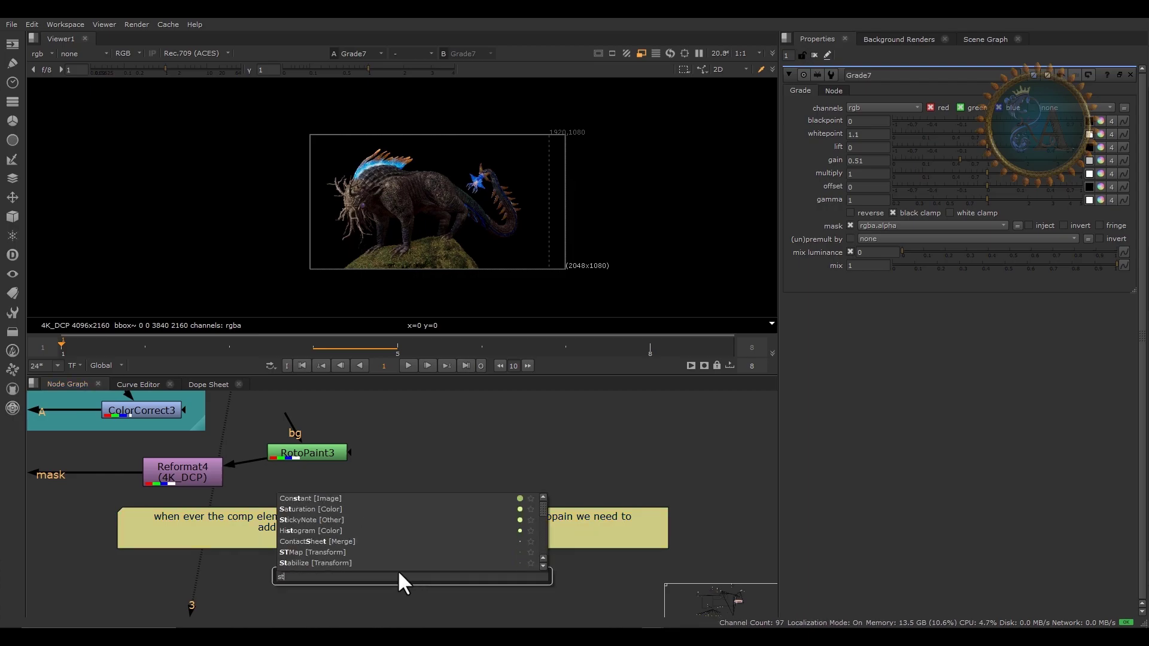
pyautogui.write('i')
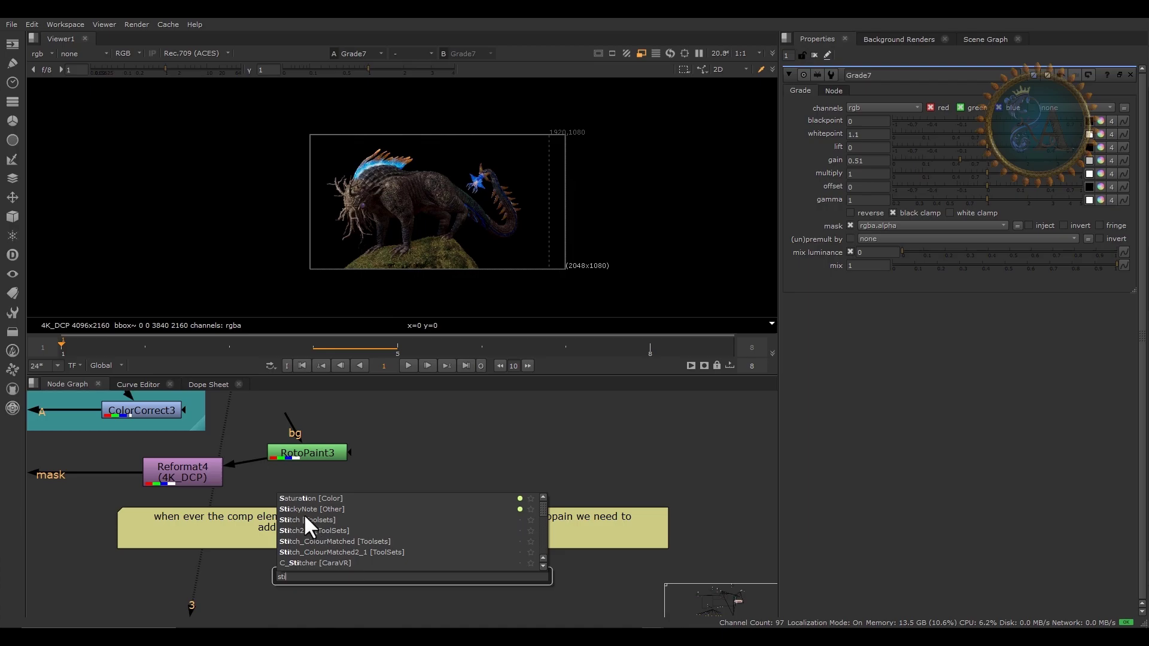
pyautogui.click(451, 469)
pyautogui.press('Escape')
# Try collapsing the frame6 backdrop and its nodes into a group, view its internal graph, and expand it back
pyautogui.scroll(-7, 497, 469)
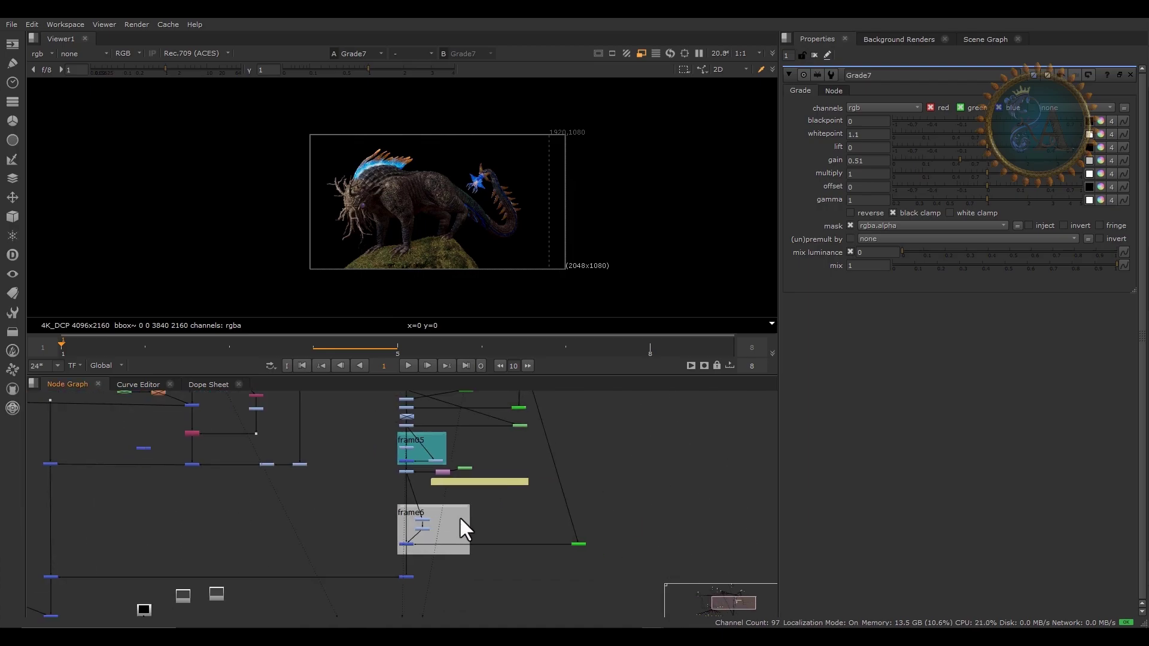
pyautogui.scroll(6, 457, 519)
pyautogui.moveTo(302, 463); pyautogui.dragTo(626, 620)
pyautogui.moveTo(611, 560); pyautogui.dragTo(579, 511, button='middle')
pyautogui.click(271, 426)
pyautogui.moveTo(296, 392); pyautogui.dragTo(595, 589)
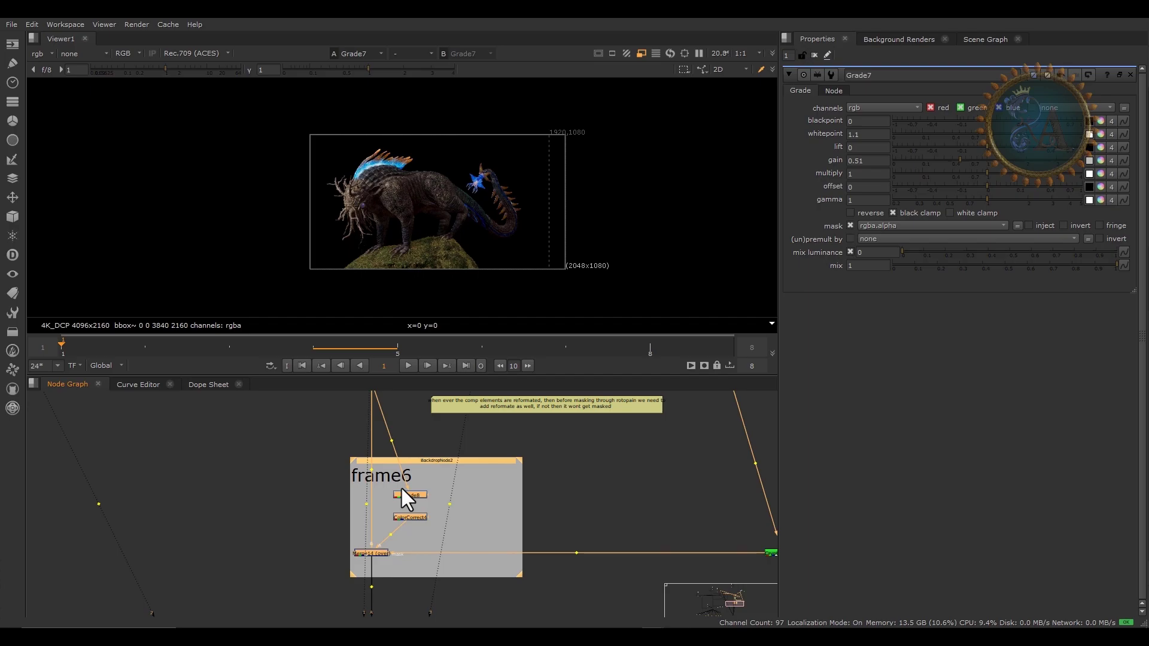
pyautogui.hotkey('ctrl', 'g')
pyautogui.click(271, 384)
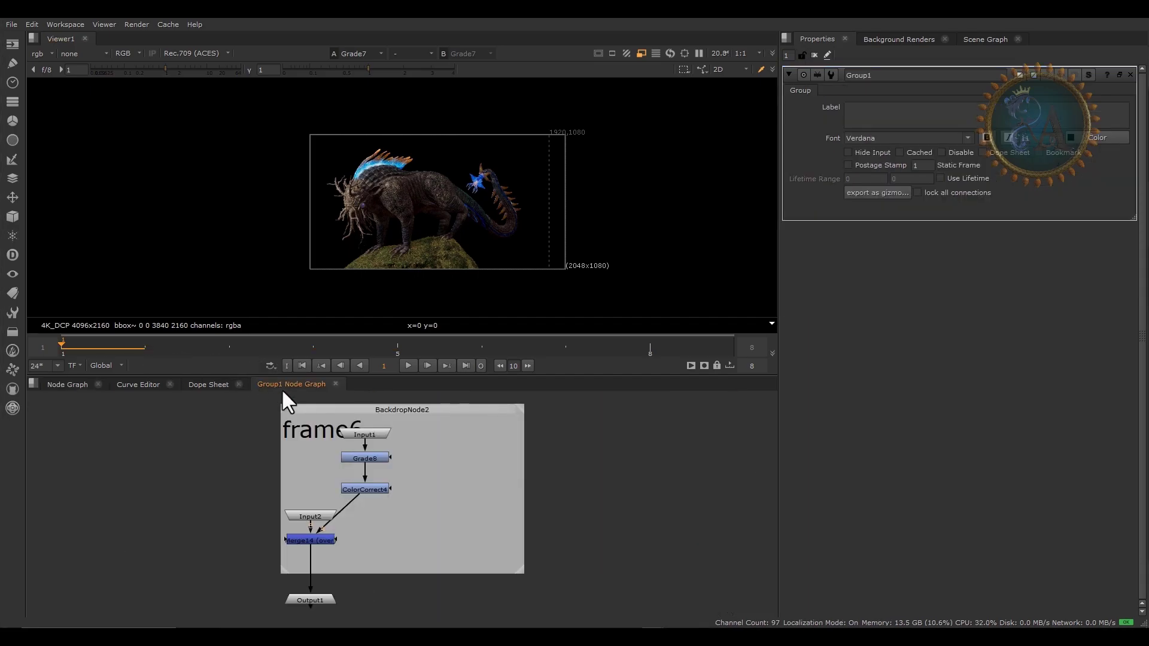
pyautogui.click(58, 387)
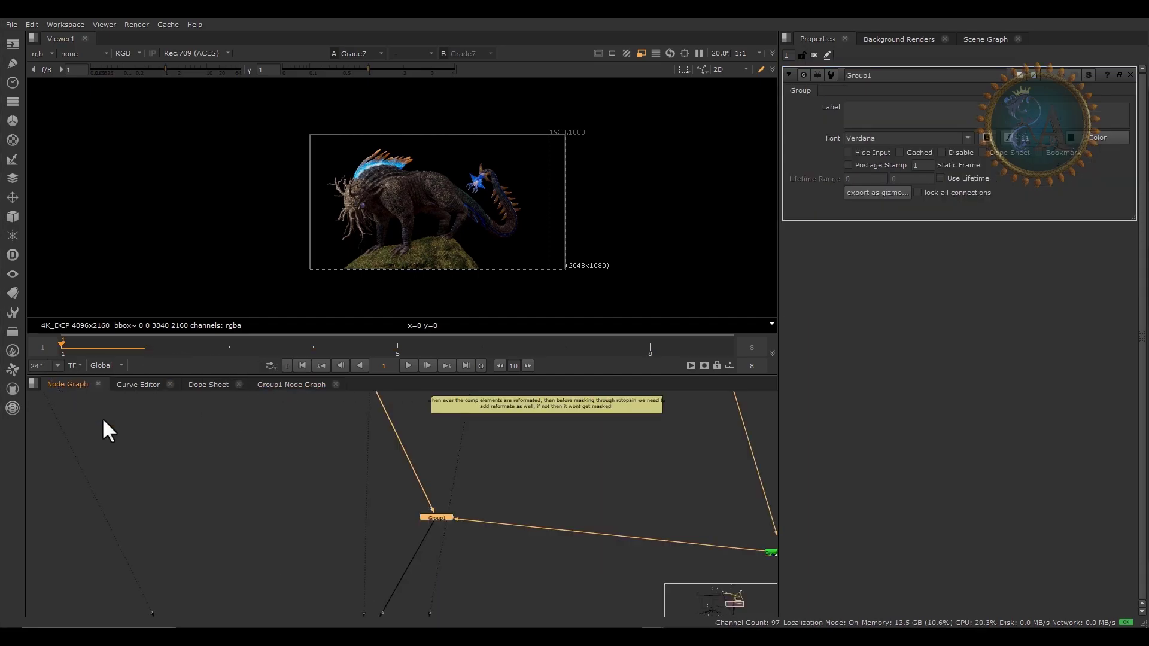
pyautogui.hotkey('ctrl', 'shift', 'g')
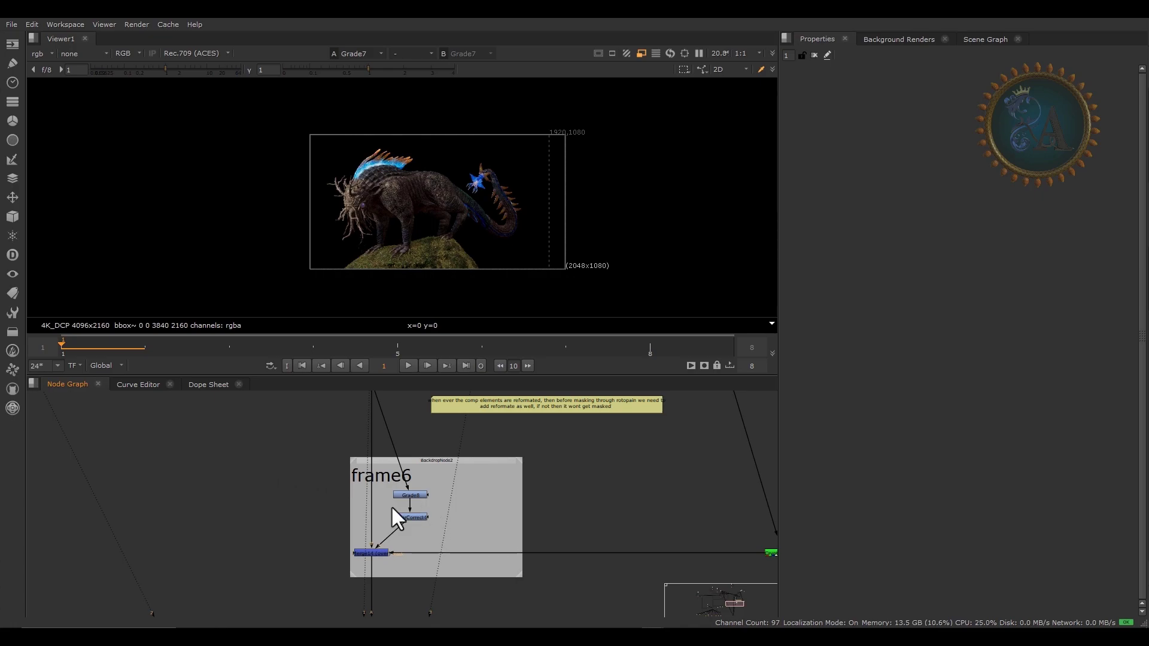
# Open Grade8's properties and examine the frame6 backdrop's nodes and the connected mask branch
pyautogui.scroll(5, 395, 506)
pyautogui.click(425, 483)
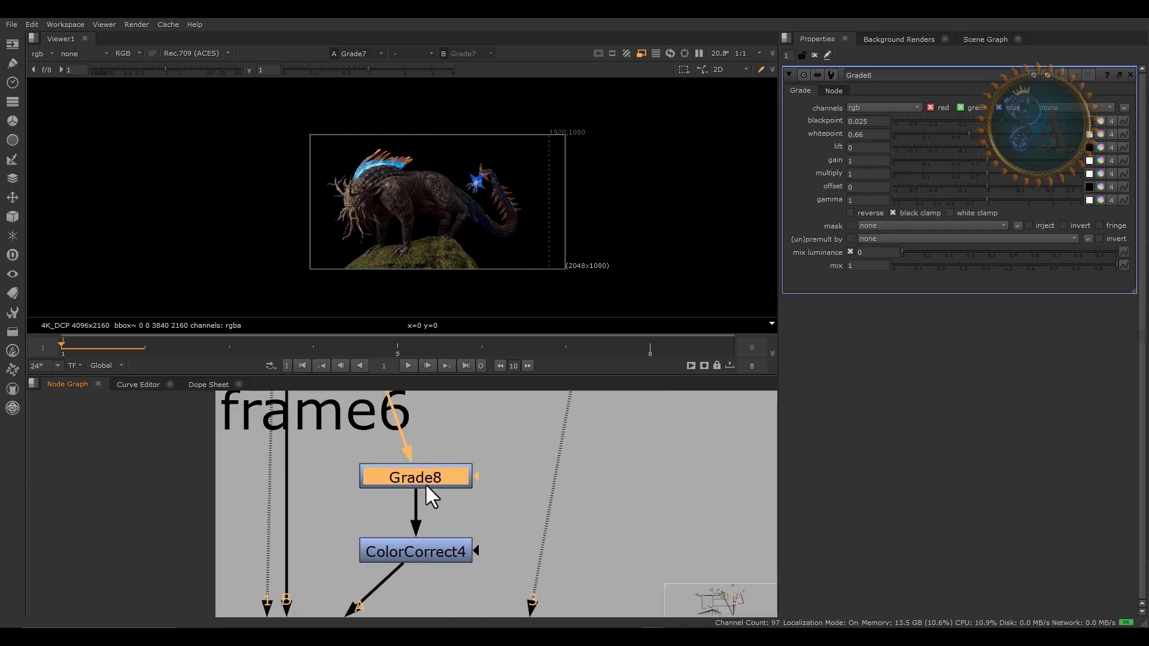
pyautogui.doubleClick(425, 483)
pyautogui.scroll(-3, 425, 483)
pyautogui.scroll(-3, 357, 555)
pyautogui.moveTo(249, 442); pyautogui.dragTo(637, 604)
pyautogui.scroll(-3, 598, 523)
pyautogui.moveTo(598, 526); pyautogui.dragTo(344, 539, button='middle')
pyautogui.moveTo(554, 527); pyautogui.dragTo(444, 618)
# Survey the node graph from the frame corrections down to the final output branches
pyautogui.scroll(-4, 533, 536)
pyautogui.moveTo(493, 399); pyautogui.dragTo(473, 480, button='middle')
pyautogui.scroll(3, 474, 481)
pyautogui.scroll(5, 415, 478)
pyautogui.scroll(-3, 462, 504)
pyautogui.scroll(-3, 498, 555)
pyautogui.moveTo(465, 585); pyautogui.dragTo(503, 418, button='middle')
pyautogui.scroll(-4, 417, 472)
pyautogui.moveTo(258, 520); pyautogui.dragTo(329, 442, button='middle')
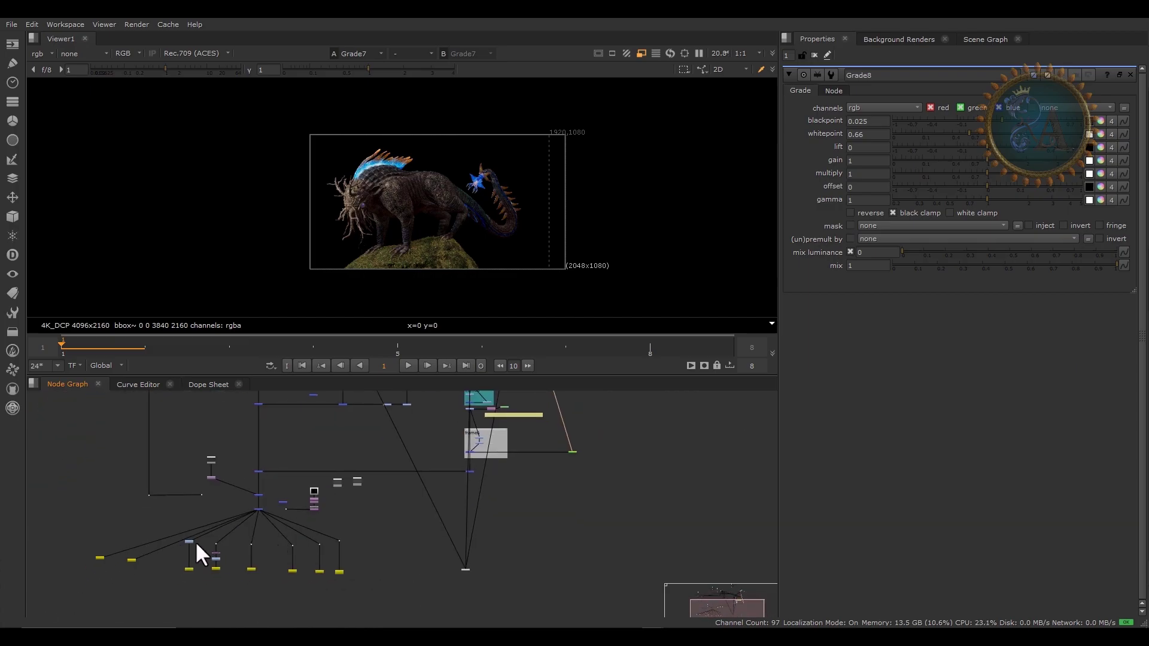
pyautogui.scroll(5, 192, 541)
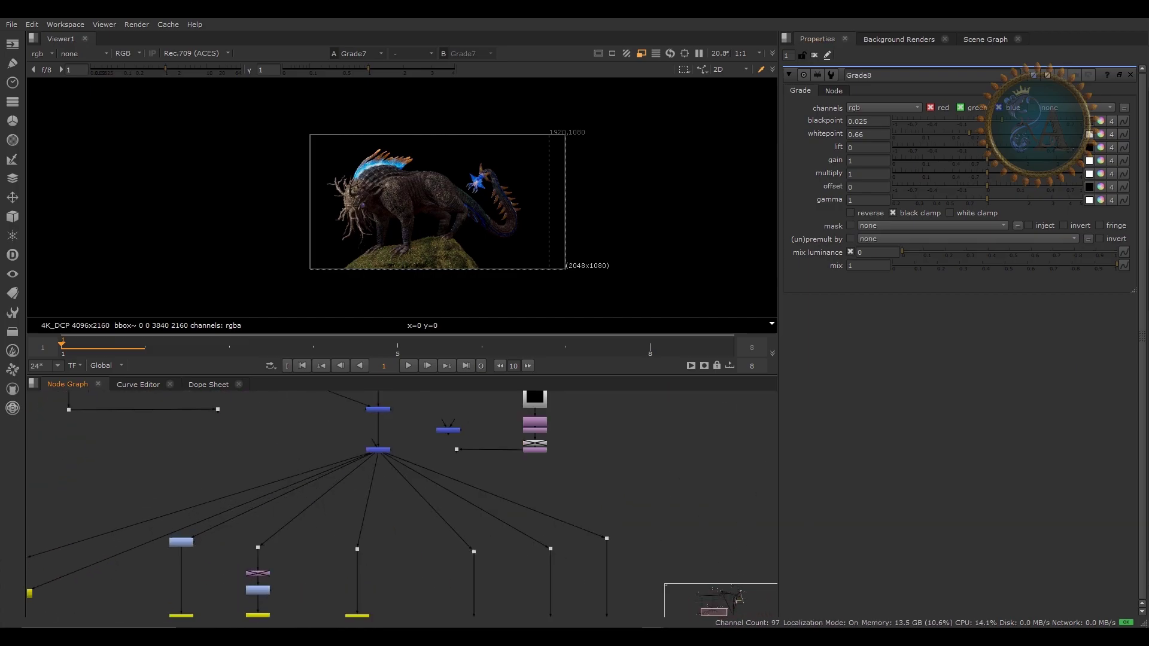
pyautogui.moveTo(624, 494); pyautogui.dragTo(660, 472, button='middle')
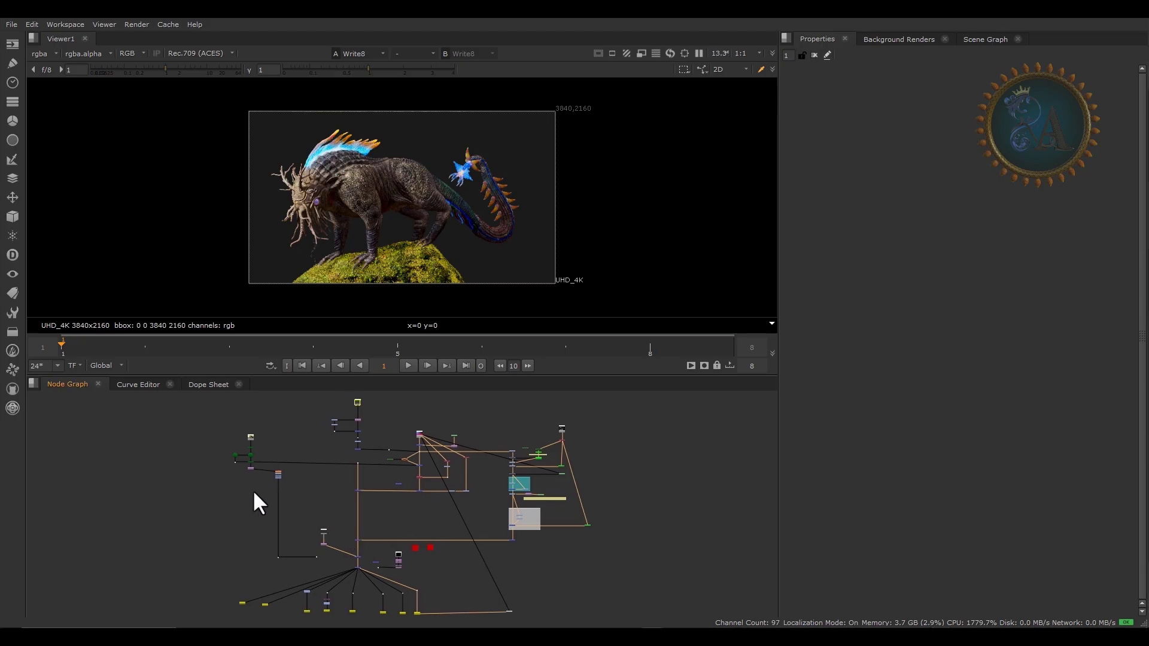
# Add a Dot to Write2's incoming connection and arrange the Dot and Write2 into a vertical output branch
pyautogui.scroll(6, 317, 533)
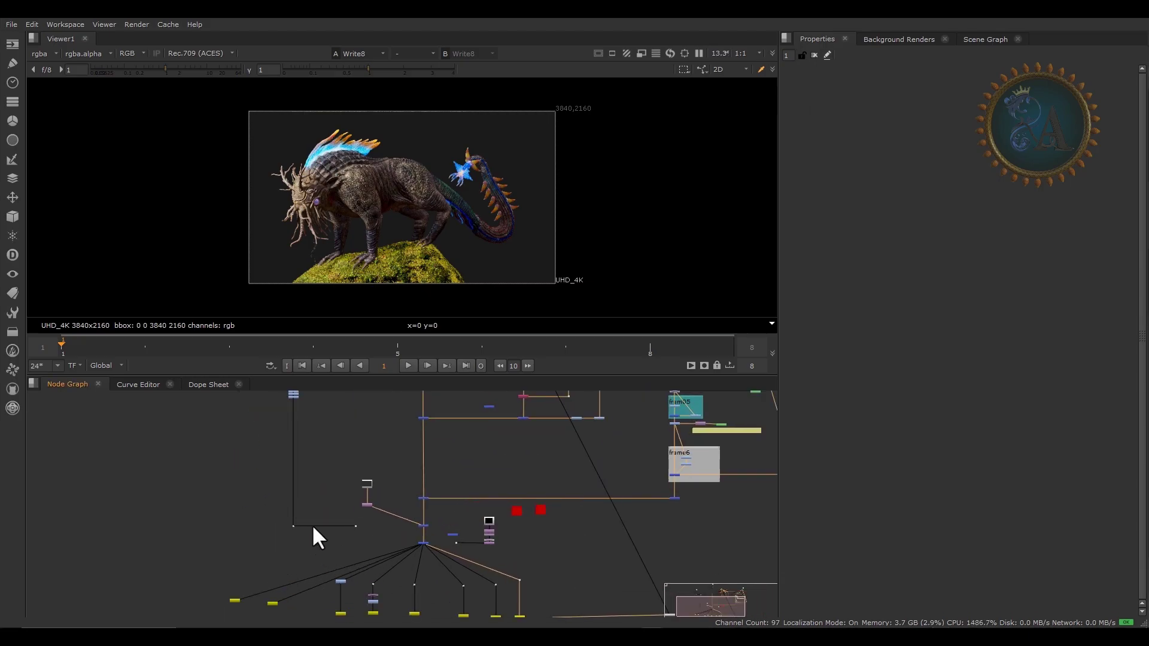
pyautogui.scroll(2, 309, 533)
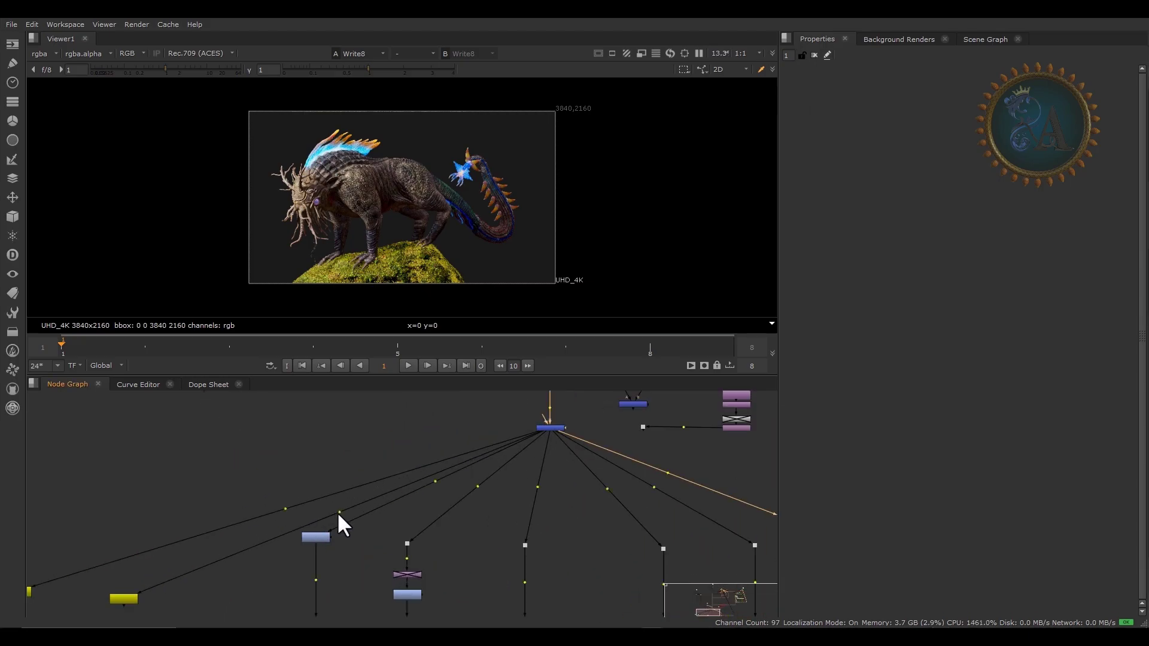
pyautogui.keyDown('ctrl'); pyautogui.click(339, 513); pyautogui.keyUp('ctrl')
pyautogui.moveTo(335, 511); pyautogui.dragTo(225, 549)
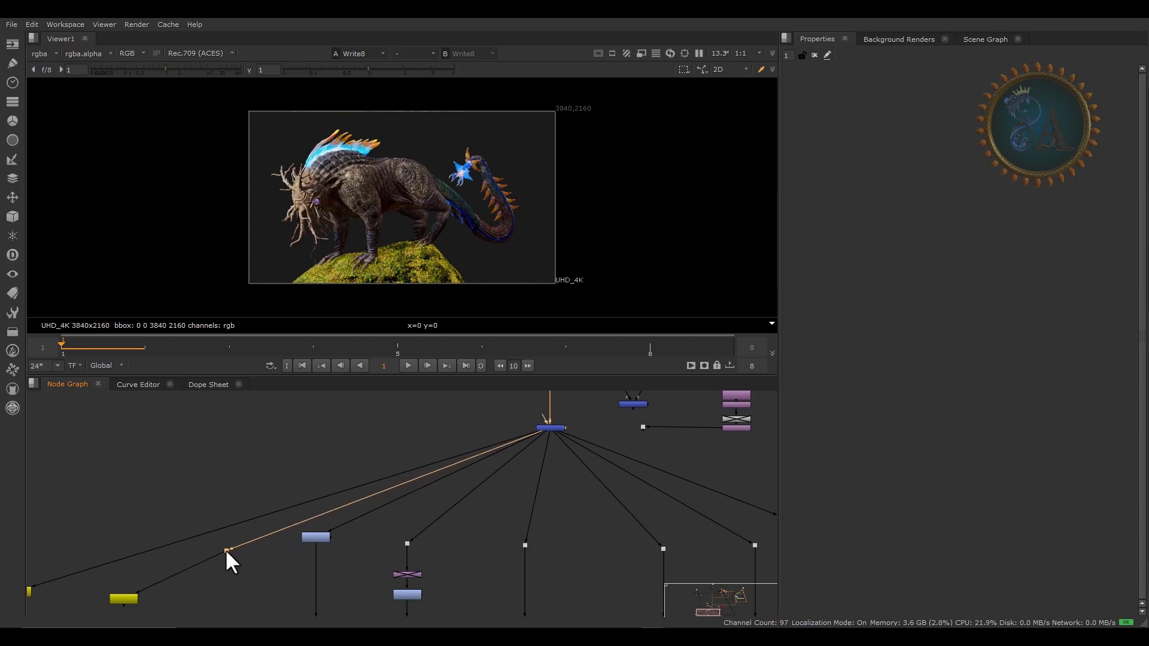
pyautogui.moveTo(227, 551); pyautogui.dragTo(230, 406, button='middle')
pyautogui.moveTo(121, 455); pyautogui.dragTo(219, 496)
pyautogui.moveTo(152, 462); pyautogui.dragTo(232, 558, button='middle')
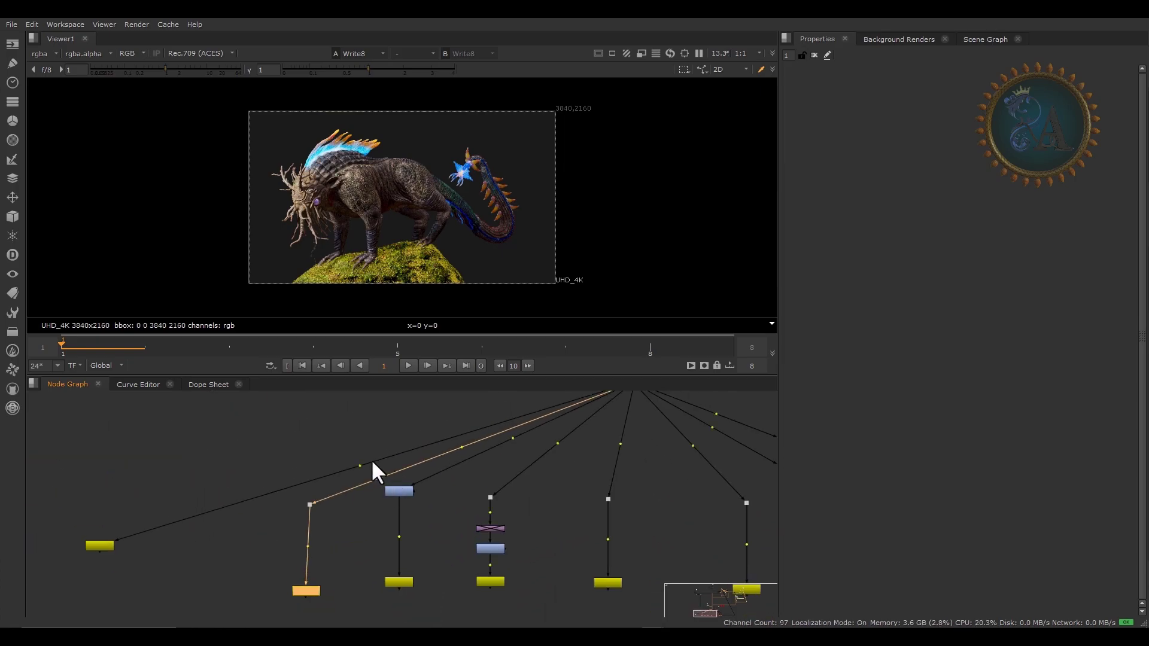
# Add a Dot to Write1's incoming connection and align Write1 beneath it, level with the other Write nodes
pyautogui.keyDown('ctrl'); pyautogui.moveTo(360, 464); pyautogui.dragTo(202, 491); pyautogui.keyUp('ctrl')
pyautogui.moveTo(96, 546); pyautogui.dragTo(205, 595)
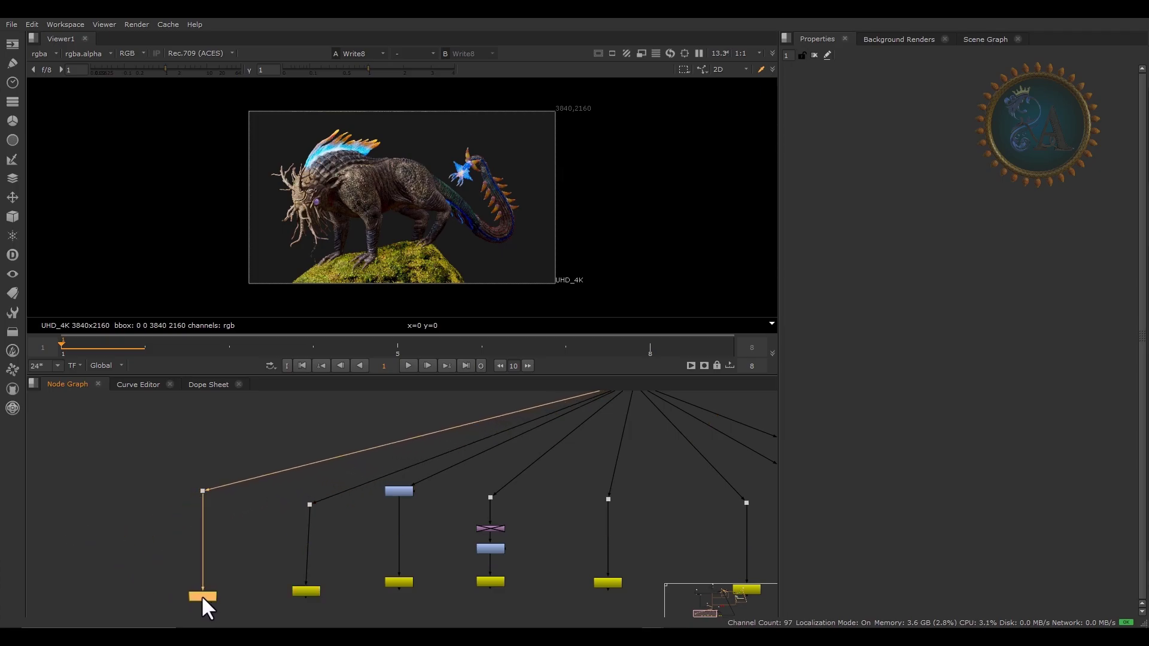
pyautogui.scroll(-3, 215, 533)
pyautogui.click(277, 557)
pyautogui.click(343, 583)
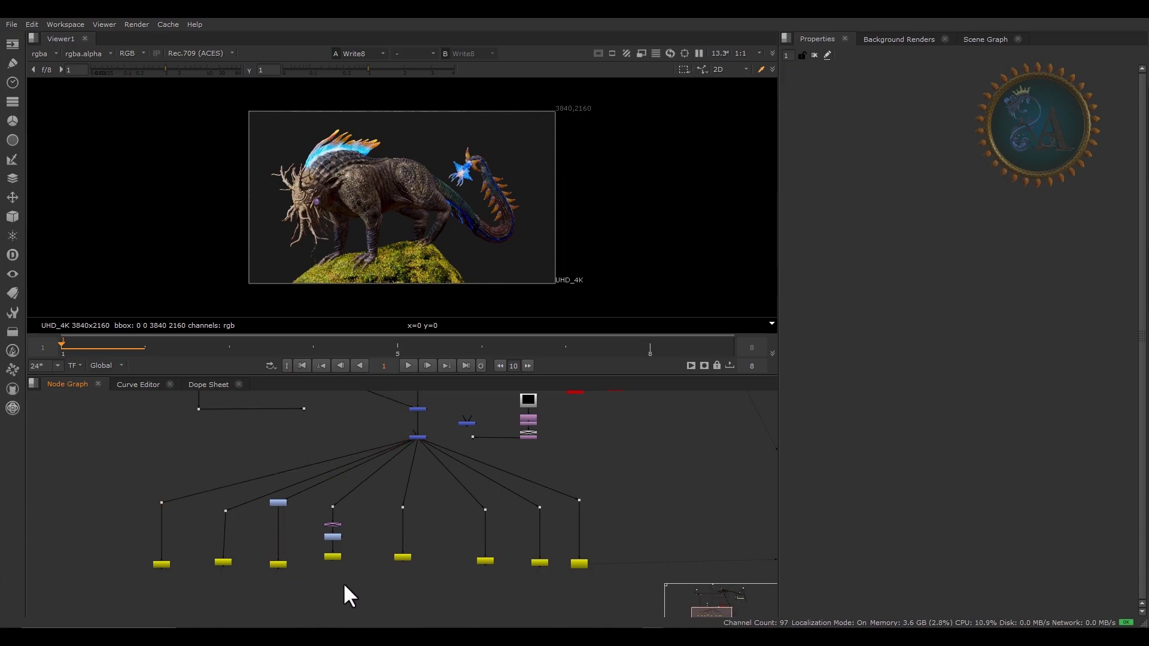
# Open Write1's properties and examine its output file path and PNG settings
pyautogui.scroll(6, 343, 583)
pyautogui.scroll(4, 196, 569)
pyautogui.moveTo(181, 566); pyautogui.dragTo(201, 476, button='middle')
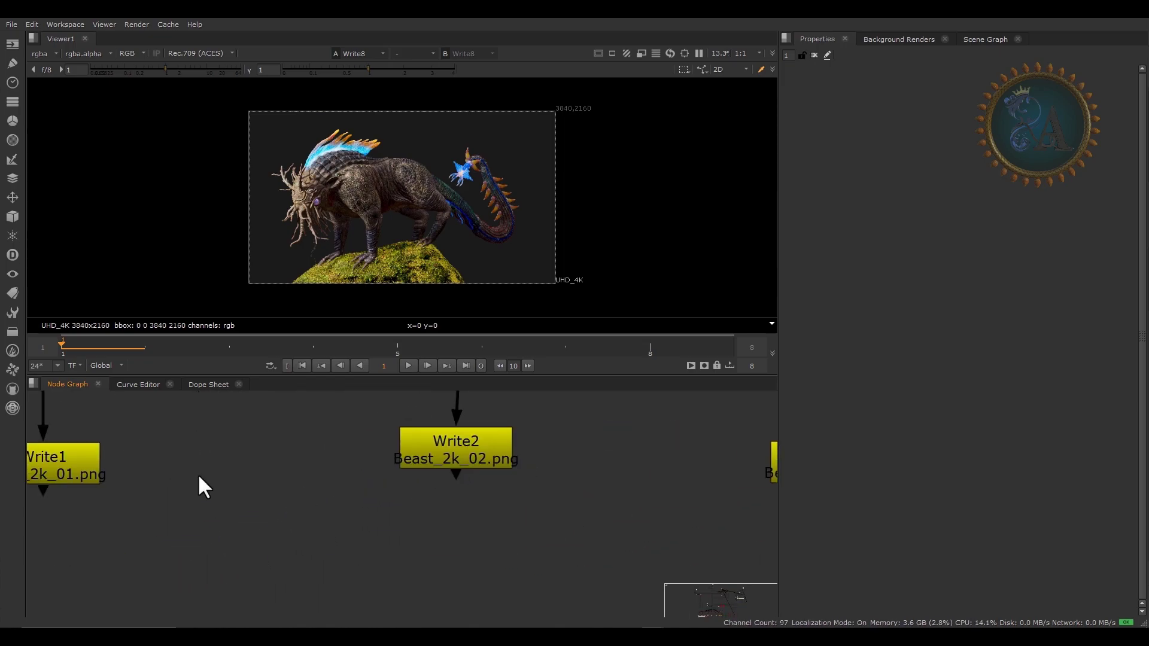
pyautogui.click(46, 470)
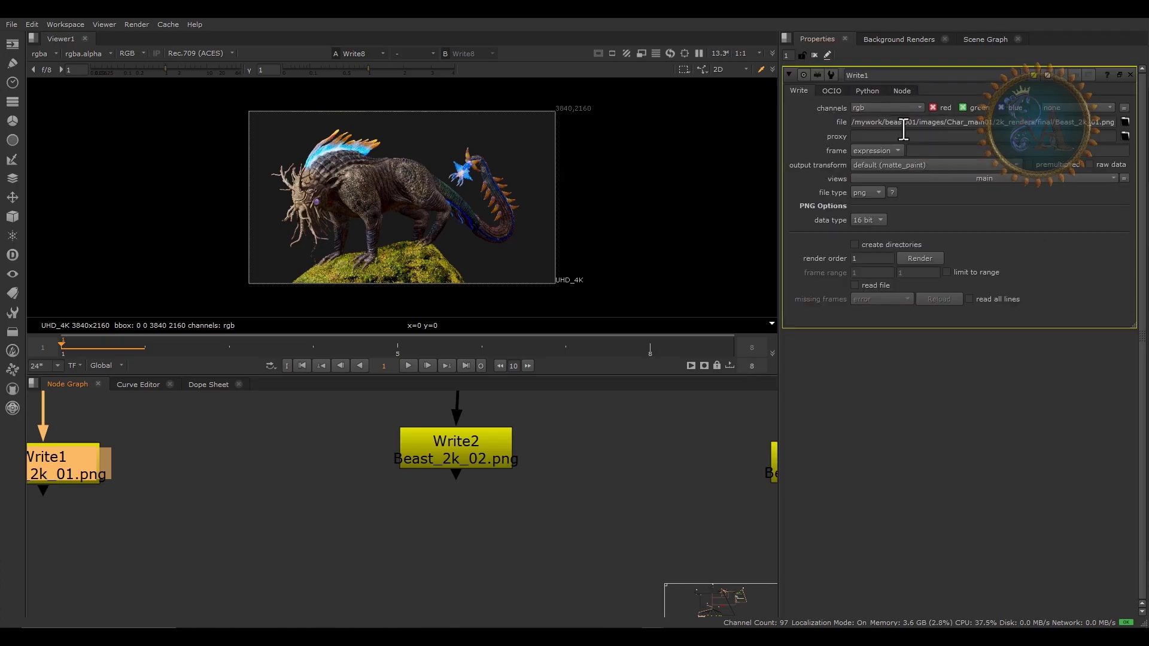
pyautogui.moveTo(1106, 125); pyautogui.dragTo(1122, 125)
pyautogui.click(303, 489)
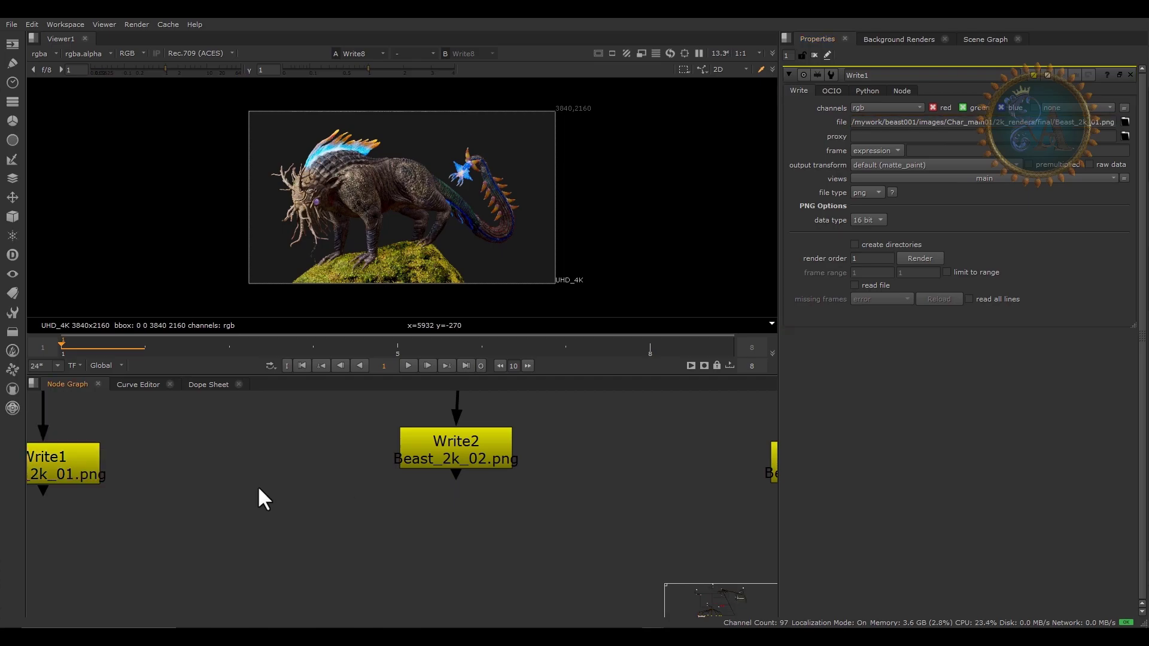
# Select the whole row of Write nodes to highlight their shared output branches
pyautogui.scroll(-5, 207, 487)
pyautogui.scroll(-6, 219, 537)
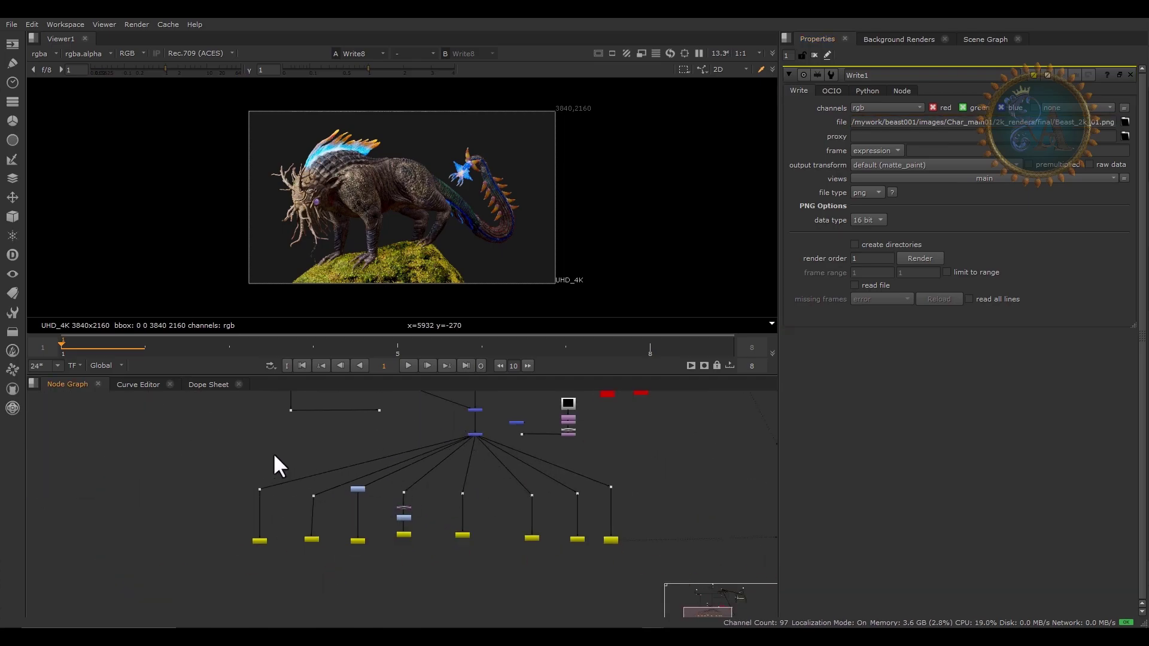
pyautogui.moveTo(243, 521); pyautogui.dragTo(705, 563)
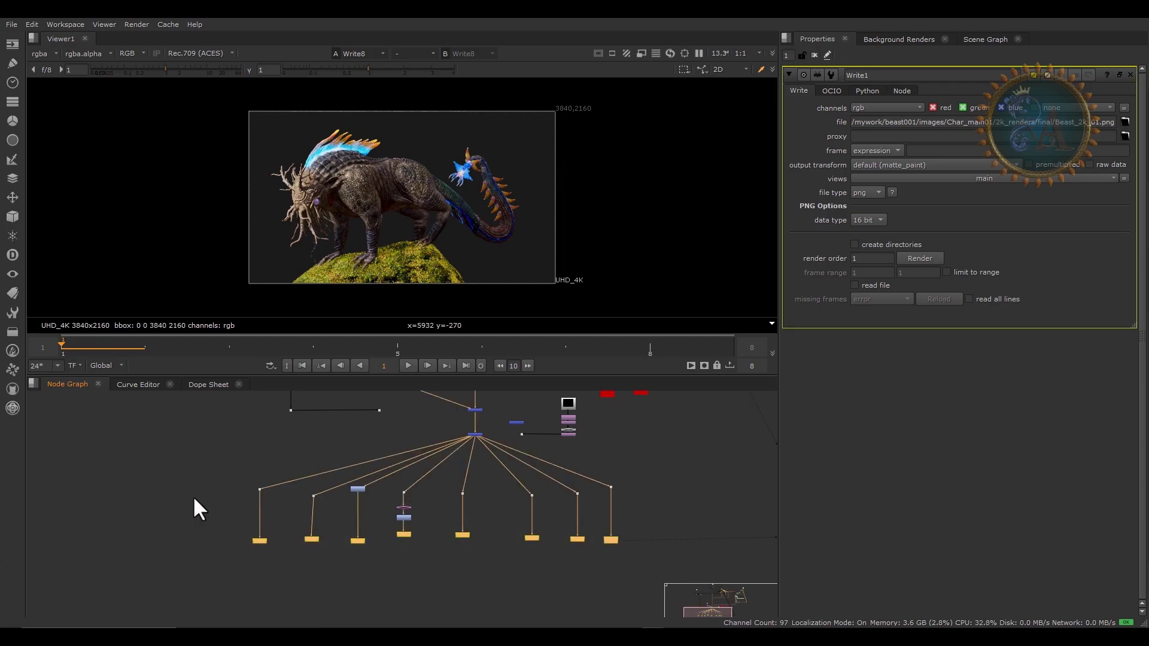
pyautogui.moveTo(247, 504); pyautogui.dragTo(273, 534, button='middle')
pyautogui.click(267, 490)
pyautogui.press('Tab')
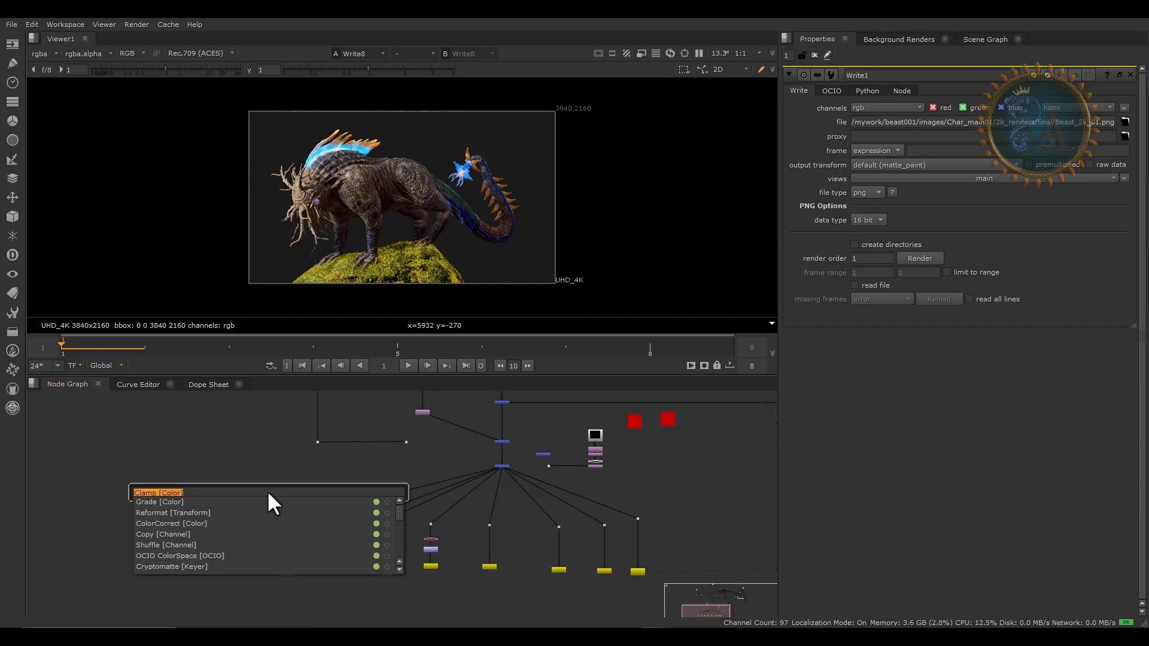
pyautogui.press('Escape')
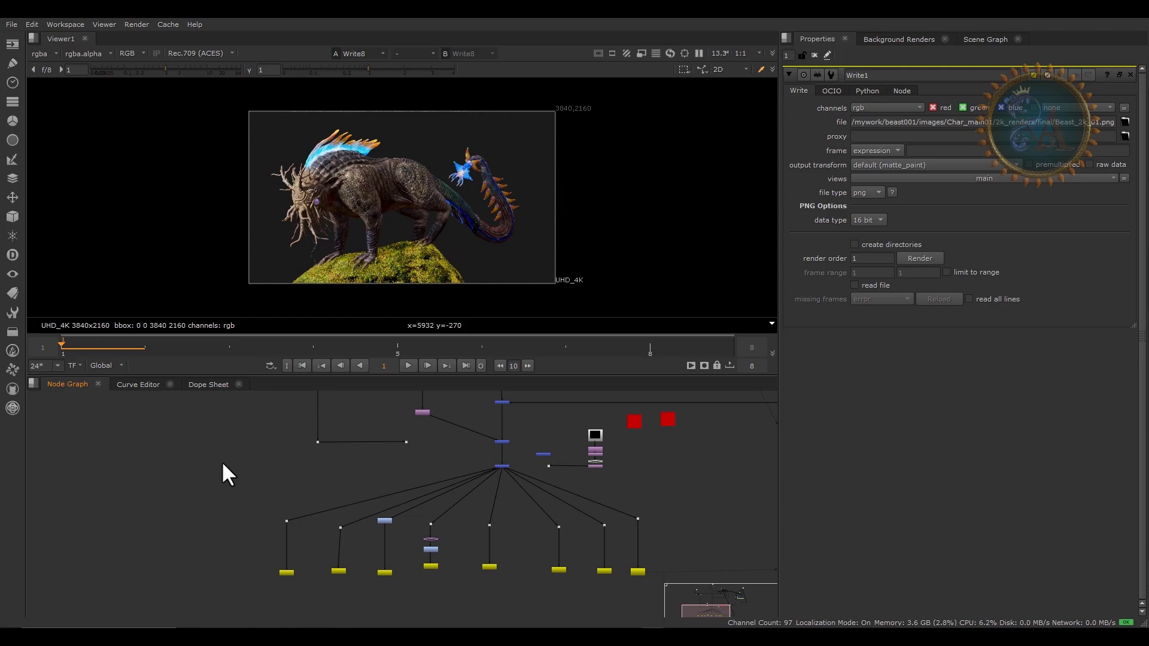
# Add a new Write node fed by the merge above the output row, place it beyond Write1, and view its result
pyautogui.press('w')
pyautogui.scroll(4, 258, 494)
pyautogui.moveTo(275, 492); pyautogui.dragTo(667, 454)
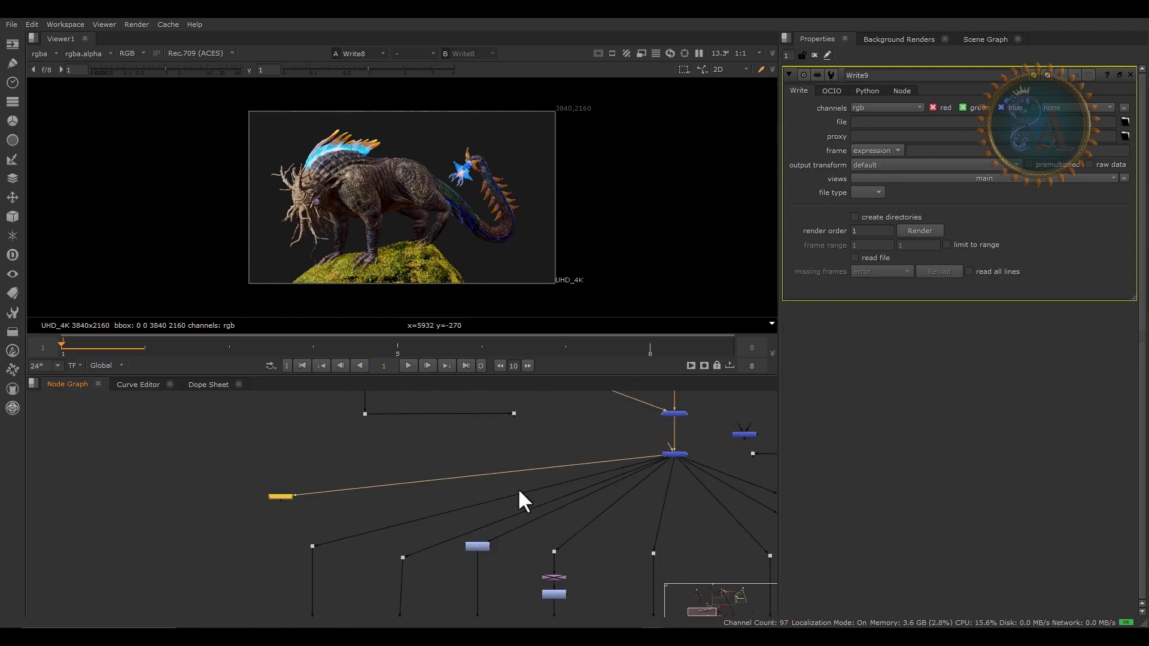
pyautogui.moveTo(278, 494); pyautogui.dragTo(103, 522)
pyautogui.press('1')
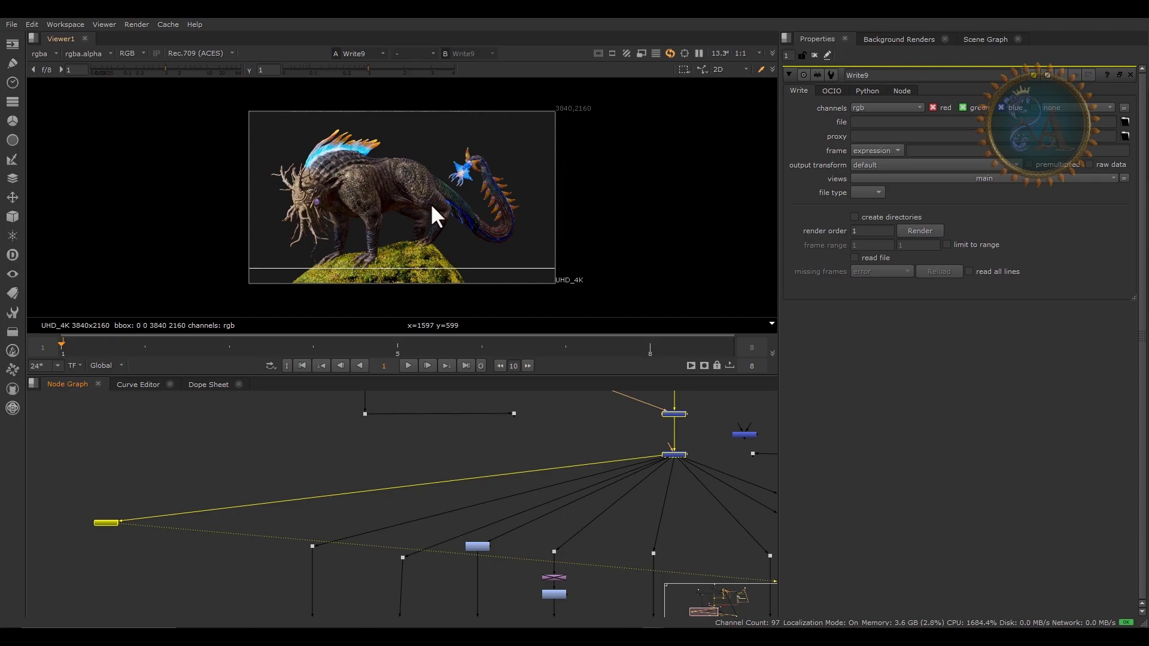
pyautogui.scroll(2, 461, 188)
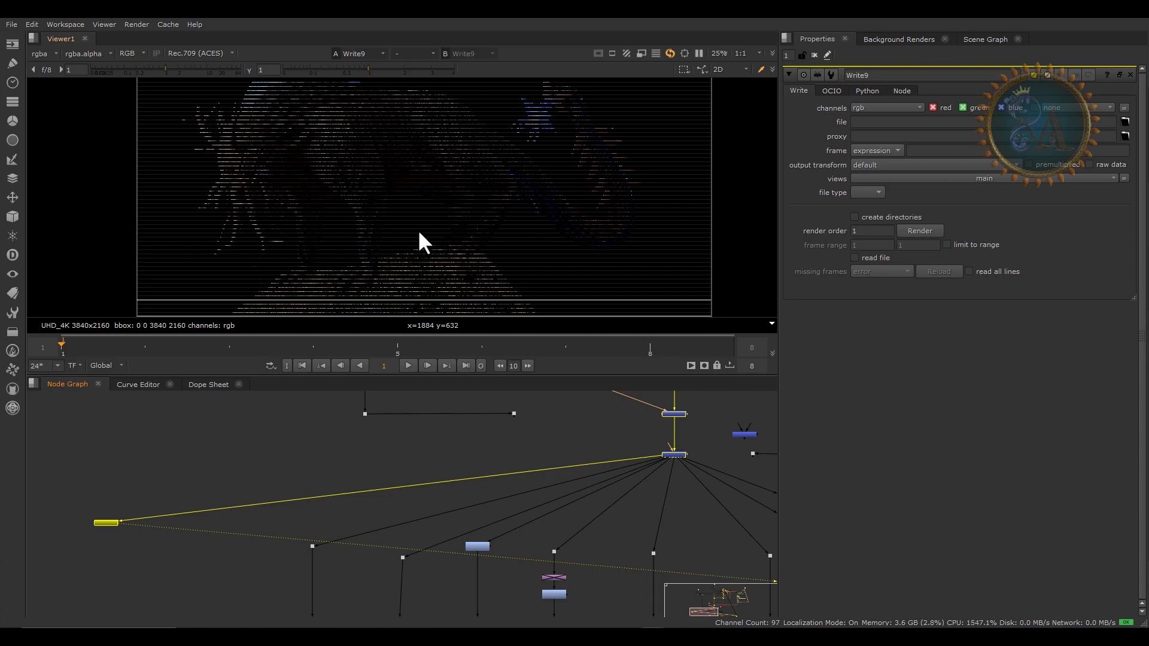
pyautogui.scroll(-2, 407, 259)
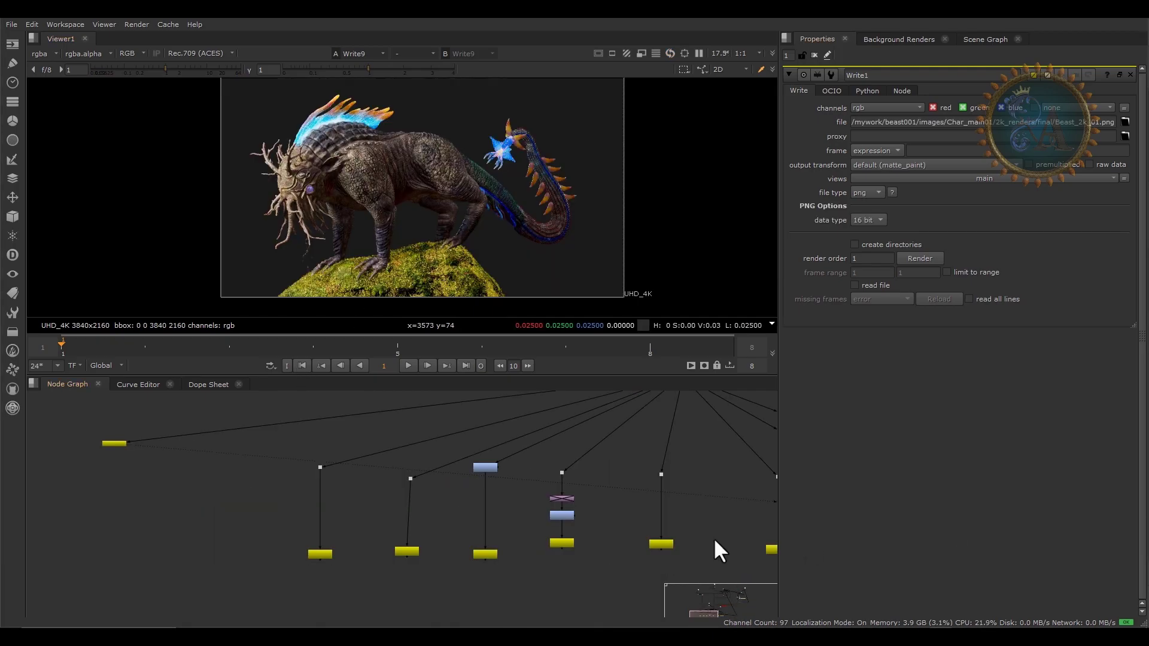
# Reuse Write1's output path in Write9's file setting: /mywork/beast001/images/Char_main01/2k_renders/final/Beast_2k_01.png
pyautogui.click(311, 555)
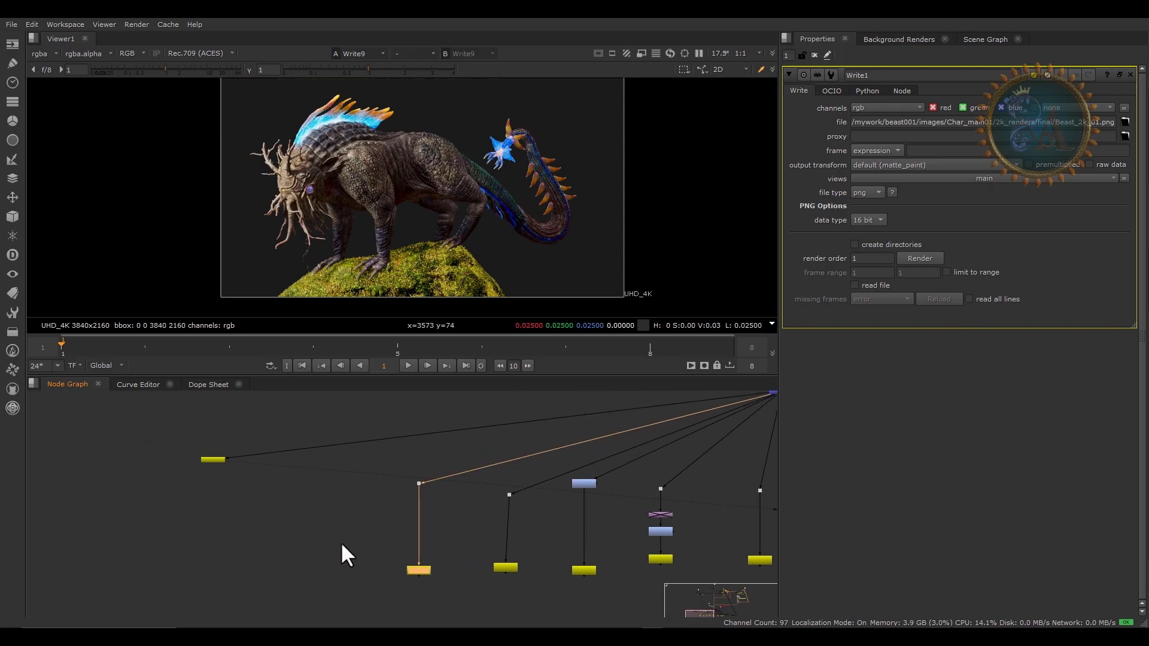
pyautogui.click(211, 460)
pyautogui.click(885, 121)
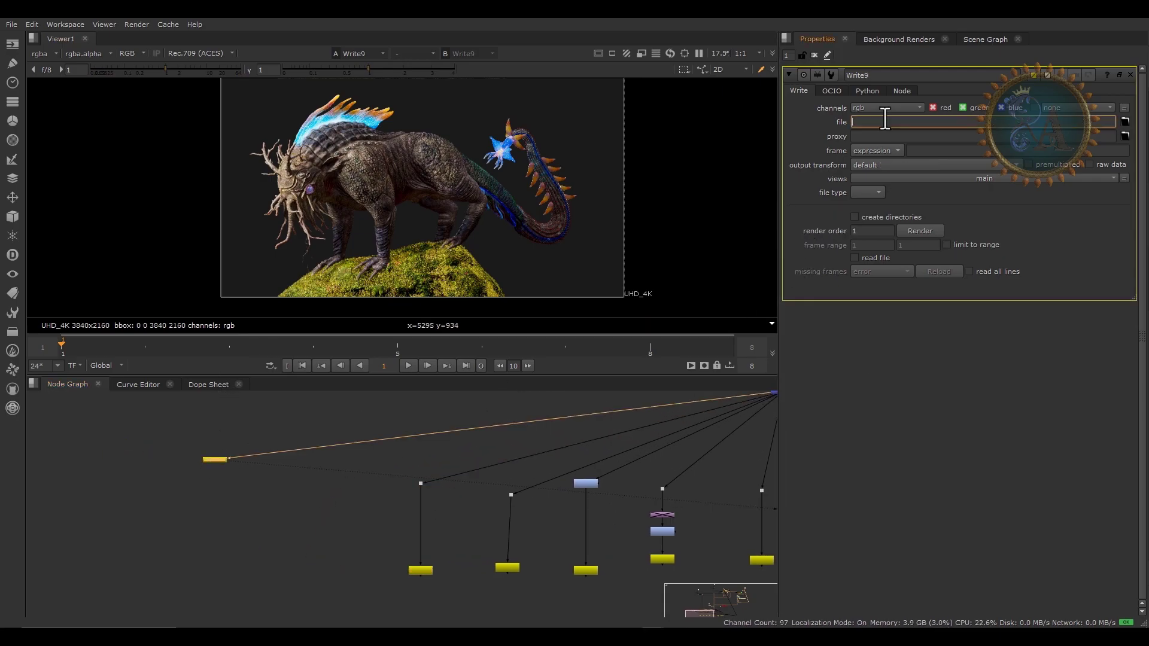
pyautogui.write('/mywork/beast001/images/Char_main01/2k_renders/final/Beast_2k_01.png')
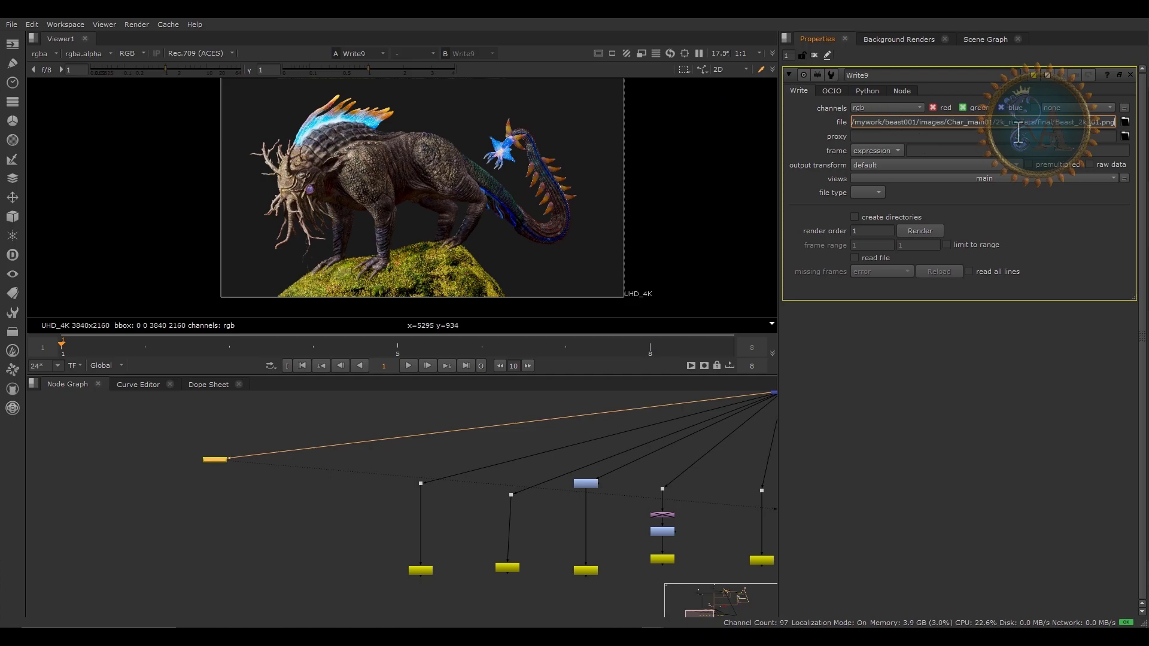
# Change the ending of Write9's output path so the file name reads Beast_2k_01_####.jpeg
pyautogui.doubleClick(1103, 122)
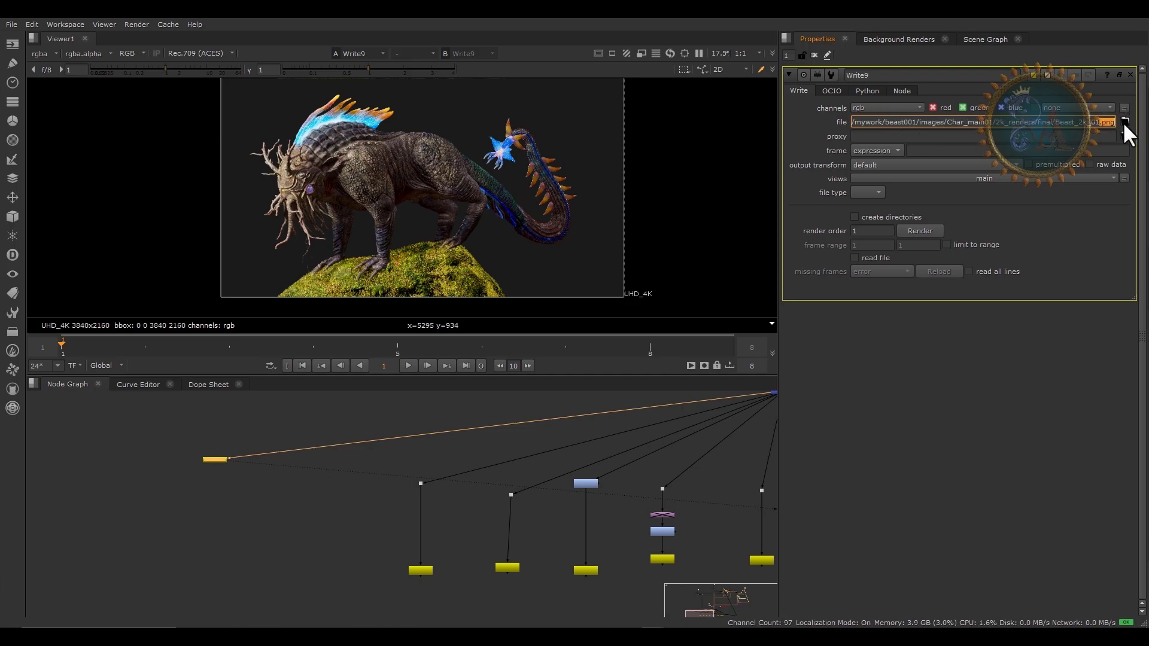
pyautogui.press('BackSpace')
pyautogui.write('_####_')
pyautogui.press('BackSpace')
pyautogui.write('.jep')
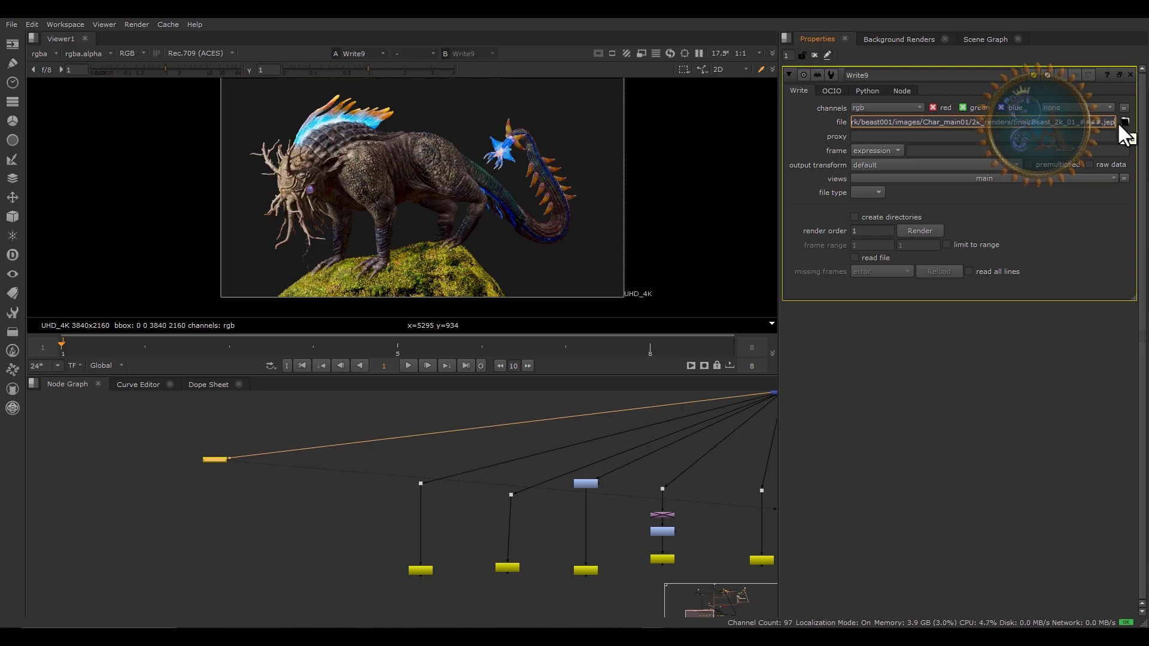
pyautogui.press('BackSpace')
pyautogui.press('BackSpace')
pyautogui.write('peg')
pyautogui.press('Return')
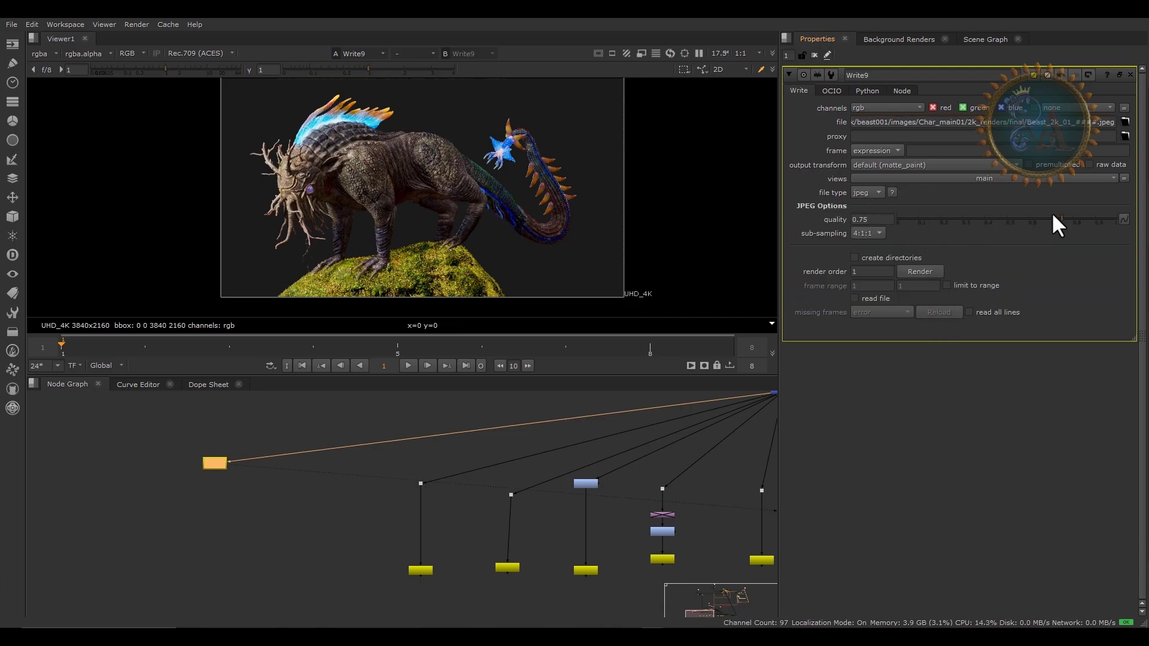
# Set Write9's JPEG quality to 1 and deselect the node
pyautogui.doubleClick(890, 220)
pyautogui.write('1')
pyautogui.click(414, 426)
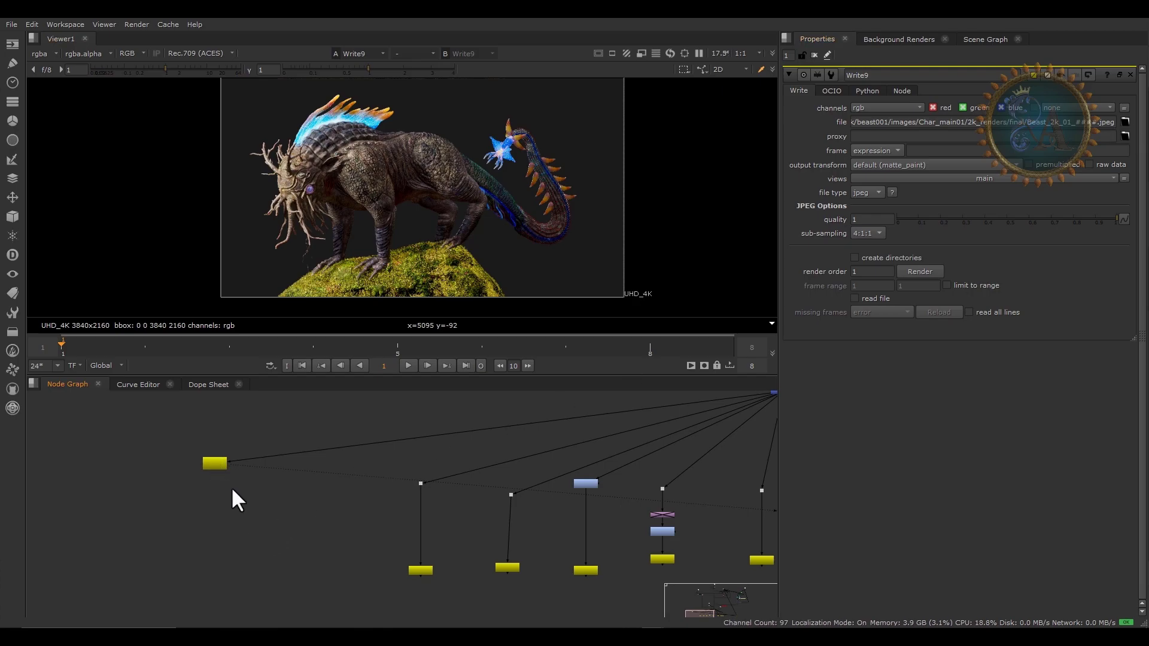
# Locate the background branch with the Read2 panorama and display Read2 in the viewer
pyautogui.scroll(-5, 231, 486)
pyautogui.scroll(-3, 368, 476)
pyautogui.moveTo(363, 443); pyautogui.dragTo(332, 548, button='middle')
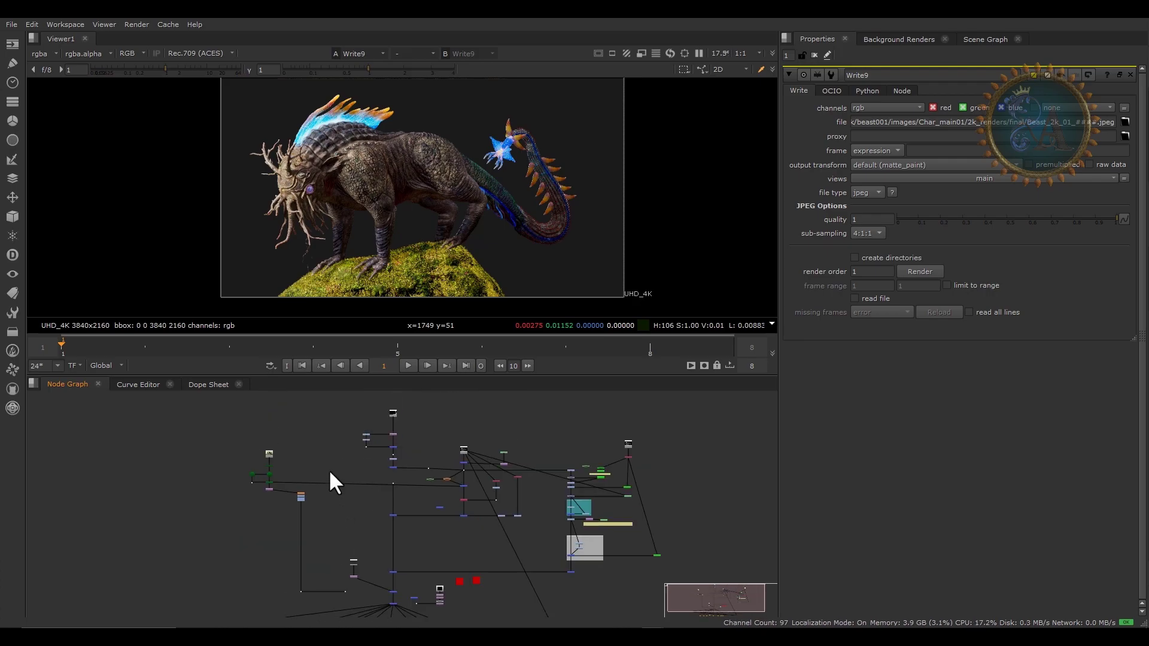
pyautogui.scroll(5, 299, 464)
pyautogui.moveTo(147, 472); pyautogui.dragTo(294, 415)
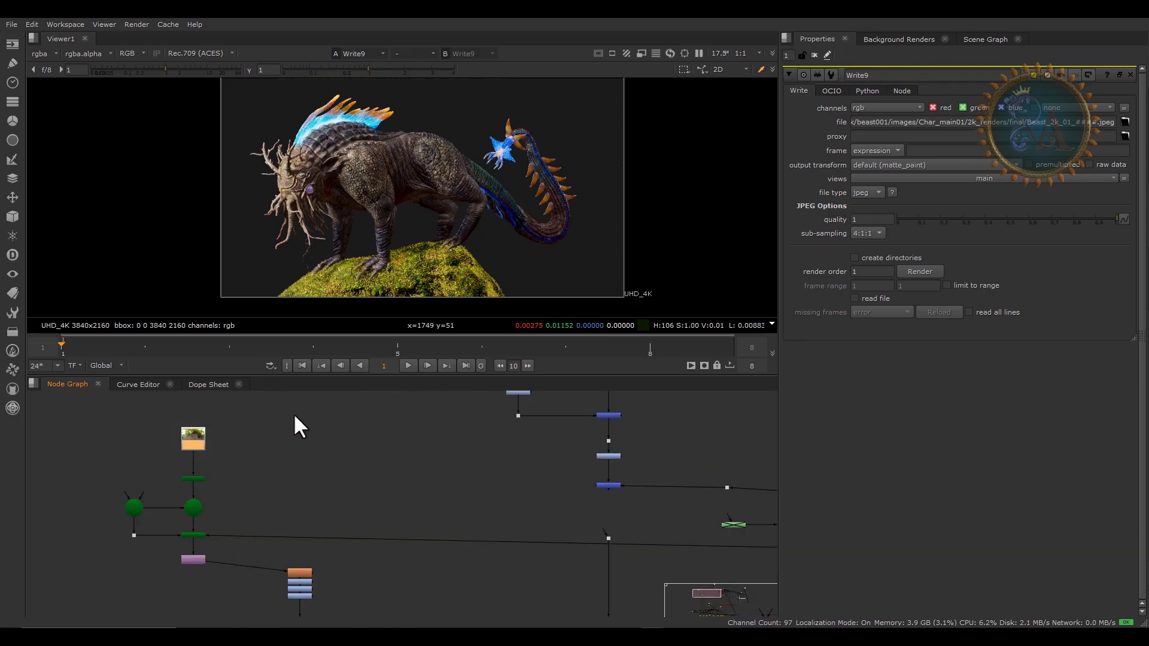
pyautogui.press('1')
# View the background branch node by node through the scene and ScanlineRender1 to Reformat1, and examine how Reformat1 feeds Blur1
pyautogui.moveTo(177, 487); pyautogui.dragTo(252, 460)
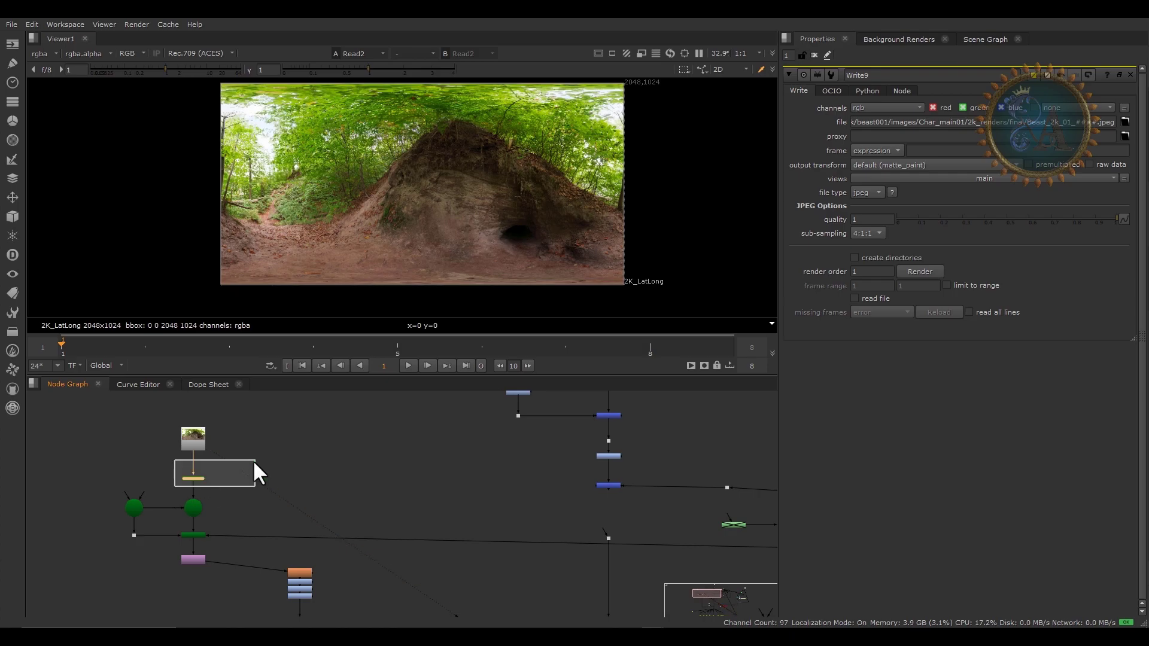
pyautogui.press('1')
pyautogui.moveTo(102, 477); pyautogui.dragTo(277, 518)
pyautogui.press('1')
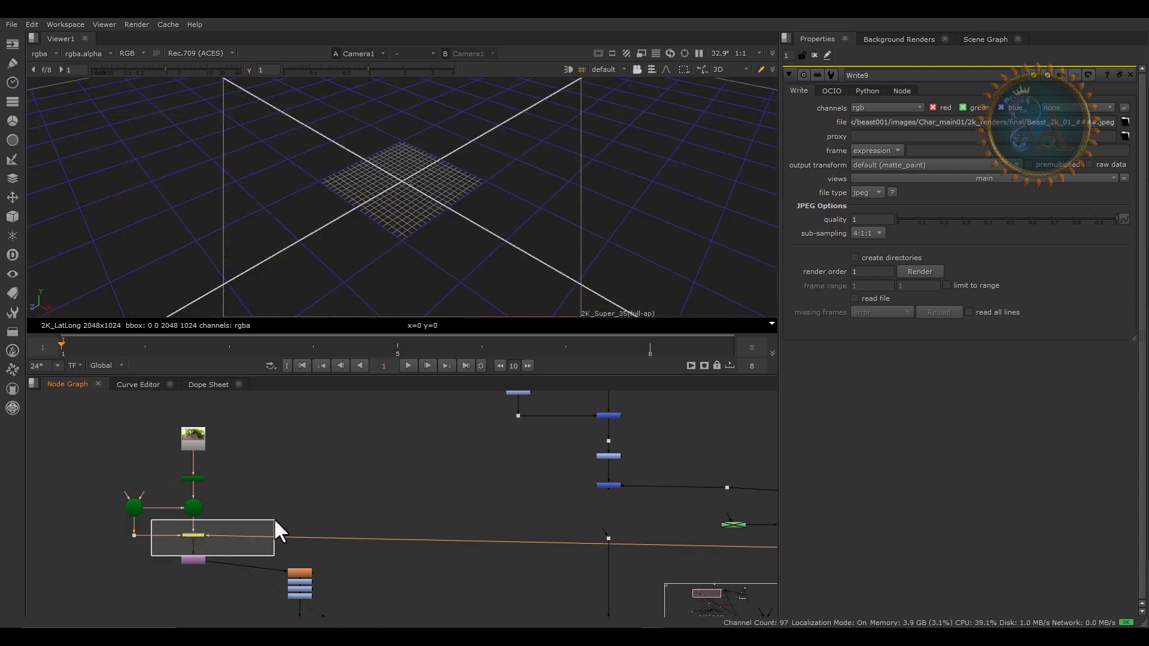
pyautogui.press('1')
pyautogui.moveTo(153, 591); pyautogui.dragTo(246, 548)
pyautogui.press('1')
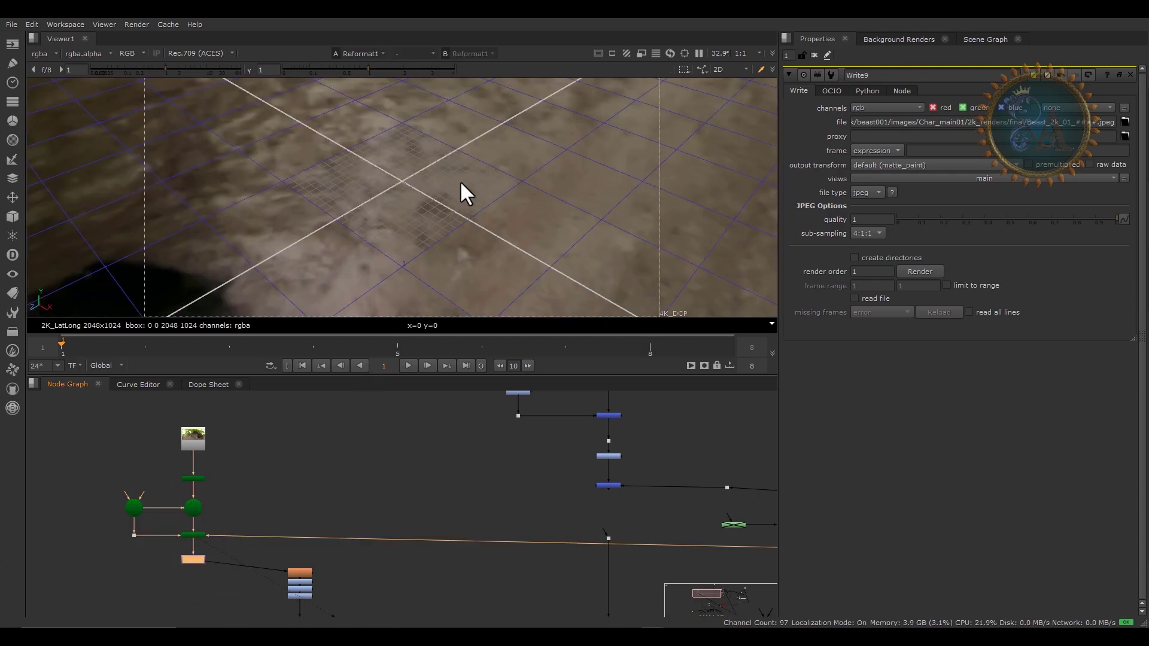
pyautogui.scroll(-2, 452, 193)
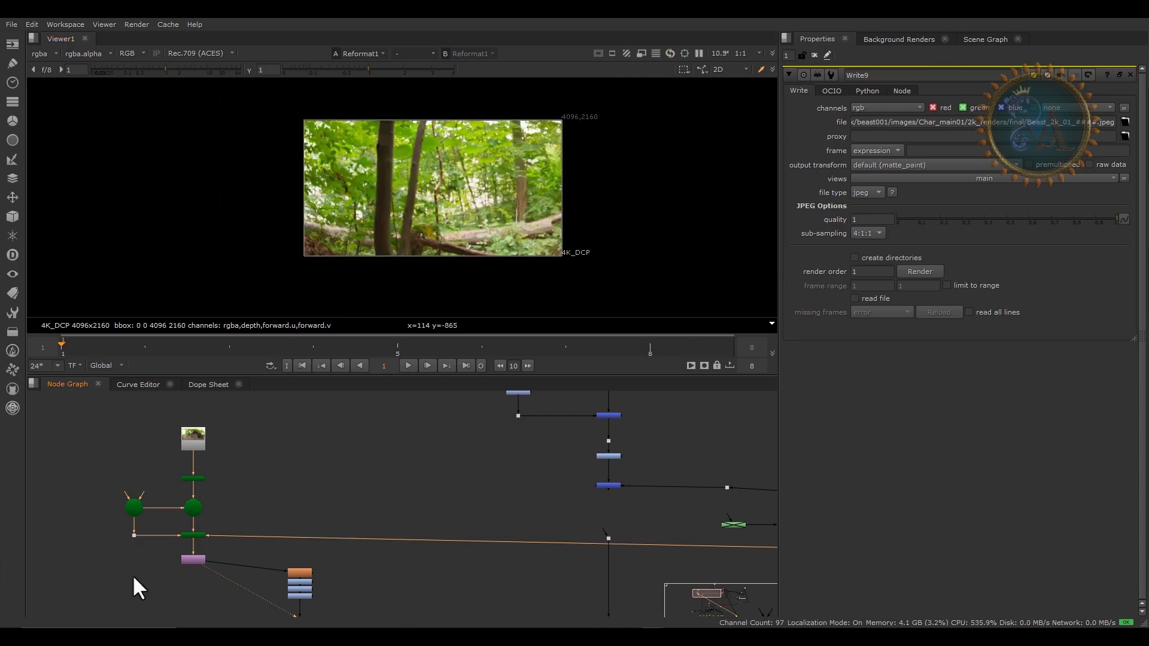
pyautogui.scroll(5, 199, 560)
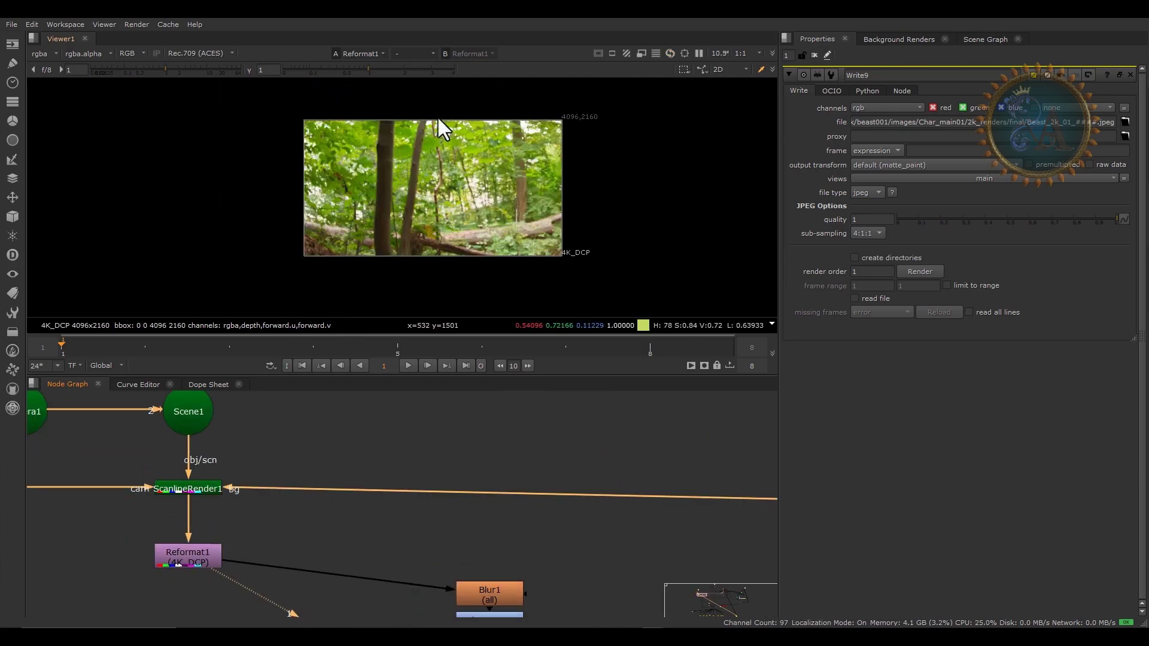
pyautogui.moveTo(422, 564); pyautogui.dragTo(311, 486, button='middle')
pyautogui.scroll(-5, 203, 456)
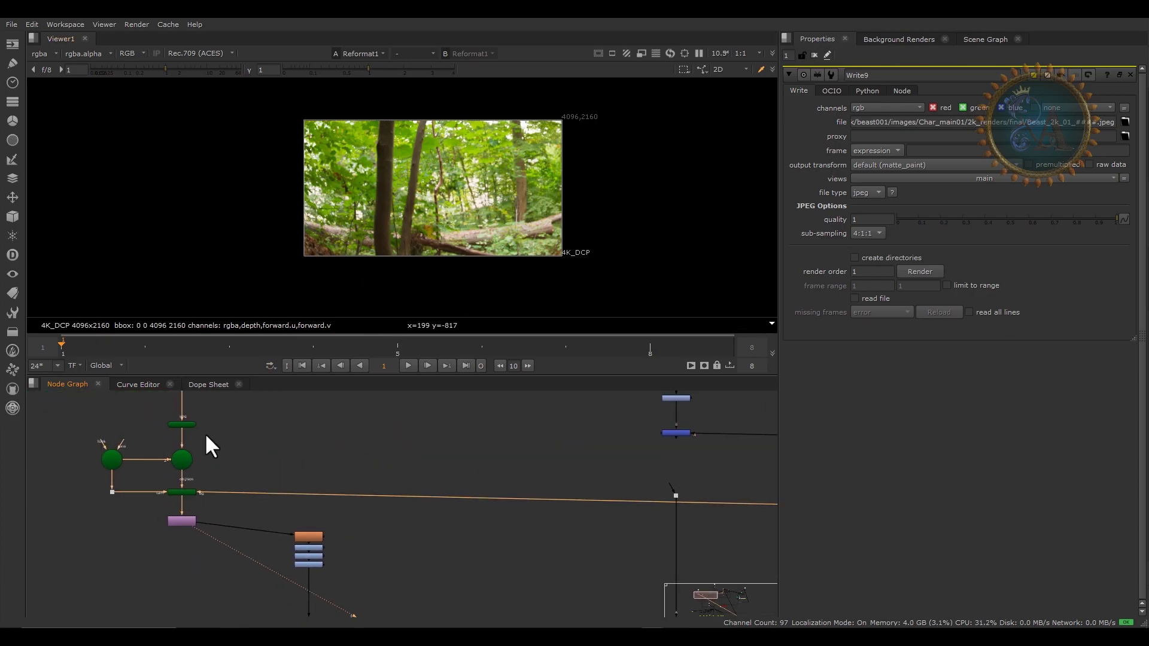
# Display the Read2 panorama again and inspect its forest detail up close
pyautogui.moveTo(189, 426); pyautogui.dragTo(191, 503, button='middle')
pyautogui.moveTo(152, 478); pyautogui.dragTo(247, 412)
pyautogui.press('1')
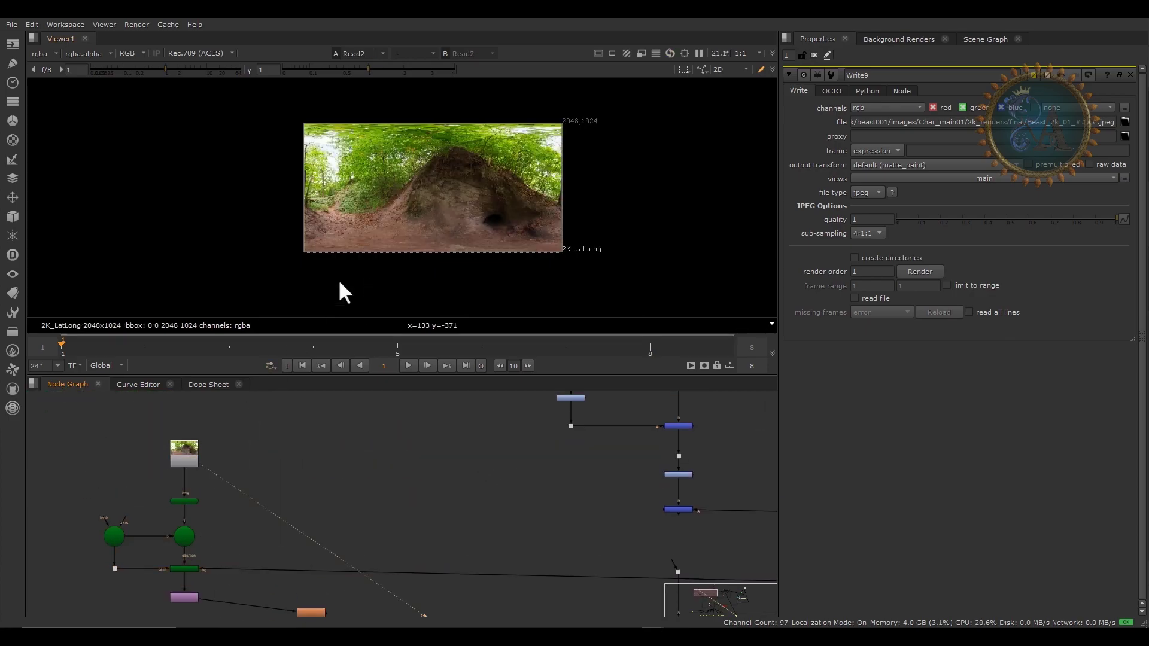
pyautogui.scroll(5, 360, 196)
pyautogui.scroll(5, 437, 170)
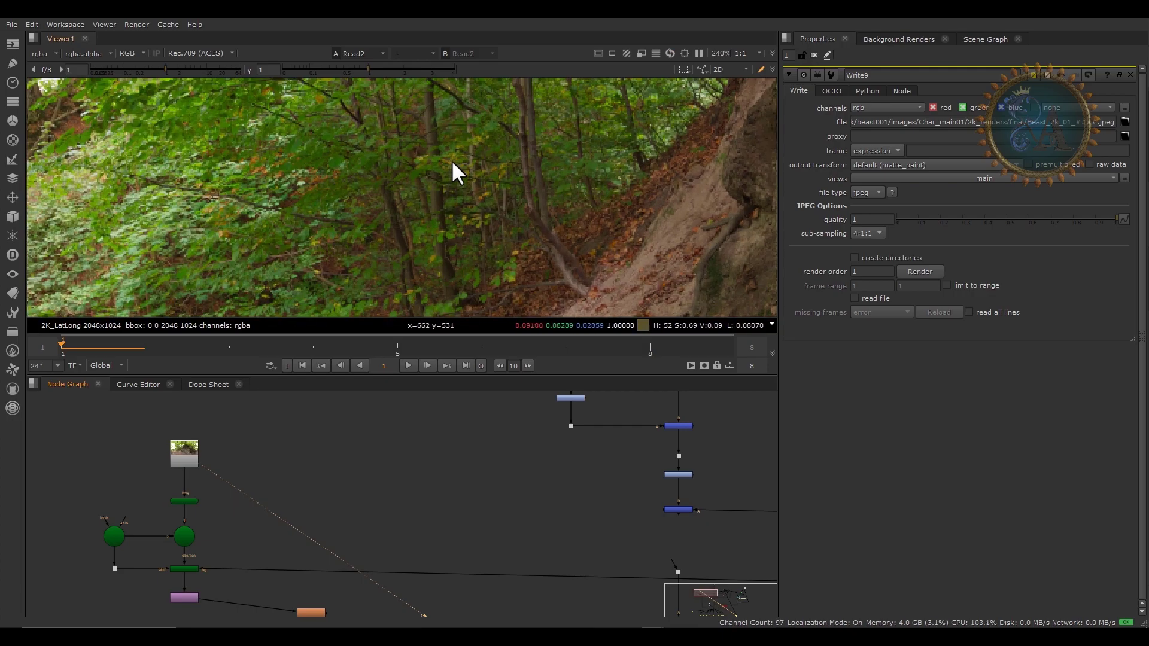
pyautogui.scroll(-6, 419, 209)
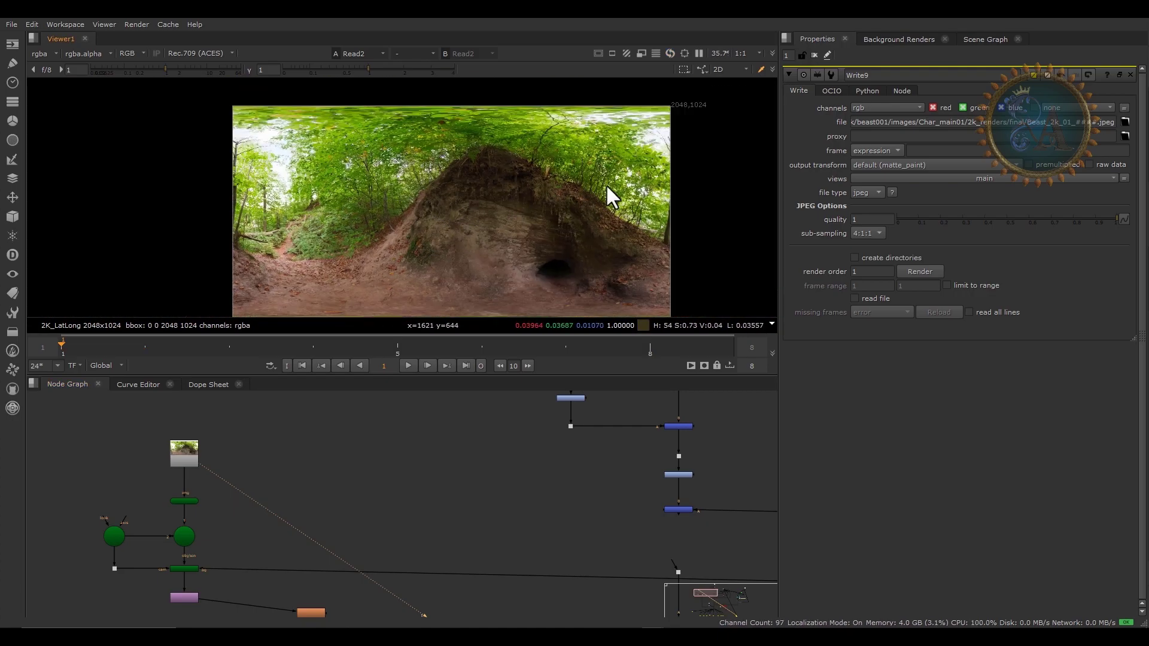
# Examine the Read2 panorama closer and display the ScanlineRender node of the background branch in the viewer
pyautogui.scroll(1, 599, 192)
pyautogui.moveTo(254, 200); pyautogui.dragTo(314, 187, button='middle')
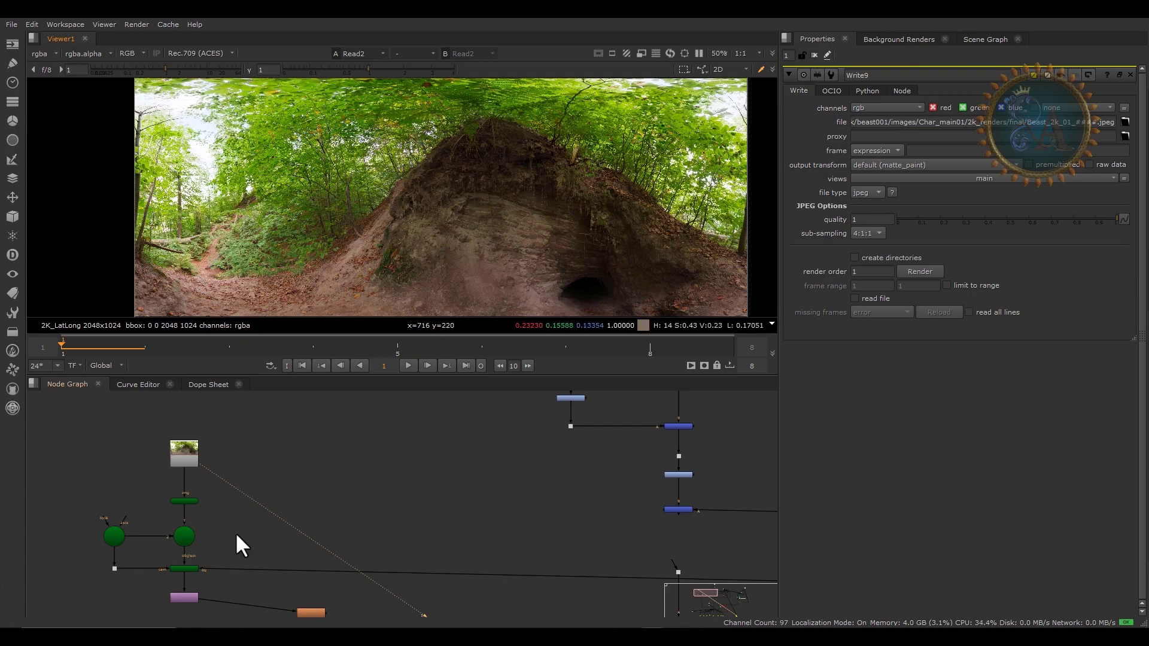
pyautogui.click(184, 569)
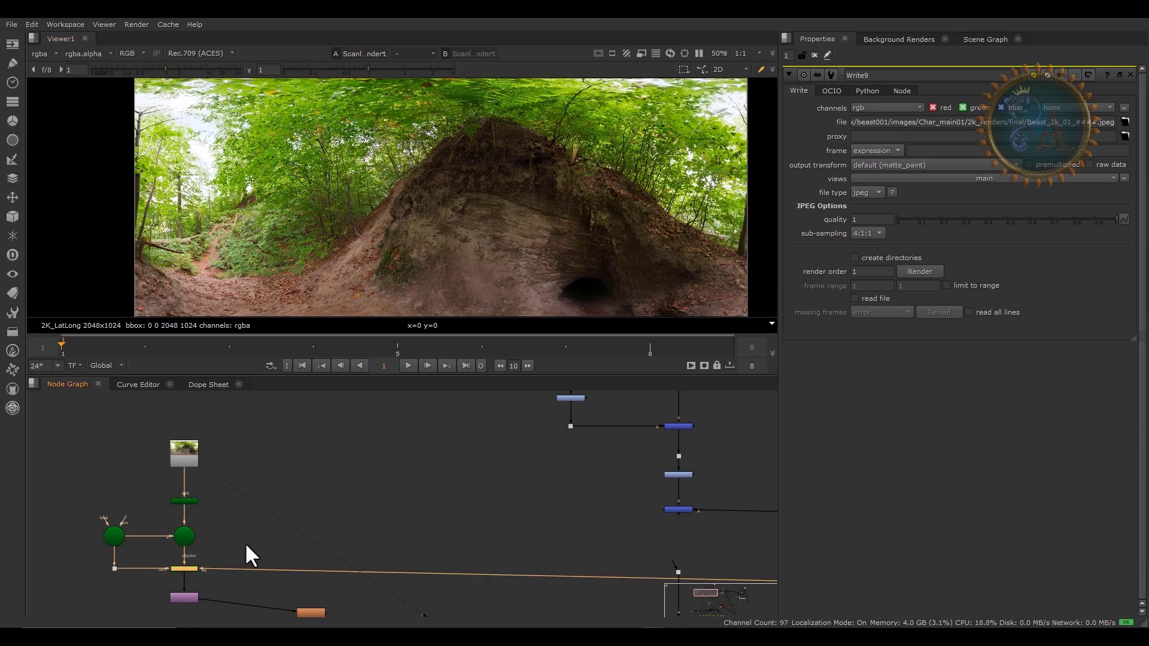
pyautogui.press('1')
pyautogui.scroll(-5, 377, 179)
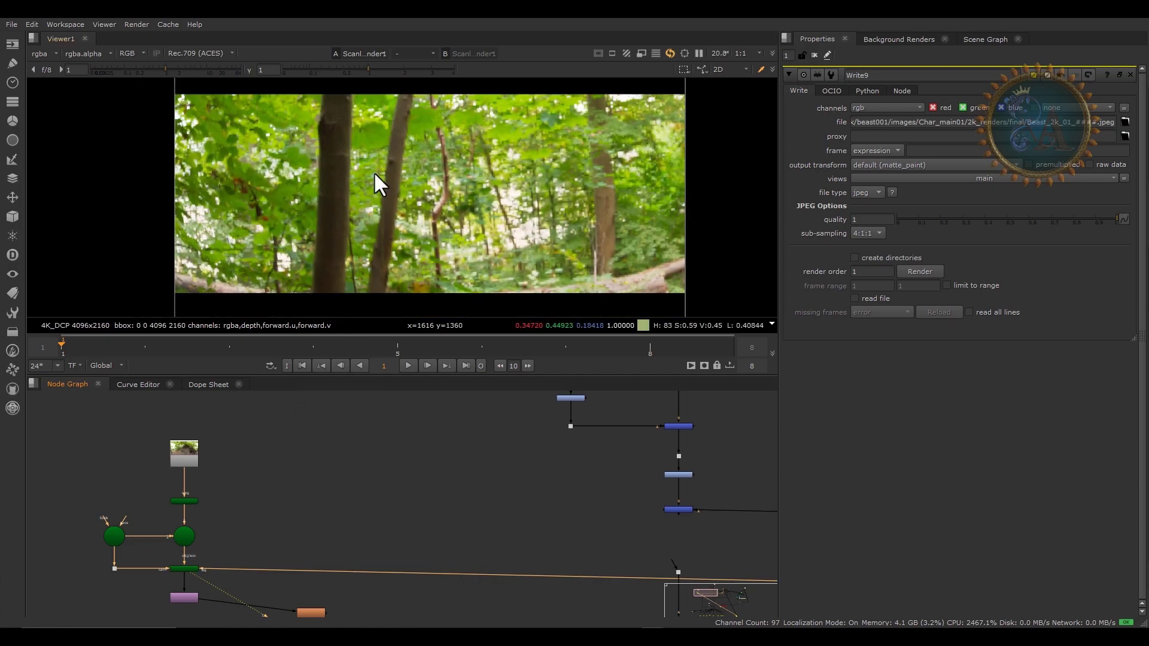
# View Blur1 and the colour correction nodes stacked beneath it one after another
pyautogui.moveTo(308, 496); pyautogui.dragTo(306, 425, button='middle')
pyautogui.moveTo(162, 546); pyautogui.dragTo(369, 558)
pyautogui.press('1')
pyautogui.scroll(3, 359, 545)
pyautogui.click(249, 494)
pyautogui.press('1')
pyautogui.click(250, 523)
pyautogui.press('1')
pyautogui.scroll(-3, 359, 520)
# Locate the foreground rocks and plants branch and display its Read9 render in the viewer
pyautogui.click(502, 500)
pyautogui.moveTo(538, 503); pyautogui.dragTo(528, 623, button='middle')
pyautogui.scroll(-2, 344, 505)
pyautogui.scroll(3, 367, 523)
pyautogui.moveTo(337, 487); pyautogui.dragTo(358, 590, button='middle')
pyautogui.moveTo(393, 435); pyautogui.dragTo(382, 512, button='middle')
pyautogui.click(386, 542)
pyautogui.press('1')
pyautogui.scroll(-2, 455, 504)
pyautogui.scroll(3, 392, 553)
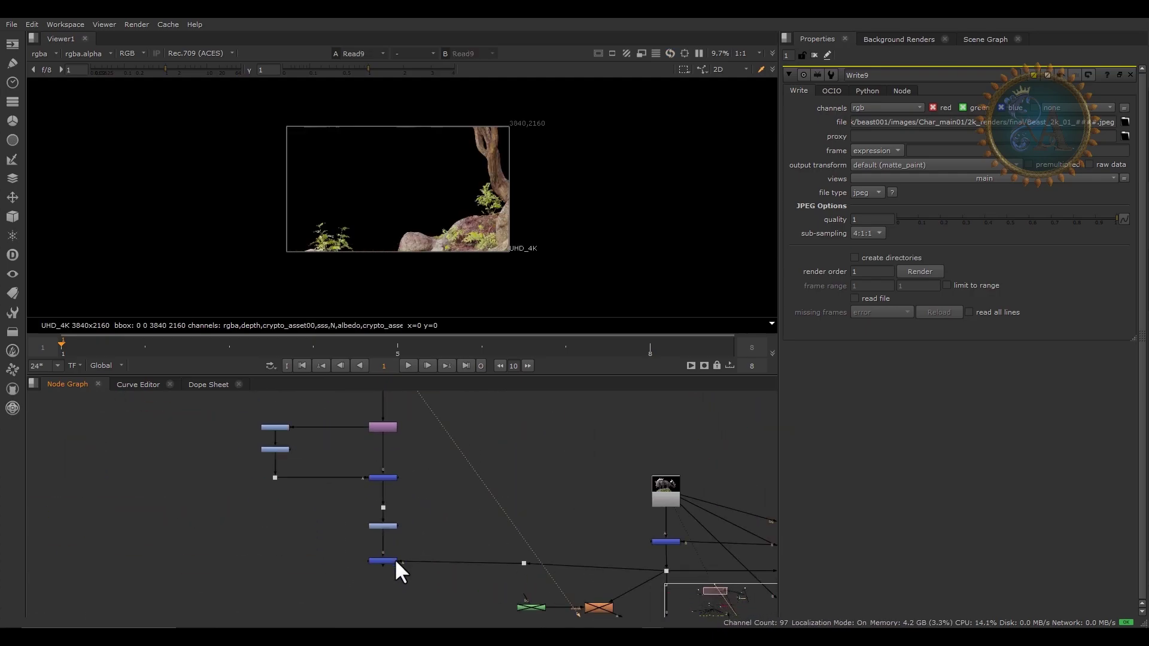
# Follow the foreground branch down to Merge7 and inspect its composite of the creature with the foreground
pyautogui.moveTo(394, 556); pyautogui.dragTo(383, 537, button='middle')
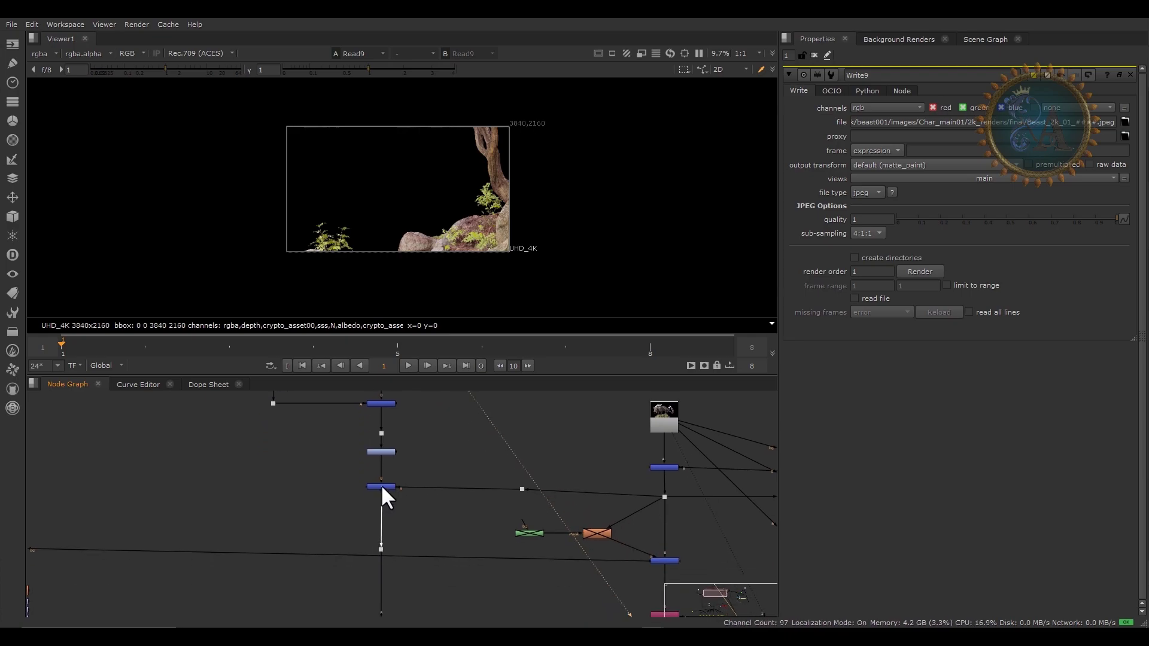
pyautogui.moveTo(415, 515); pyautogui.dragTo(336, 494, button='middle')
pyautogui.moveTo(379, 505); pyautogui.dragTo(300, 591)
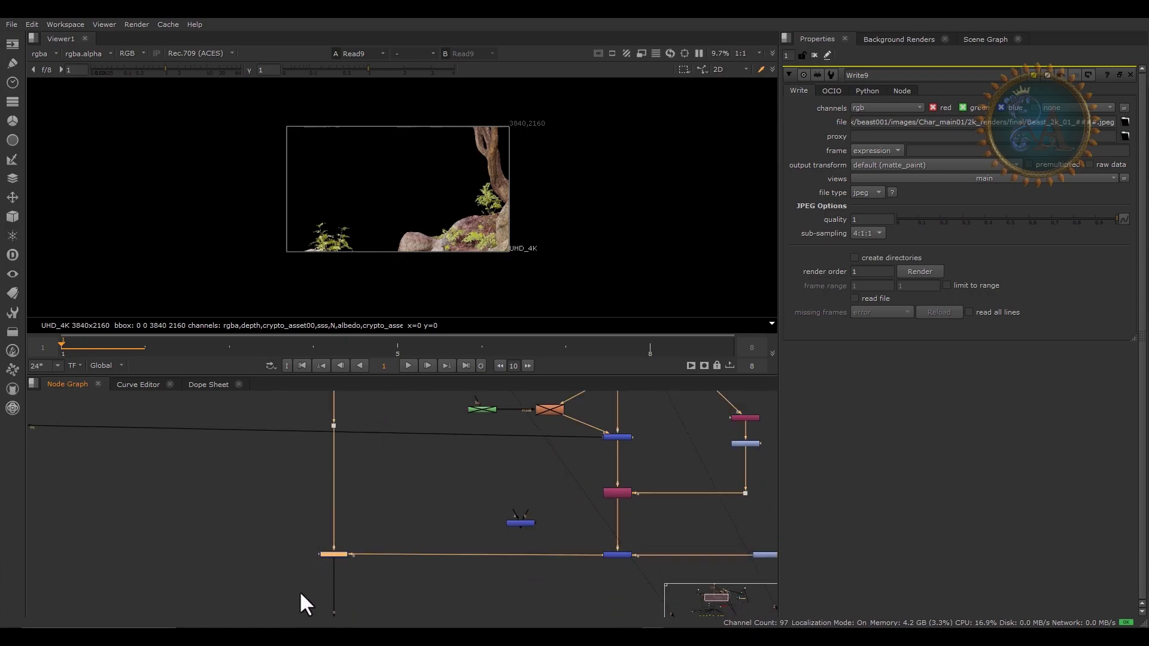
pyautogui.press('1')
pyautogui.click(412, 500)
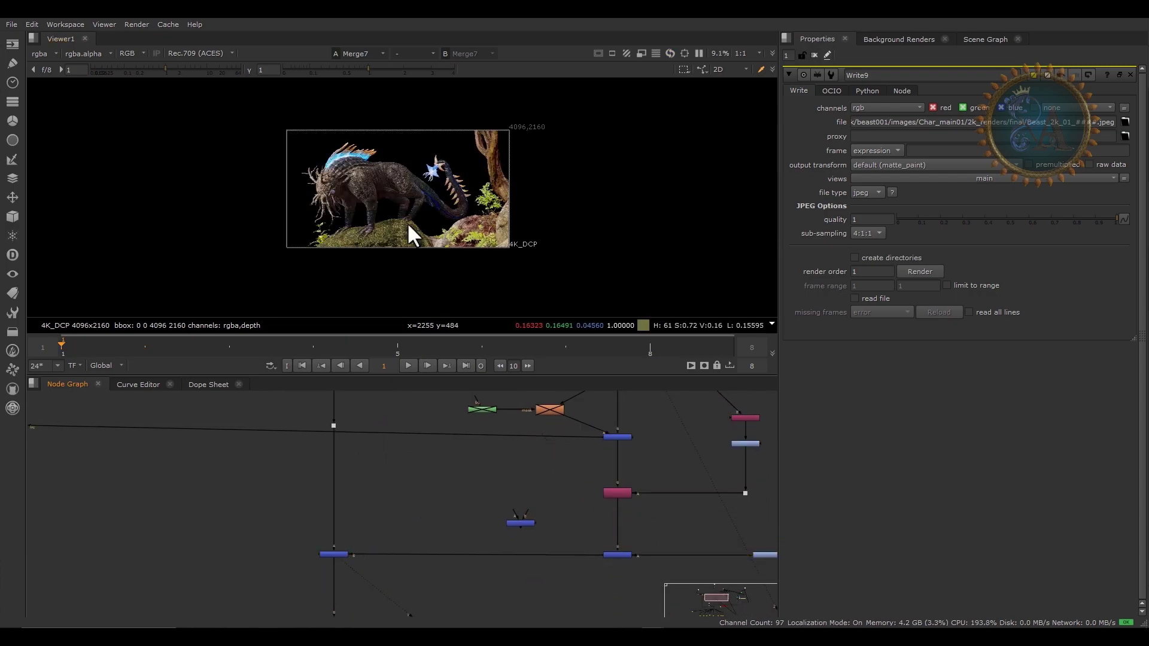
pyautogui.scroll(5, 411, 224)
pyautogui.scroll(-3, 335, 539)
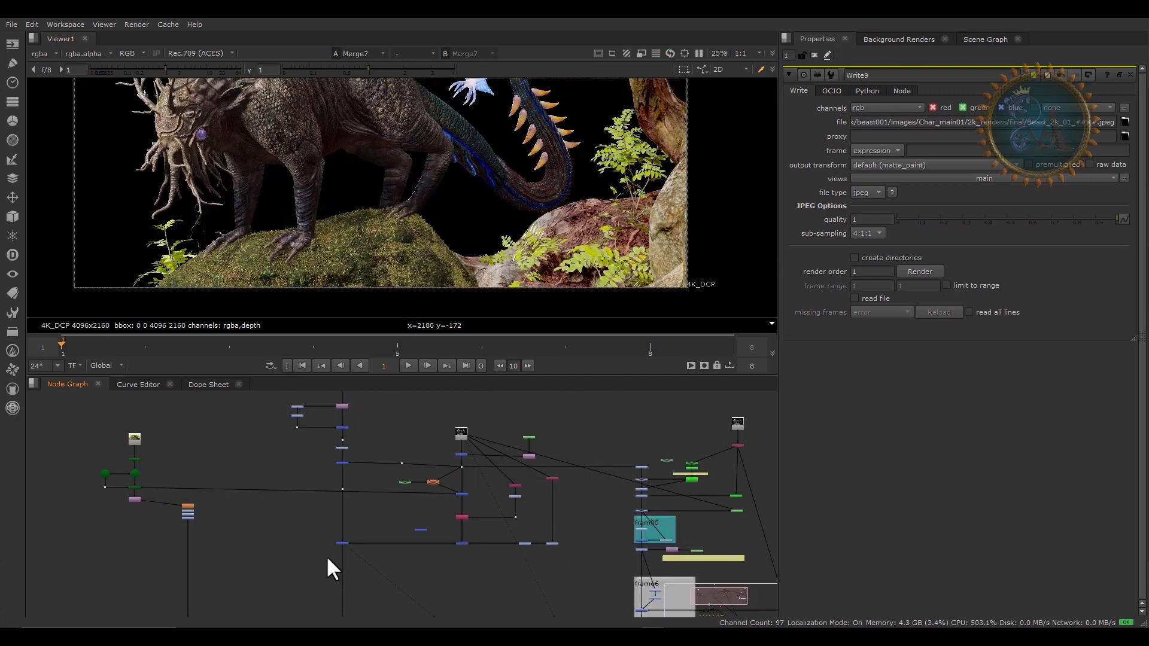
# Swap Merge7's A and B inputs back and forth to compare the layering order, ending with the original order
pyautogui.scroll(5, 331, 556)
pyautogui.click(382, 479)
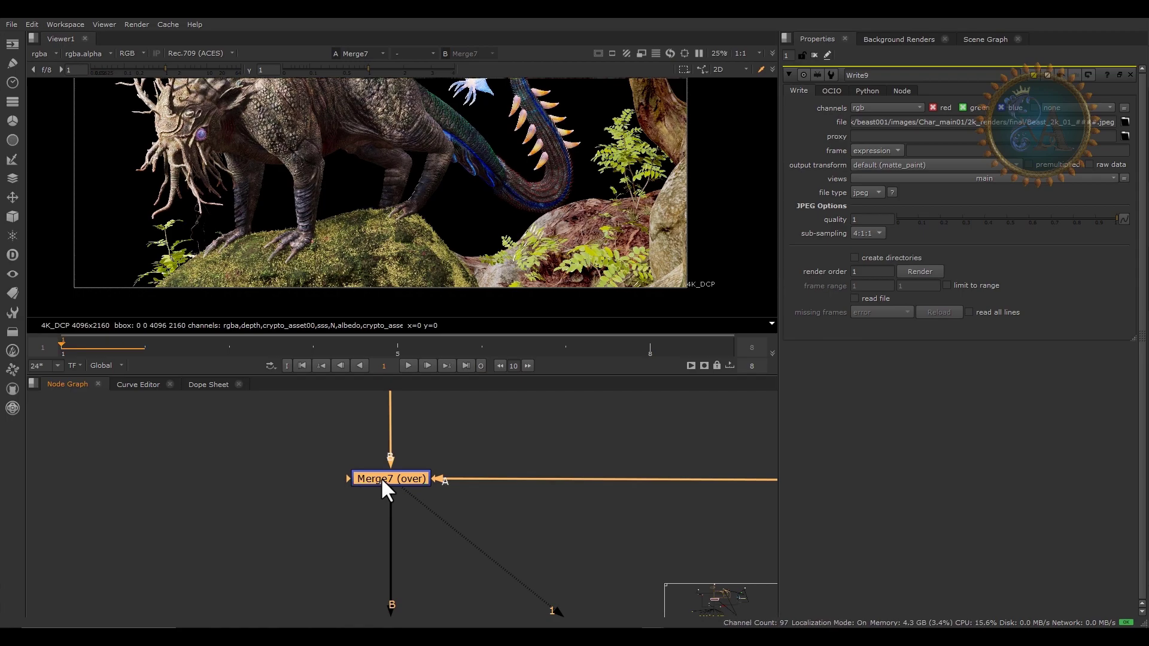
pyautogui.hotkey('shift', 'x')
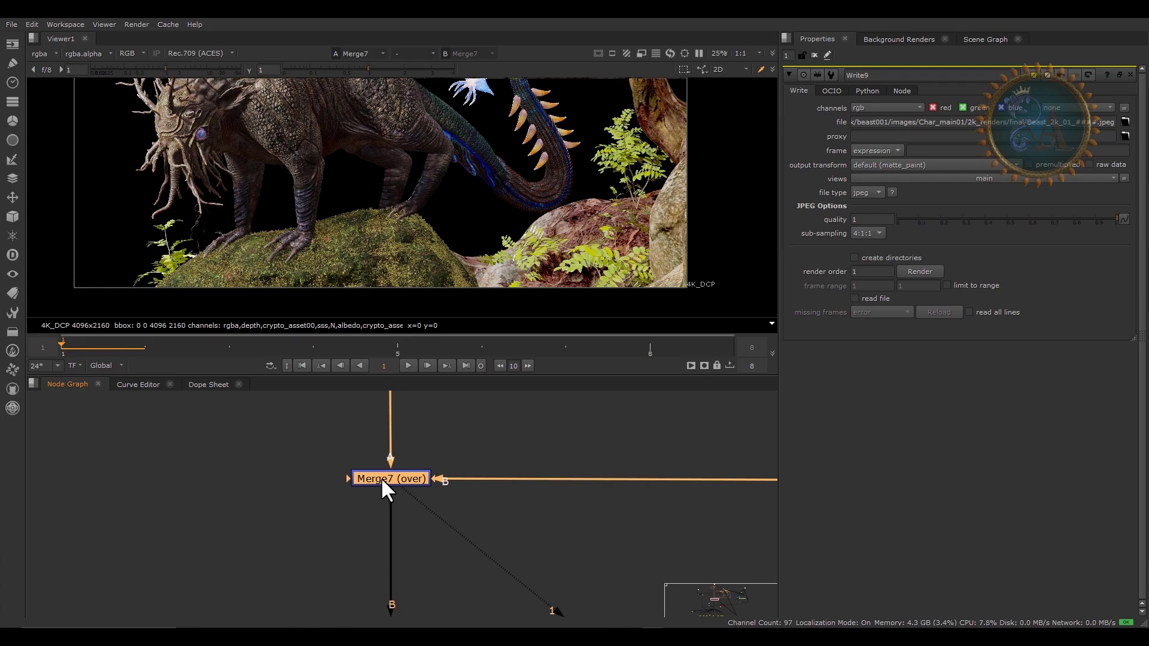
pyautogui.hotkey('shift', 'x')
pyautogui.hotkey('shift', 'x')
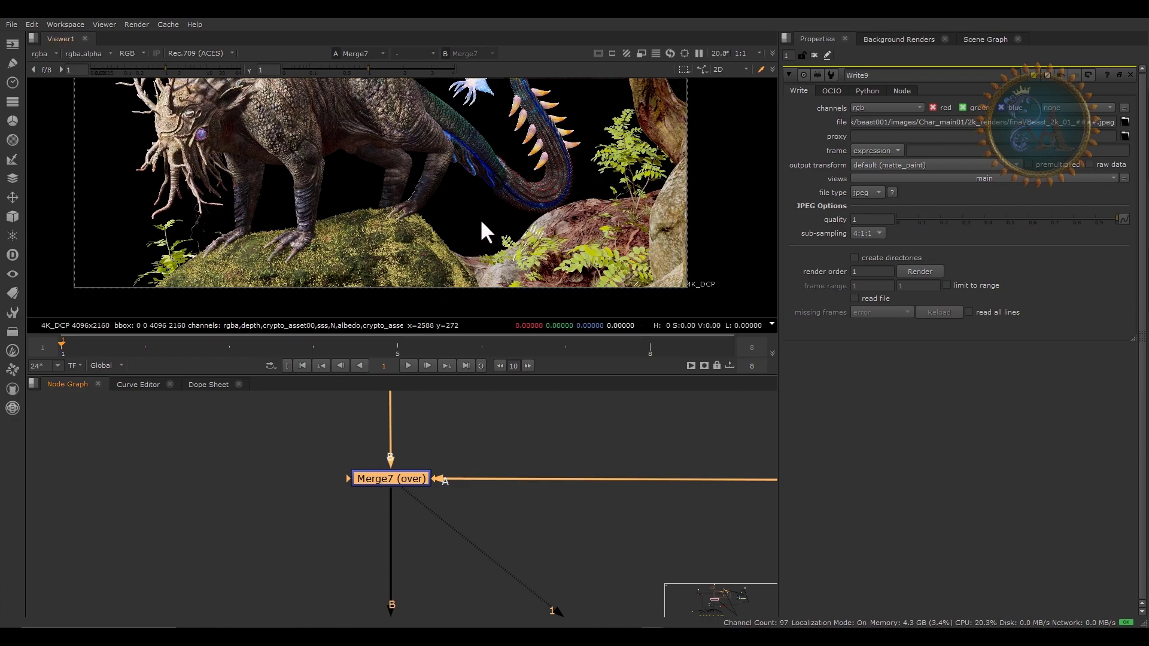
pyautogui.scroll(-3, 480, 217)
pyautogui.scroll(-8, 469, 436)
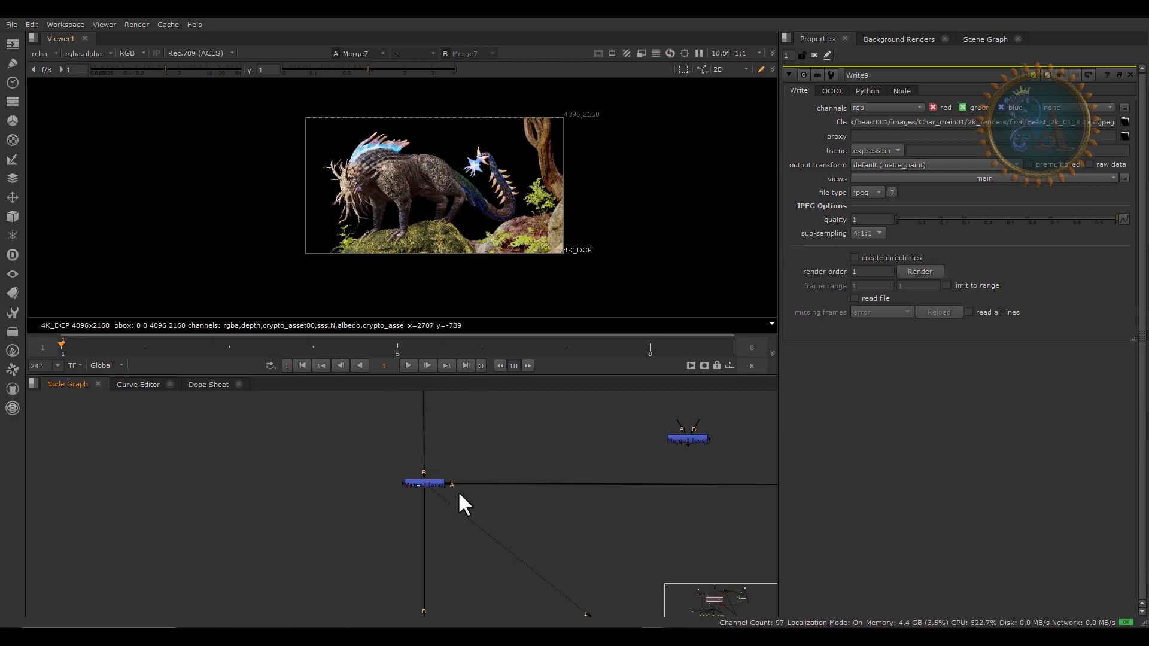
# Reconnect Merge8's side input from Reformat5 to the background branch's dot and display Merge8 in the viewer
pyautogui.scroll(6, 374, 542)
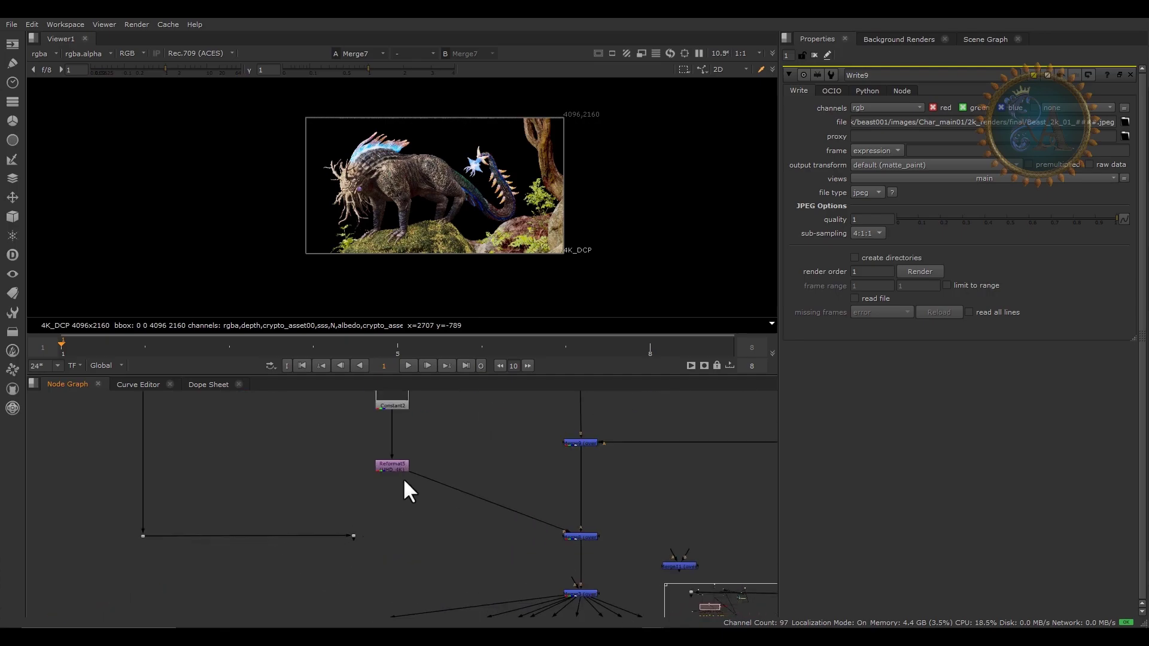
pyautogui.moveTo(416, 508); pyautogui.dragTo(356, 537)
pyautogui.moveTo(521, 495); pyautogui.dragTo(620, 548)
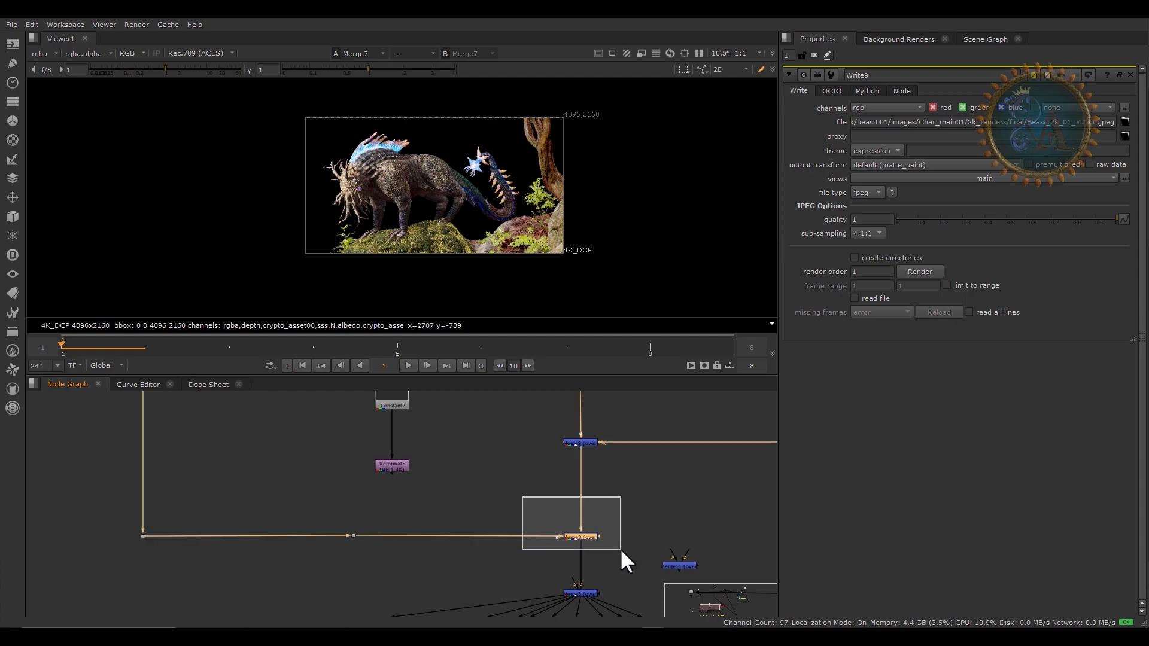
pyautogui.press('1')
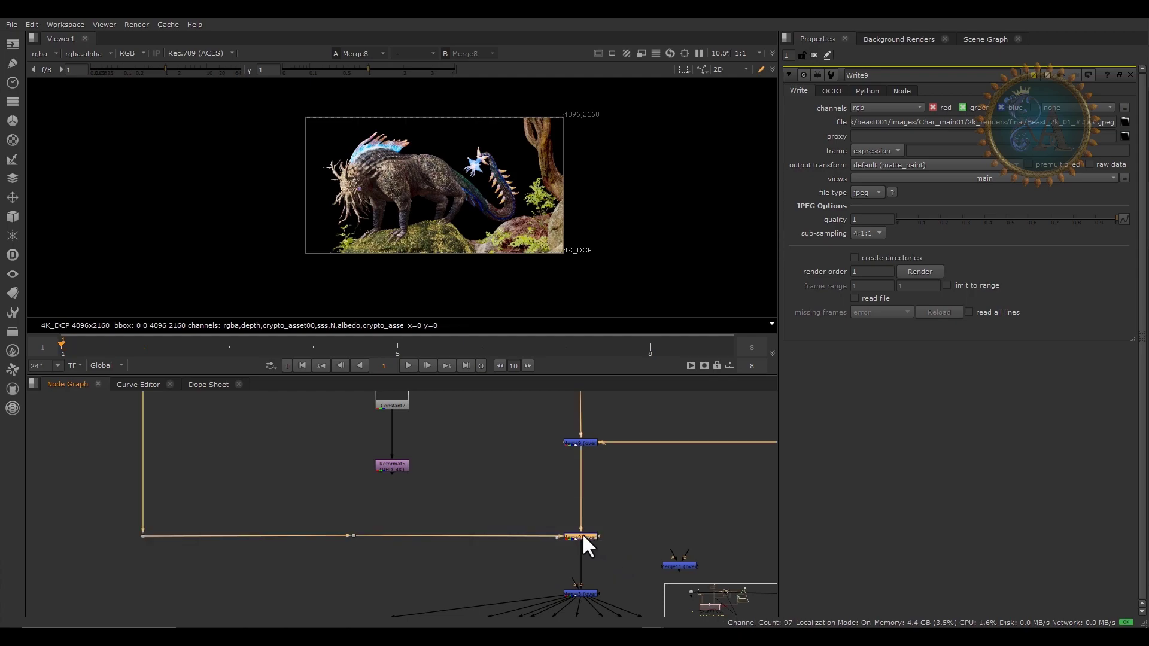
pyautogui.click(270, 449)
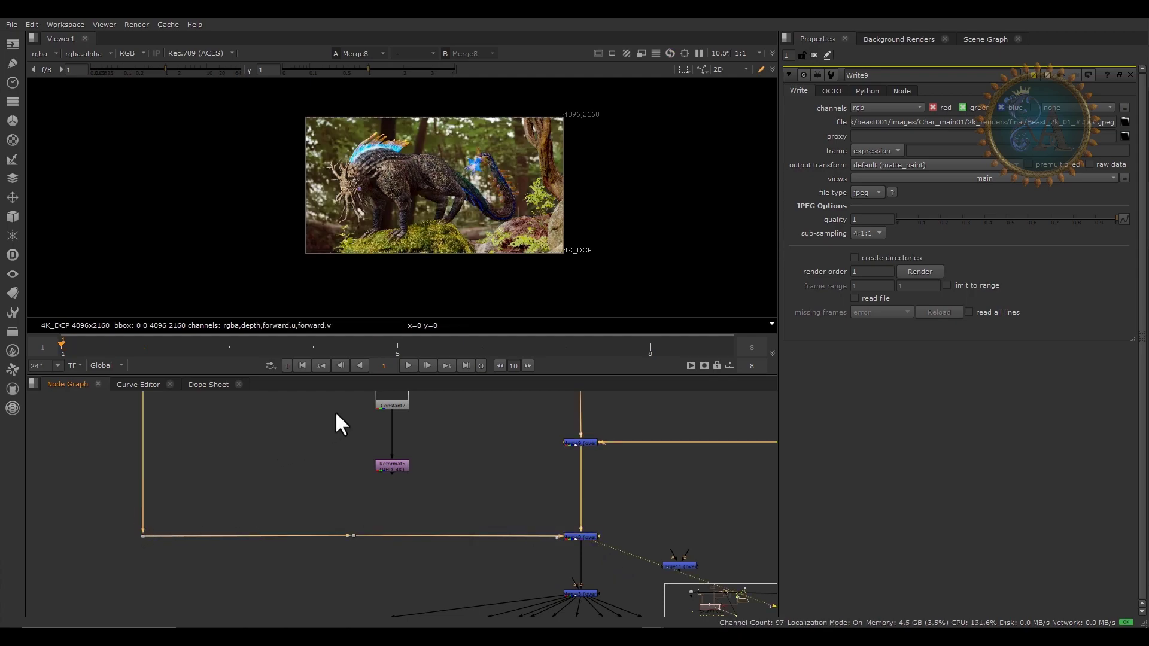
# Examine the Merge8 composite of the creature against the forest background, both as a whole and in close detail
pyautogui.scroll(-5, 426, 178)
pyautogui.scroll(-5, 214, 497)
pyautogui.scroll(2, 426, 160)
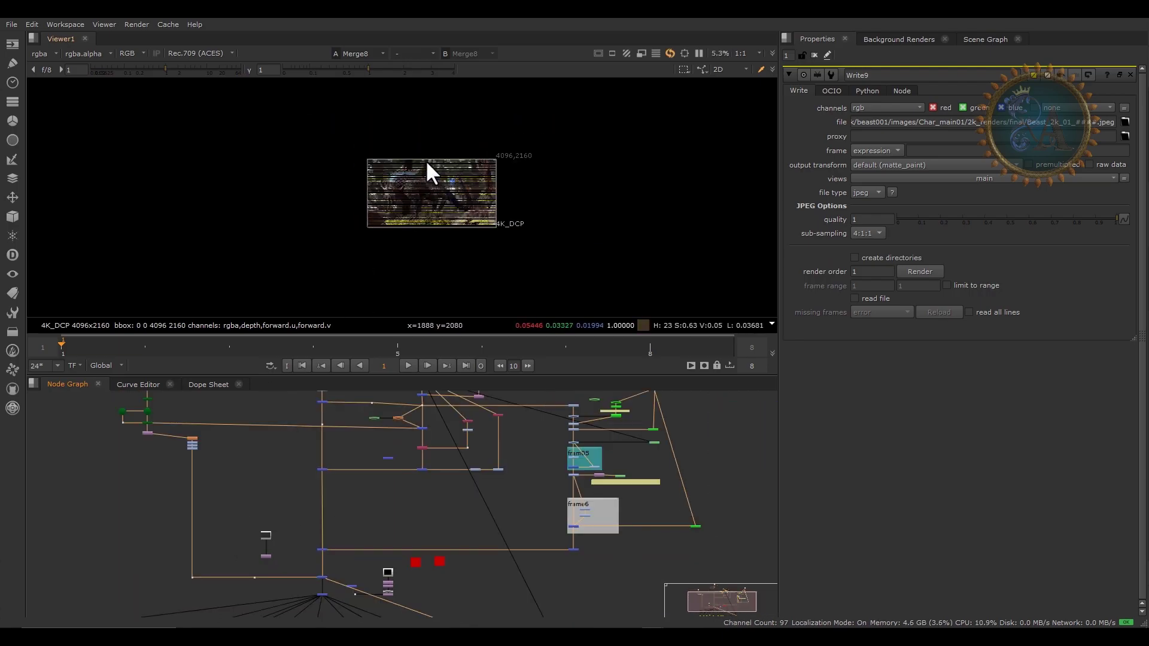
pyautogui.scroll(4, 425, 160)
pyautogui.scroll(3, 289, 572)
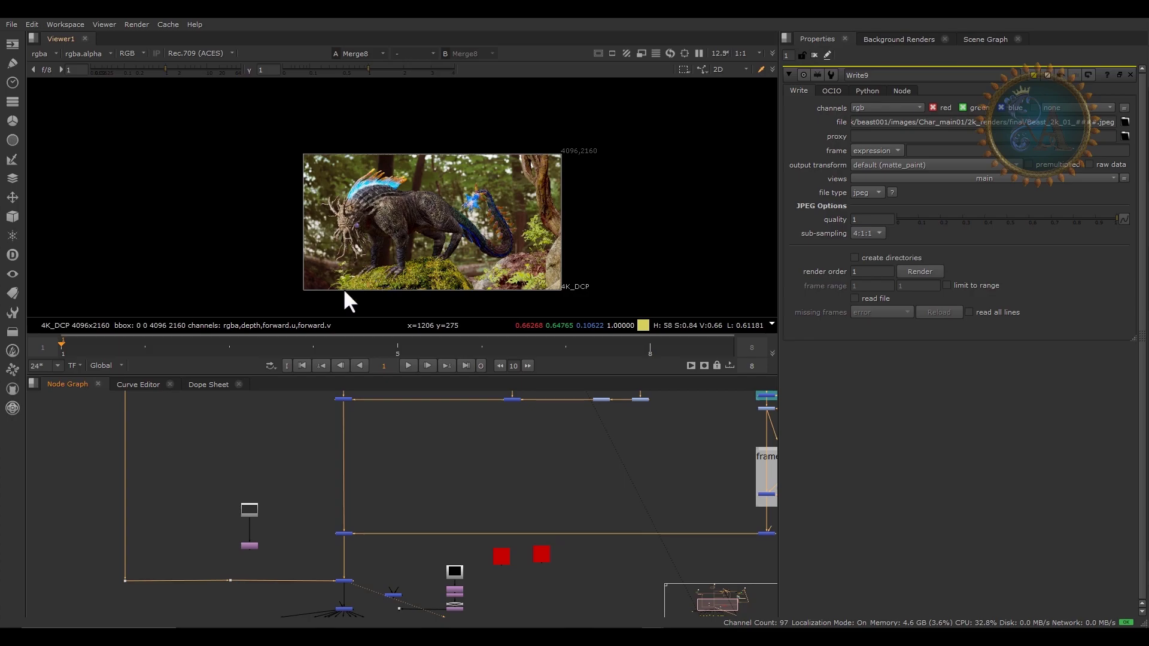
pyautogui.scroll(7, 383, 271)
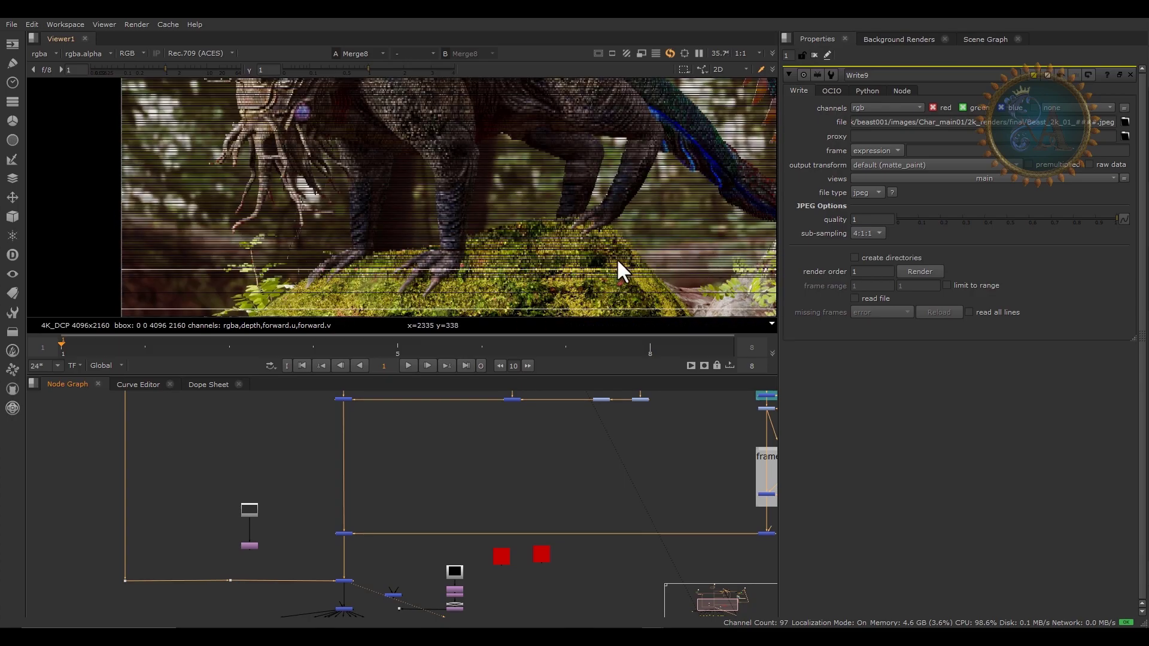
pyautogui.scroll(-6, 609, 258)
pyautogui.scroll(-3, 237, 528)
pyautogui.scroll(6, 264, 519)
# Add a Grade node below Grade1 at the end of the background's colour correction stack
pyautogui.moveTo(262, 519); pyautogui.dragTo(291, 528, button='middle')
pyautogui.scroll(3, 96, 417)
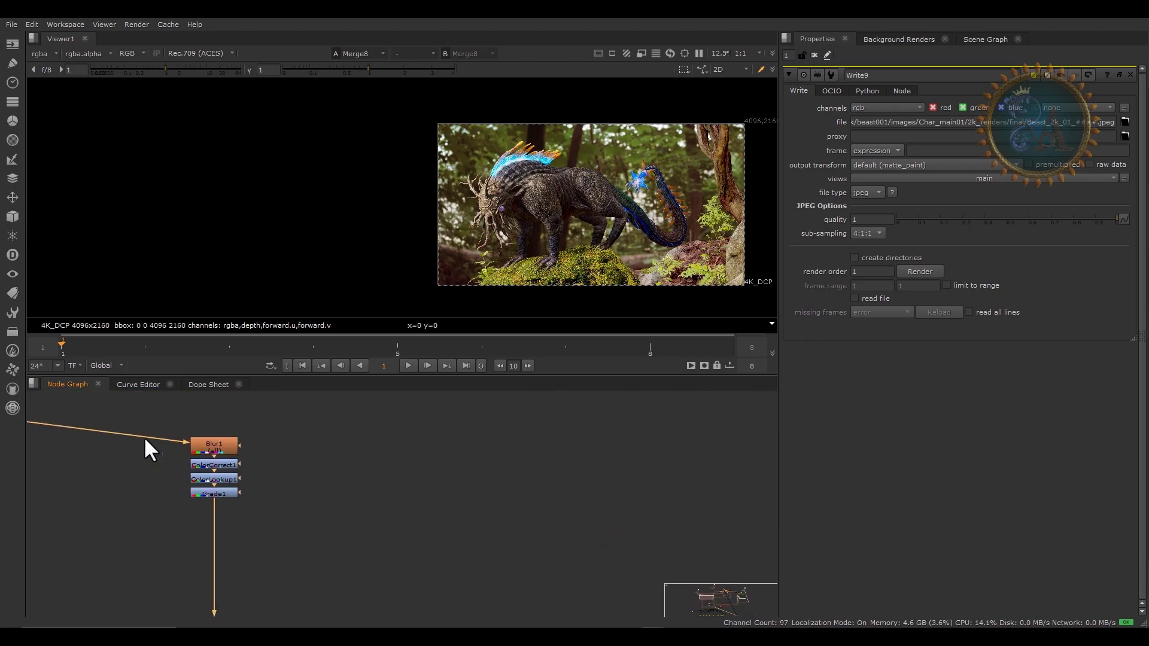
pyautogui.scroll(1, 182, 497)
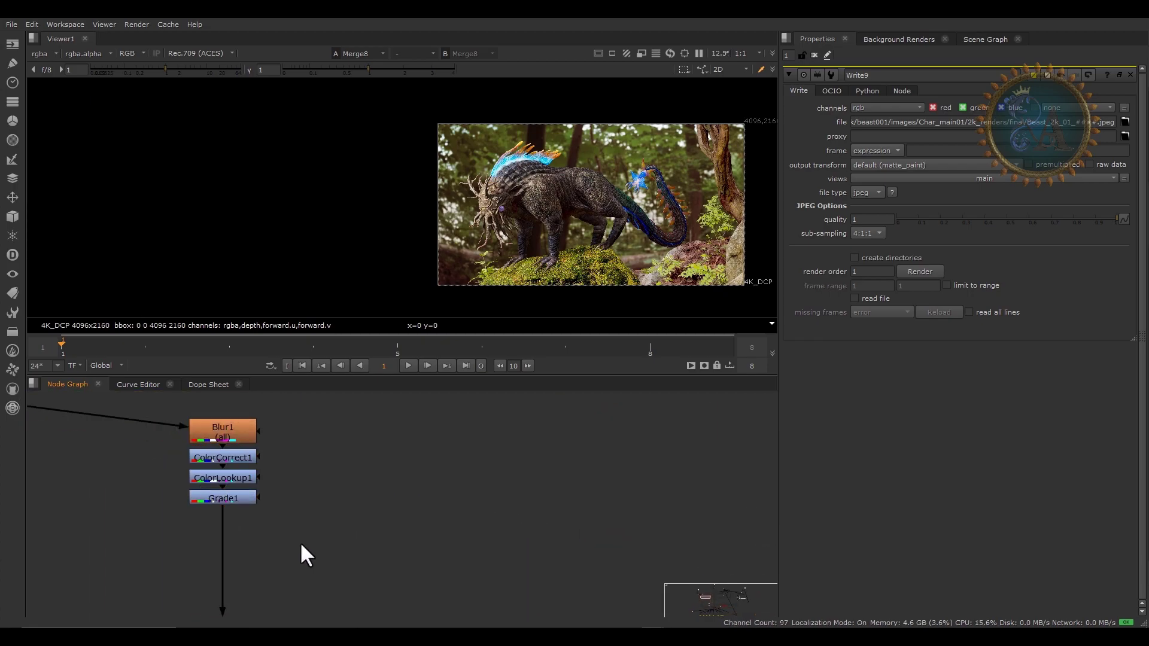
pyautogui.press('Tab')
pyautogui.write('grad')
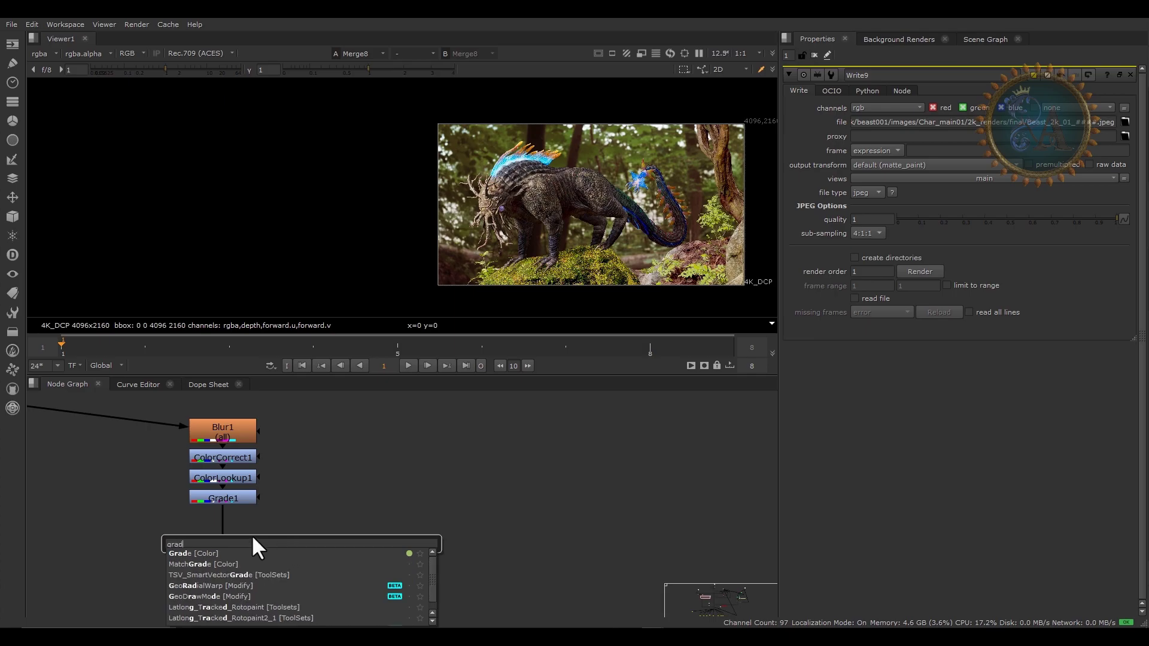
pyautogui.click(183, 554)
pyautogui.moveTo(275, 548); pyautogui.dragTo(232, 557)
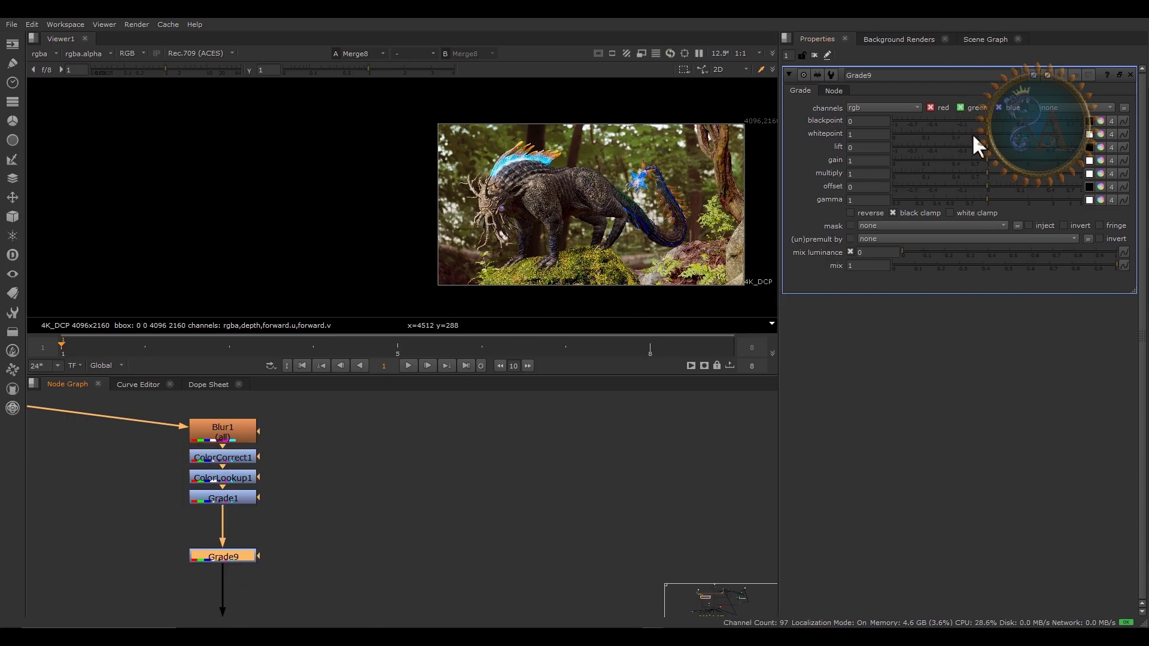
# Try a whitepoint of 0.7 and a multiply of 1.26 on Grade9, resetting each to 1
pyautogui.moveTo(984, 135)
pyautogui.mouseDown()
pyautogui.moveTo(1030, 135)
pyautogui.moveTo(950, 138)
pyautogui.moveTo(972, 138)
pyautogui.mouseUp()
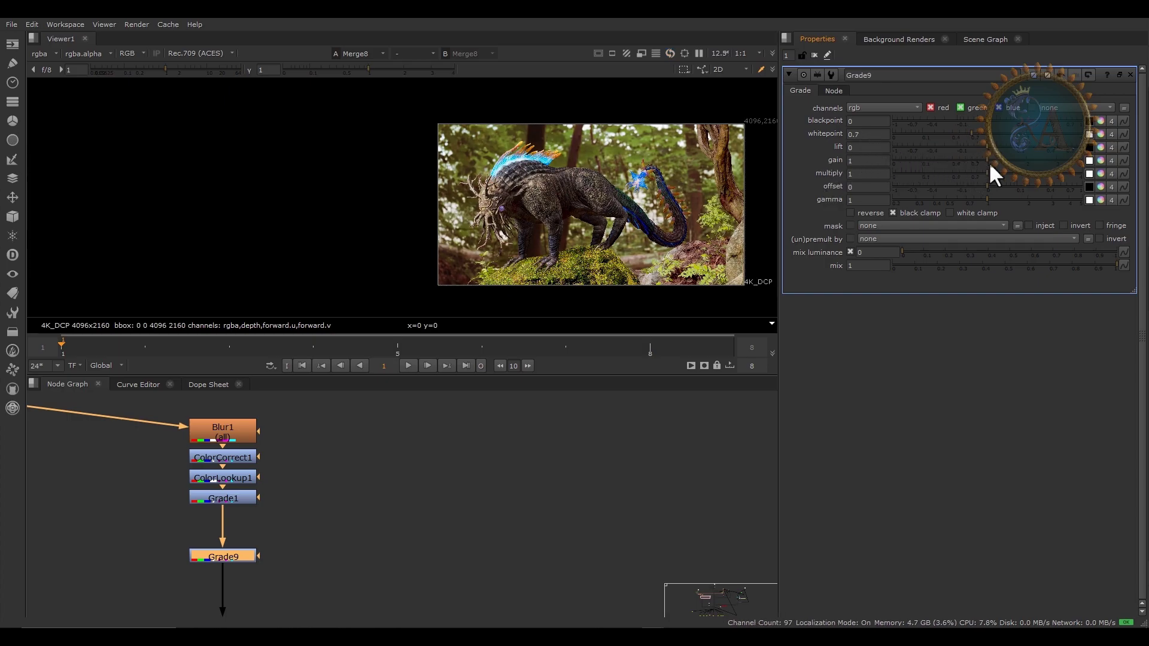
pyautogui.click(988, 137)
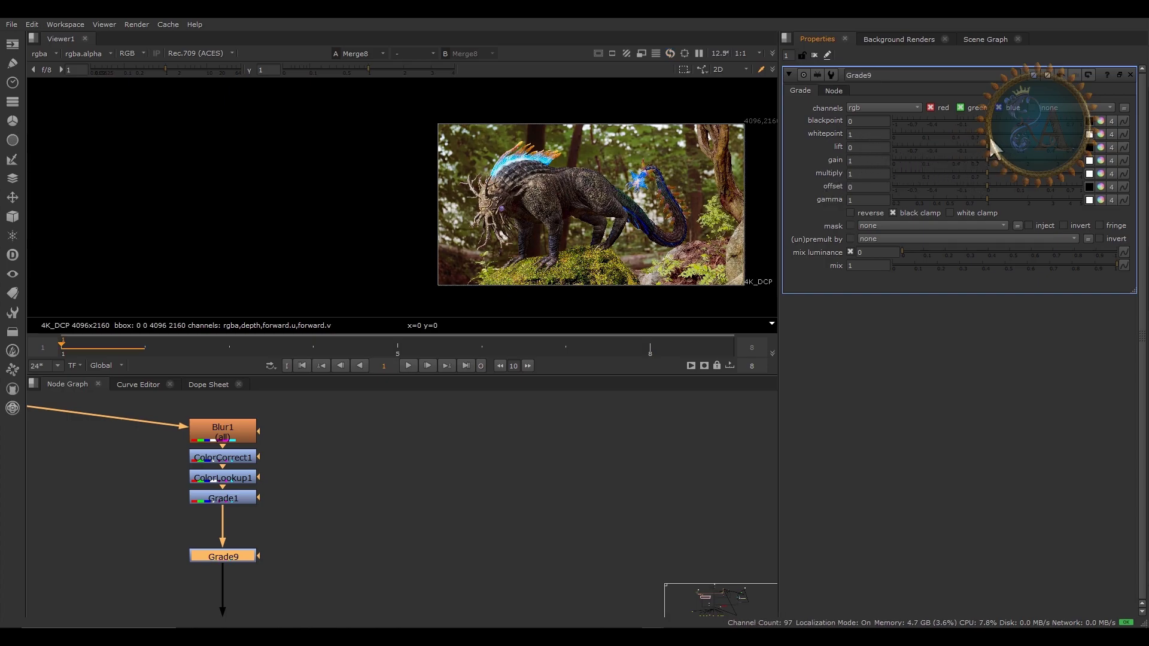
pyautogui.click(984, 175)
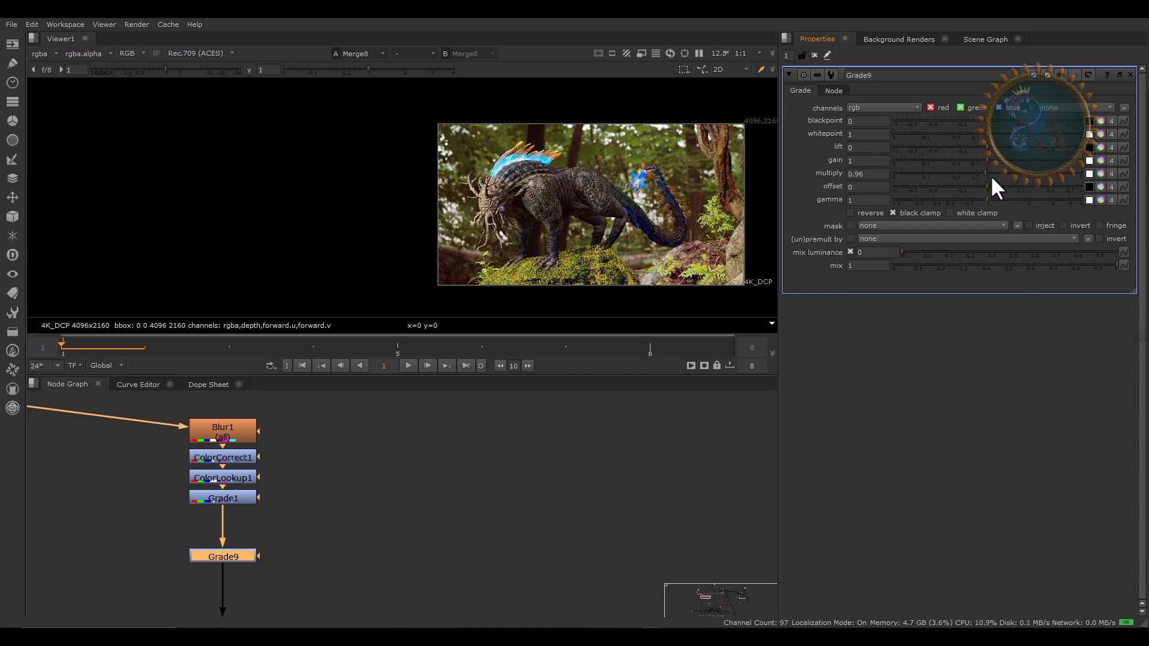
pyautogui.click(1006, 173)
pyautogui.click(1003, 174)
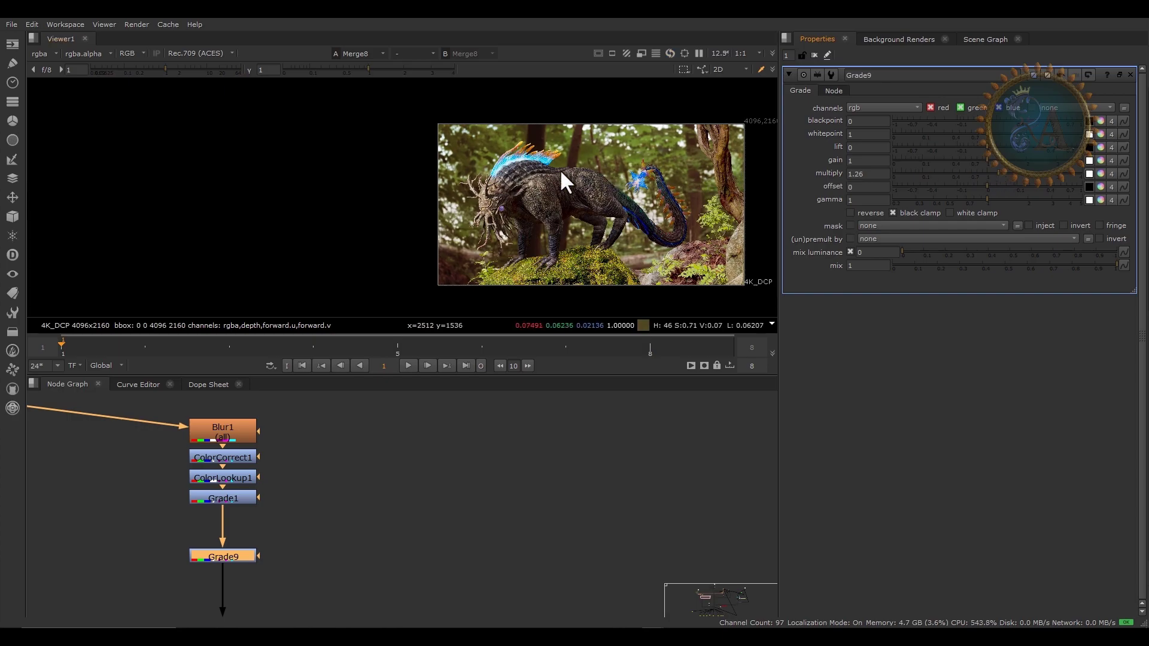
pyautogui.scroll(3, 510, 171)
pyautogui.scroll(5, 526, 113)
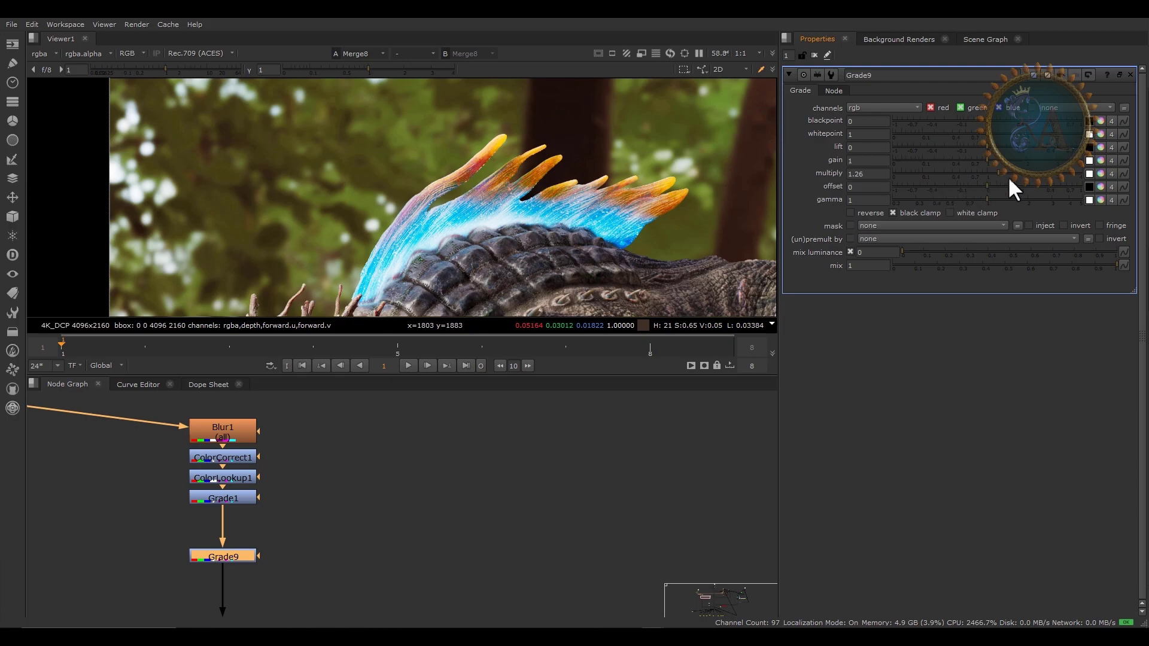
pyautogui.keyDown('ctrl'); pyautogui.click(968, 174); pyautogui.keyUp('ctrl')
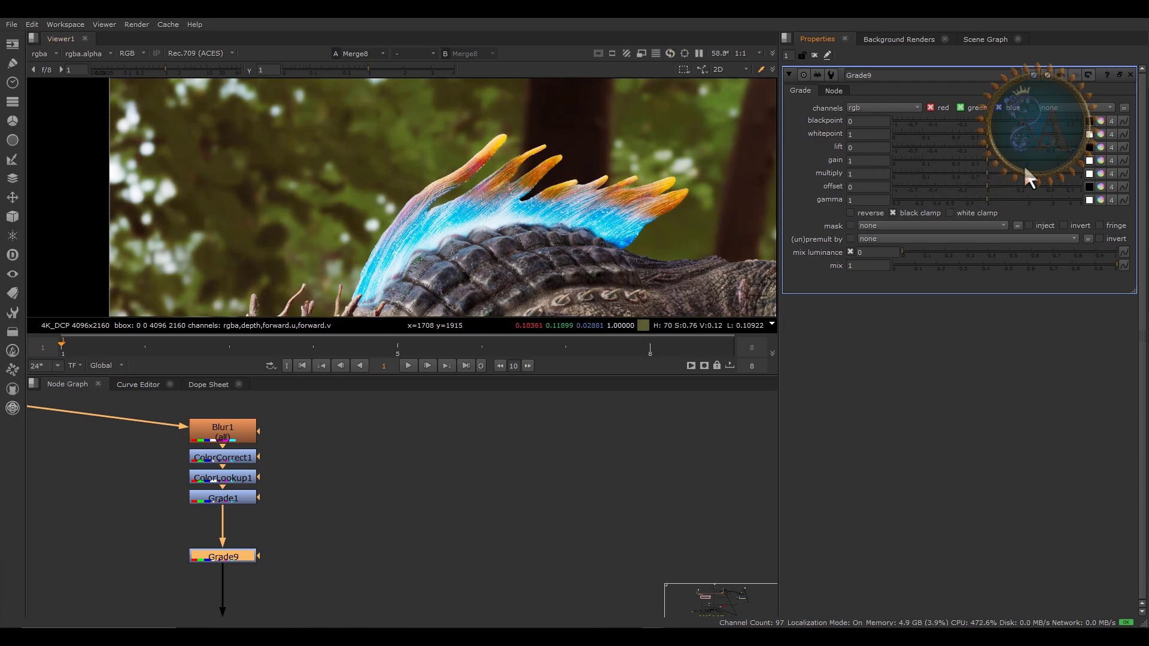
# Try a whitepoint of 0.51 on Grade9 to brighten the background, resetting it to 1
pyautogui.moveTo(988, 134); pyautogui.dragTo(992, 135)
pyautogui.moveTo(1028, 137); pyautogui.dragTo(960, 150)
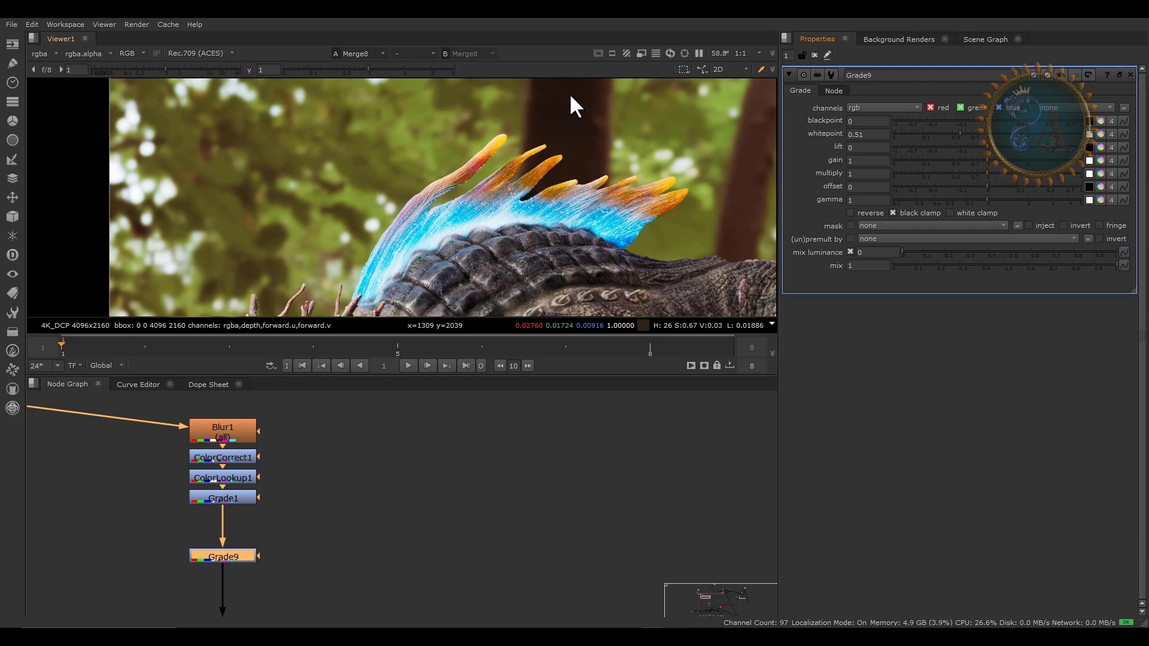
pyautogui.click(975, 136)
# Set Grade9's multiply to 1.46 and check the brightened background in the full composite
pyautogui.click(983, 173)
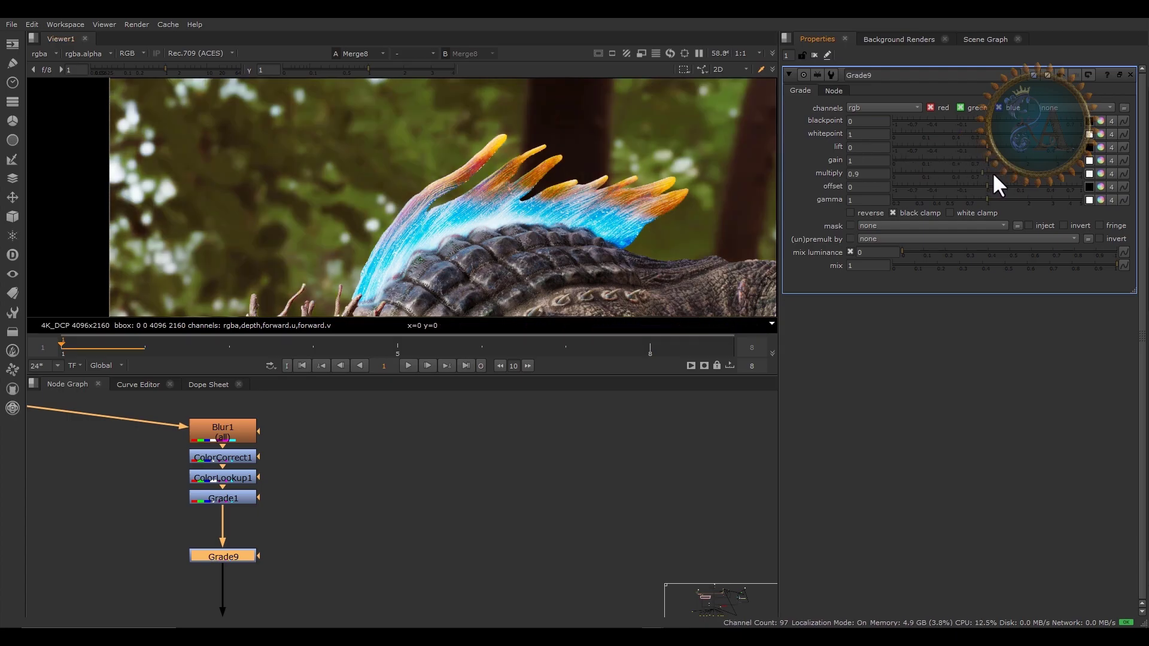
pyautogui.click(1006, 175)
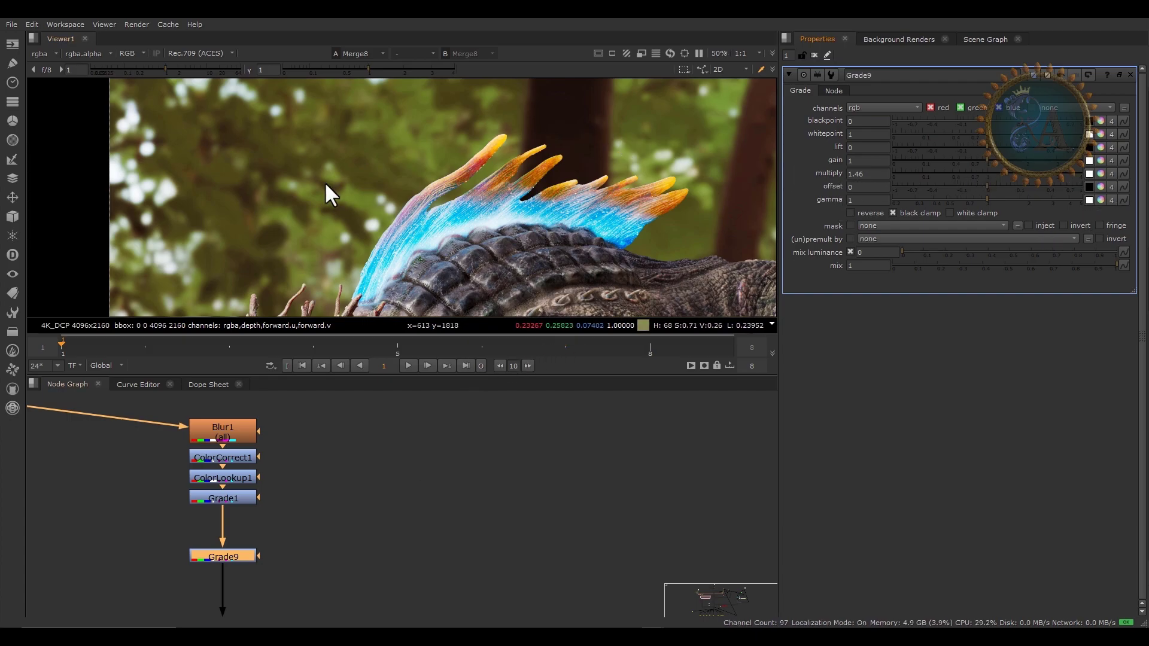
pyautogui.scroll(-8, 487, 191)
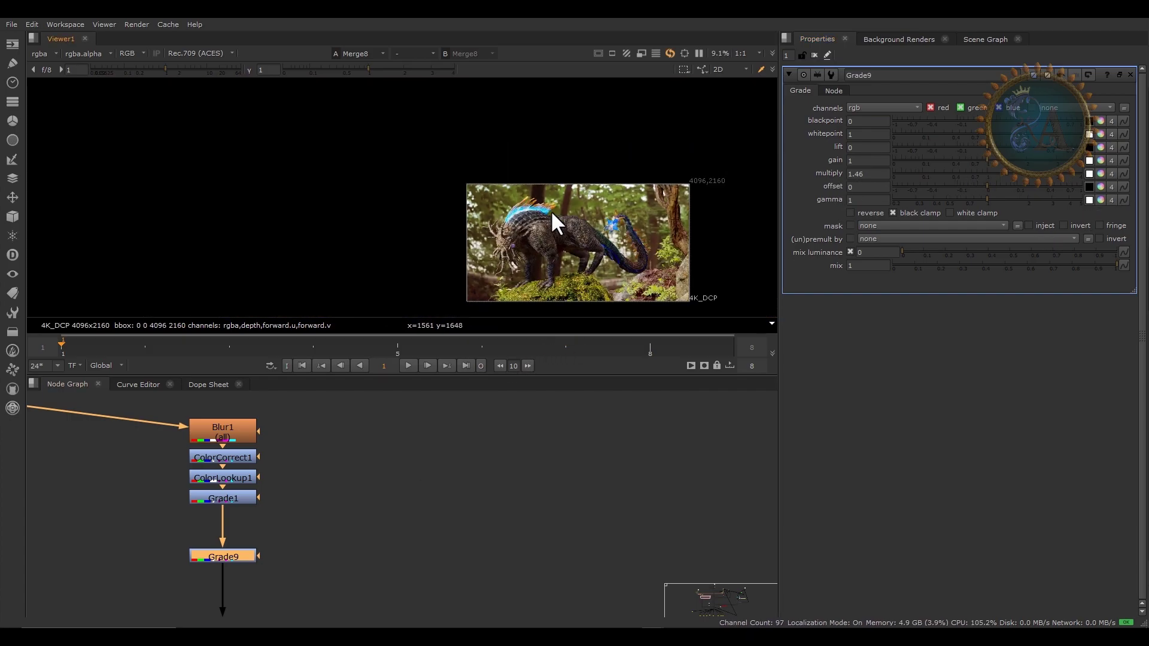
pyautogui.scroll(3, 515, 231)
# Toggle Grade9 off and on repeatedly to compare the background with and without the grade, ending with it disabled
pyautogui.click(398, 533)
pyautogui.moveTo(97, 573); pyautogui.dragTo(318, 520)
pyautogui.press('d')
pyautogui.press('d')
pyautogui.press('d')
pyautogui.press('d')
pyautogui.press('d')
pyautogui.press('d')
pyautogui.press('d')
pyautogui.press('d')
pyautogui.press('d')
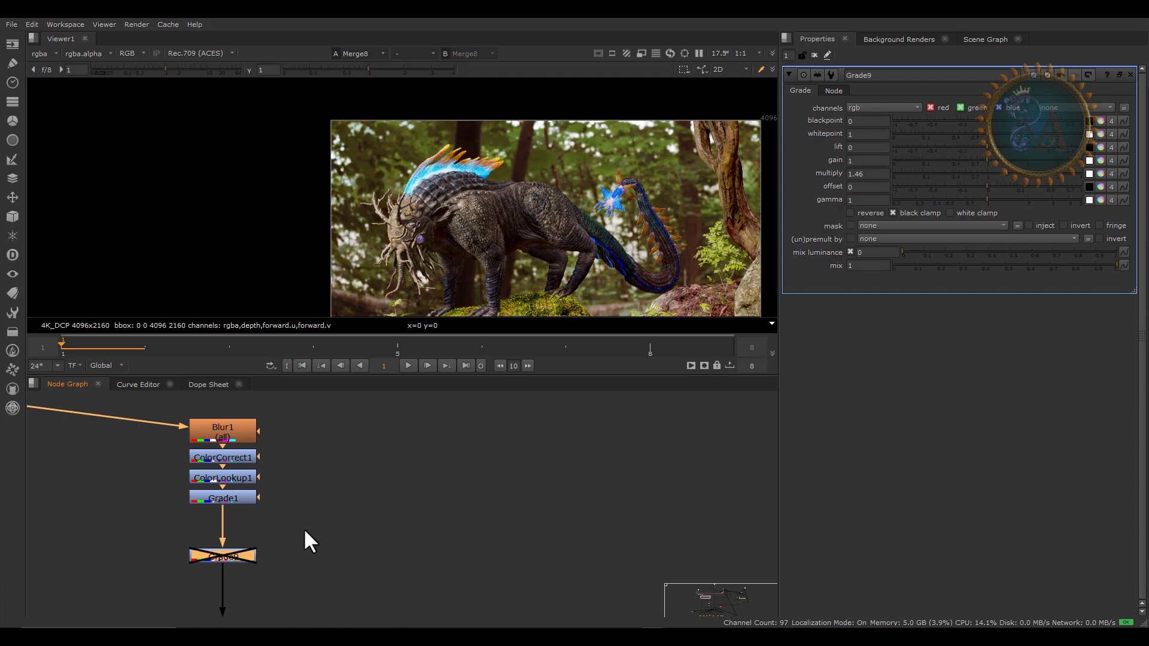
pyautogui.press('d')
pyautogui.press('d')
pyautogui.press('d')
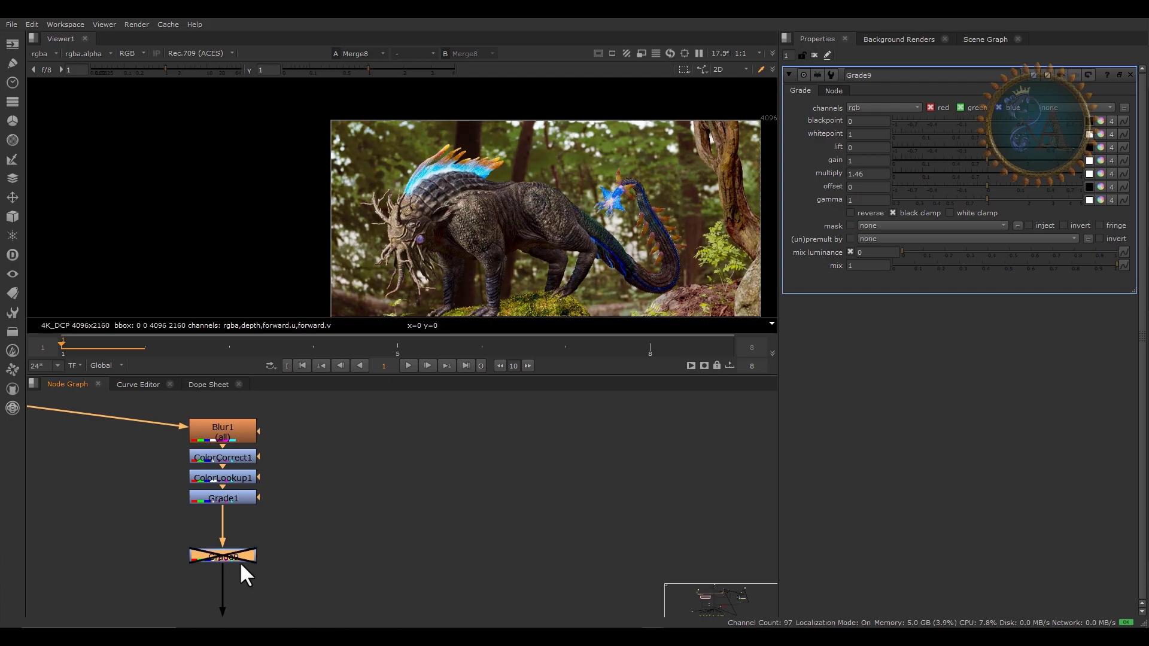
# Re-enable Grade9 and add a RotoPaint node beside it, deleting the extra Roto1 node
pyautogui.click(263, 555)
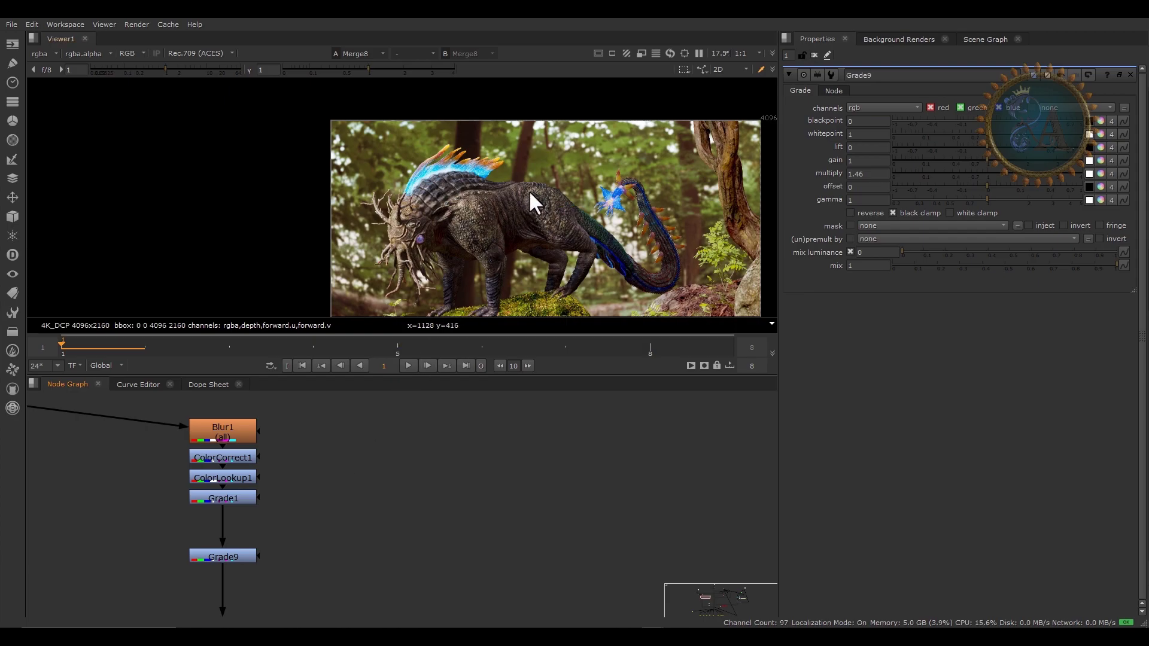
pyautogui.scroll(-1, 545, 184)
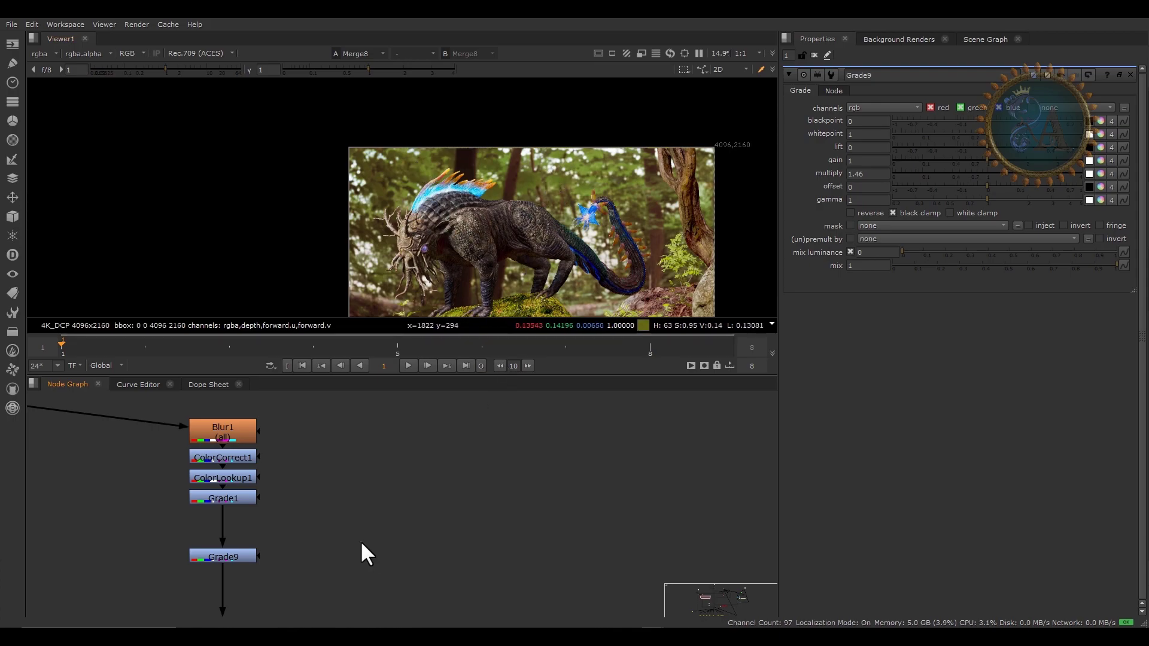
pyautogui.press('p')
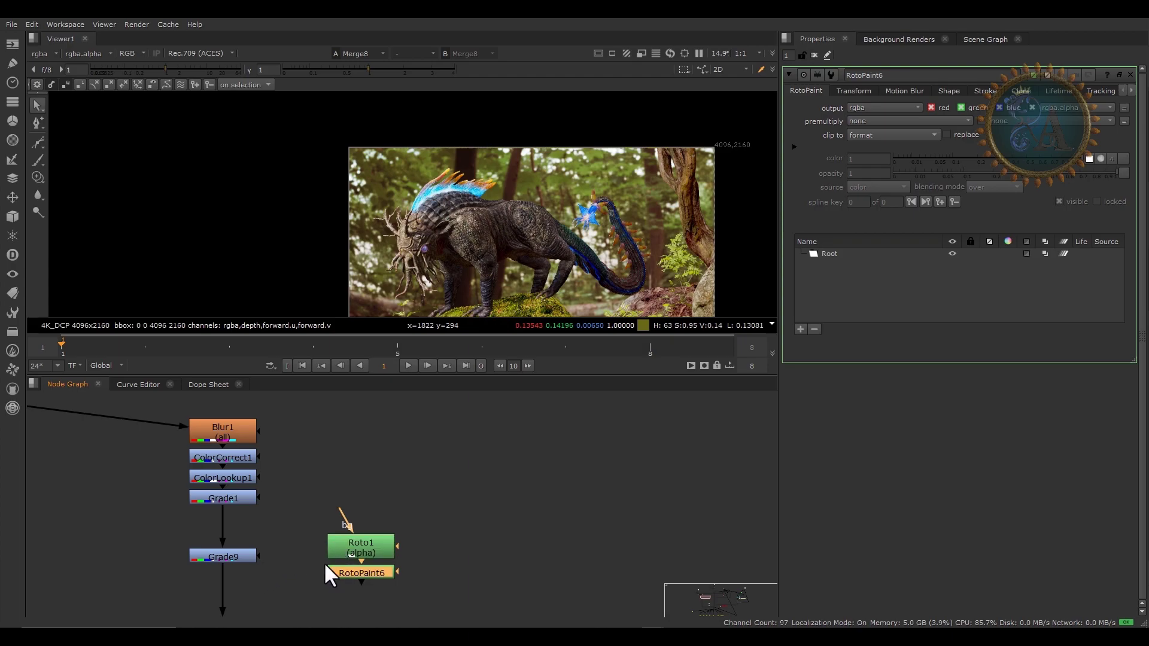
pyautogui.click(352, 547)
pyautogui.press('Delete')
pyautogui.moveTo(288, 505); pyautogui.dragTo(393, 551)
pyautogui.press('Delete')
pyautogui.press('p')
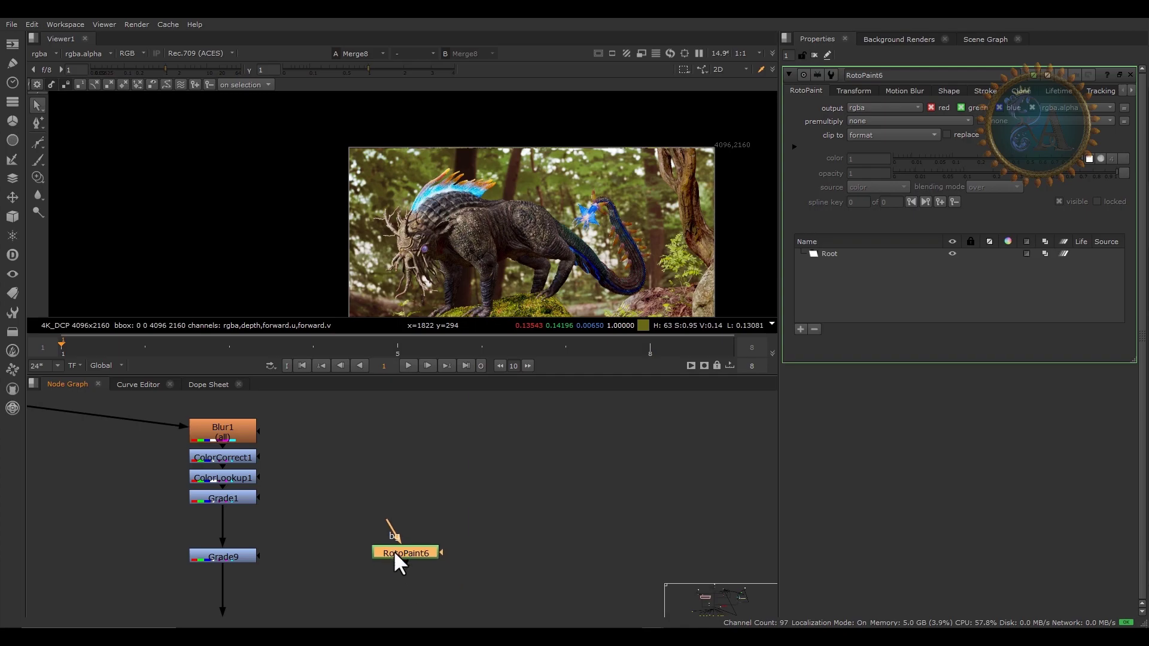
# Draw a closed Bezier shape in RotoPaint6 around the upper part of the forest background, extending beyond the frame's top and sides
pyautogui.click(38, 142)
pyautogui.click(282, 143)
pyautogui.click(357, 96)
pyautogui.click(495, 110)
pyautogui.click(649, 117)
pyautogui.click(714, 131)
pyautogui.click(724, 134)
pyautogui.click(747, 176)
pyautogui.click(697, 224)
pyautogui.click(627, 177)
pyautogui.click(498, 186)
pyautogui.click(351, 225)
pyautogui.moveTo(309, 207); pyautogui.dragTo(293, 189)
pyautogui.click(282, 143)
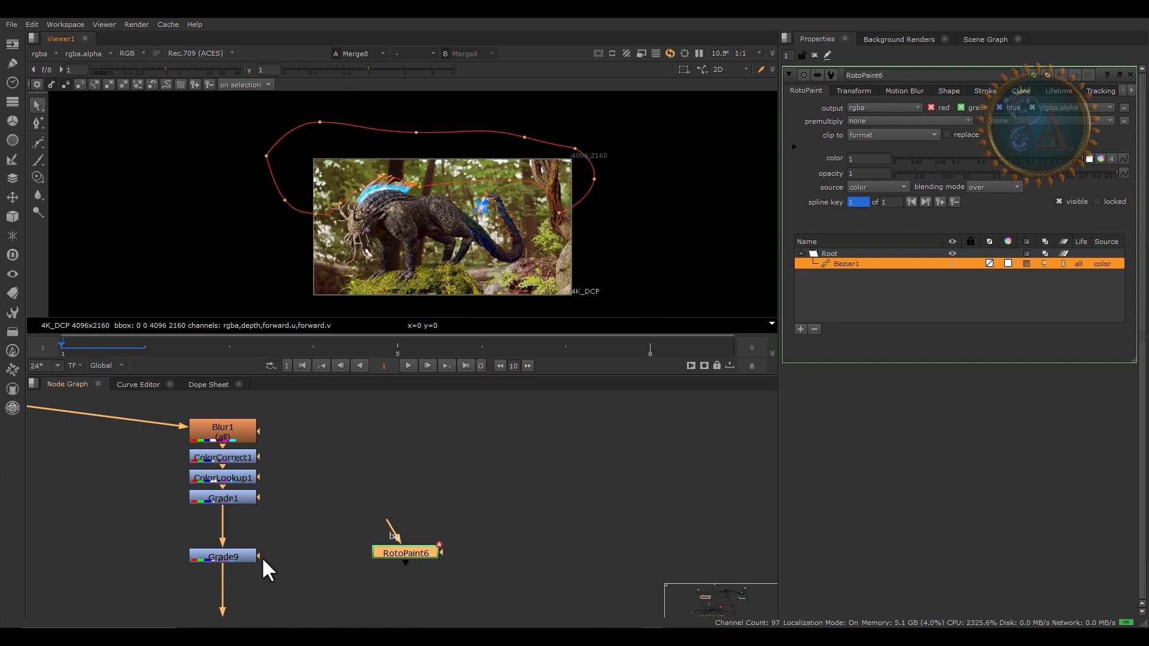
# Connect Grade9's mask input to RotoPaint6 and move RotoPaint6 slightly farther from the grade
pyautogui.moveTo(259, 552); pyautogui.dragTo(411, 552)
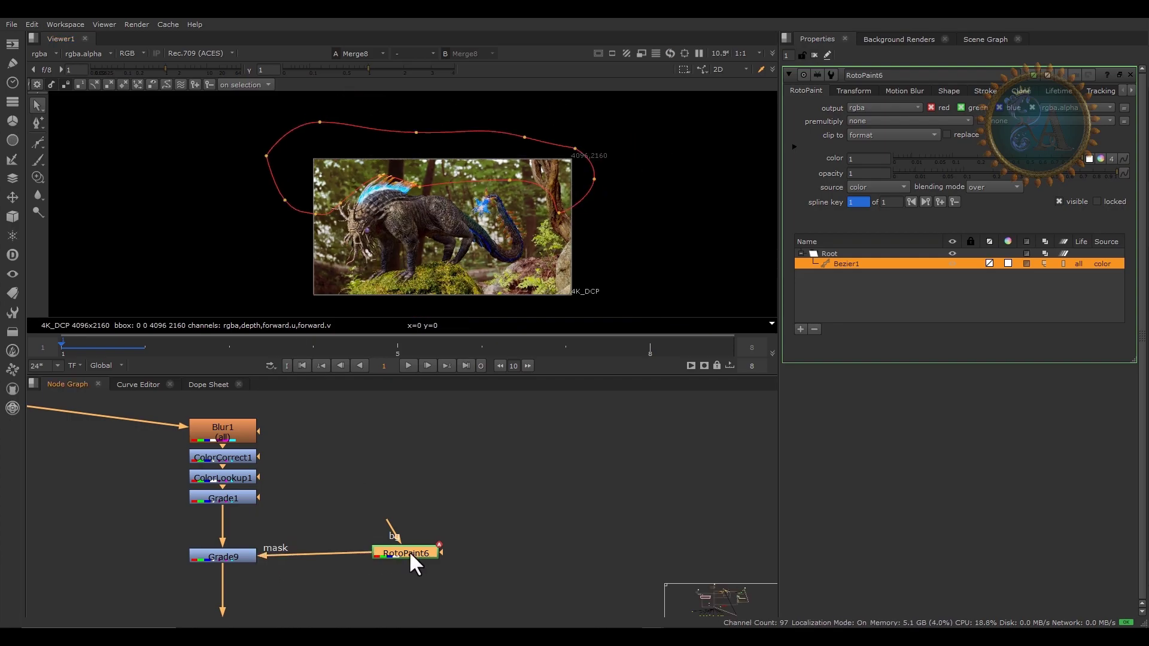
pyautogui.click(451, 553)
pyautogui.moveTo(421, 556); pyautogui.dragTo(451, 557)
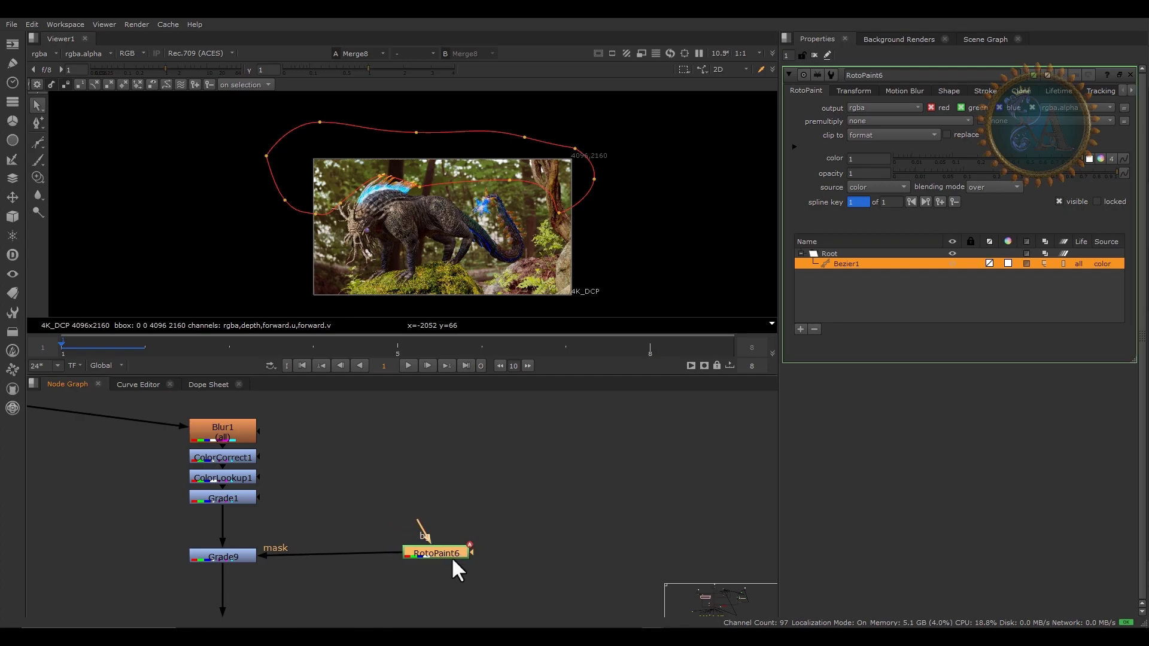
# Hide the shape overlay and toggle RotoPaint6 off and on repeatedly to compare the masked and unmasked grade
pyautogui.click(99, 127)
pyautogui.press('o')
pyautogui.scroll(3, 415, 163)
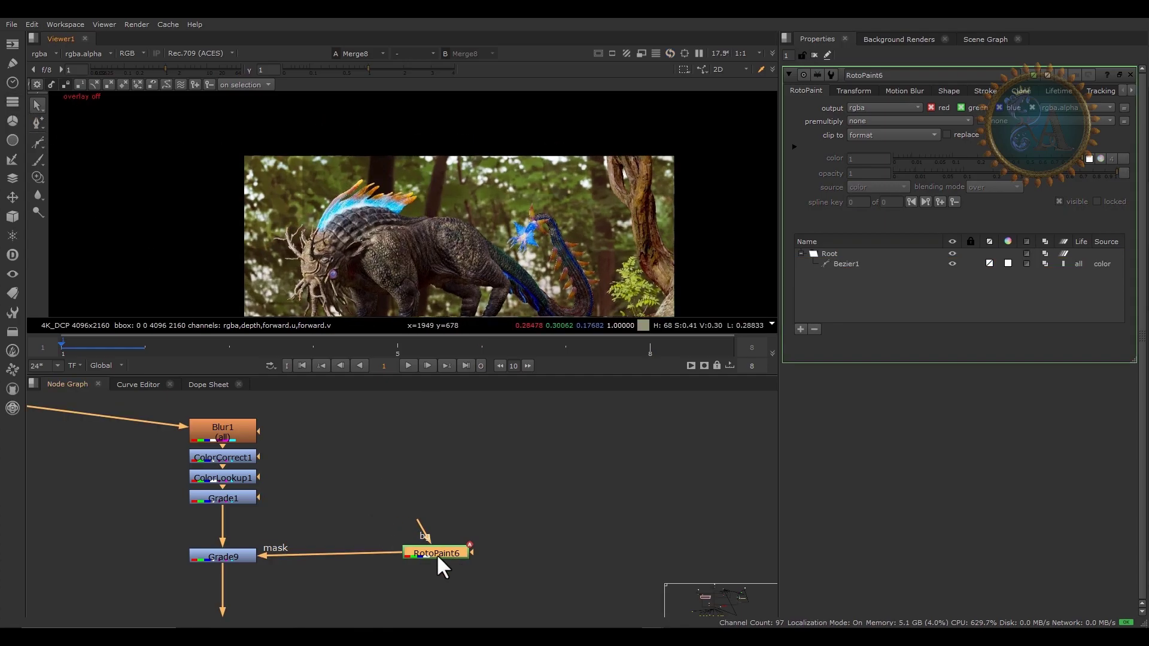
pyautogui.press('d')
pyautogui.press('d')
pyautogui.press('d')
pyautogui.press('d')
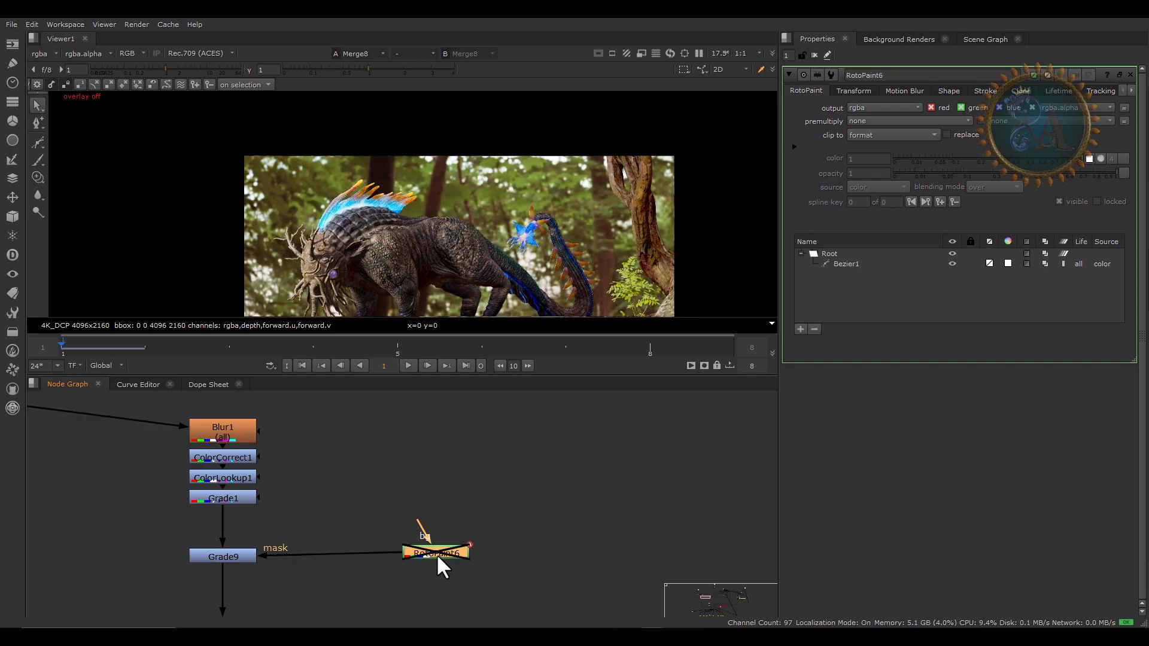
pyautogui.press('d')
pyautogui.press('d')
pyautogui.press('d')
pyautogui.press('d')
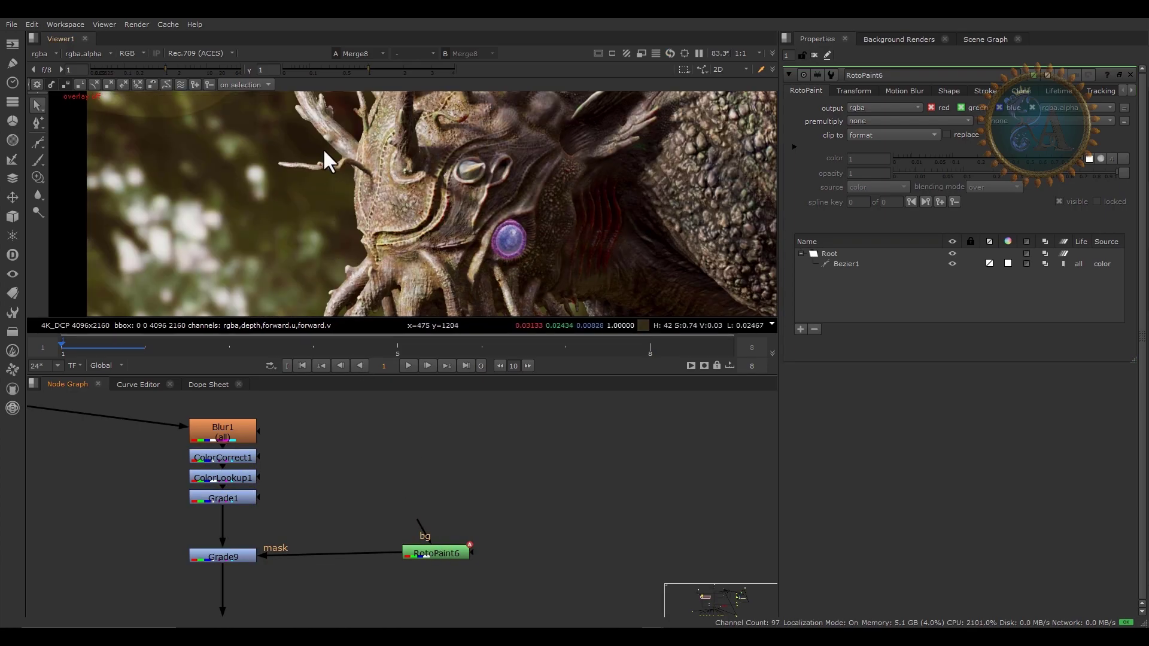
# Inspect the background around the creature's antlers up close and disable RotoPaint6 to view the grade unmasked
pyautogui.scroll(-4, 322, 150)
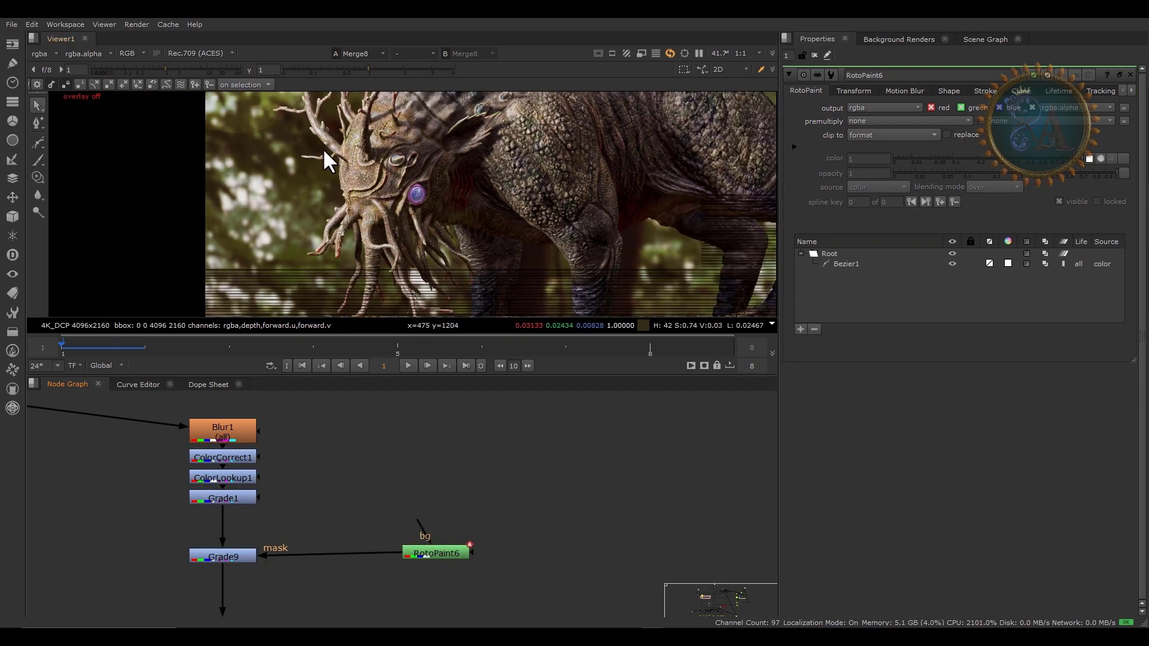
pyautogui.moveTo(322, 149); pyautogui.dragTo(327, 219, button='middle')
pyautogui.scroll(1, 273, 188)
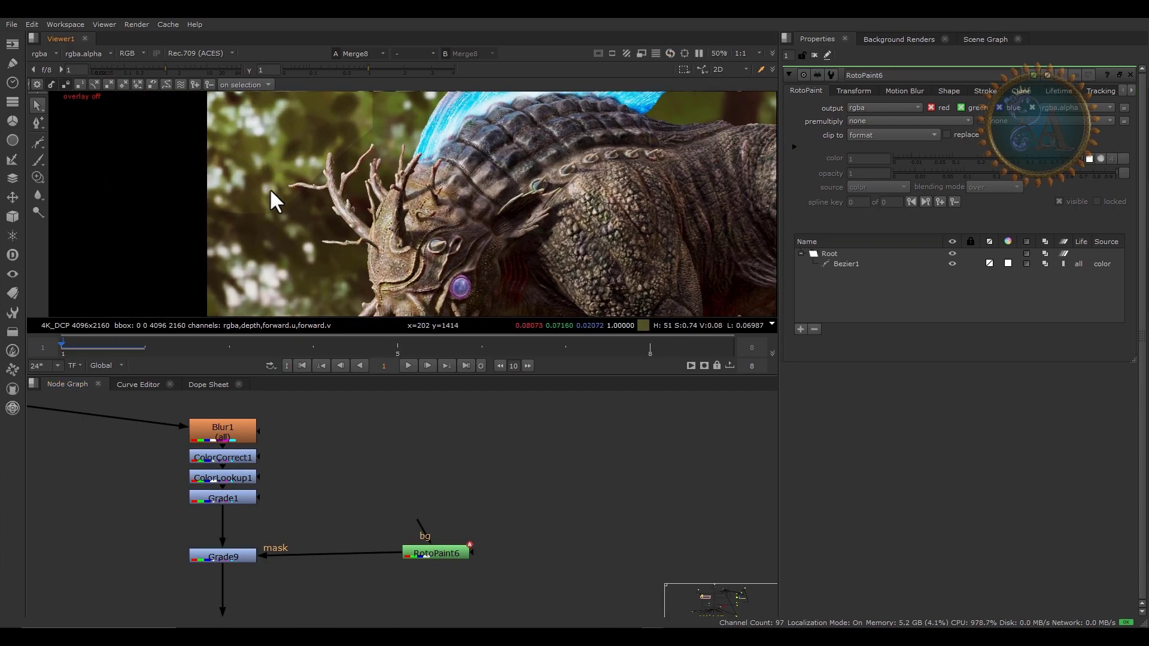
pyautogui.click(451, 553)
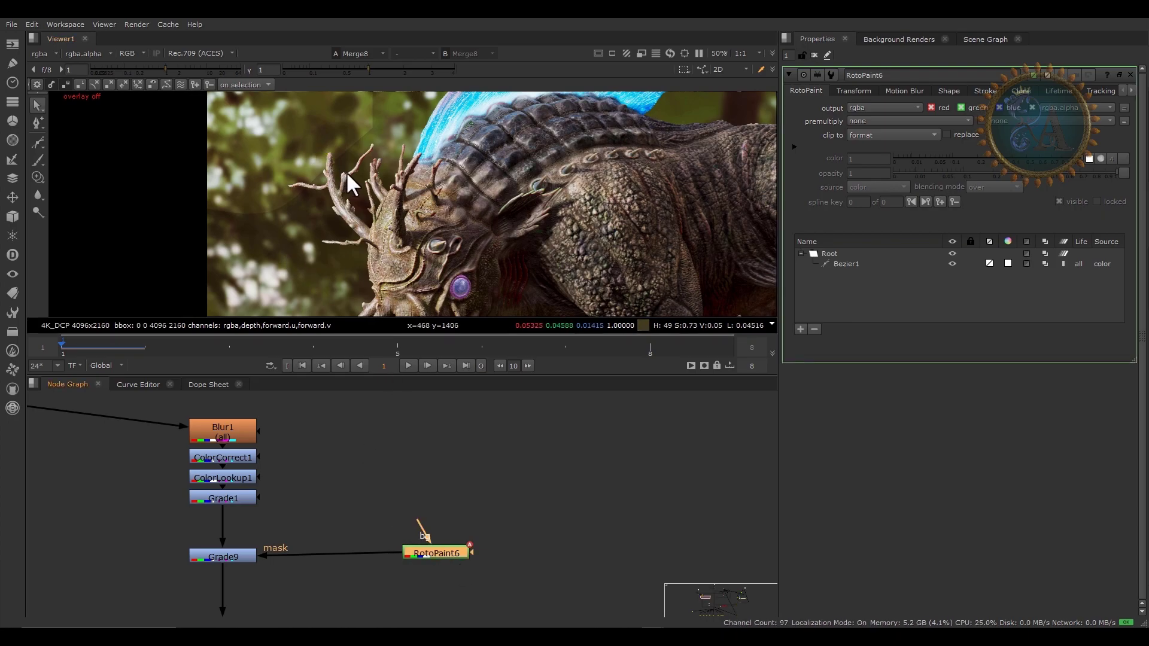
pyautogui.press('d')
pyautogui.scroll(-10, 347, 171)
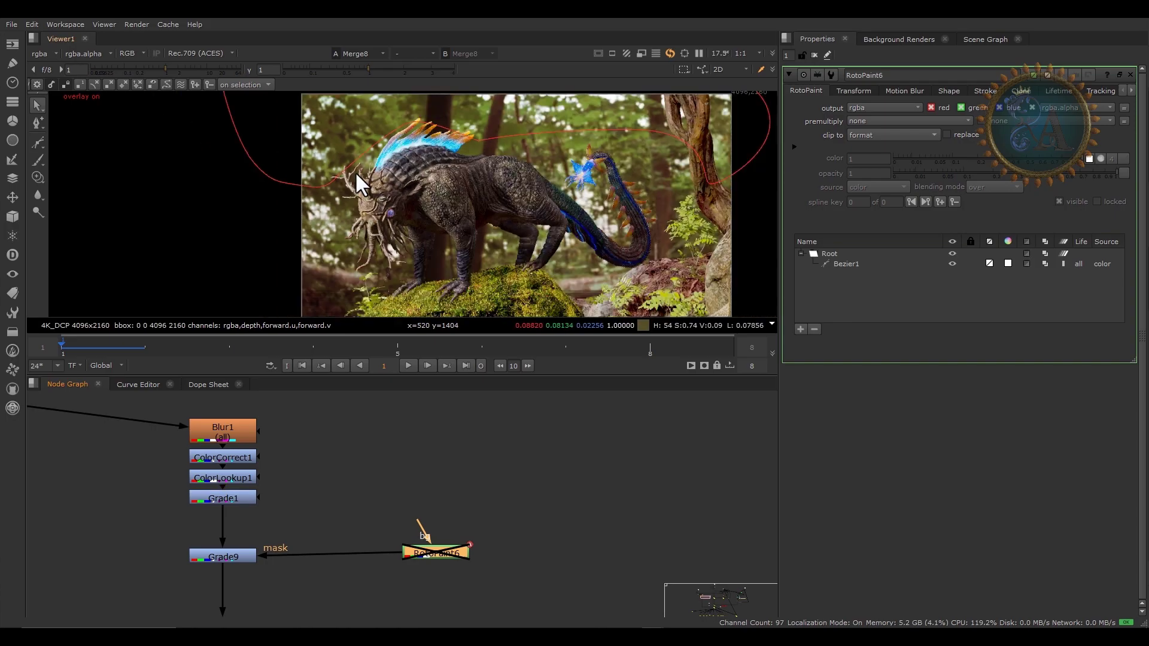
# Select all points of RotoPaint6's Bezier shape and pull their feather outward to soften the mask's whole edge
pyautogui.moveTo(288, 226); pyautogui.dragTo(535, 108)
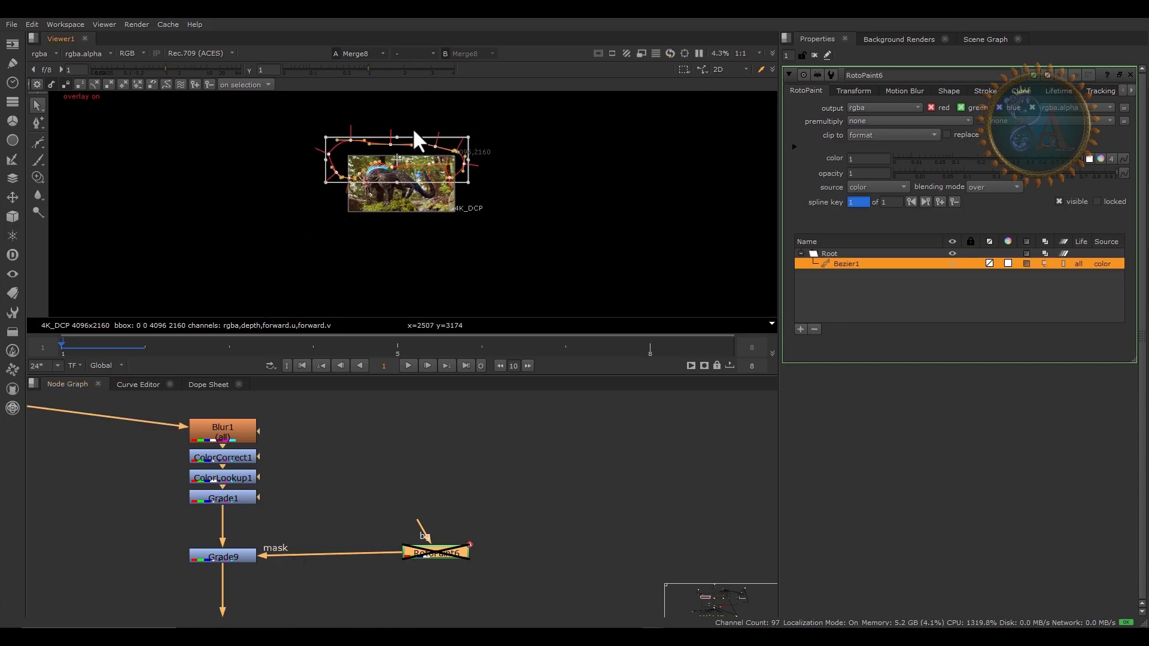
pyautogui.scroll(5, 397, 159)
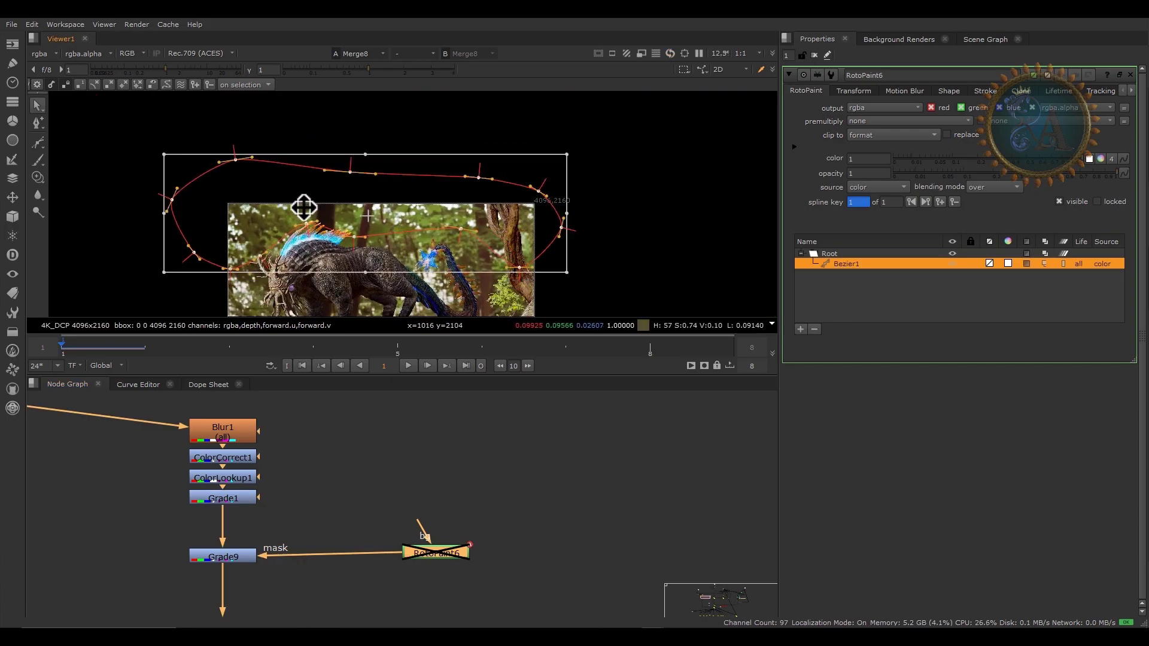
pyautogui.scroll(4, 300, 218)
pyautogui.scroll(-3, 380, 146)
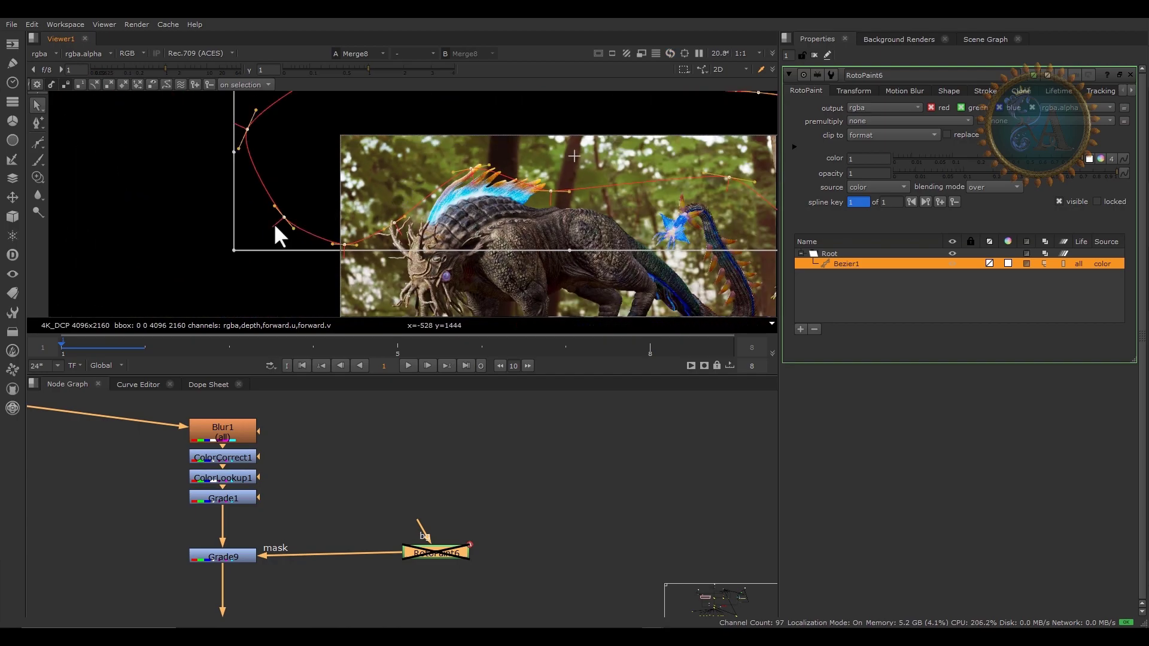
pyautogui.keyDown('ctrl'); pyautogui.moveTo(272, 225); pyautogui.dragTo(227, 253); pyautogui.keyUp('ctrl')
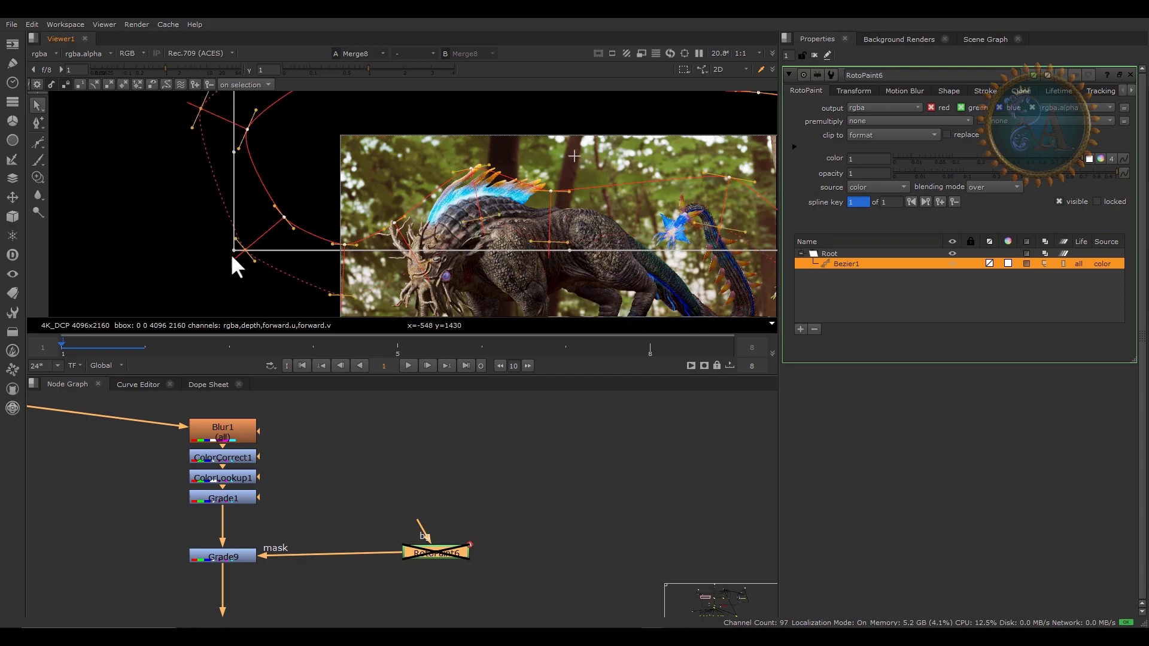
pyautogui.scroll(4, 361, 223)
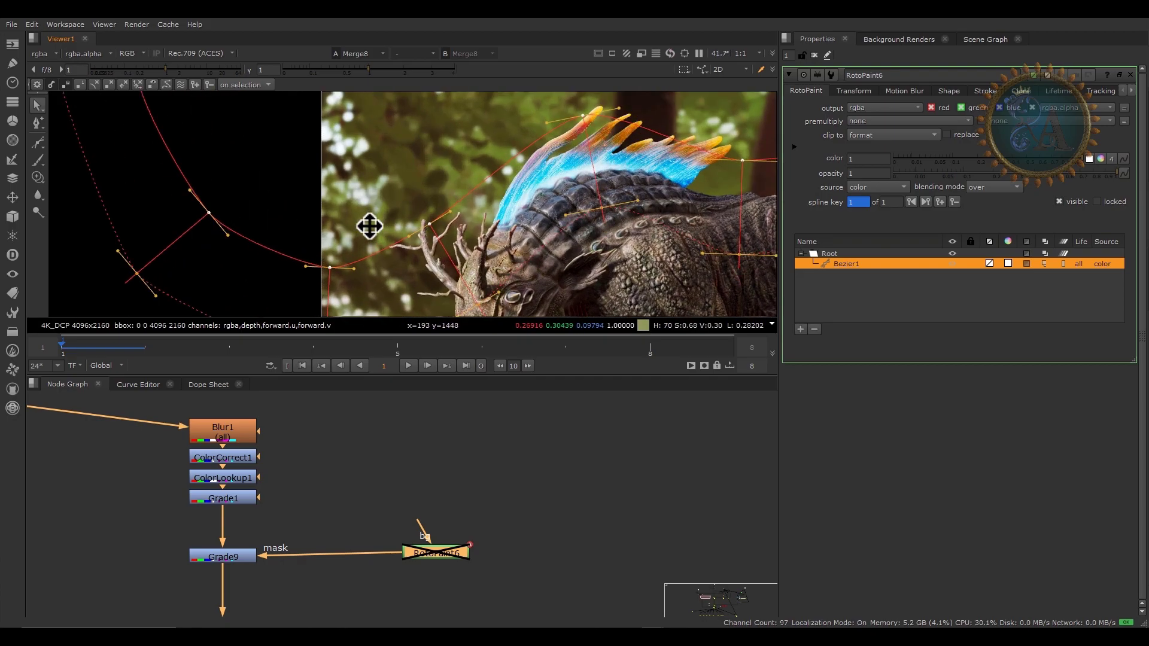
pyautogui.scroll(-5, 371, 226)
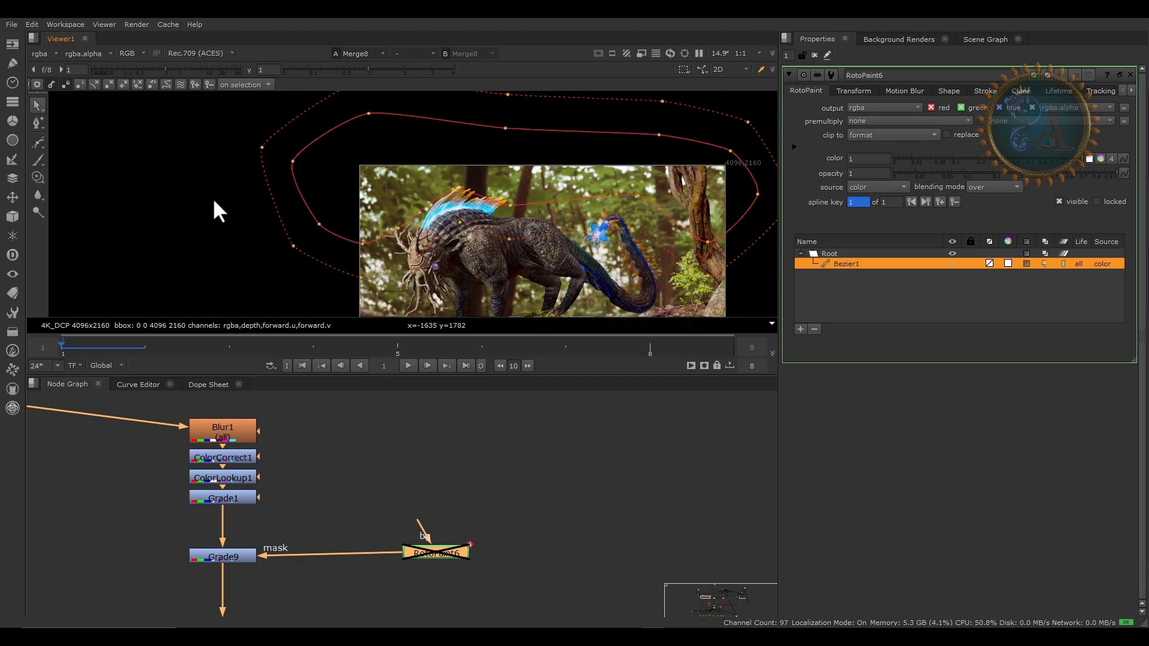
# Open Grade9 and toggle it off and on repeatedly to compare the unmasked background grade, leaving it enabled
pyautogui.doubleClick(229, 557)
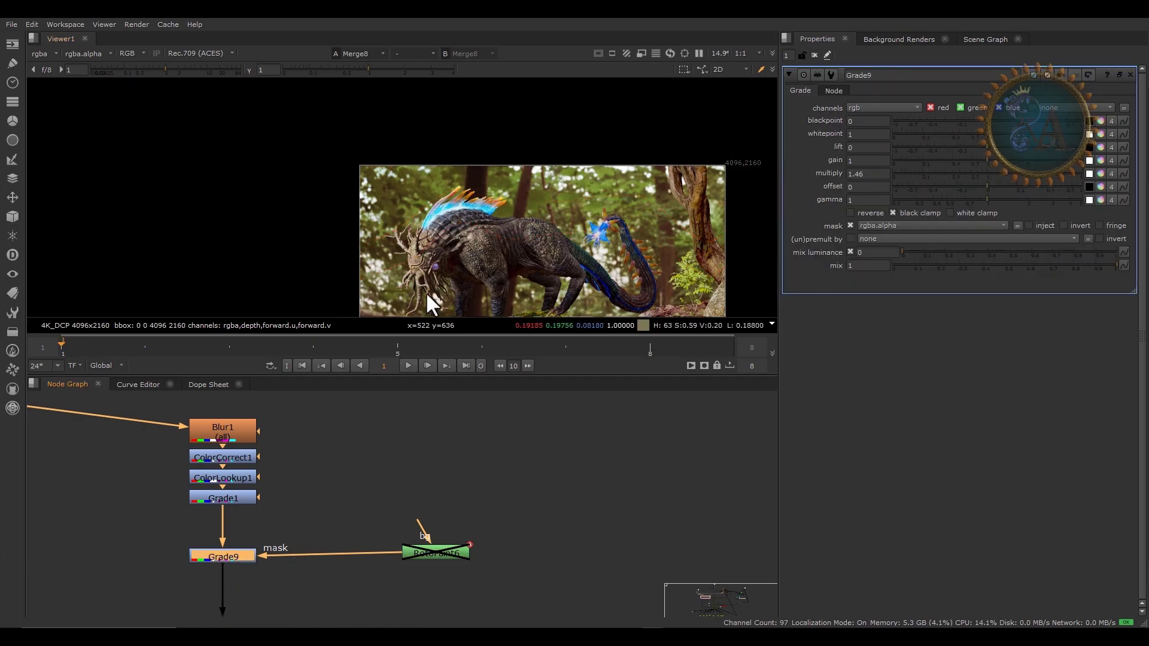
pyautogui.scroll(3, 444, 239)
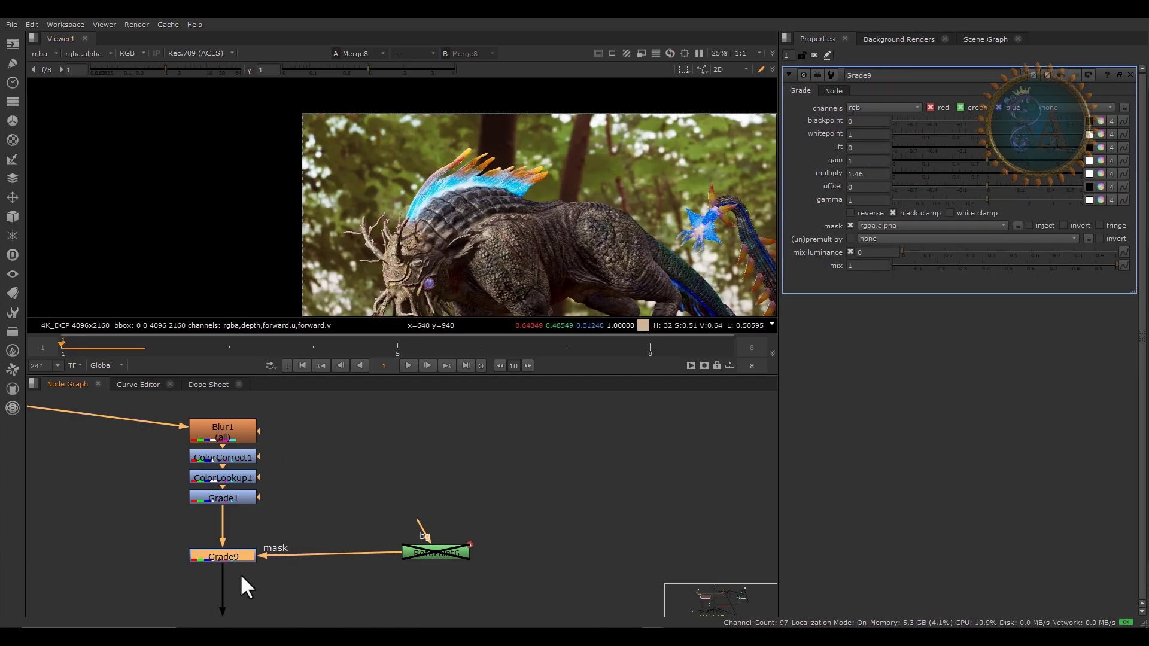
pyautogui.click(346, 527)
pyautogui.click(229, 556)
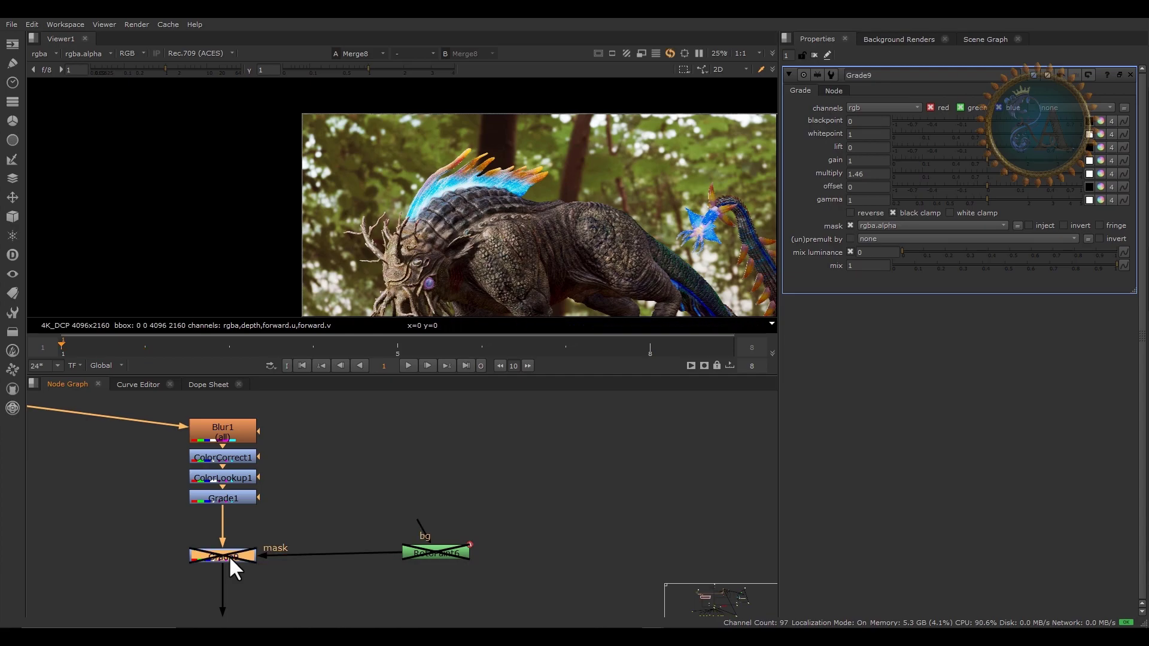
pyautogui.press('d')
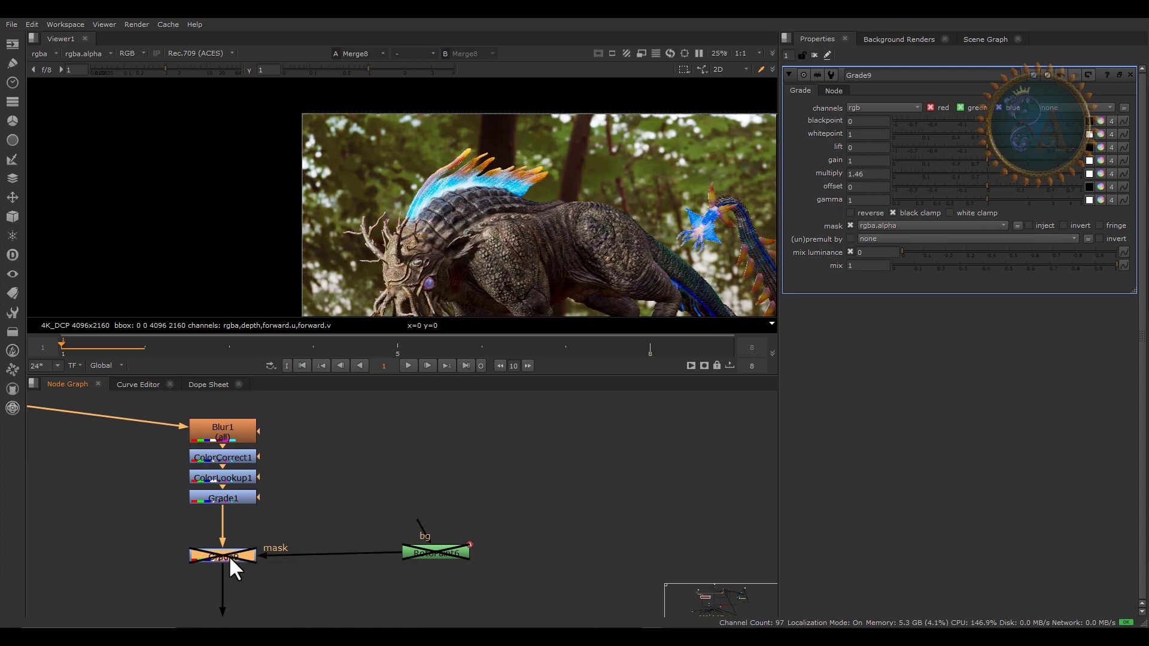
pyautogui.scroll(-2, 508, 183)
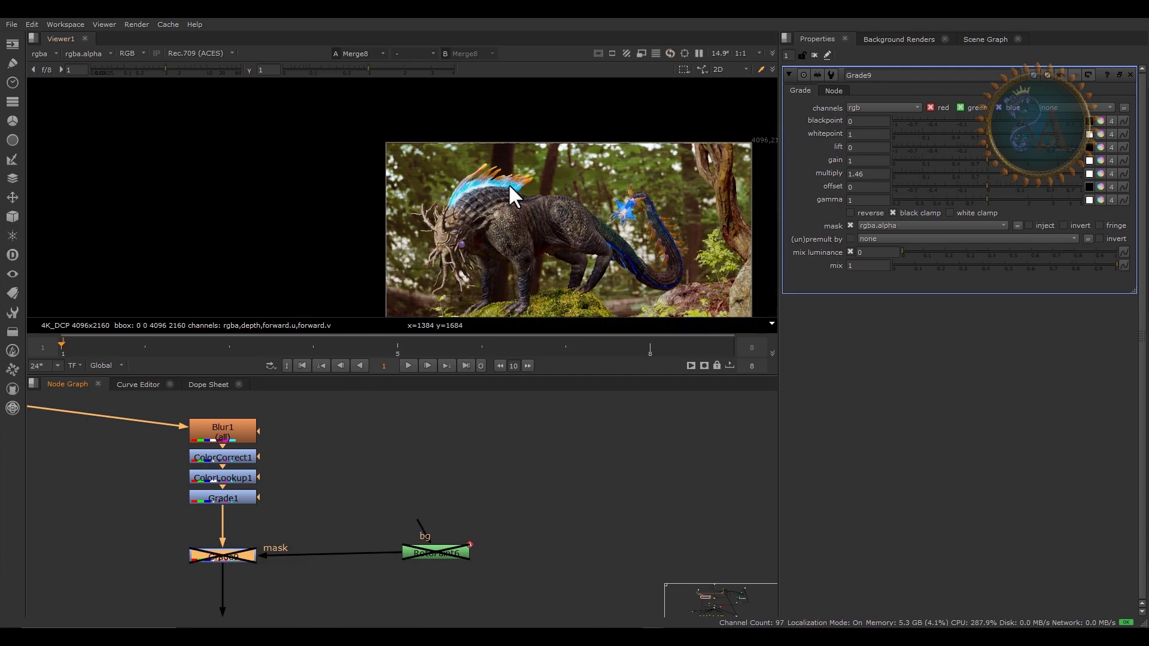
pyautogui.press('d')
pyautogui.press('d')
pyautogui.press('d')
pyautogui.press('d')
pyautogui.press('d')
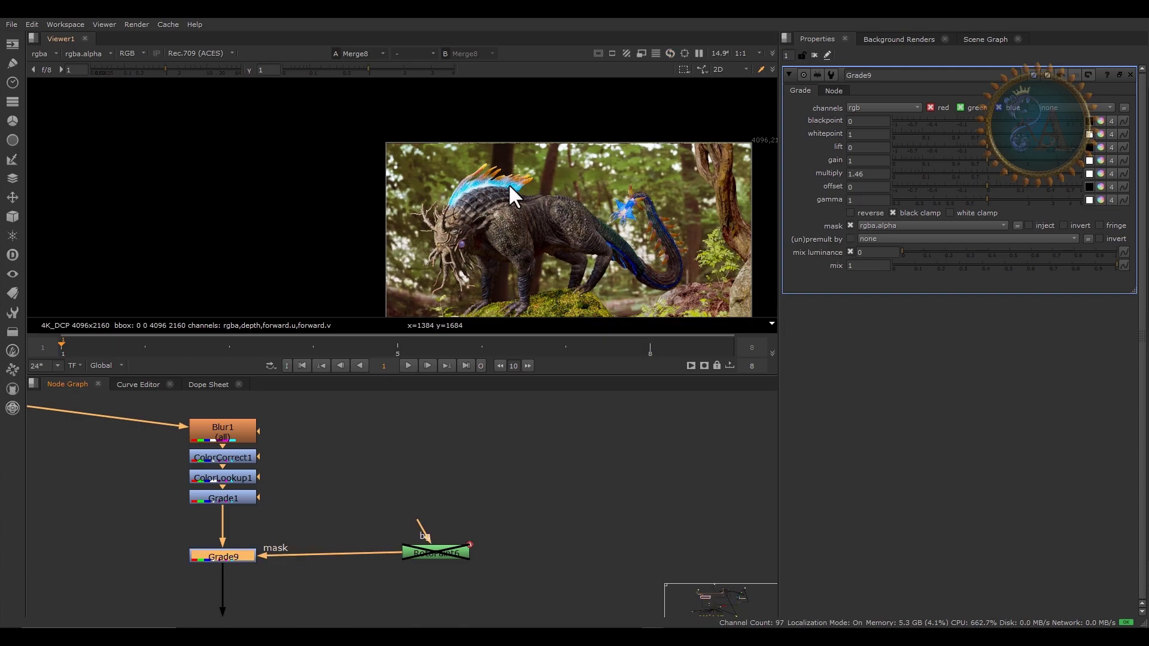
pyautogui.press('d')
pyautogui.press('d')
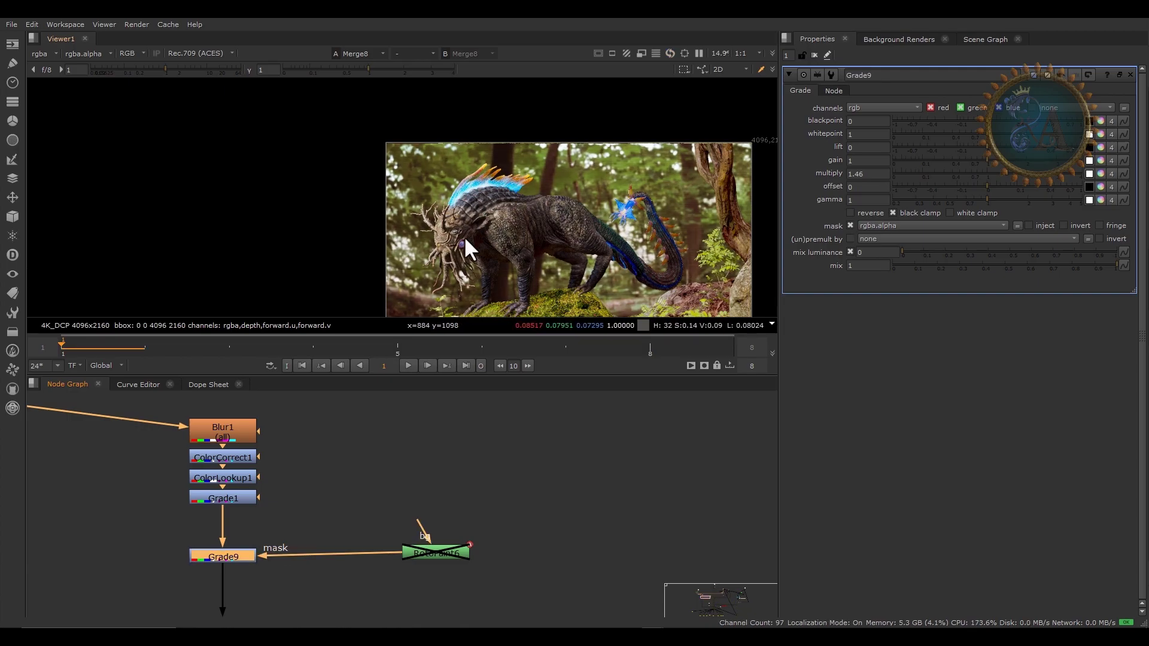
pyautogui.scroll(-2, 465, 235)
pyautogui.press('d')
pyautogui.press('d')
pyautogui.press('d')
pyautogui.press('d')
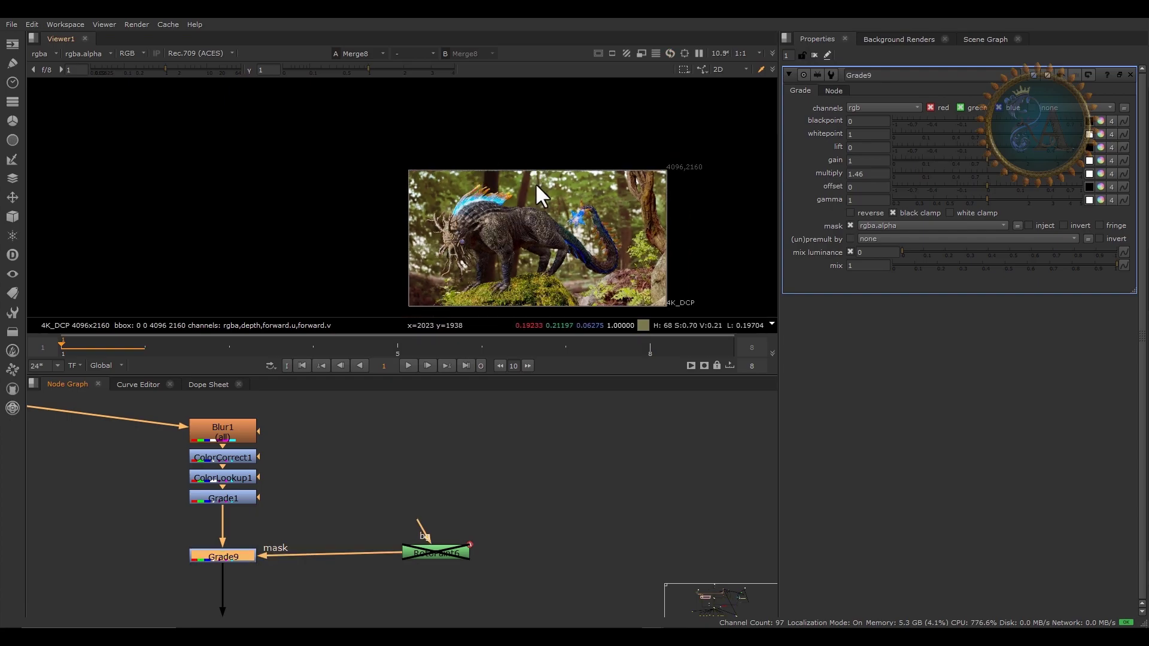
# Re-enable RotoPaint6 so it masks Grade9 again
pyautogui.click(495, 439)
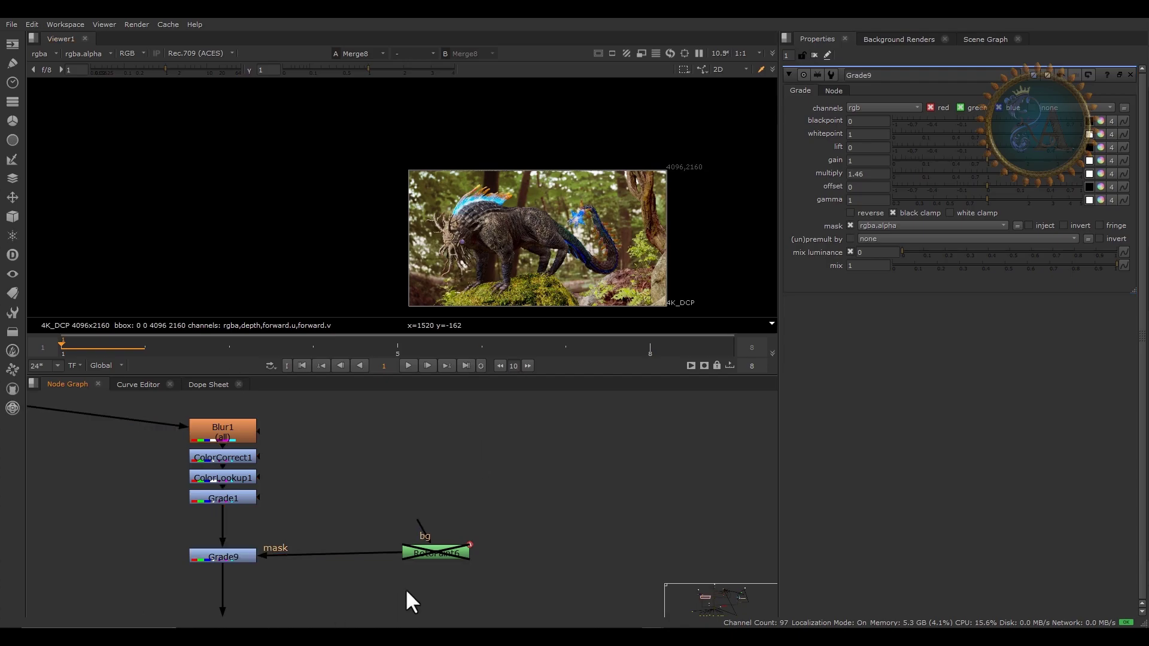
pyautogui.click(427, 557)
pyautogui.press('d')
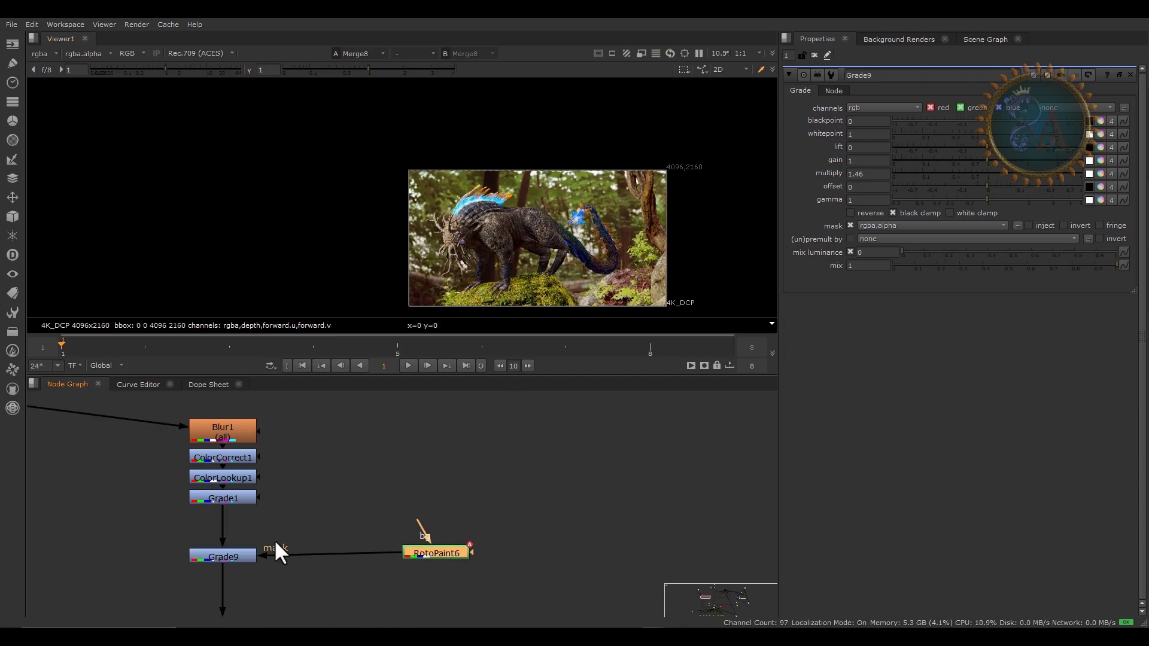
# Toggle Grade9 off and on with its feathered mask active to compare the background, leaving the grade enabled
pyautogui.click(225, 554)
pyautogui.press('d')
pyautogui.press('d')
pyautogui.press('d')
pyautogui.press('d')
pyautogui.press('d')
pyautogui.press('d')
pyautogui.press('d')
pyautogui.press('d')
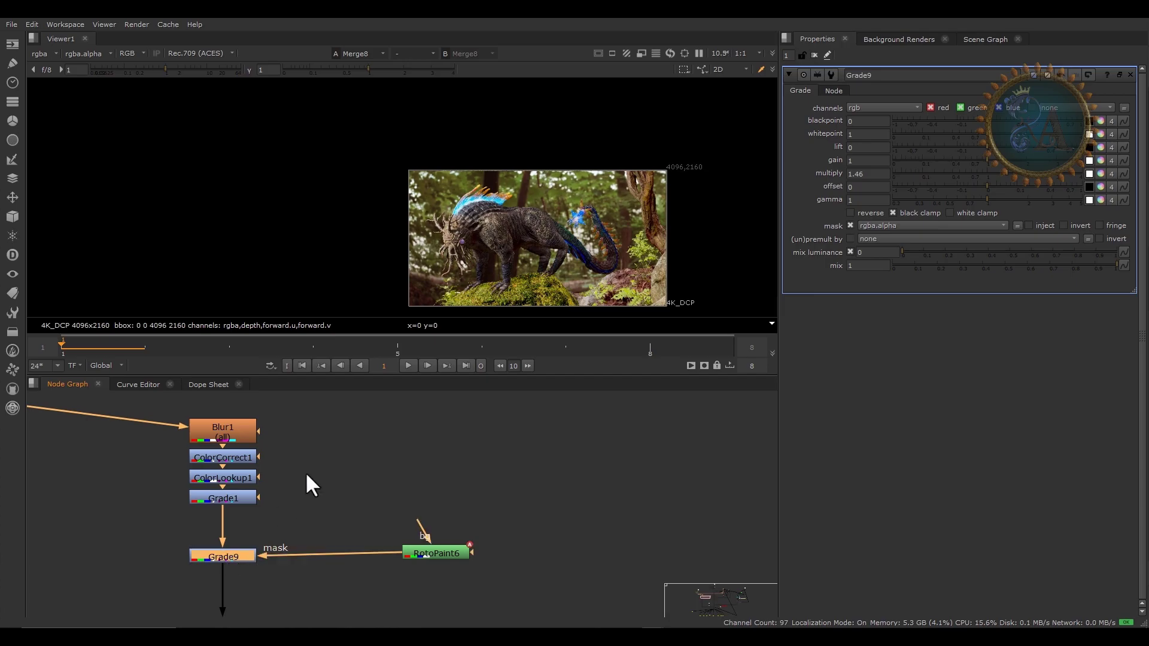
# Select the lower points of RotoPaint6's Bezier shape and extend their feather farther down across the creature
pyautogui.doubleClick(436, 553)
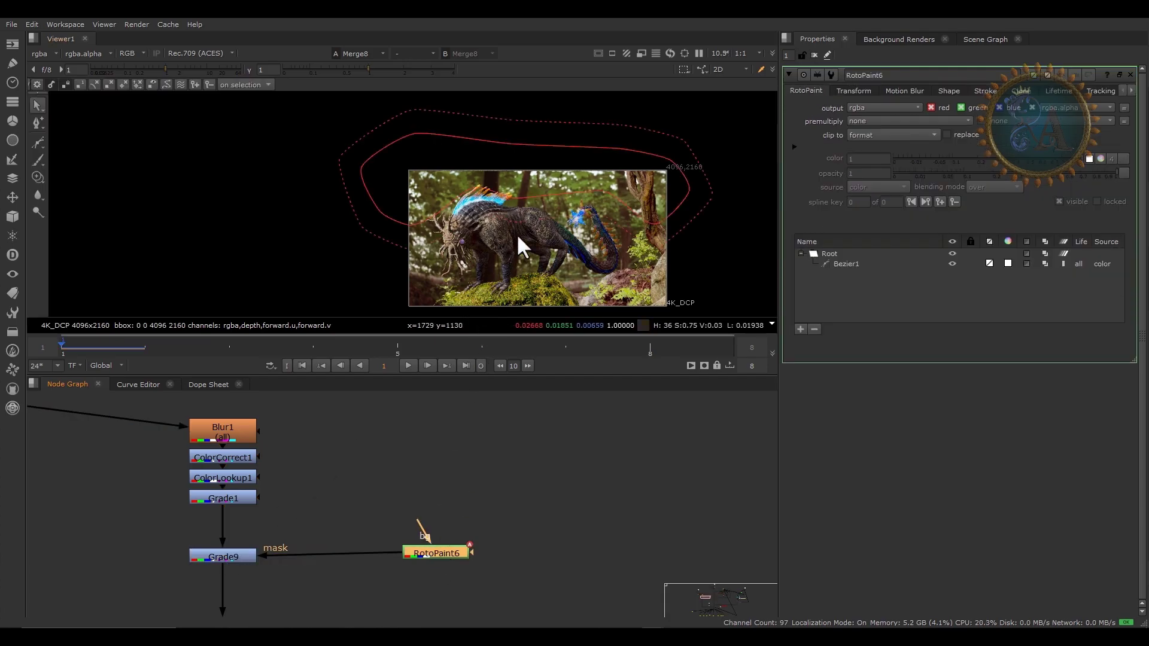
pyautogui.moveTo(316, 285); pyautogui.dragTo(769, 188)
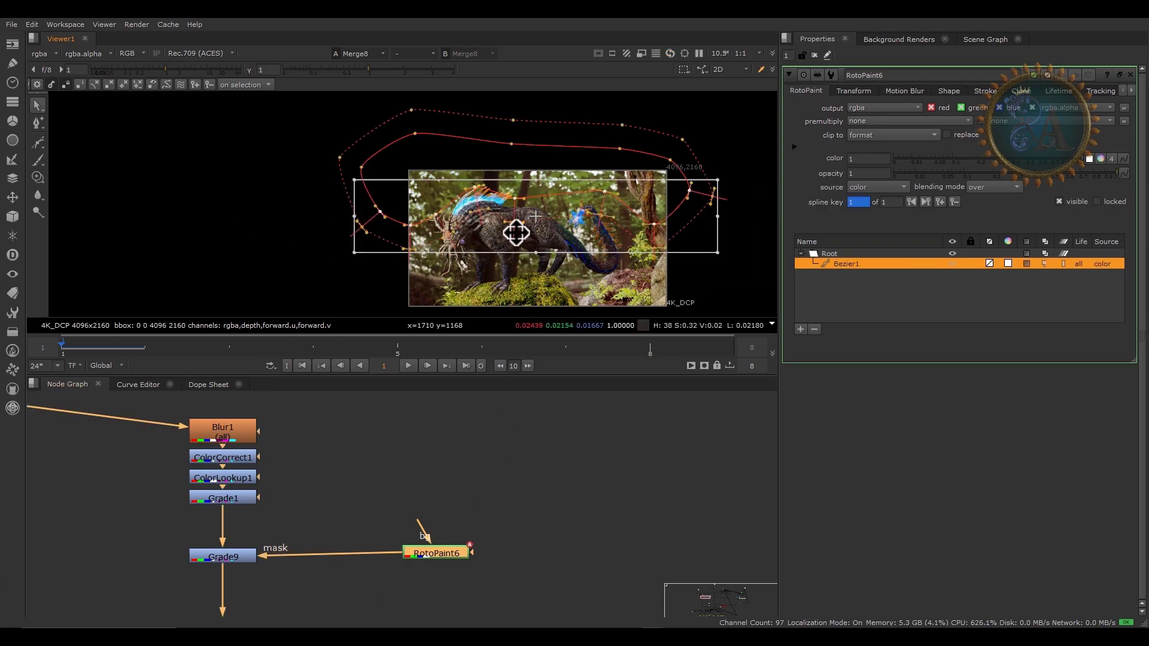
pyautogui.moveTo(513, 229); pyautogui.dragTo(512, 263)
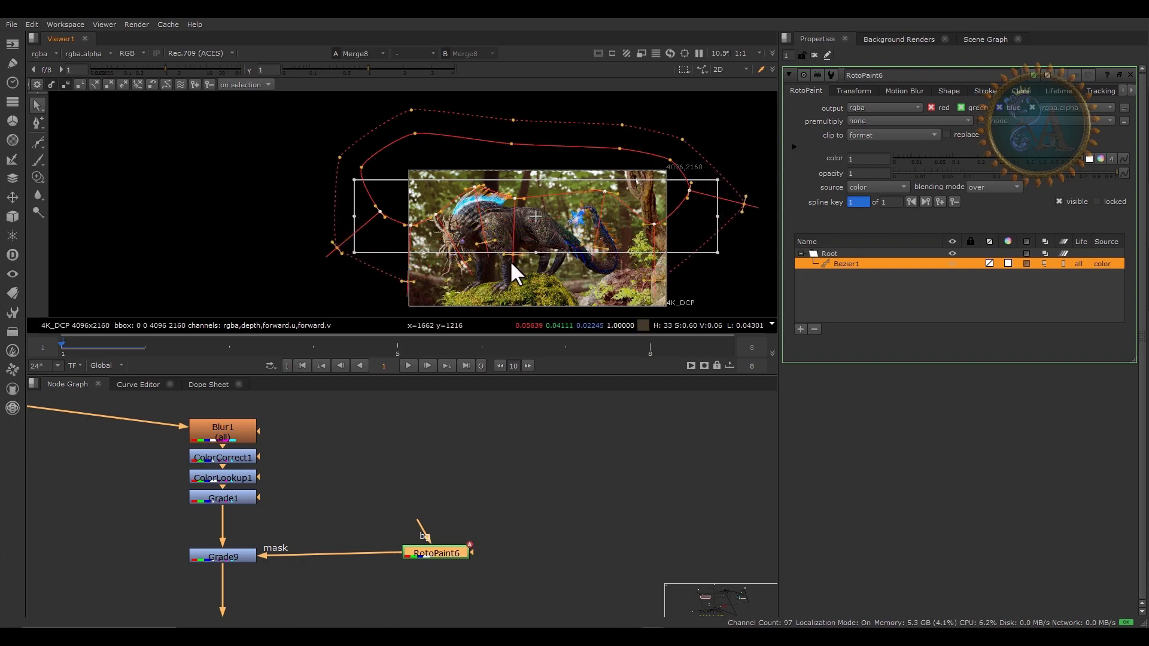
pyautogui.click(424, 482)
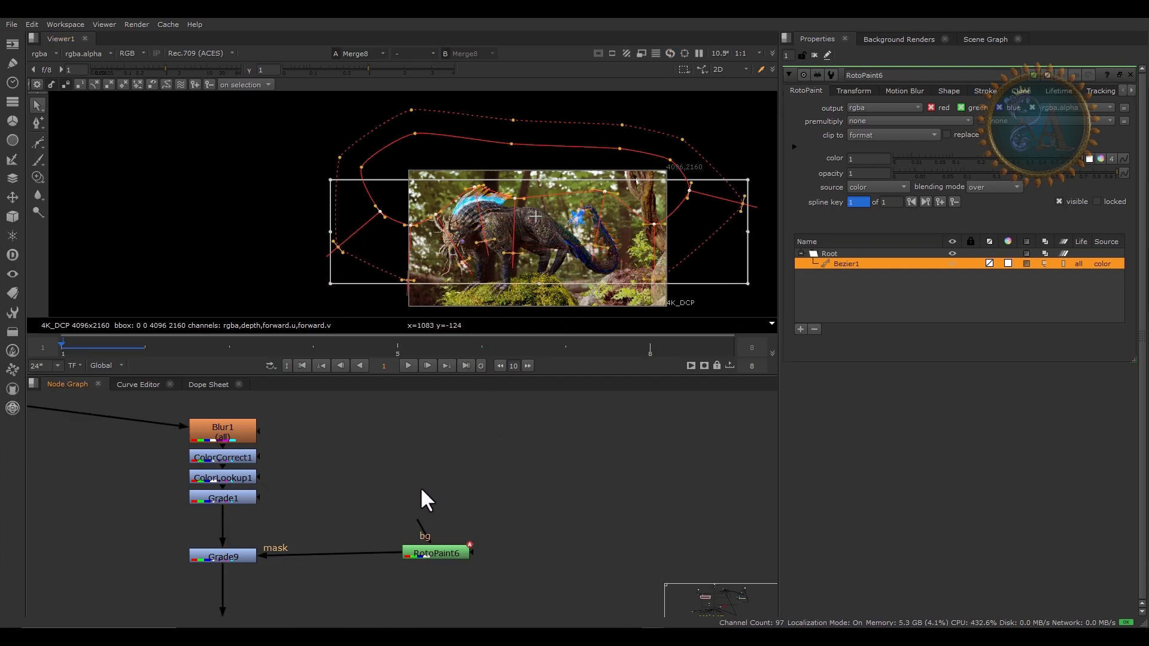
# Open Grade9 to check the masked background grade up close, and line RotoPaint6 up level with Grade9 in the node graph
pyautogui.doubleClick(223, 557)
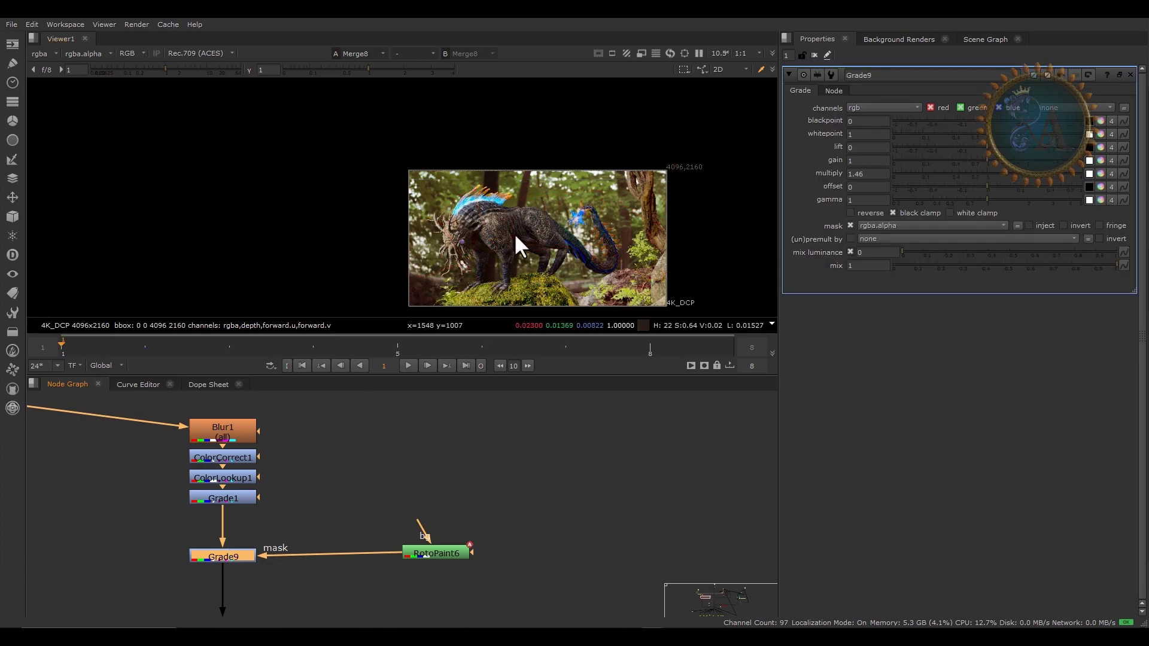
pyautogui.scroll(6, 505, 242)
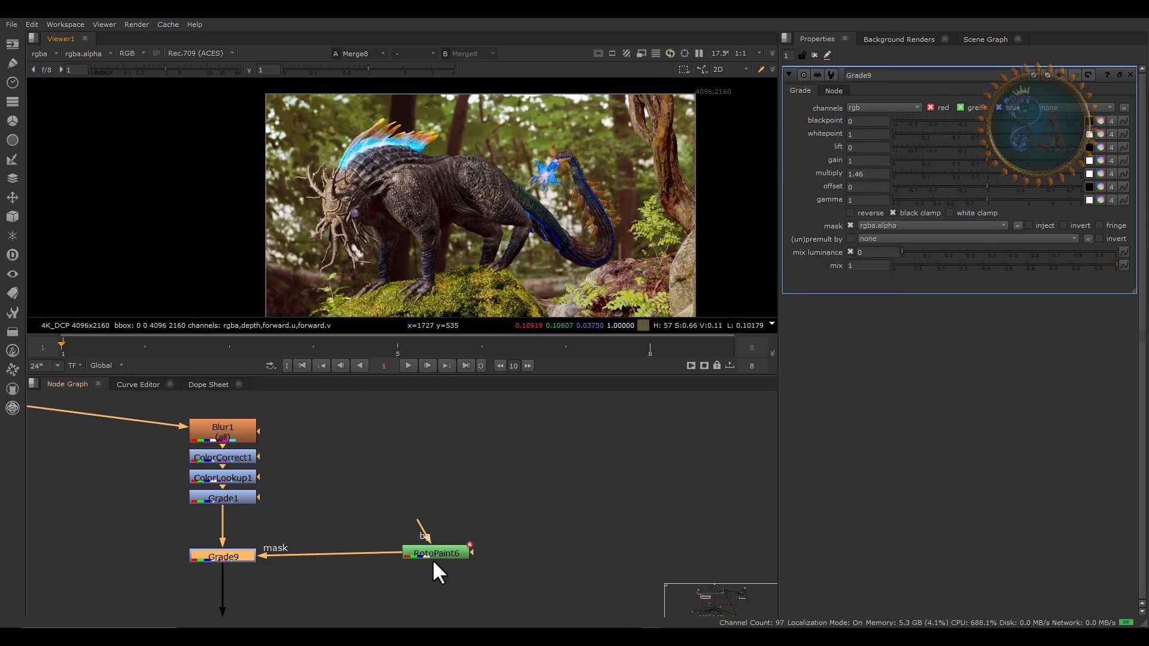
pyautogui.click(441, 550)
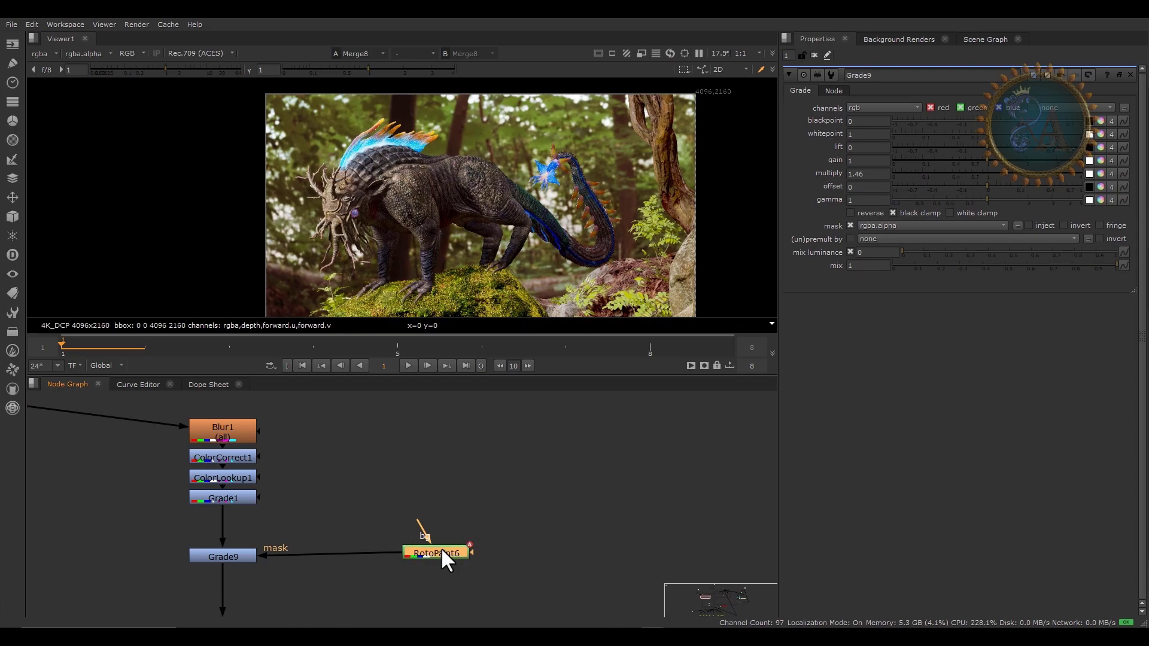
pyautogui.click(485, 542)
pyautogui.moveTo(437, 555); pyautogui.dragTo(442, 560)
pyautogui.click(473, 515)
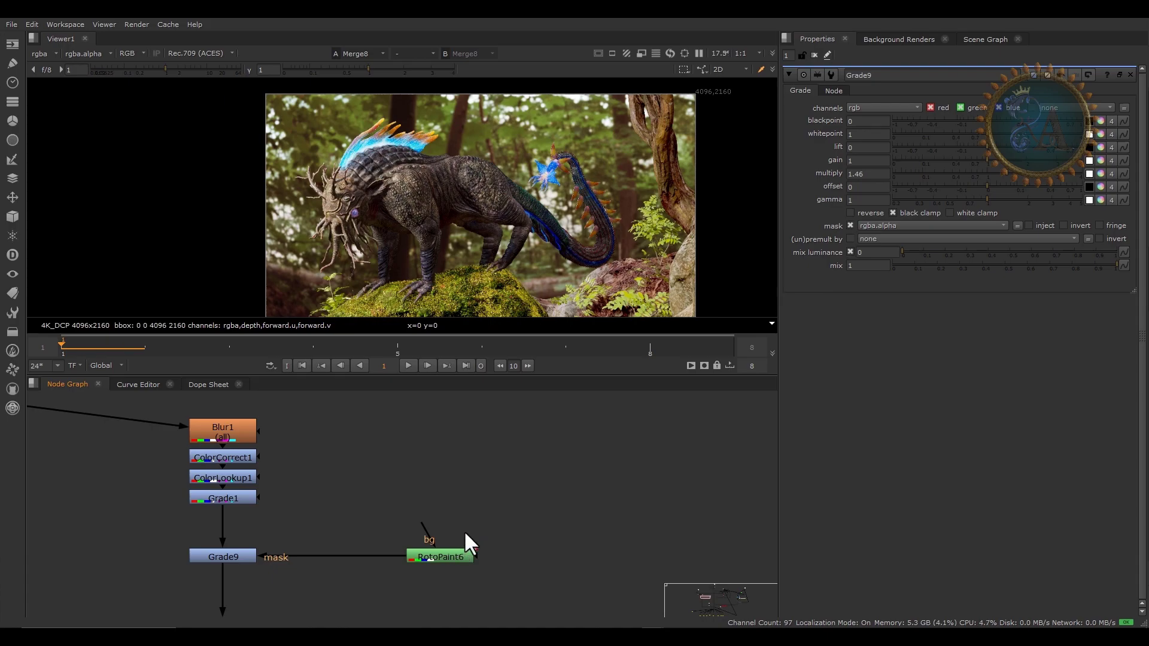
# Examine the row of yellow output nodes branching from the end of the comp, selecting them together and clearing the selection
pyautogui.scroll(-1, 513, 203)
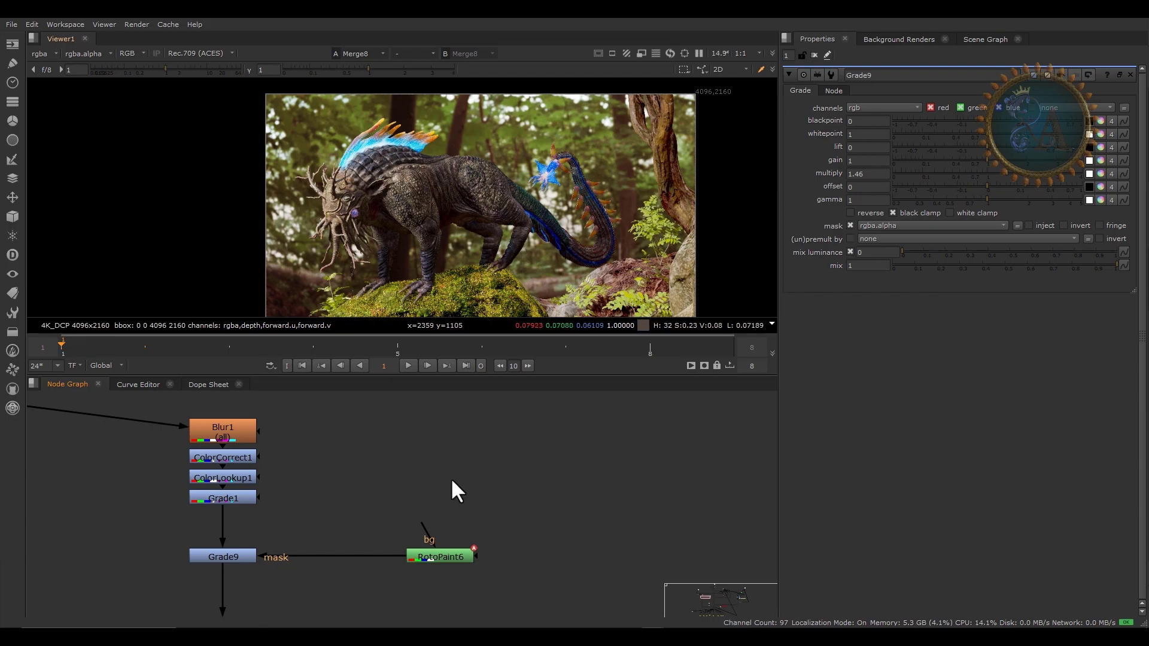
pyautogui.scroll(-2, 466, 162)
pyautogui.scroll(-5, 521, 470)
pyautogui.scroll(-5, 569, 515)
pyautogui.moveTo(576, 531); pyautogui.dragTo(276, 417, button='middle')
pyautogui.scroll(2, 429, 577)
pyautogui.moveTo(96, 562); pyautogui.dragTo(514, 602)
pyautogui.click(509, 578)
pyautogui.moveTo(527, 511); pyautogui.dragTo(500, 535, button='middle')
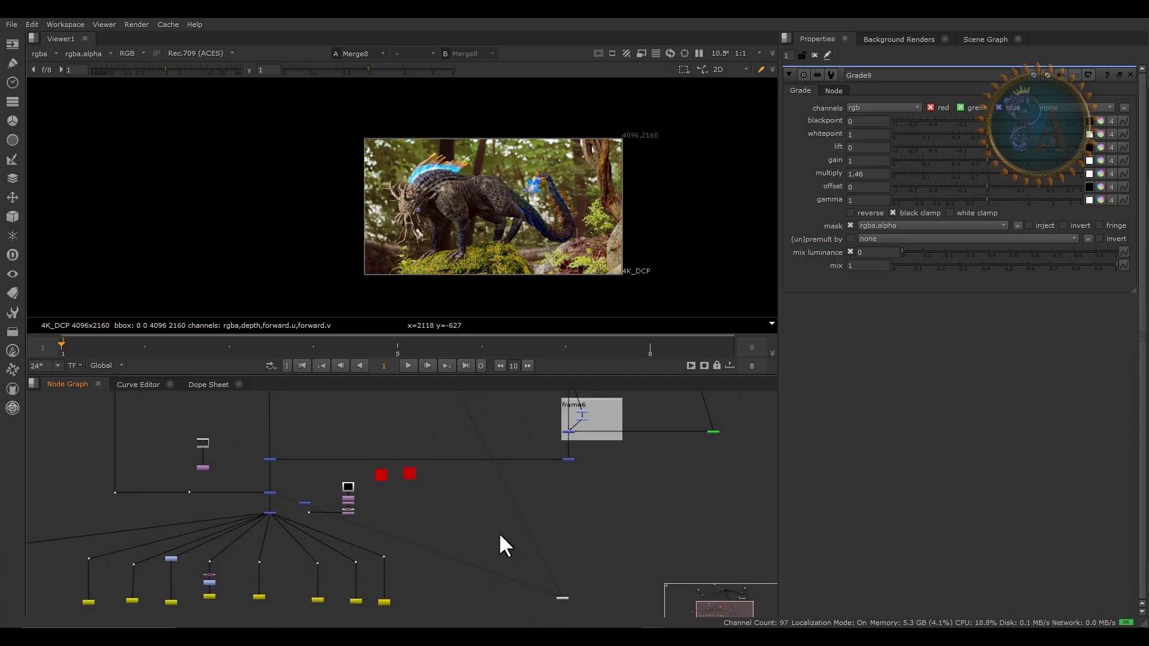